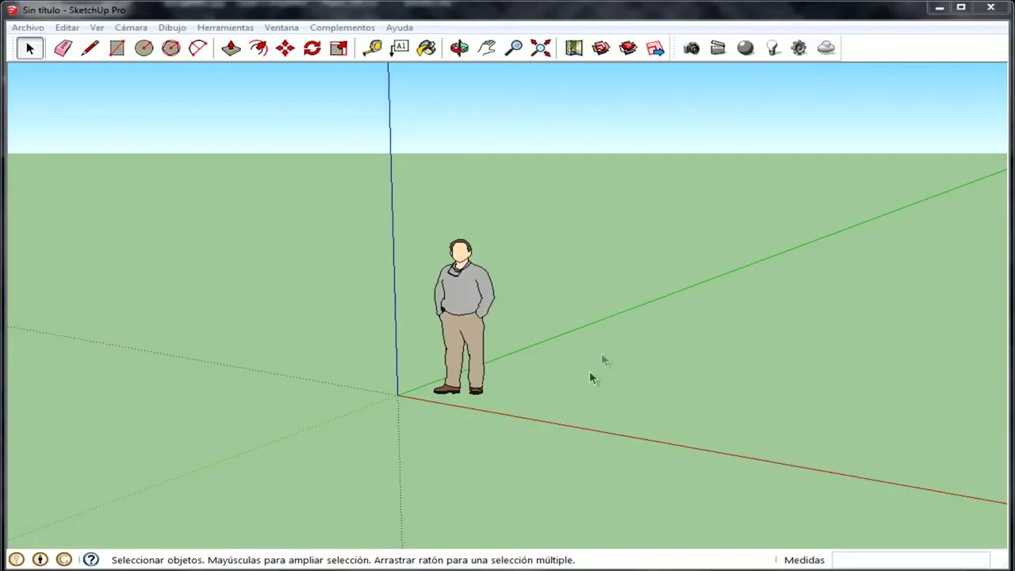
Delete the human scale figure and orbit to a clear view of the ground
drag(596, 389, 434, 264)
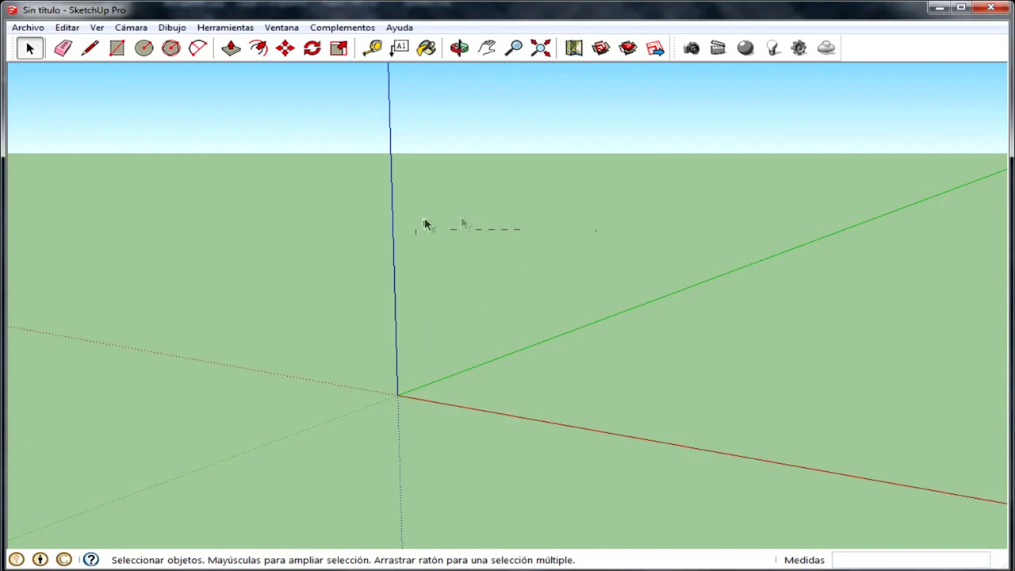
mouse_move(288, 264)
middle_down()
mouse_move(369, 278)
mouse_move(673, 294)
mouse_move(634, 301)
mouse_move(477, 86)
middle_up()
mouse_move(454, 192)
shift+middle_down()
mouse_move(362, 256)
mouse_move(483, 275)
shift+middle_up()
mouse_move(697, 308)
mouse_down()
mouse_move(409, 247)
mouse_move(467, 246)
mouse_up()
mouse_move(661, 256)
mouse_down()
mouse_move(510, 306)
mouse_move(358, 277)
mouse_up()
middle_drag(357, 276, 516, 280)
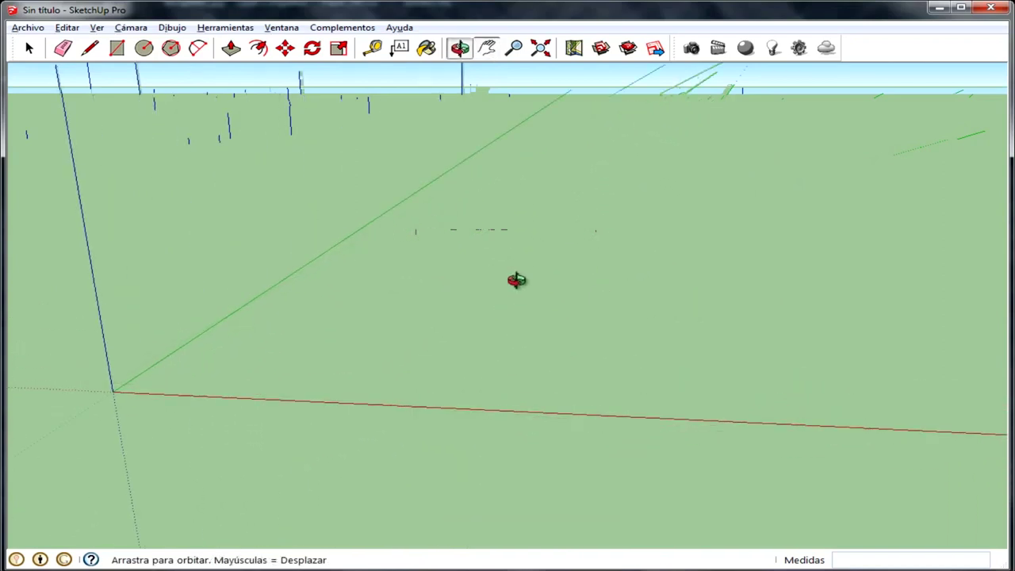
Draw a ground rectangle, push/pull it up into a box, and widen its left side
click(117, 48)
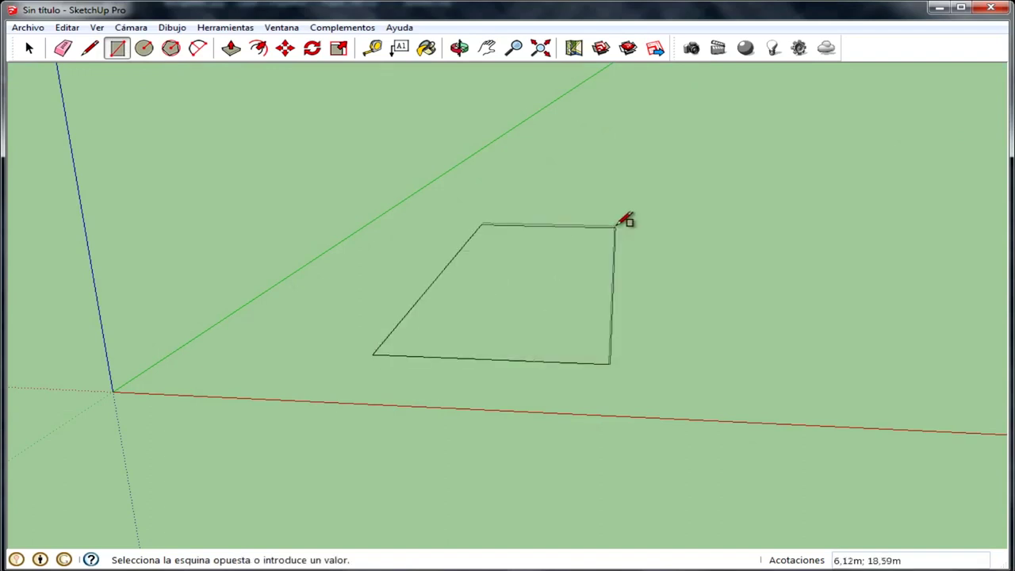
click(648, 257)
click(231, 48)
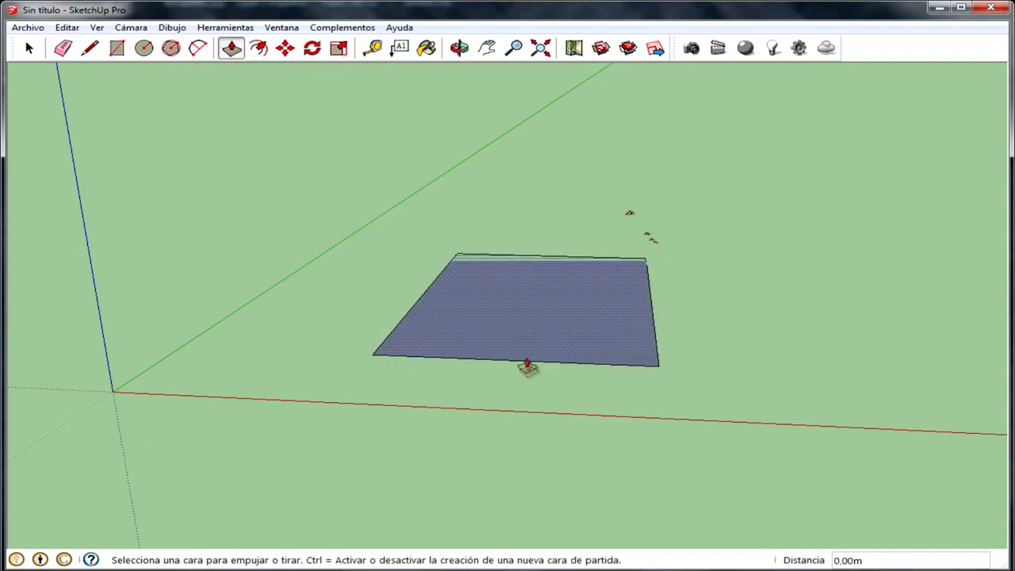
drag(525, 361, 531, 150)
mouse_move(531, 150)
middle_down()
mouse_move(580, 283)
mouse_move(645, 333)
middle_up()
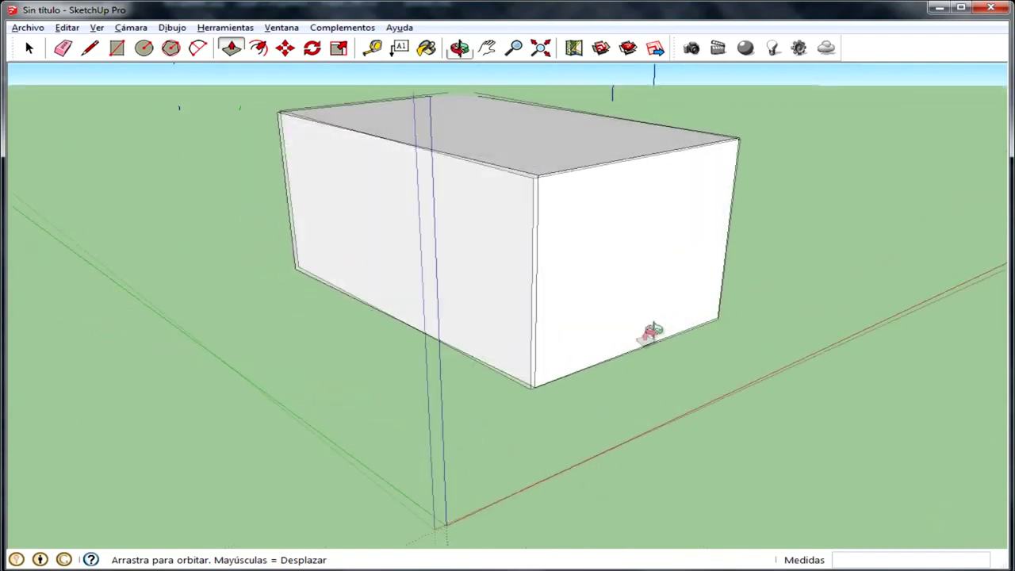
drag(408, 261, 237, 262)
Push the box's end face in, then readjust it to a new length
middle_drag(658, 279, 600, 292)
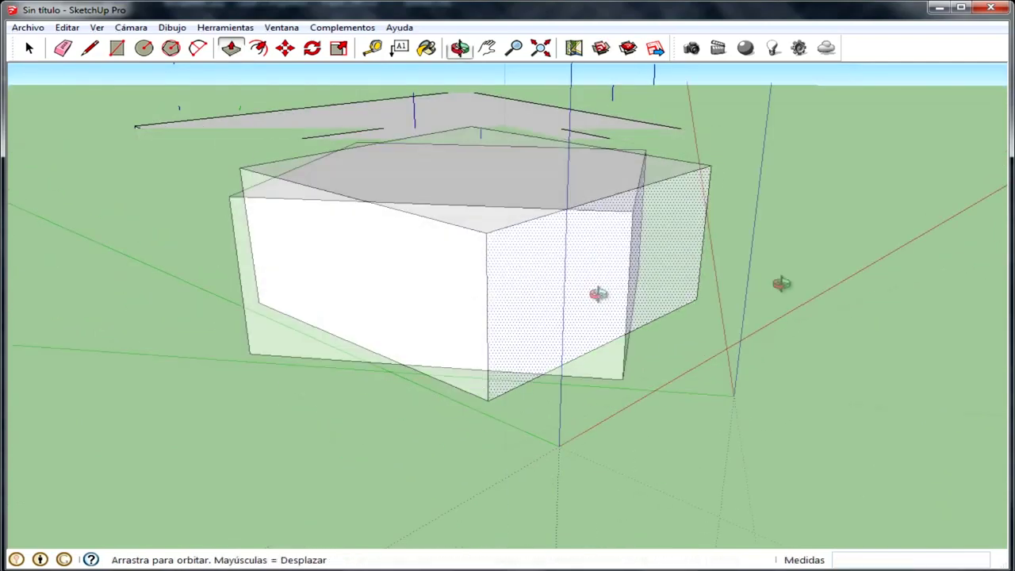
mouse_move(801, 378)
middle_down()
mouse_move(484, 309)
mouse_move(256, 294)
middle_up()
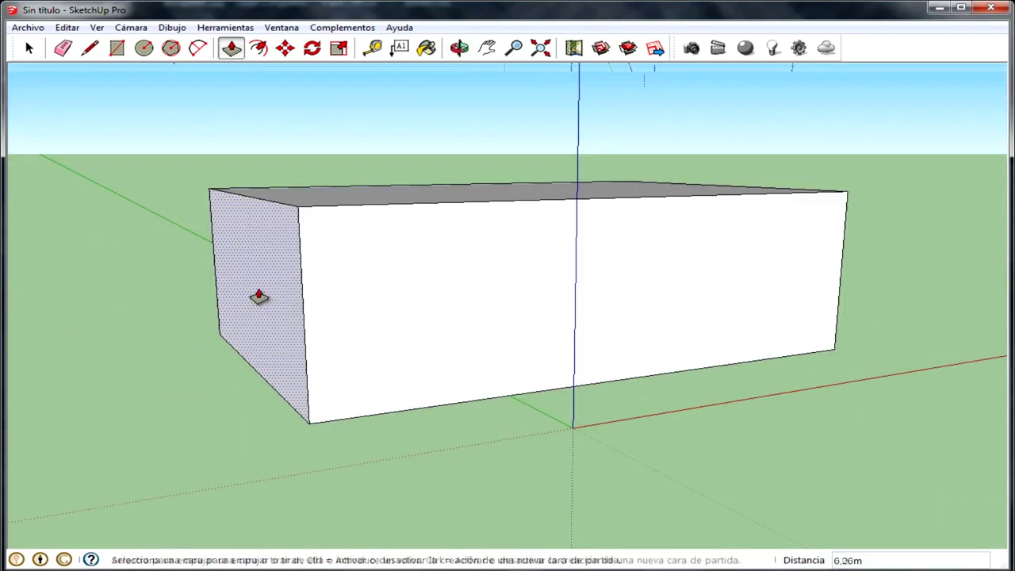
drag(256, 295, 351, 290)
middle_drag(315, 229, 489, 266)
drag(489, 265, 759, 277)
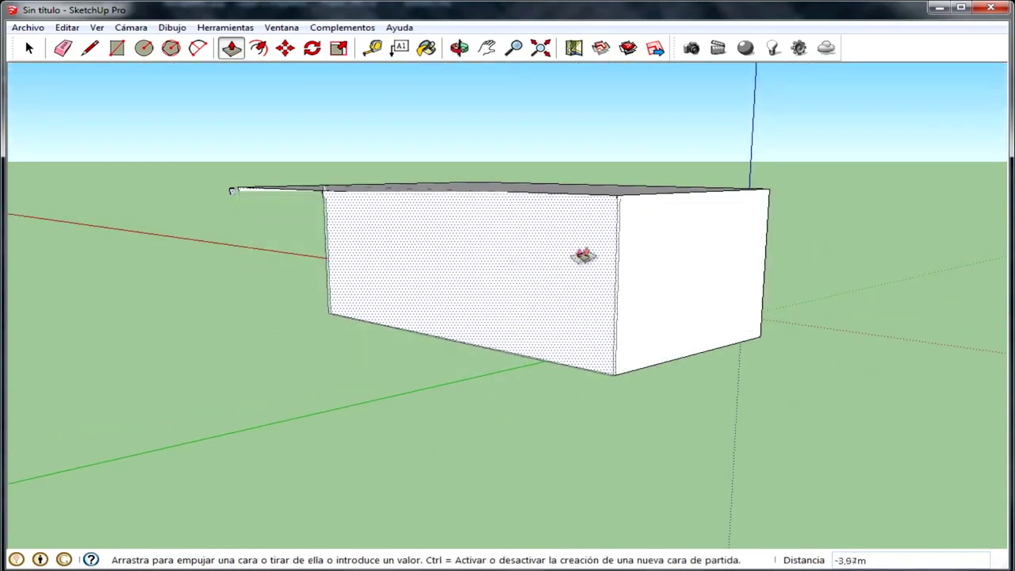
mouse_move(759, 276)
middle_down()
mouse_move(533, 353)
mouse_move(523, 296)
middle_up()
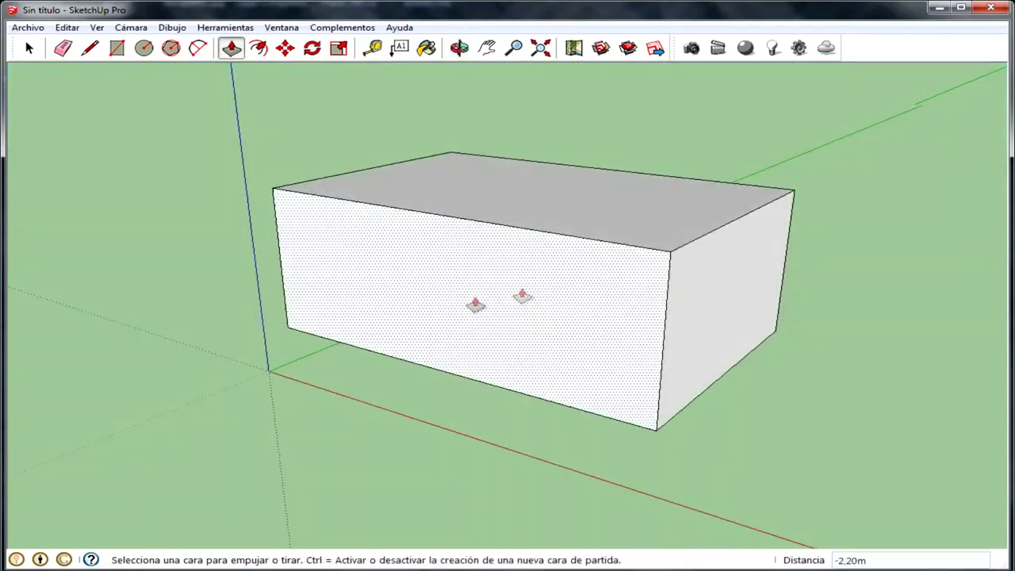
mouse_move(324, 318)
middle_down()
mouse_move(736, 297)
mouse_move(415, 344)
middle_up()
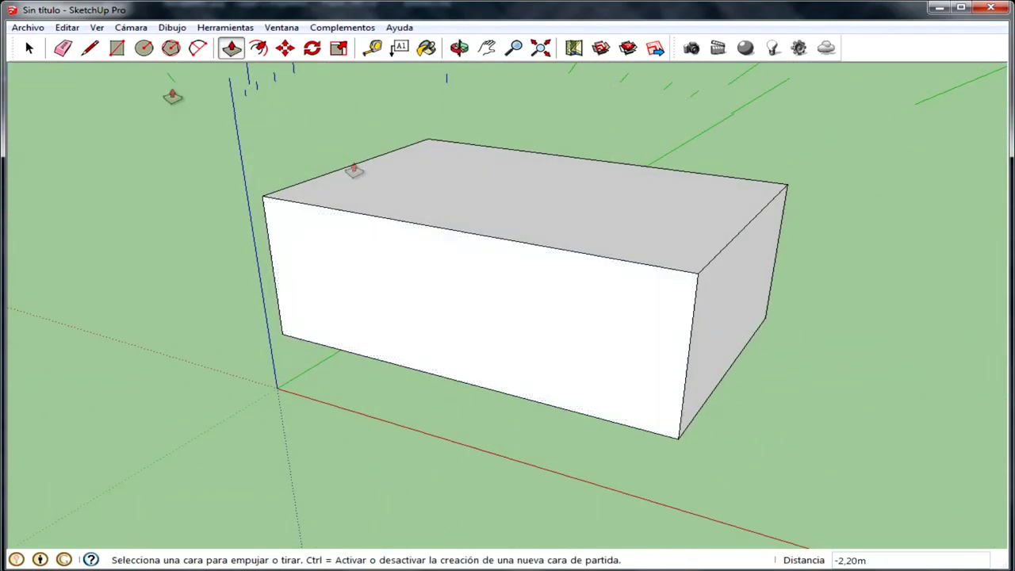
click(117, 48)
Draw a rectangle beside the box and extrude it into a smaller second box
mouse_move(798, 378)
middle_down()
mouse_move(750, 394)
mouse_move(591, 486)
middle_up()
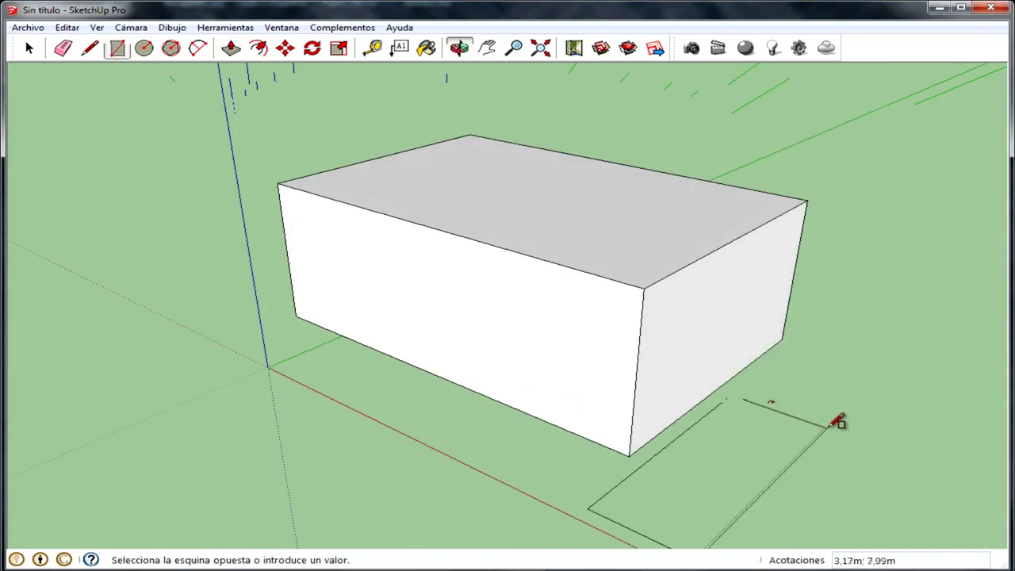
click(839, 435)
click(231, 47)
click(703, 448)
click(550, 446)
middle_drag(551, 446, 803, 385)
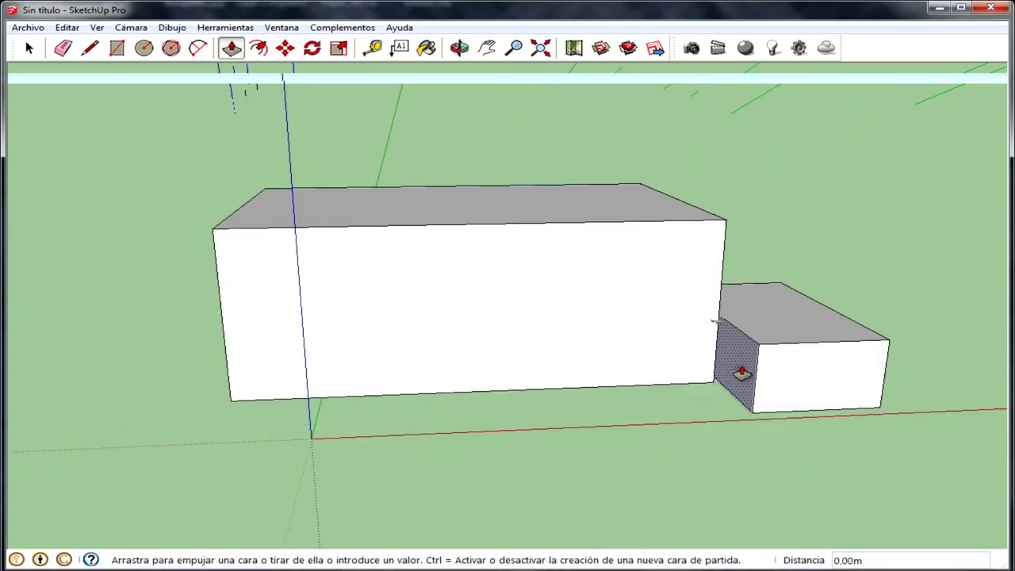
key(Escape)
Raise the small box's top face to a taller height
middle_drag(716, 277, 610, 426)
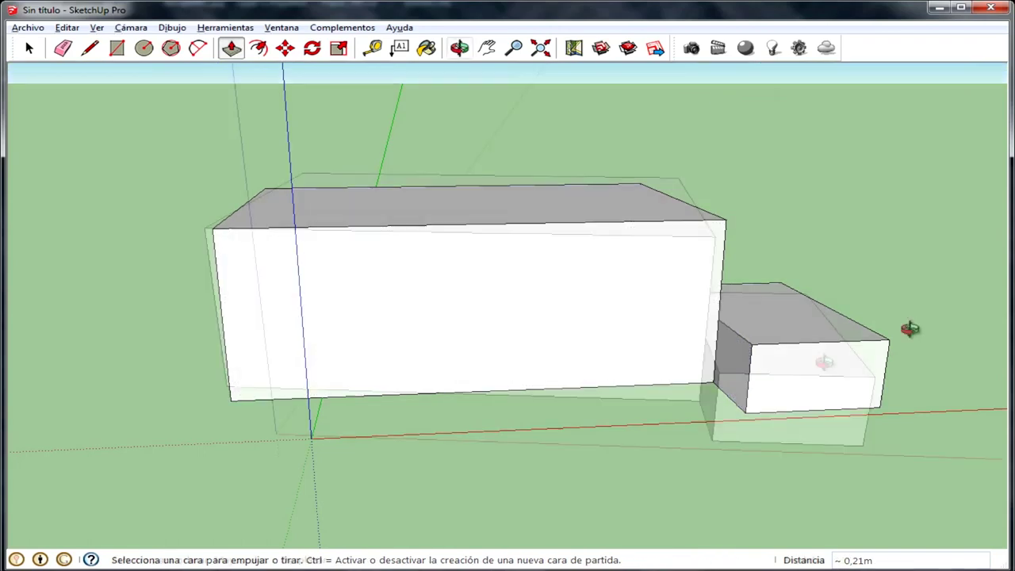
click(611, 426)
click(720, 349)
mouse_move(600, 426)
middle_down()
mouse_move(868, 343)
mouse_move(888, 385)
middle_up()
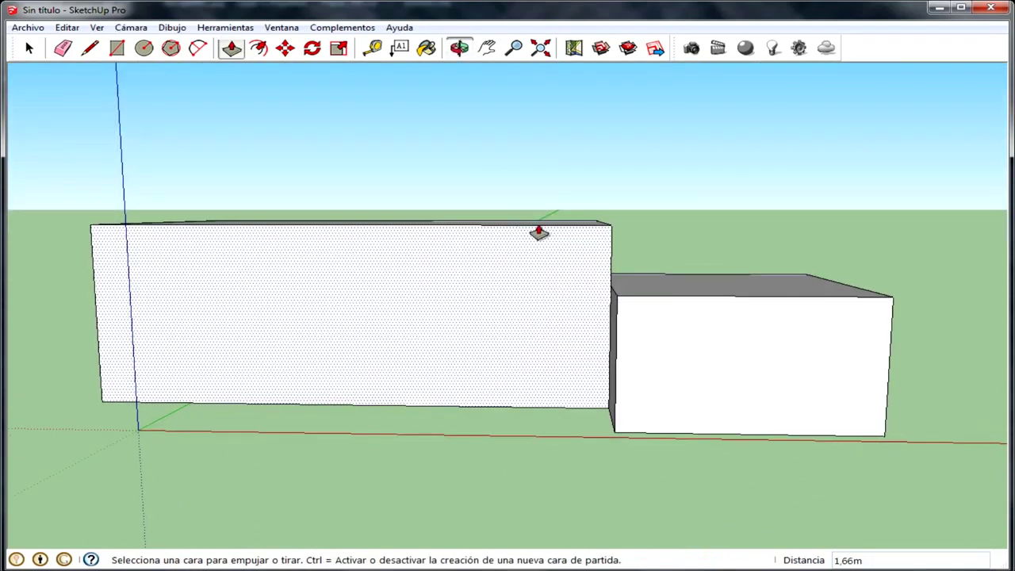
Pull the big box's front face out to a new depth
click(539, 232)
click(540, 212)
mouse_move(799, 242)
middle_down()
mouse_move(623, 280)
mouse_move(682, 300)
mouse_move(555, 222)
mouse_move(709, 308)
mouse_move(444, 308)
mouse_move(418, 325)
middle_up()
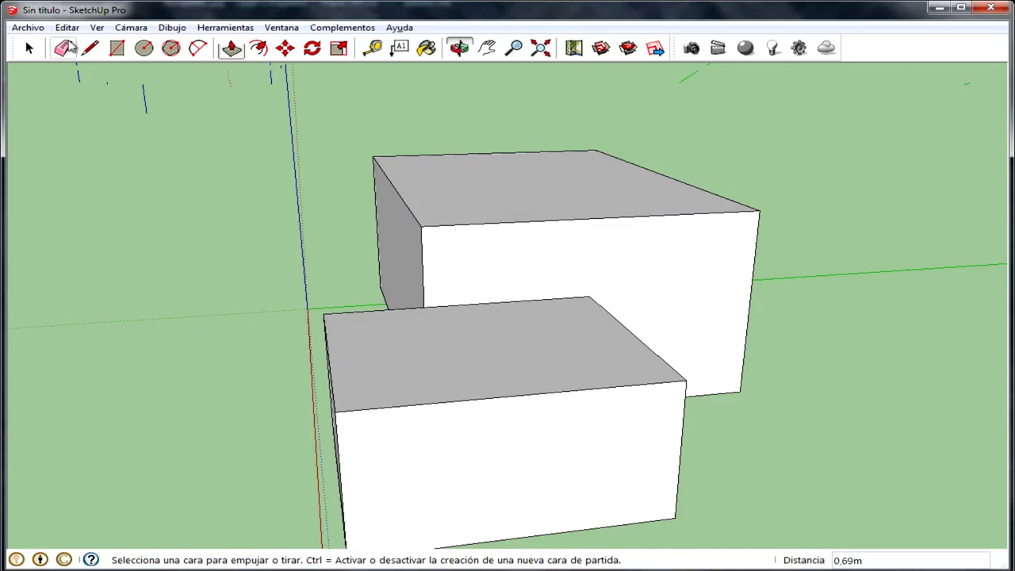
Draw a rectangle in the gap between the boxes and raise it into a block
click(66, 51)
middle_drag(325, 104, 339, 301)
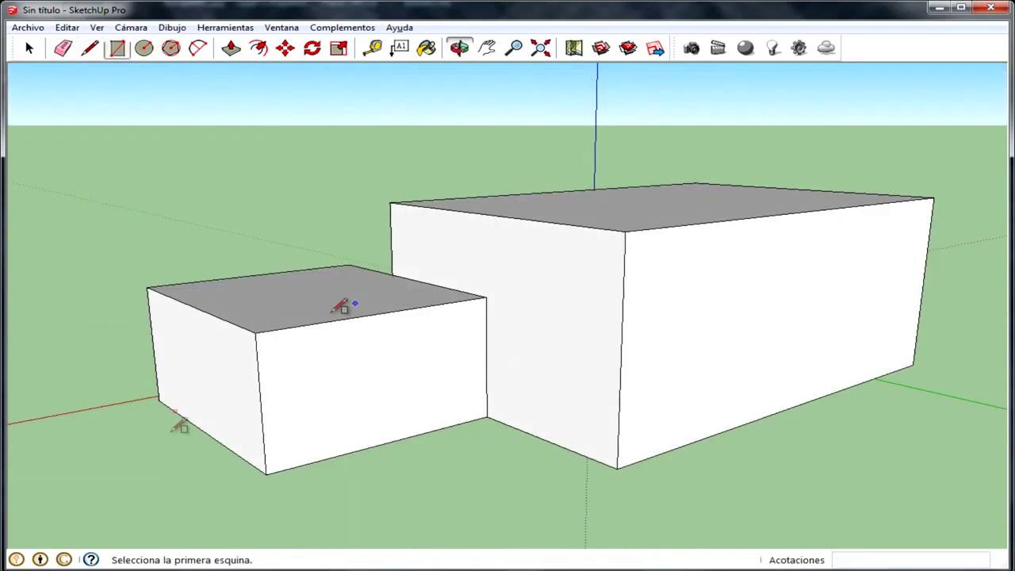
click(618, 467)
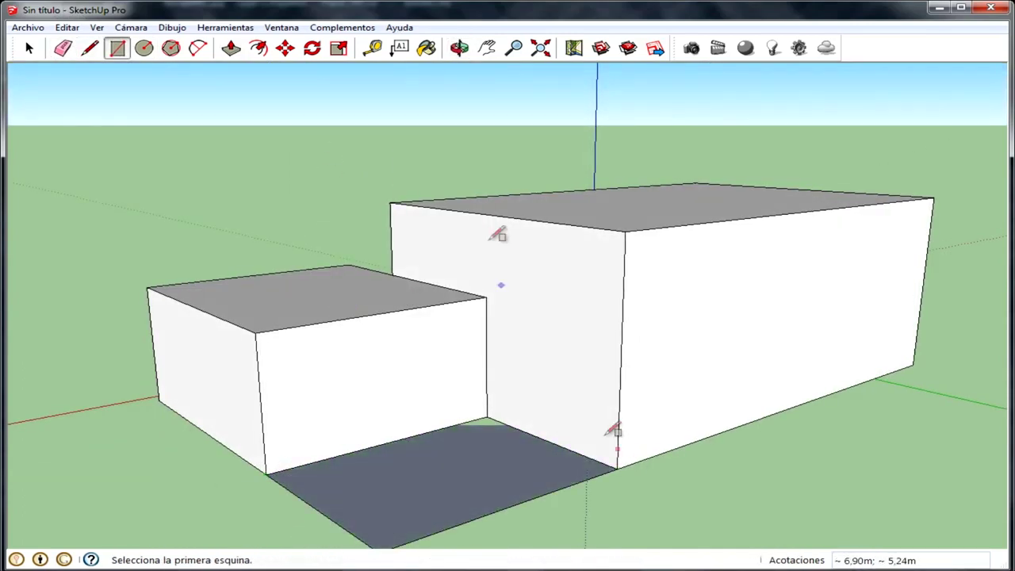
click(230, 48)
drag(499, 470, 518, 280)
mouse_move(519, 281)
middle_down()
mouse_move(466, 341)
mouse_move(605, 397)
middle_up()
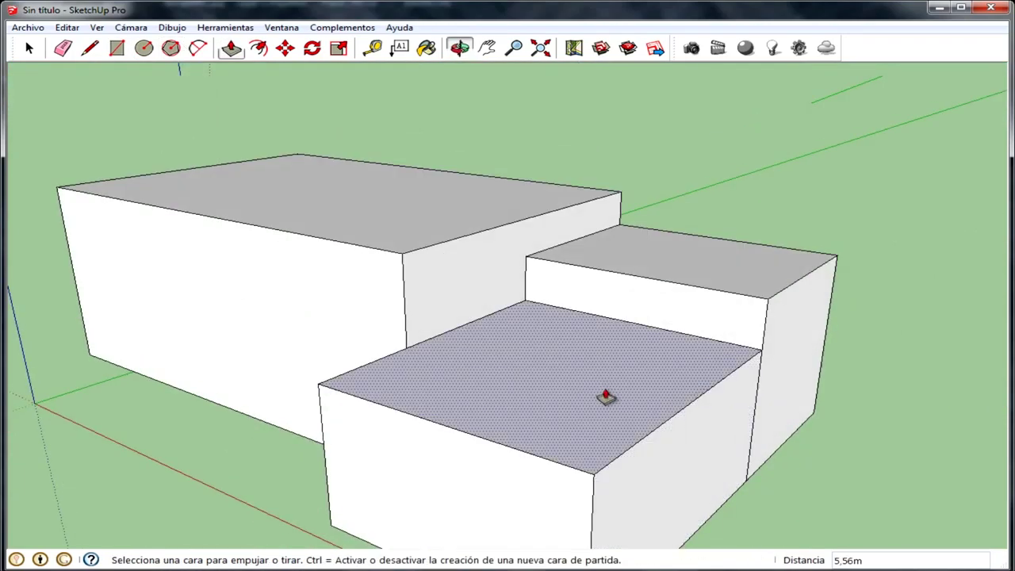
Raise the front box's top face and reset the big box's top height
mouse_move(632, 330)
middle_down()
mouse_move(693, 251)
mouse_move(588, 328)
middle_up()
drag(568, 361, 417, 347)
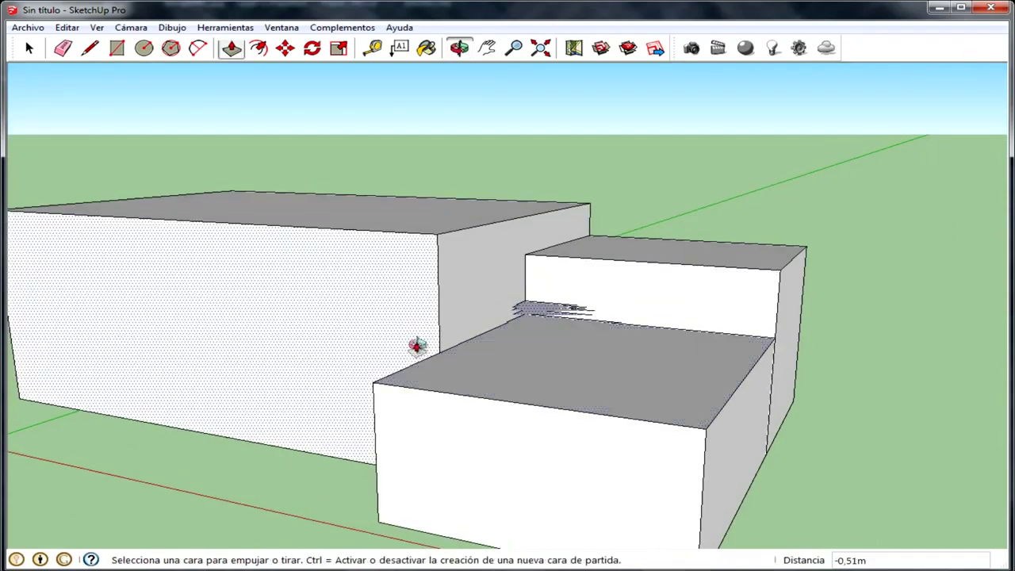
middle_drag(417, 346, 451, 290)
drag(452, 290, 439, 252)
middle_drag(438, 252, 664, 330)
click(605, 424)
mouse_move(605, 424)
middle_down()
mouse_move(673, 424)
mouse_move(130, 434)
middle_up()
Pull out the large box's side face and the front box's right face, adjusting its top
drag(122, 433, 245, 421)
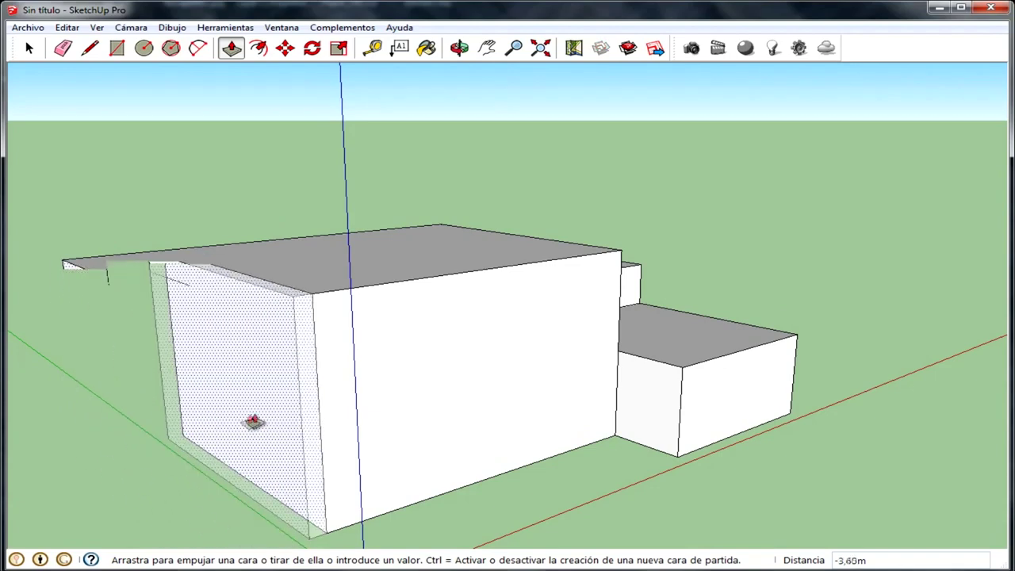
mouse_move(236, 421)
middle_down()
mouse_move(481, 437)
mouse_move(421, 386)
mouse_move(430, 392)
mouse_move(66, 442)
middle_up()
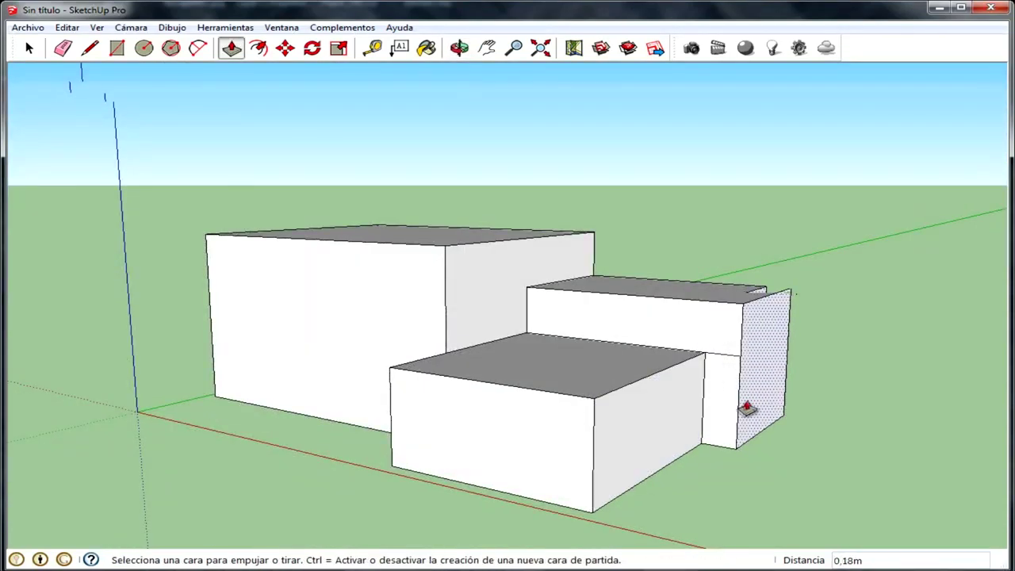
mouse_move(645, 415)
mouse_down()
mouse_move(681, 416)
mouse_move(737, 349)
mouse_up()
drag(623, 356, 623, 349)
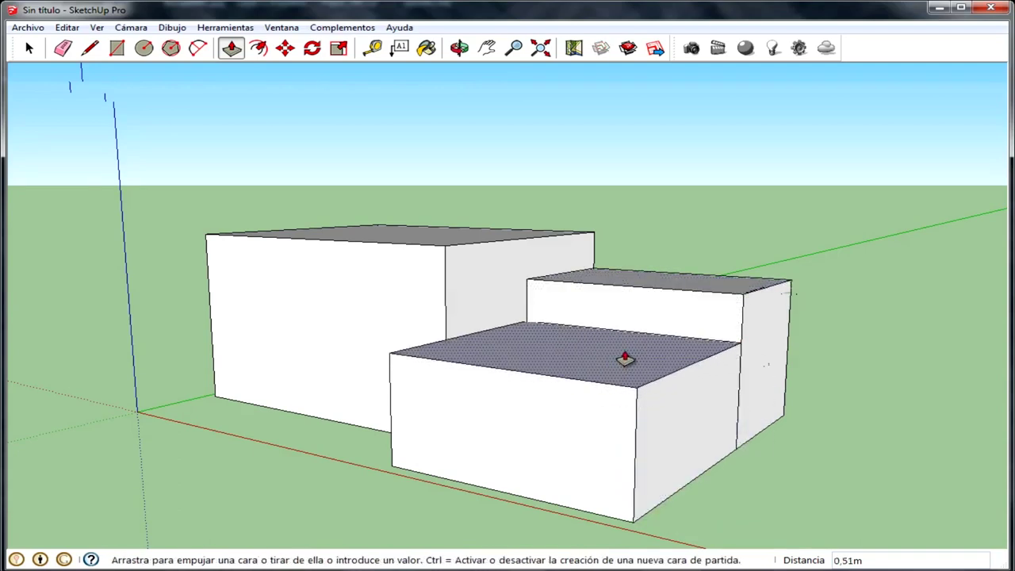
middle_drag(624, 349, 999, 476)
mouse_move(705, 408)
middle_down()
mouse_move(720, 353)
mouse_move(407, 336)
mouse_move(775, 370)
mouse_move(616, 301)
mouse_move(407, 306)
mouse_move(605, 301)
mouse_move(507, 283)
mouse_move(122, 356)
mouse_move(450, 375)
mouse_move(487, 423)
mouse_move(236, 389)
mouse_move(460, 390)
mouse_move(421, 344)
mouse_move(333, 362)
mouse_move(481, 340)
mouse_move(524, 349)
mouse_move(418, 351)
middle_up()
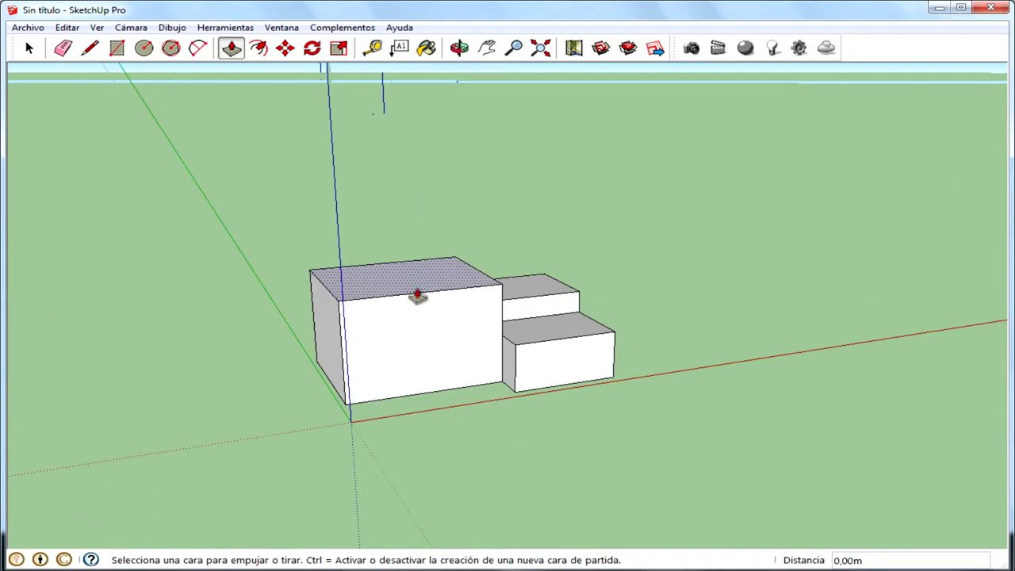
Push the main block's top face up high, then lower it to a shorter height
click(418, 297)
click(421, 115)
mouse_move(423, 154)
middle_down()
mouse_move(481, 186)
mouse_move(336, 240)
mouse_move(481, 182)
mouse_move(512, 190)
mouse_move(425, 283)
mouse_move(516, 249)
mouse_move(410, 251)
mouse_move(528, 254)
mouse_move(422, 246)
mouse_move(531, 276)
mouse_move(709, 280)
mouse_move(680, 258)
mouse_move(604, 292)
mouse_move(560, 272)
middle_up()
click(399, 159)
click(369, 281)
mouse_move(411, 264)
middle_down()
mouse_move(483, 299)
mouse_move(381, 296)
mouse_move(595, 315)
mouse_move(531, 341)
middle_up()
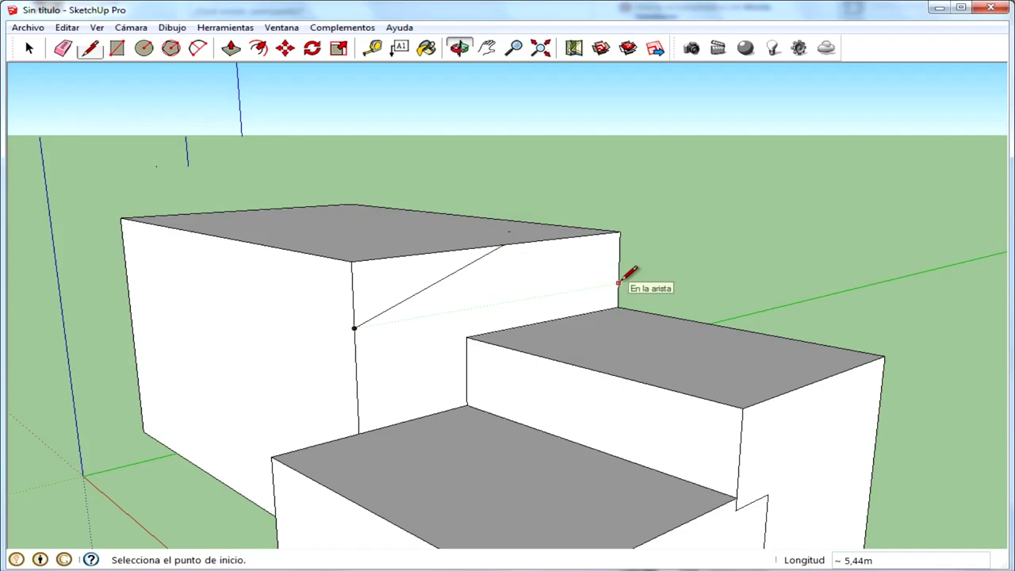
mouse_move(565, 272)
middle_down()
mouse_move(344, 315)
mouse_move(453, 310)
mouse_move(421, 320)
middle_up()
mouse_move(605, 270)
middle_down()
mouse_move(555, 290)
mouse_move(181, 275)
mouse_move(291, 270)
mouse_move(420, 294)
middle_up()
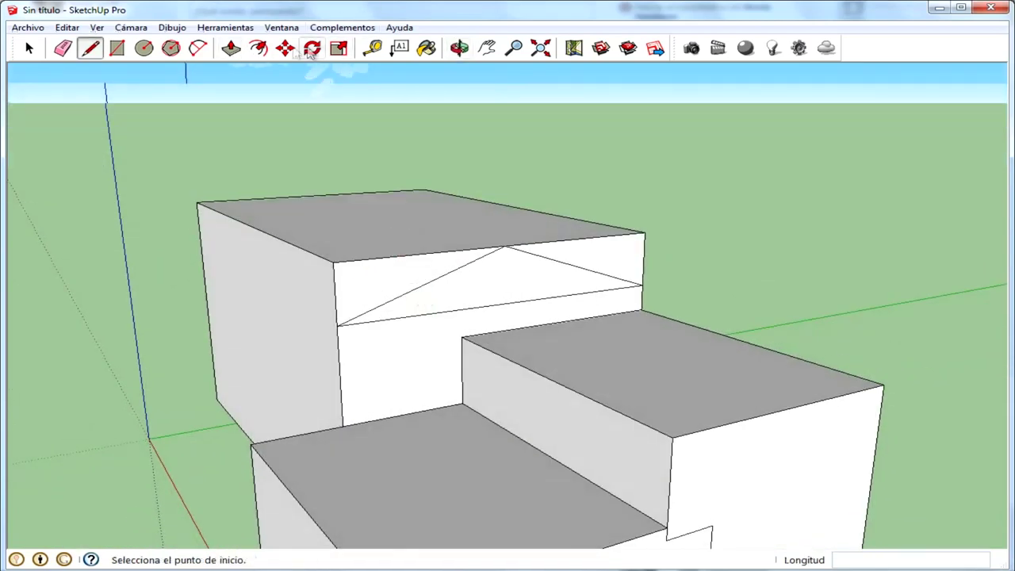
Offset the gable triangle outline inward to create an inset triangle
click(284, 48)
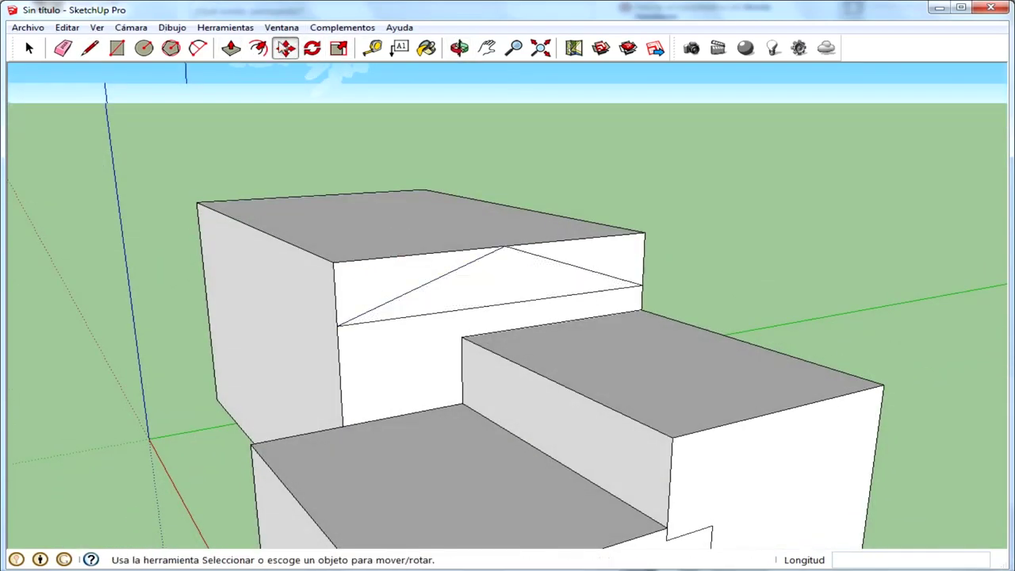
click(258, 47)
scroll(571, 321, up, 2)
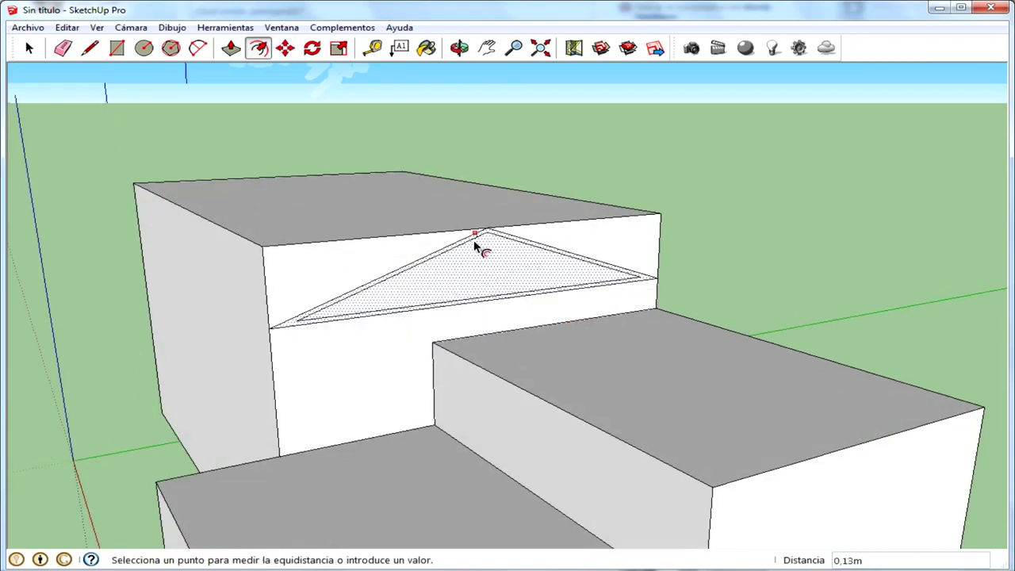
click(476, 247)
scroll(422, 261, up, 2)
scroll(272, 231, up, 2)
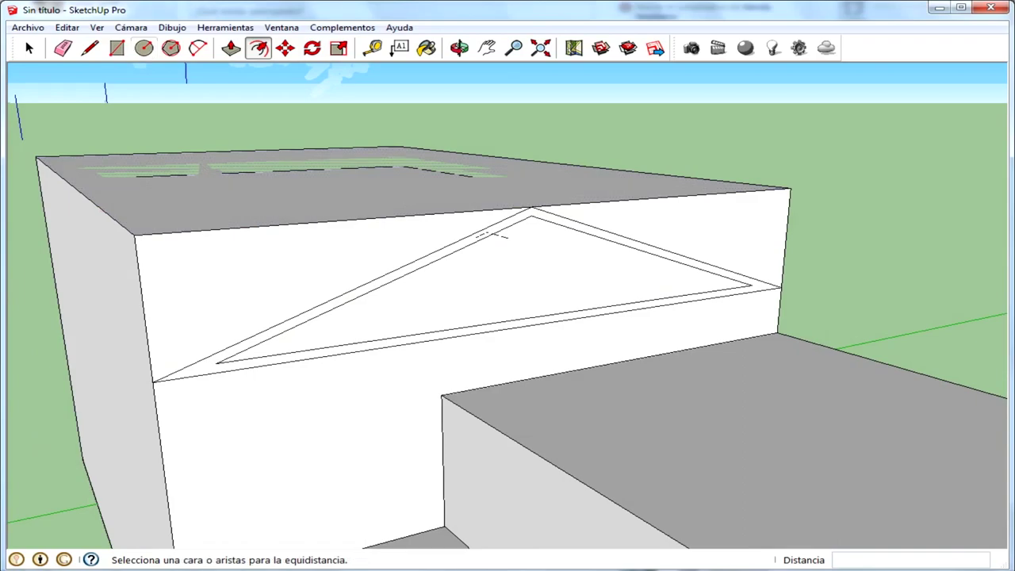
Push the triangular roof corners back through the block to form the pitched roof
click(231, 48)
scroll(573, 196, up, 3)
mouse_move(573, 195)
middle_down()
mouse_move(741, 231)
mouse_move(428, 273)
middle_up()
scroll(428, 273, down, 2)
scroll(310, 227, down, 2)
mouse_move(310, 227)
middle_down()
mouse_move(417, 220)
mouse_move(341, 158)
middle_up()
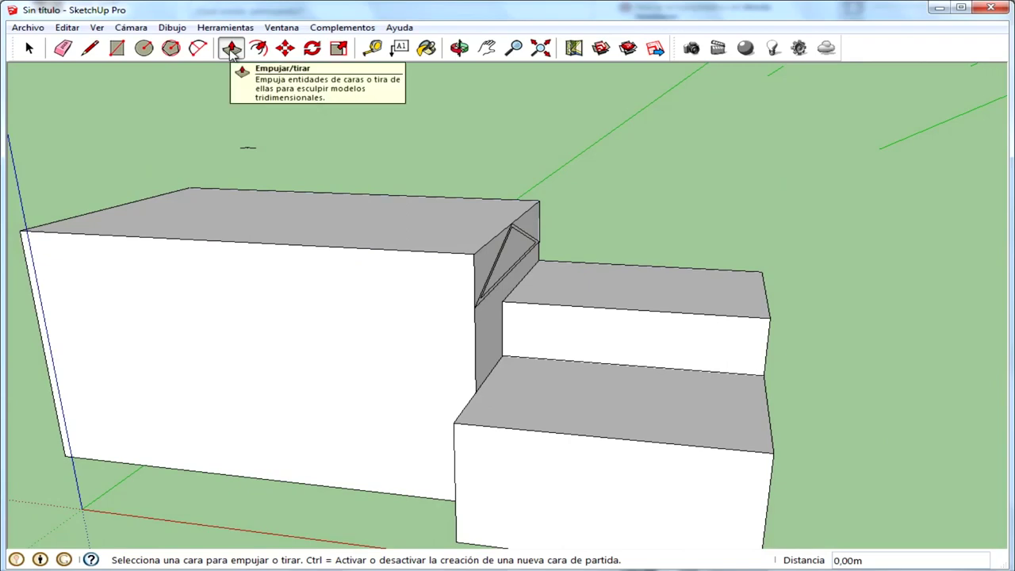
scroll(622, 284, down, 2)
mouse_move(623, 284)
middle_down()
mouse_move(544, 299)
mouse_move(516, 290)
middle_up()
drag(516, 290, 223, 240)
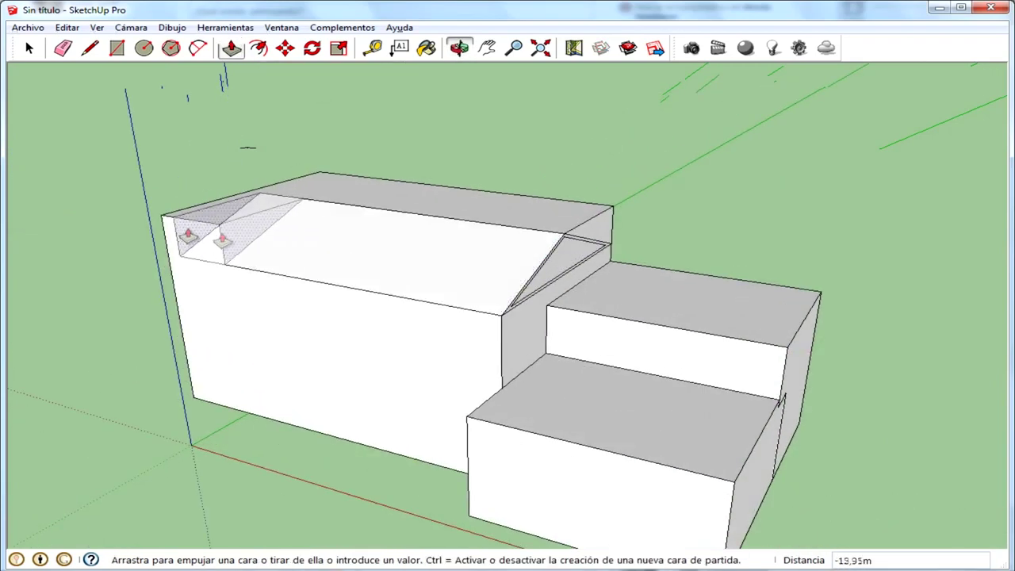
click(203, 158)
mouse_move(594, 199)
middle_down()
mouse_move(278, 163)
mouse_move(356, 161)
mouse_move(327, 293)
middle_up()
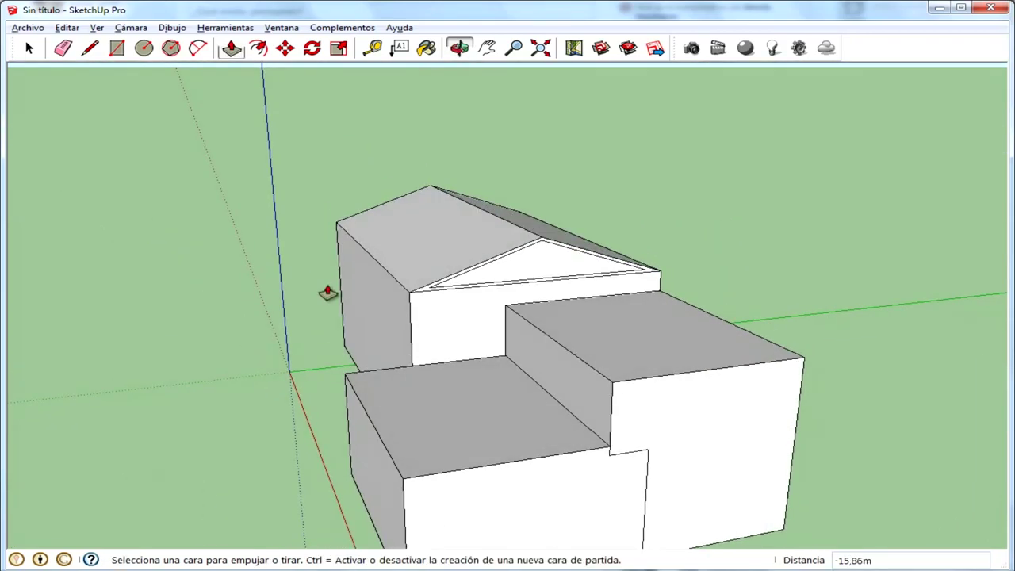
scroll(328, 293, up, 3)
mouse_move(482, 315)
middle_down()
mouse_move(444, 254)
mouse_move(316, 195)
middle_up()
Erase the parallel and diagonal triangle edges on the gable end
key(l)
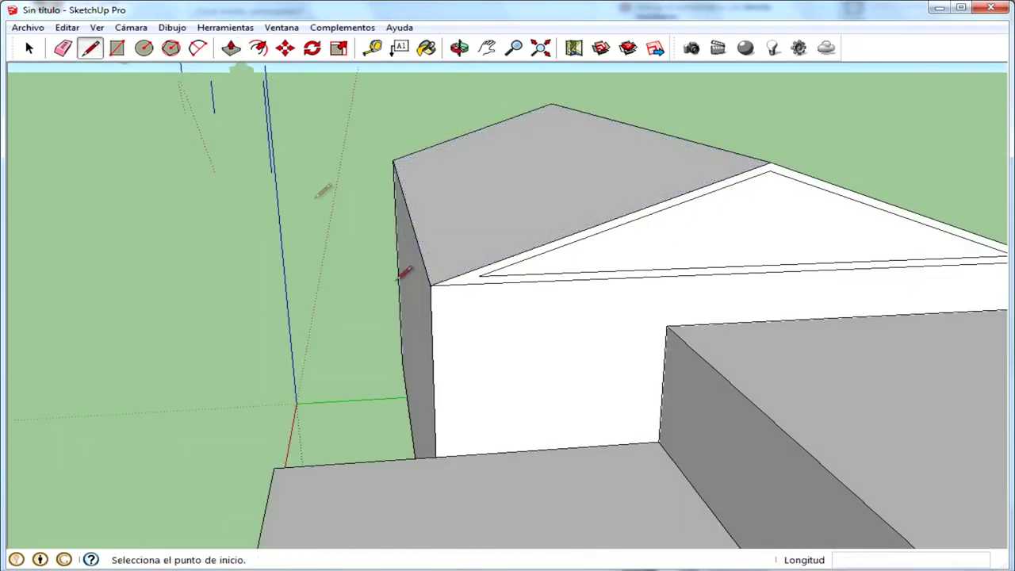
scroll(404, 272, up, 2)
key(Escape)
mouse_move(413, 277)
middle_down()
mouse_move(850, 233)
mouse_move(500, 245)
mouse_move(777, 286)
mouse_move(885, 396)
middle_up()
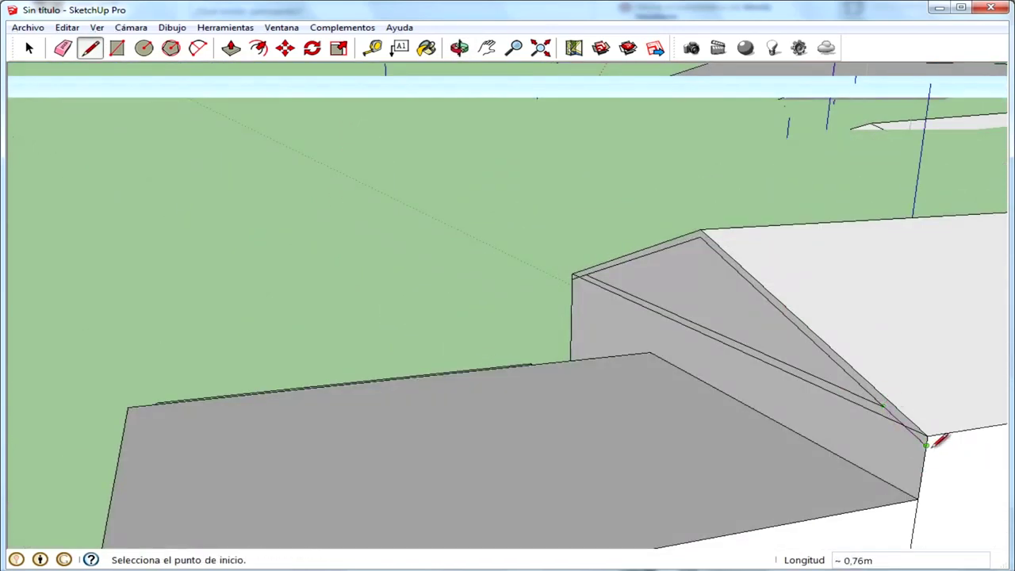
middle_drag(924, 436, 566, 335)
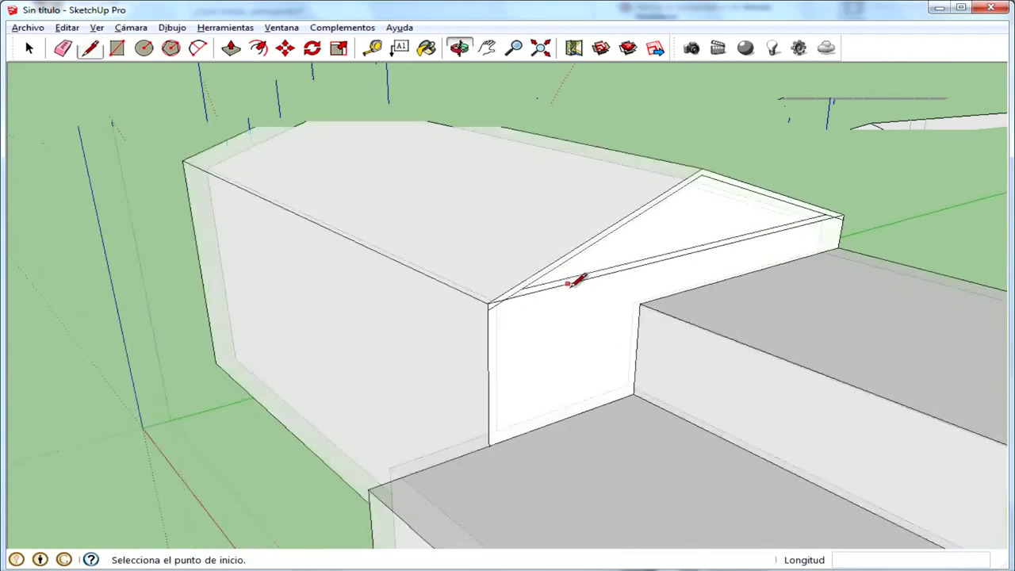
middle_drag(576, 278, 444, 120)
click(57, 50)
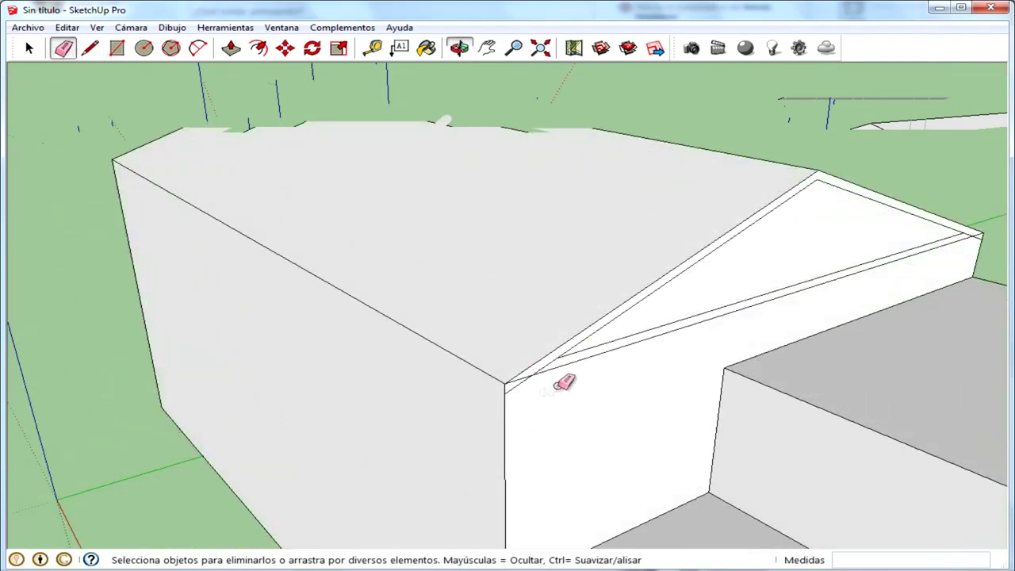
click(571, 358)
click(607, 343)
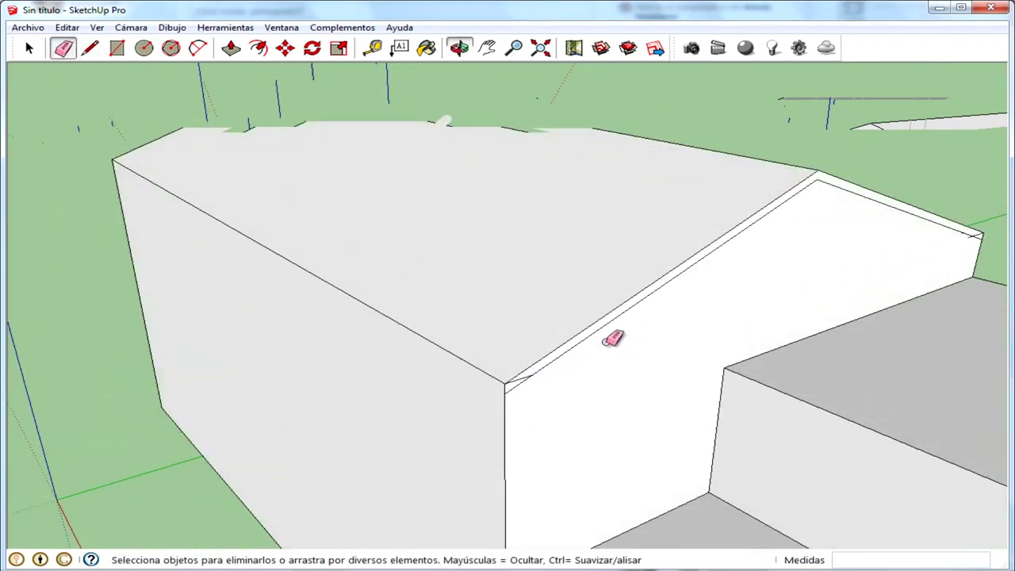
Erase a stray edge at the far roof corner, undoing the accidental roof-face removal
mouse_move(971, 259)
middle_down()
mouse_move(643, 251)
mouse_move(615, 274)
middle_up()
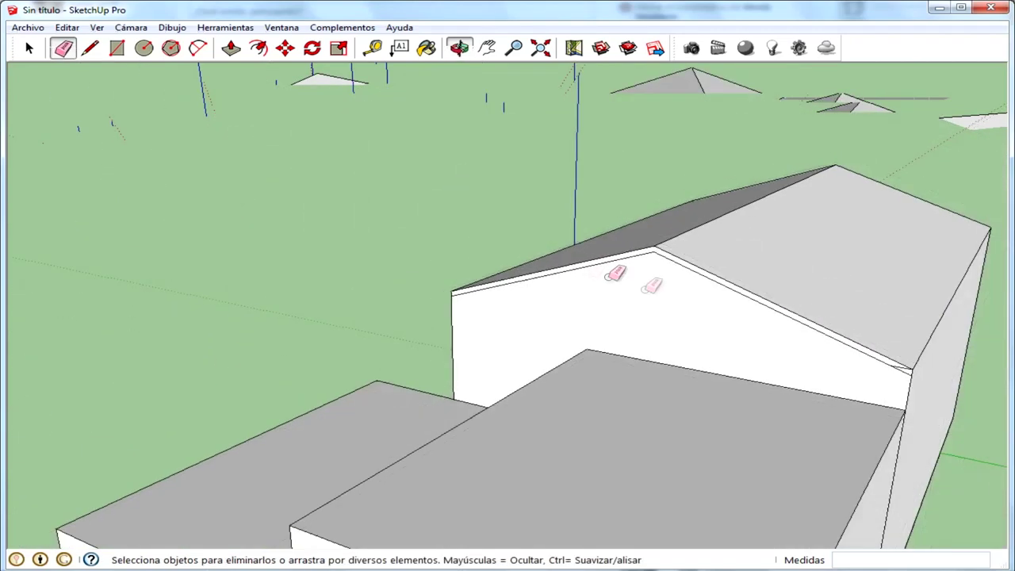
click(900, 364)
key(ctrl+z)
scroll(912, 364, up, 3)
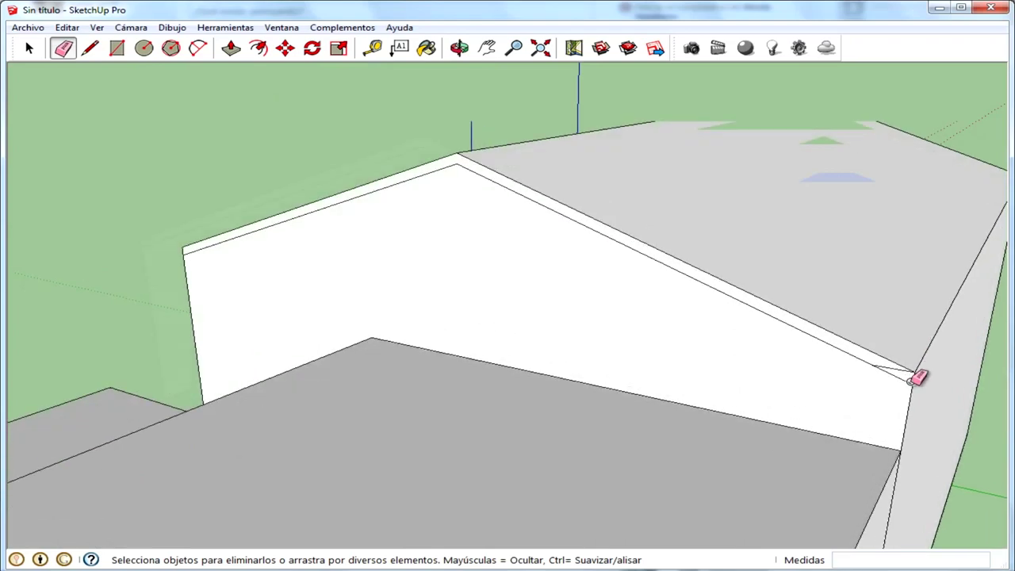
scroll(899, 369, up, 3)
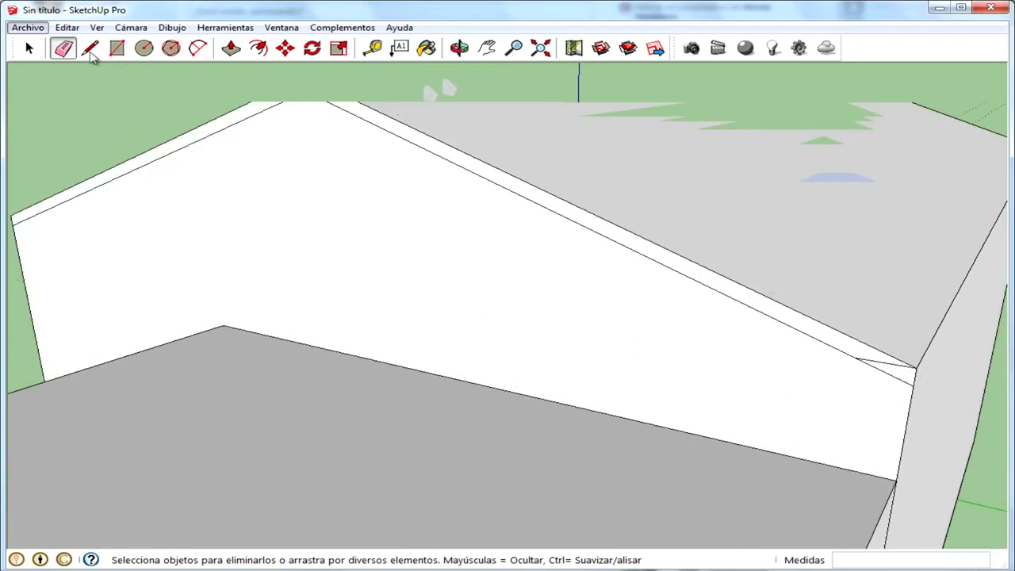
mouse_move(944, 372)
middle_down()
mouse_move(900, 344)
mouse_move(870, 379)
middle_up()
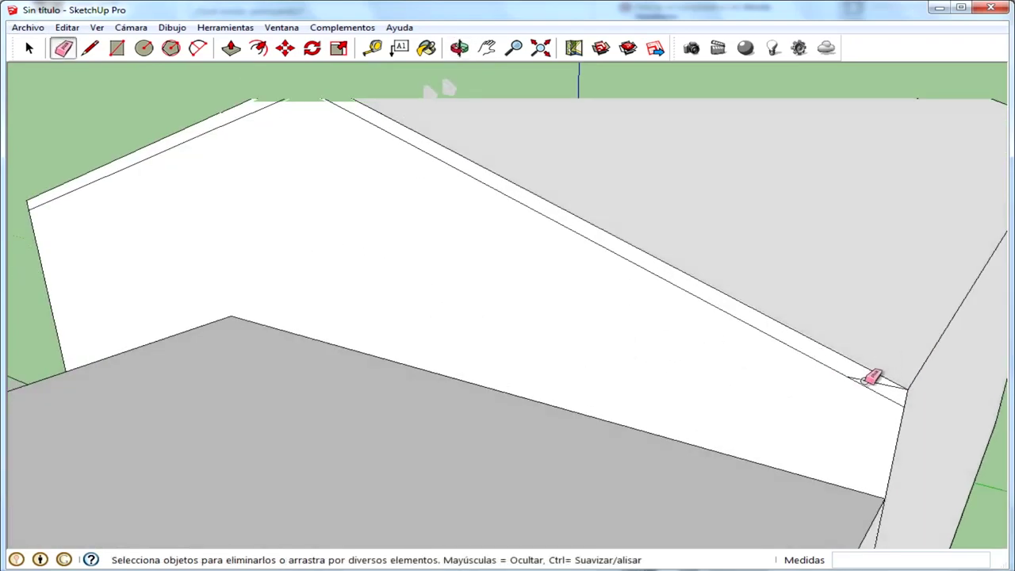
mouse_move(507, 266)
middle_down()
mouse_move(716, 275)
mouse_move(344, 294)
mouse_move(241, 241)
middle_up()
key(l)
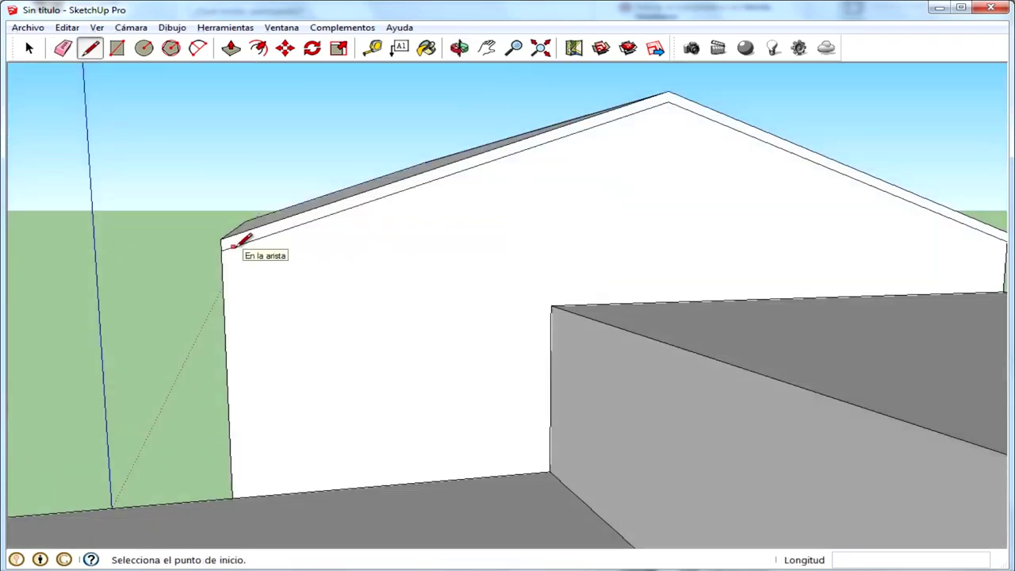
Offset the gable wall's outline 0.10 m inward
click(233, 246)
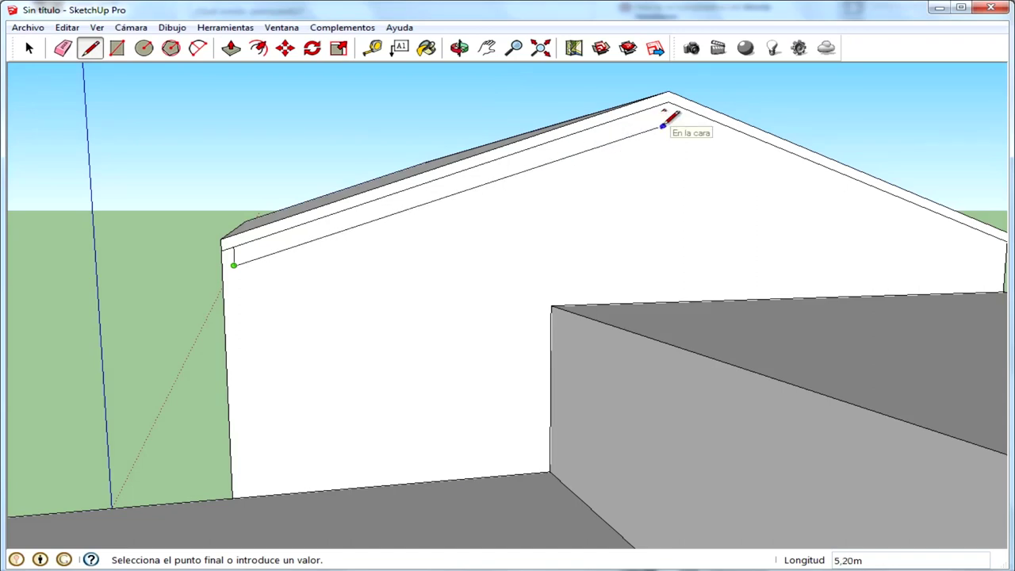
key(Escape)
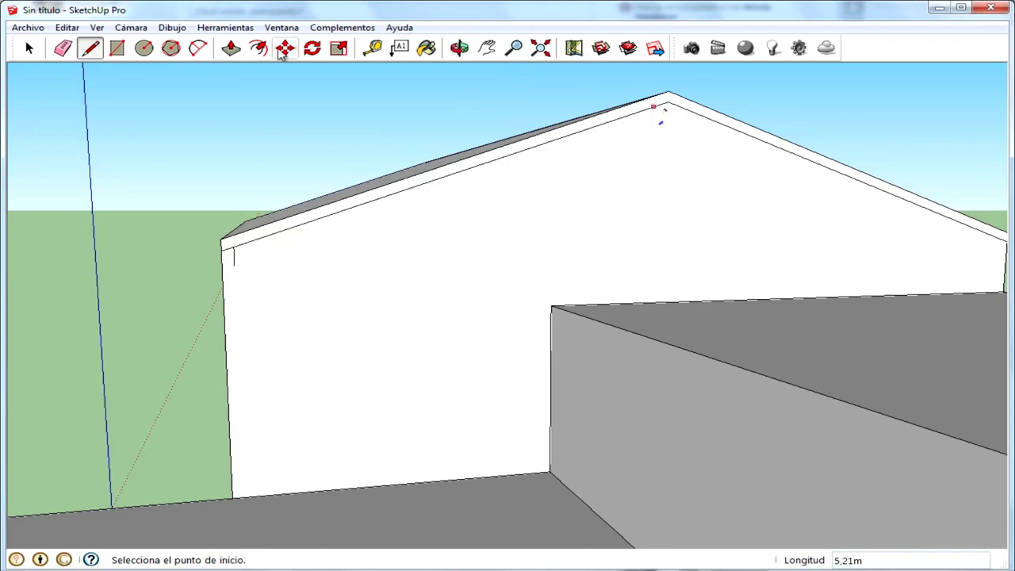
click(258, 47)
click(612, 203)
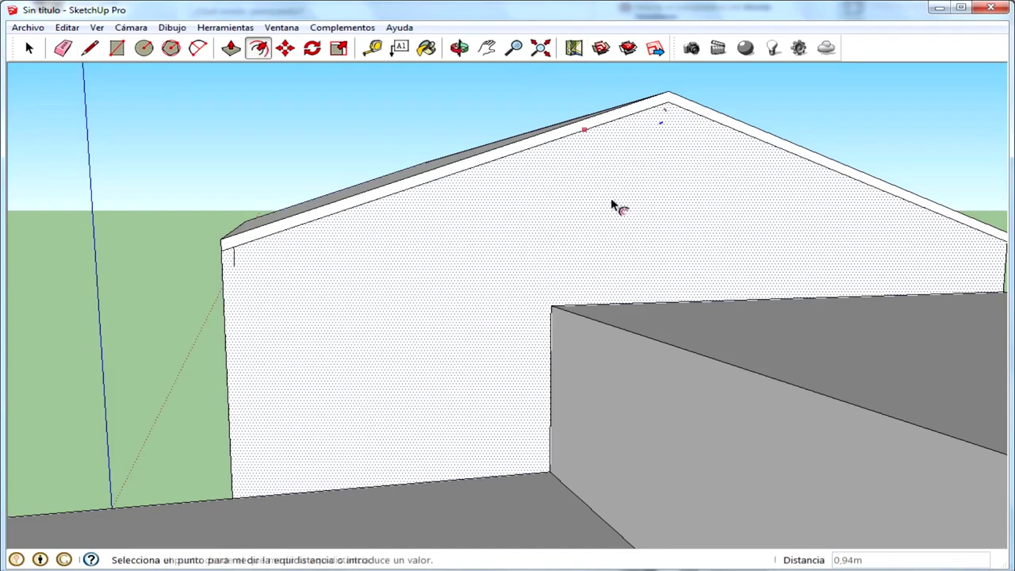
click(606, 138)
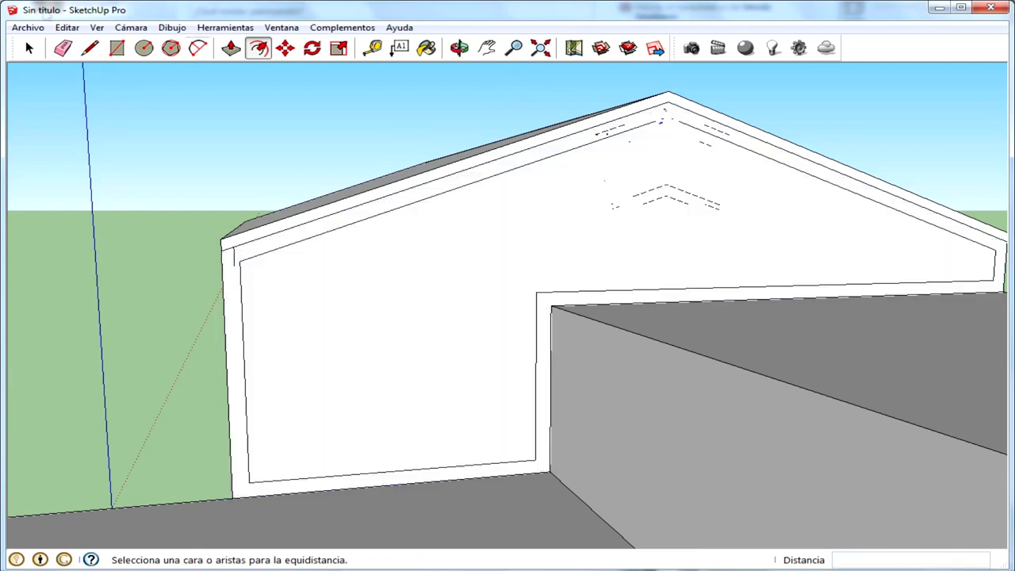
Draw short lines closing the inset border at both eave ends
click(86, 47)
click(234, 263)
click(234, 264)
click(234, 264)
click(235, 263)
middle_drag(235, 263, 781, 213)
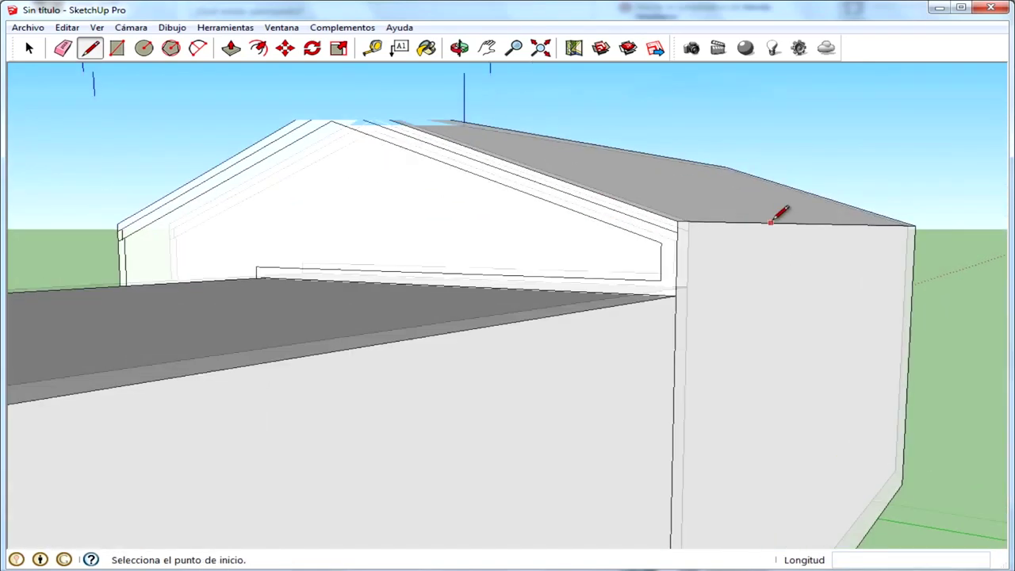
scroll(781, 212, up, 2)
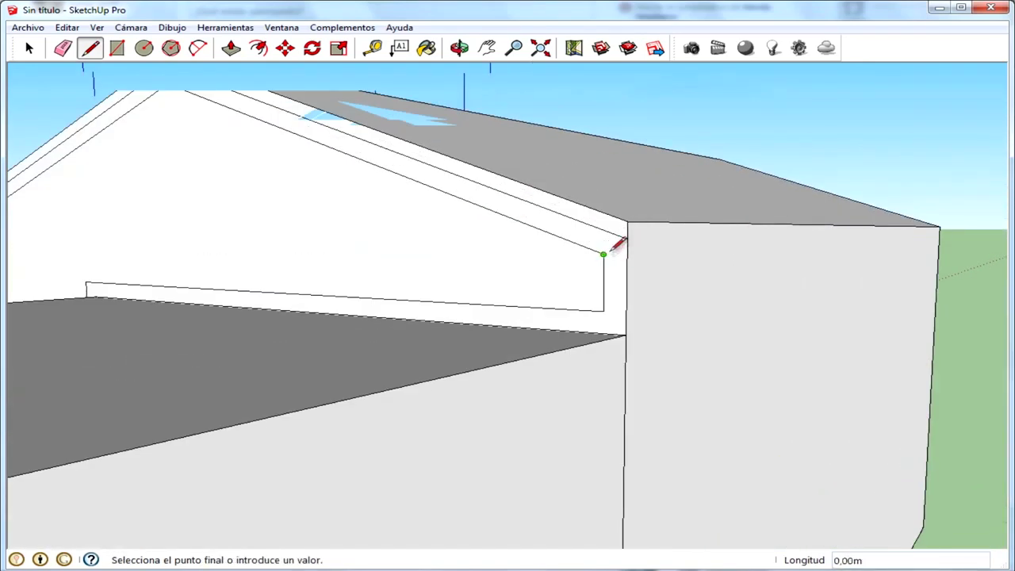
click(605, 231)
mouse_move(386, 238)
middle_down()
mouse_move(424, 249)
mouse_move(159, 242)
mouse_move(283, 255)
middle_up()
mouse_move(304, 310)
middle_down()
mouse_move(344, 297)
mouse_move(329, 272)
mouse_move(227, 321)
mouse_move(57, 308)
middle_up()
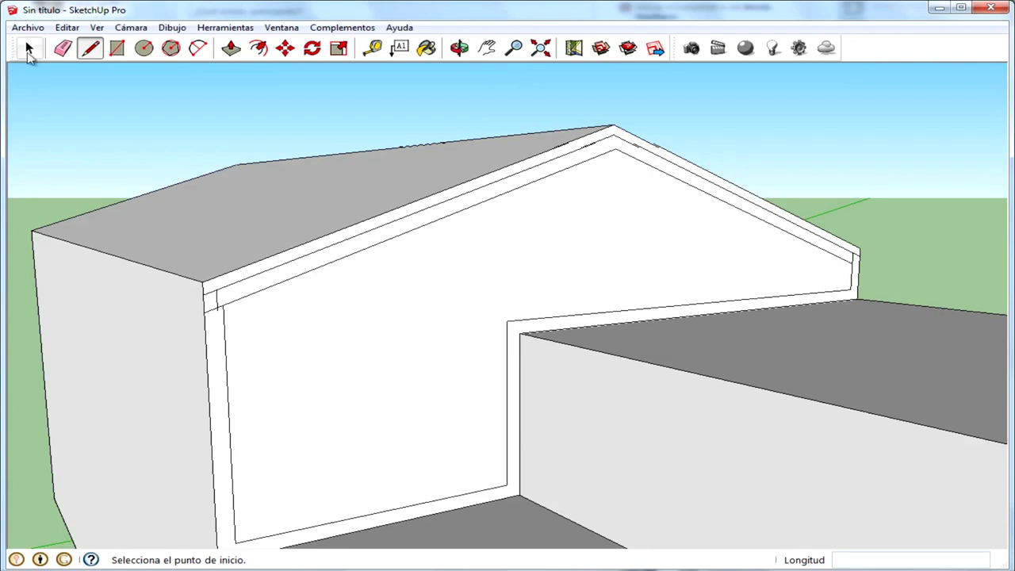
Select and delete the lower inner border edges on the gable wall
click(30, 47)
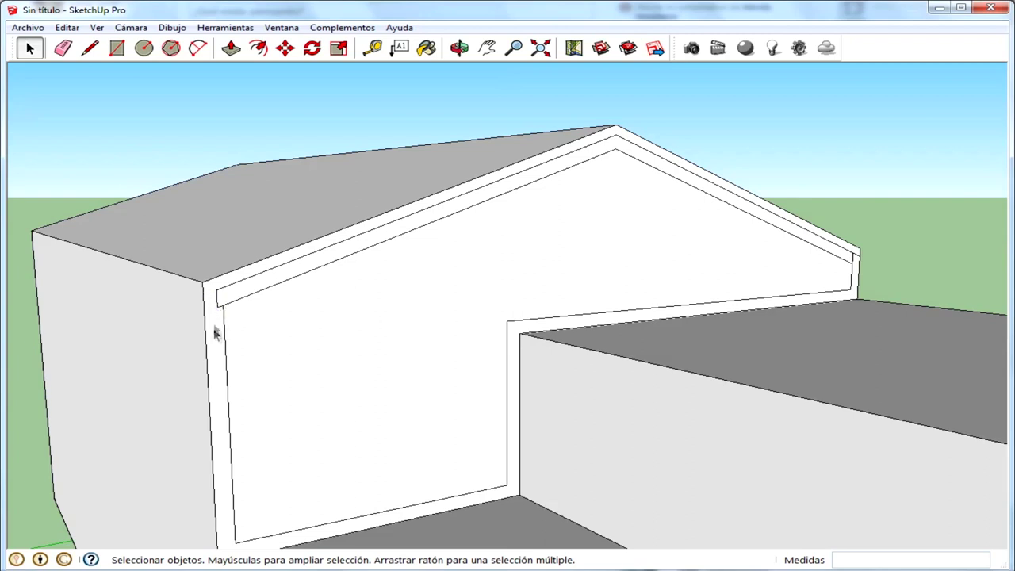
mouse_move(646, 305)
middle_down()
mouse_move(793, 339)
mouse_move(665, 299)
mouse_move(270, 238)
mouse_move(135, 370)
middle_up()
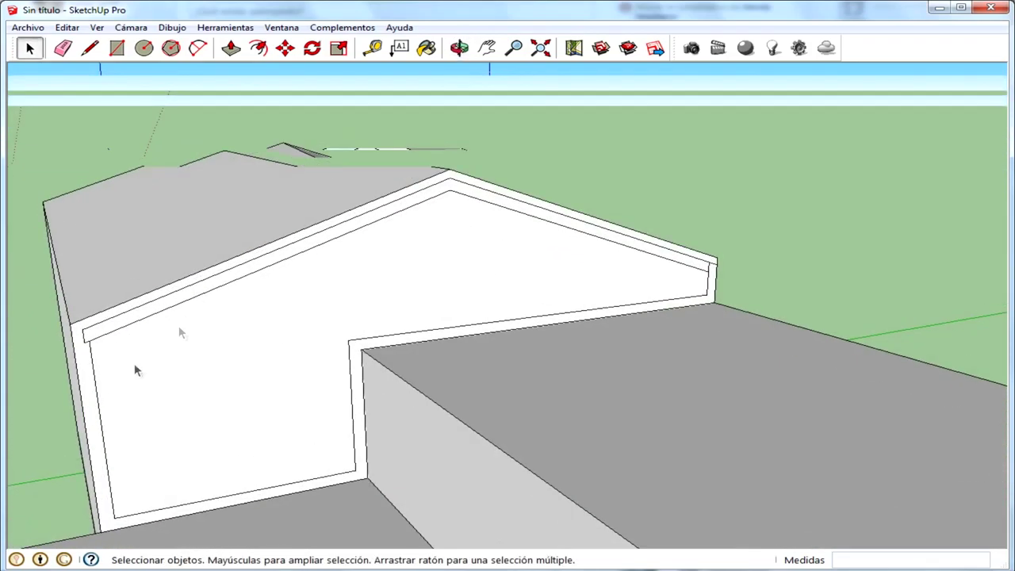
click(96, 382)
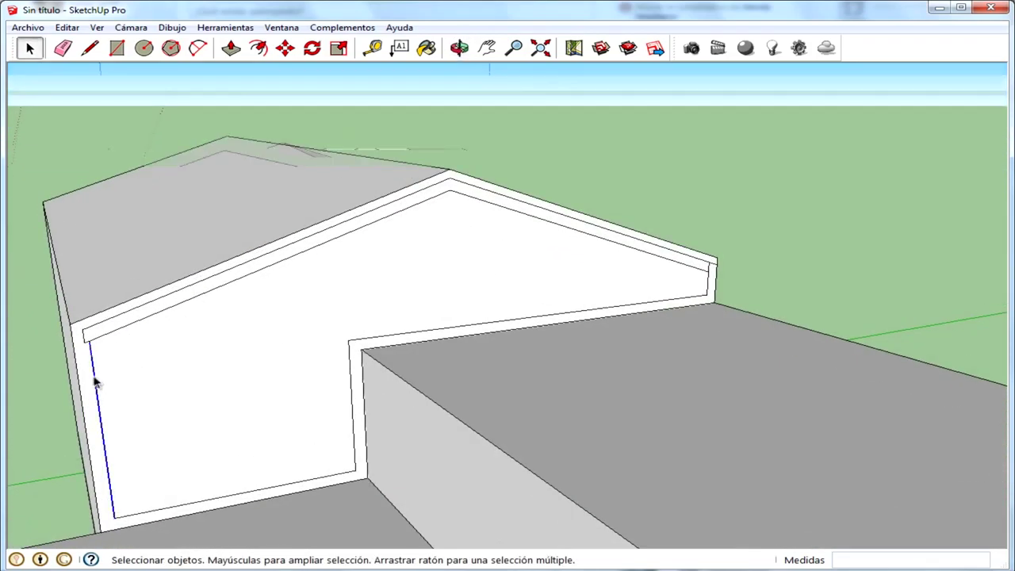
click(319, 482)
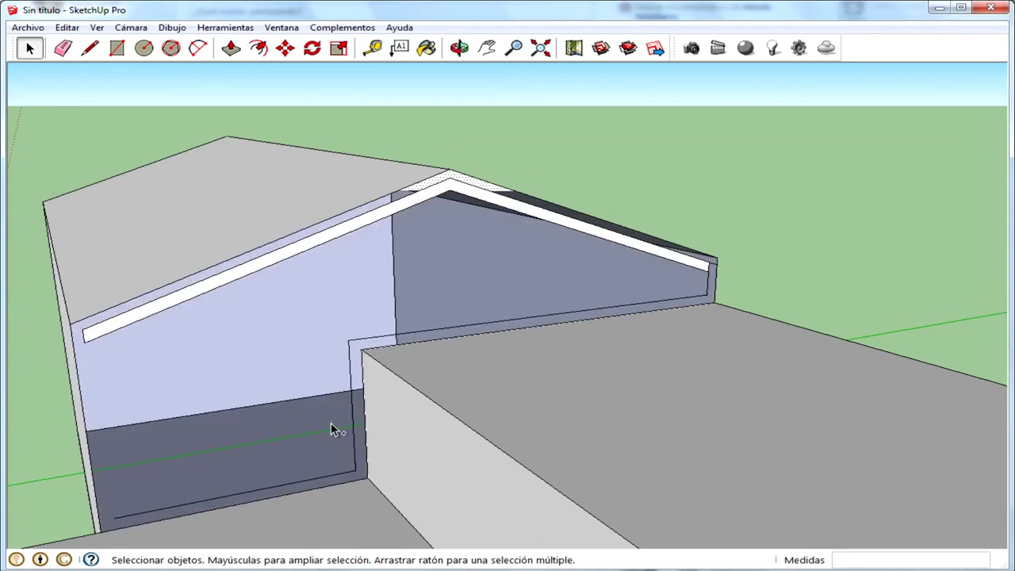
click(330, 422)
click(345, 475)
click(347, 477)
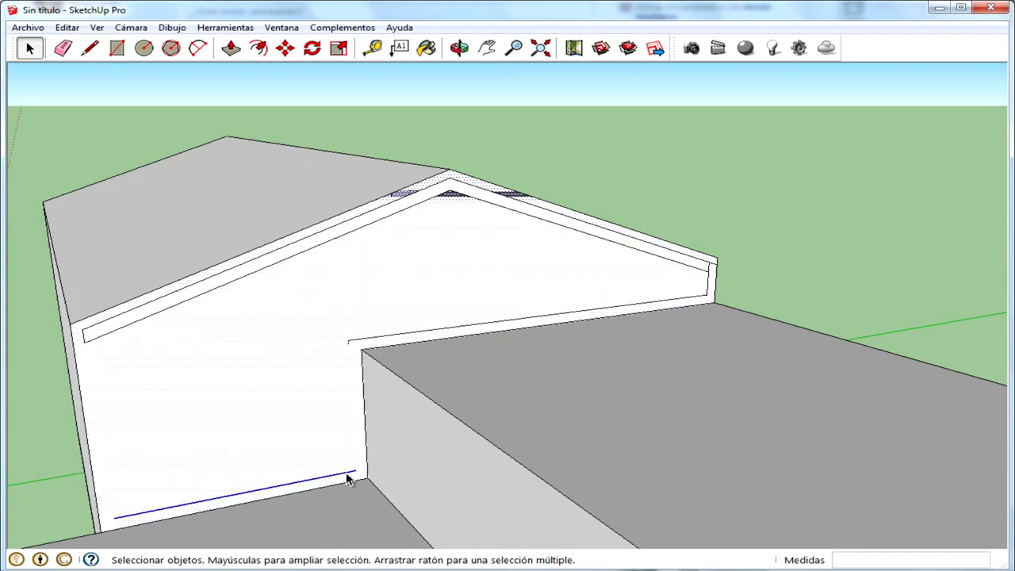
key(Delete)
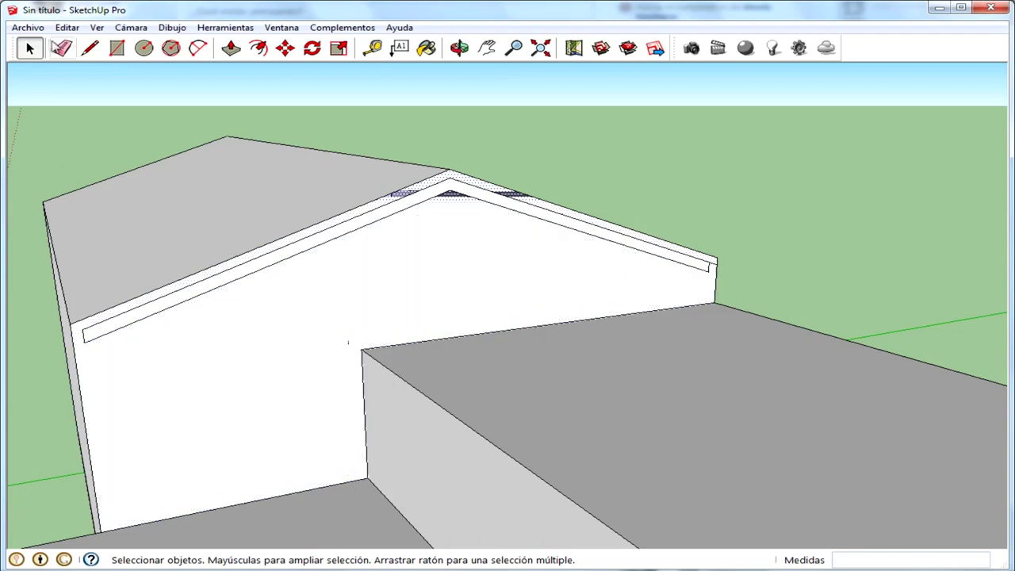
Draw a short closing line at the left eave
click(91, 50)
click(95, 323)
click(79, 333)
mouse_move(109, 301)
middle_down()
mouse_move(196, 286)
mouse_move(253, 289)
mouse_move(186, 322)
mouse_move(169, 310)
middle_up()
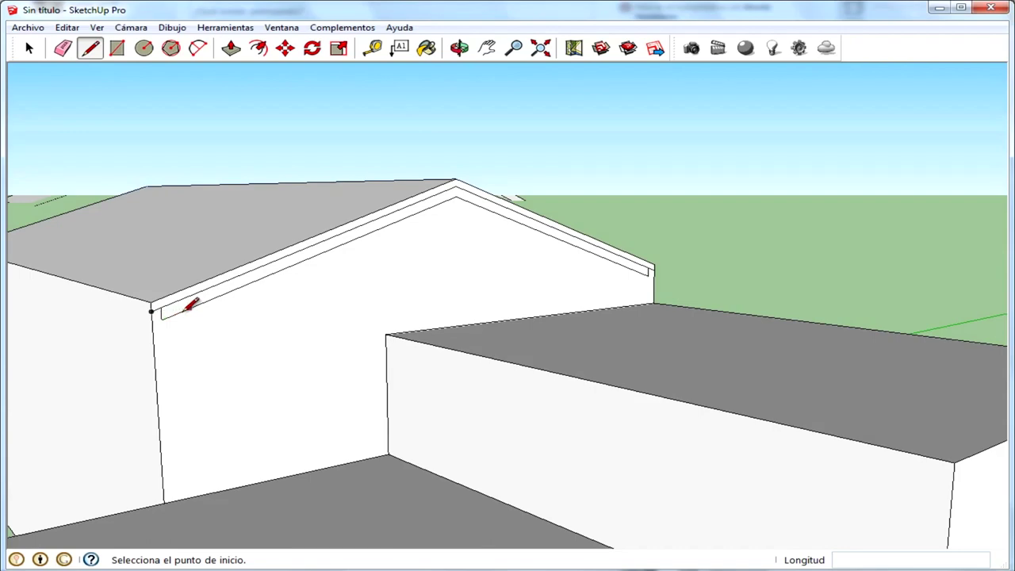
Draw a vertical edge from the eave corner down to the wall's base
click(179, 313)
middle_drag(191, 423, 249, 499)
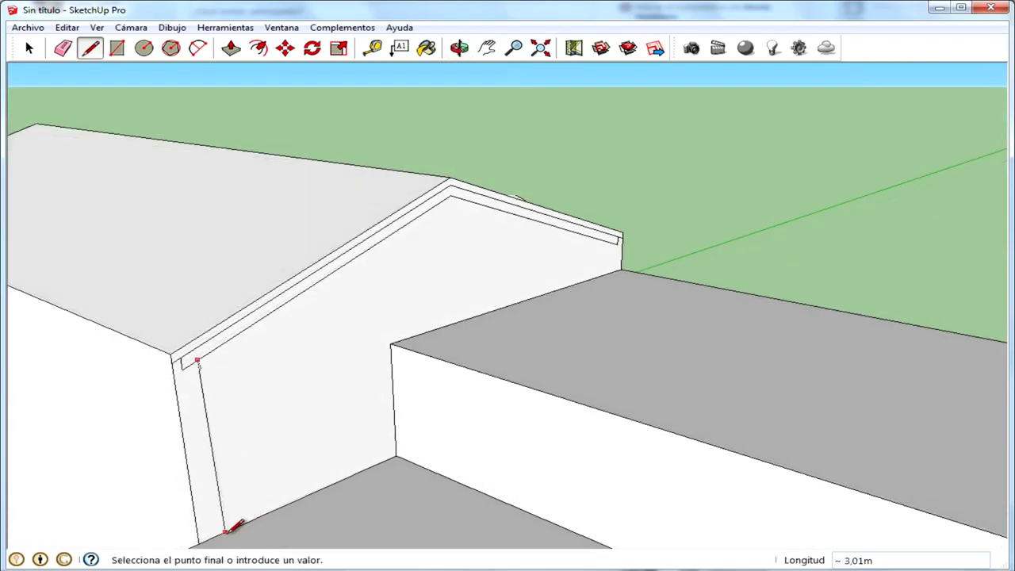
click(220, 525)
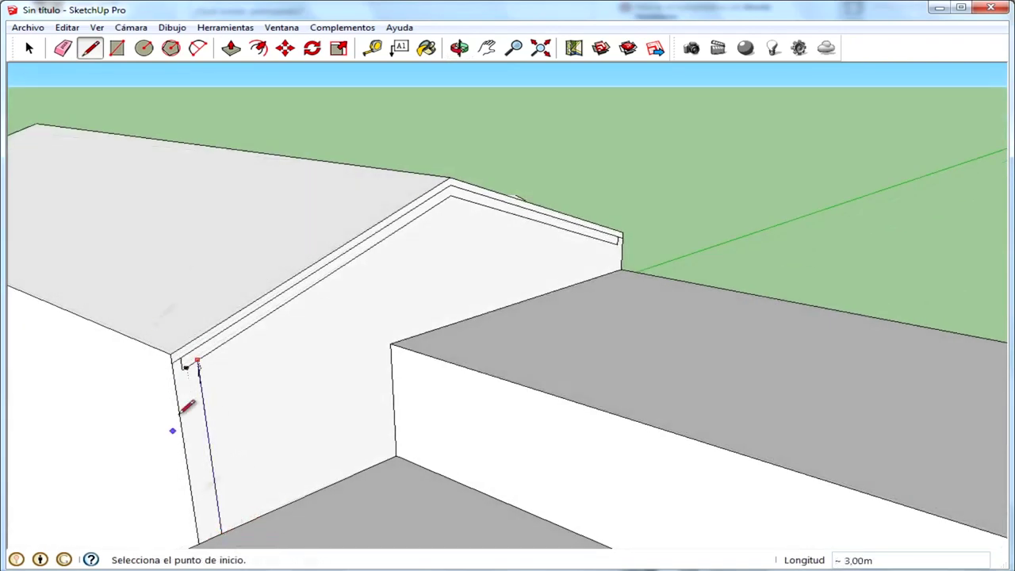
Push the narrow eave strip back 15.86 m and the lower front face back 4.60 m
click(231, 48)
mouse_move(181, 276)
middle_down()
mouse_move(227, 253)
mouse_move(195, 355)
middle_up()
mouse_move(123, 360)
middle_down()
mouse_move(346, 320)
mouse_move(328, 363)
mouse_move(296, 340)
mouse_move(453, 315)
middle_up()
scroll(454, 315, down, 3)
click(43, 363)
mouse_move(43, 362)
middle_down()
mouse_move(301, 294)
mouse_move(409, 329)
mouse_move(170, 320)
mouse_move(464, 319)
mouse_move(772, 373)
middle_up()
scroll(596, 361, up, 2)
middle_drag(596, 361, 478, 410)
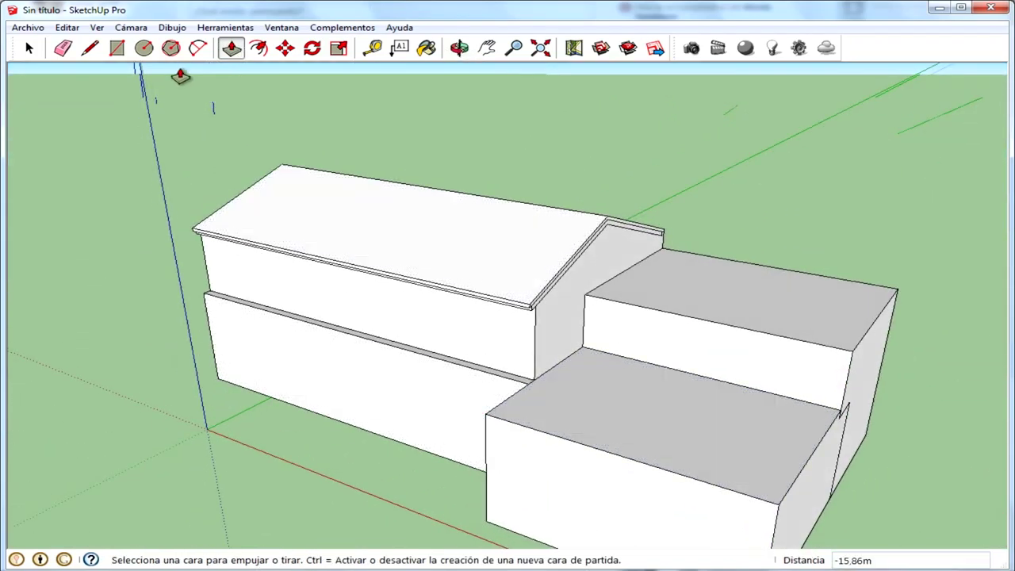
drag(290, 317, 295, 448)
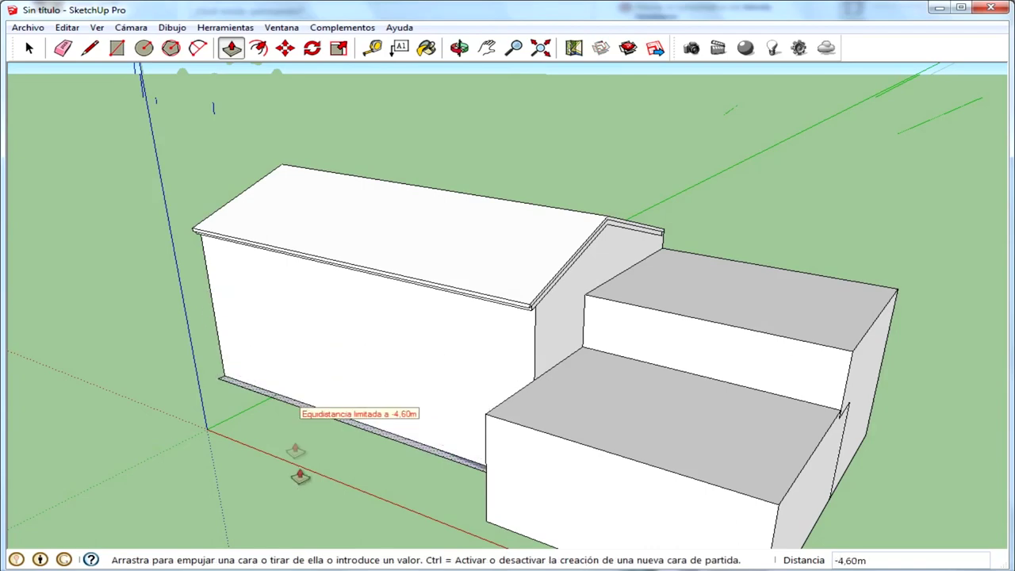
mouse_move(516, 414)
middle_down()
mouse_move(129, 338)
mouse_move(846, 324)
mouse_move(525, 300)
middle_up()
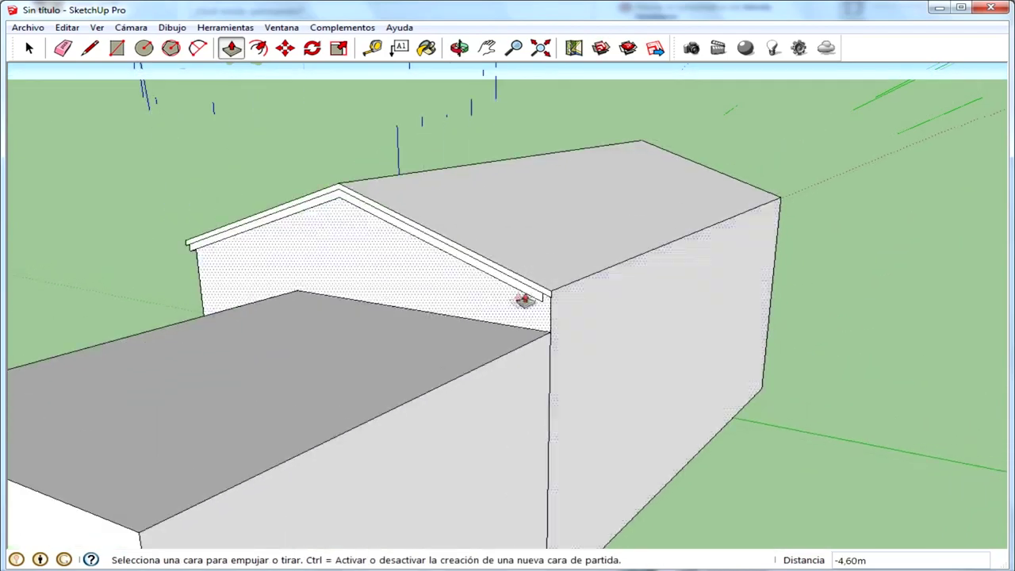
Close the eave gap with an edge and push the side wall 6.89 m flush under the eave
click(90, 47)
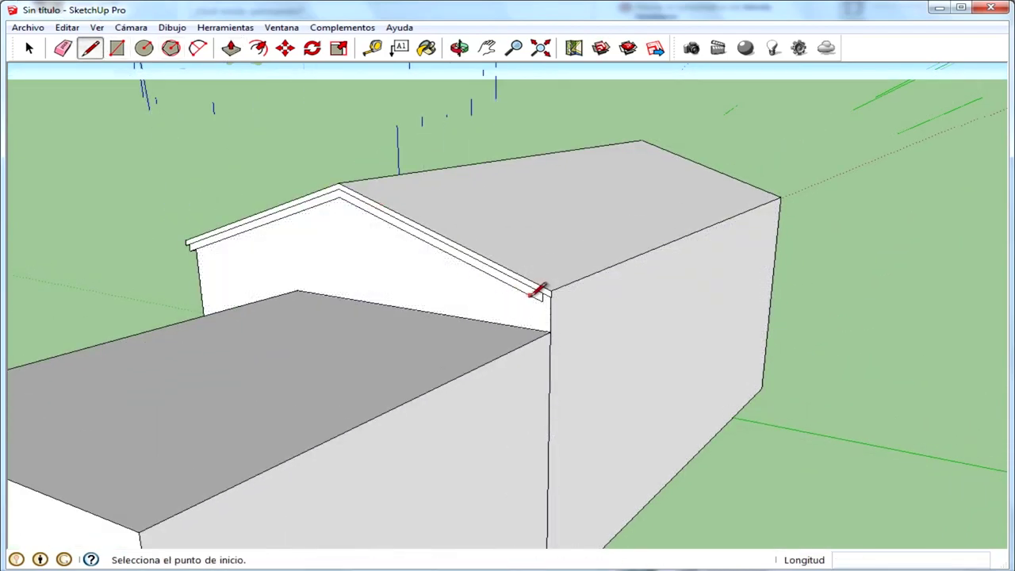
click(532, 327)
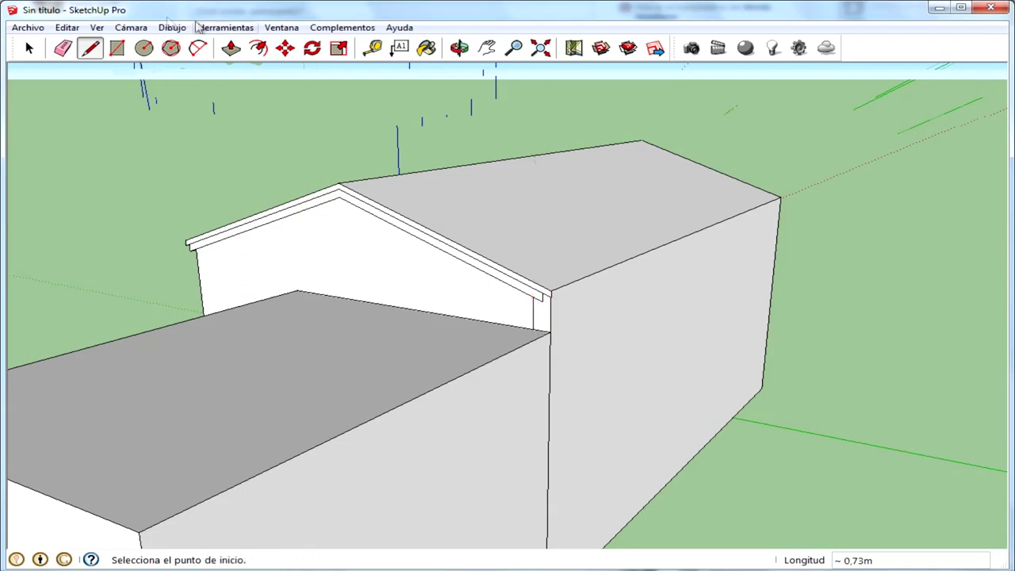
click(231, 47)
click(544, 324)
click(642, 278)
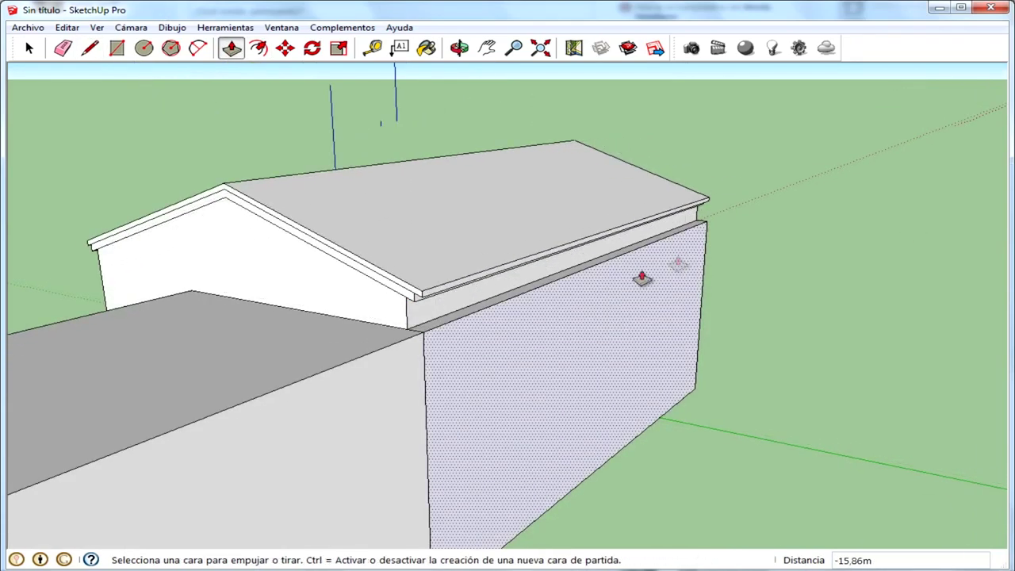
click(594, 273)
click(704, 419)
mouse_move(733, 373)
middle_down()
mouse_move(756, 352)
mouse_move(521, 195)
middle_up()
Outline the gable triangle with edges from the roof corners to a point below the ridge
click(90, 48)
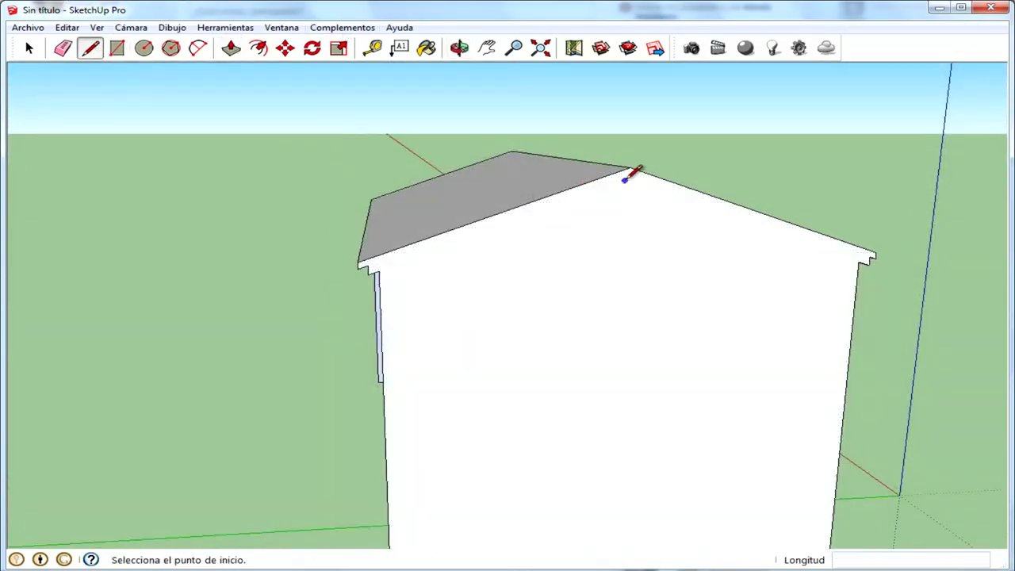
click(628, 216)
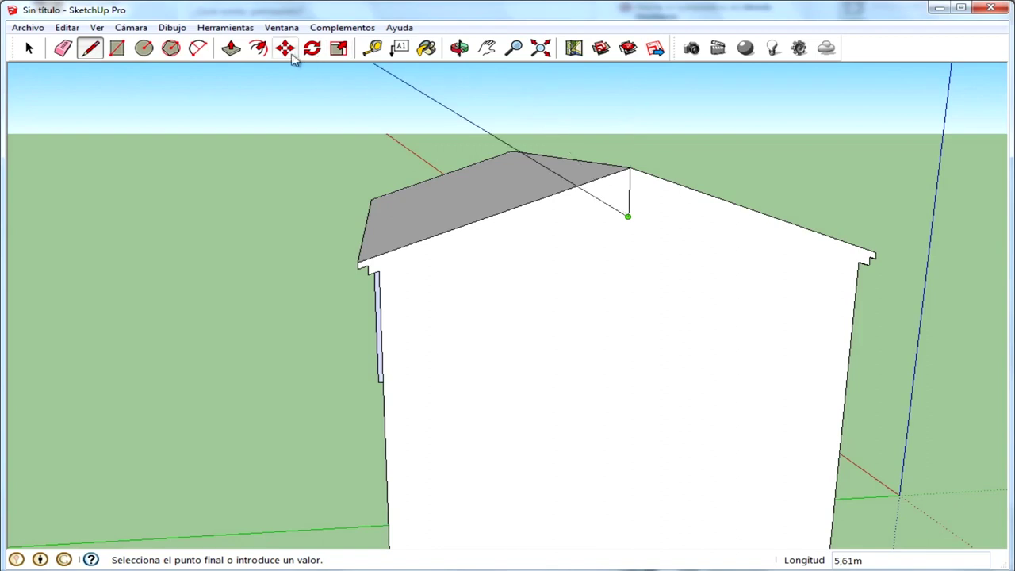
click(30, 49)
click(90, 47)
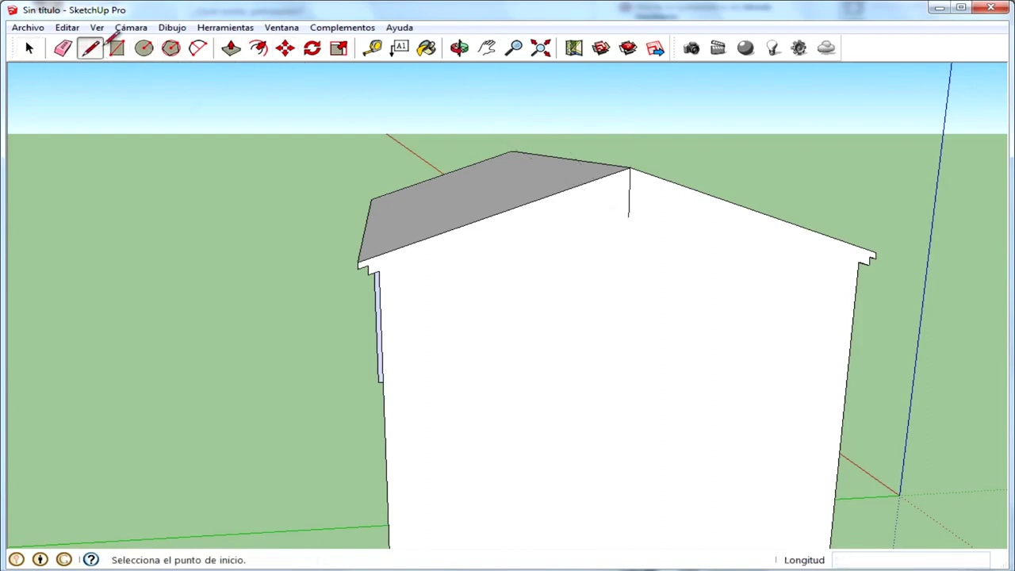
scroll(373, 267, up, 2)
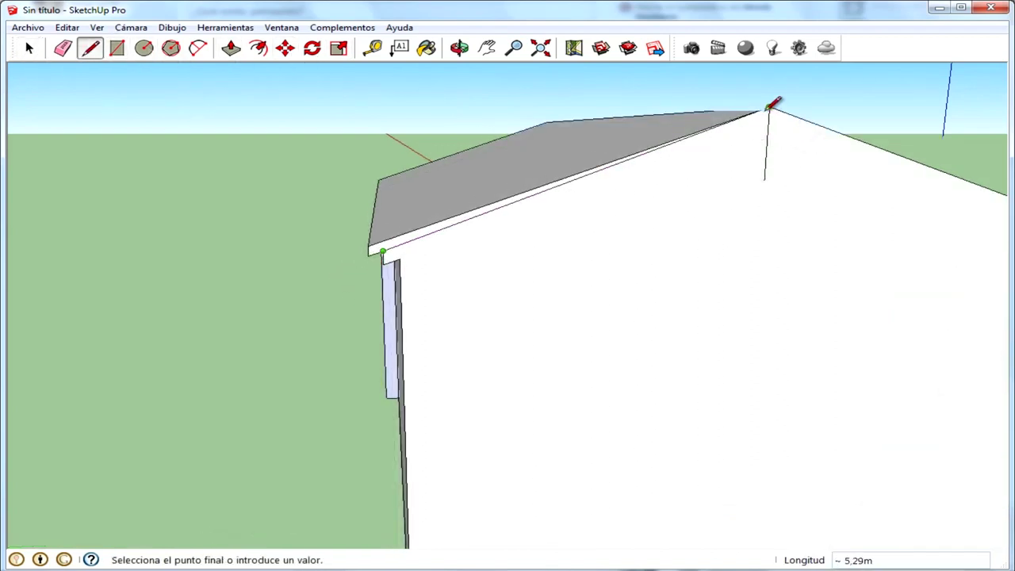
mouse_move(781, 107)
middle_down()
mouse_move(751, 160)
mouse_move(777, 211)
middle_up()
scroll(766, 249, down, 3)
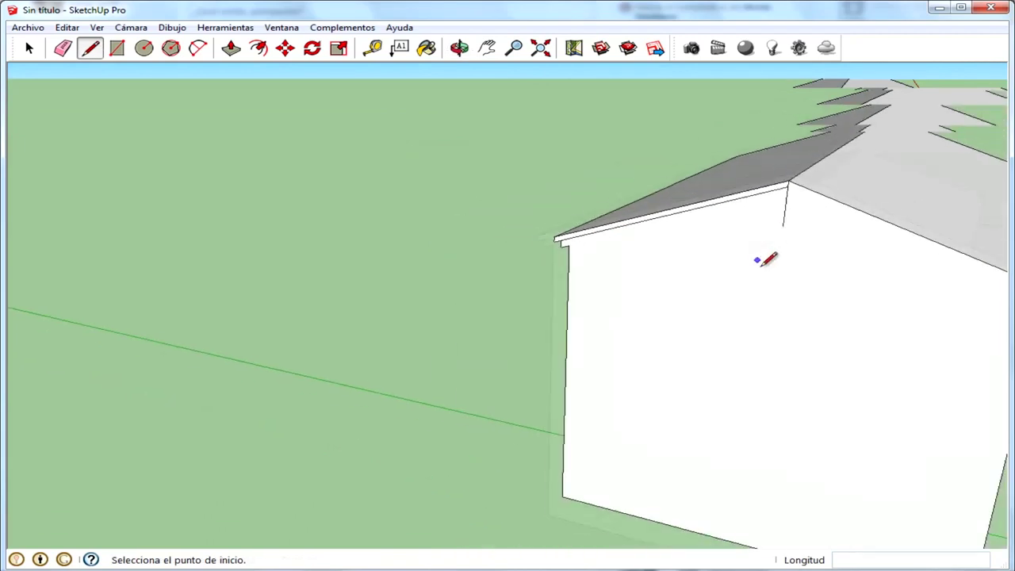
scroll(807, 194, down, 3)
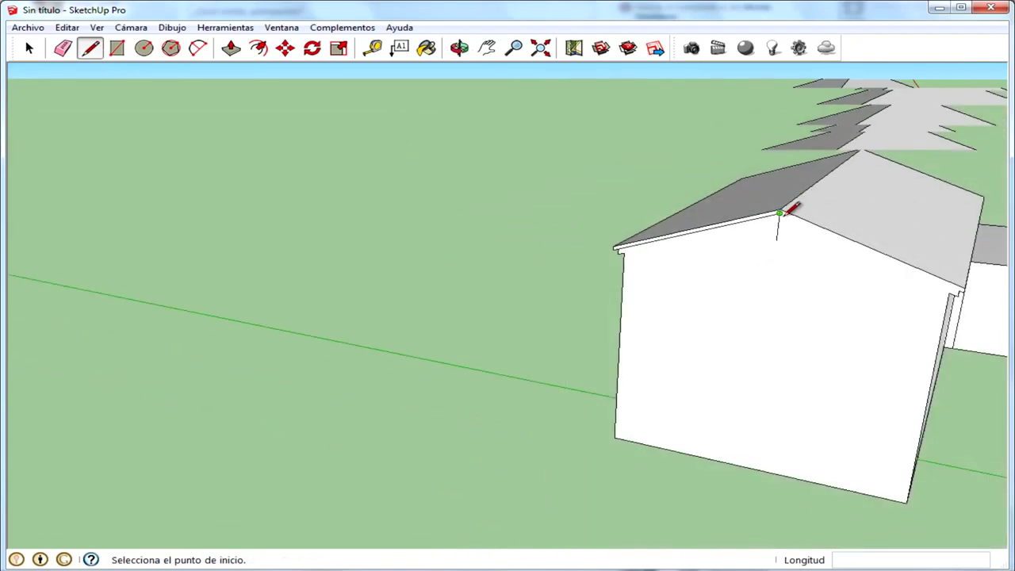
scroll(791, 208, up, 1)
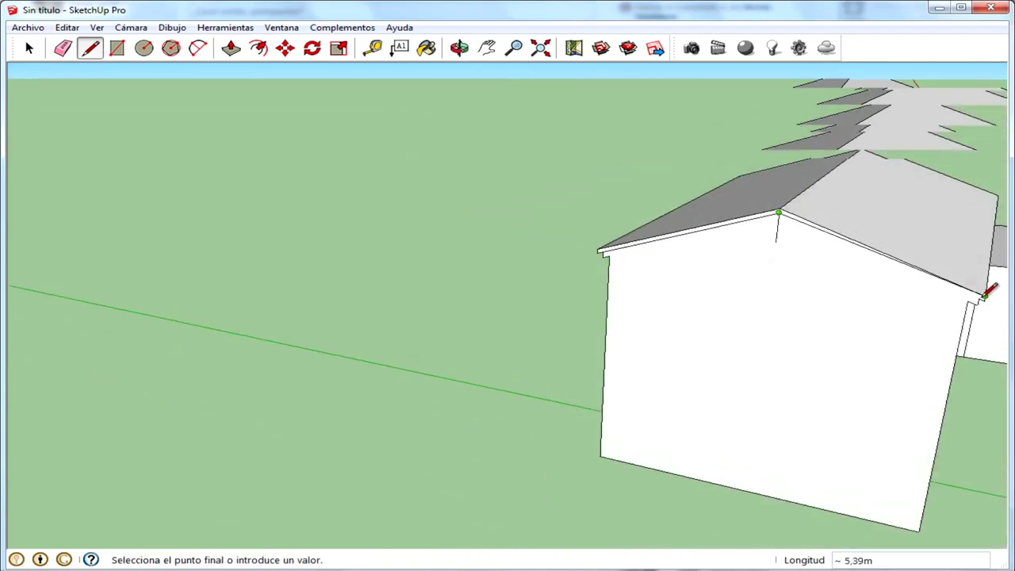
click(975, 299)
click(777, 218)
click(777, 217)
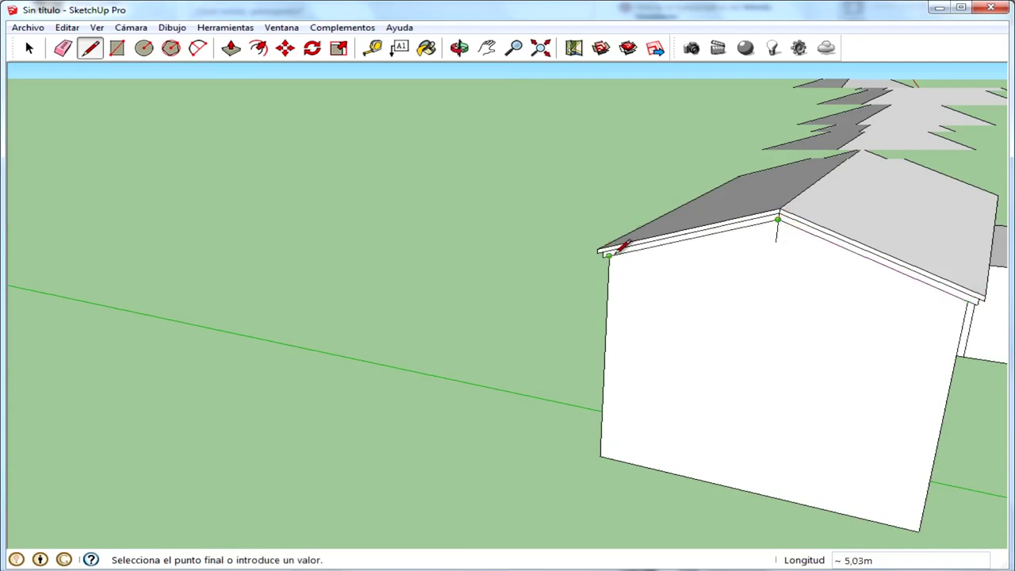
Push the gable triangle back beneath the roof trim and zoom to show the whole model
click(262, 54)
key(p)
mouse_move(906, 312)
middle_down()
mouse_move(580, 290)
mouse_move(680, 293)
mouse_move(573, 235)
middle_up()
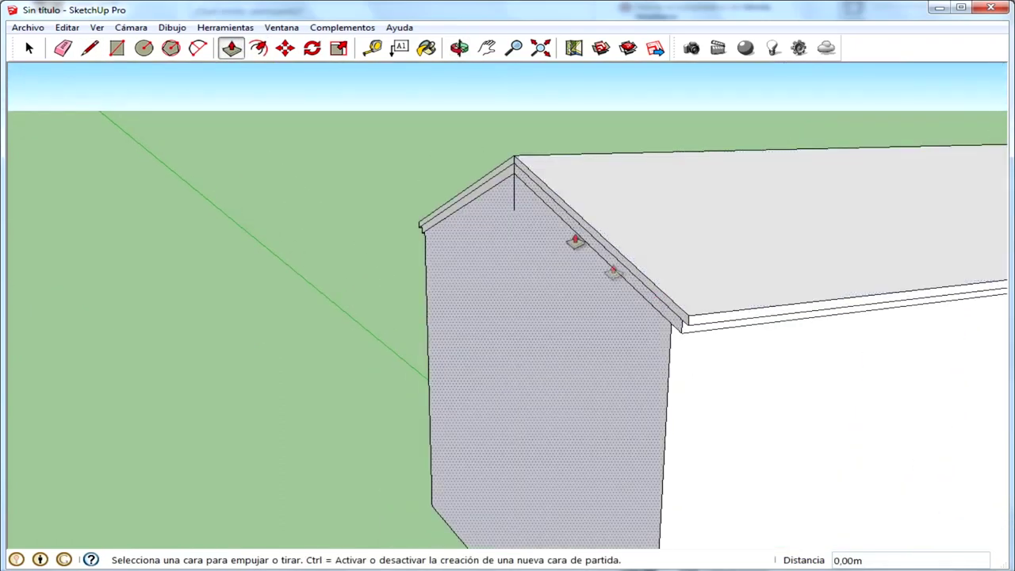
key(space)
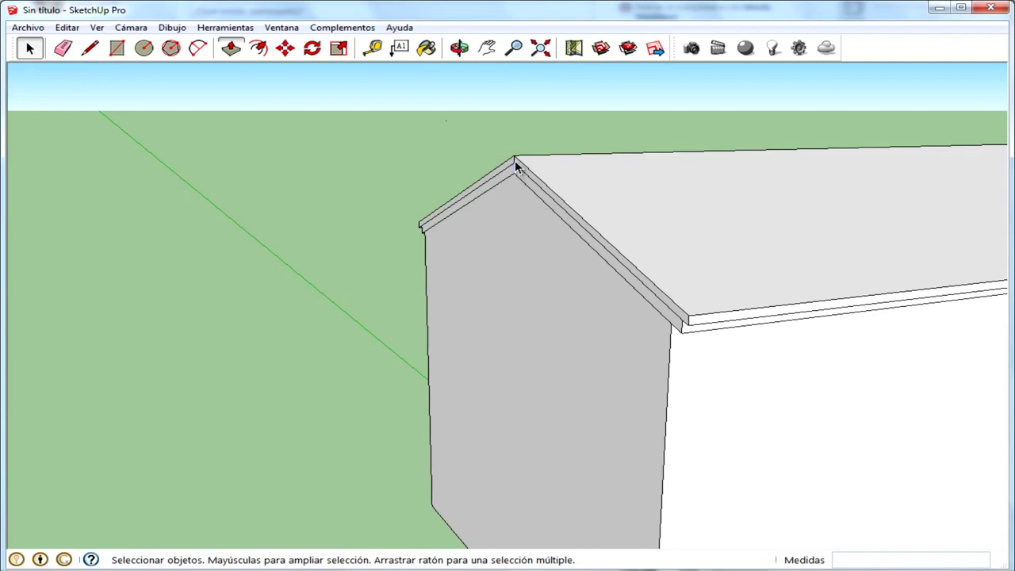
scroll(656, 208, up, 5)
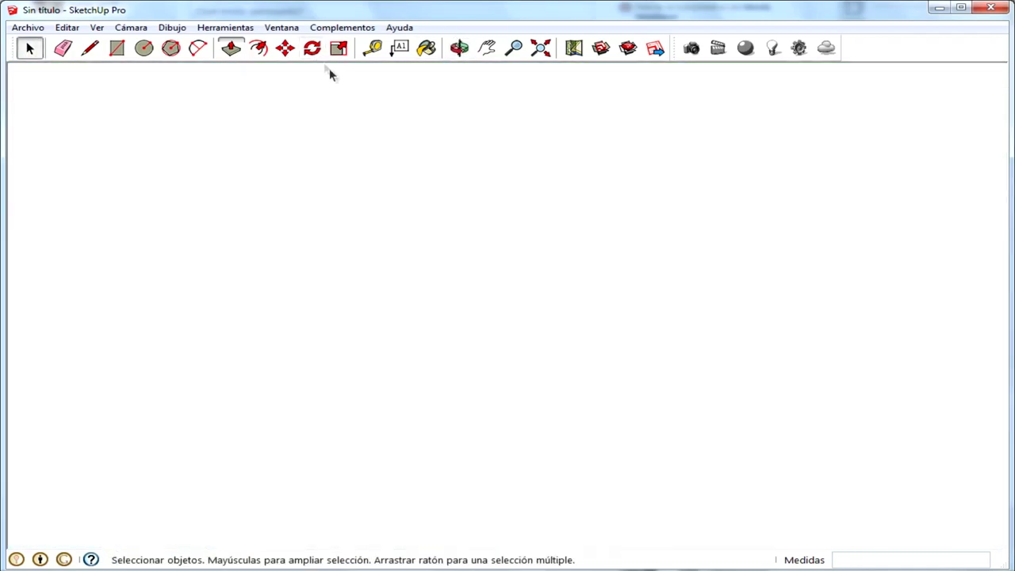
click(540, 48)
scroll(804, 211, up, 3)
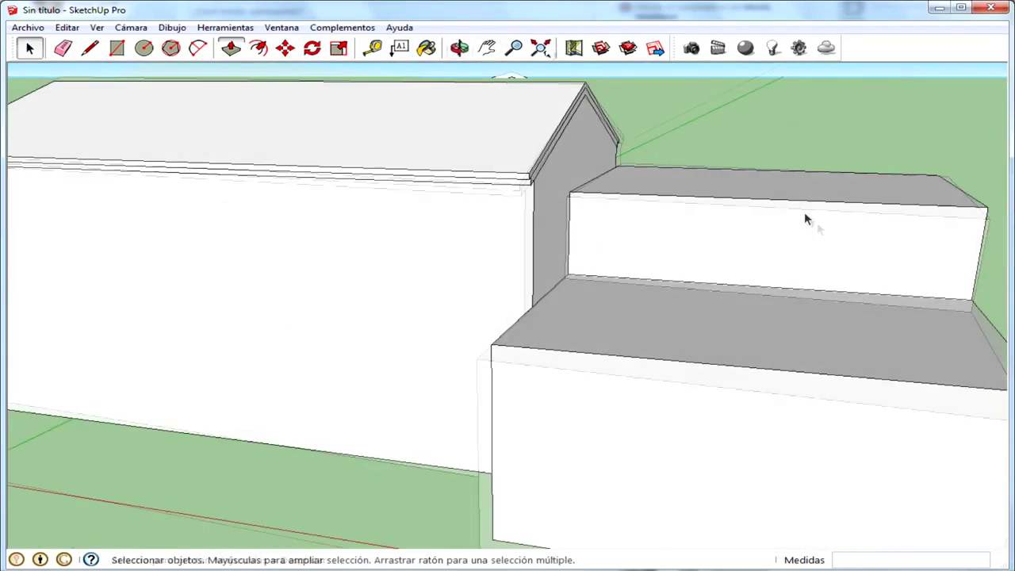
Push the roof edge face and fascia on the house's other side to a new depth
middle_drag(512, 204, 608, 128)
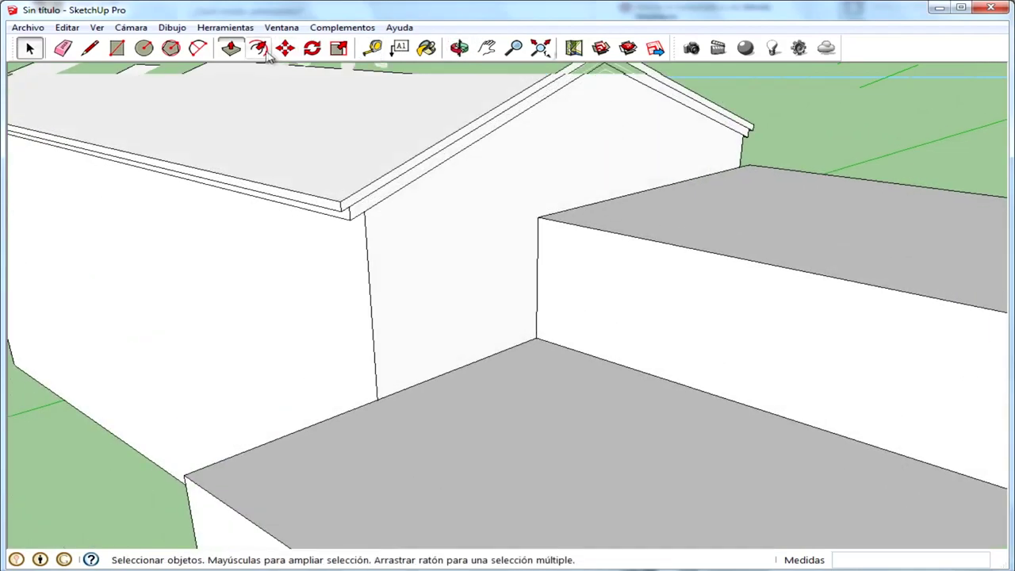
click(231, 48)
middle_drag(380, 106, 639, 154)
mouse_move(308, 240)
middle_down()
mouse_move(575, 234)
mouse_move(344, 343)
middle_up()
click(319, 400)
click(334, 387)
click(334, 388)
mouse_move(317, 414)
middle_down()
mouse_move(464, 257)
mouse_move(267, 227)
middle_up()
click(464, 258)
Push the gable edge board and the adjoining roof edge board in to new depths
scroll(463, 257, down, 5)
scroll(227, 199, up, 5)
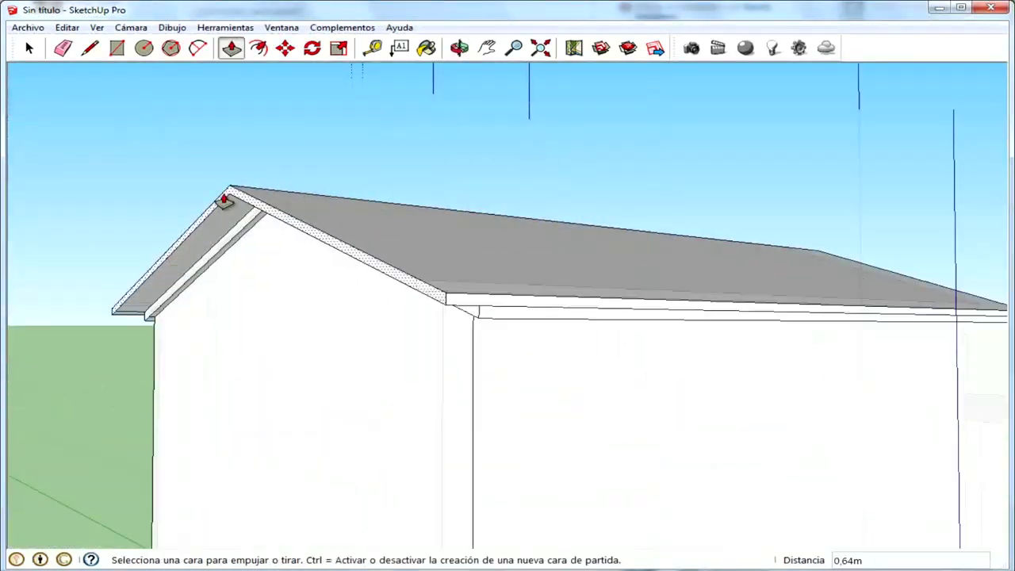
click(235, 203)
click(251, 209)
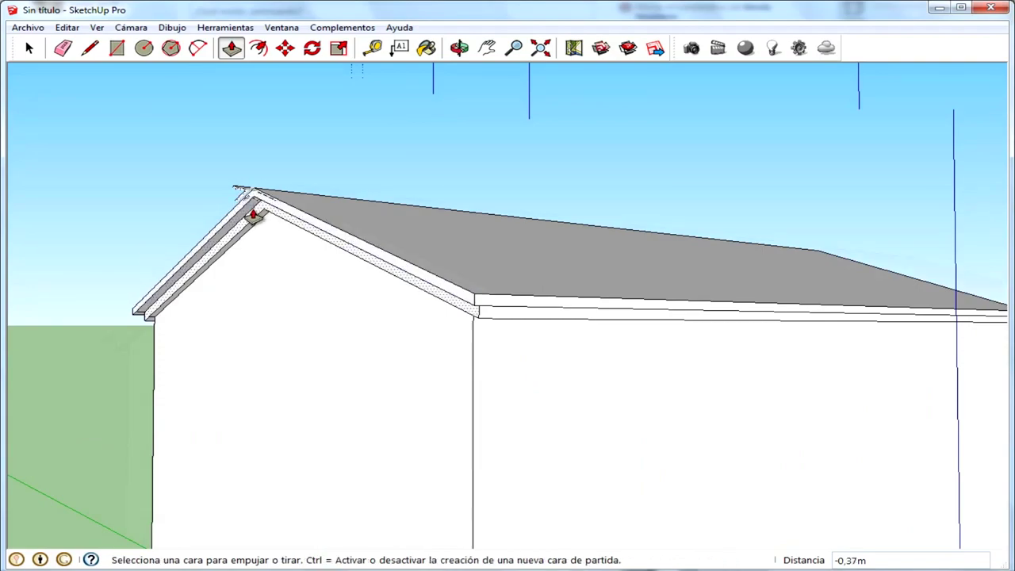
scroll(254, 214, up, 3)
click(256, 218)
click(268, 219)
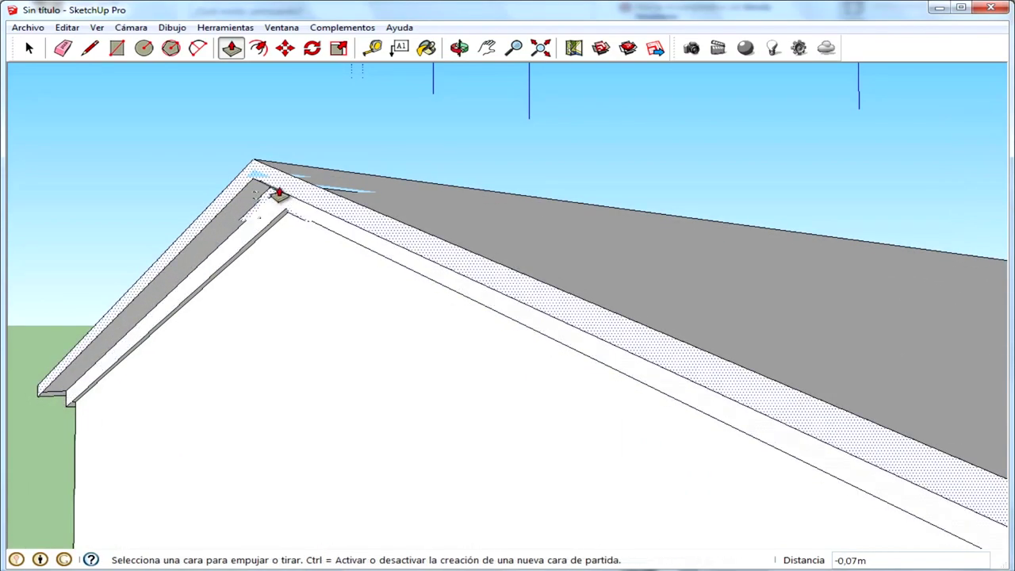
click(287, 202)
click(294, 199)
Push the eave fascia 0.28 m and another roof edge face 0.08 m
scroll(294, 198, down, 3)
mouse_move(324, 233)
middle_down()
mouse_move(948, 329)
mouse_move(544, 340)
middle_up()
scroll(657, 267, up, 3)
scroll(611, 328, up, 1)
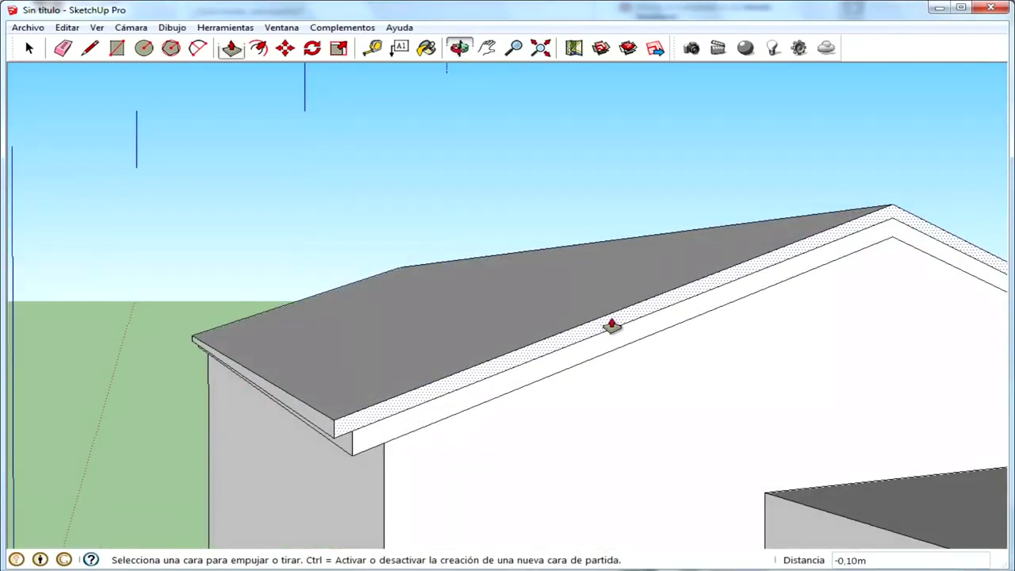
click(613, 329)
click(623, 333)
mouse_move(624, 333)
middle_down()
mouse_move(484, 430)
mouse_move(454, 365)
middle_up()
click(484, 430)
click(492, 431)
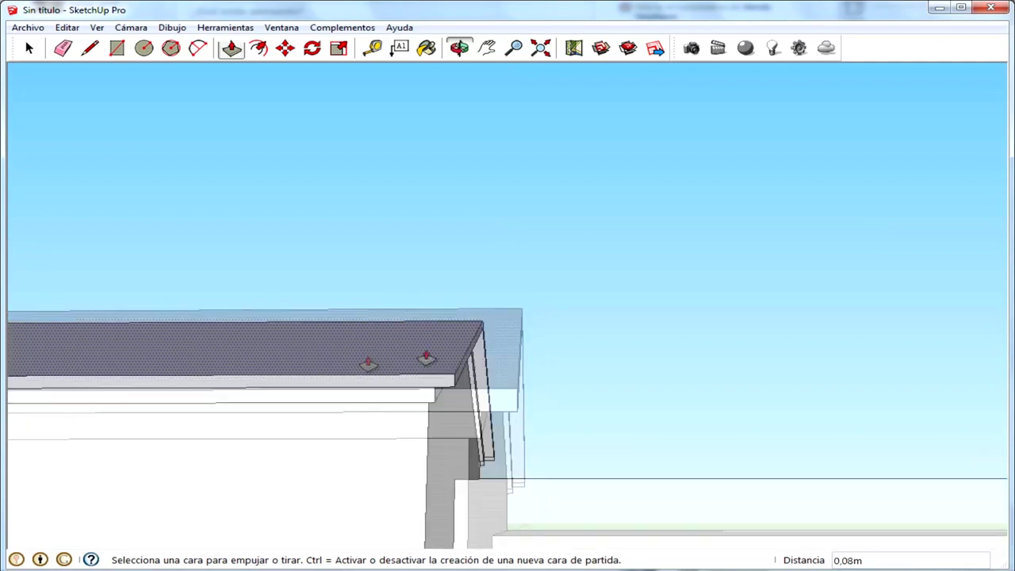
Orbit out to view the whole house from above and from another angle
scroll(454, 364, down, 1)
mouse_move(414, 324)
middle_down()
mouse_move(566, 415)
mouse_move(262, 373)
middle_up()
scroll(607, 403, down, 3)
scroll(328, 394, down, 2)
mouse_move(328, 394)
middle_down()
mouse_move(449, 412)
mouse_move(639, 398)
mouse_move(664, 385)
mouse_move(521, 385)
mouse_move(410, 351)
mouse_move(410, 365)
mouse_move(426, 344)
mouse_move(528, 347)
mouse_move(609, 379)
mouse_move(285, 351)
mouse_move(658, 363)
mouse_move(412, 322)
middle_up()
scroll(411, 365, up, 1)
Draw two diagonals from the lower box's side edges to its top midpoint, plus a horizontal base edge
key(l)
scroll(657, 392, up, 2)
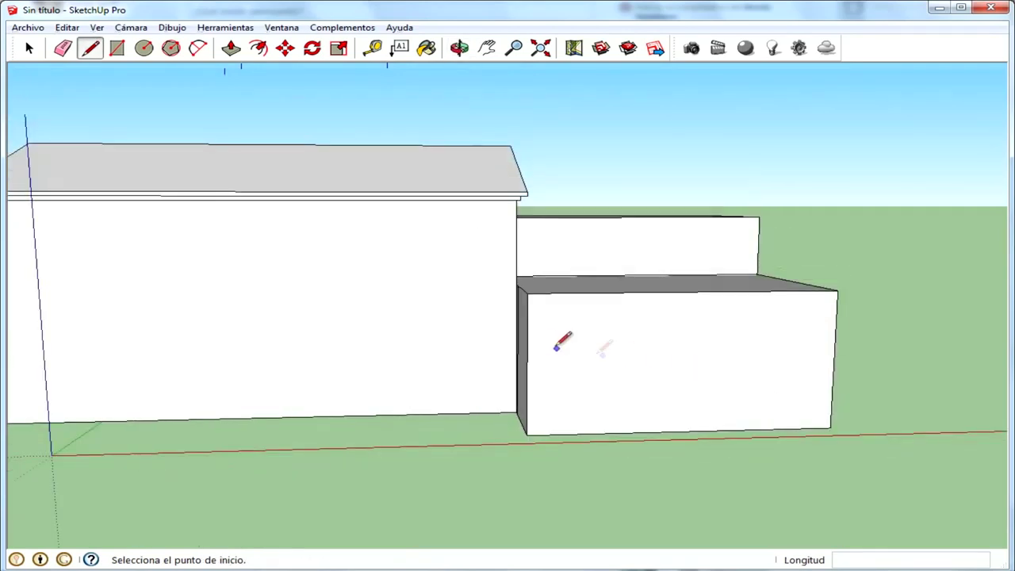
click(527, 334)
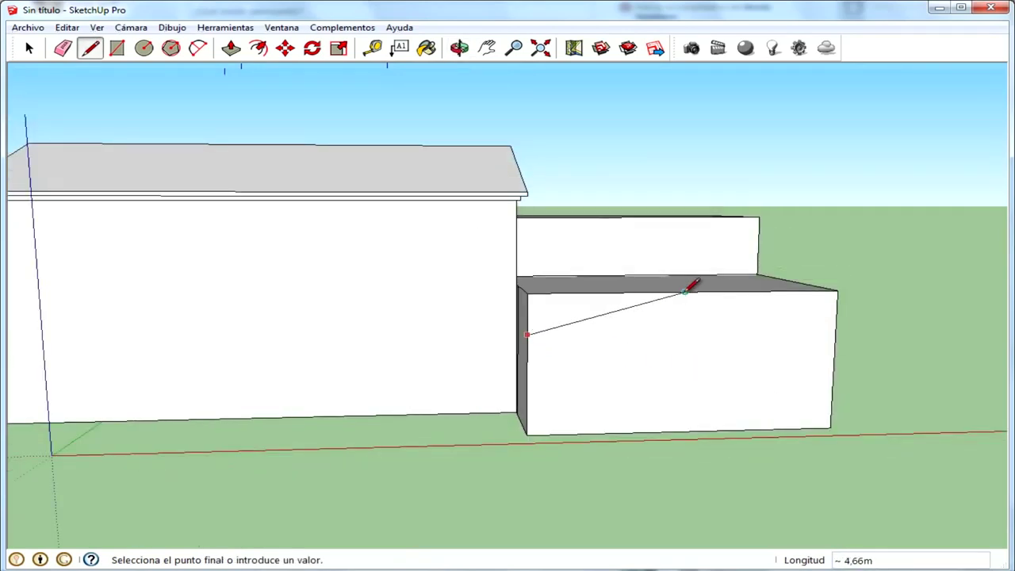
key(Escape)
click(525, 364)
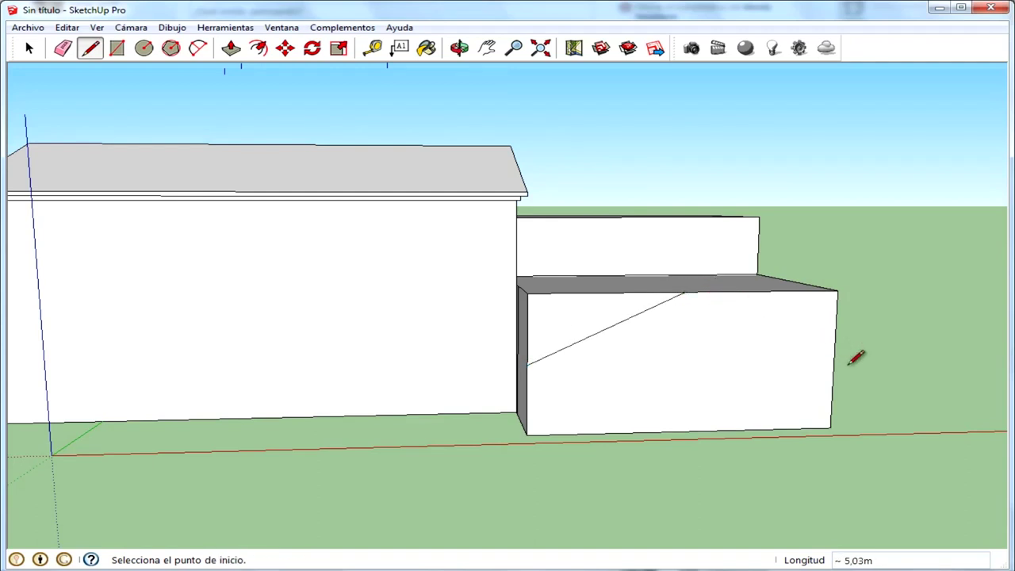
key(Escape)
click(527, 355)
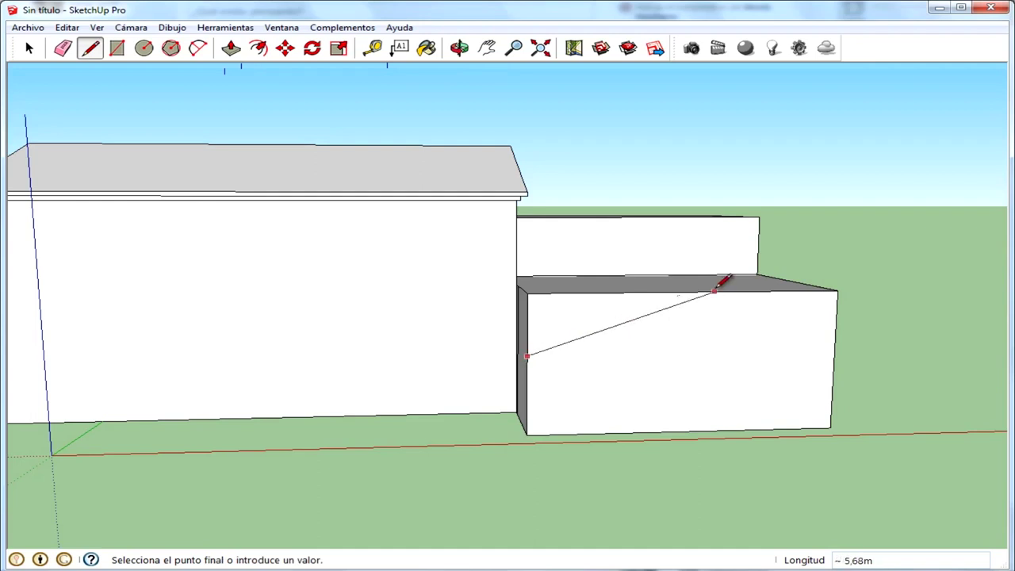
click(685, 293)
click(527, 356)
click(834, 351)
click(685, 292)
click(834, 351)
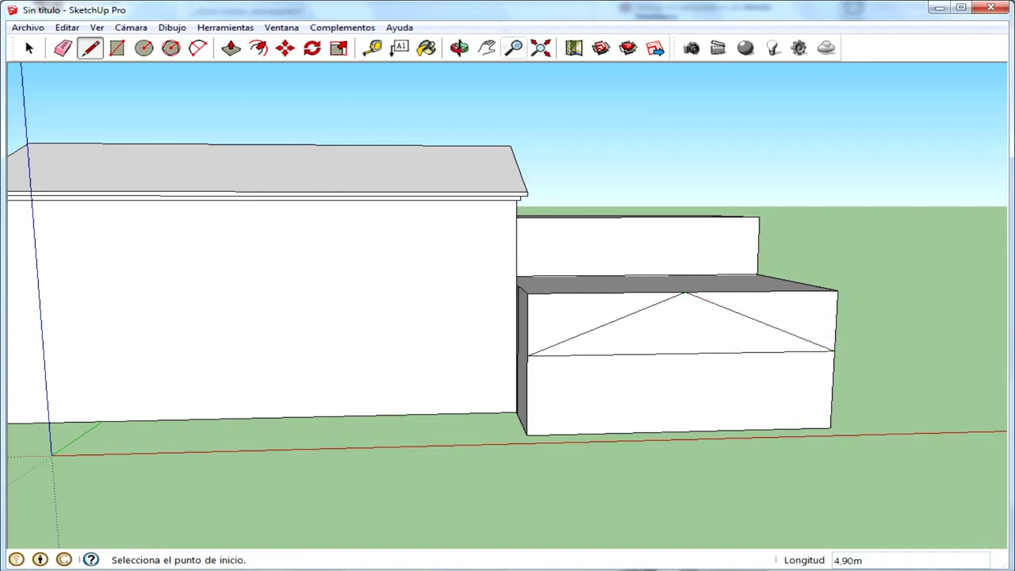
click(261, 48)
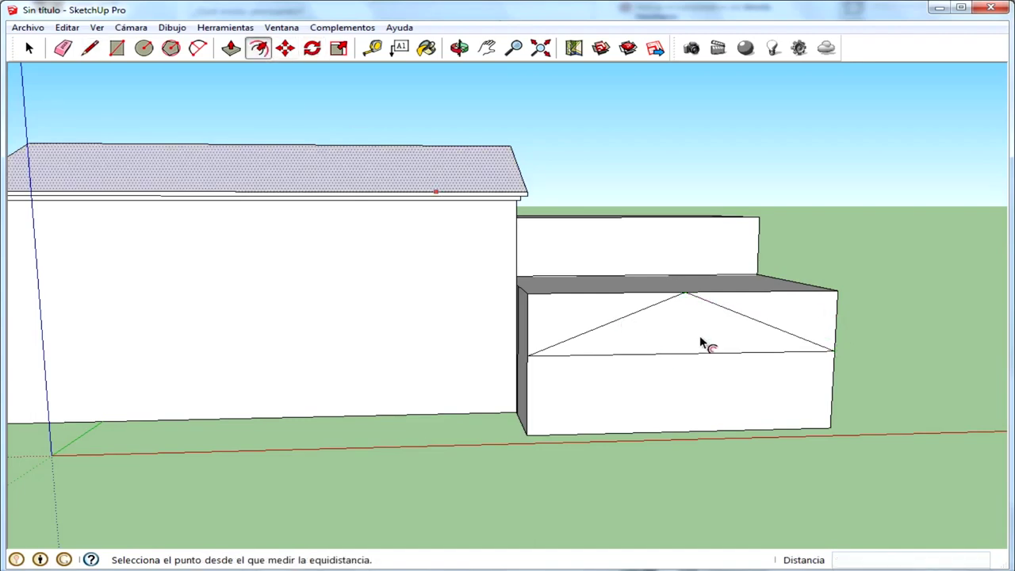
Offset the triangle inward and connect the inner vertices to the outer corners
scroll(700, 339, up, 3)
click(646, 341)
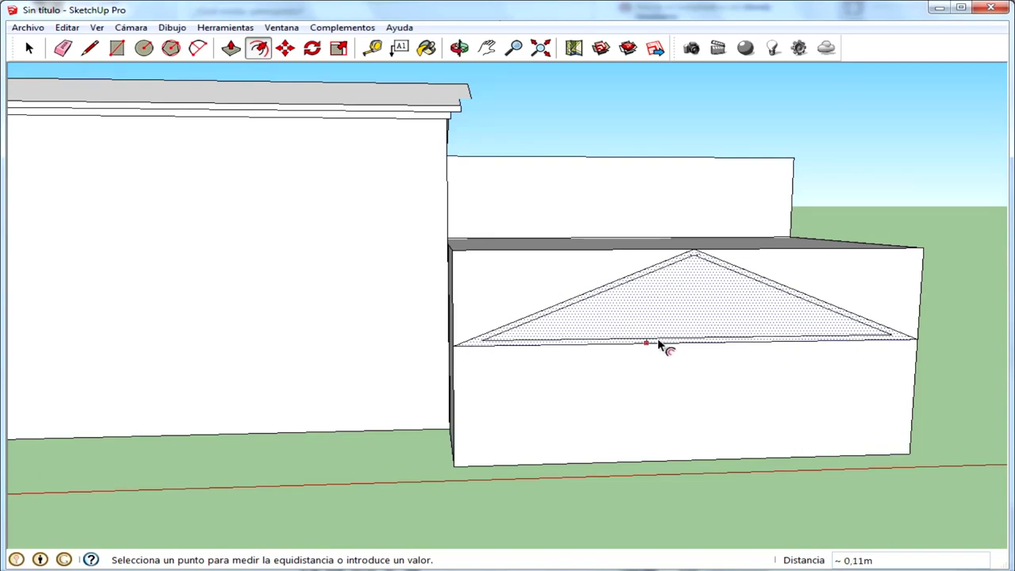
click(657, 343)
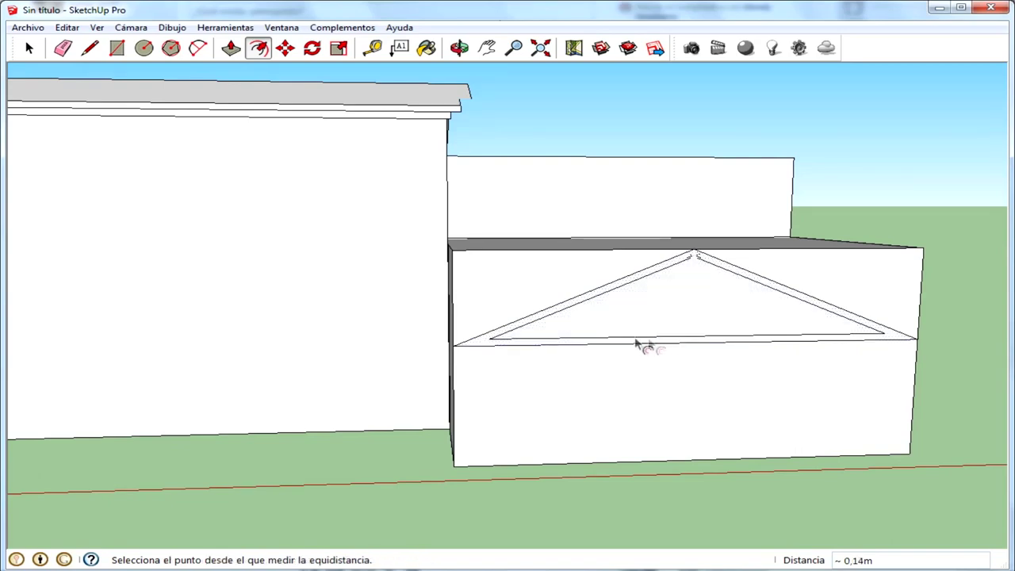
click(90, 47)
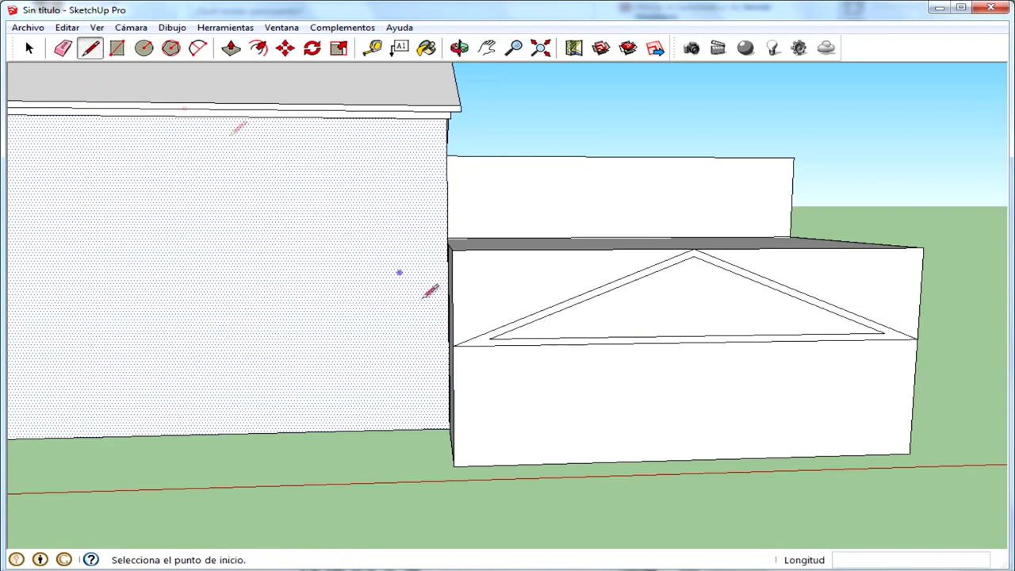
click(497, 335)
click(455, 345)
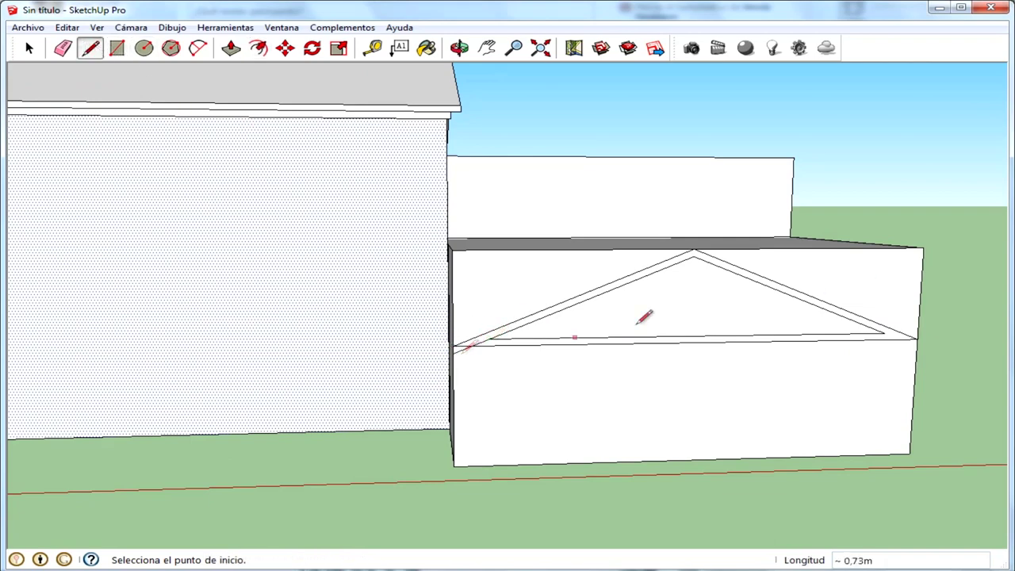
click(884, 333)
Delete the upper and lower horizontal base edges, leaving a narrow sloped trim band
click(29, 48)
click(533, 338)
key(Delete)
click(474, 346)
key(Delete)
double_click(463, 347)
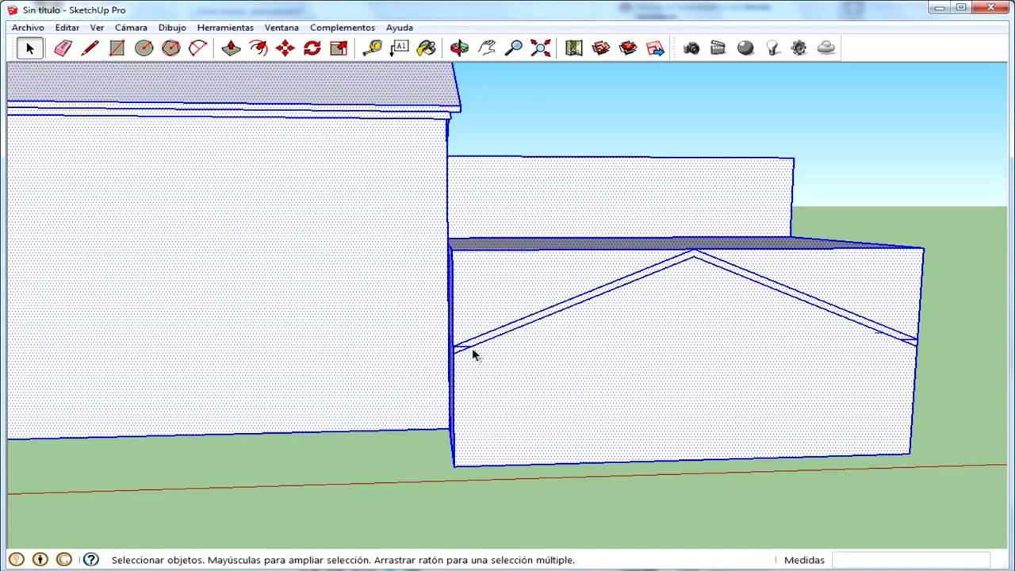
click(464, 349)
click(911, 342)
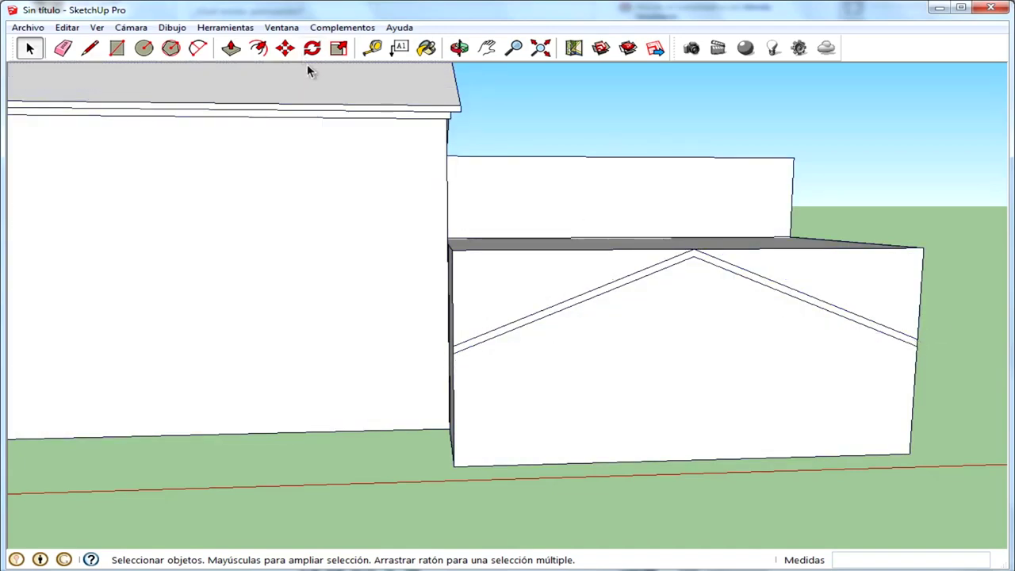
click(231, 48)
Push back the lower box's upper front face and the rear strip behind the slope 3.29 m
middle_drag(521, 242, 528, 329)
drag(528, 329, 655, 315)
mouse_move(421, 290)
mouse_down()
mouse_move(559, 272)
mouse_move(571, 256)
mouse_up()
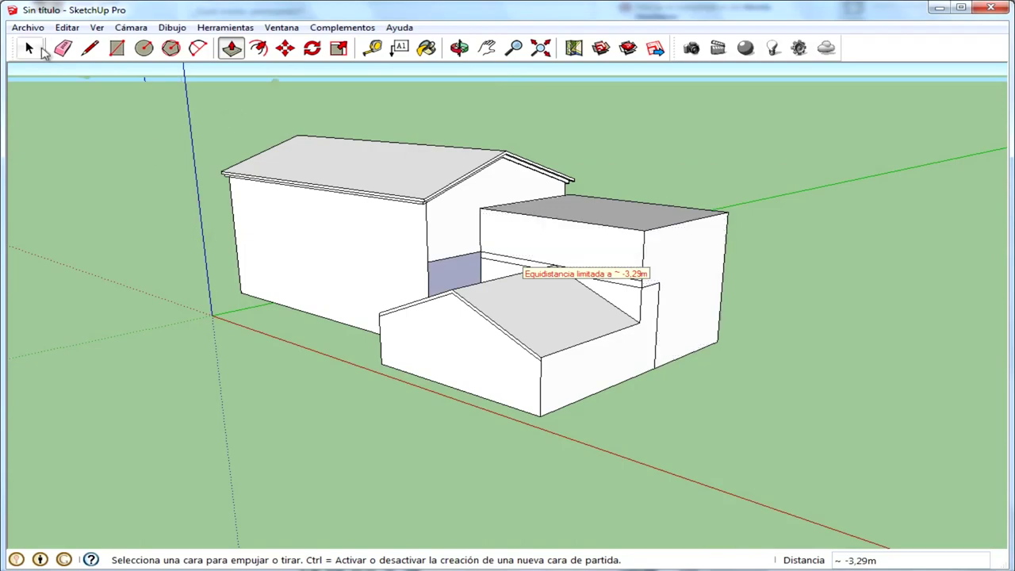
click(29, 48)
scroll(341, 173, up, 3)
click(439, 274)
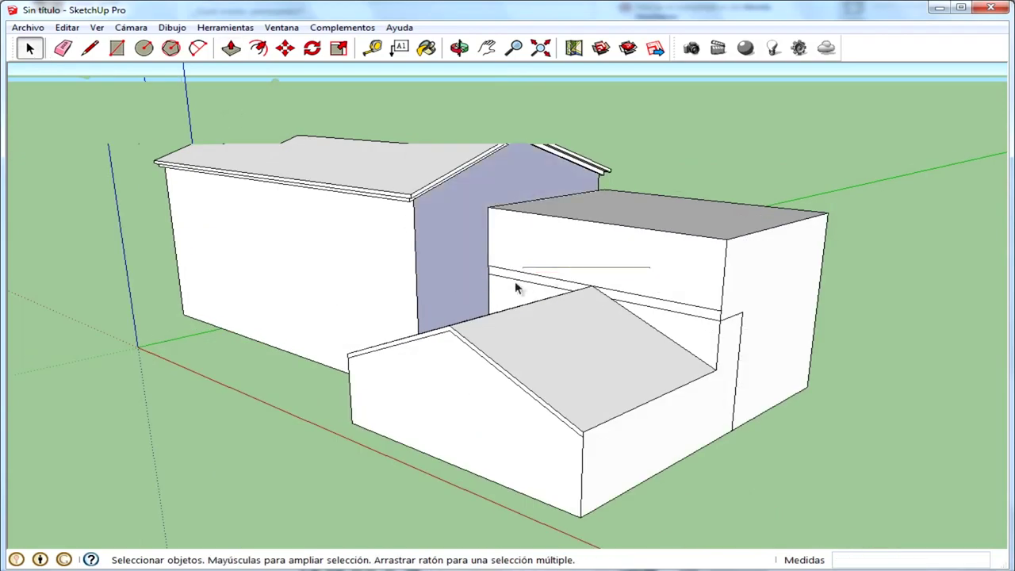
scroll(516, 208, up, 2)
mouse_move(517, 208)
middle_down()
mouse_move(708, 141)
mouse_move(559, 294)
middle_up()
Delete the tall box's upper front wall face, recessed ledge, and the opening's lower and upper edges
click(540, 315)
click(539, 310)
key(Delete)
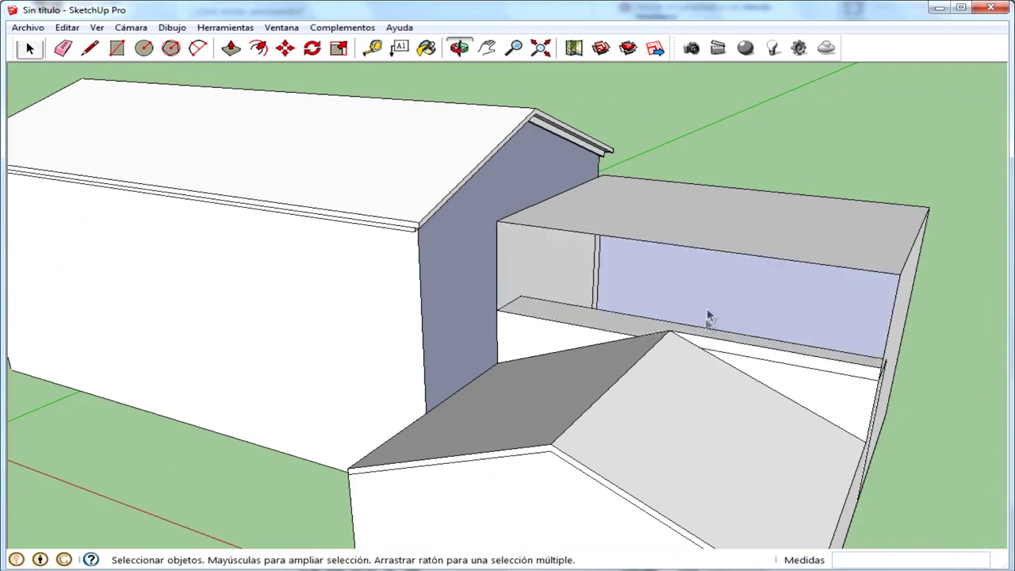
key(Delete)
click(658, 335)
key(Delete)
click(722, 336)
click(725, 344)
key(Delete)
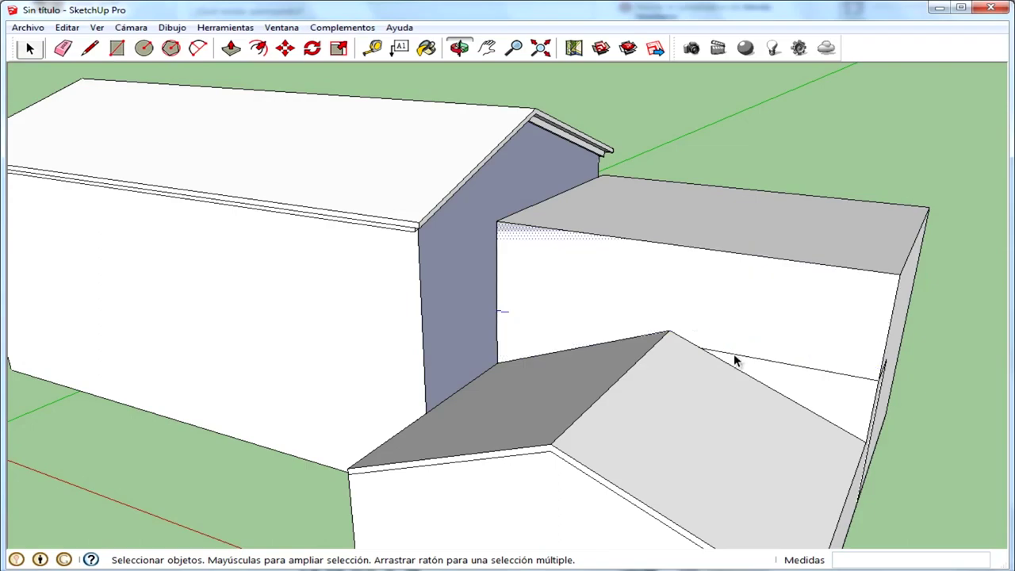
Delete the leftover short and stray vertical edges, then orbit around the long side to check
mouse_move(735, 359)
middle_down()
mouse_move(819, 324)
mouse_move(752, 365)
middle_up()
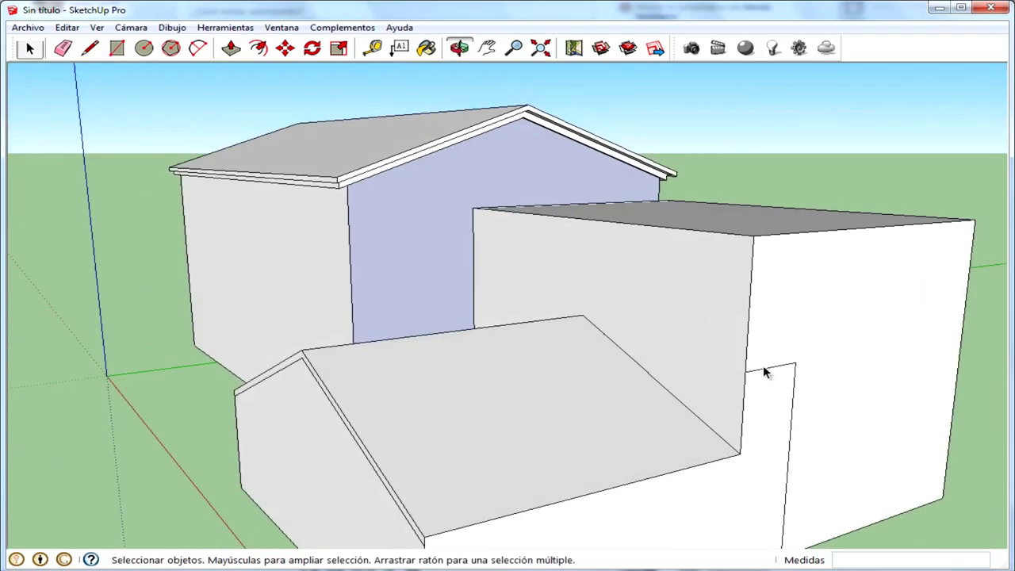
key(Delete)
click(793, 392)
key(Delete)
scroll(714, 357, down, 3)
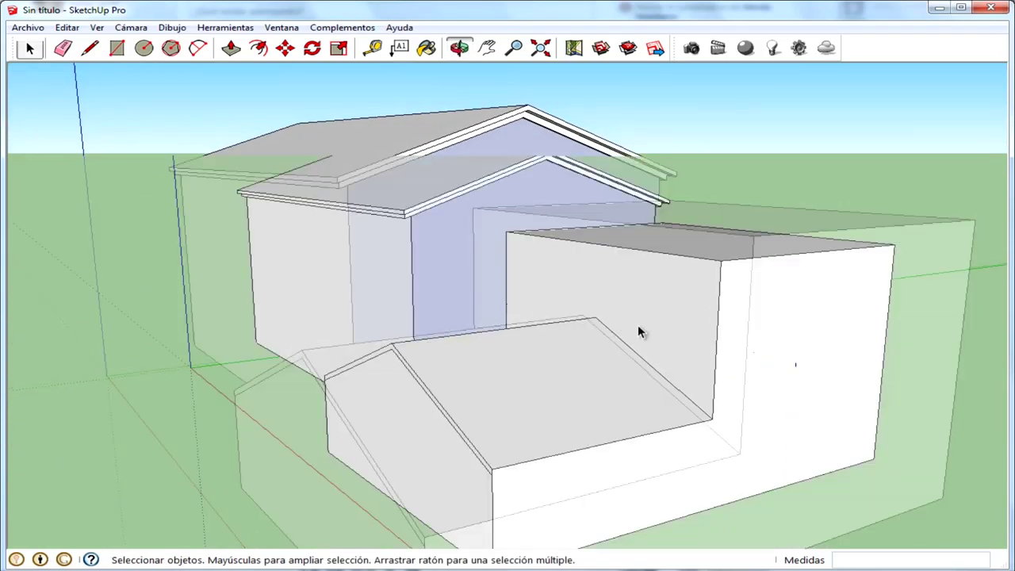
middle_drag(517, 321, 643, 339)
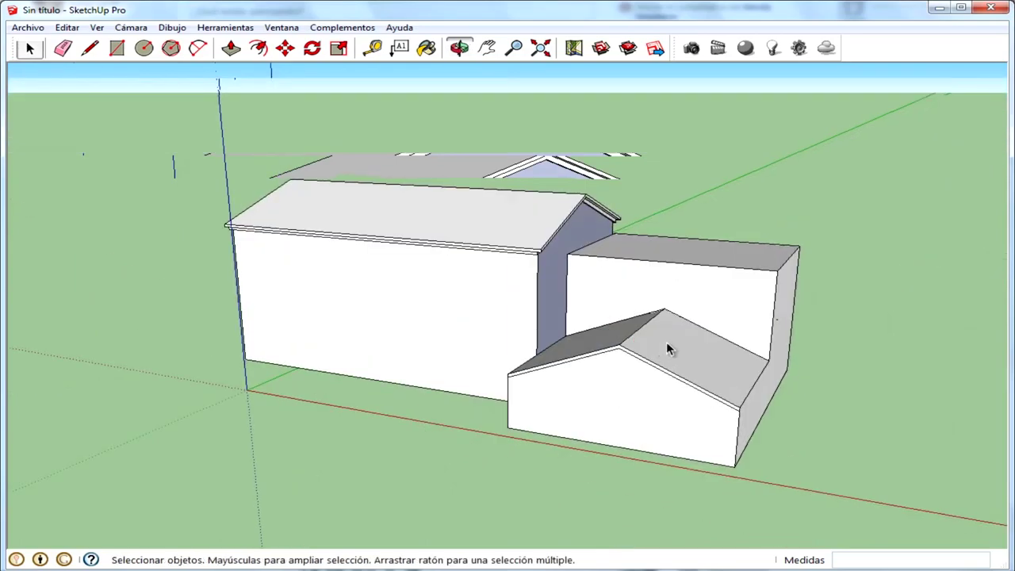
mouse_move(503, 259)
middle_down()
mouse_move(883, 283)
mouse_move(702, 140)
mouse_move(788, 258)
mouse_move(816, 270)
middle_up()
mouse_move(524, 191)
middle_down()
mouse_move(658, 277)
mouse_move(472, 139)
middle_up()
click(230, 48)
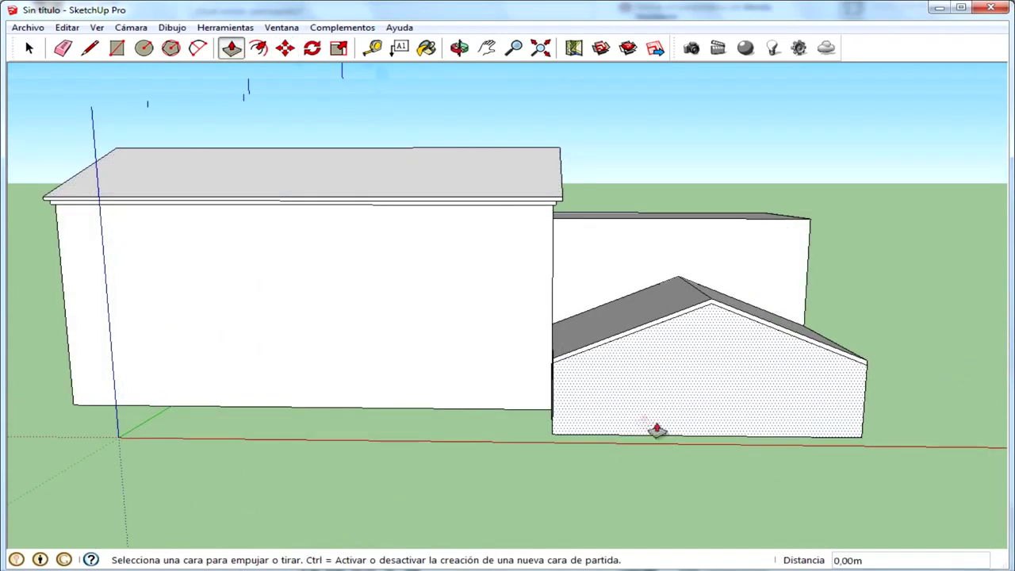
Draw a rectangular post footprint on the ground in the gap beside the garage
middle_drag(641, 419, 657, 344)
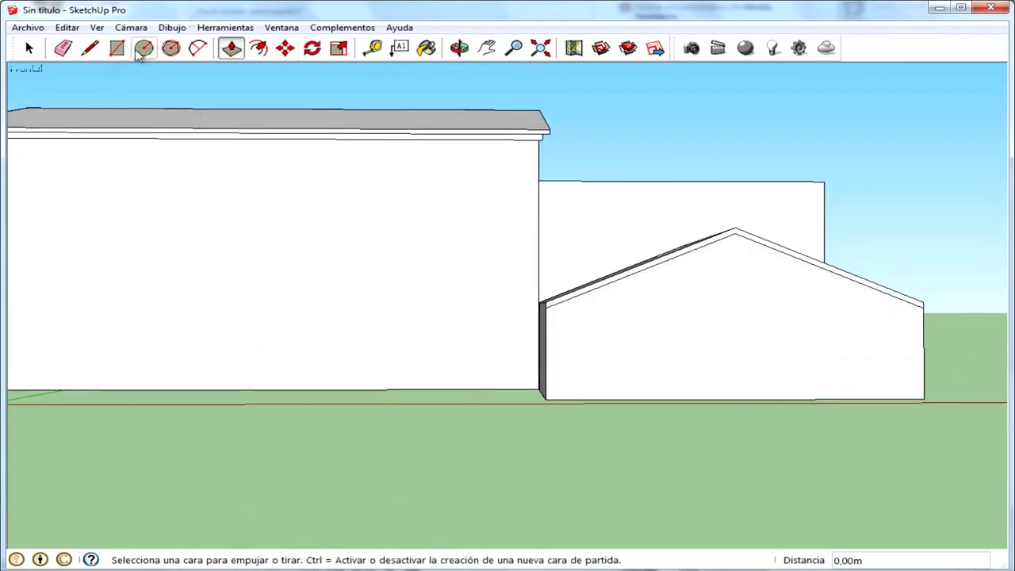
scroll(510, 220, up, 2)
mouse_move(510, 220)
middle_down()
mouse_move(630, 336)
mouse_move(458, 256)
mouse_move(788, 277)
middle_up()
key(space)
mouse_move(492, 341)
middle_down()
mouse_move(544, 346)
mouse_move(688, 539)
middle_up()
key(r)
click(586, 486)
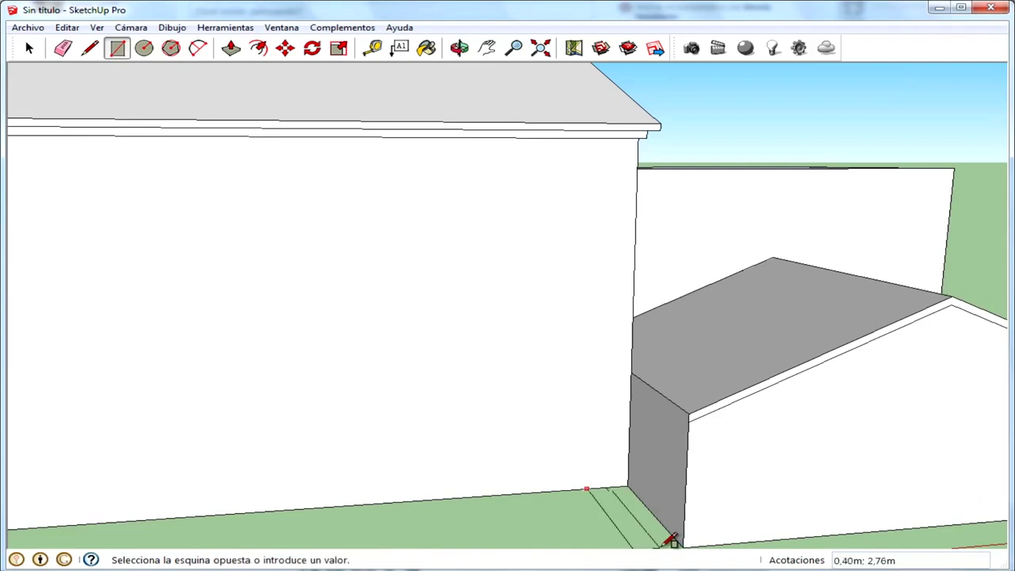
click(680, 546)
Raise the footprint into a 2,61 m post, then extend its top another 0,41 m
click(231, 48)
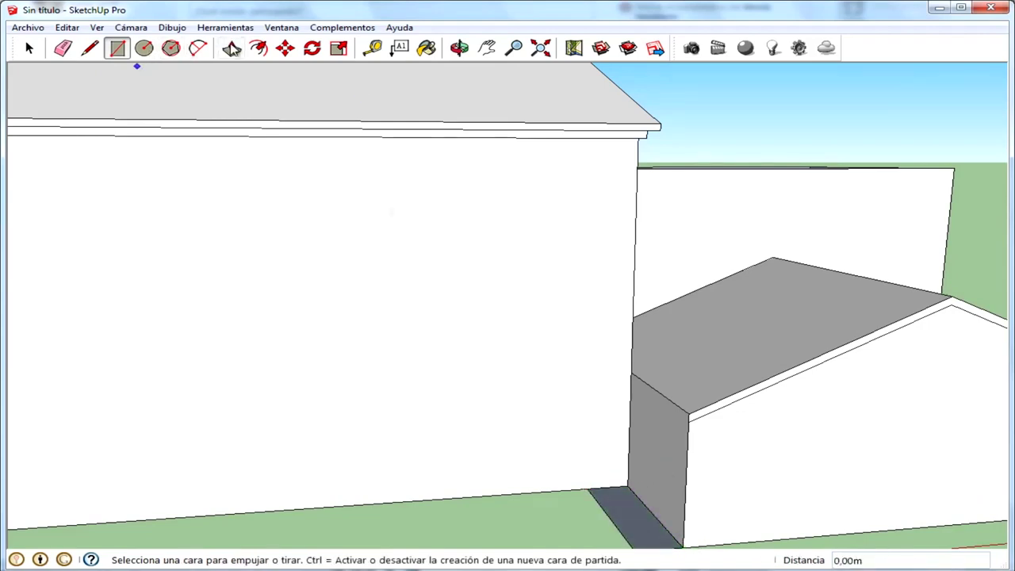
drag(616, 514, 638, 395)
key(space)
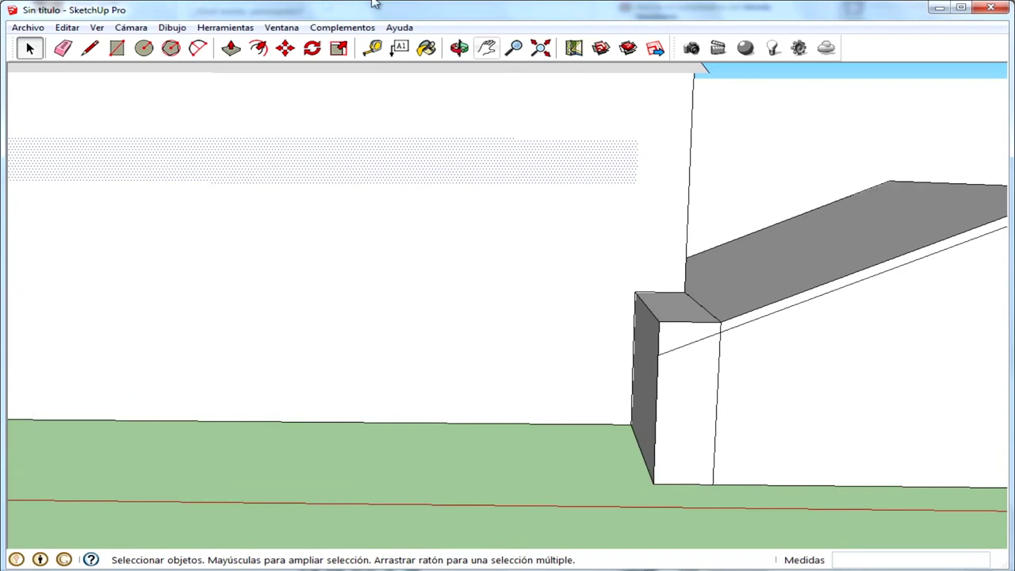
click(231, 48)
drag(691, 322, 698, 292)
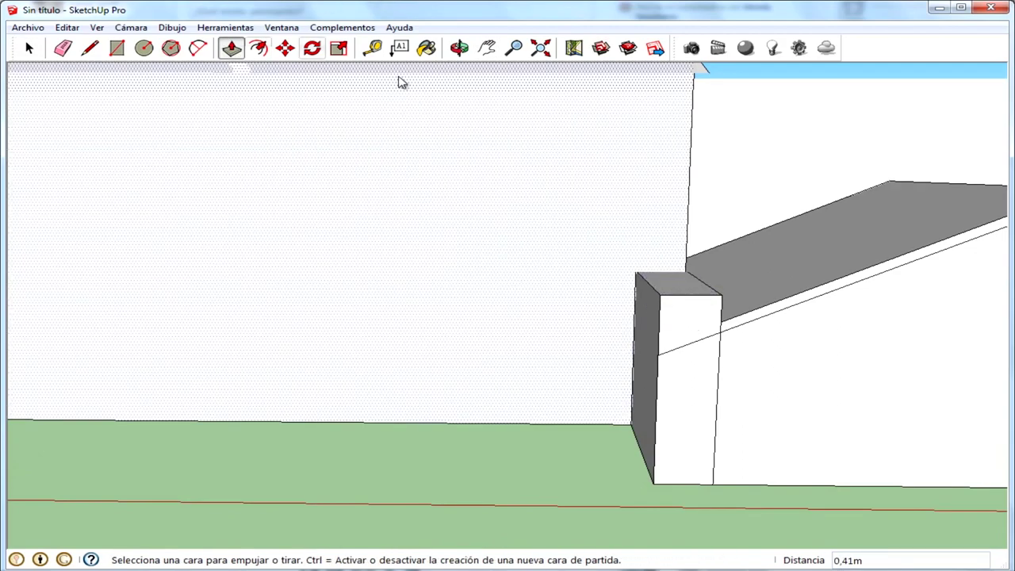
Draw edges across the post at the roof eave and push its top section down
click(93, 51)
click(722, 320)
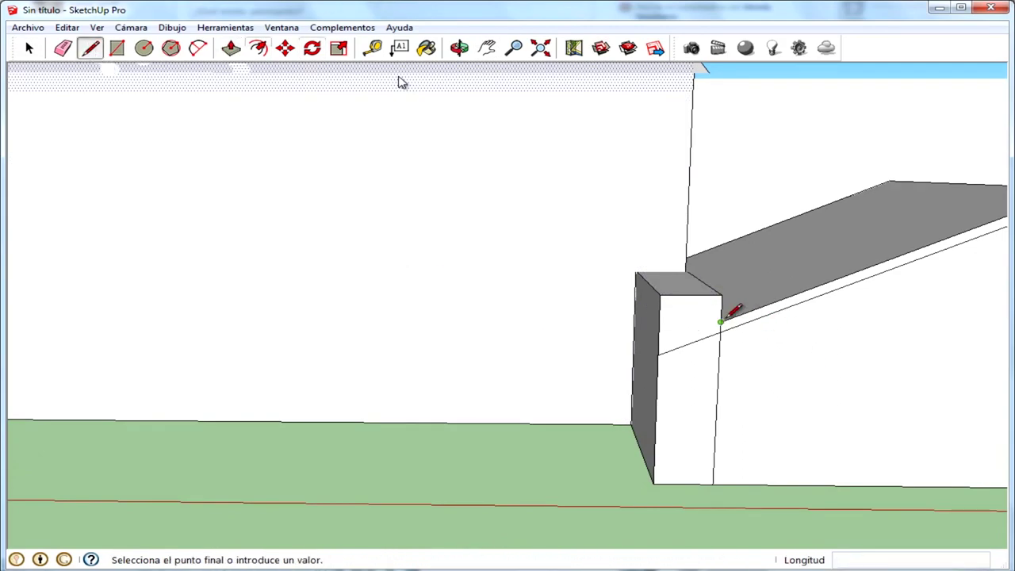
click(658, 343)
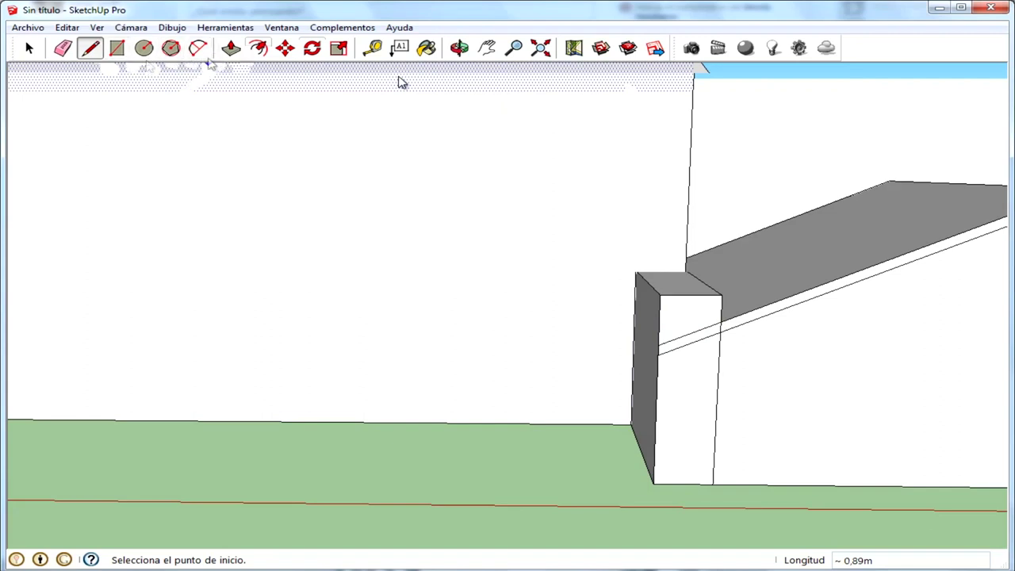
key(space)
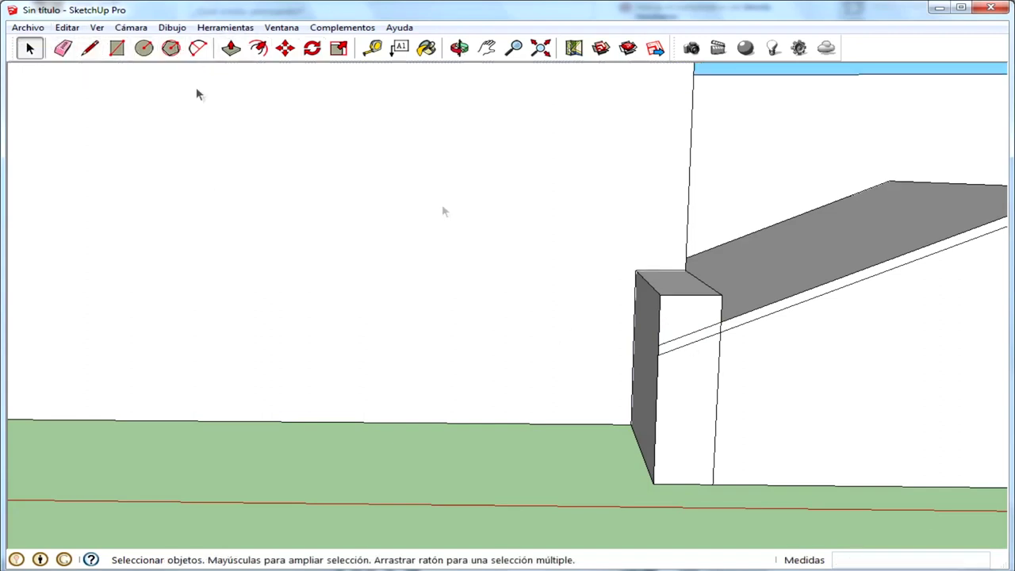
click(91, 50)
click(689, 343)
click(690, 332)
click(230, 49)
mouse_move(680, 282)
mouse_down()
mouse_move(684, 380)
mouse_move(626, 347)
mouse_move(596, 279)
mouse_up()
key(Escape)
click(29, 49)
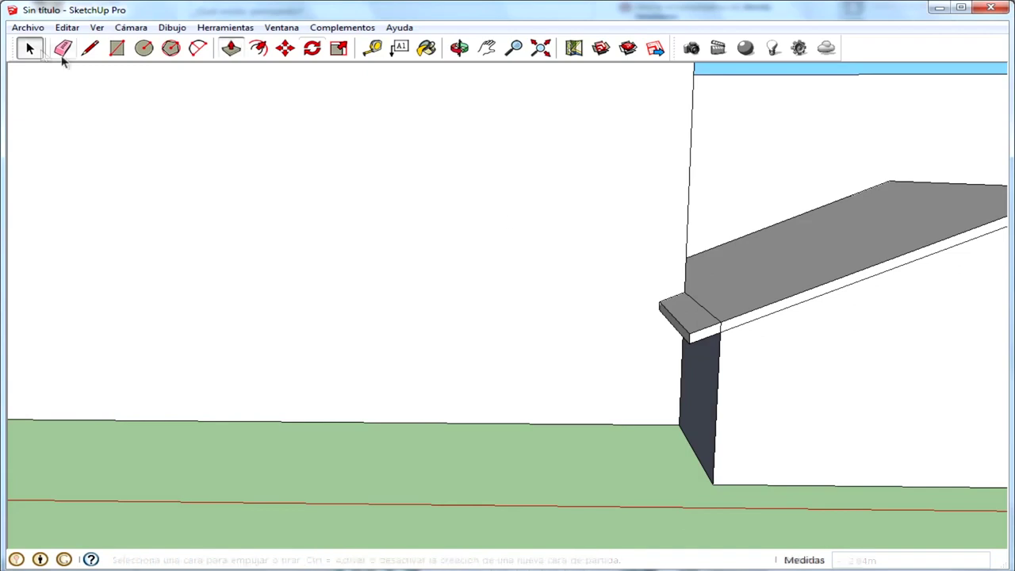
Delete the extra top face left over the post and review the whole building
click(721, 326)
key(Delete)
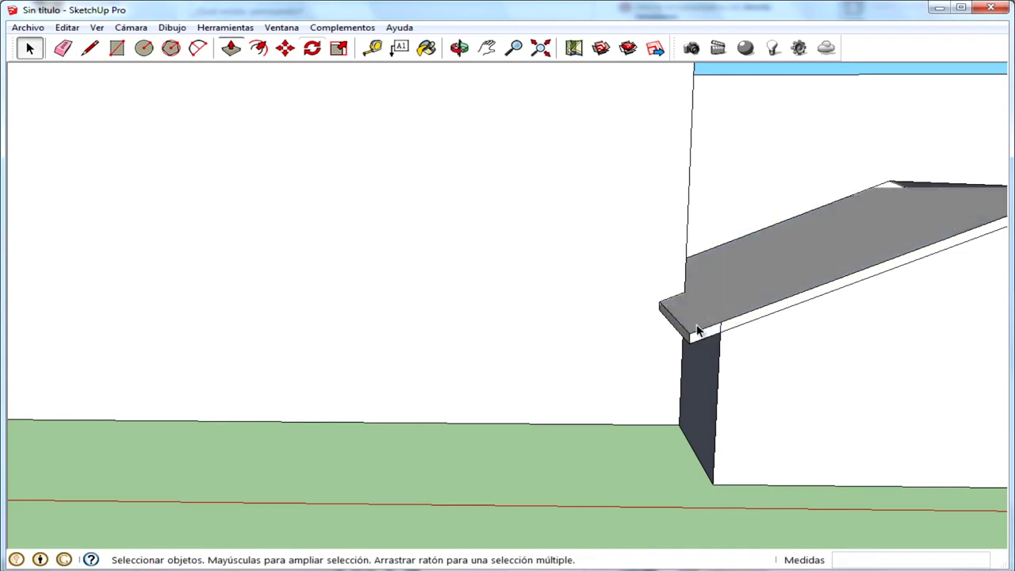
click(726, 330)
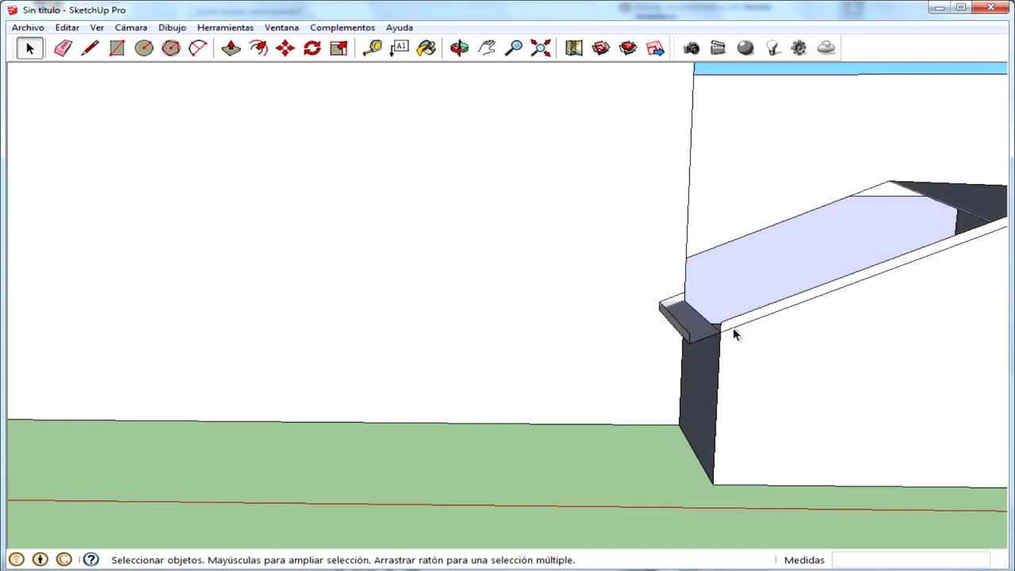
scroll(732, 335, up, 3)
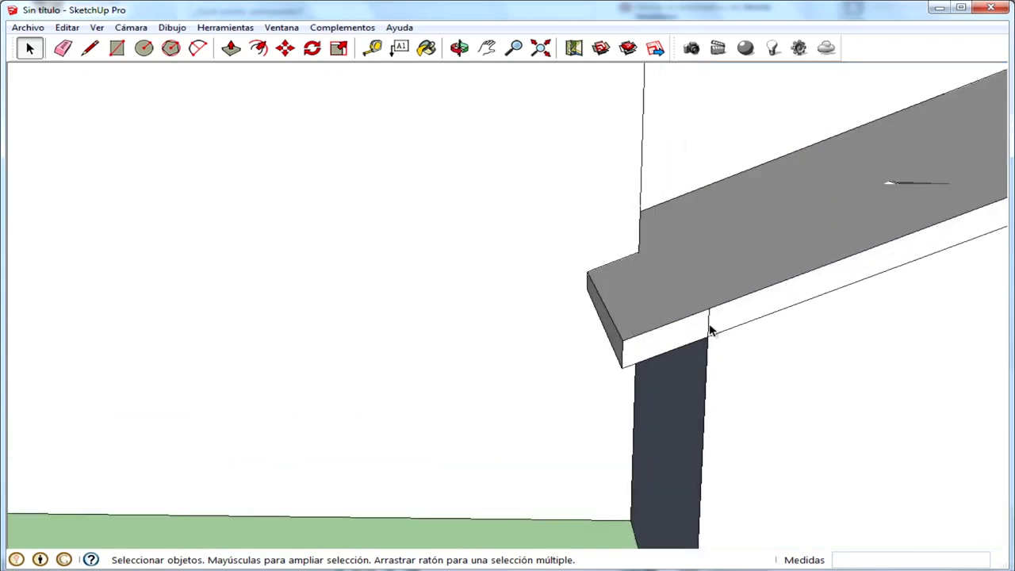
scroll(711, 330, down, 2)
scroll(707, 344, down, 2)
scroll(691, 373, down, 5)
mouse_move(811, 385)
middle_down()
mouse_move(839, 399)
mouse_move(781, 370)
mouse_move(856, 347)
middle_up()
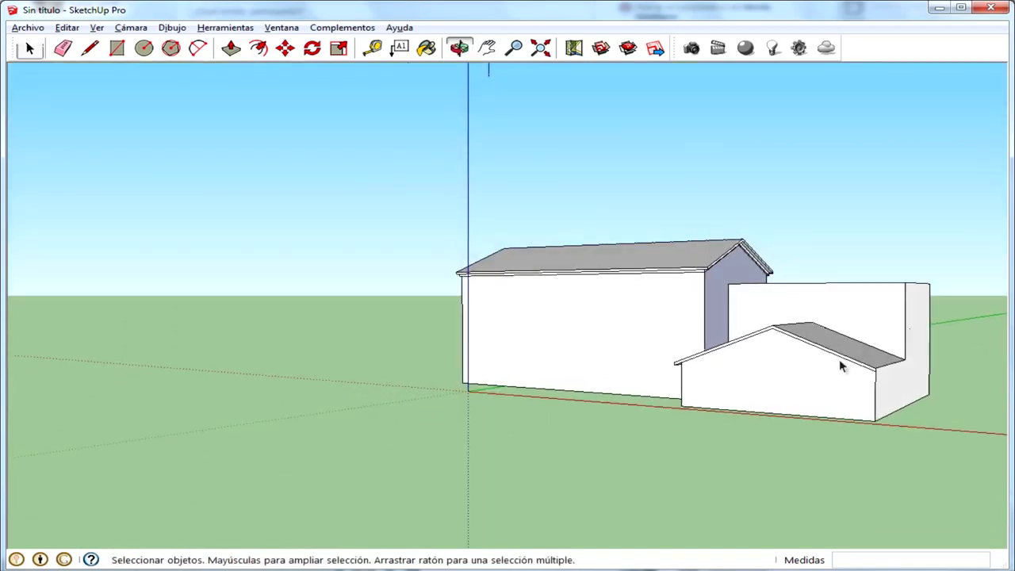
click(90, 48)
Split the garage gable end with a vertical edge and push the gable face inward
scroll(769, 357, up, 2)
click(975, 390)
click(974, 494)
middle_drag(973, 493, 793, 449)
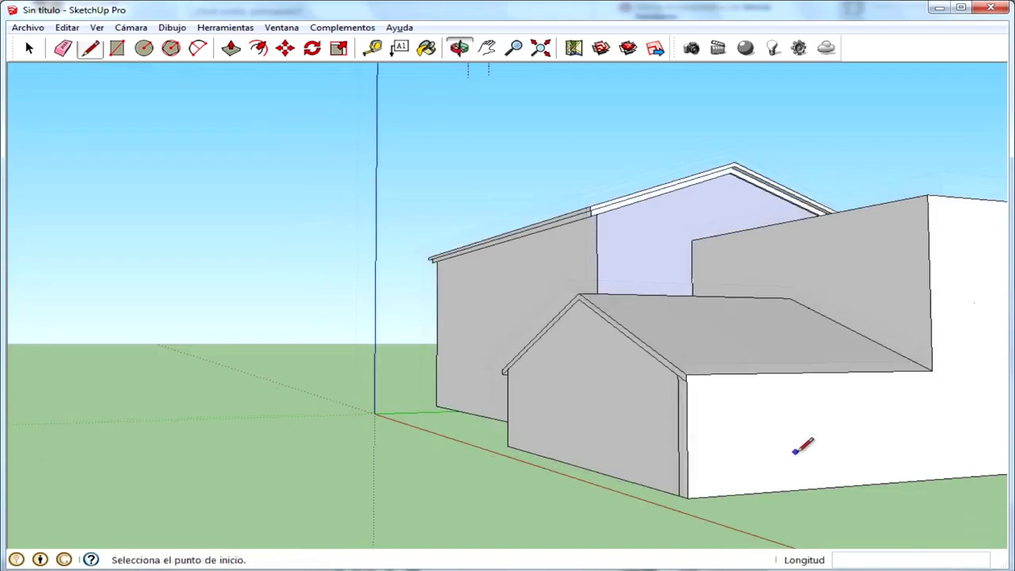
click(231, 50)
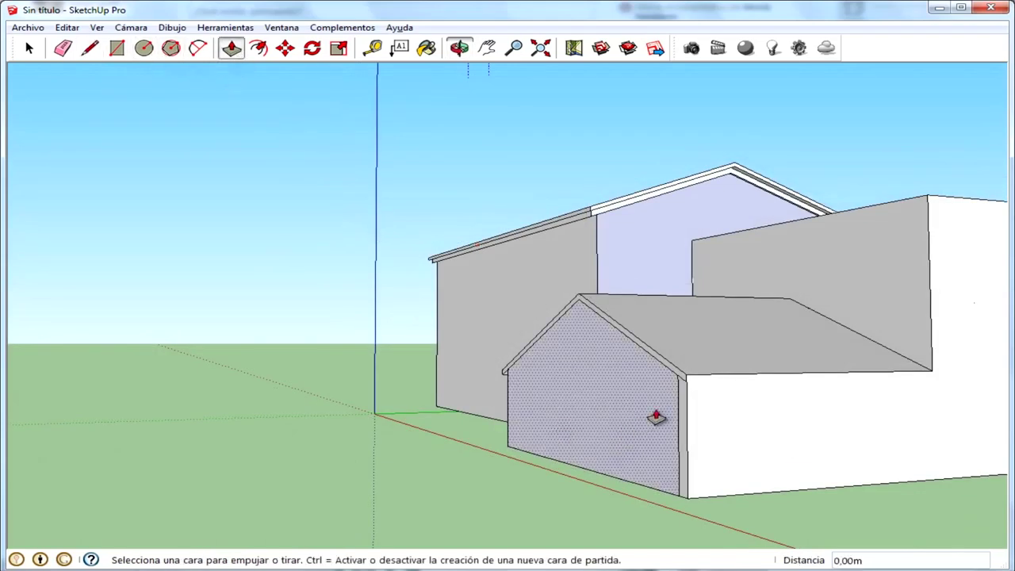
mouse_move(684, 441)
mouse_down()
mouse_move(901, 435)
mouse_move(940, 359)
mouse_up()
mouse_move(941, 359)
middle_down()
mouse_move(788, 496)
mouse_move(777, 382)
mouse_move(550, 362)
mouse_move(580, 389)
middle_up()
key(space)
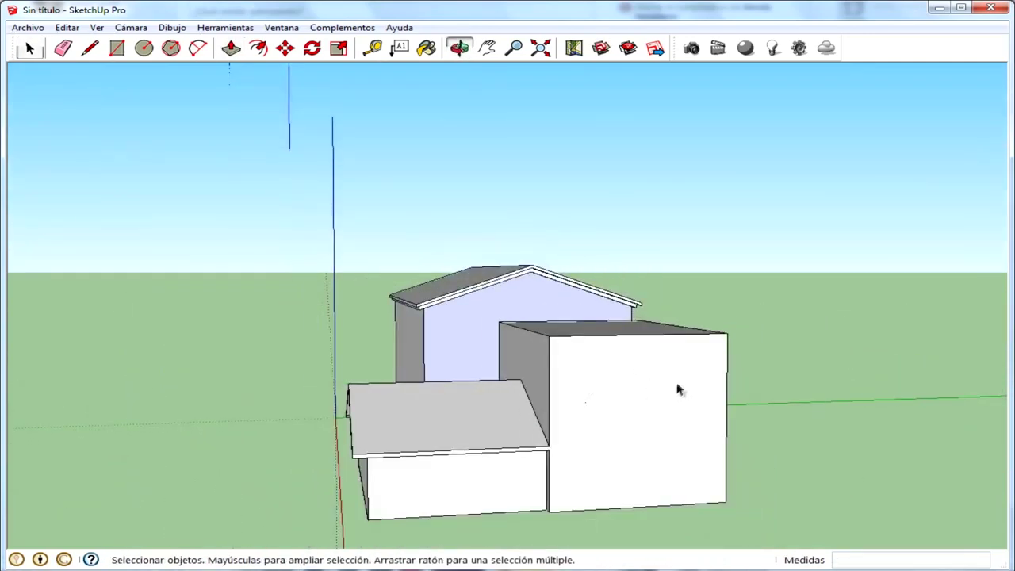
Recess the tall box's front face by 0,38 m
mouse_move(542, 347)
middle_down()
mouse_move(743, 379)
mouse_move(351, 397)
mouse_move(627, 397)
mouse_move(403, 401)
mouse_move(566, 246)
middle_up()
mouse_move(281, 170)
middle_down()
mouse_move(417, 154)
mouse_move(238, 95)
middle_up()
click(231, 48)
mouse_move(580, 354)
middle_down()
mouse_move(344, 397)
mouse_move(918, 436)
mouse_move(671, 302)
middle_up()
click(369, 385)
click(394, 390)
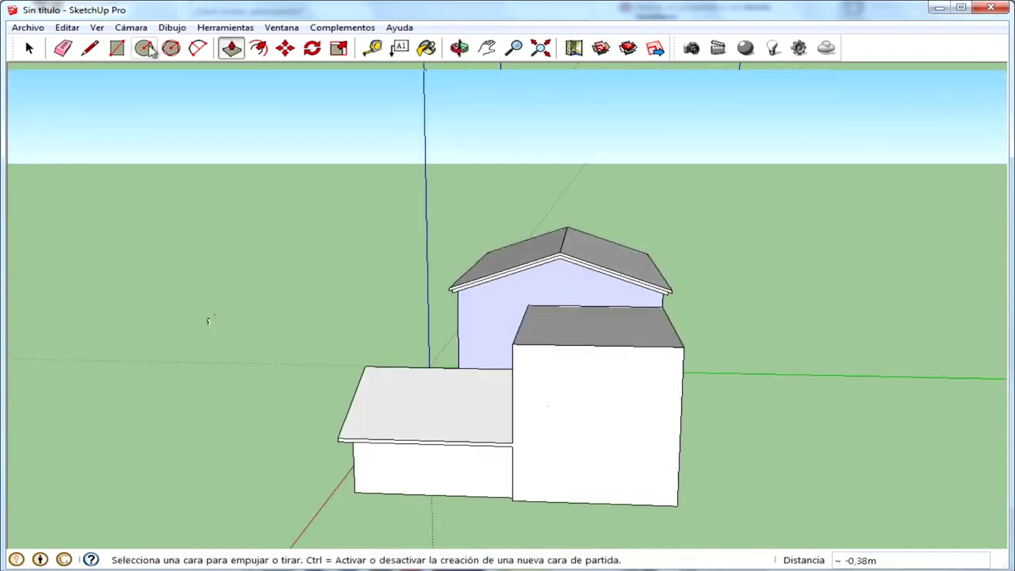
click(87, 49)
Draw two gable slope lines meeting at an apex, plus a line across the box face
mouse_move(483, 324)
middle_down()
mouse_move(611, 325)
mouse_move(587, 245)
middle_up()
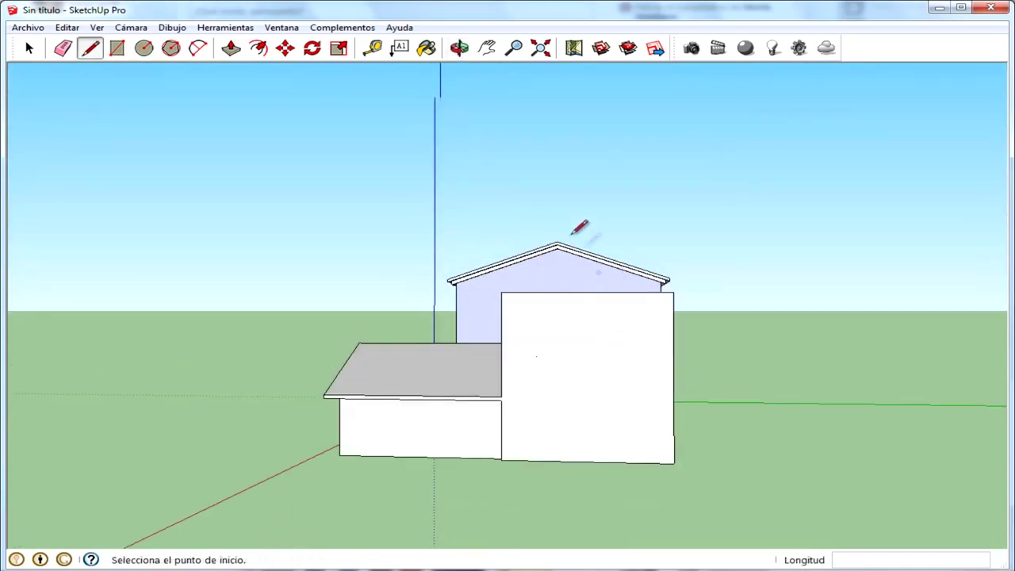
click(586, 292)
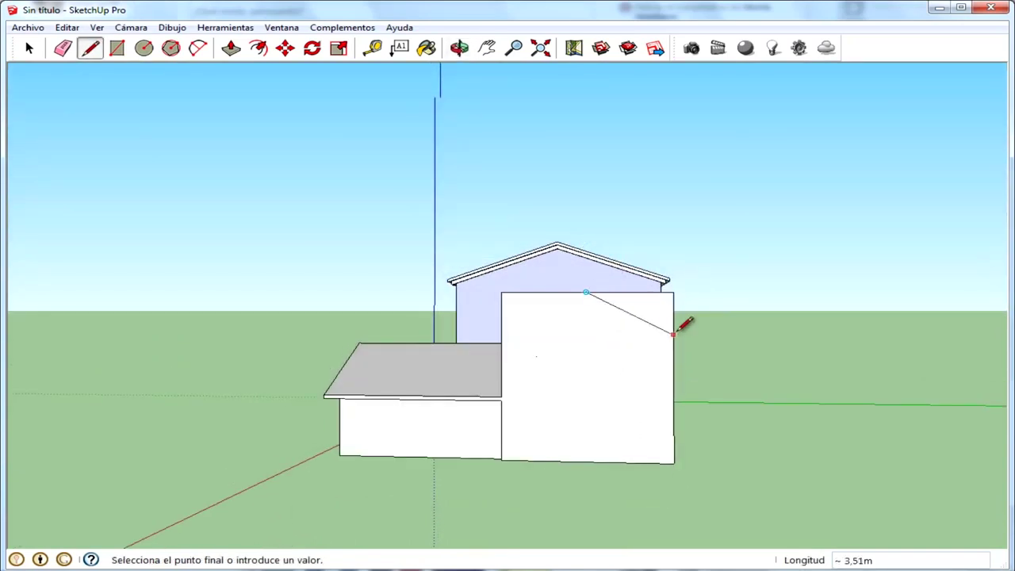
click(673, 328)
click(502, 325)
click(588, 292)
mouse_move(589, 292)
middle_down()
mouse_move(748, 358)
mouse_move(723, 309)
middle_up()
click(710, 324)
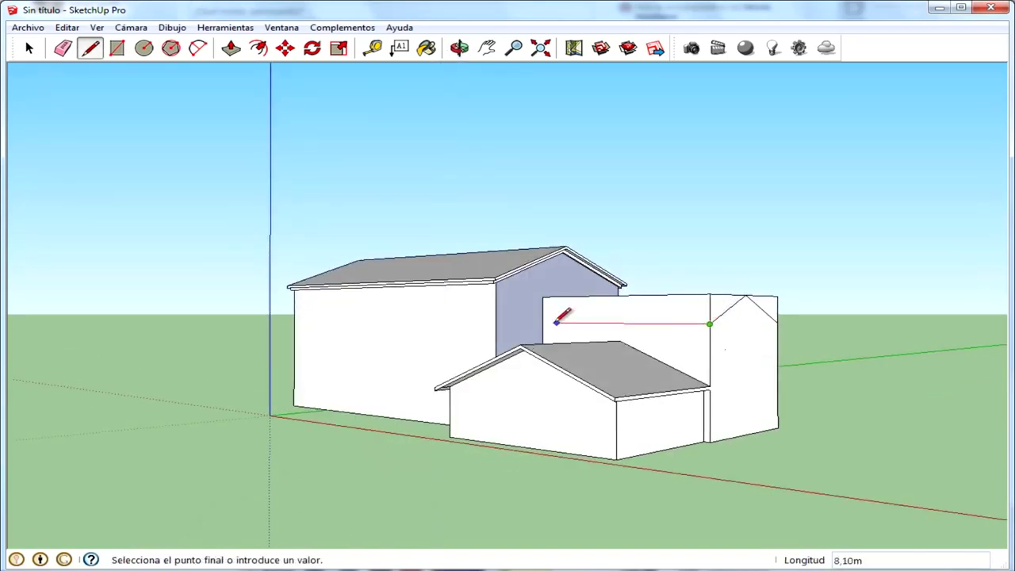
click(544, 320)
mouse_move(761, 310)
middle_down()
mouse_move(607, 342)
mouse_move(668, 317)
mouse_move(589, 314)
middle_up()
mouse_move(703, 318)
middle_down()
mouse_move(743, 299)
mouse_move(786, 324)
mouse_move(560, 277)
mouse_move(537, 314)
mouse_move(770, 294)
mouse_move(577, 299)
mouse_move(671, 363)
mouse_move(657, 337)
middle_up()
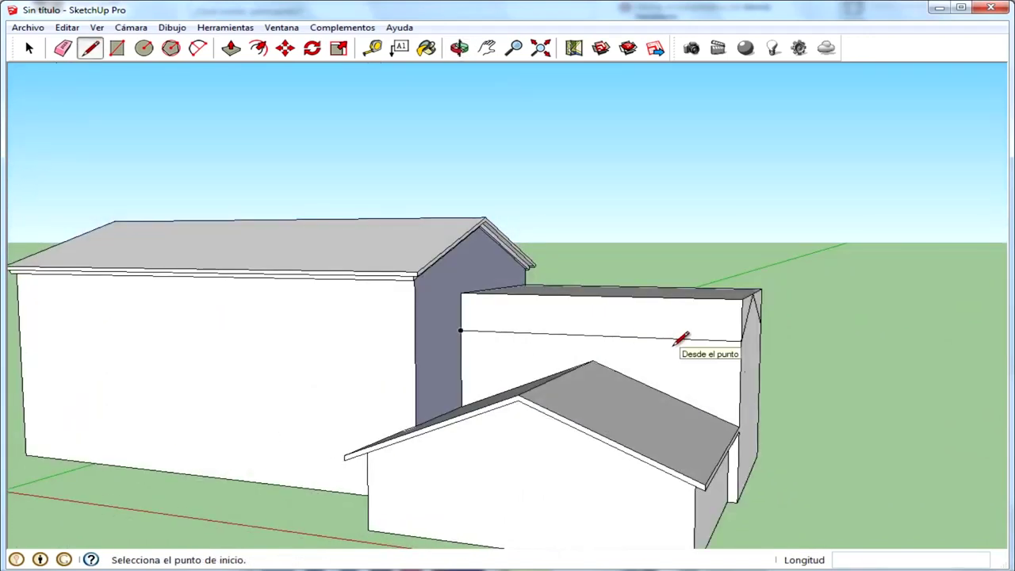
Draw the gable slopes and a base line across the right-hand block's white front wall
mouse_move(681, 339)
middle_down()
mouse_move(555, 328)
mouse_move(584, 310)
mouse_move(244, 72)
middle_up()
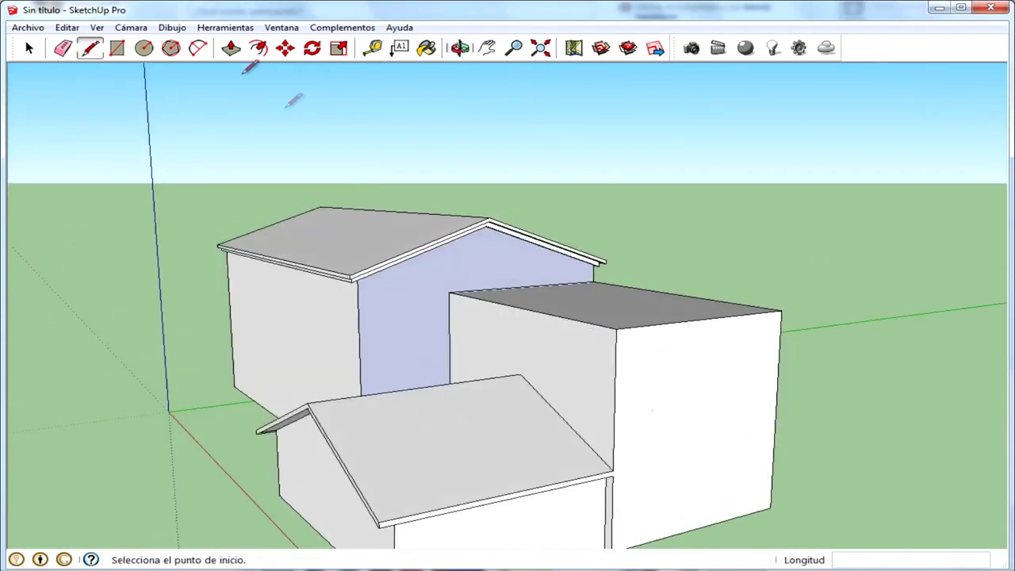
click(231, 47)
click(629, 316)
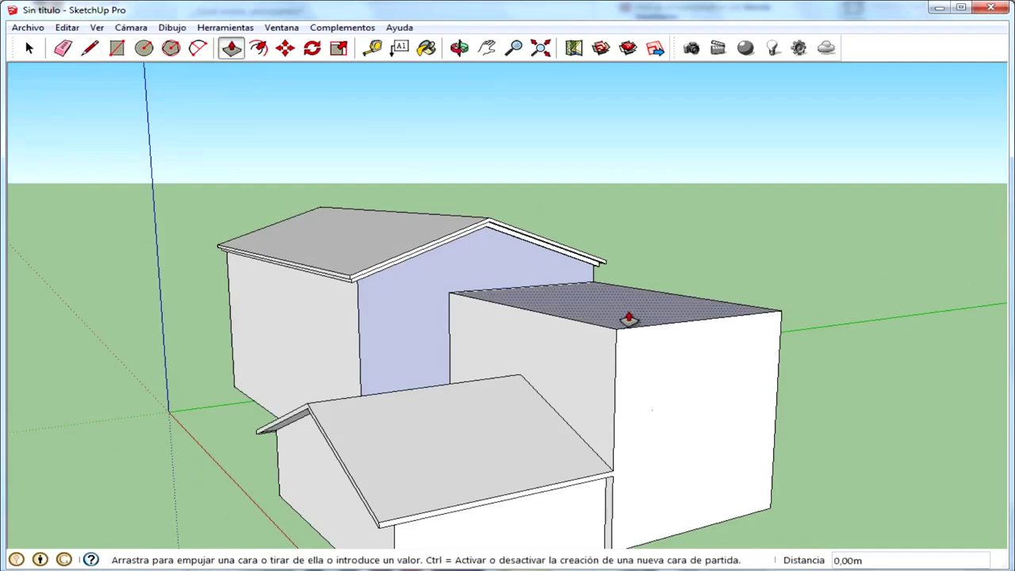
click(90, 47)
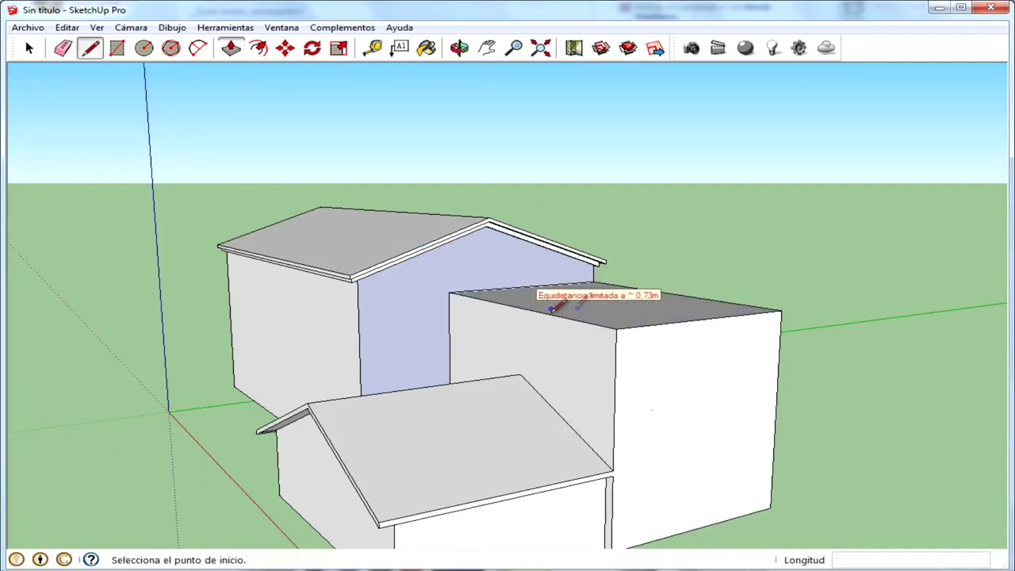
mouse_move(680, 272)
middle_down()
mouse_move(445, 311)
mouse_move(651, 336)
middle_up()
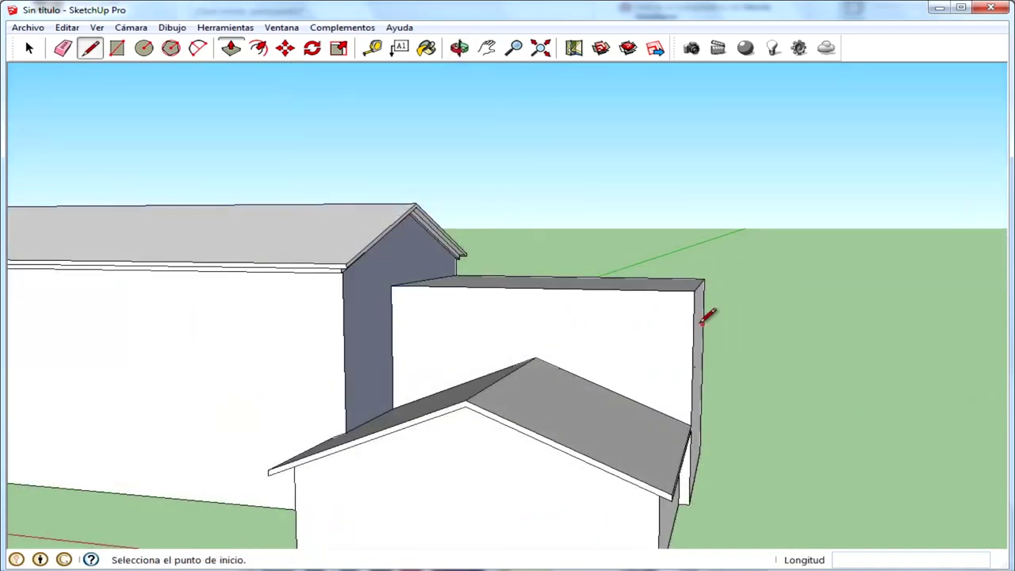
mouse_move(702, 319)
middle_down()
mouse_move(464, 296)
mouse_move(555, 329)
middle_up()
click(571, 334)
click(672, 292)
click(673, 292)
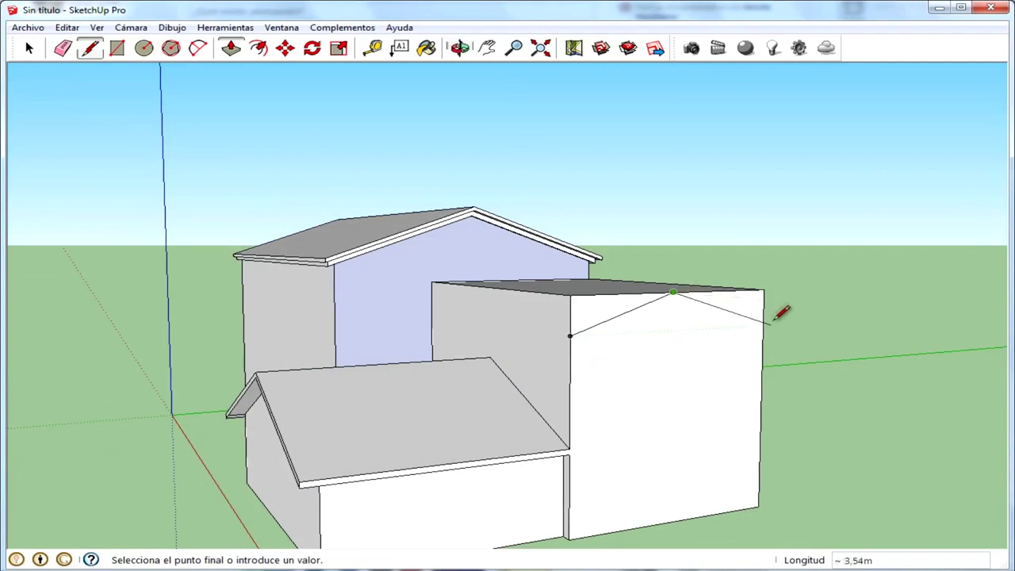
click(763, 325)
click(571, 334)
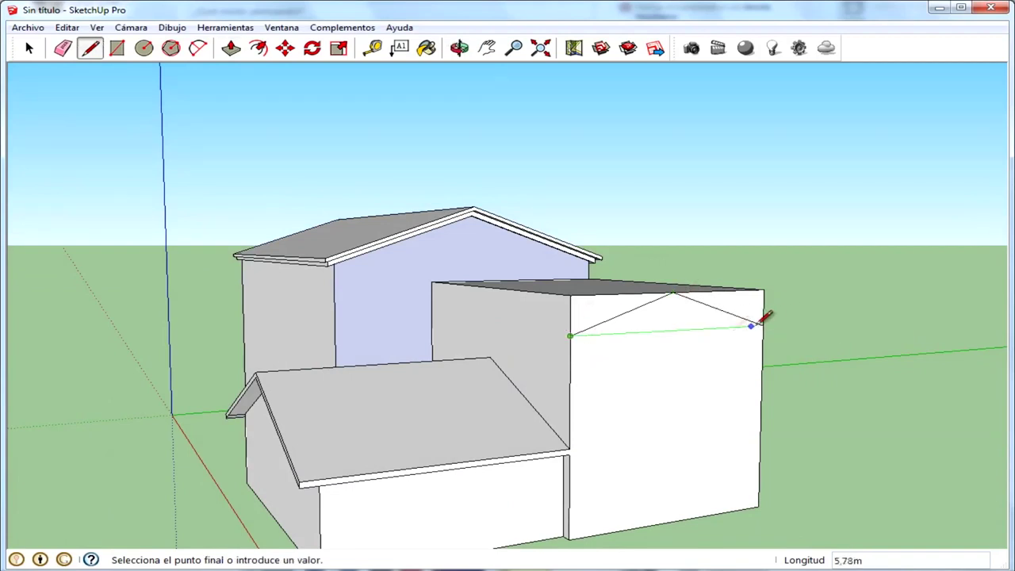
click(763, 325)
Offset the wall face to create an inner border outline
click(257, 54)
click(698, 401)
click(670, 328)
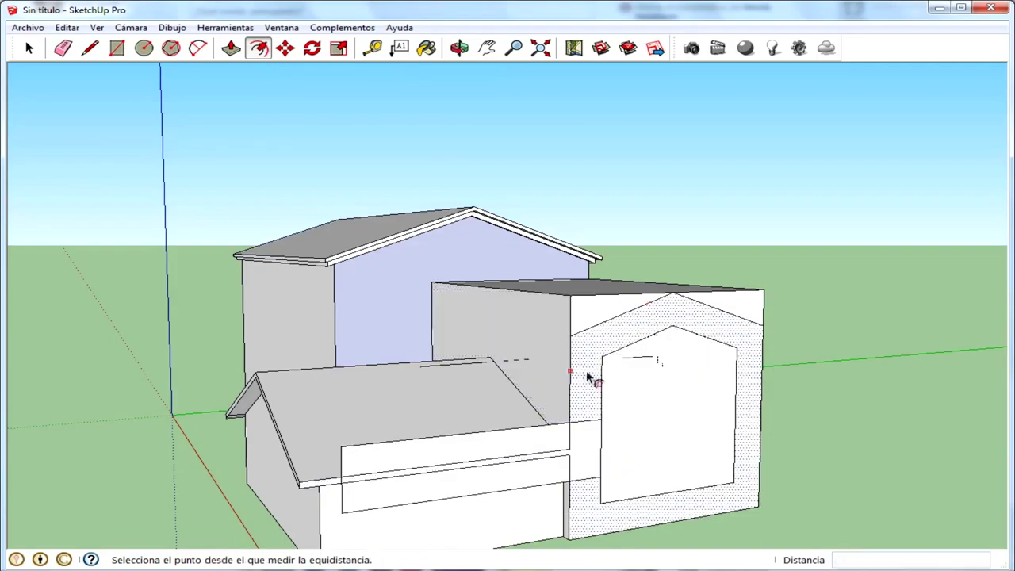
Close the wall face near its corner with a short edge
mouse_move(453, 418)
middle_down()
mouse_move(884, 401)
mouse_move(566, 419)
mouse_move(403, 412)
middle_up()
key(f)
scroll(523, 465, up, 3)
scroll(536, 424, up, 3)
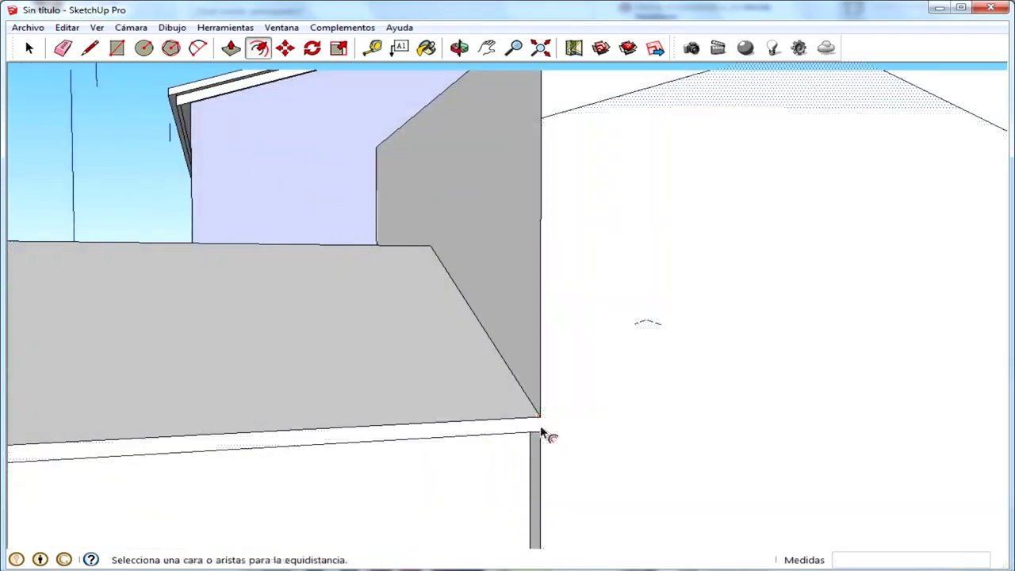
click(447, 418)
click(190, 128)
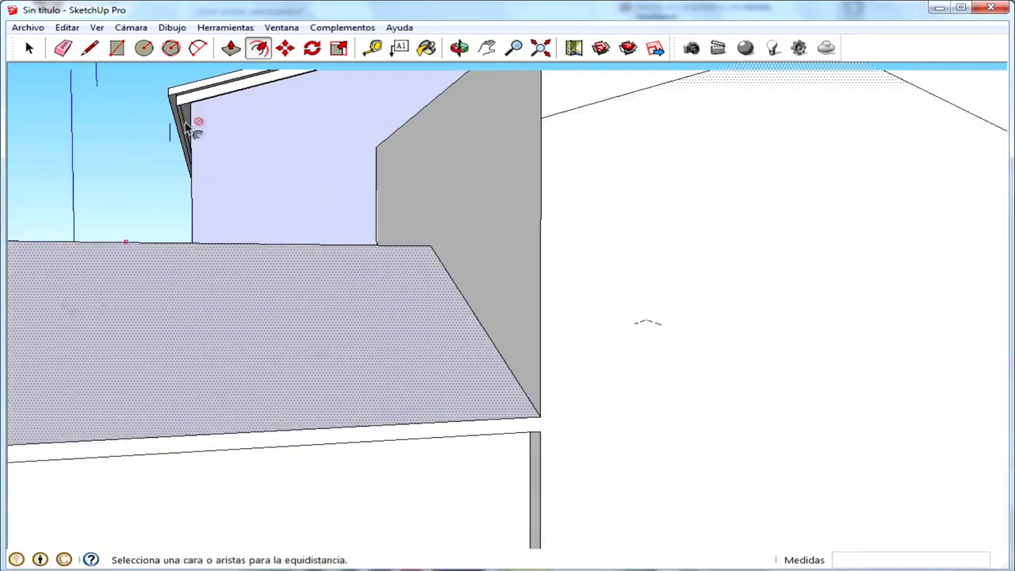
click(66, 49)
key(l)
click(541, 417)
click(541, 431)
Offset the right wall face inward to form a thin border following the gable
click(258, 47)
scroll(777, 376, down, 3)
scroll(784, 365, down, 2)
click(754, 230)
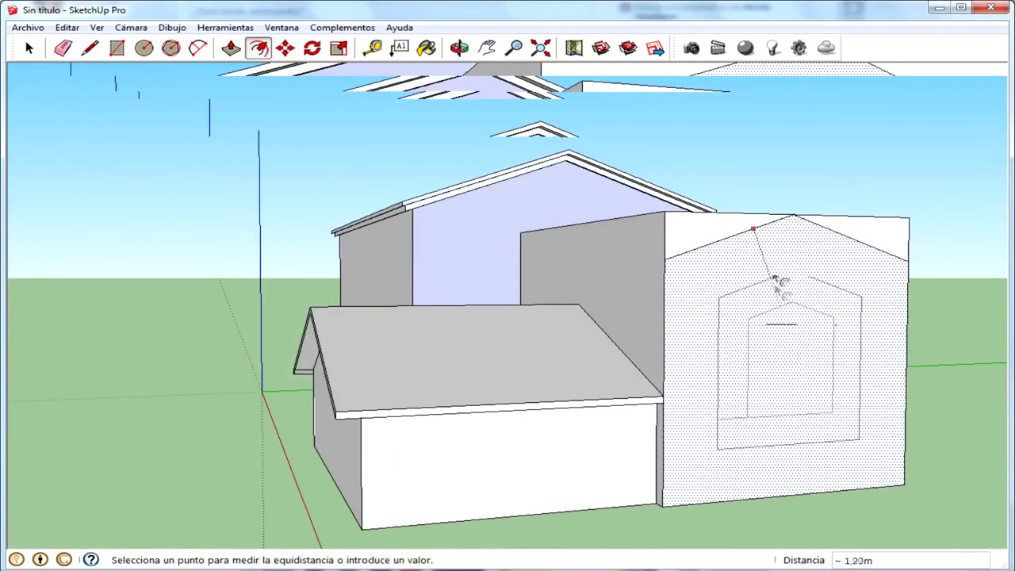
click(777, 232)
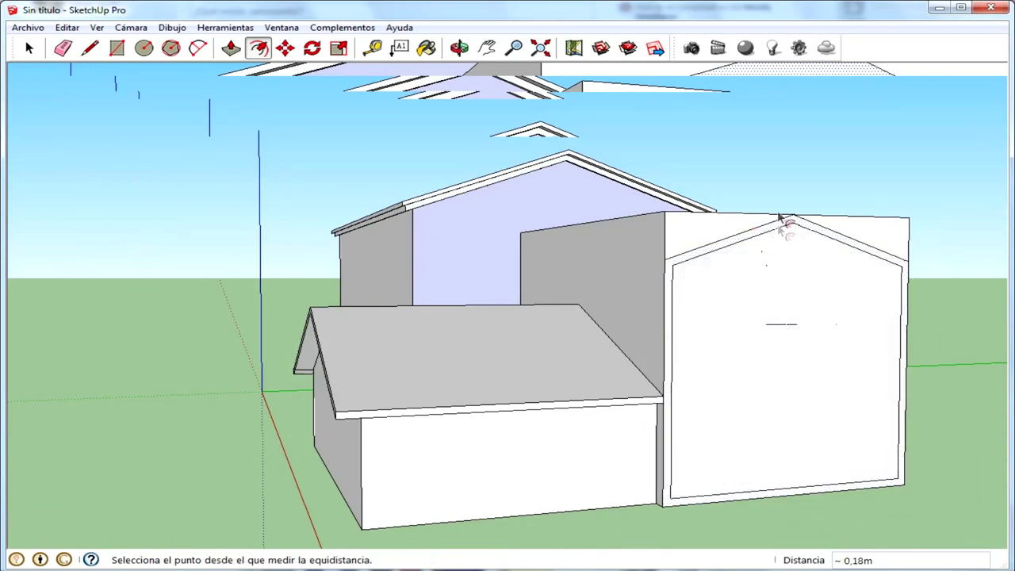
key(ctrl+z)
click(766, 225)
click(777, 228)
Delete the stray vertical edge on the wall
click(90, 47)
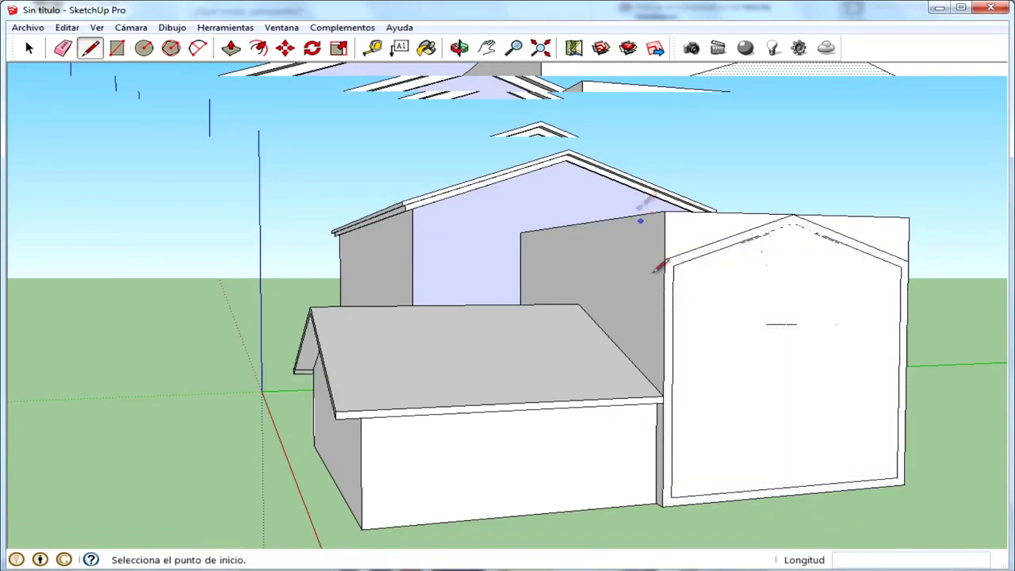
scroll(658, 266, up, 2)
click(672, 273)
key(Escape)
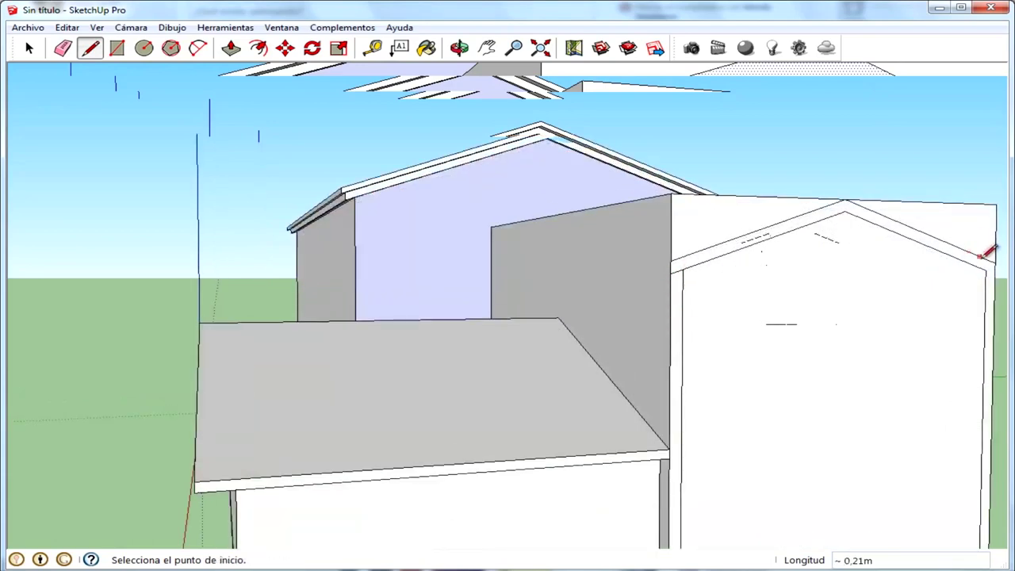
click(991, 261)
key(Escape)
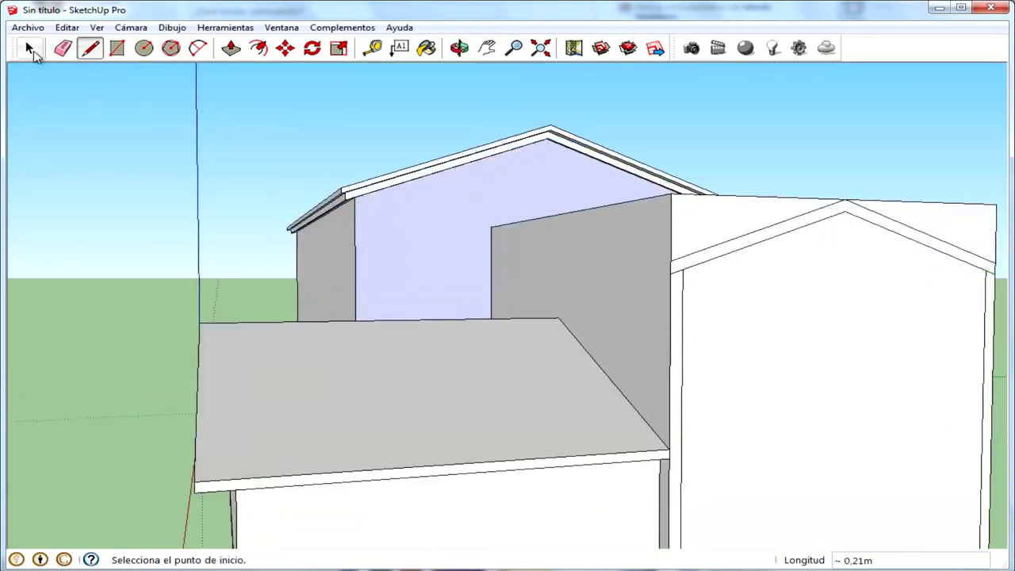
click(29, 50)
click(682, 318)
key(Delete)
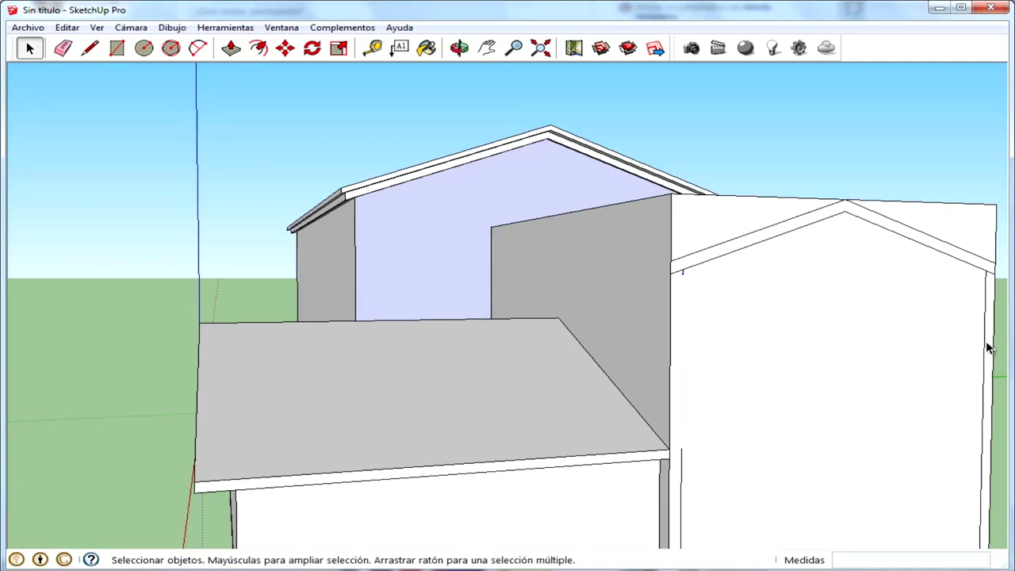
Check the right front wall face by selecting it and clearing the selection
scroll(681, 380, down, 2)
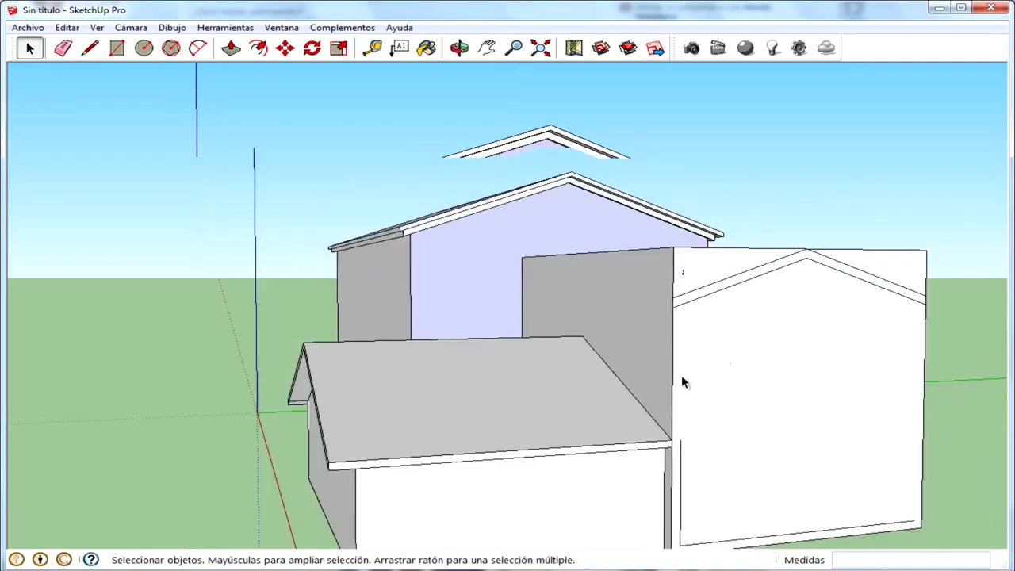
scroll(720, 476, down, 2)
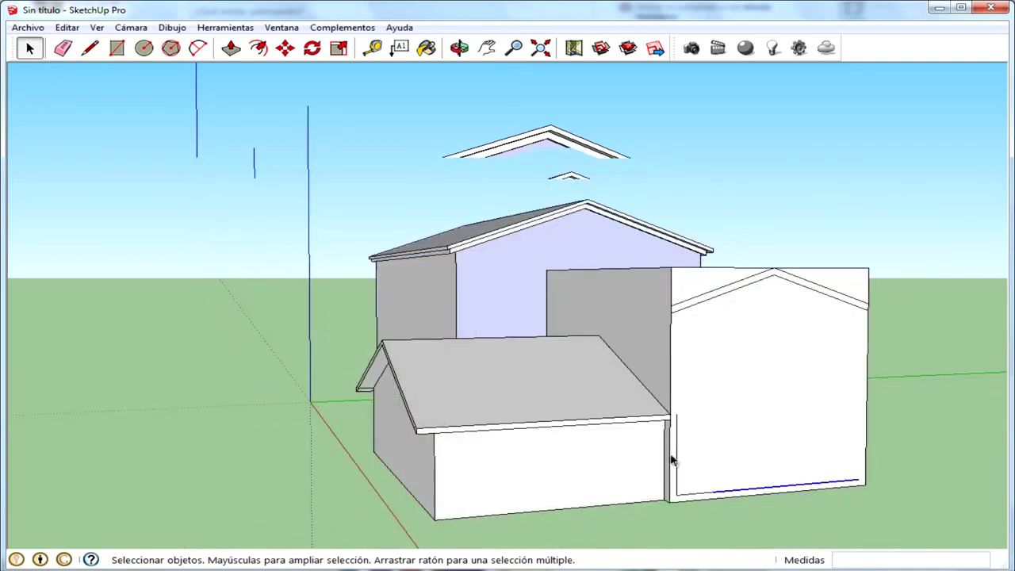
click(674, 456)
click(698, 505)
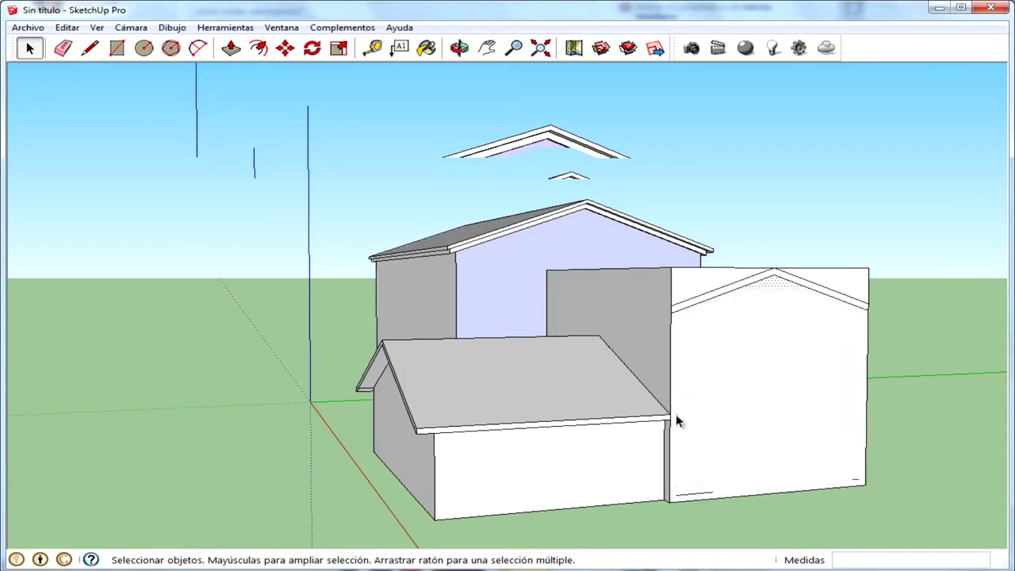
click(690, 486)
click(696, 495)
Push the block's gable faces back so its roof runs to the blue wall
middle_drag(696, 497, 574, 355)
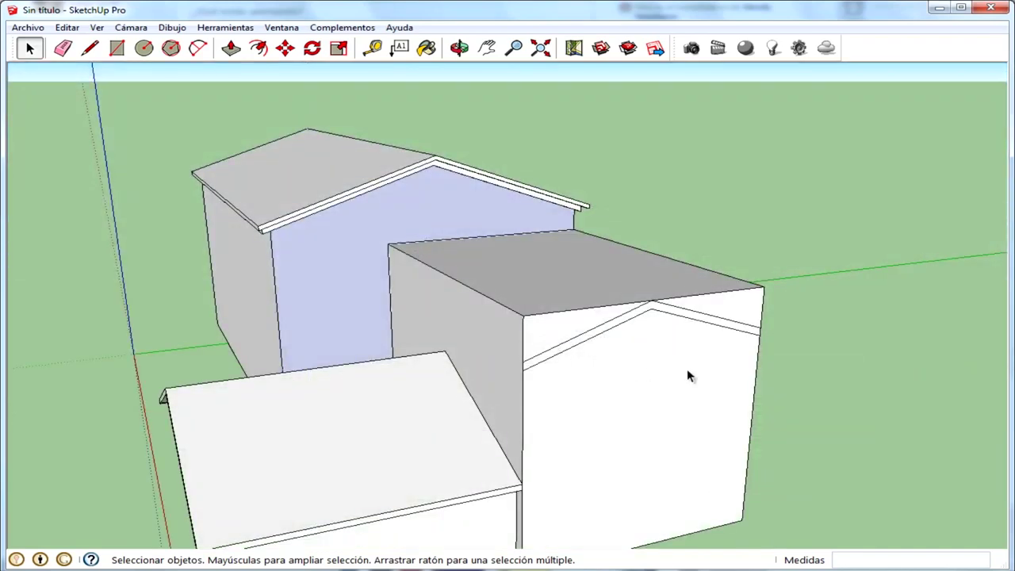
middle_drag(435, 404, 621, 334)
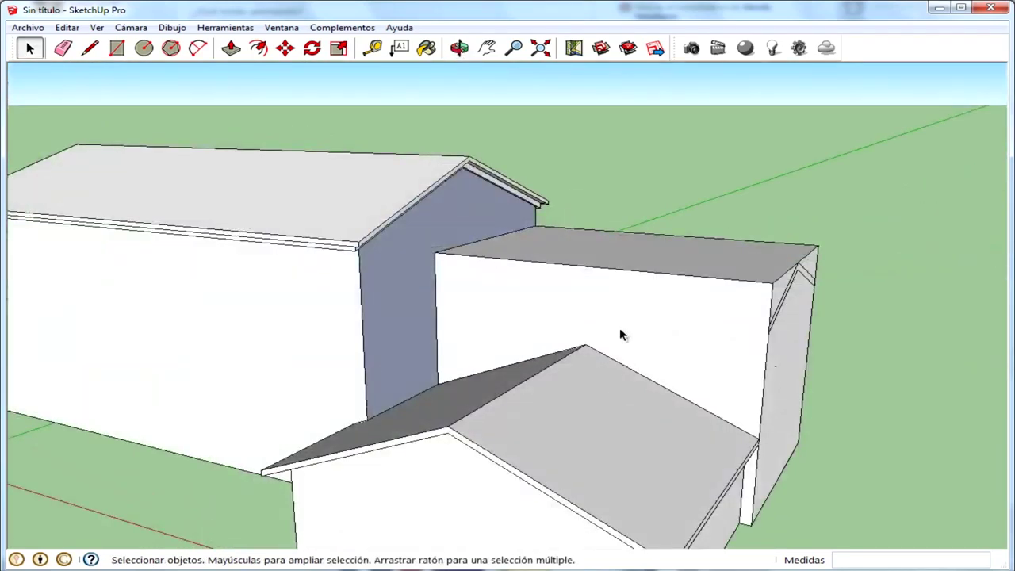
mouse_move(716, 283)
middle_down()
mouse_move(415, 320)
mouse_move(400, 115)
middle_up()
click(231, 47)
middle_drag(555, 357, 687, 363)
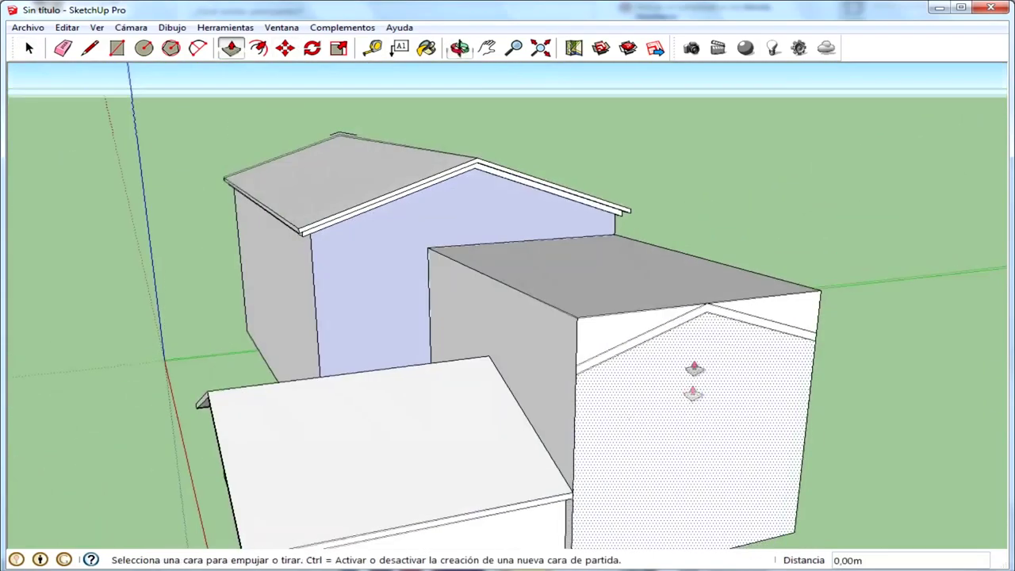
drag(602, 318, 431, 290)
middle_drag(649, 325, 263, 386)
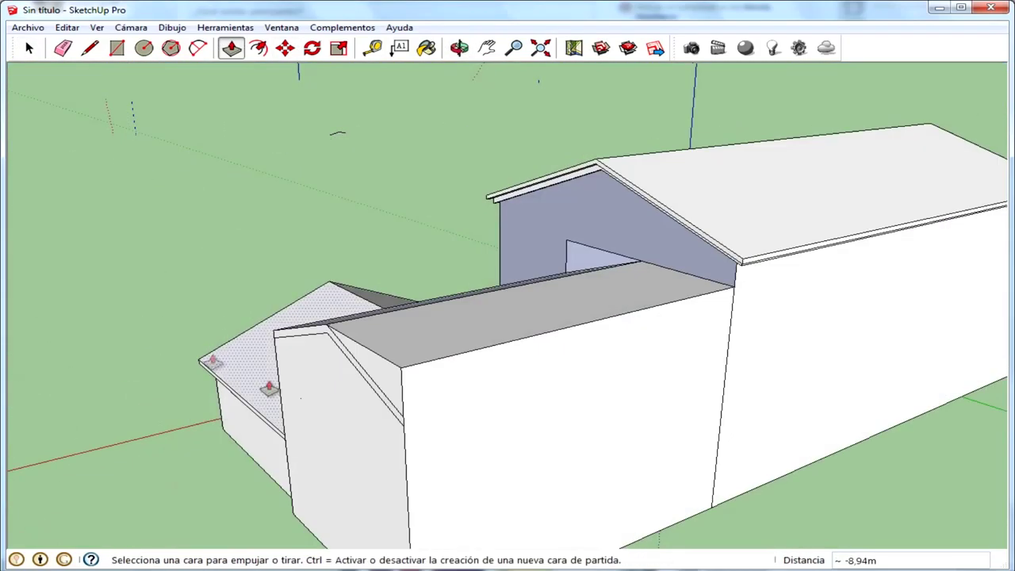
drag(375, 399, 727, 312)
middle_drag(727, 311, 476, 301)
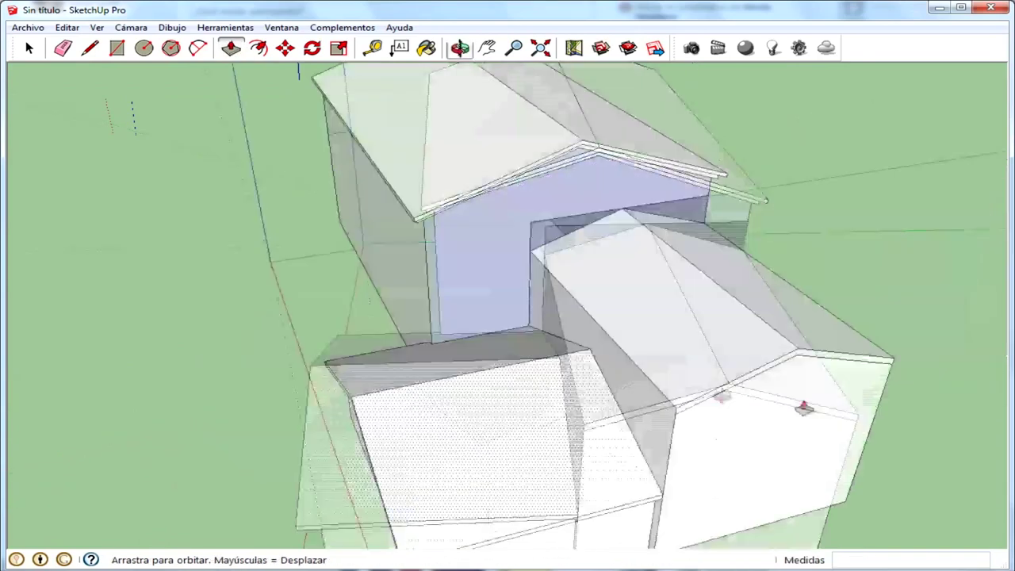
Fill the opening with a rectangle and delete the edge between the triangle and wall
click(116, 48)
click(404, 283)
click(649, 197)
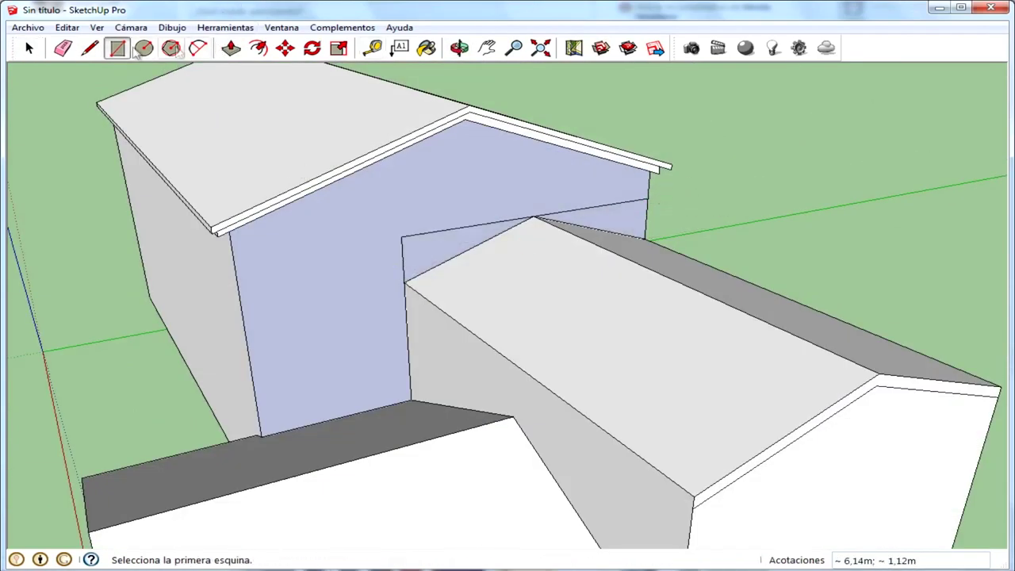
click(28, 48)
click(435, 229)
click(437, 232)
key(Delete)
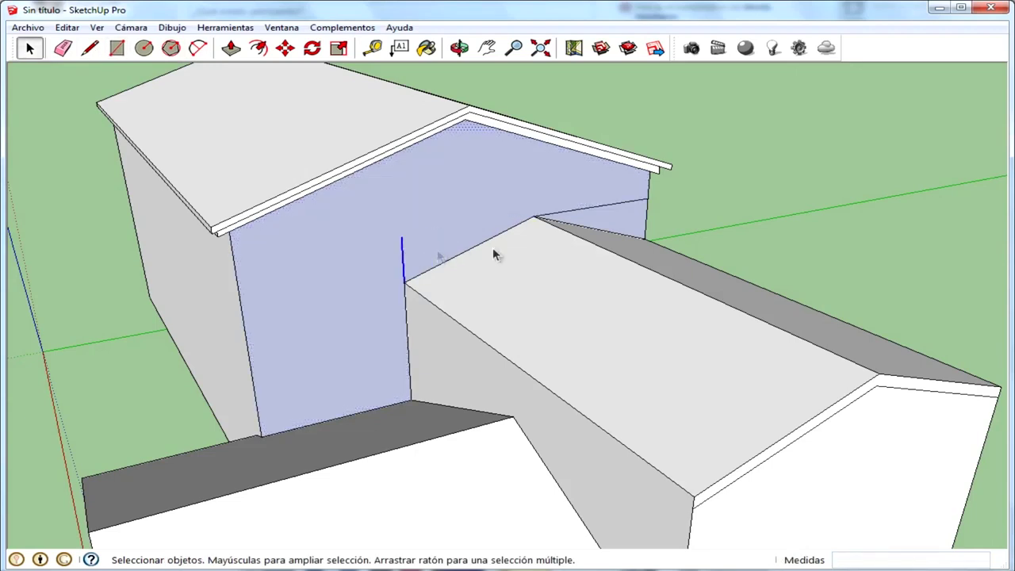
middle_drag(655, 211, 599, 156)
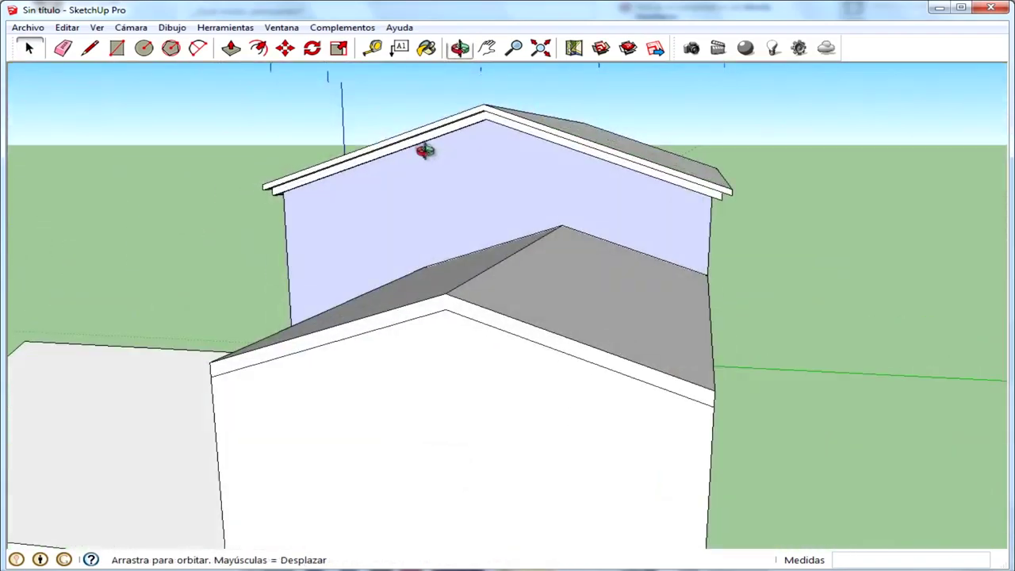
mouse_move(425, 151)
mouse_down()
mouse_move(344, 164)
mouse_move(464, 158)
mouse_move(444, 102)
mouse_up()
key(space)
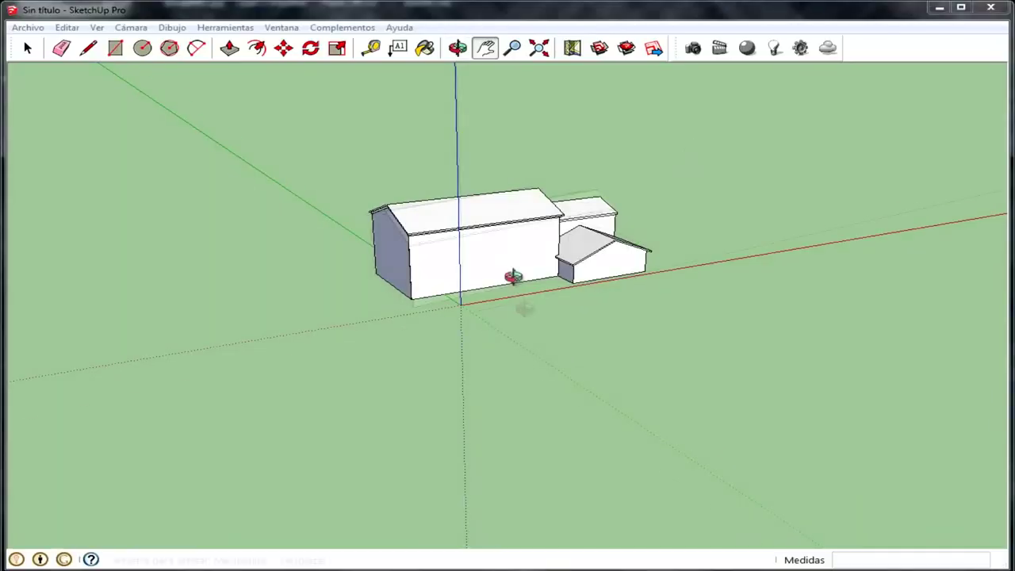
middle_drag(513, 276, 597, 262)
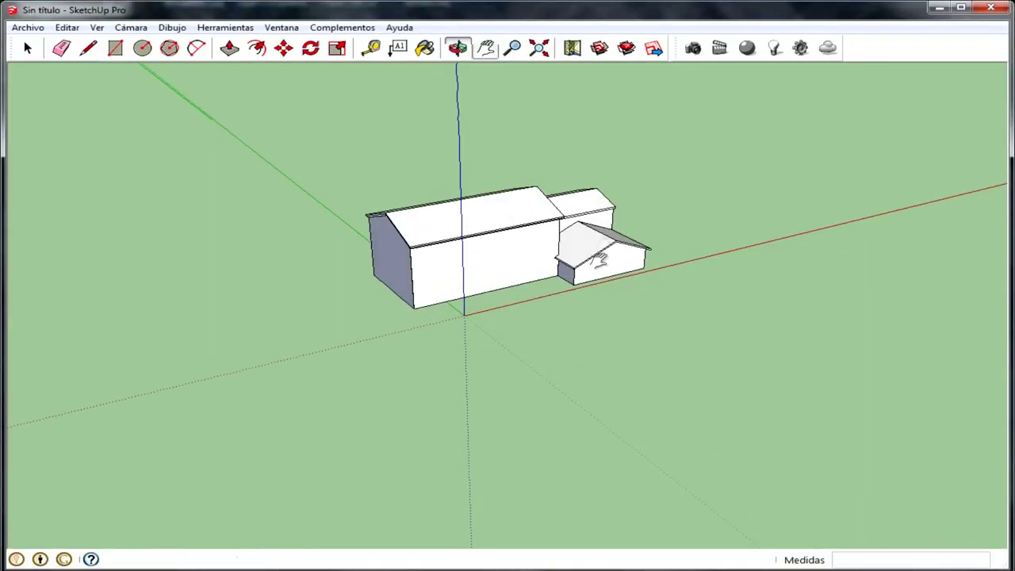
Draw a small rectangle on the ground beside the blue gable end and raise it into a tall pillar
mouse_move(615, 206)
middle_down()
mouse_move(523, 239)
mouse_move(262, 242)
mouse_move(425, 250)
middle_up()
scroll(471, 245, up, 3)
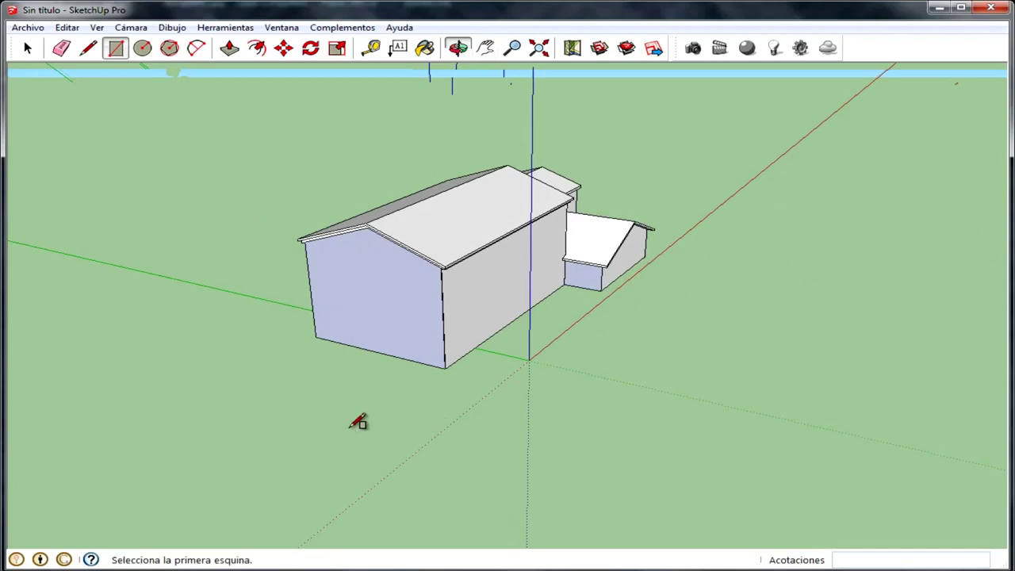
scroll(358, 422, up, 5)
mouse_move(420, 362)
middle_down()
mouse_move(401, 340)
mouse_move(453, 399)
middle_up()
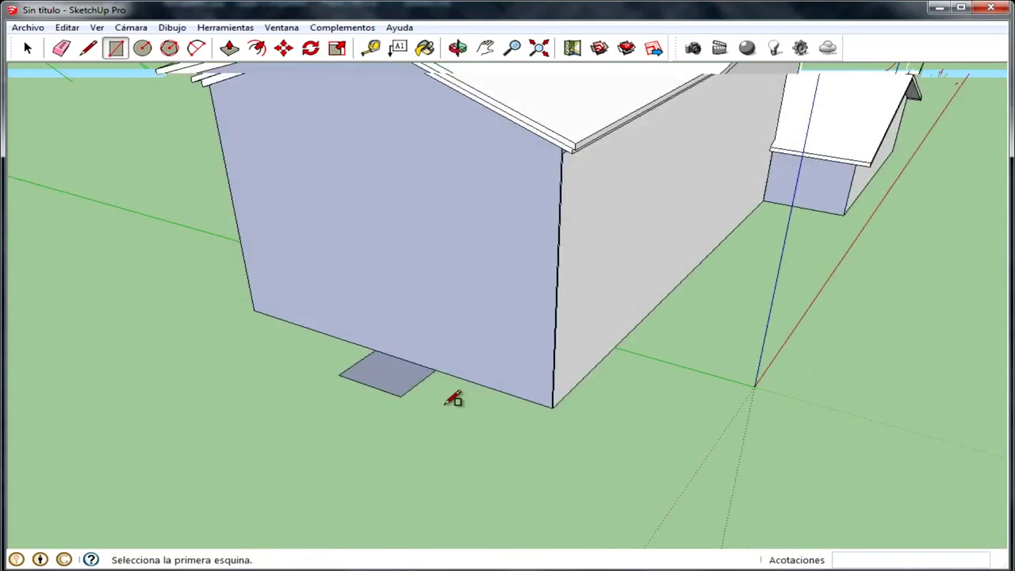
click(374, 421)
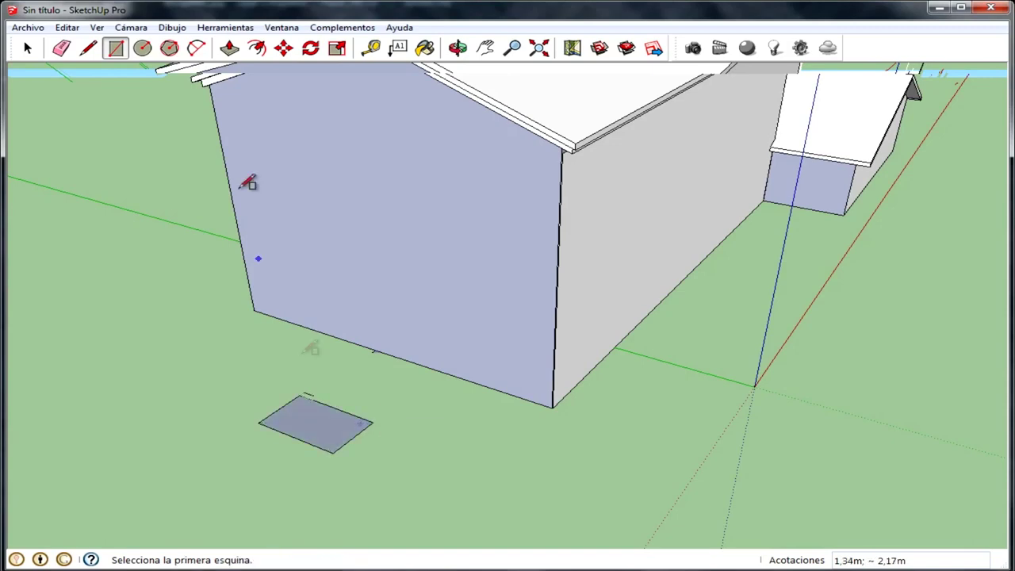
click(230, 48)
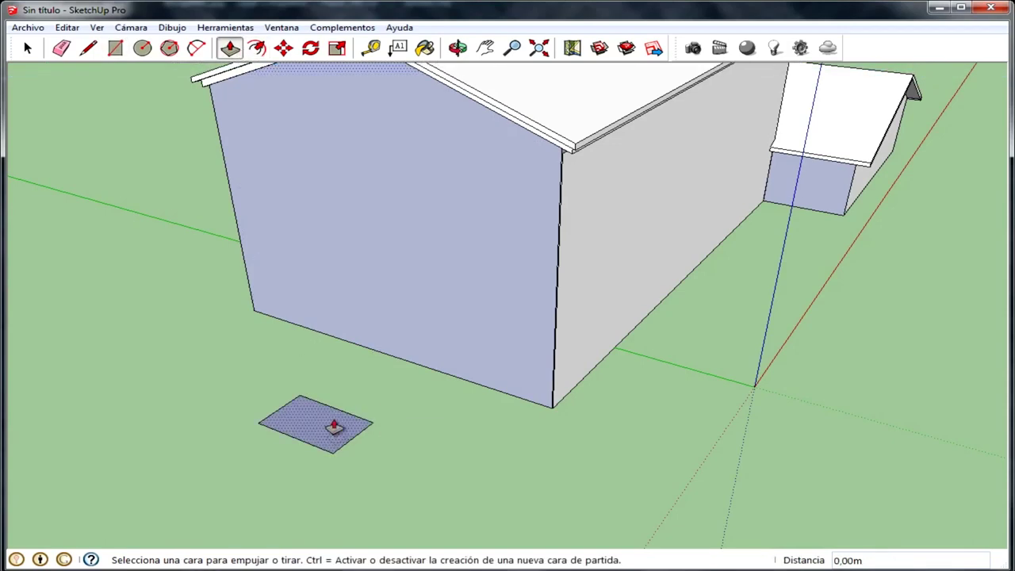
scroll(325, 419, down, 3)
scroll(306, 413, down, 3)
mouse_move(272, 361)
mouse_down()
mouse_move(245, 173)
mouse_move(258, 131)
mouse_up()
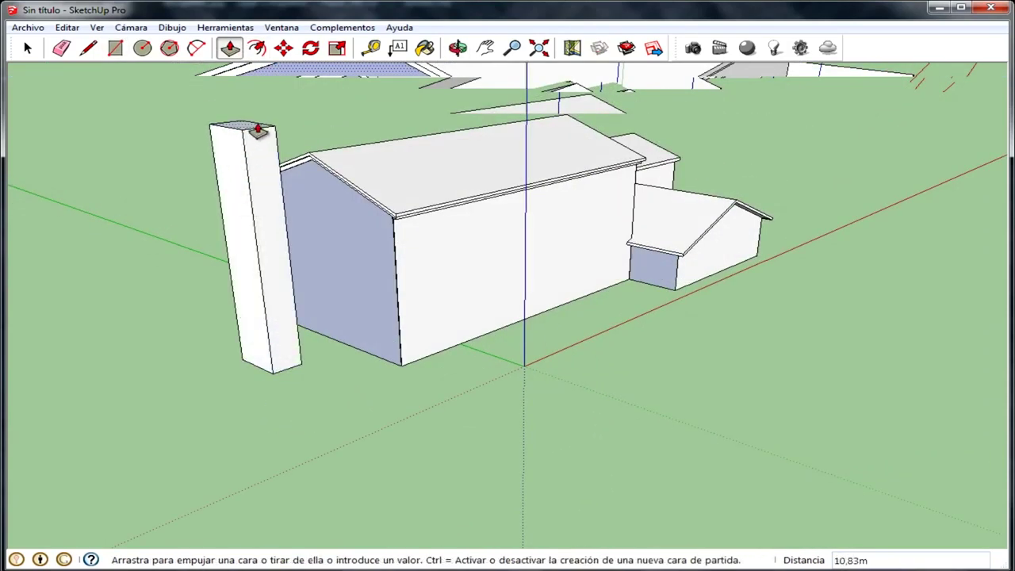
Push one side face of the pillar in 0.75m and mark a sloped line across its side
mouse_move(270, 139)
middle_down()
mouse_move(881, 166)
mouse_move(150, 173)
mouse_move(340, 291)
mouse_move(403, 208)
mouse_move(238, 257)
middle_up()
scroll(200, 283, up, 3)
drag(199, 281, 204, 280)
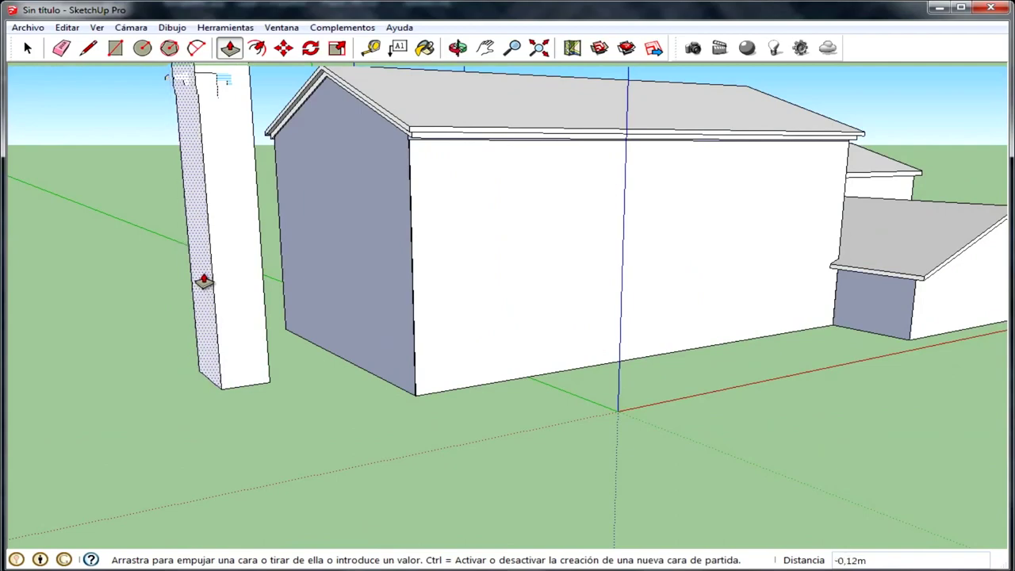
drag(203, 280, 230, 278)
click(86, 48)
mouse_move(334, 262)
middle_down()
mouse_move(428, 267)
mouse_move(421, 249)
mouse_move(540, 243)
middle_up()
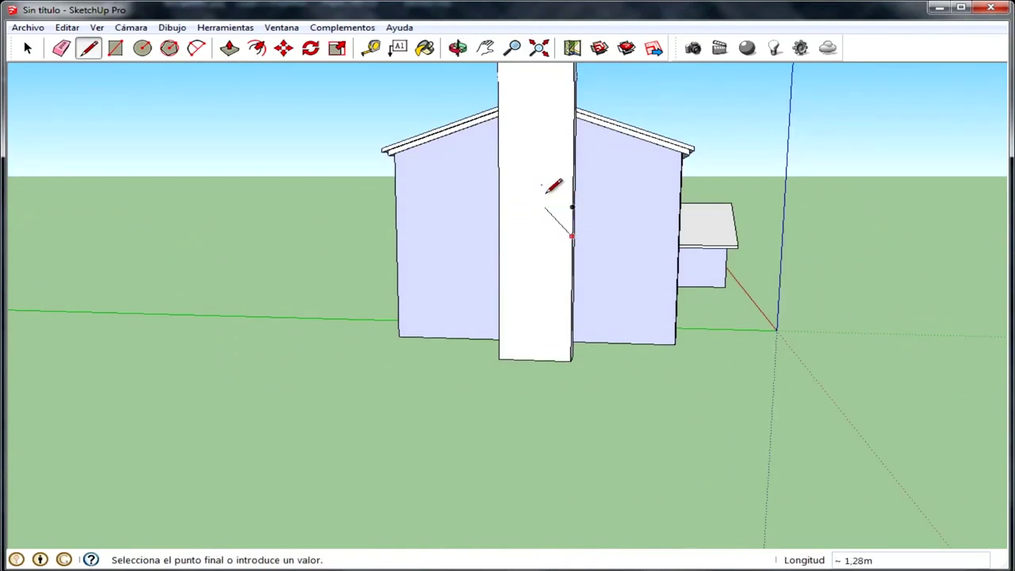
scroll(543, 189, up, 1)
scroll(539, 189, up, 1)
mouse_move(537, 187)
middle_down()
mouse_move(324, 249)
mouse_move(106, 274)
mouse_move(362, 238)
middle_up()
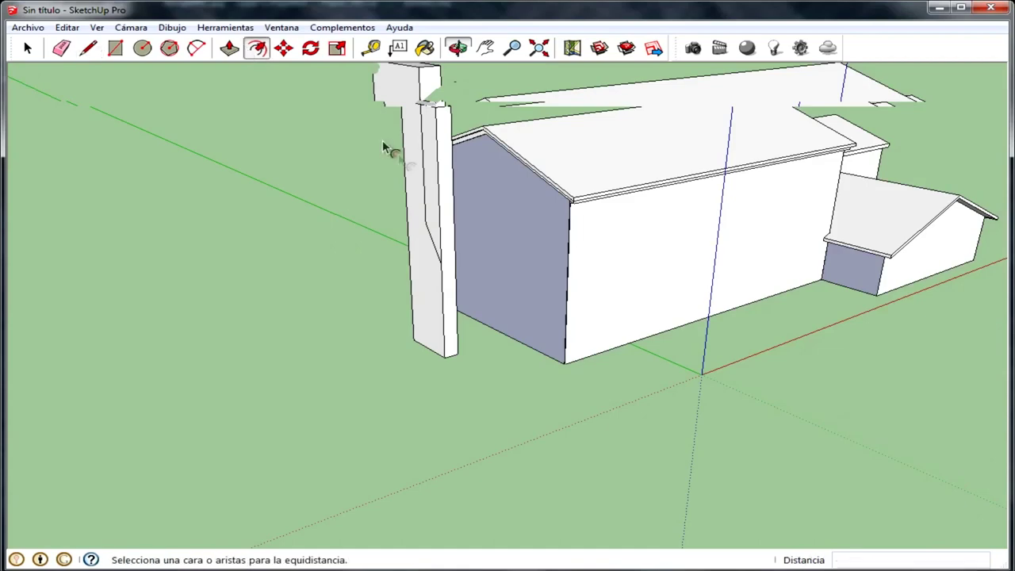
Pull the chimney pillar's side faces slightly outward
key(p)
scroll(429, 212, up, 1)
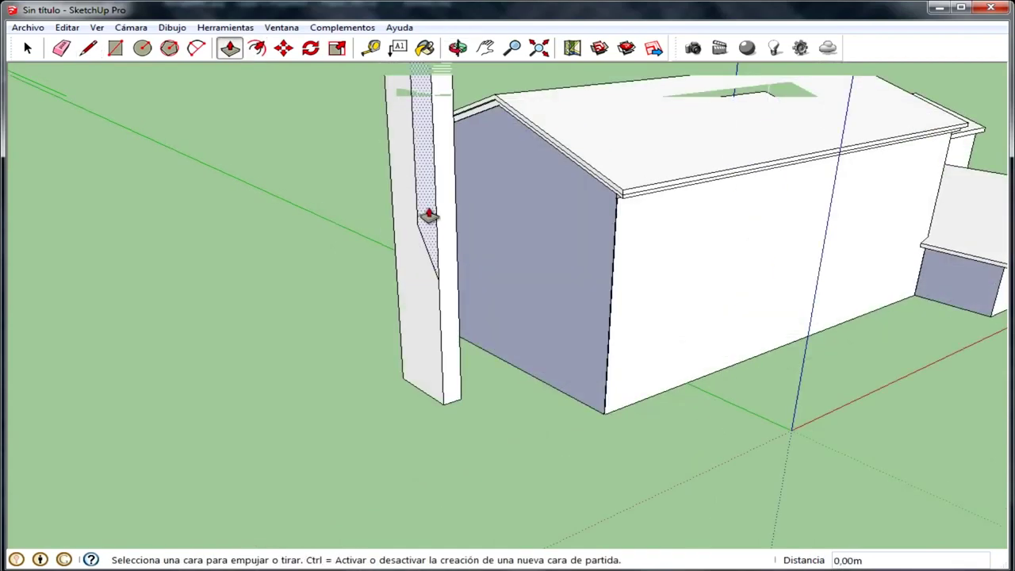
mouse_move(457, 211)
middle_down()
mouse_move(369, 242)
mouse_move(608, 228)
mouse_move(546, 254)
middle_up()
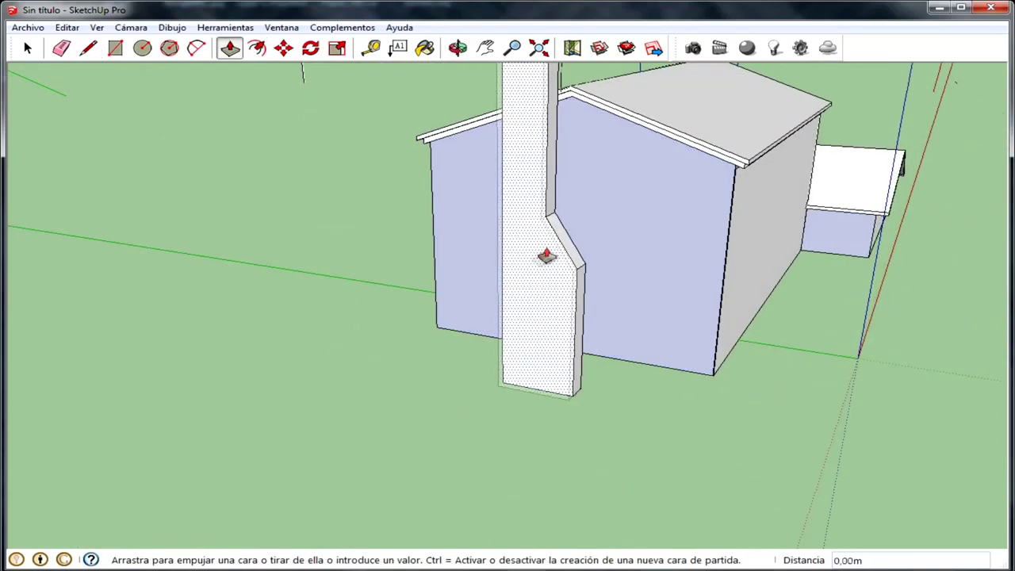
click(543, 259)
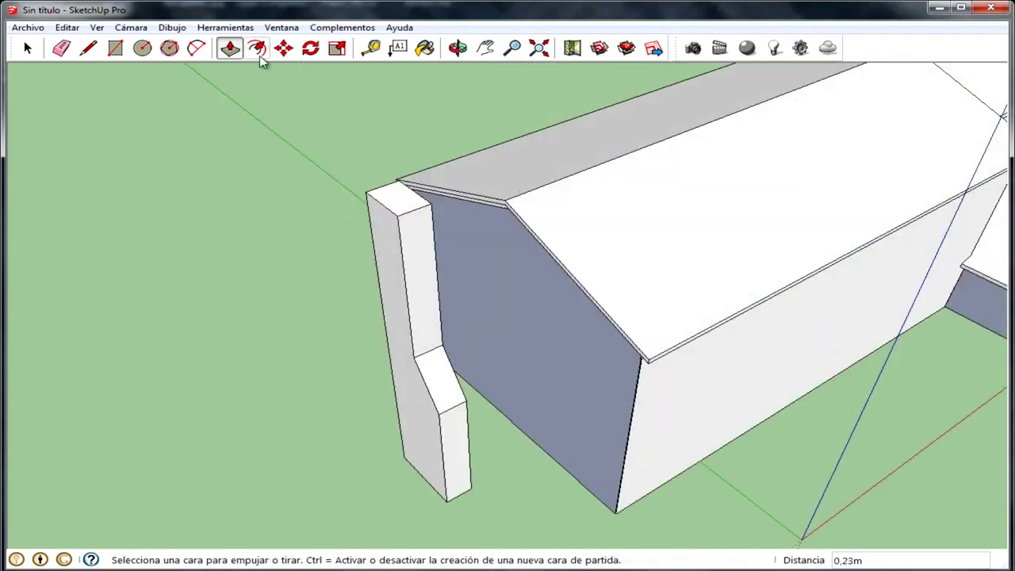
click(396, 310)
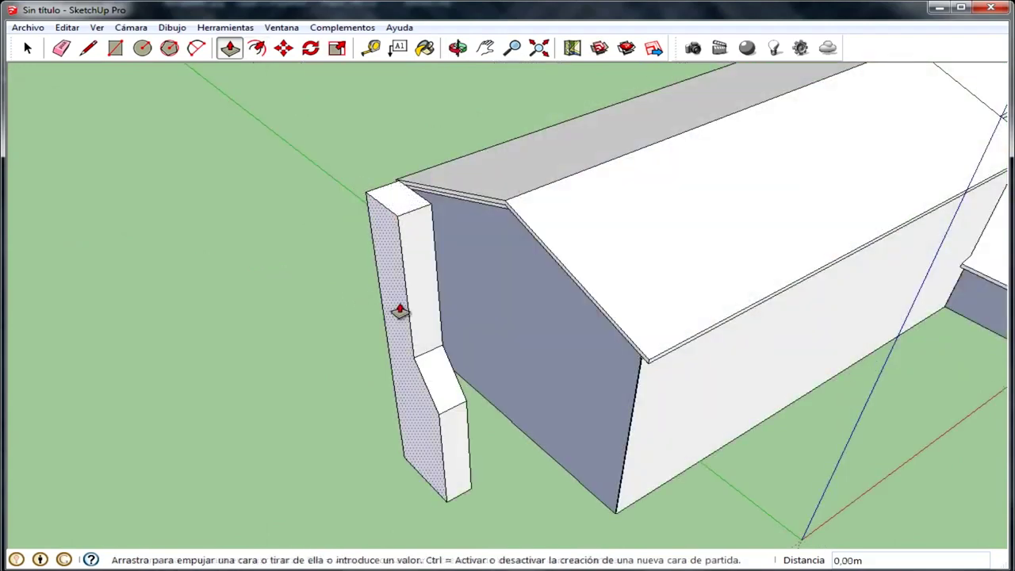
click(395, 310)
Outline a band near the pillar top and pull it outward into a cap
click(115, 48)
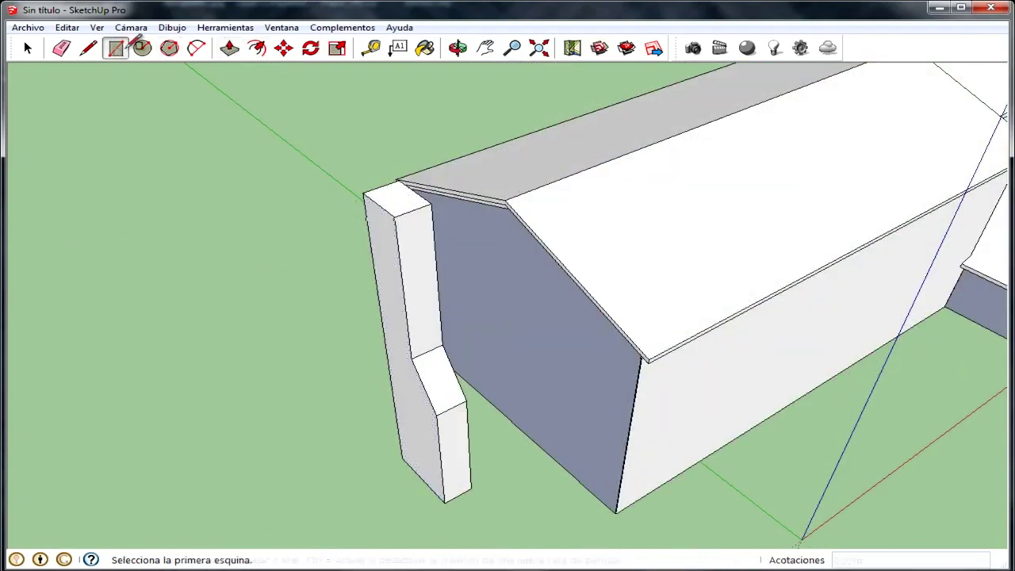
scroll(349, 208, up, 3)
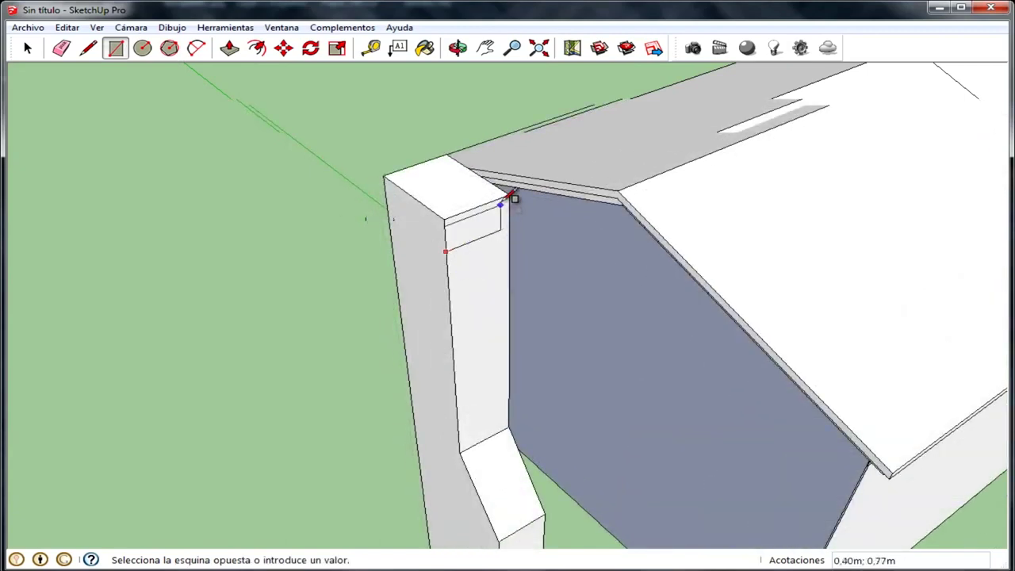
click(228, 48)
click(471, 233)
click(482, 245)
Extend the cap's left side outward and pull the small notch under it flush
click(115, 47)
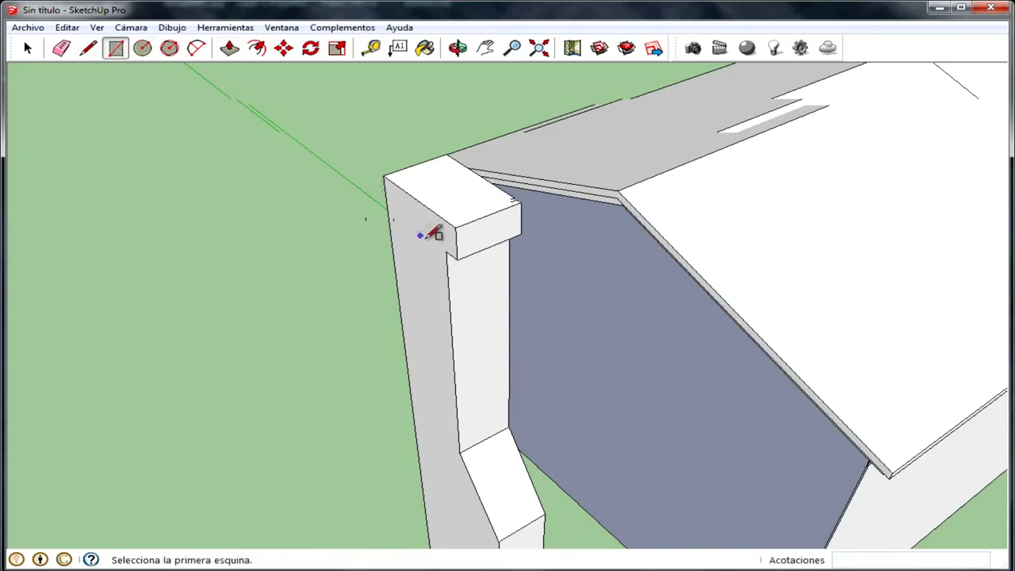
click(229, 48)
click(412, 220)
click(394, 228)
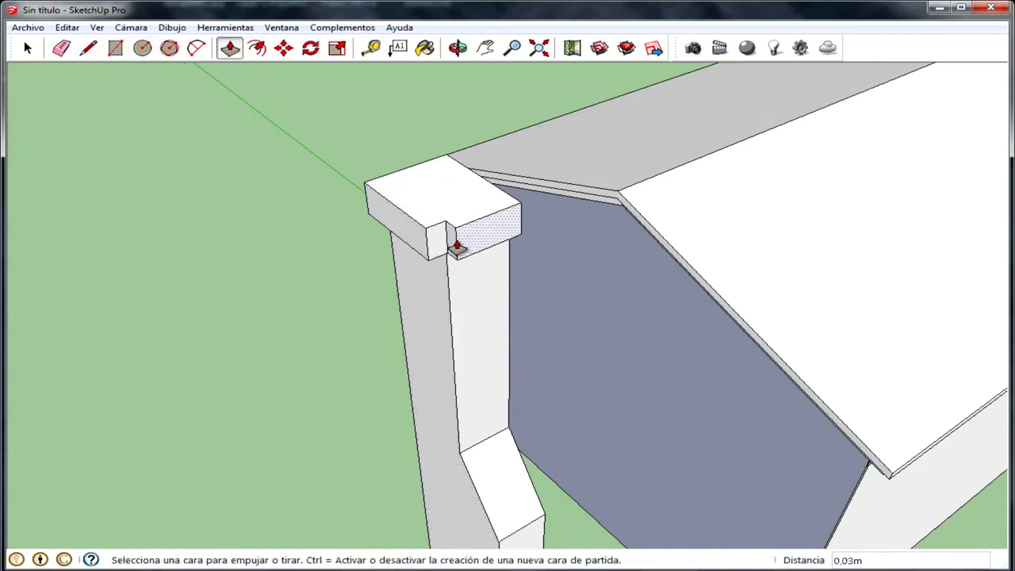
click(439, 250)
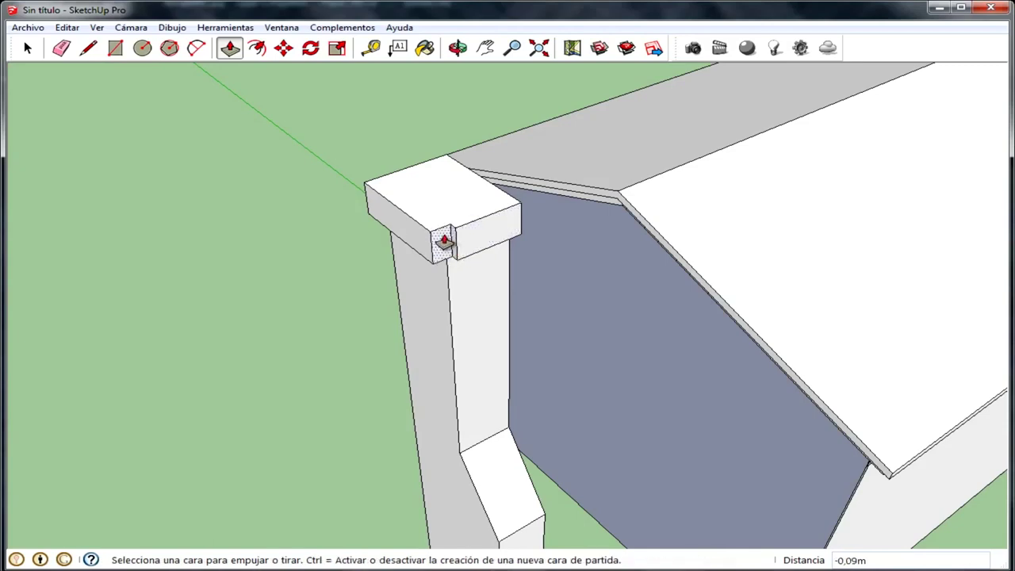
scroll(444, 240, up, 2)
scroll(446, 234, up, 2)
click(470, 268)
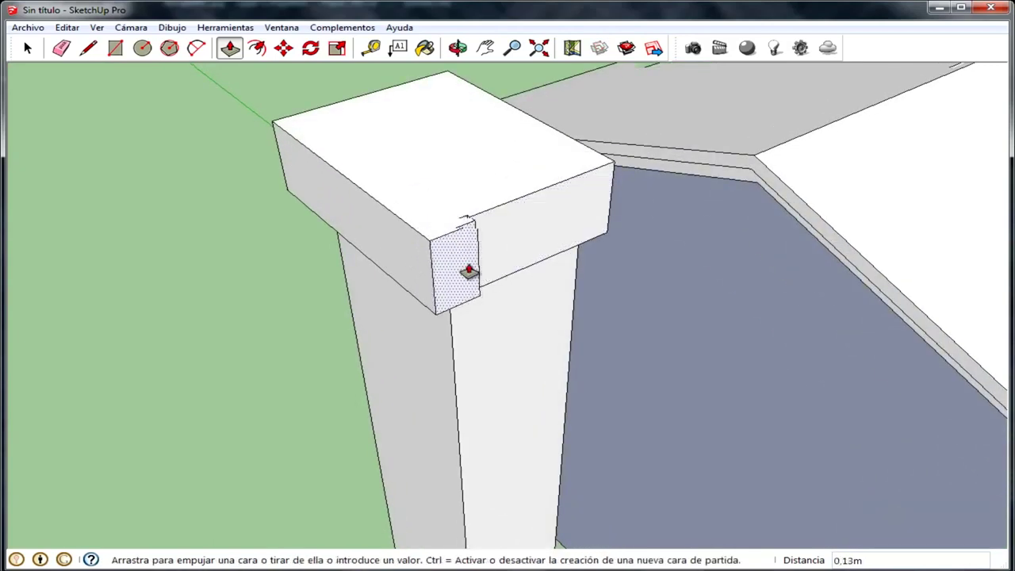
click(479, 242)
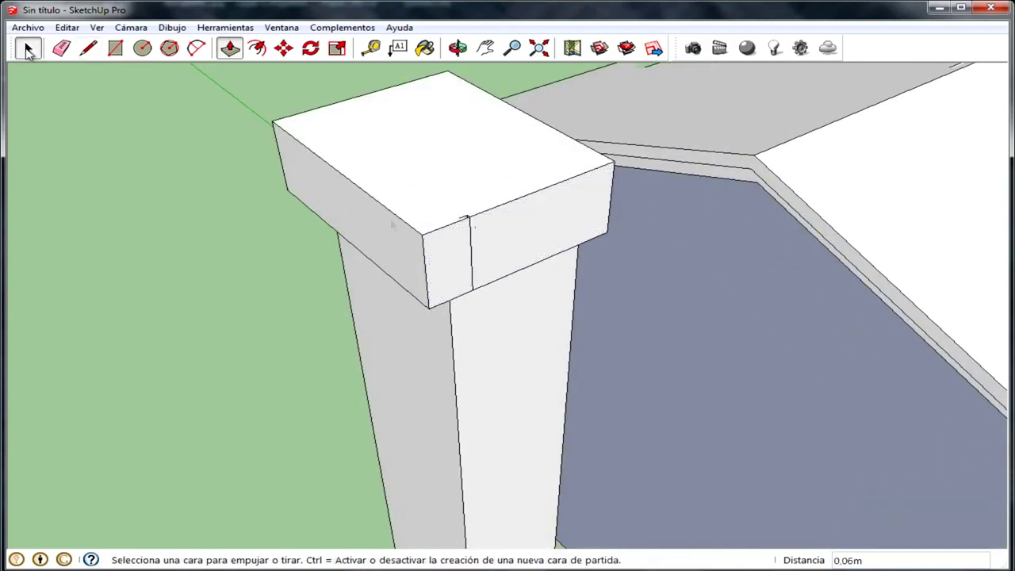
click(28, 49)
middle_drag(471, 250, 242, 198)
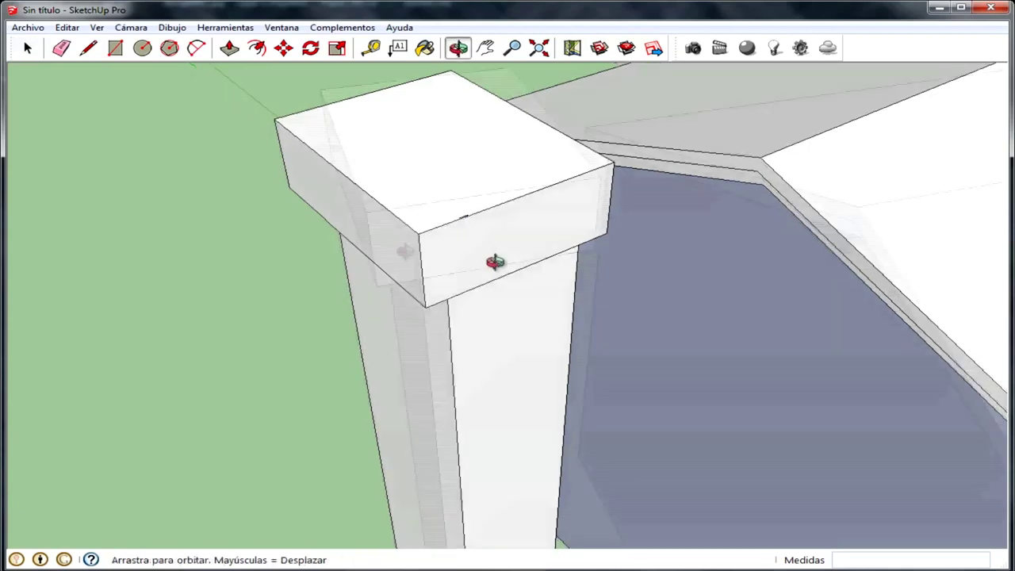
Pull a face of the chimney cap out by 0,12m
click(229, 47)
mouse_move(589, 211)
middle_down()
mouse_move(464, 206)
mouse_move(181, 85)
middle_up()
click(124, 48)
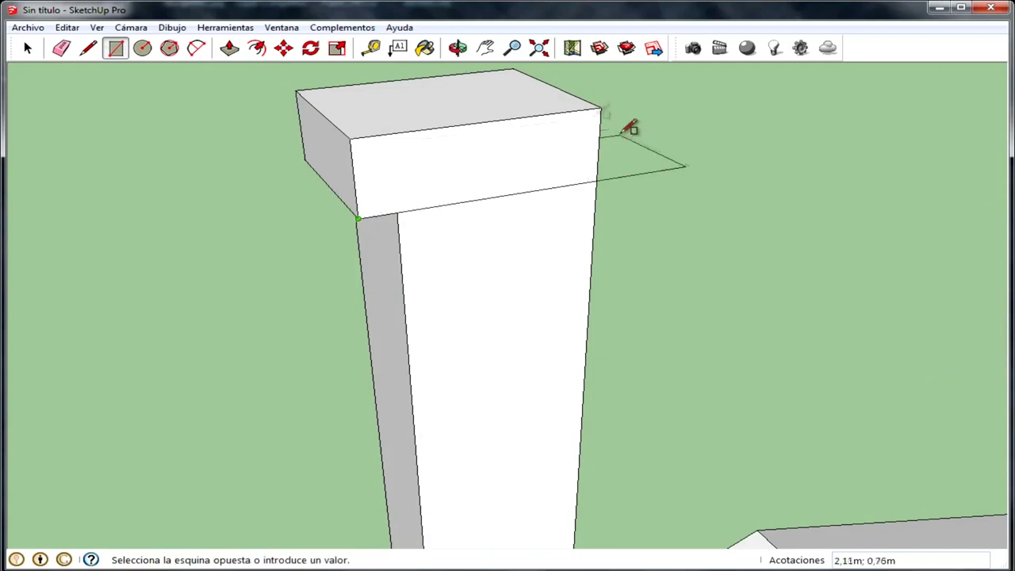
middle_drag(757, 137, 372, 182)
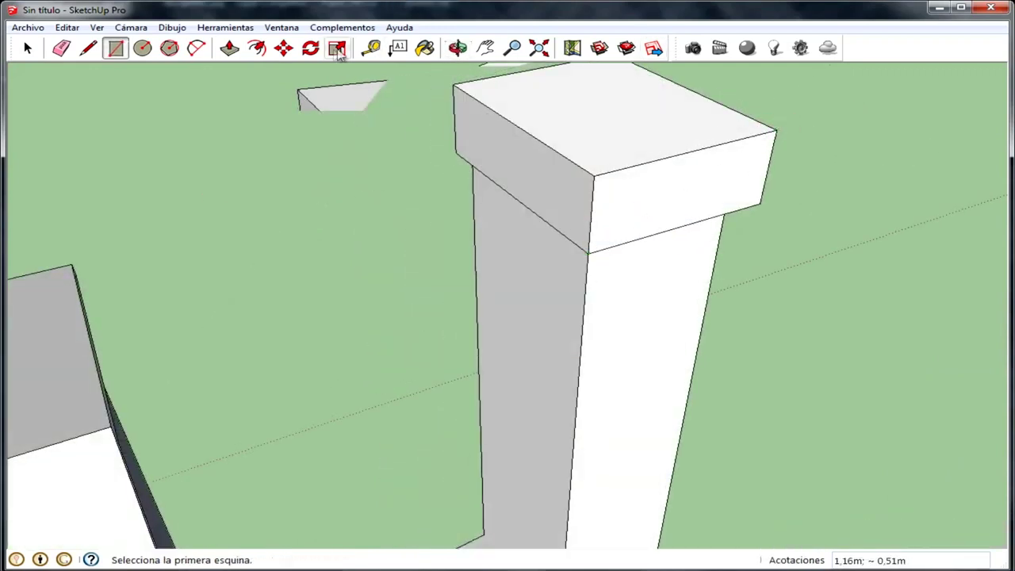
click(235, 50)
click(661, 211)
click(657, 229)
Offset the cap's top face inward to form an inner rectangle
mouse_move(658, 229)
middle_down()
mouse_move(908, 208)
mouse_move(716, 280)
middle_up()
scroll(716, 281, down, 2)
scroll(190, 85, up, 3)
scroll(219, 91, up, 3)
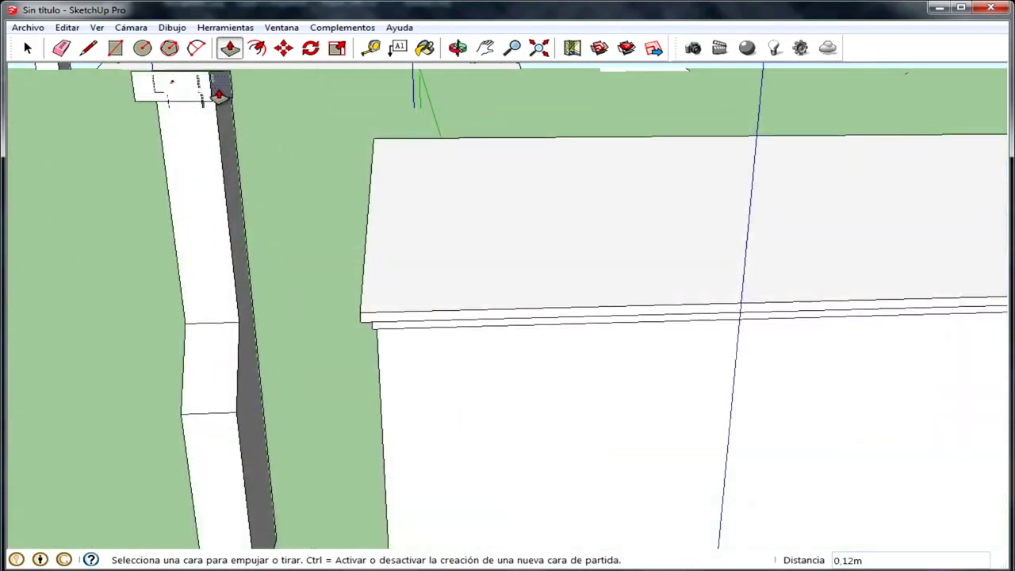
middle_drag(220, 91, 292, 105)
scroll(293, 106, down, 3)
scroll(103, 87, up, 5)
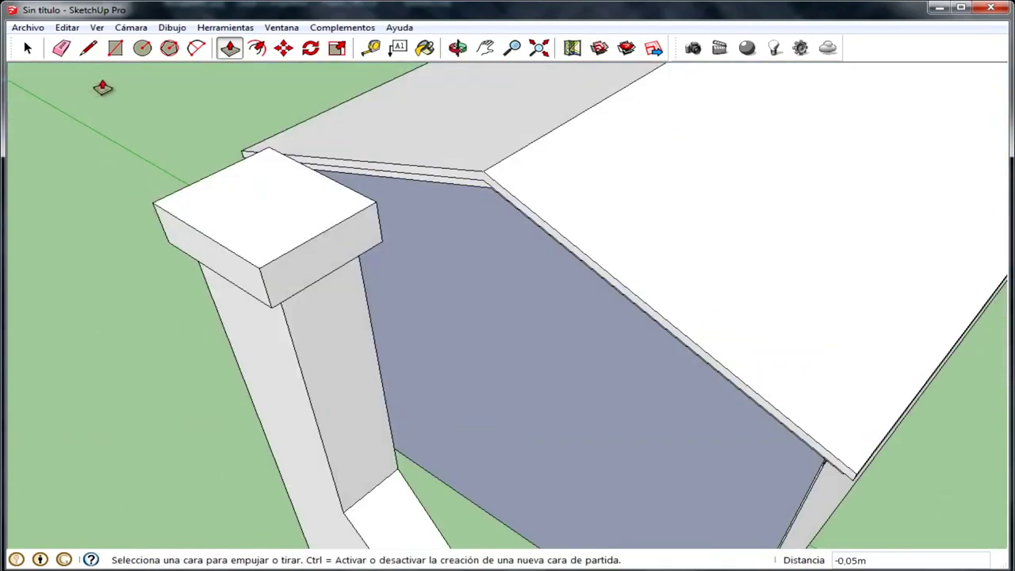
click(257, 49)
click(212, 238)
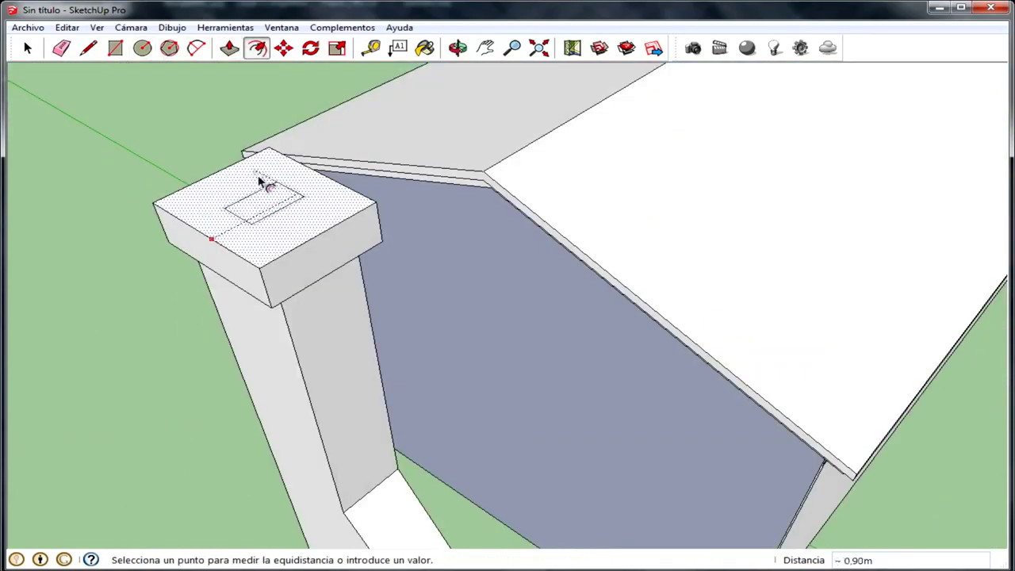
click(264, 181)
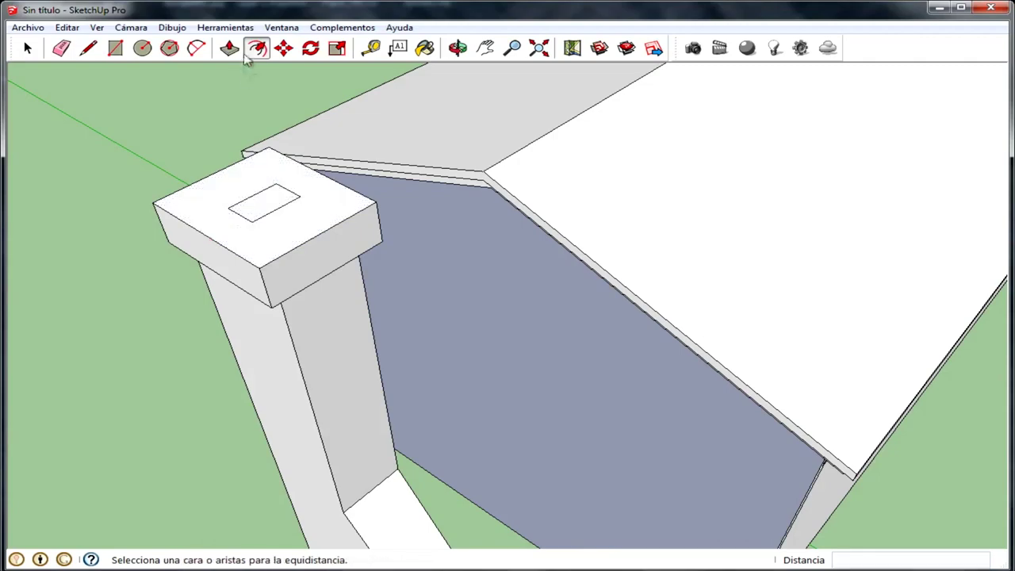
Push the inner rectangle deep down into the cap to form the flue opening
click(229, 47)
mouse_move(356, 519)
middle_down()
mouse_move(267, 325)
mouse_move(383, 503)
mouse_move(293, 414)
mouse_move(463, 385)
middle_up()
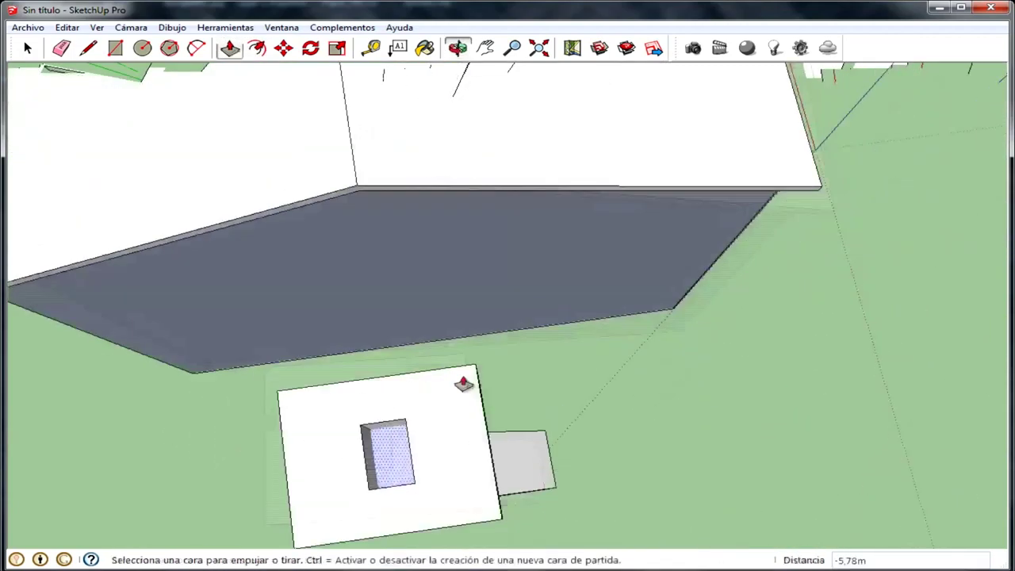
click(29, 49)
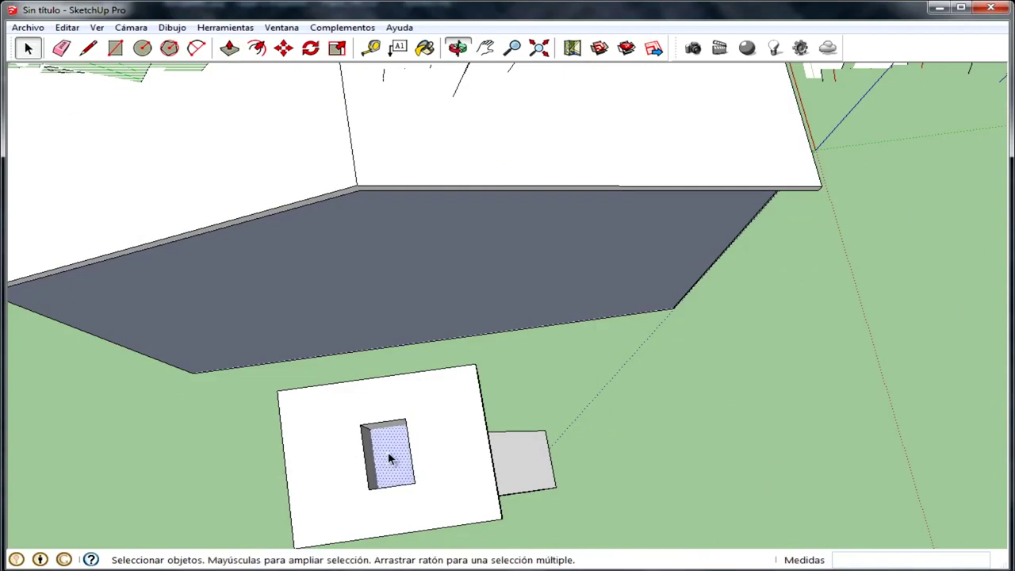
middle_drag(386, 461, 562, 413)
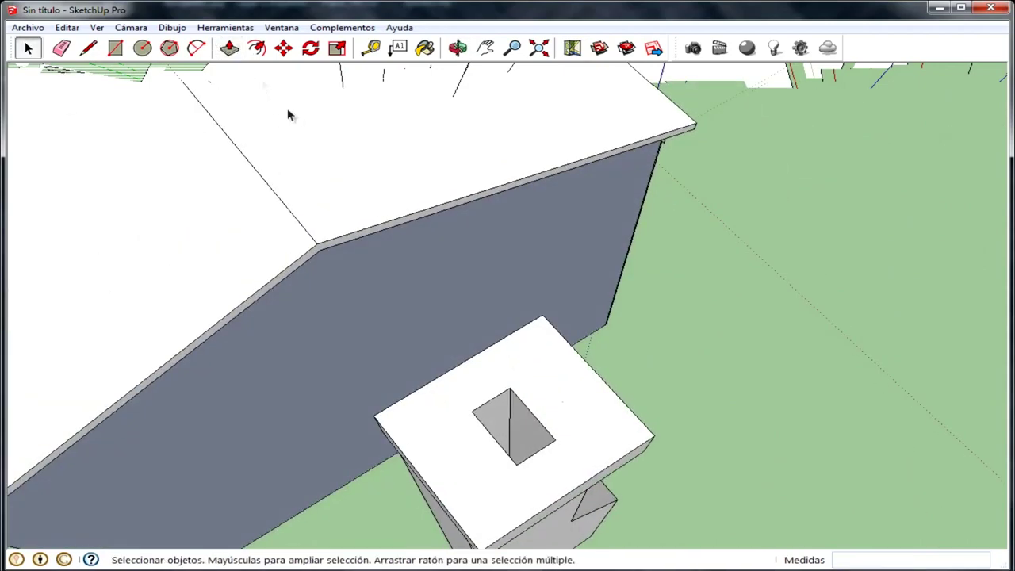
click(229, 50)
mouse_move(544, 408)
middle_down()
mouse_move(465, 433)
mouse_move(374, 407)
middle_up()
drag(374, 407, 361, 419)
middle_drag(354, 419, 482, 442)
drag(482, 441, 489, 440)
mouse_move(489, 440)
middle_down()
mouse_move(437, 403)
mouse_move(424, 373)
middle_up()
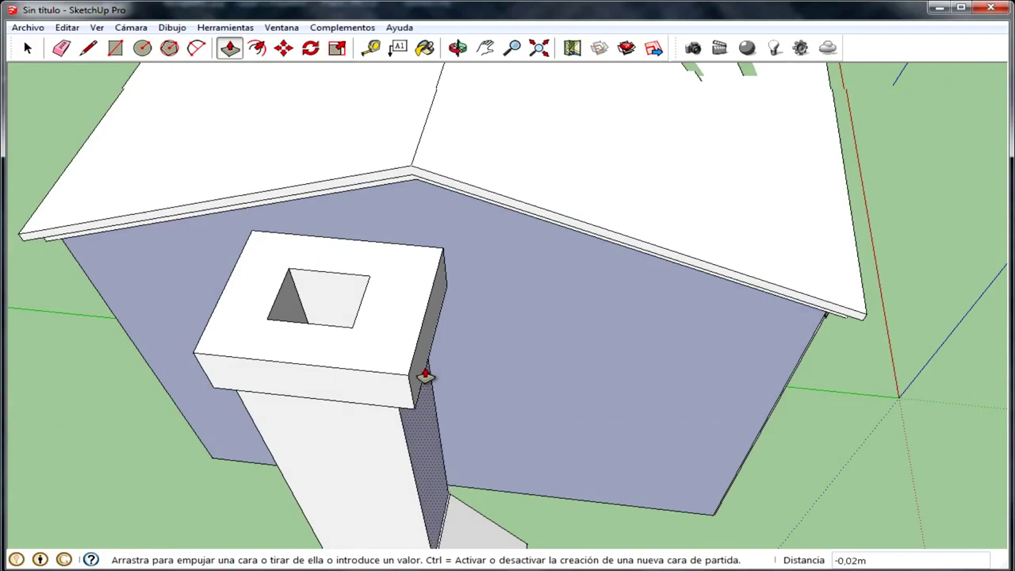
Move the chimney along the red axis until it stands against the house's end wall
mouse_move(412, 369)
middle_down()
mouse_move(417, 410)
mouse_move(385, 278)
mouse_move(521, 414)
mouse_move(267, 387)
mouse_move(295, 401)
mouse_move(297, 428)
mouse_move(420, 385)
mouse_move(288, 414)
middle_up()
key(space)
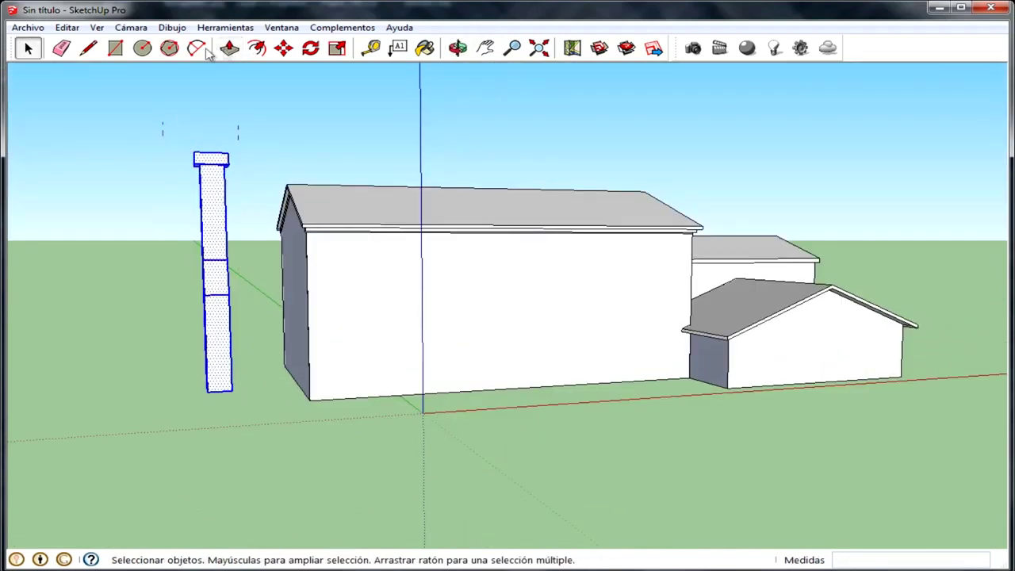
click(283, 49)
scroll(243, 420, up, 3)
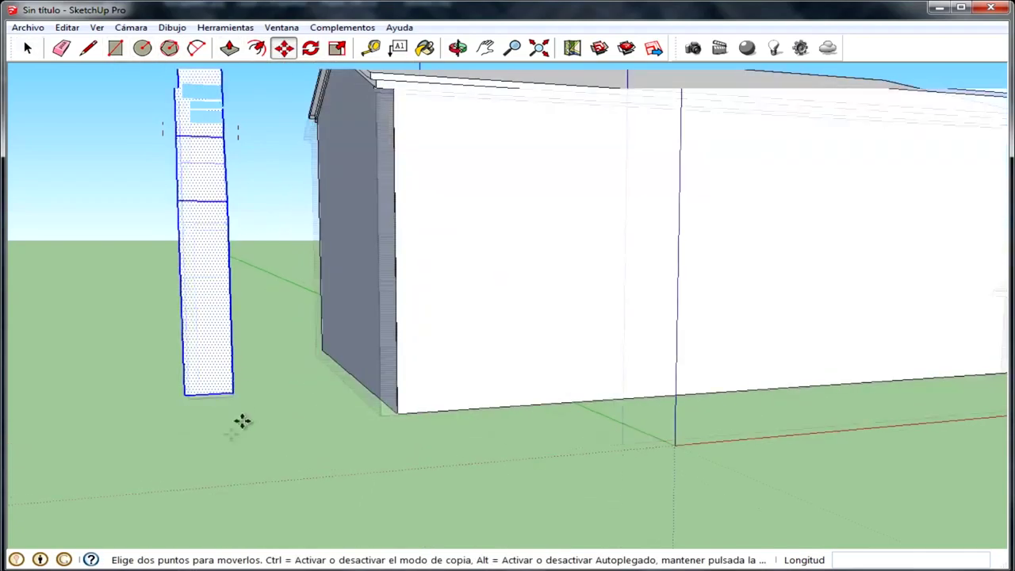
drag(233, 392, 357, 379)
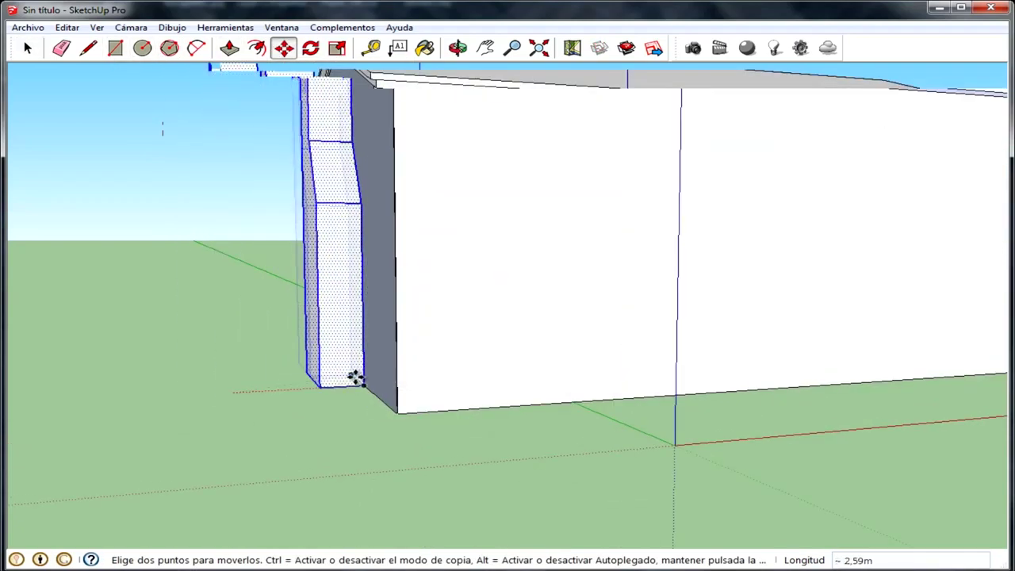
middle_drag(356, 379, 566, 424)
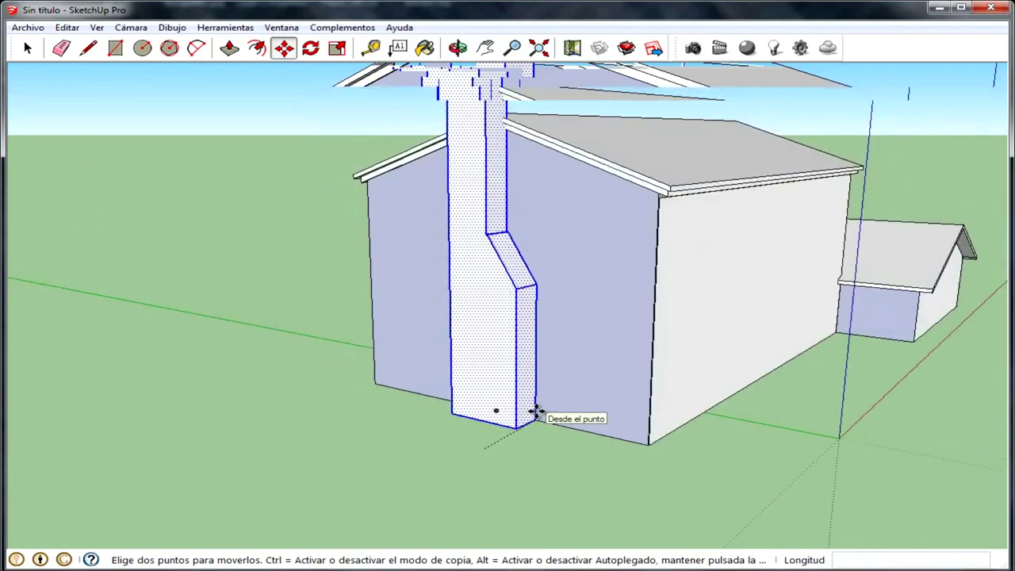
scroll(537, 413, down, 2)
drag(571, 421, 555, 424)
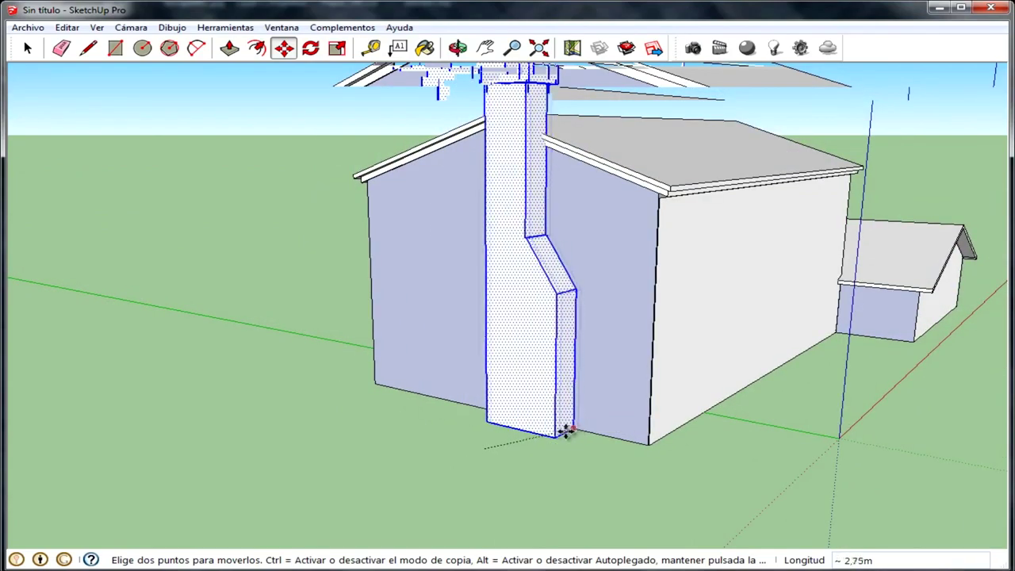
Combine the chimney pillar and cap into a single group with Crear grupo
scroll(340, 324, down, 2)
middle_drag(340, 324, 4, 354)
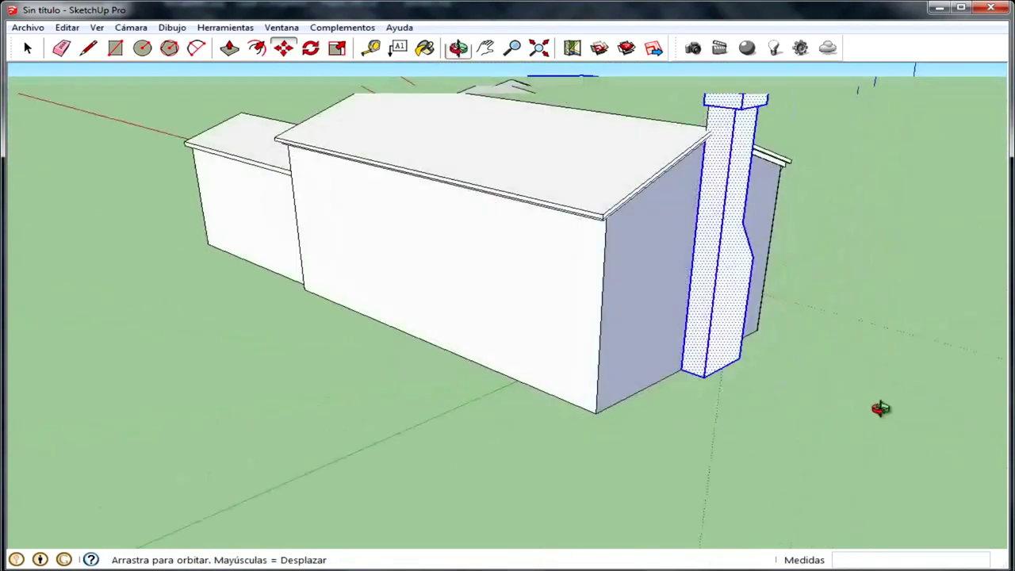
scroll(192, 265, down, 2)
scroll(202, 199, up, 1)
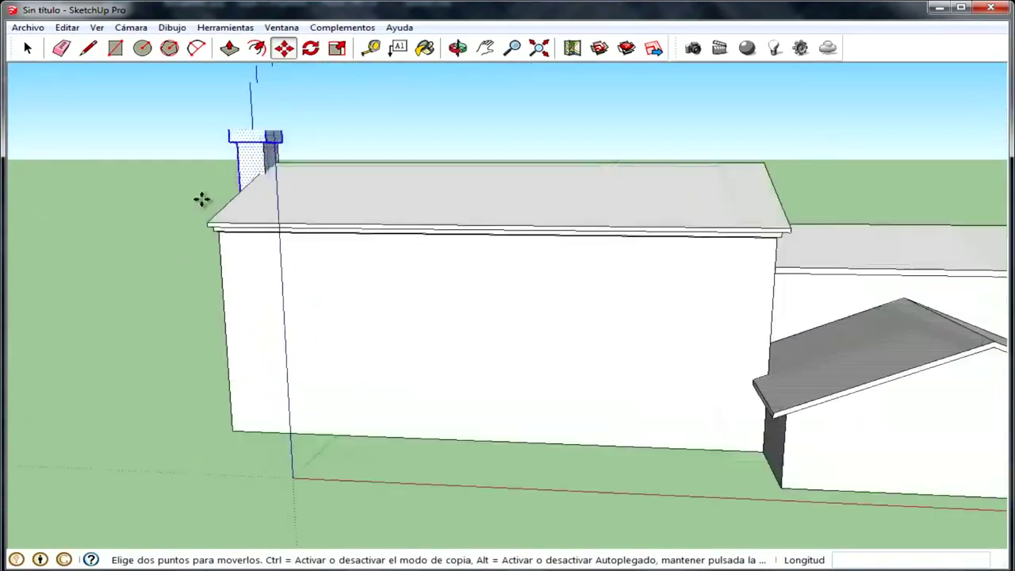
middle_drag(201, 199, 313, 294)
scroll(242, 215, up, 2)
scroll(242, 215, up, 1)
right_click(247, 220)
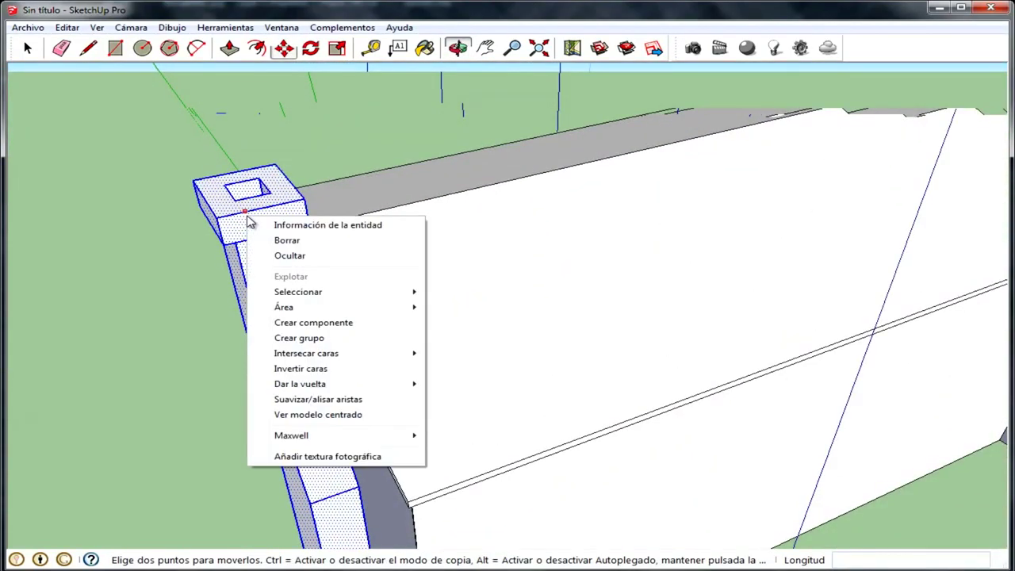
click(333, 340)
scroll(371, 272, down, 1)
scroll(372, 272, down, 2)
key(space)
scroll(392, 260, down, 2)
scroll(695, 336, down, 1)
mouse_move(695, 336)
middle_down()
mouse_move(785, 100)
mouse_move(735, 211)
mouse_move(566, 265)
mouse_move(341, 293)
mouse_move(517, 61)
middle_up()
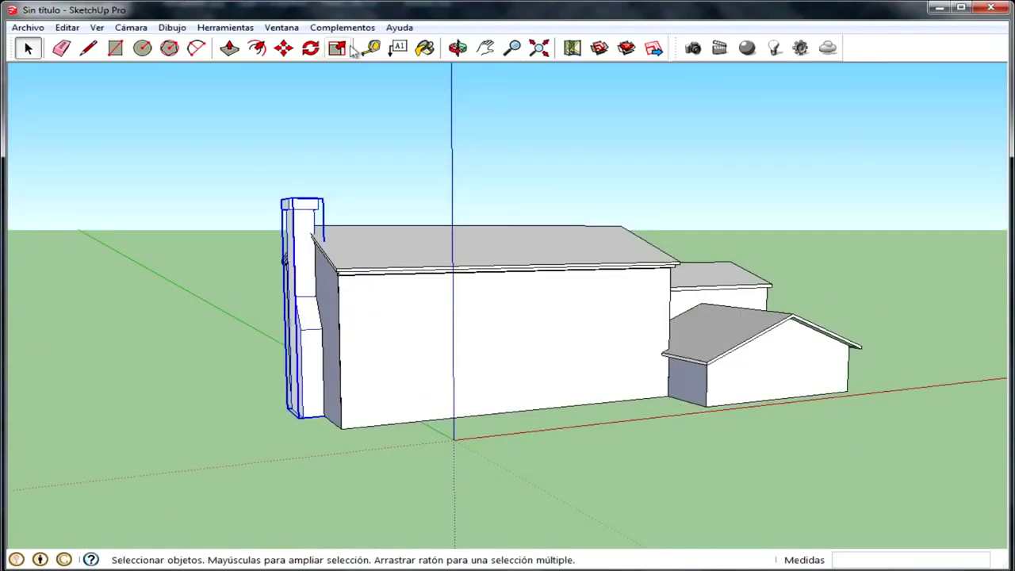
Outline a large garage door rectangle on the garage front and start pushing it 0,20 m inward
click(116, 48)
mouse_move(646, 328)
middle_down()
mouse_move(770, 441)
mouse_move(661, 411)
middle_up()
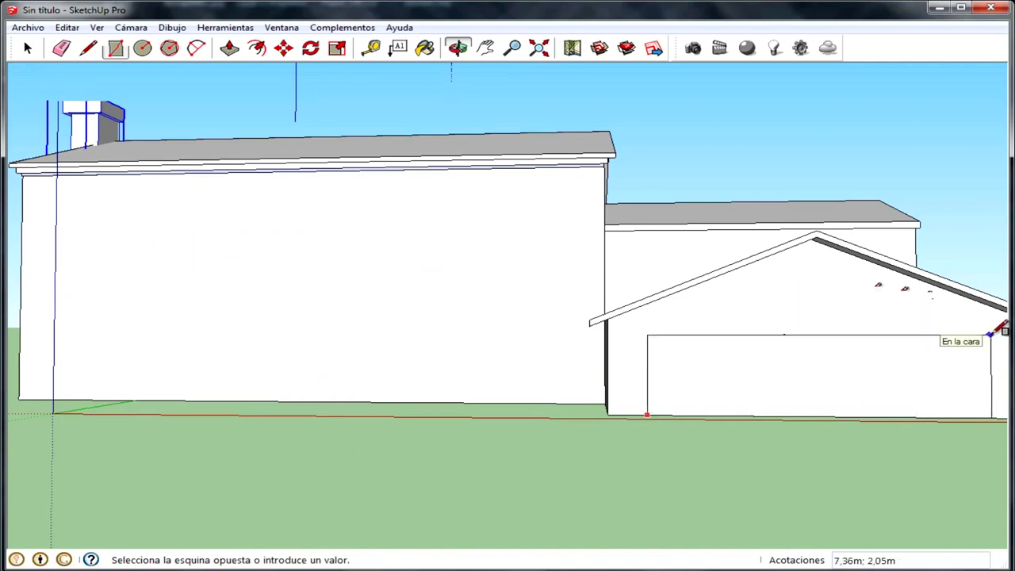
middle_drag(936, 333, 883, 335)
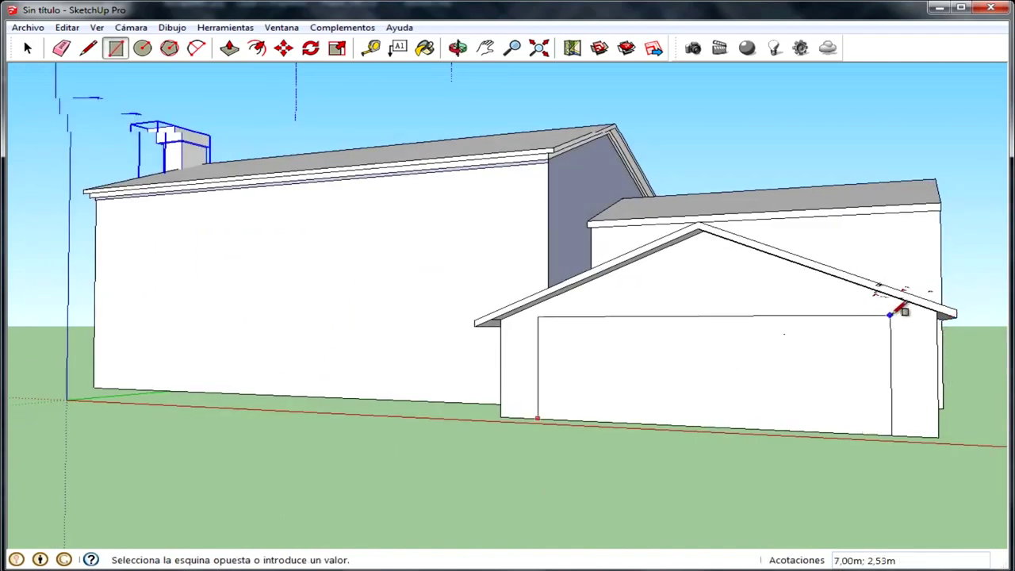
click(229, 47)
middle_drag(671, 374, 455, 423)
click(451, 423)
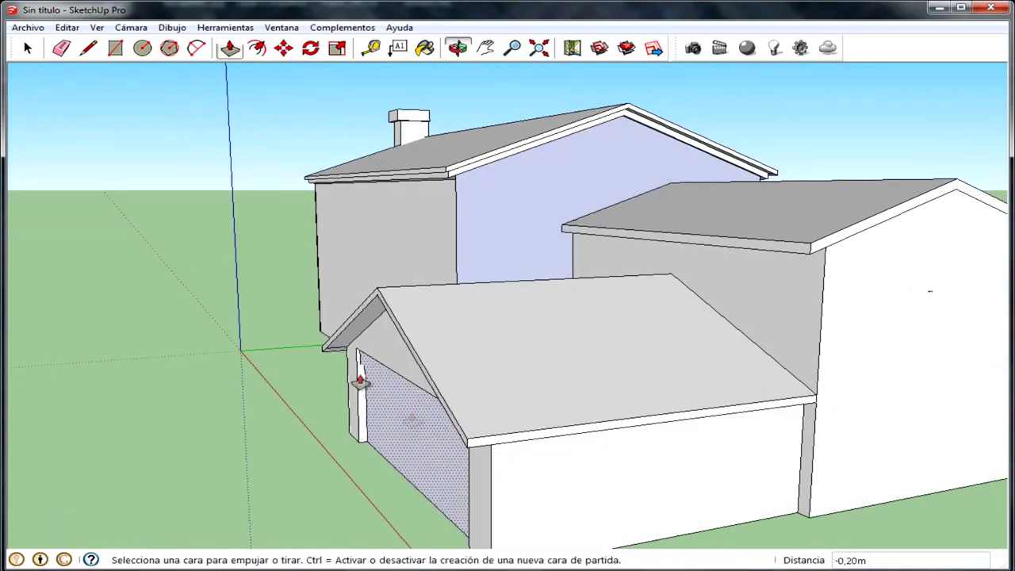
Push in the narrow face beside the door and recess the garage door face
scroll(359, 380, up, 2)
click(364, 385)
click(371, 387)
mouse_move(380, 380)
middle_down()
mouse_move(468, 357)
mouse_move(956, 372)
middle_up()
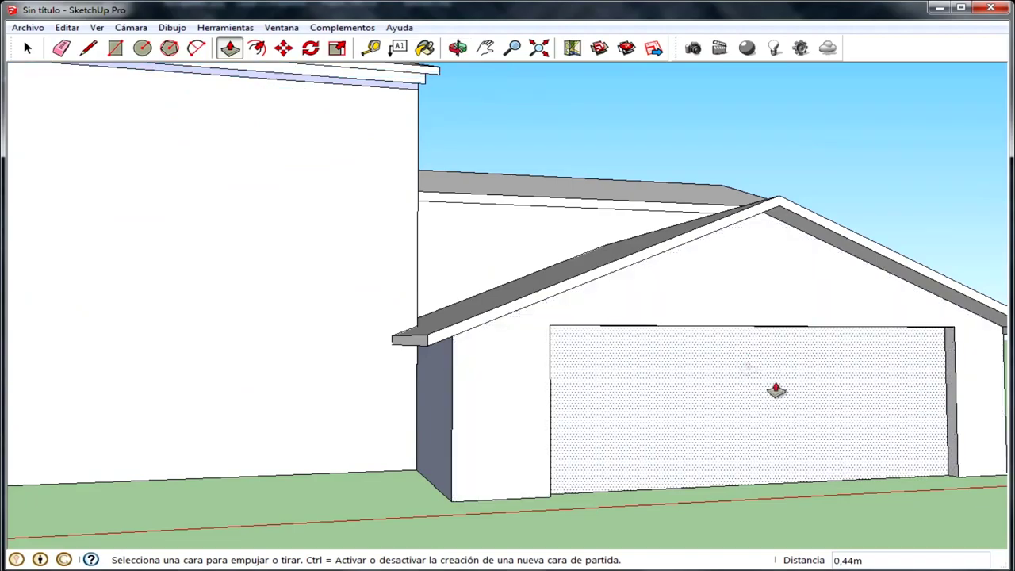
scroll(804, 399, up, 1)
click(804, 399)
click(804, 400)
mouse_move(804, 400)
middle_down()
mouse_move(797, 235)
mouse_move(725, 269)
mouse_move(725, 286)
middle_up()
Draw a small window rectangle on the garage gable above the door
mouse_move(248, 113)
middle_down()
mouse_move(740, 324)
mouse_move(444, 302)
middle_up()
scroll(443, 233, up, 2)
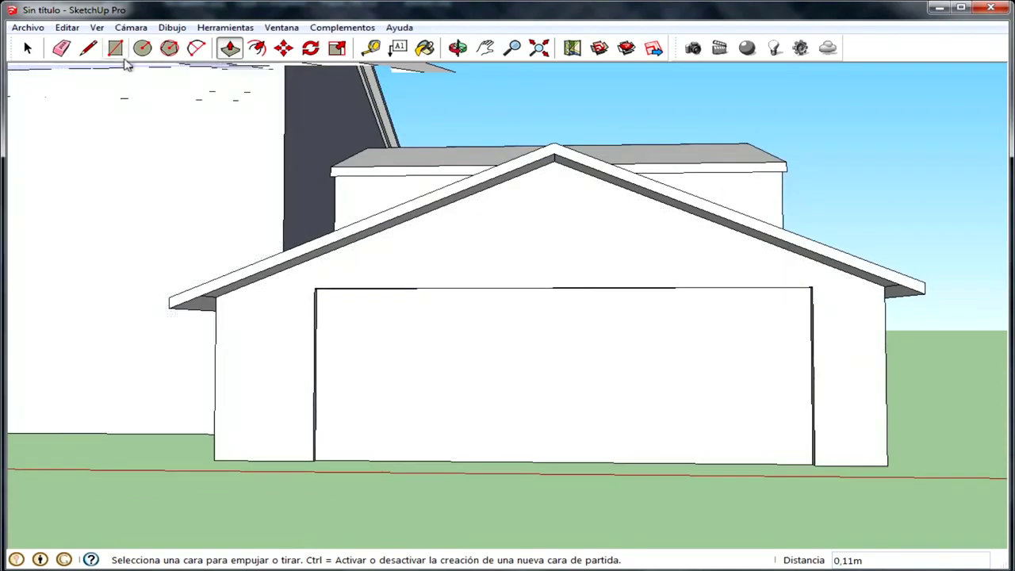
key(r)
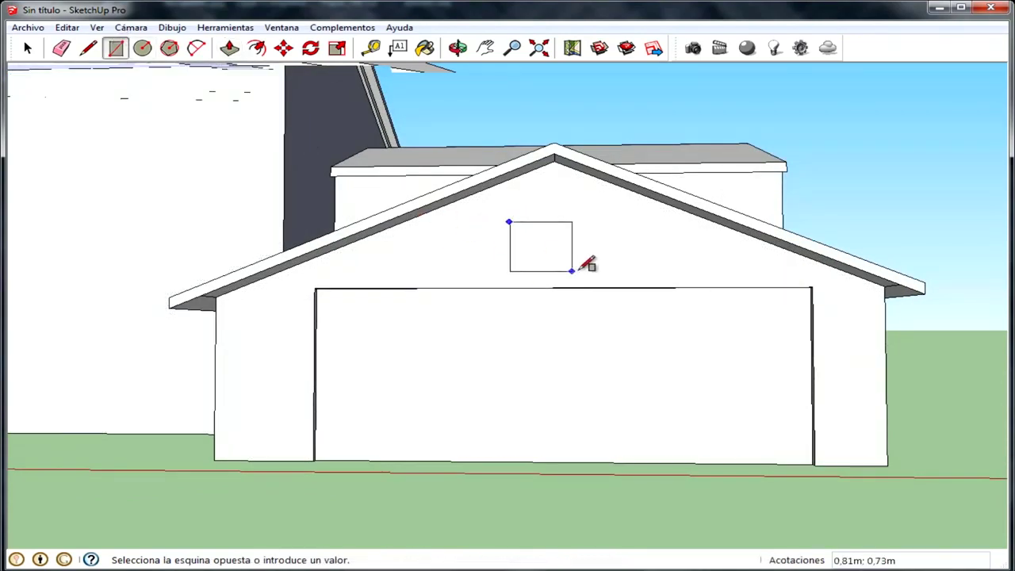
click(230, 47)
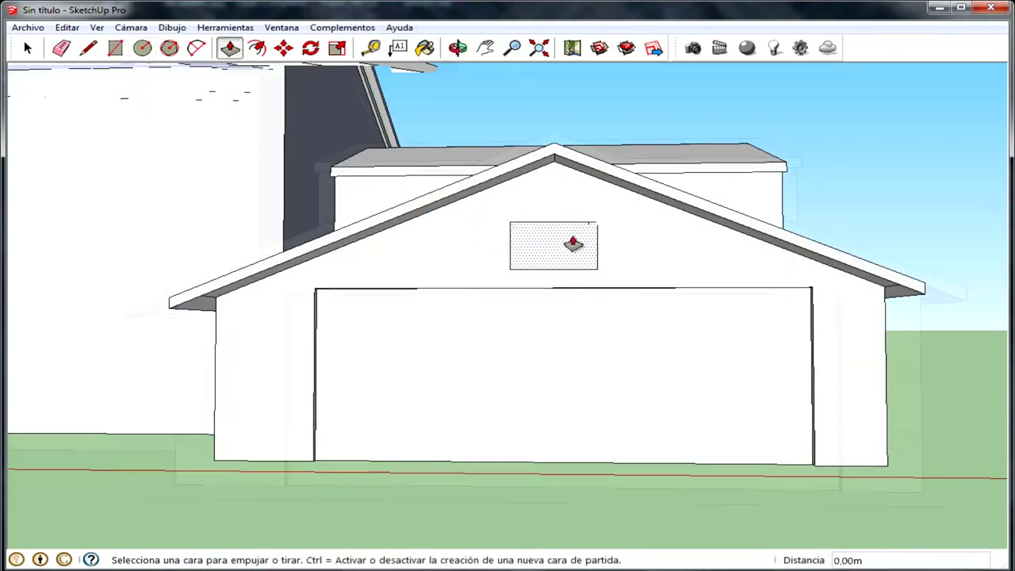
scroll(539, 236, up, 2)
click(544, 240)
Recess the small gable window 0.28 m into the wall
middle_drag(544, 240, 392, 272)
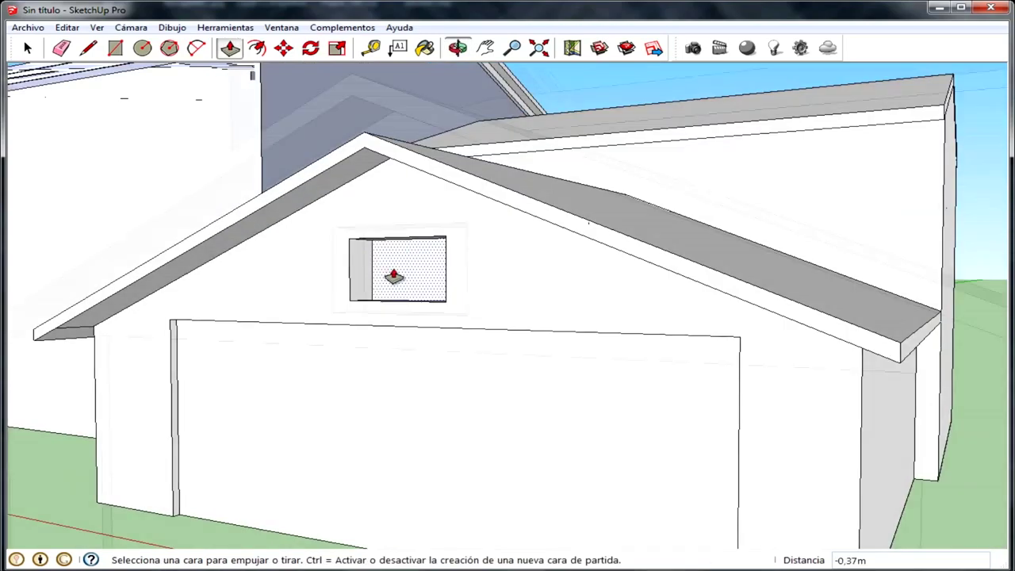
scroll(376, 277, up, 2)
click(363, 284)
scroll(344, 222, up, 1)
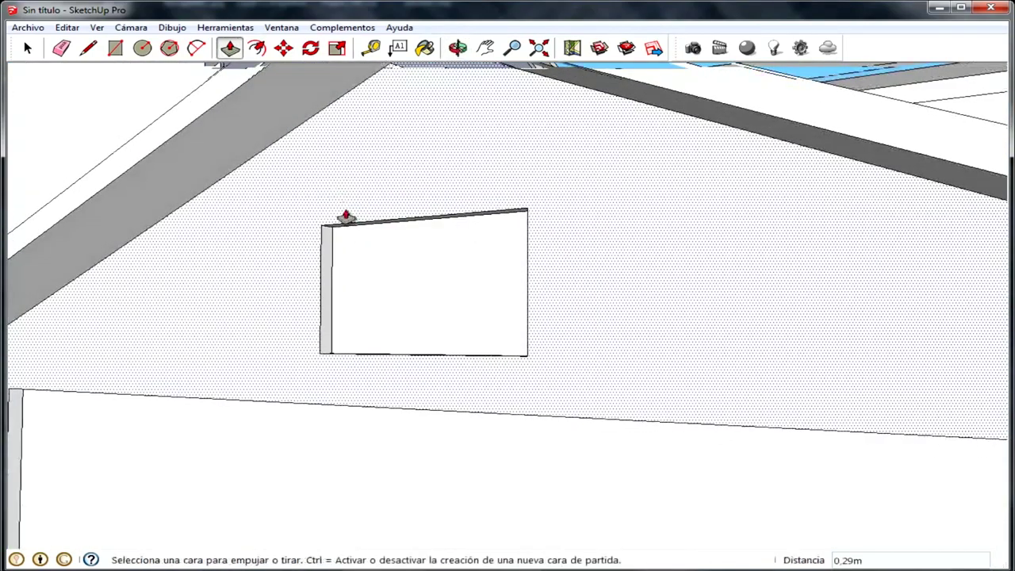
scroll(327, 287, up, 1)
drag(327, 287, 363, 369)
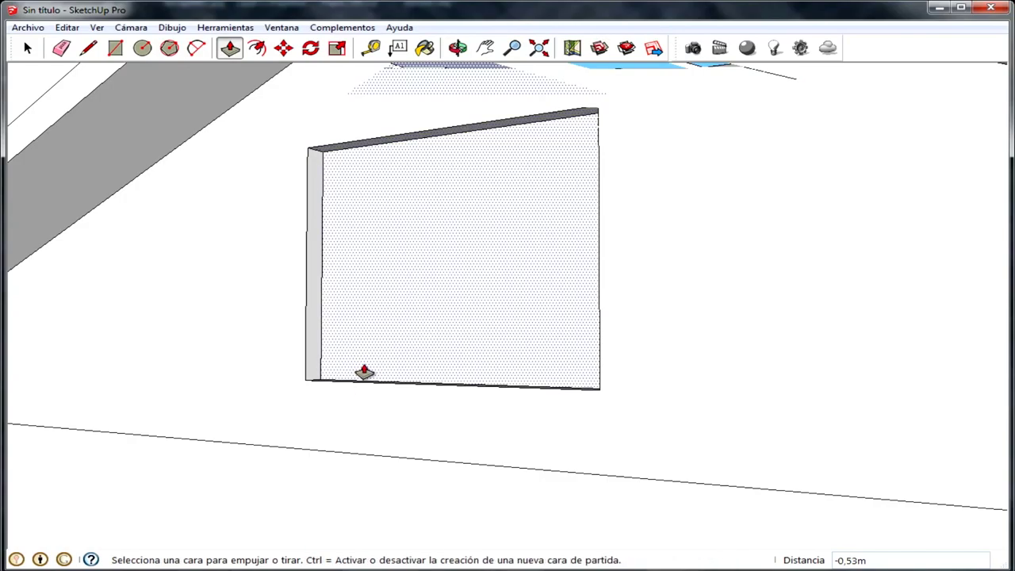
middle_drag(363, 369, 374, 428)
click(379, 383)
click(362, 310)
scroll(424, 308, down, 2)
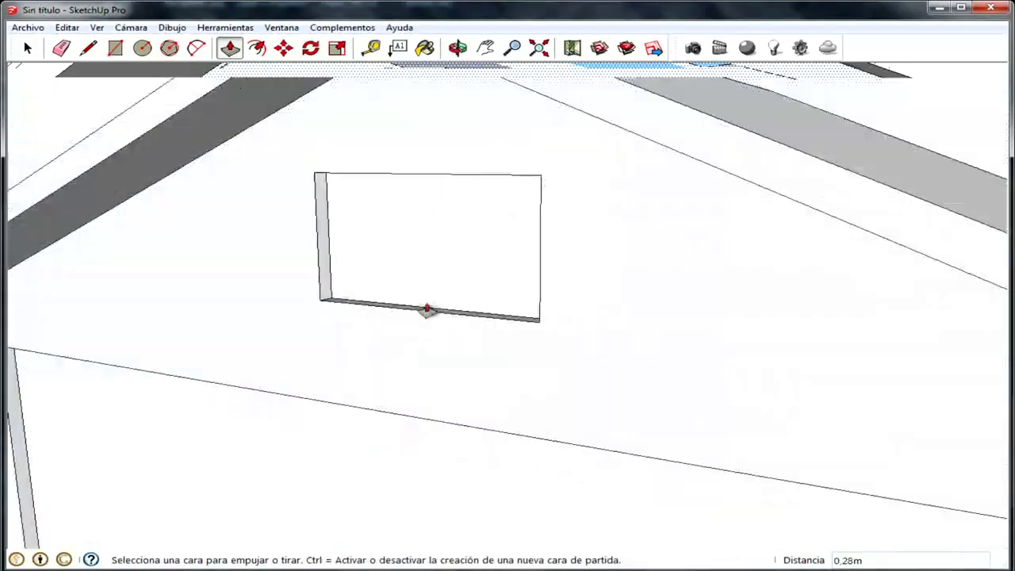
scroll(460, 310, down, 3)
Turn to the house's long wall to start outlining window rectangles there
middle_drag(630, 278, 718, 325)
scroll(766, 385, down, 1)
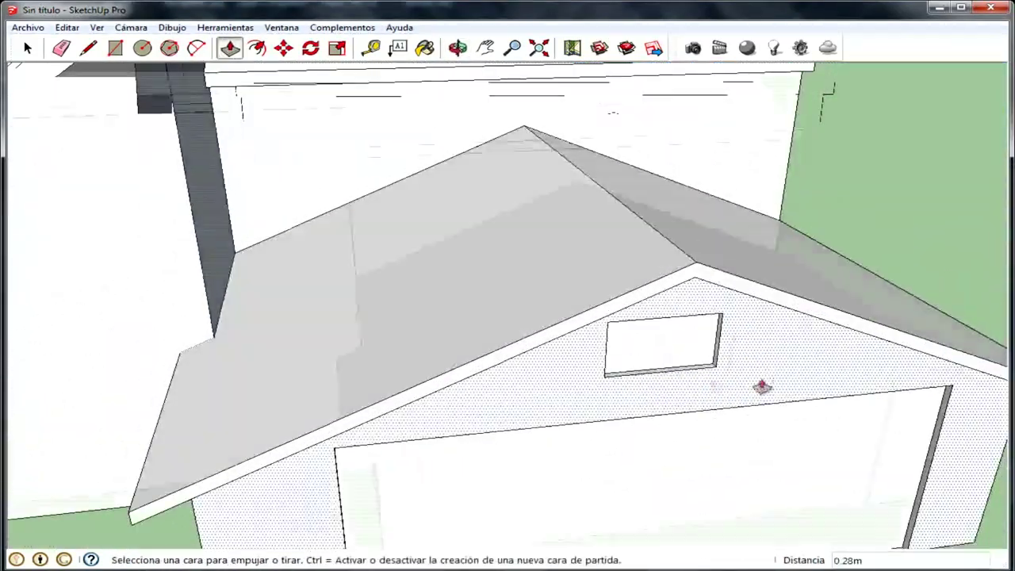
scroll(655, 389, down, 3)
mouse_move(655, 389)
middle_down()
mouse_move(777, 234)
mouse_move(720, 325)
middle_up()
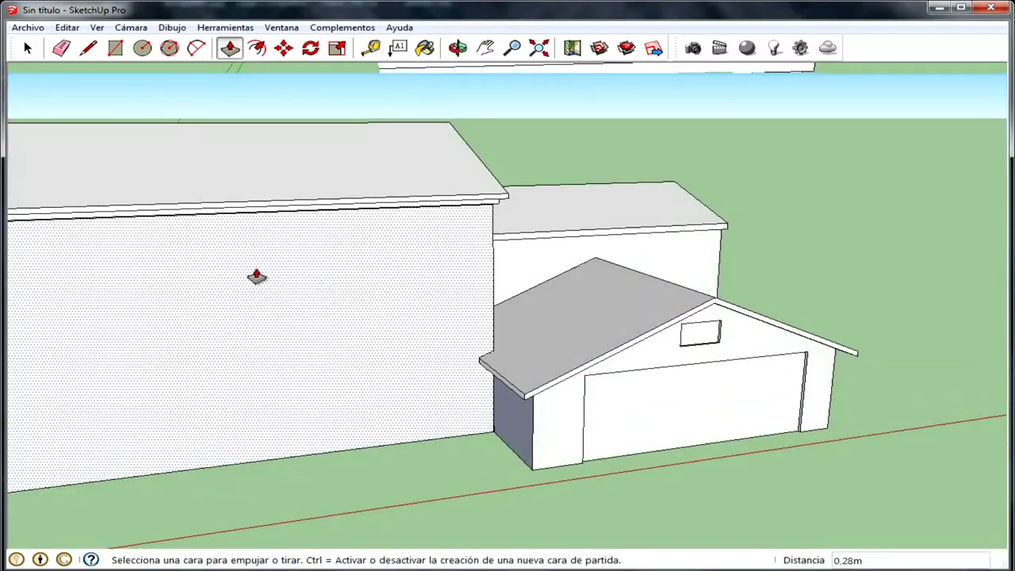
scroll(254, 277, down, 2)
scroll(68, 249, down, 2)
mouse_move(161, 249)
middle_down()
mouse_move(376, 240)
mouse_move(181, 294)
middle_up()
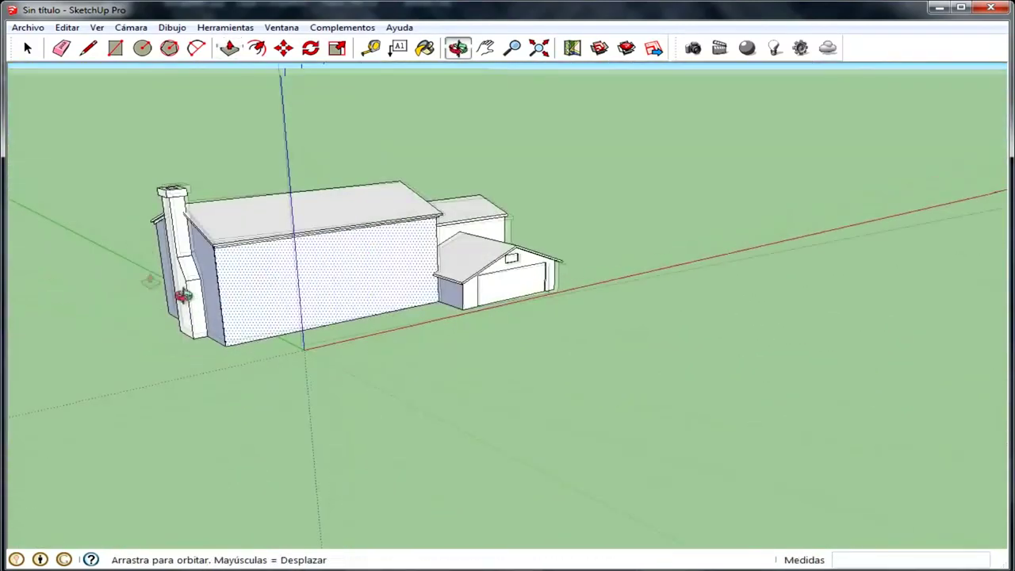
scroll(155, 133, up, 2)
click(113, 49)
scroll(491, 199, up, 3)
mouse_move(491, 199)
middle_down()
mouse_move(340, 158)
mouse_move(261, 182)
mouse_move(181, 231)
mouse_move(93, 193)
middle_up()
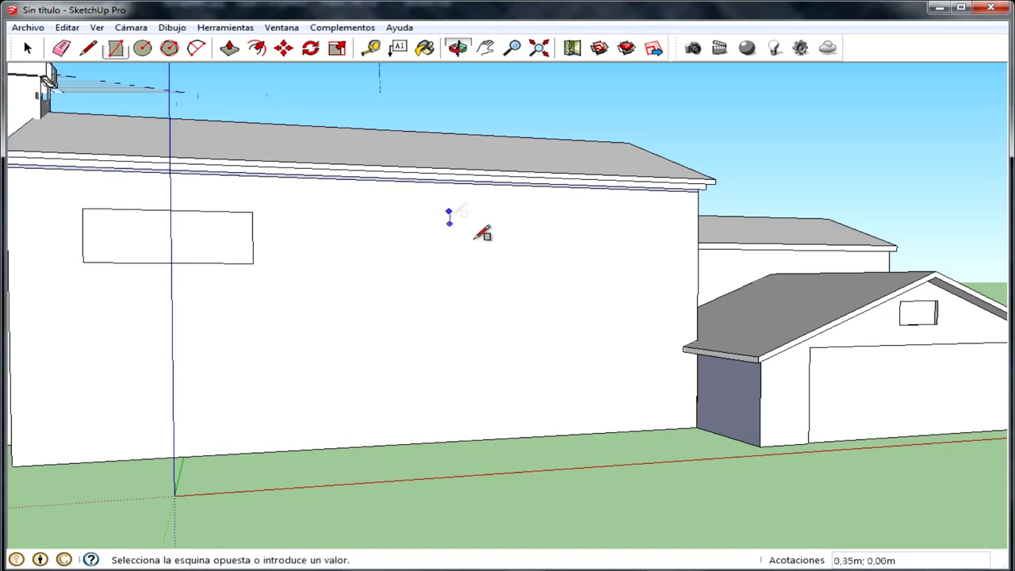
Finish the second window rectangle on the long wall of the main house
click(596, 259)
middle_drag(596, 260, 440, 277)
scroll(389, 254, down, 3)
middle_drag(390, 254, 385, 290)
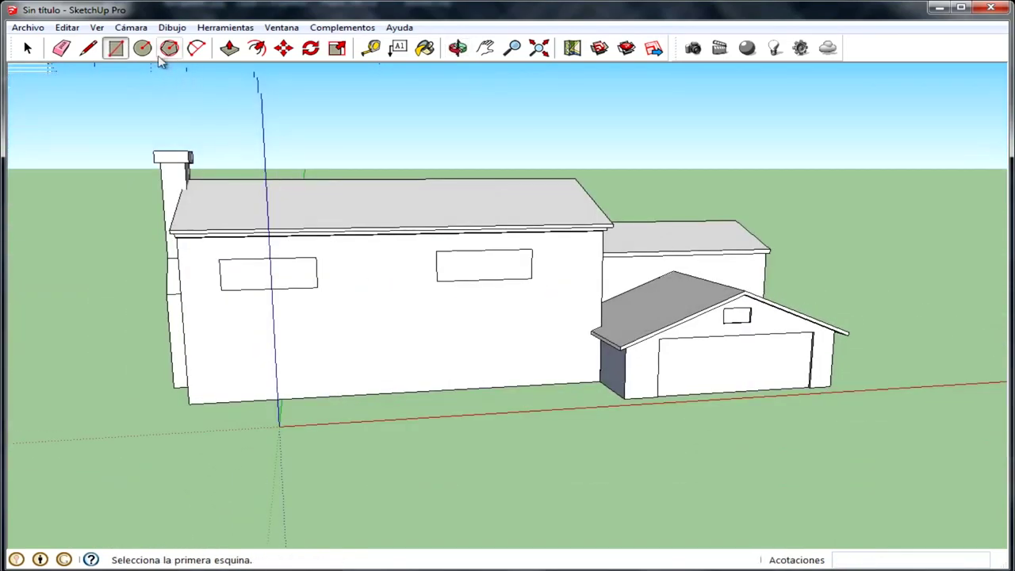
Push the left and right window faces inward with Push/Pull to recess them
click(229, 48)
middle_drag(321, 270, 323, 274)
scroll(238, 269, up, 3)
mouse_move(238, 270)
middle_down()
mouse_move(320, 261)
mouse_move(253, 275)
middle_up()
click(254, 275)
click(766, 333)
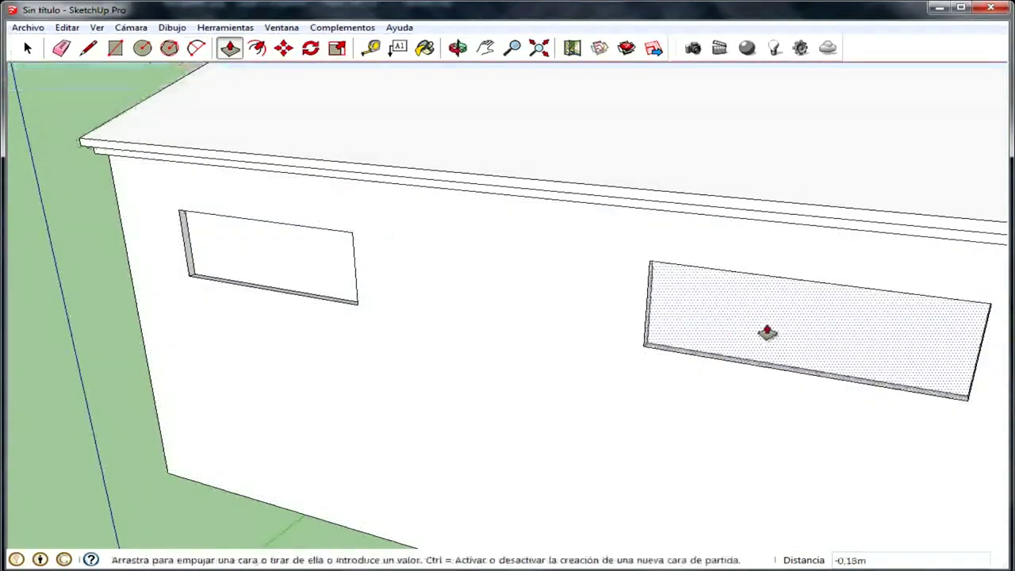
middle_drag(426, 340, 691, 290)
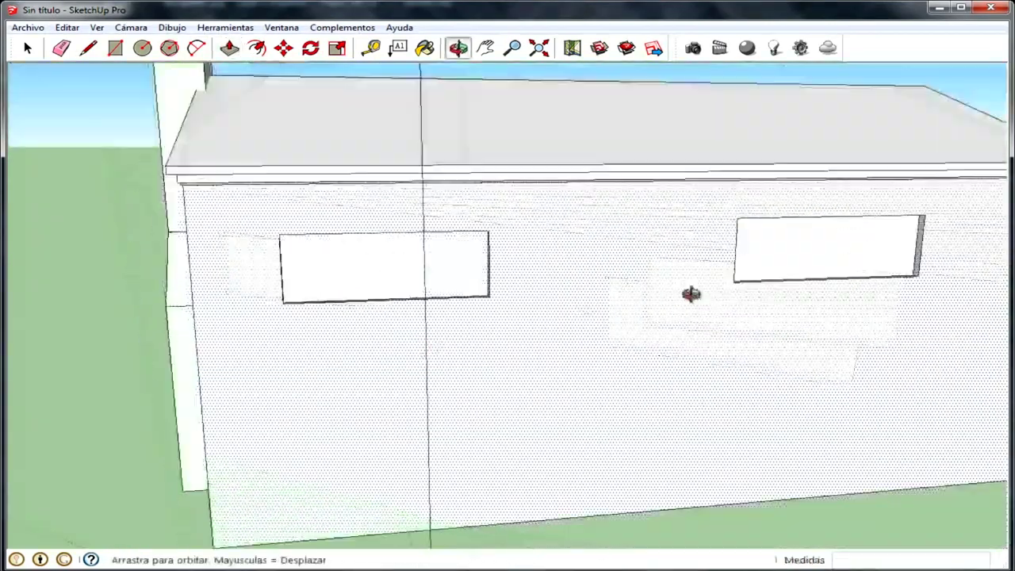
scroll(745, 355, down, 5)
middle_drag(746, 356, 587, 361)
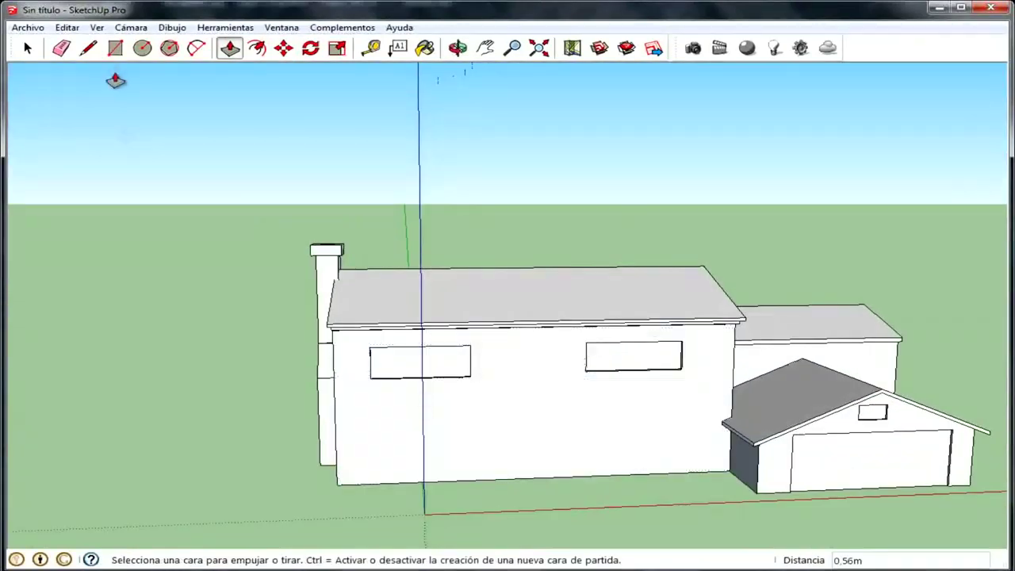
Draw a rectangle at the base of the long wall and raise it into a front step
click(115, 47)
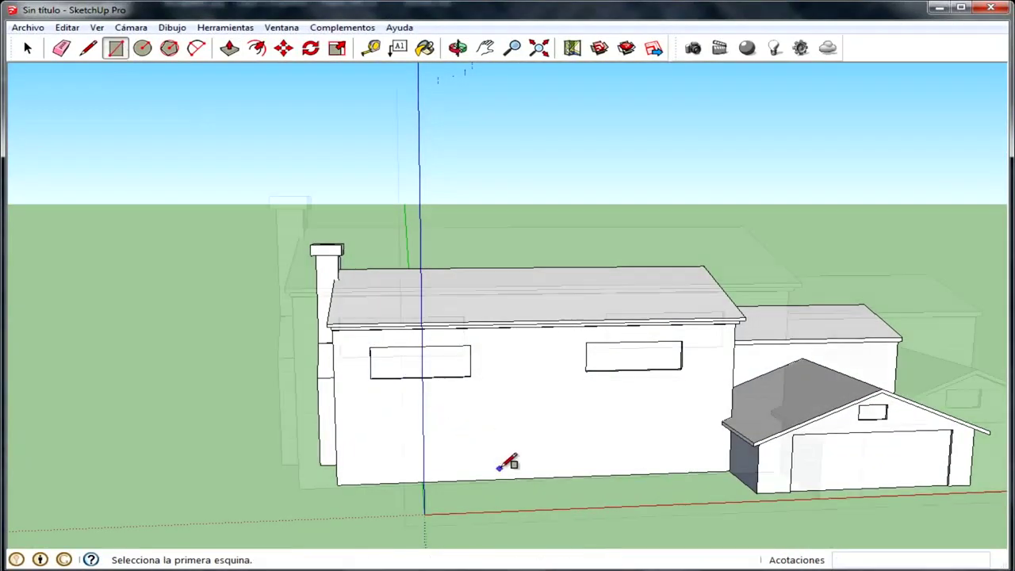
scroll(507, 464, up, 2)
scroll(517, 476, up, 1)
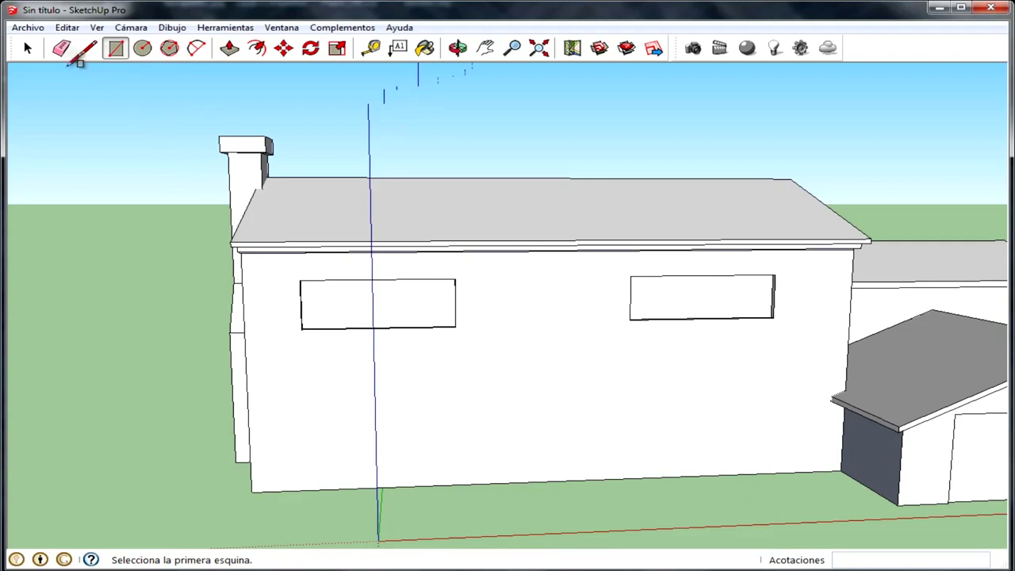
click(517, 481)
click(596, 472)
click(230, 48)
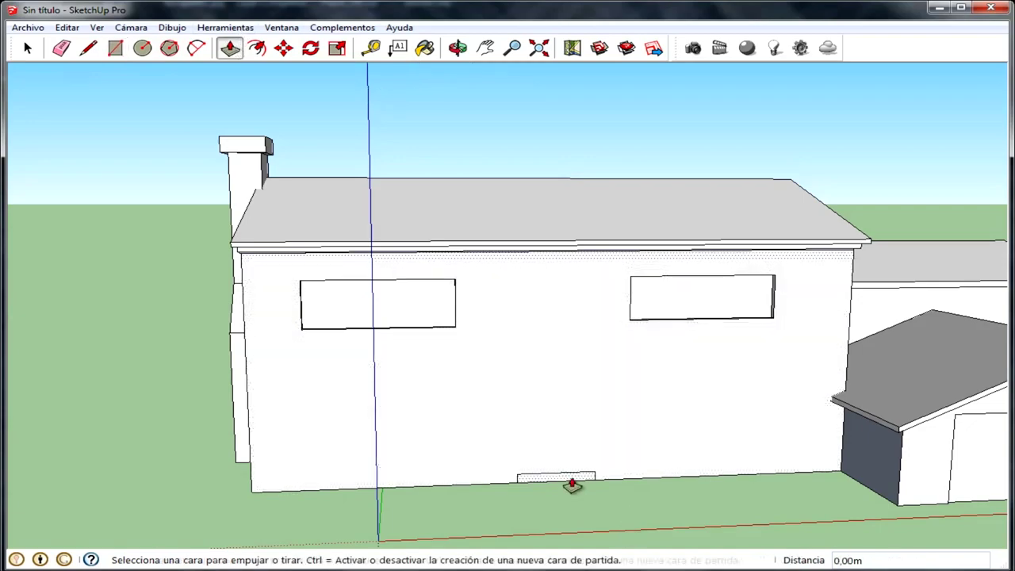
click(575, 481)
click(578, 499)
scroll(555, 476, up, 3)
scroll(449, 322, up, 3)
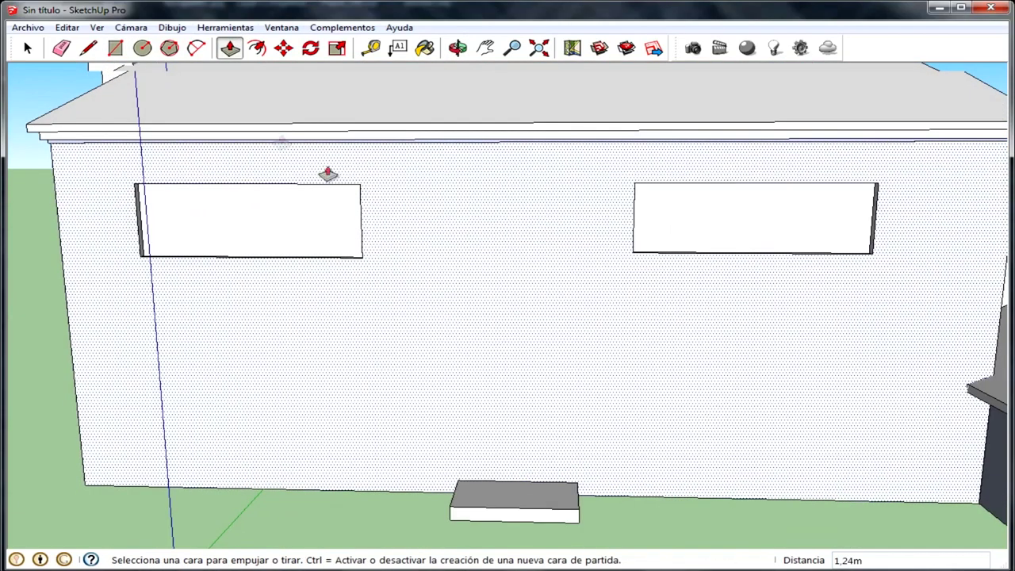
Draw a door rectangle above the step, cap it with an arc, and delete the chord
key(r)
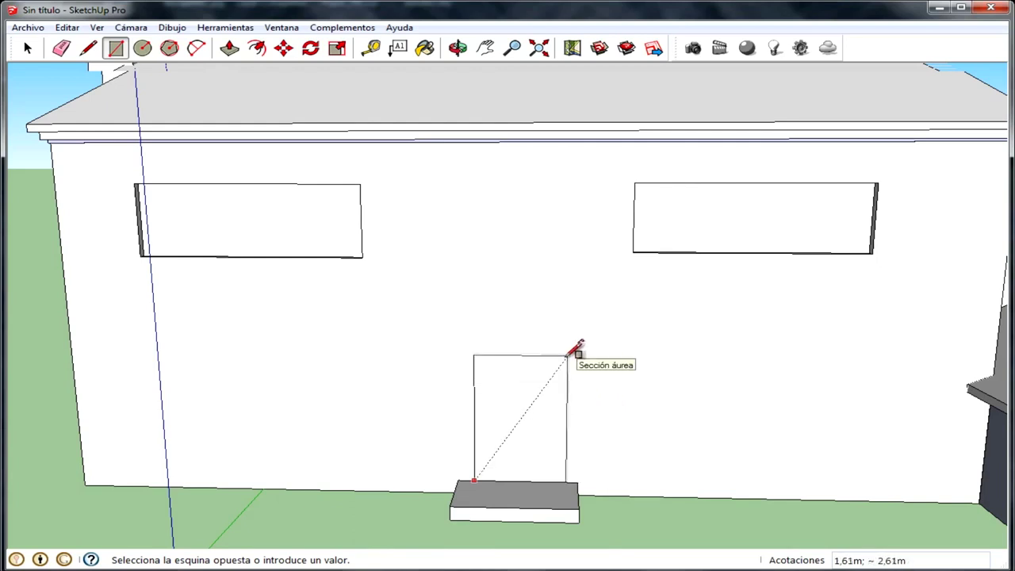
click(567, 356)
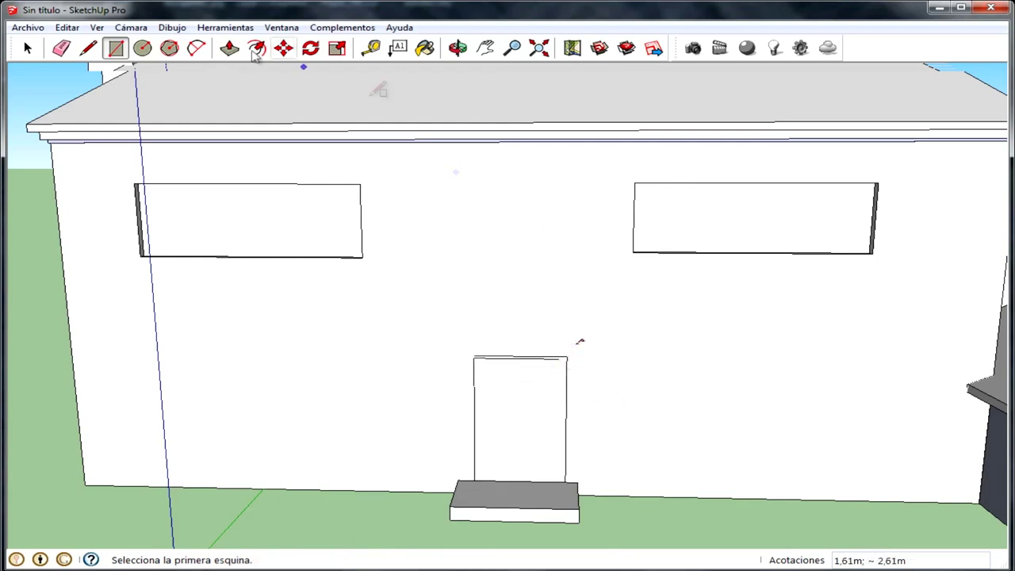
click(196, 48)
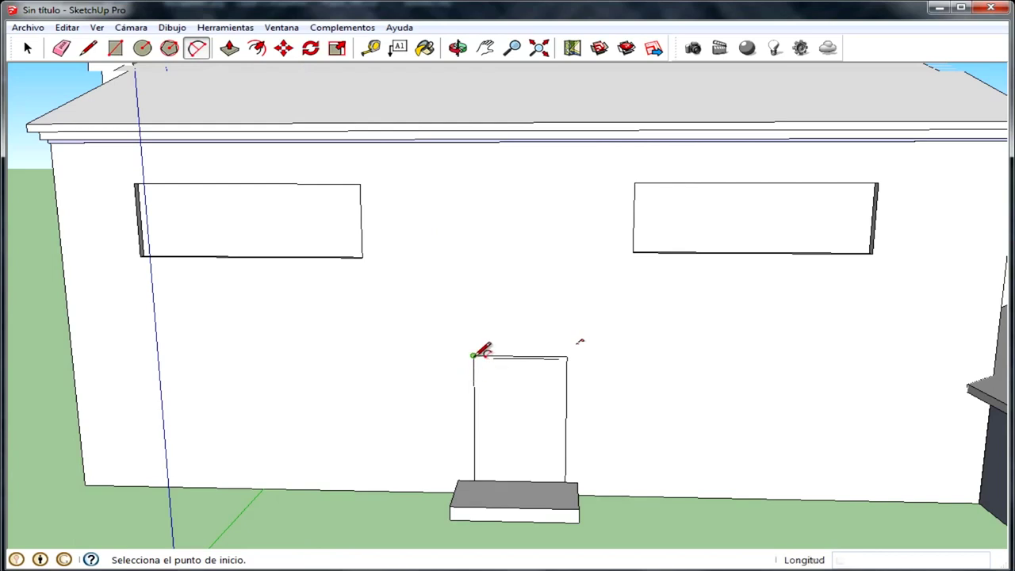
click(567, 356)
click(538, 318)
key(space)
click(535, 357)
key(Delete)
click(258, 49)
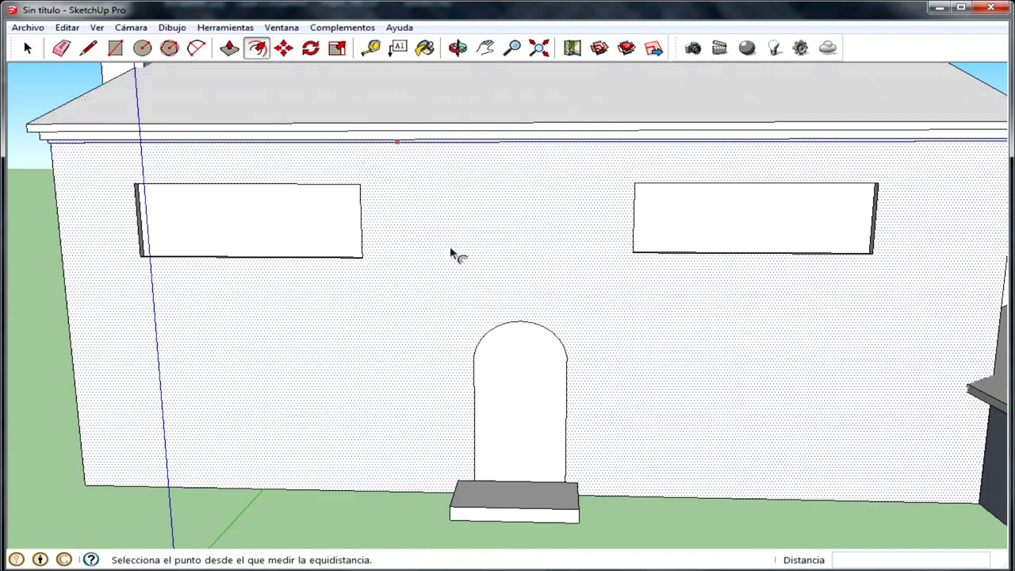
Offset the arched door outline to create a frame border
click(473, 379)
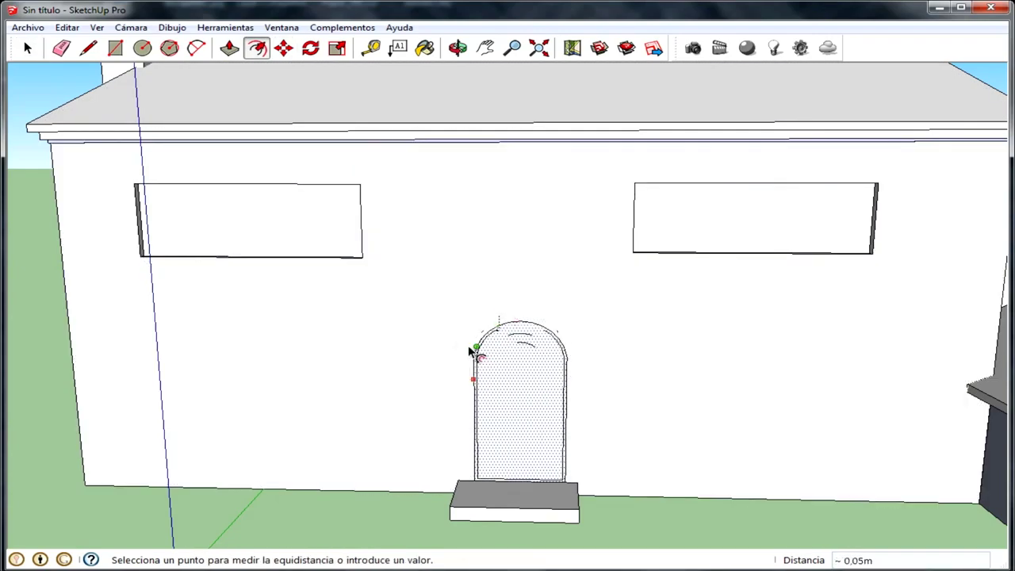
scroll(465, 351, up, 2)
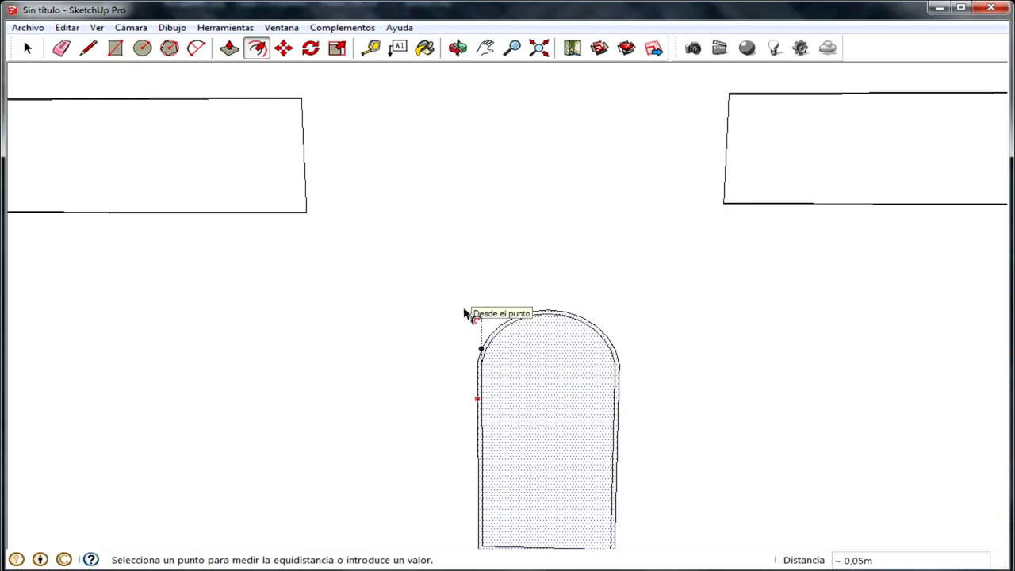
scroll(462, 314, down, 5)
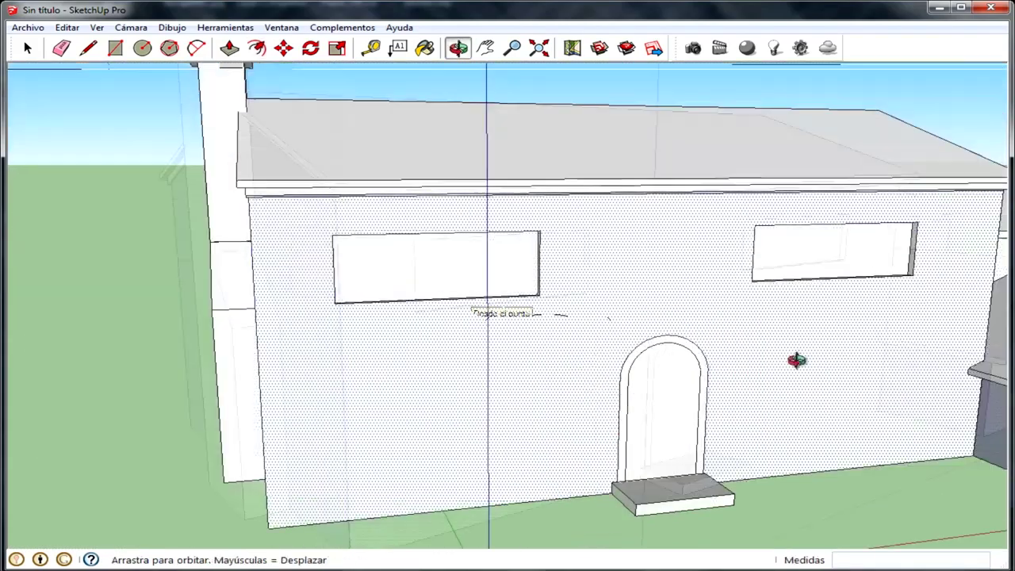
middle_drag(883, 407, 793, 369)
Push the arched door face into the wall
click(229, 48)
scroll(625, 394, up, 3)
click(627, 394)
scroll(587, 373, up, 2)
scroll(587, 373, up, 2)
Pull the arch frame out about 0.13 m and set its depth
click(585, 381)
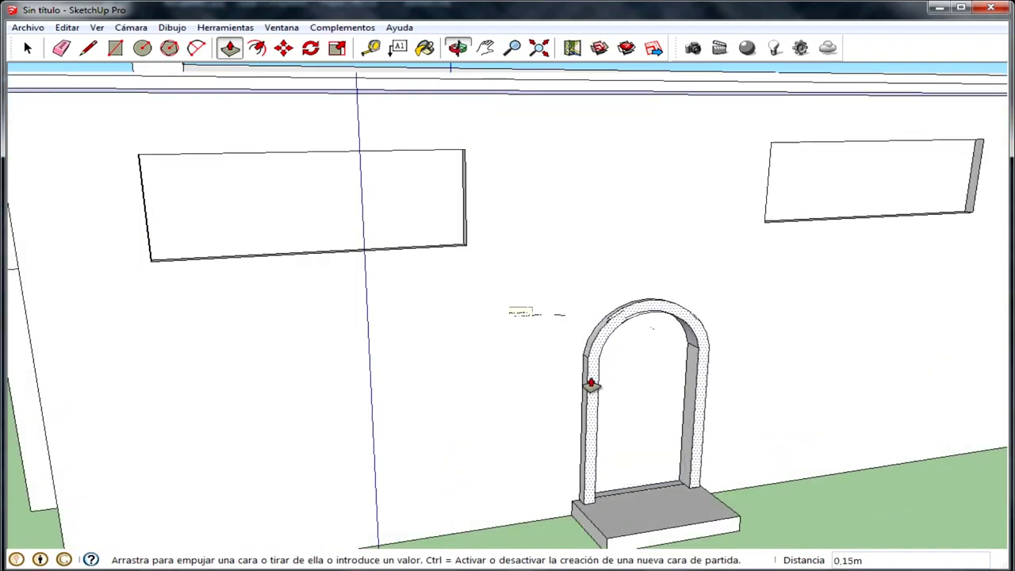
click(588, 382)
scroll(714, 377, down, 3)
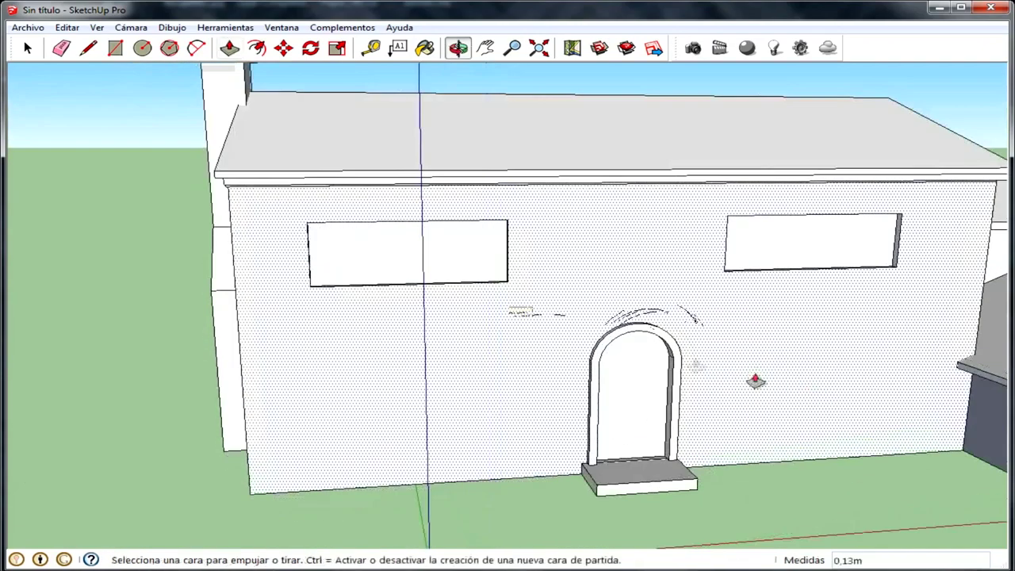
scroll(693, 353, up, 3)
scroll(650, 401, up, 2)
click(638, 403)
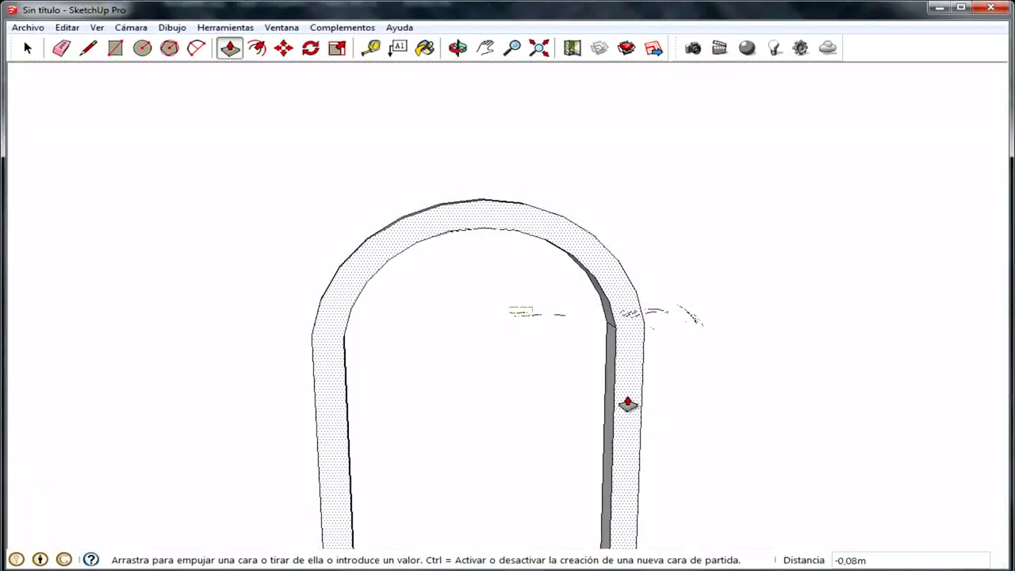
click(630, 408)
Raise a low doorstep slab in front of the door, then view the whole house front
middle_drag(494, 408, 651, 401)
scroll(652, 402, down, 3)
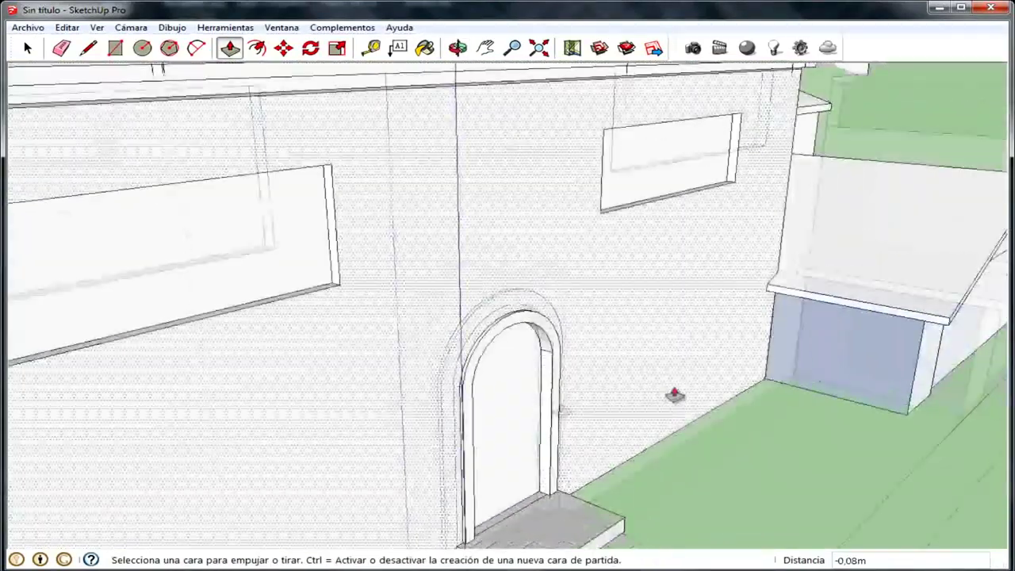
click(521, 481)
click(522, 486)
scroll(522, 485, down, 3)
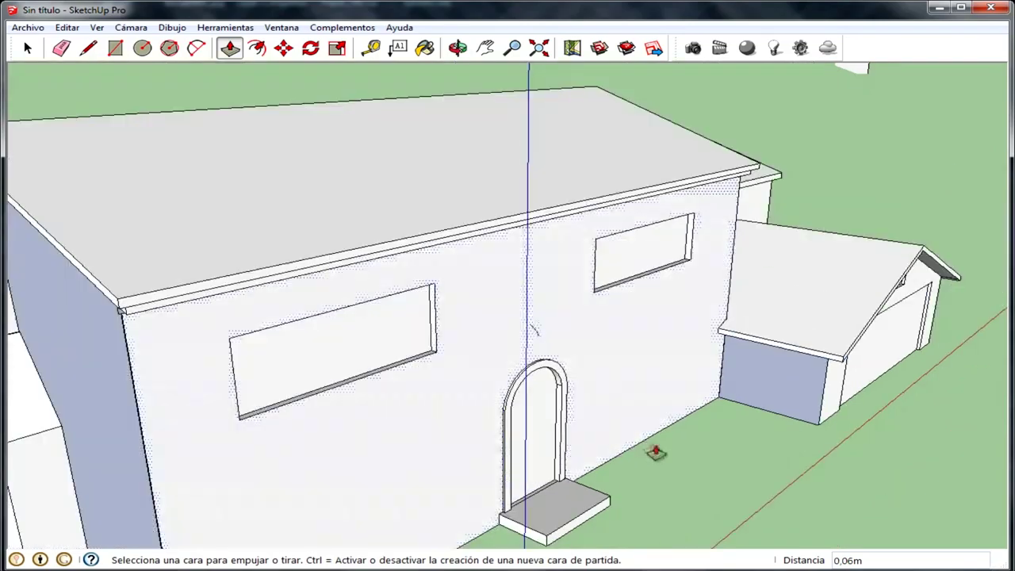
mouse_move(537, 423)
middle_down()
mouse_move(325, 385)
mouse_move(389, 351)
middle_up()
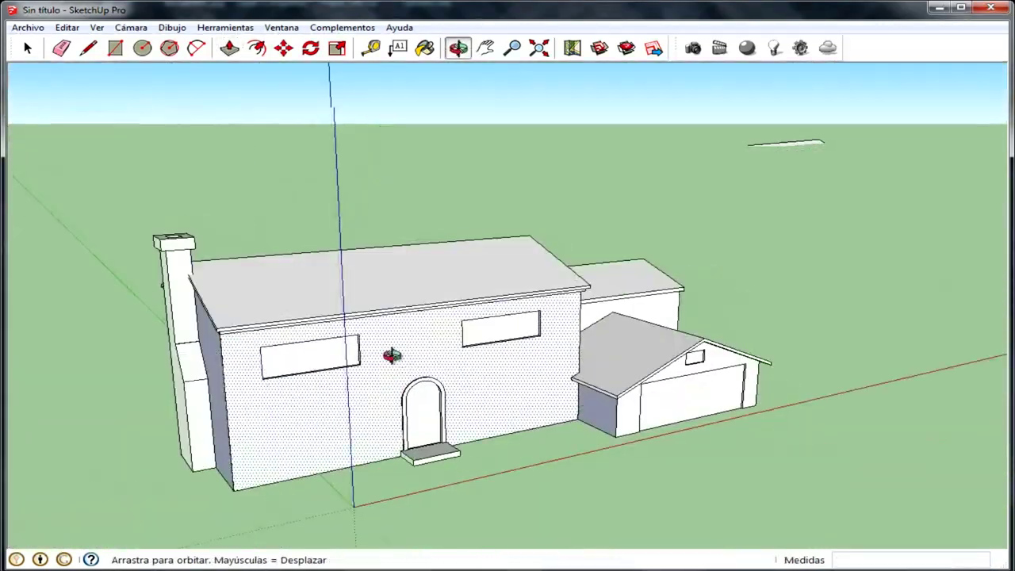
scroll(589, 401, down, 2)
middle_drag(589, 402, 607, 310)
scroll(400, 303, up, 3)
Draw a window rectangle on the side wall left of the chimney
mouse_move(317, 312)
middle_down()
mouse_move(498, 351)
mouse_move(455, 368)
mouse_move(385, 366)
mouse_move(344, 312)
mouse_move(442, 299)
mouse_move(333, 262)
middle_up()
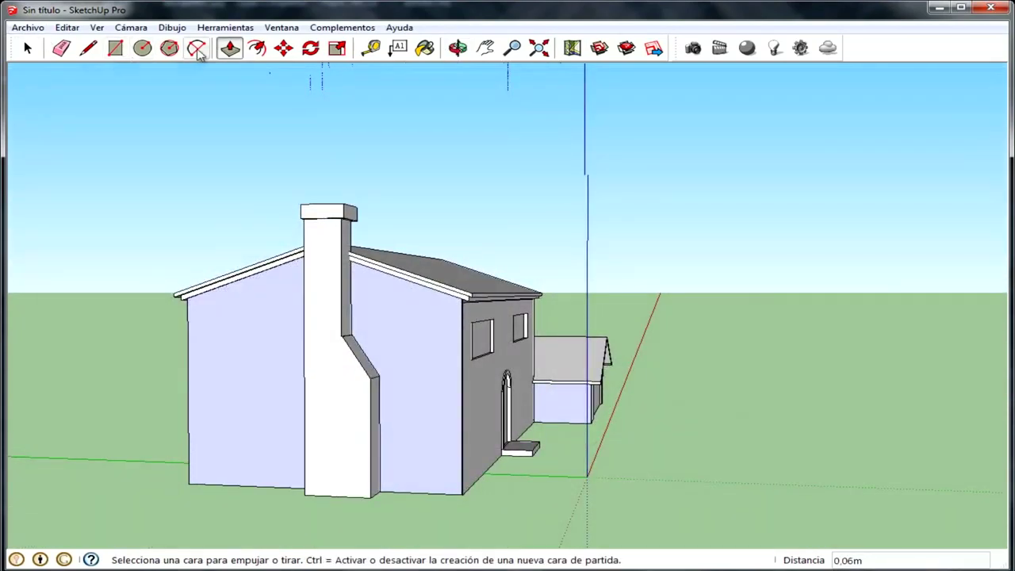
click(114, 48)
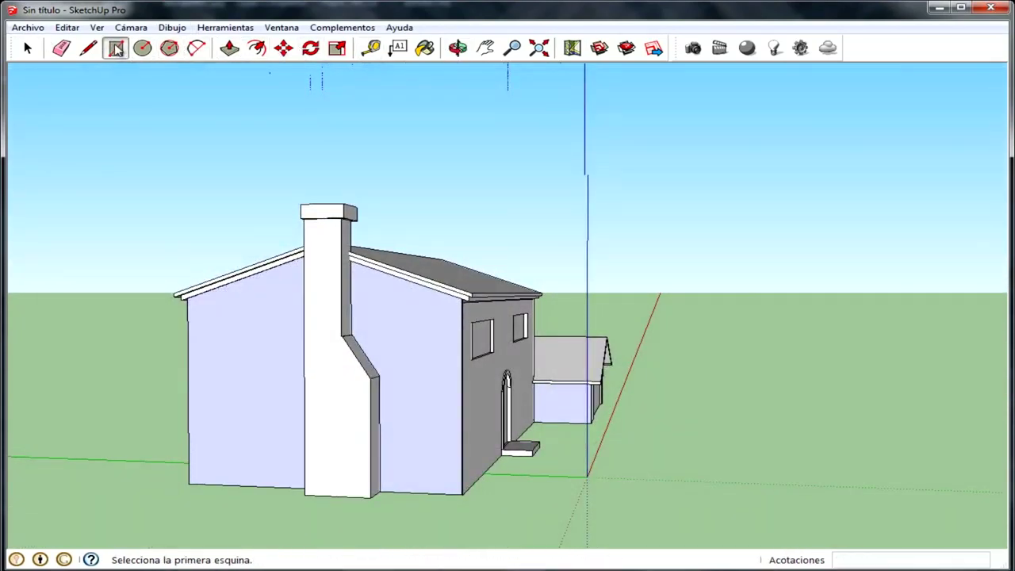
scroll(230, 335, up, 2)
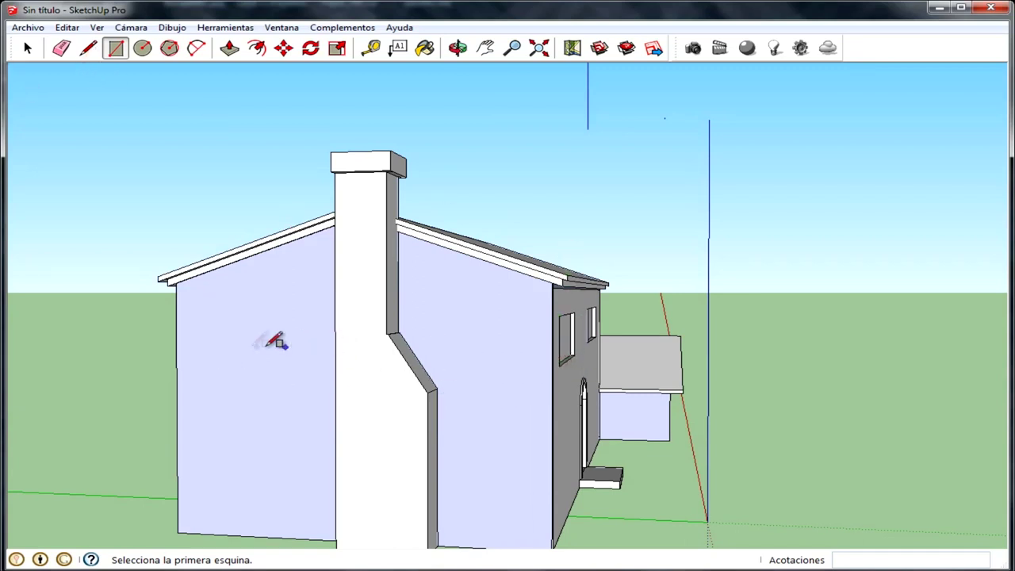
mouse_move(544, 381)
middle_down()
mouse_move(471, 351)
mouse_move(537, 341)
mouse_move(532, 359)
mouse_move(317, 342)
middle_up()
middle_drag(487, 362, 458, 359)
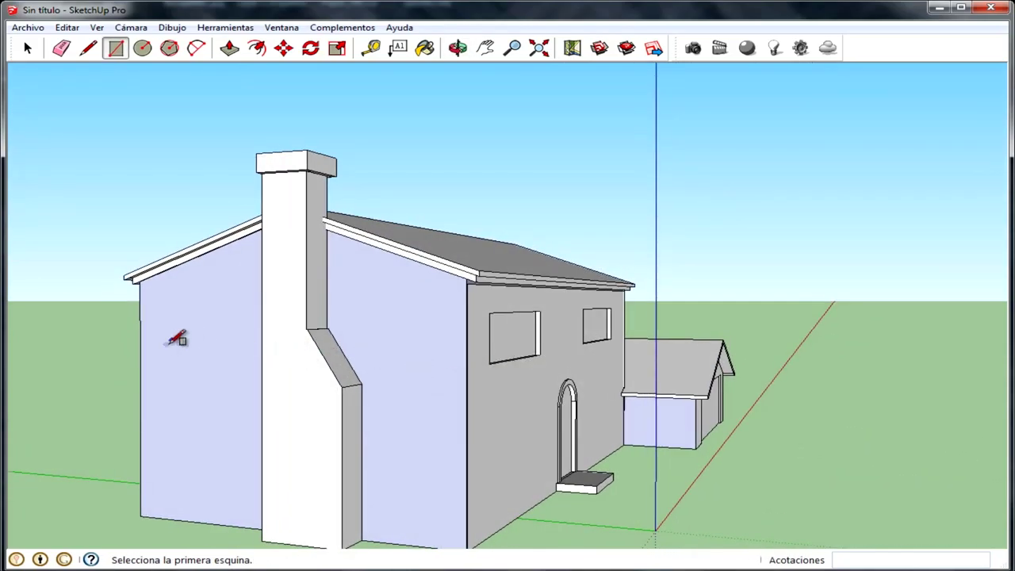
click(174, 362)
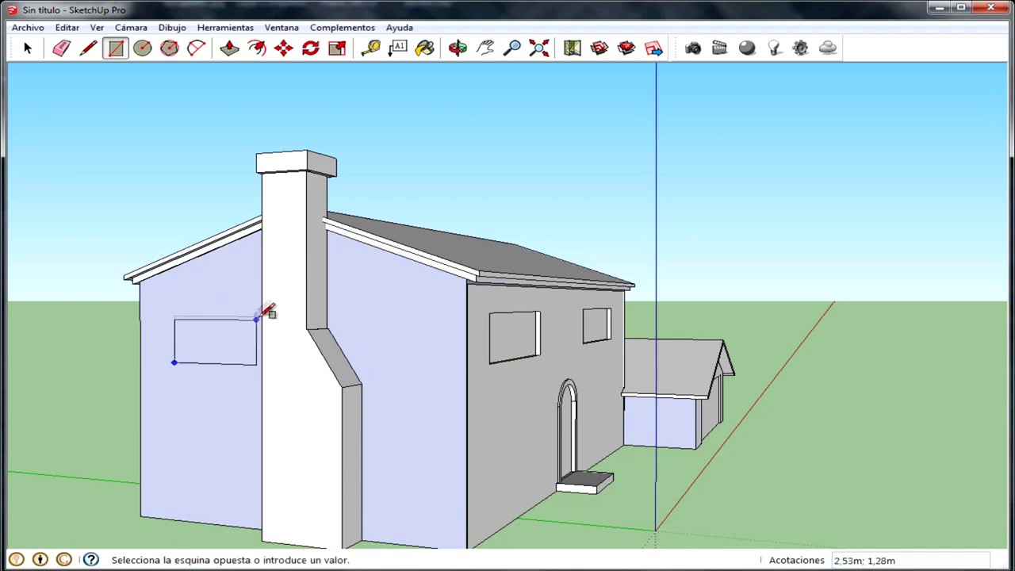
click(250, 314)
scroll(262, 319, down, 2)
mouse_move(269, 324)
middle_down()
mouse_move(408, 357)
mouse_move(265, 376)
mouse_move(359, 351)
middle_up()
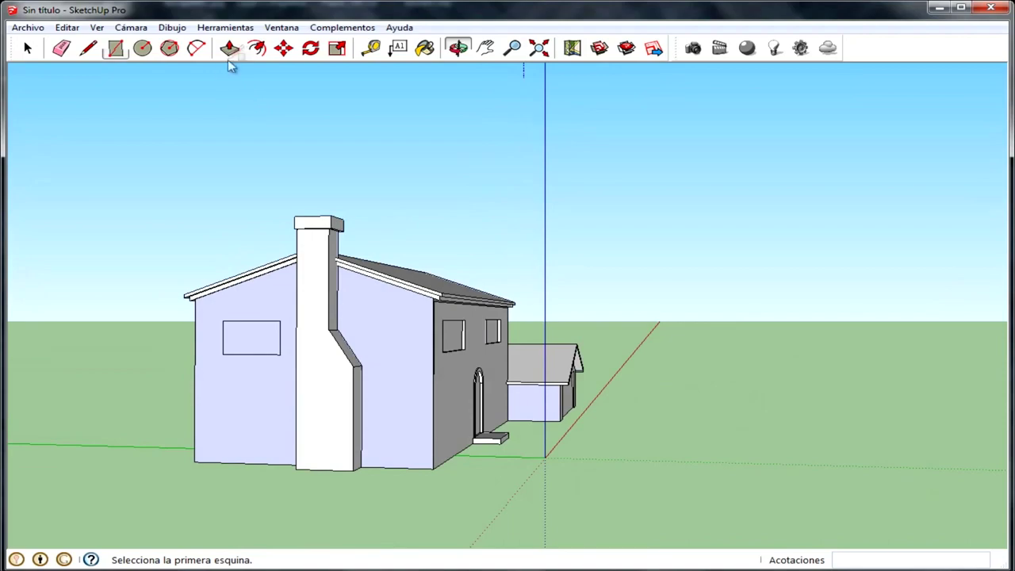
Push the side-wall window face inward to recess it
click(229, 47)
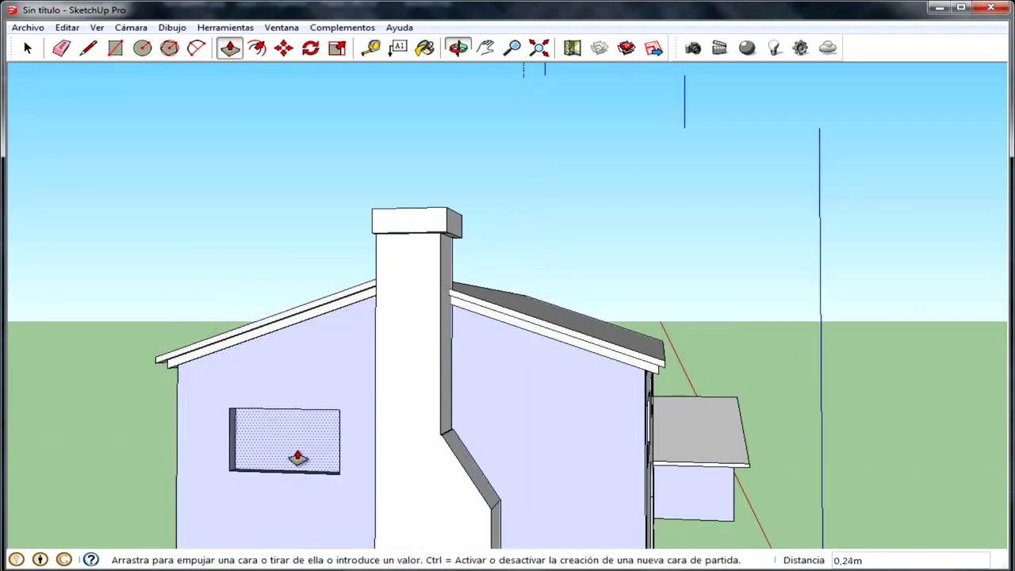
mouse_move(297, 458)
middle_down()
mouse_move(306, 421)
mouse_move(164, 423)
middle_up()
click(169, 426)
click(154, 415)
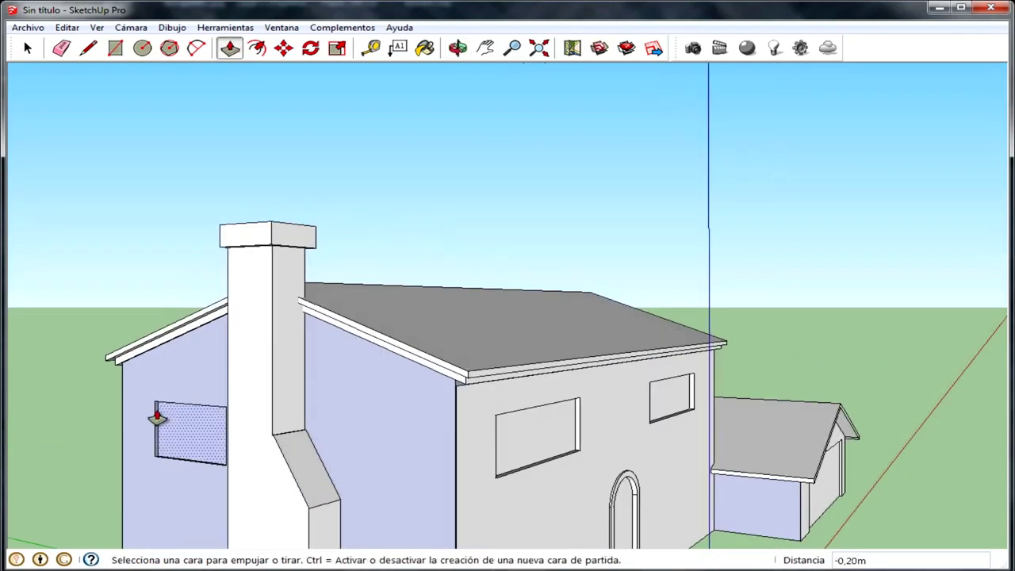
middle_drag(185, 399, 195, 358)
scroll(212, 336, up, 3)
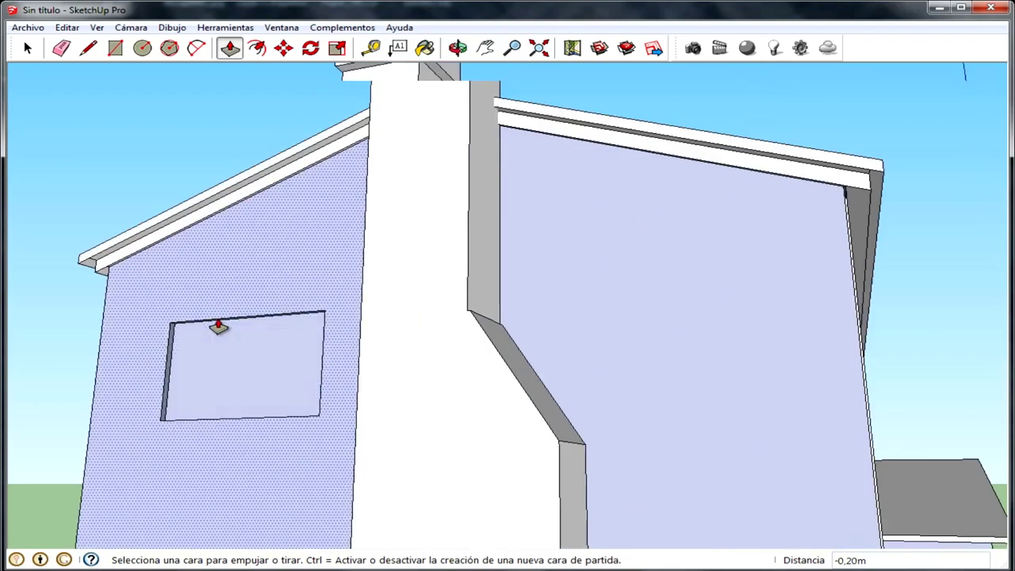
click(222, 325)
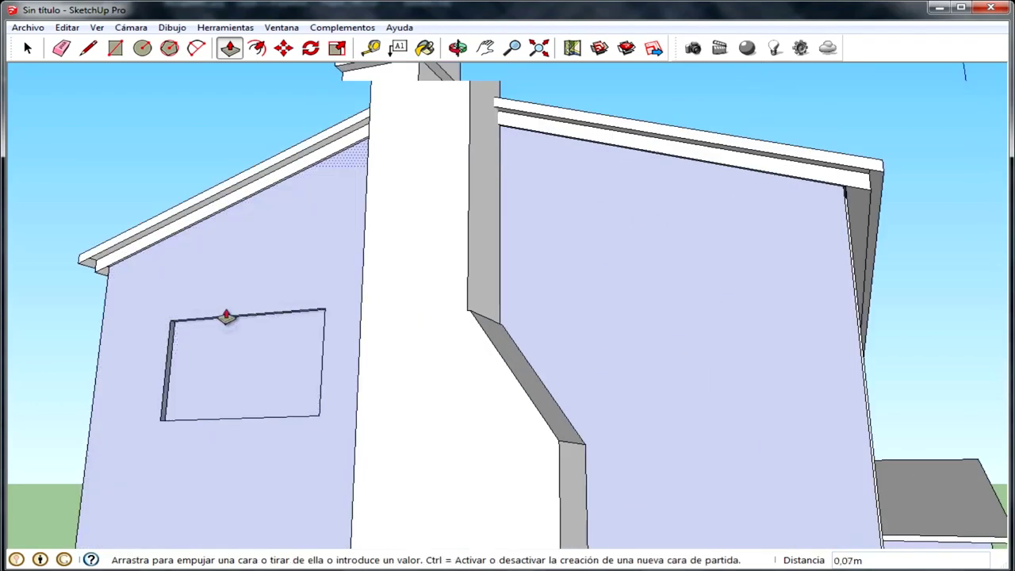
middle_drag(225, 302, 225, 496)
click(235, 462)
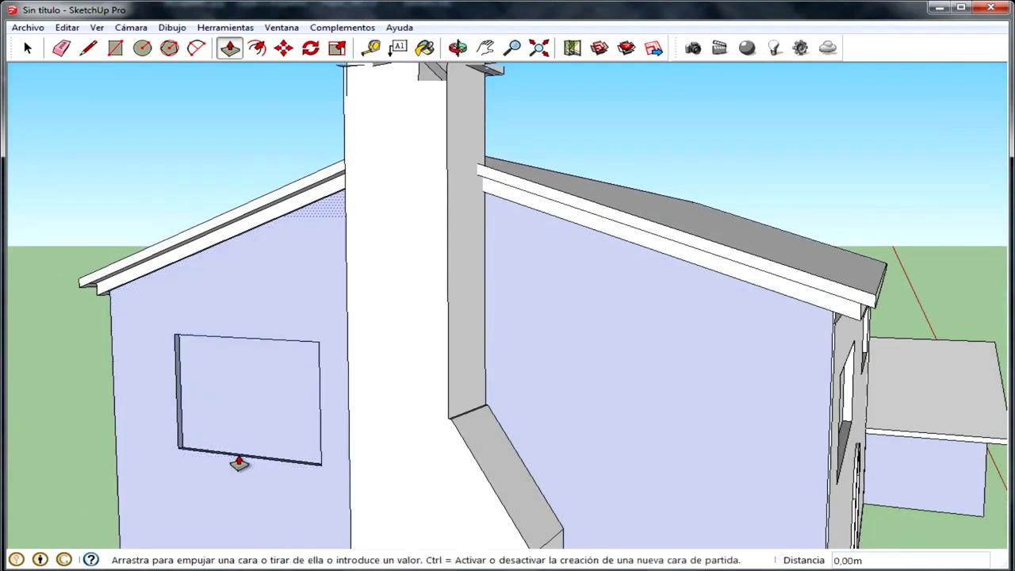
Re-push the window face to a new recess depth
click(240, 446)
middle_drag(556, 401, 408, 322)
scroll(362, 373, down, 5)
middle_drag(363, 373, 644, 410)
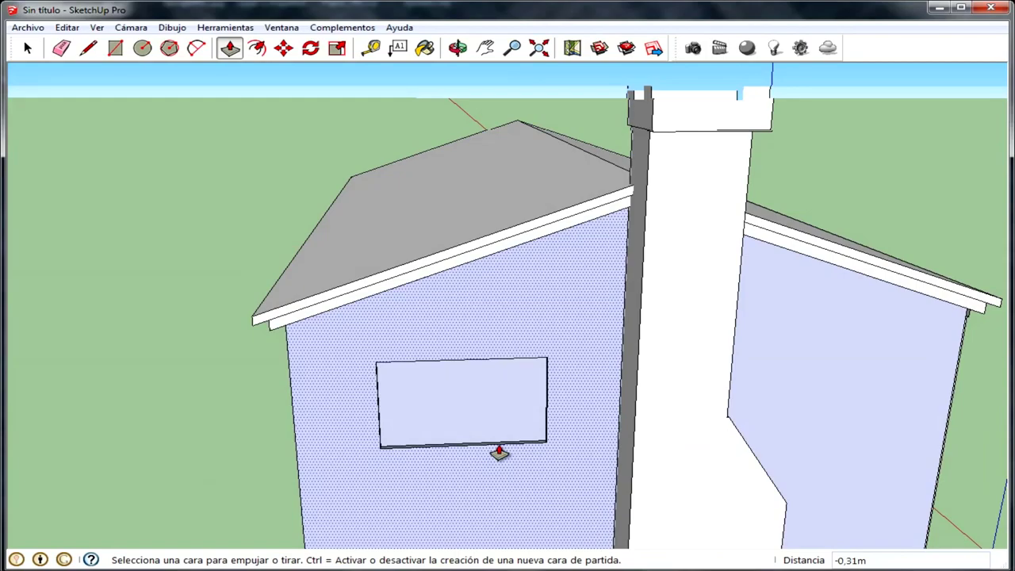
click(499, 449)
middle_drag(503, 462, 543, 299)
scroll(607, 172, up, 3)
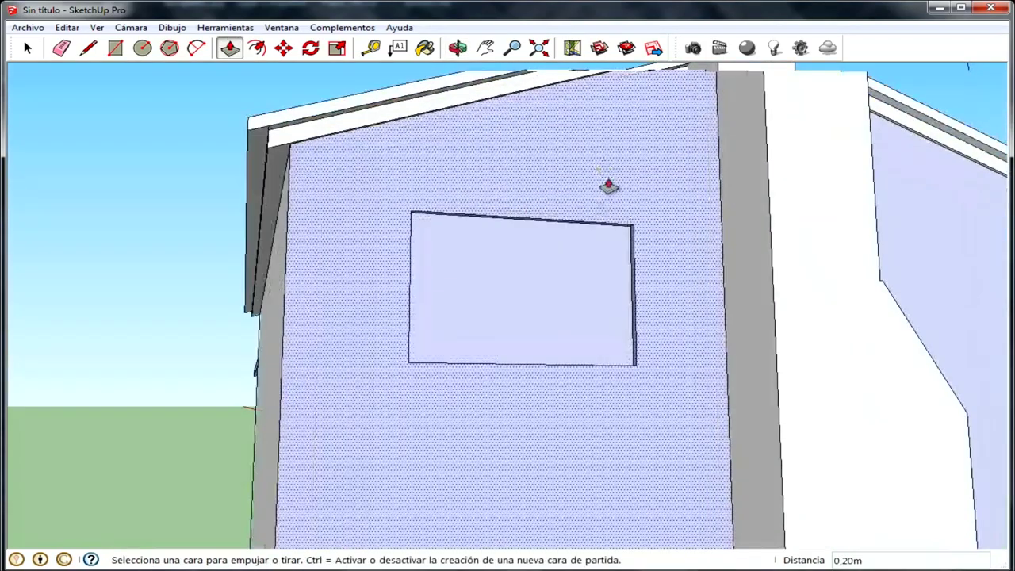
mouse_move(578, 233)
middle_down()
mouse_move(577, 201)
mouse_move(528, 215)
middle_up()
click(518, 230)
Fine-tune the window recess from a frontal view of the wall
click(356, 295)
middle_drag(356, 295, 249, 351)
click(249, 351)
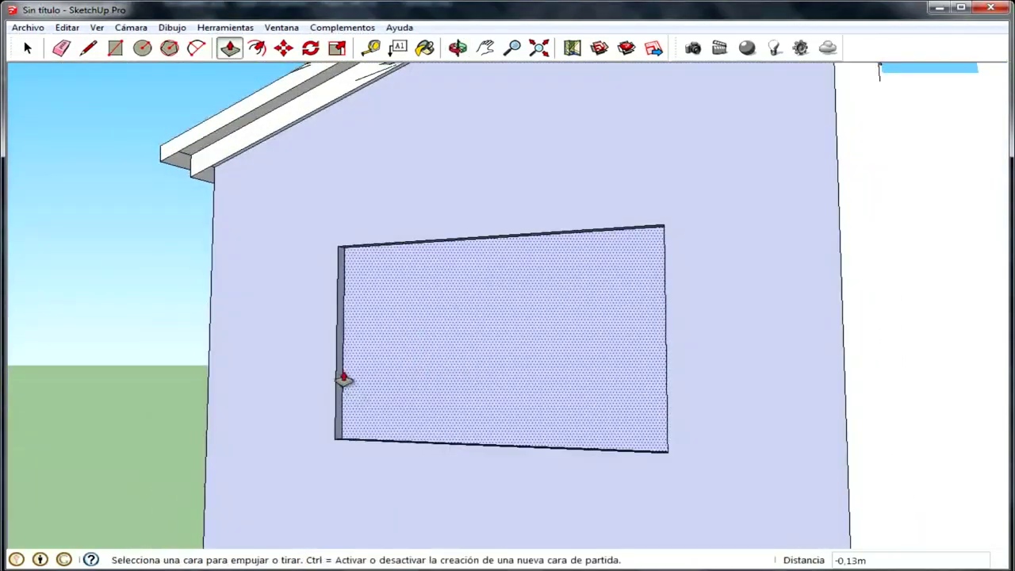
mouse_move(316, 376)
middle_down()
mouse_move(693, 376)
mouse_move(585, 319)
middle_up()
click(698, 369)
scroll(705, 366, down, 5)
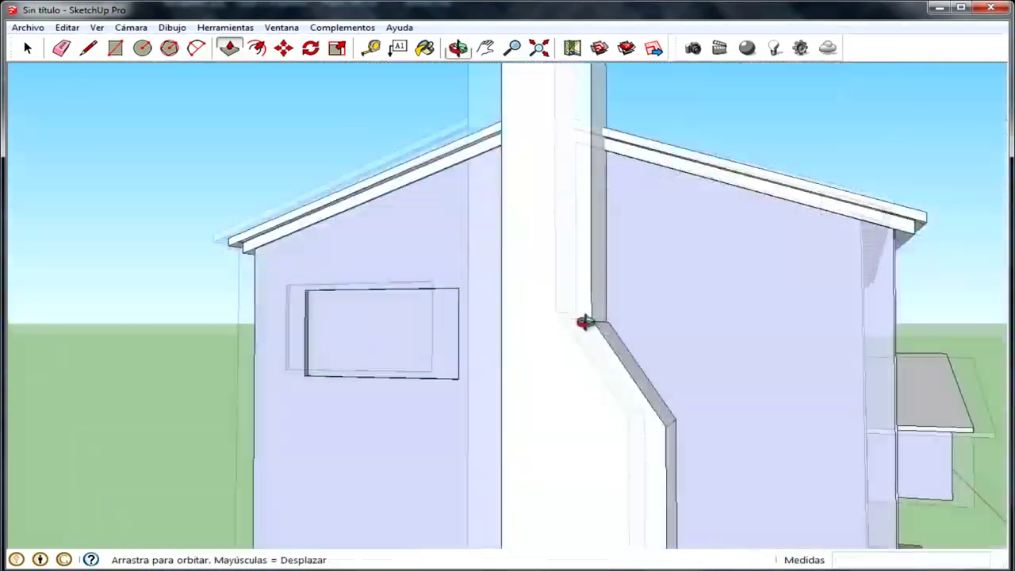
mouse_move(724, 356)
middle_down()
mouse_move(497, 364)
mouse_move(664, 374)
mouse_move(465, 351)
middle_up()
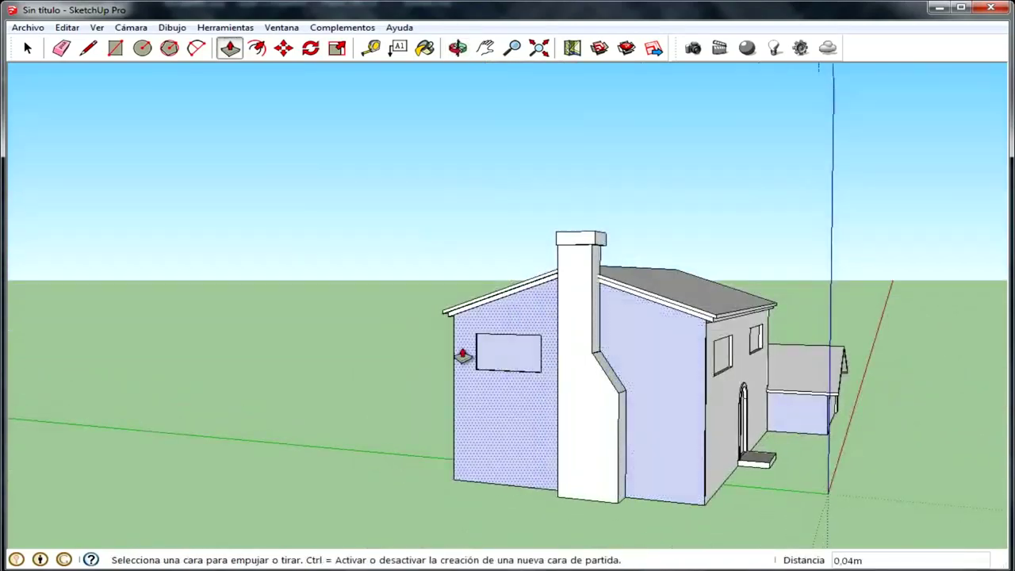
scroll(166, 95, up, 3)
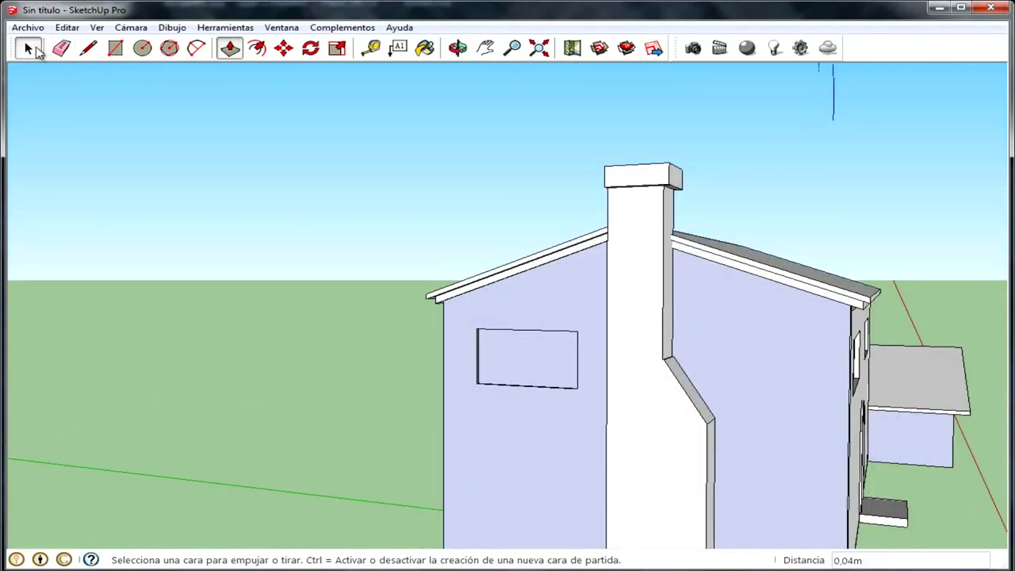
Select the window outline and paste a copy of it with Ctrl+V
click(30, 49)
scroll(595, 347, up, 2)
scroll(534, 334, up, 2)
click(550, 337)
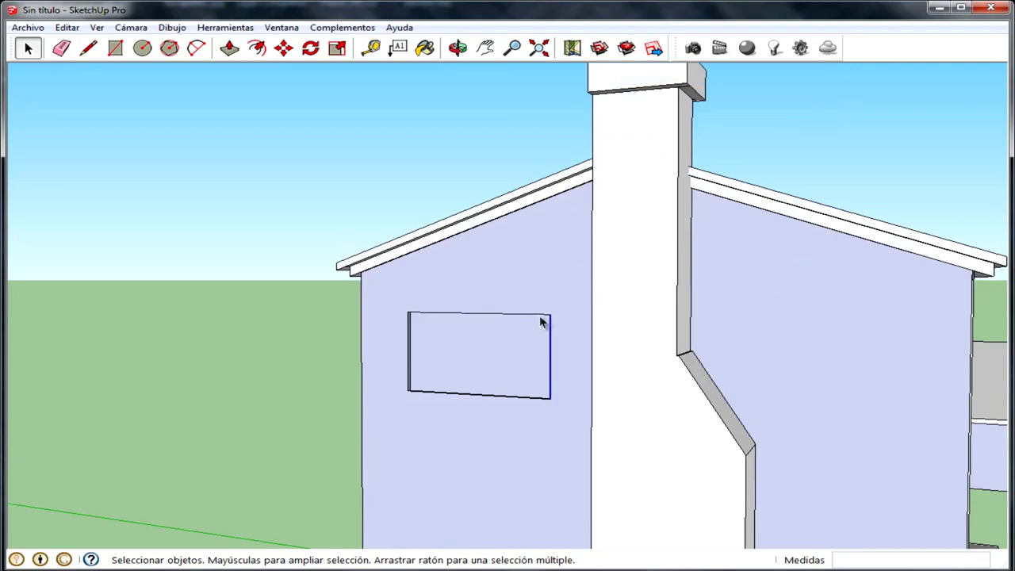
scroll(388, 378, up, 4)
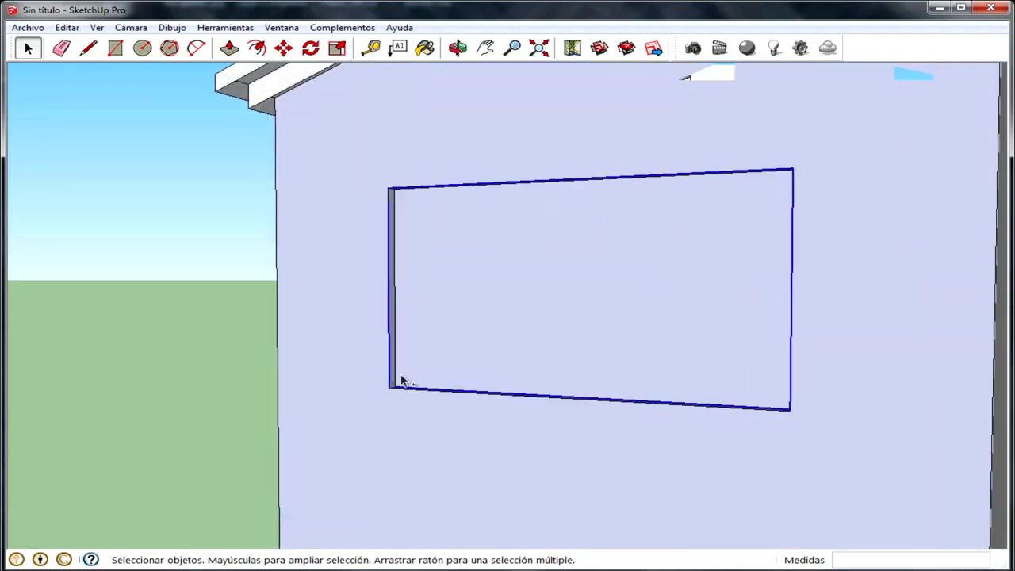
scroll(537, 372, down, 2)
scroll(541, 353, down, 3)
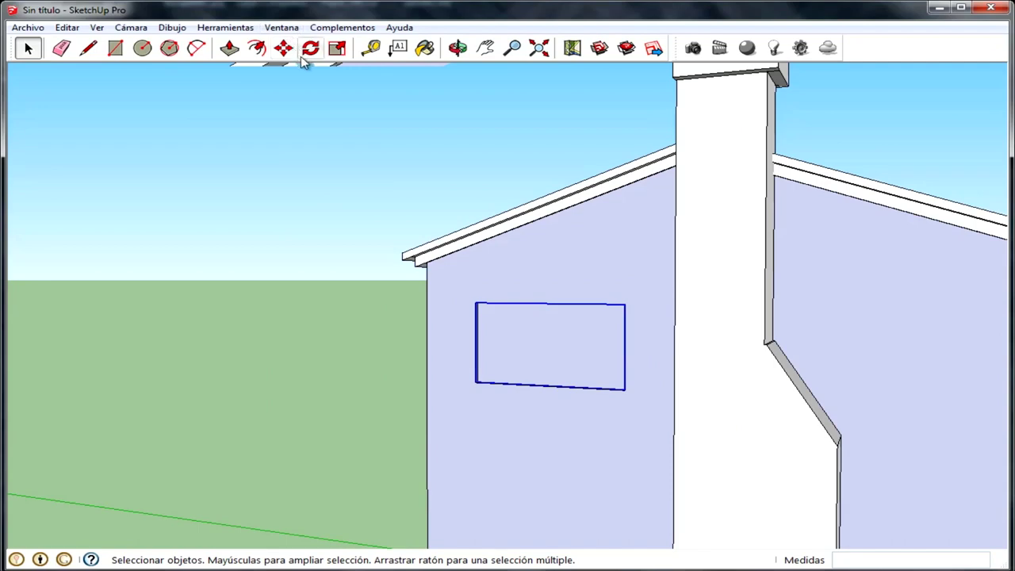
key(ctrl+v)
scroll(566, 397, down, 3)
Place the pasted window copy lower on the wall and close its bottom edge into a face
mouse_move(582, 503)
middle_down()
mouse_move(681, 385)
mouse_move(706, 452)
middle_up()
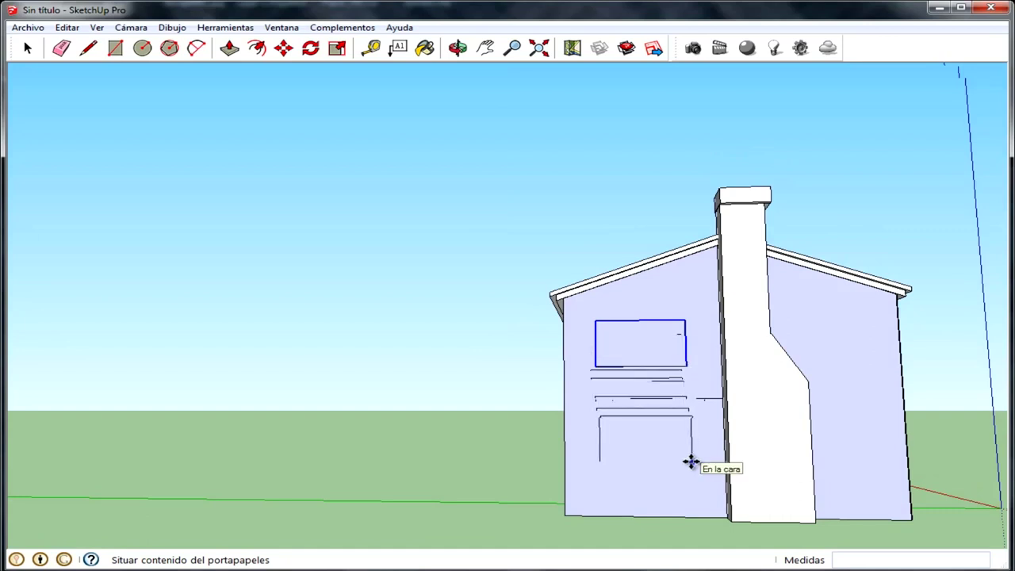
click(691, 468)
middle_drag(691, 468, 682, 457)
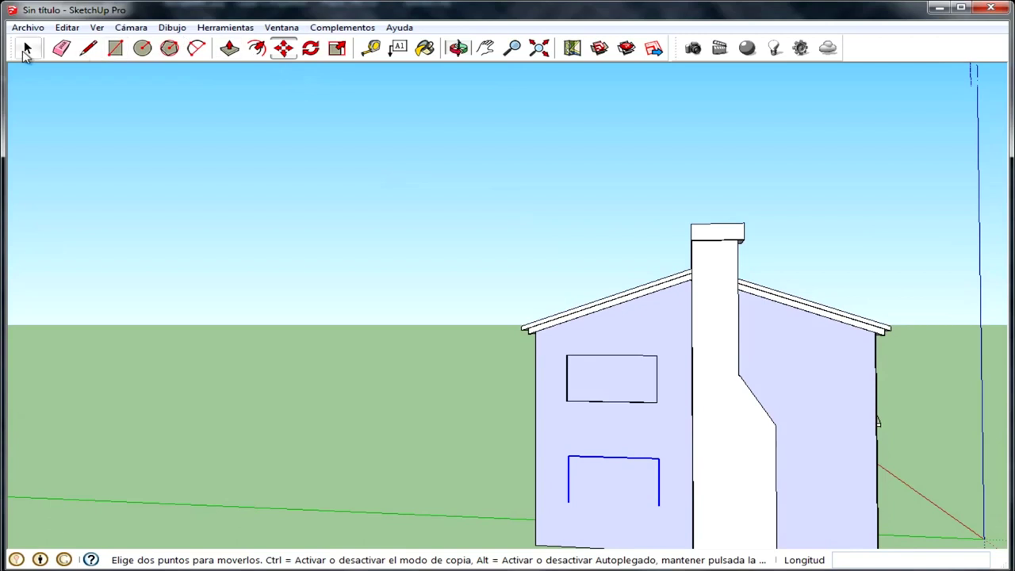
click(26, 48)
click(115, 48)
click(88, 48)
scroll(452, 444, up, 2)
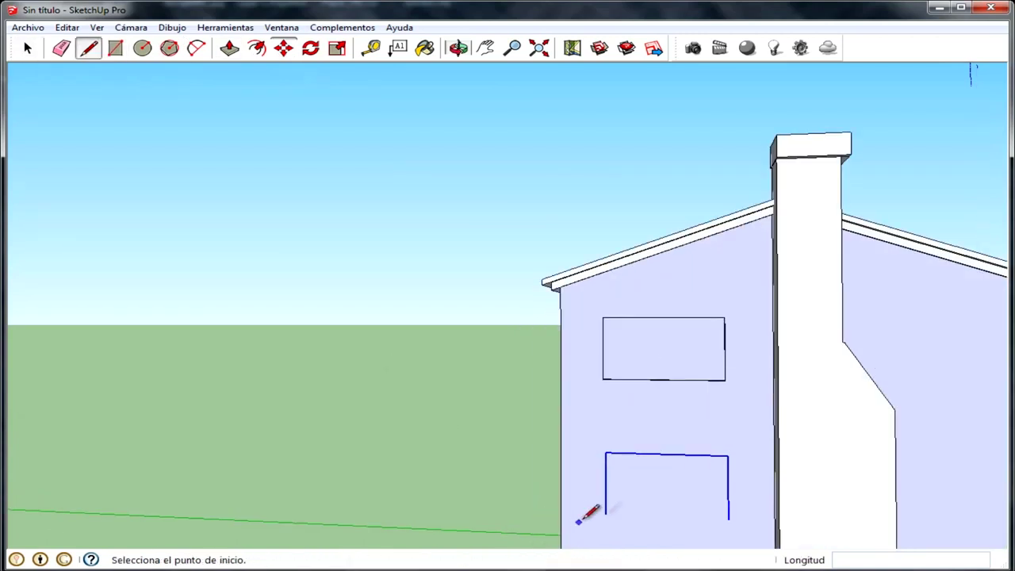
click(605, 513)
click(729, 519)
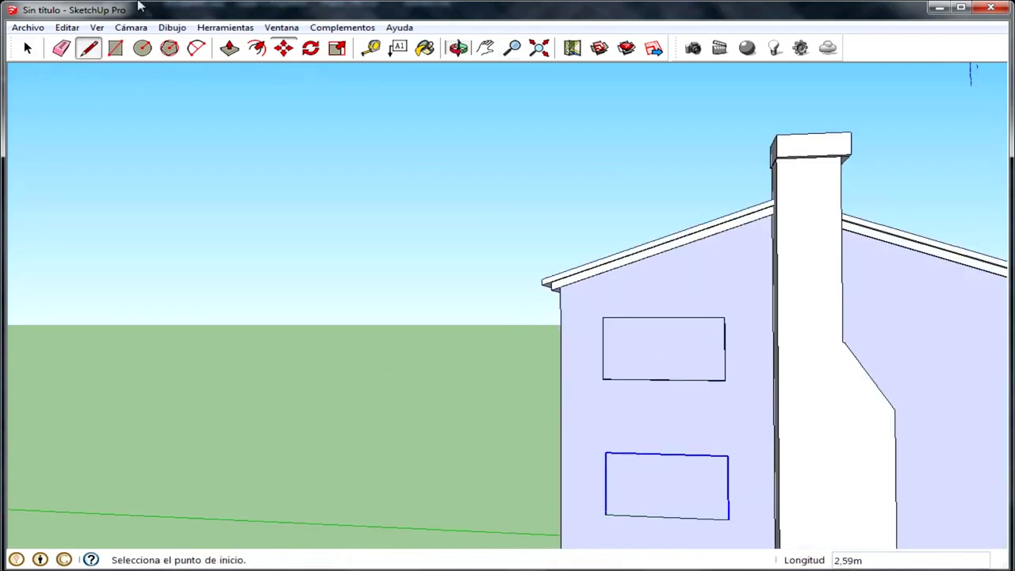
Push the lower window in to match the upper window's 0,29 m depth
click(229, 49)
click(663, 483)
click(650, 453)
mouse_move(650, 453)
middle_down()
mouse_move(398, 469)
mouse_move(374, 487)
middle_up()
click(373, 487)
click(352, 345)
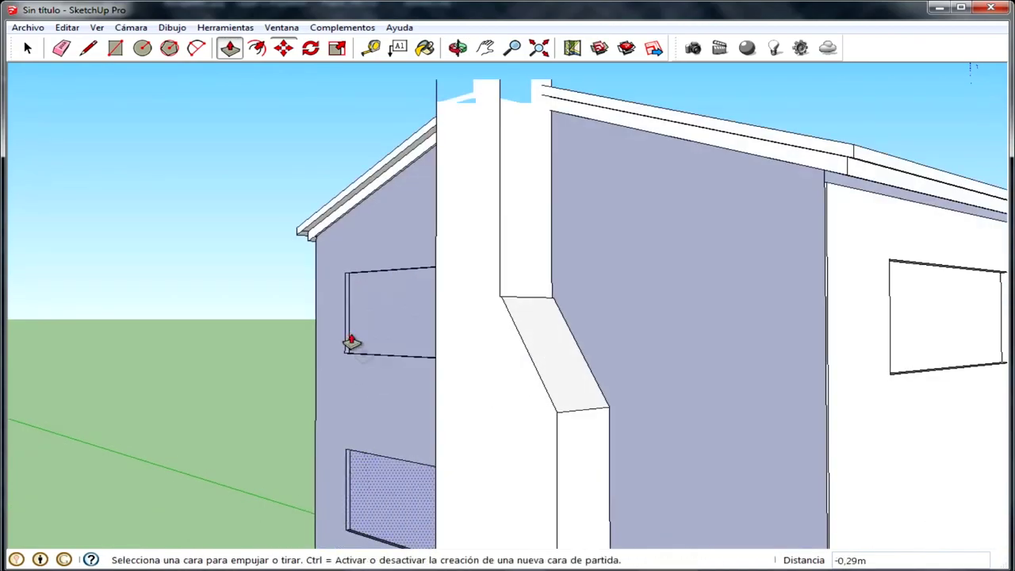
middle_drag(352, 344, 389, 373)
scroll(872, 415, down, 5)
middle_drag(872, 415, 594, 369)
scroll(594, 369, down, 2)
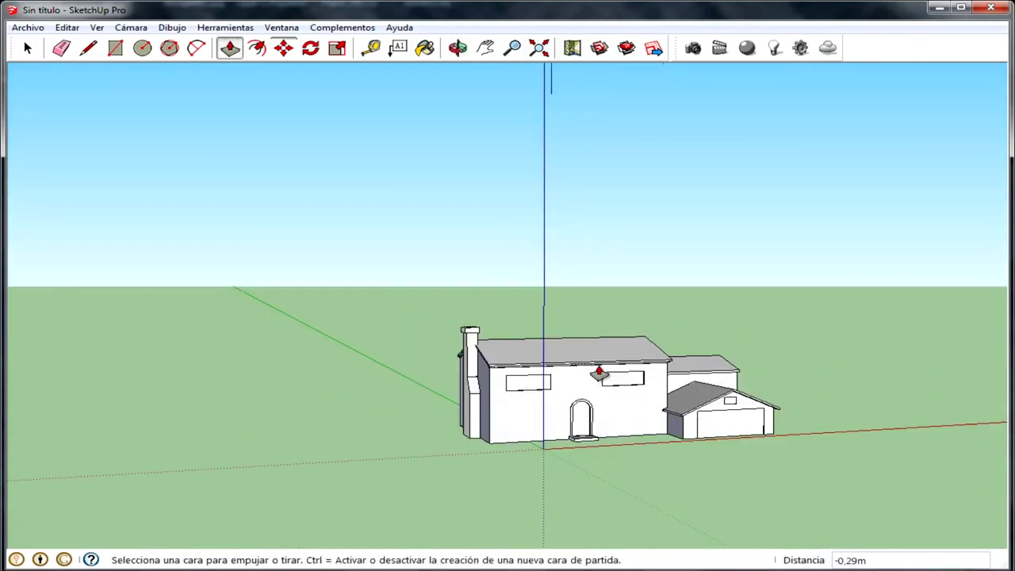
scroll(727, 409, up, 2)
scroll(727, 409, up, 5)
middle_drag(727, 409, 718, 412)
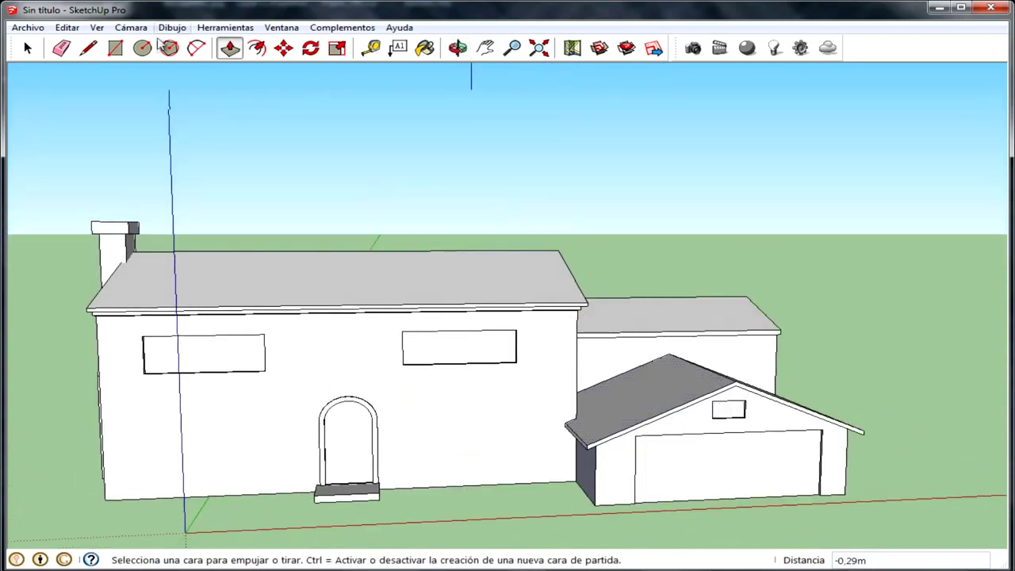
Outline a window rectangle on the upper wall behind the garage
click(115, 47)
scroll(896, 355, up, 2)
scroll(896, 355, up, 2)
click(625, 332)
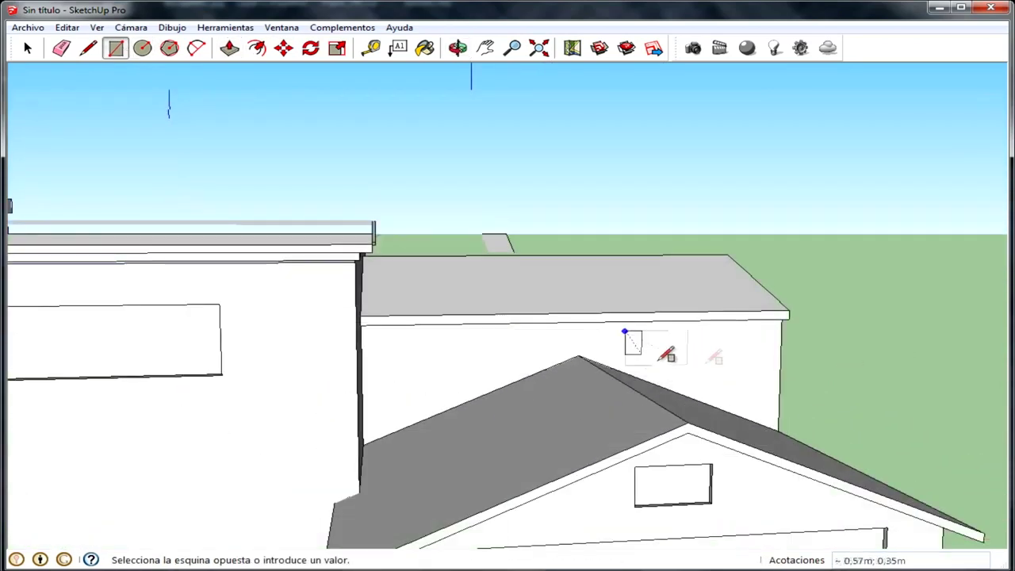
click(745, 352)
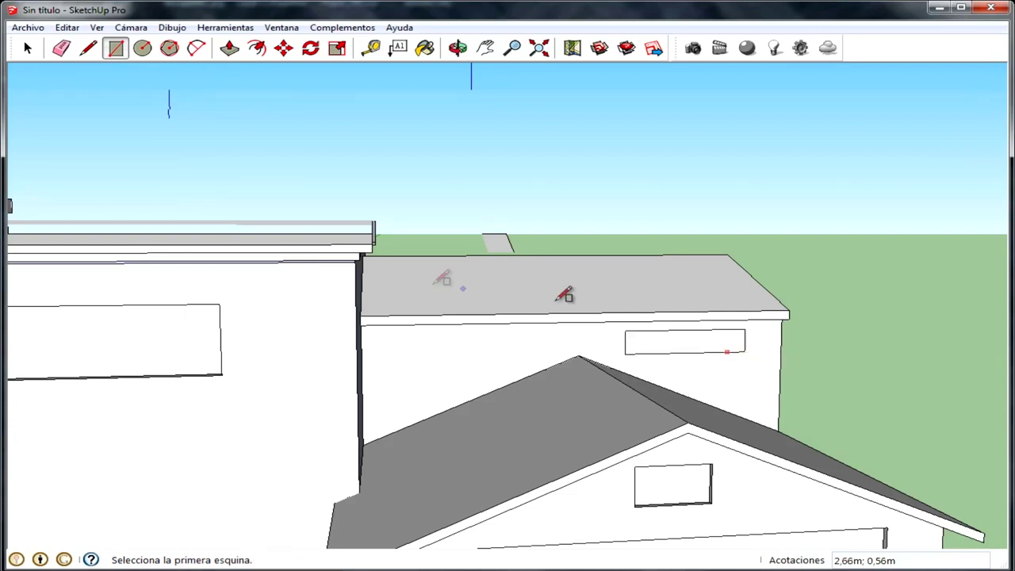
Draw a second window rectangle beside it, redrawing it after two undos
click(401, 340)
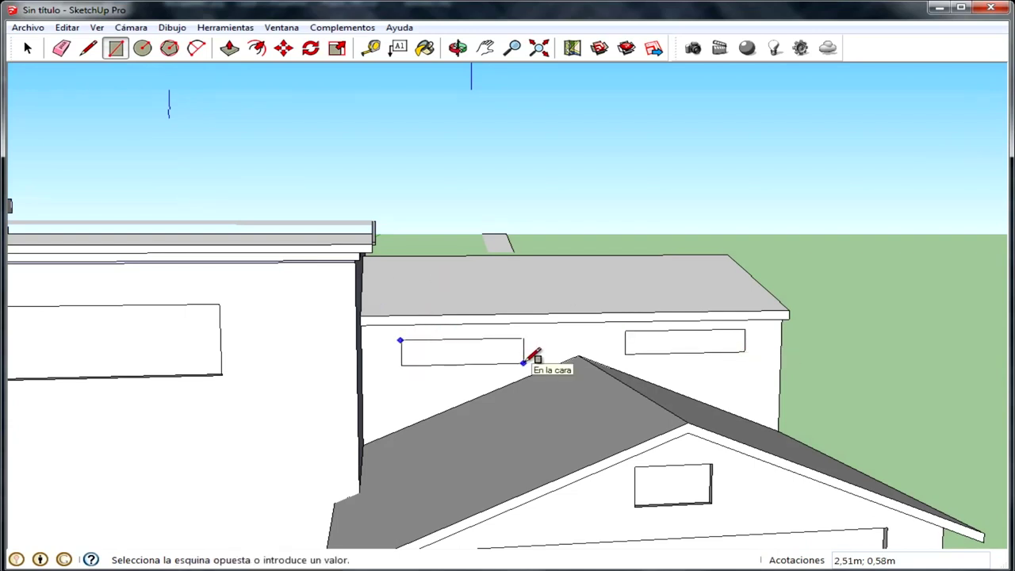
click(521, 359)
key(ctrl+z)
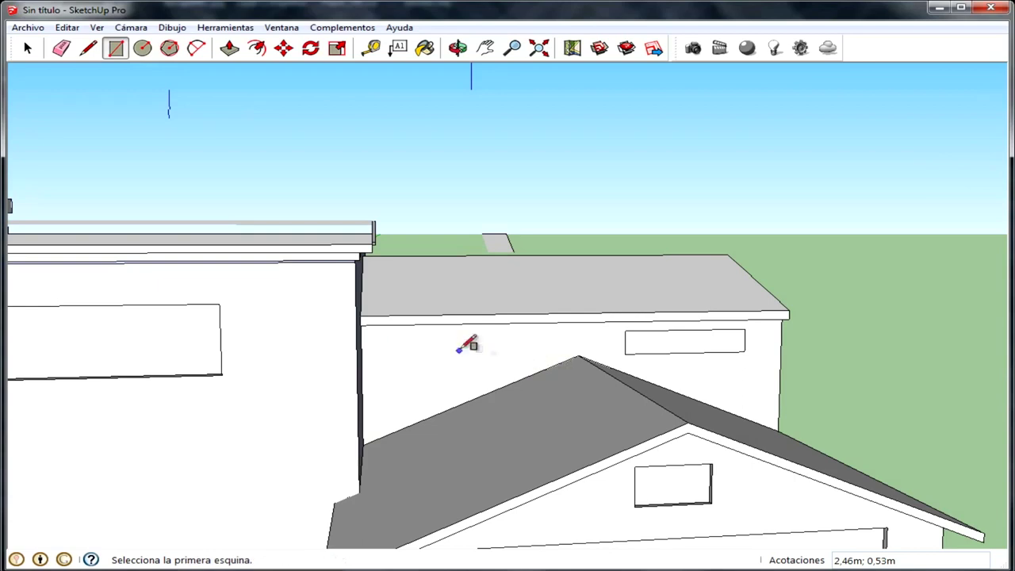
click(402, 341)
click(521, 360)
key(ctrl+z)
click(406, 335)
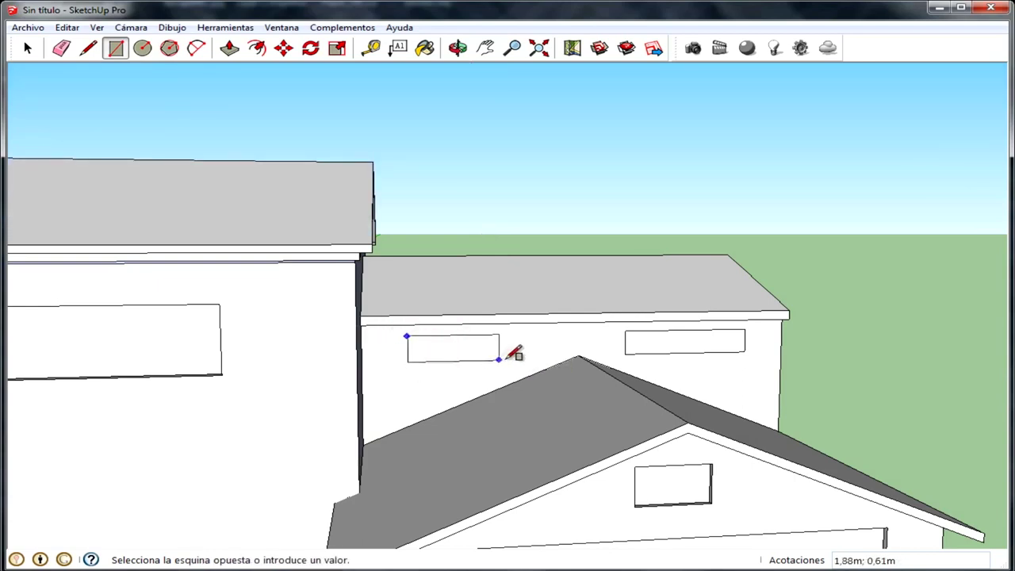
click(520, 357)
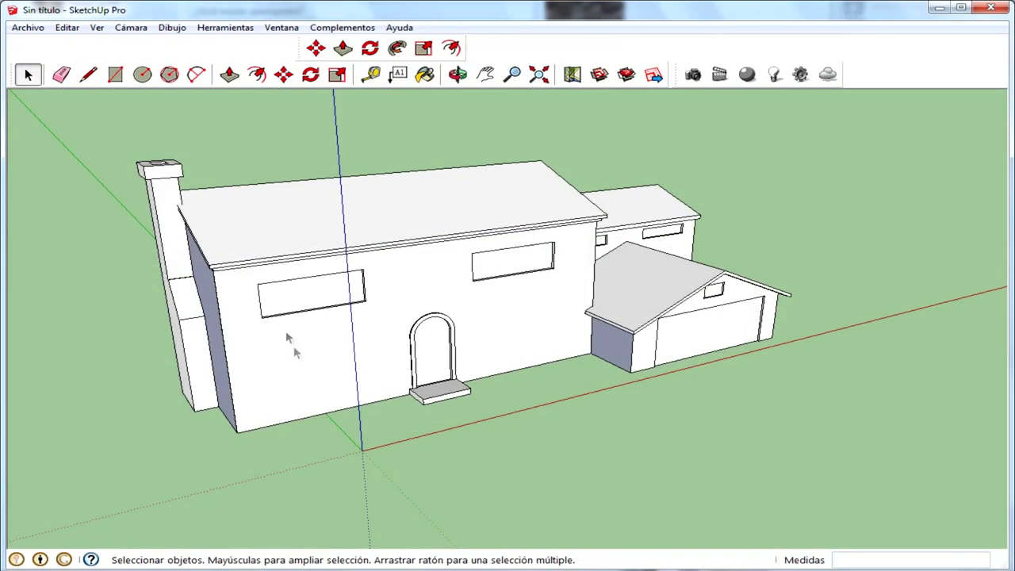
middle_drag(289, 338, 396, 343)
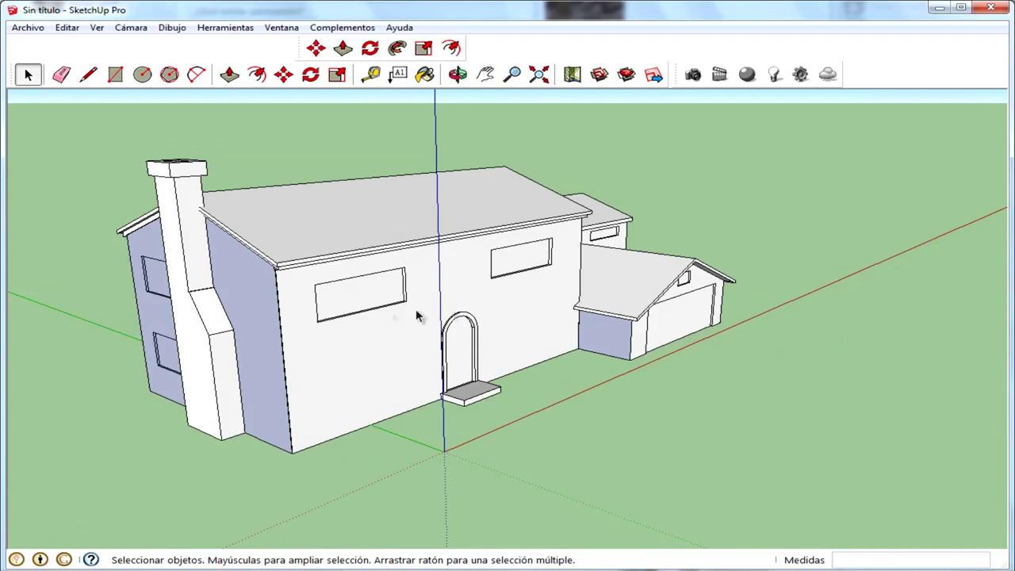
Try a rectangle left of the arched door on the front wall, then undo the misplaced attempt
mouse_move(323, 350)
middle_down()
mouse_move(494, 404)
mouse_move(314, 322)
middle_up()
key(r)
scroll(283, 327, up, 3)
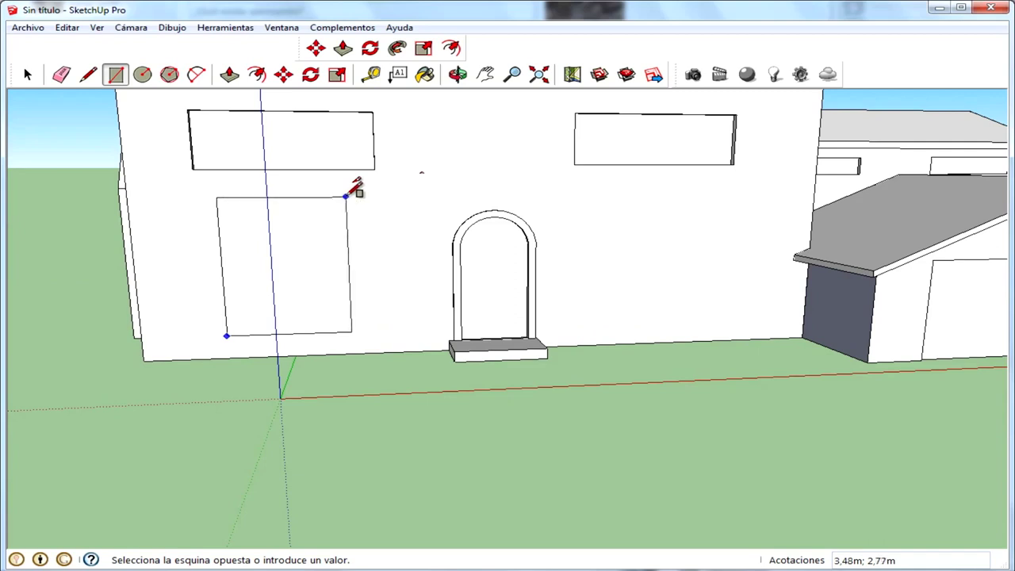
click(339, 198)
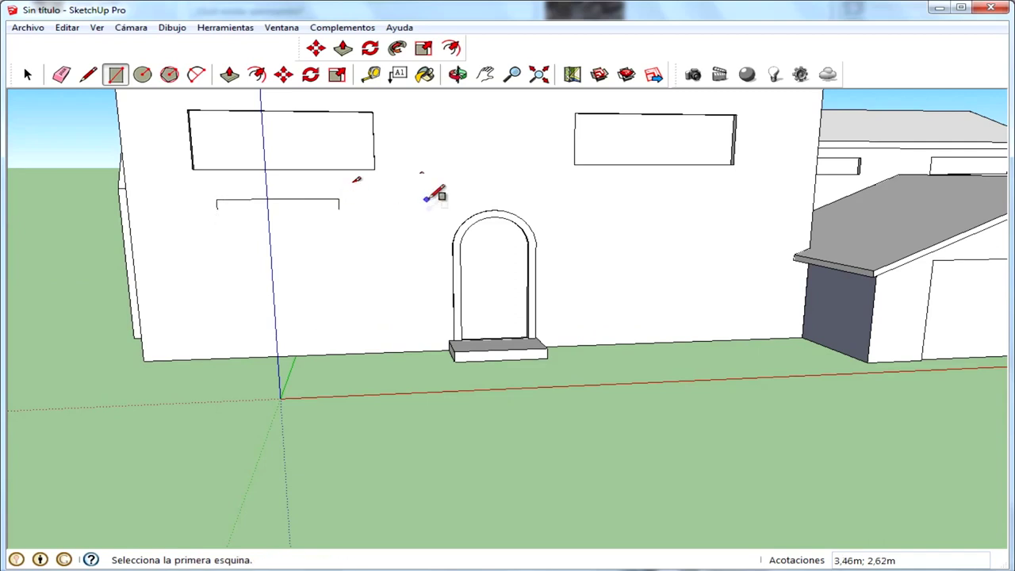
click(236, 322)
click(346, 187)
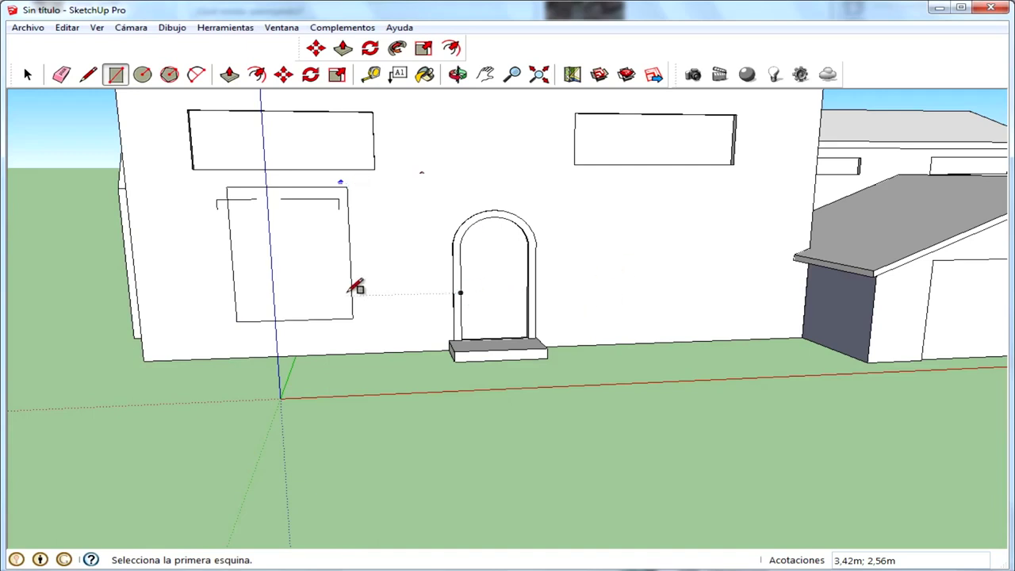
key(ctrl+z)
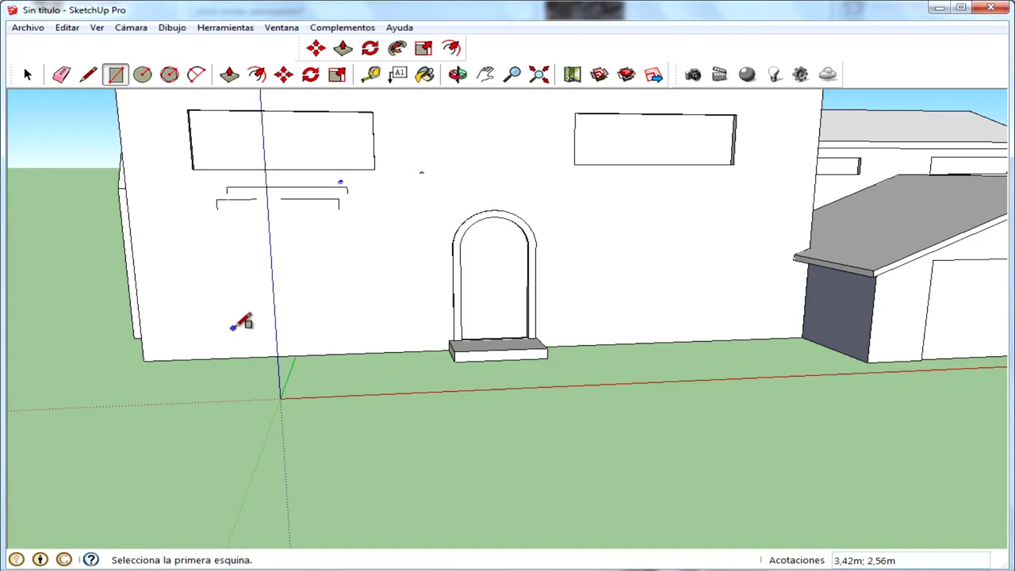
Redraw the tall doorway rectangle from the wall base up toward the left window
click(235, 325)
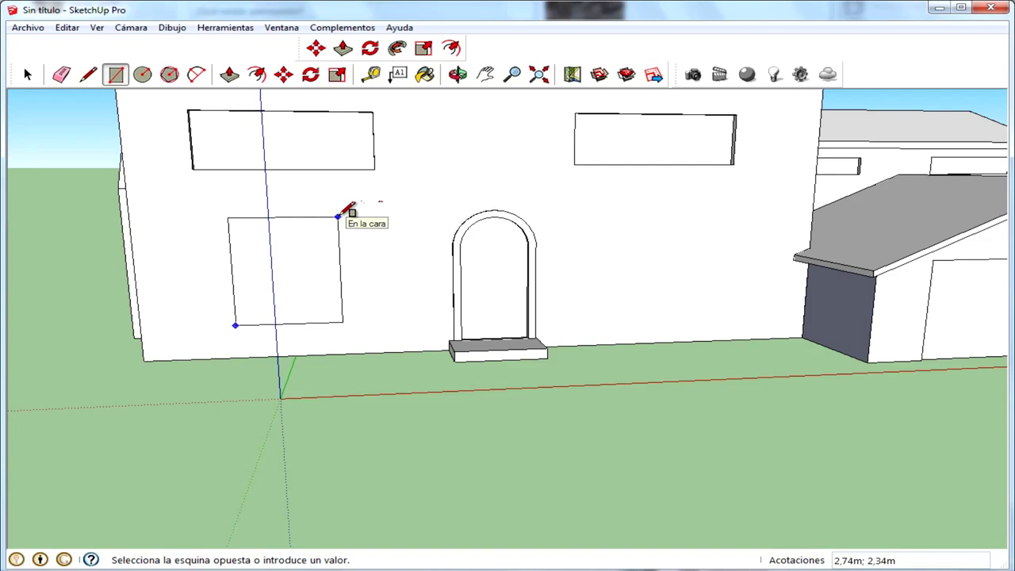
key(Escape)
click(233, 336)
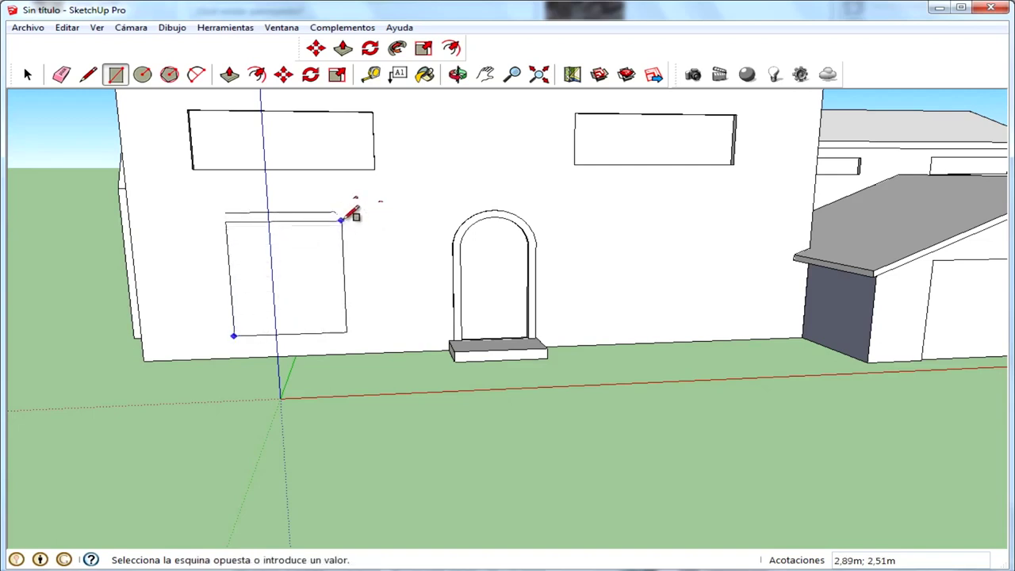
click(344, 218)
mouse_move(524, 206)
middle_down()
mouse_move(584, 219)
mouse_move(600, 213)
mouse_move(404, 259)
mouse_move(343, 259)
middle_up()
scroll(546, 311, down, 5)
middle_drag(528, 351, 145, 117)
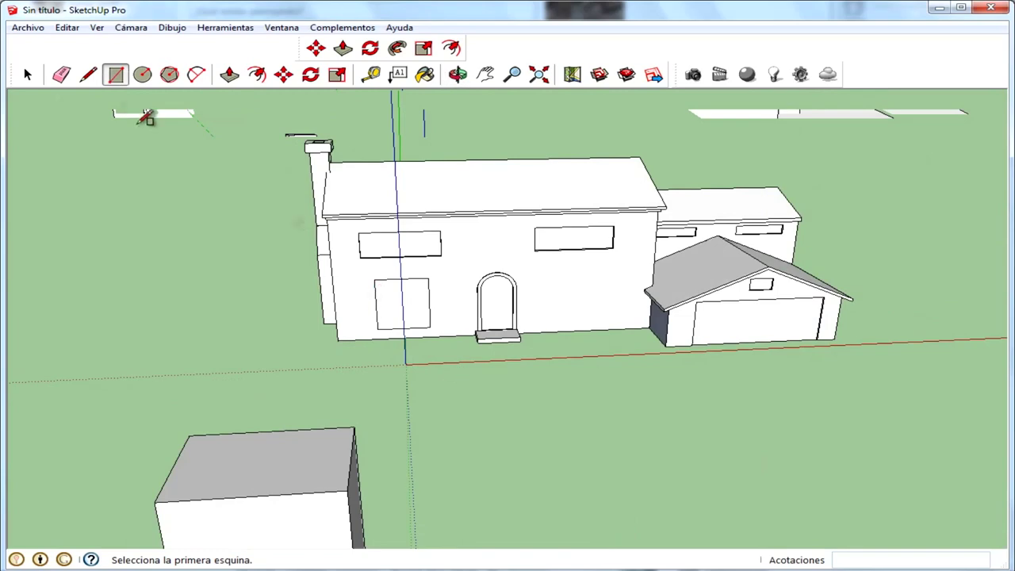
Select the stray grey box and delete it
click(28, 76)
scroll(276, 252, down, 3)
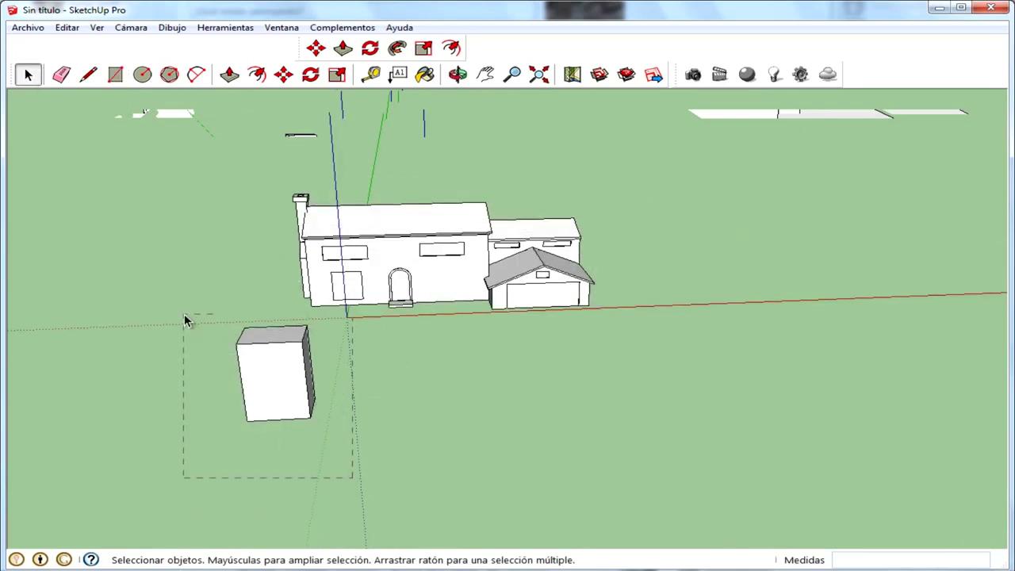
key(Delete)
scroll(343, 306, up, 3)
scroll(342, 306, up, 3)
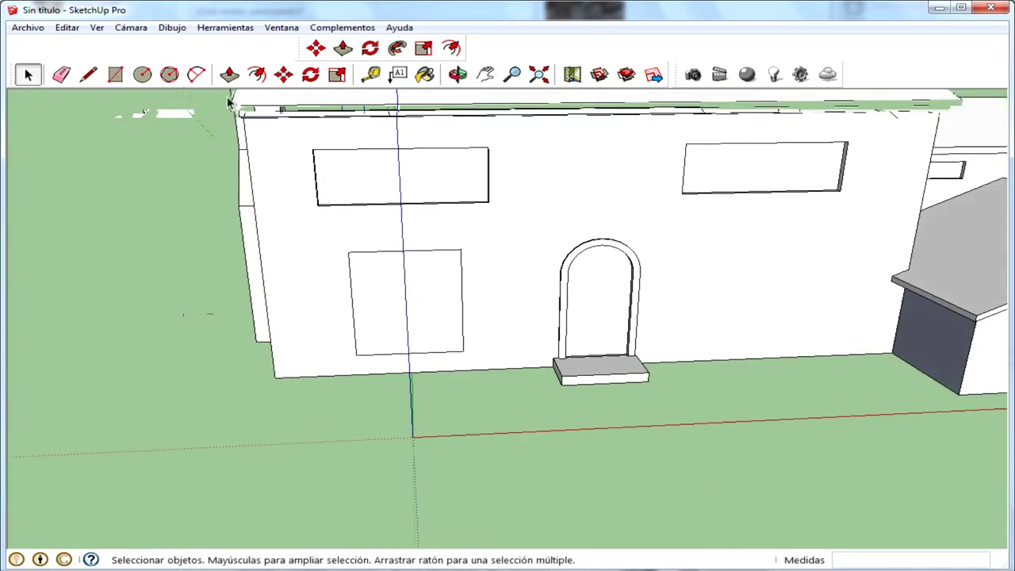
Start a walkway edge with the Line tool at the new doorway's lower corner
click(88, 74)
scroll(385, 324, down, 3)
mouse_move(385, 323)
middle_down()
mouse_move(481, 335)
mouse_move(437, 337)
mouse_move(403, 362)
mouse_move(379, 356)
middle_up()
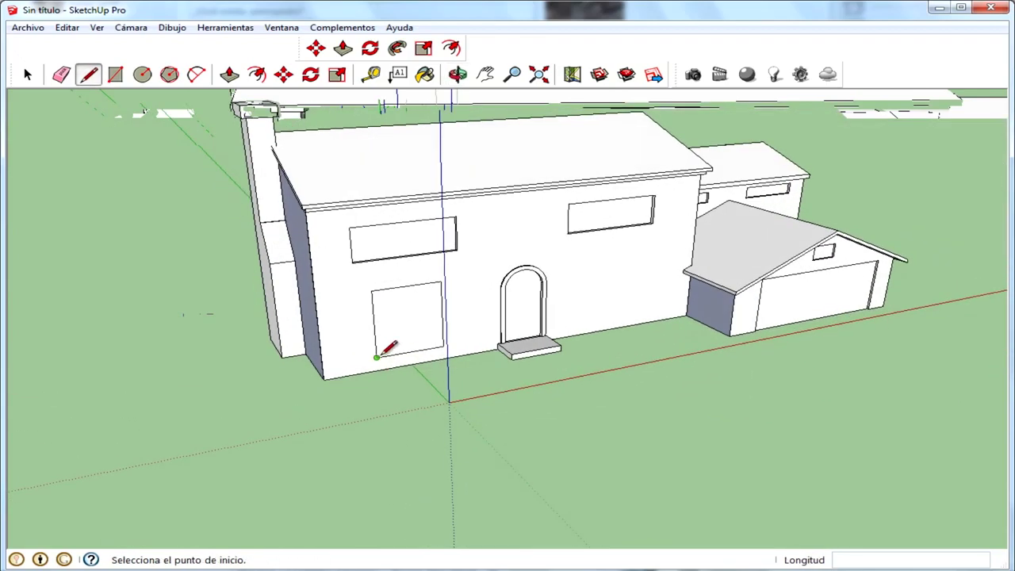
scroll(379, 355, up, 2)
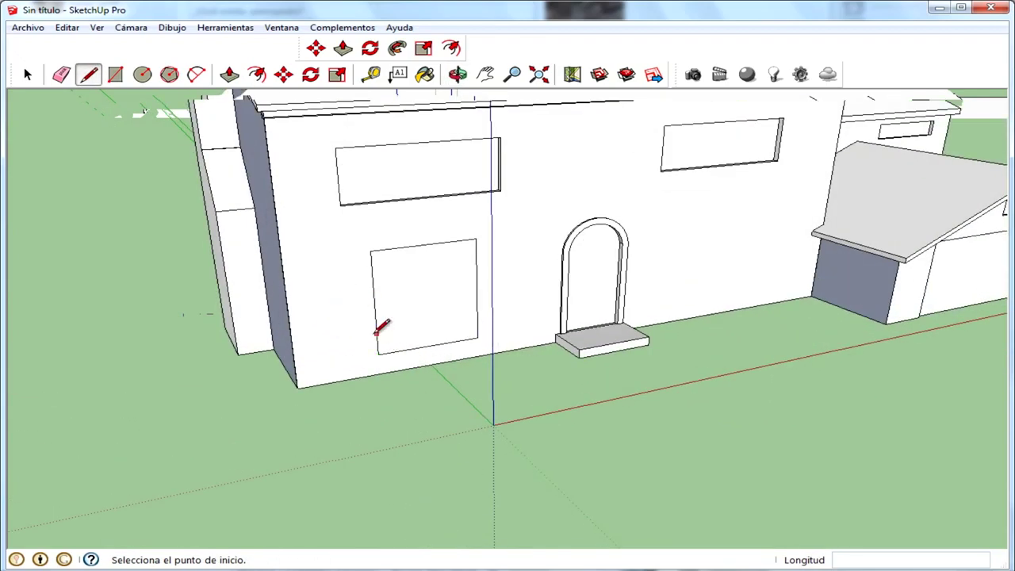
click(378, 354)
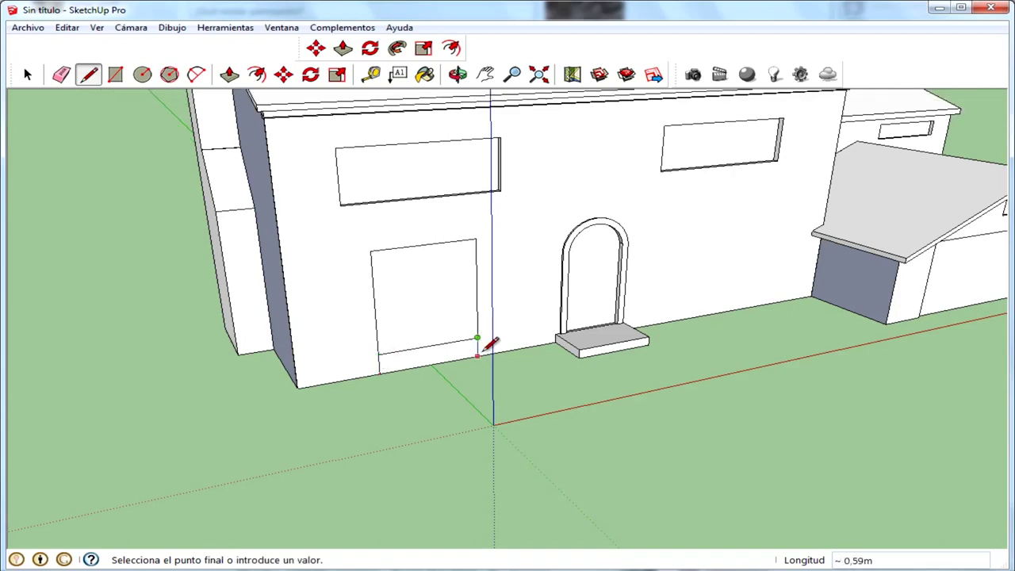
scroll(639, 410, down, 2)
scroll(600, 412, down, 2)
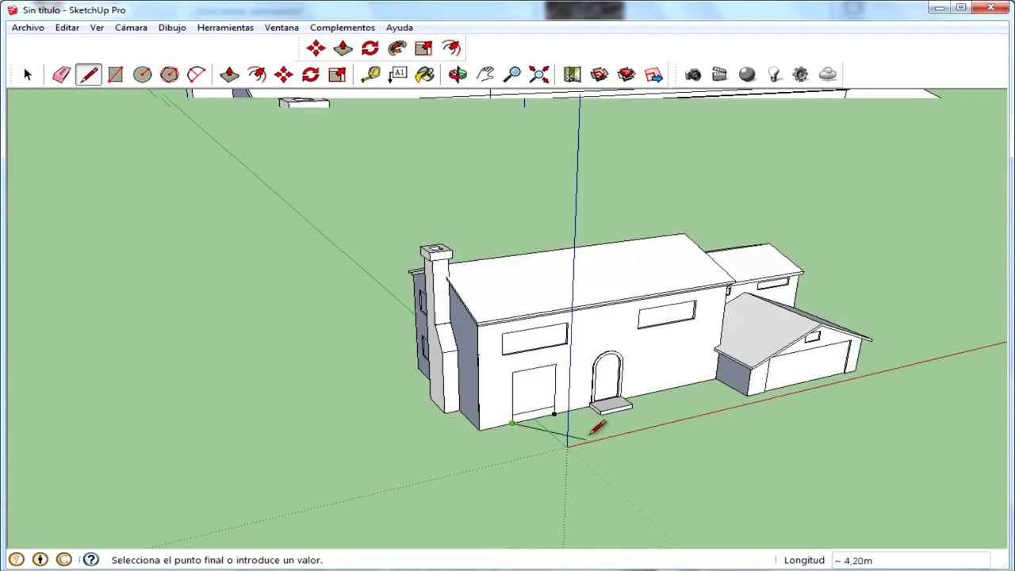
scroll(619, 476, down, 1)
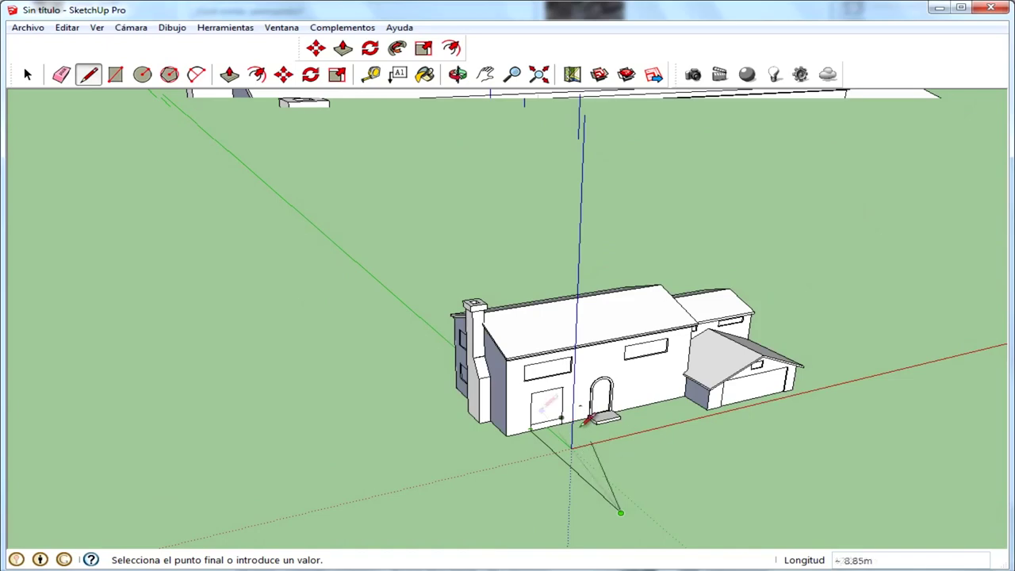
Close the walkway outline into a ground face and draw a line across it
click(656, 502)
click(561, 424)
middle_drag(561, 423, 362, 482)
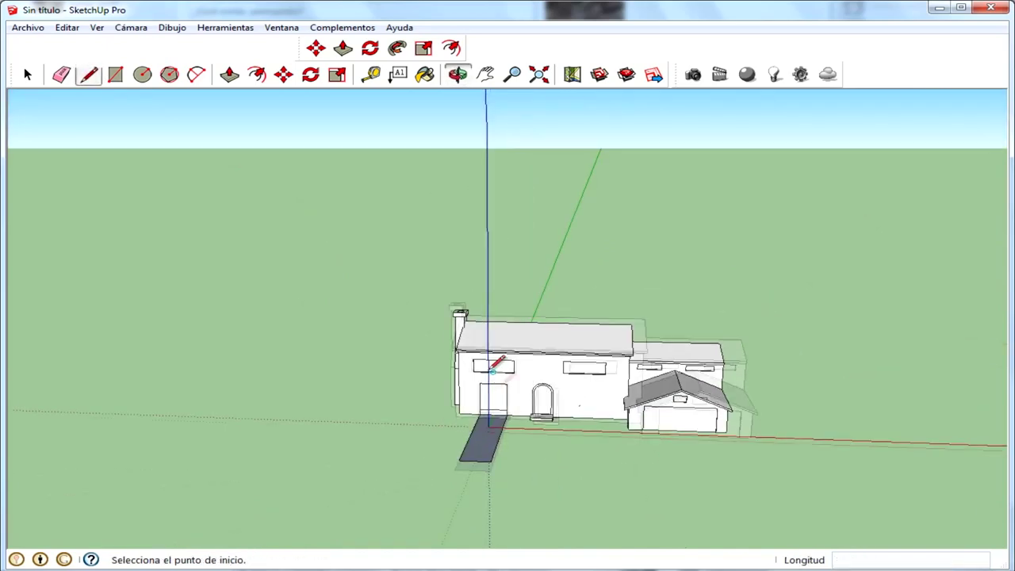
scroll(429, 456, up, 2)
scroll(465, 356, up, 3)
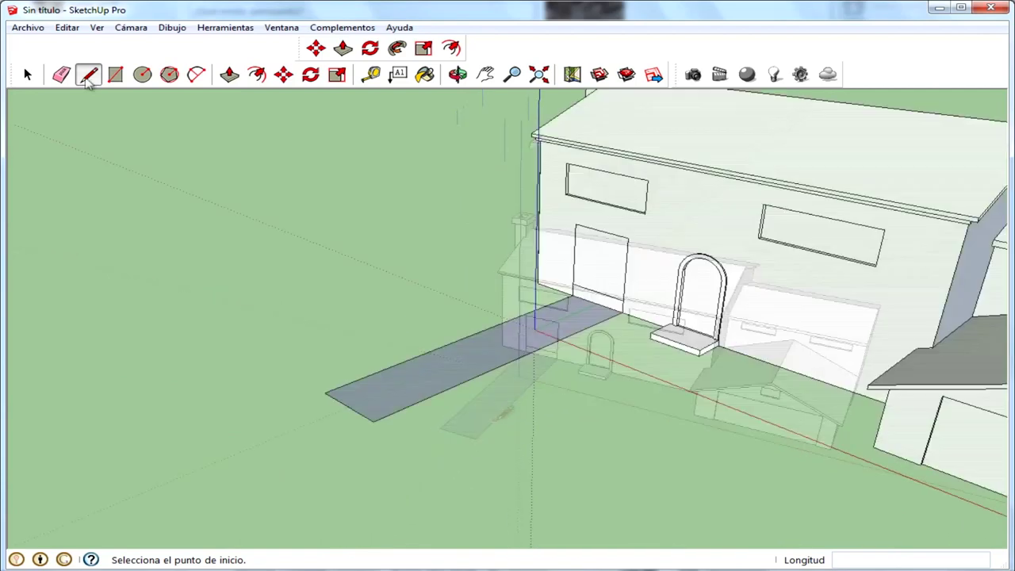
click(343, 334)
click(552, 434)
key(Escape)
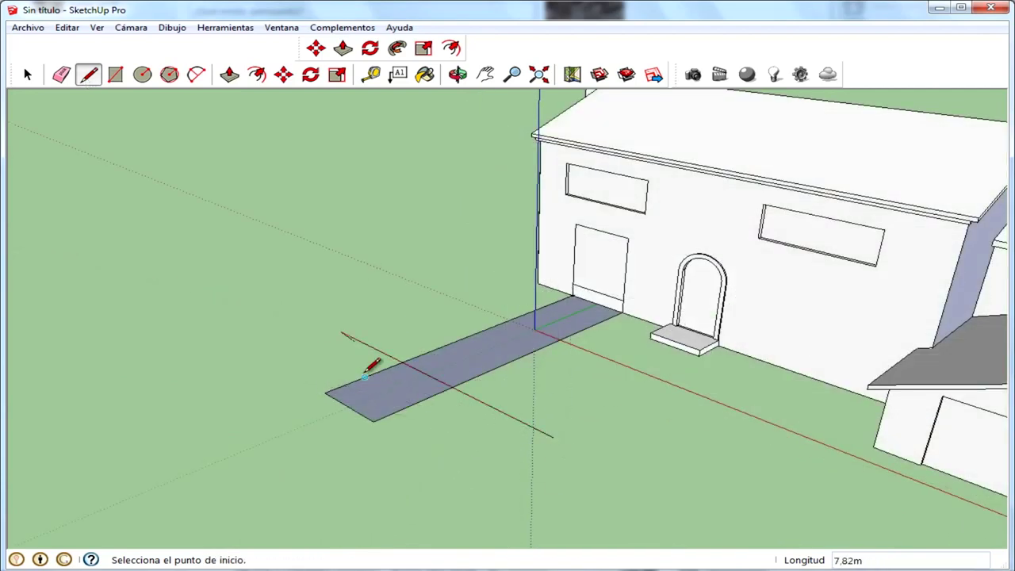
Round off the walkway's far end with an arc between its two far corners
click(143, 74)
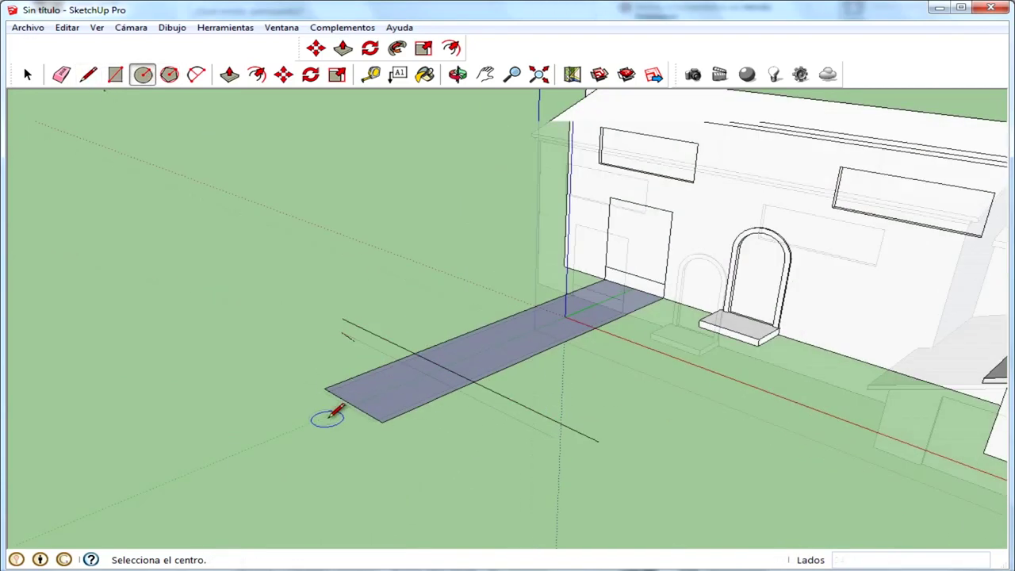
scroll(317, 413, up, 2)
mouse_move(206, 111)
middle_down()
mouse_move(474, 240)
mouse_move(570, 387)
middle_up()
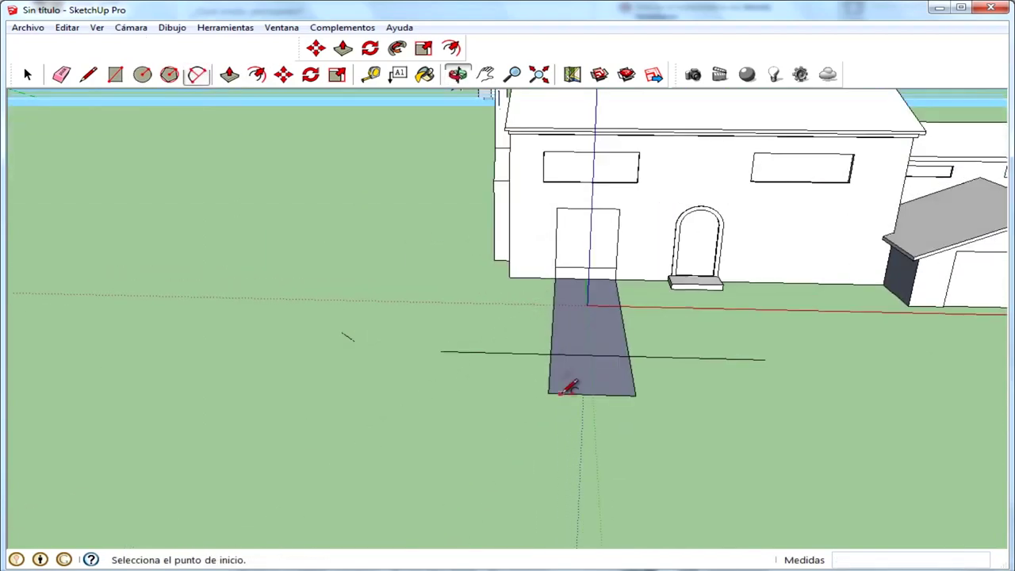
scroll(560, 391, up, 1)
scroll(577, 333, up, 2)
scroll(547, 381, up, 1)
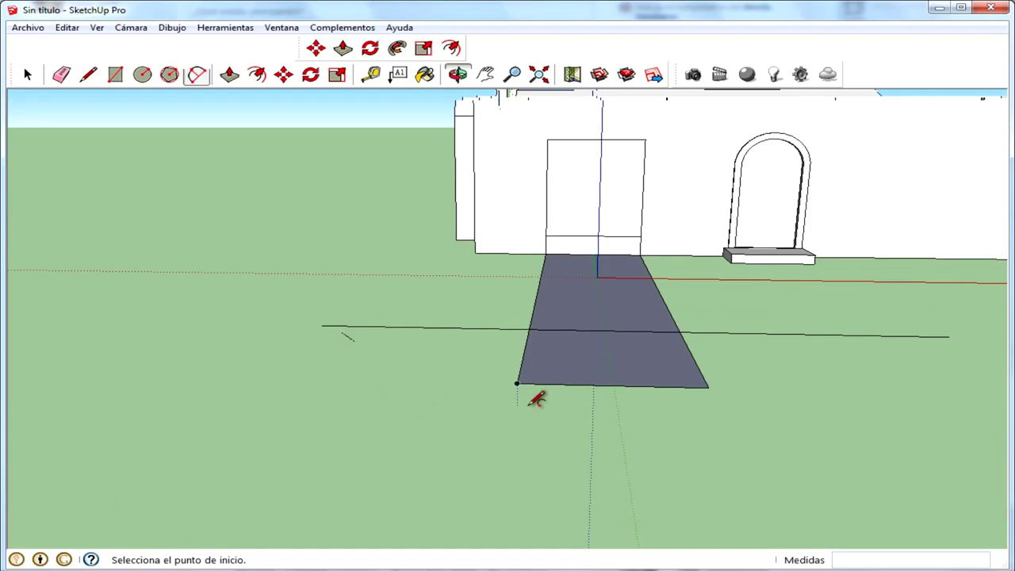
click(517, 383)
click(708, 386)
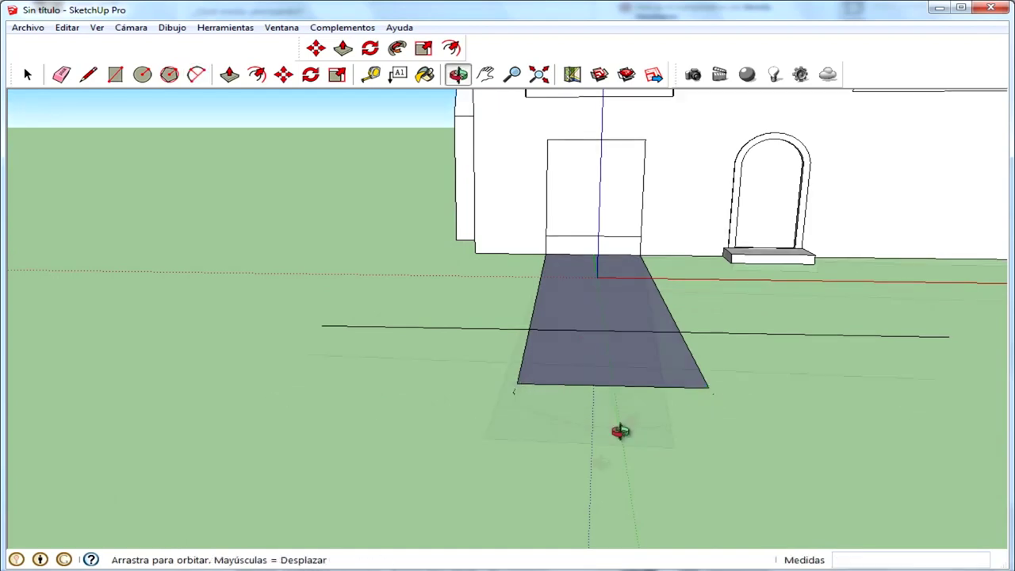
scroll(623, 429, down, 3)
mouse_move(482, 410)
middle_down()
mouse_move(363, 494)
mouse_move(389, 489)
mouse_move(449, 415)
mouse_move(503, 457)
mouse_move(411, 461)
mouse_move(436, 471)
mouse_move(482, 367)
mouse_move(486, 386)
mouse_move(487, 365)
middle_up()
click(384, 496)
In Front view, draw an upright semicircular arc across the walkway's end edge
key(F3)
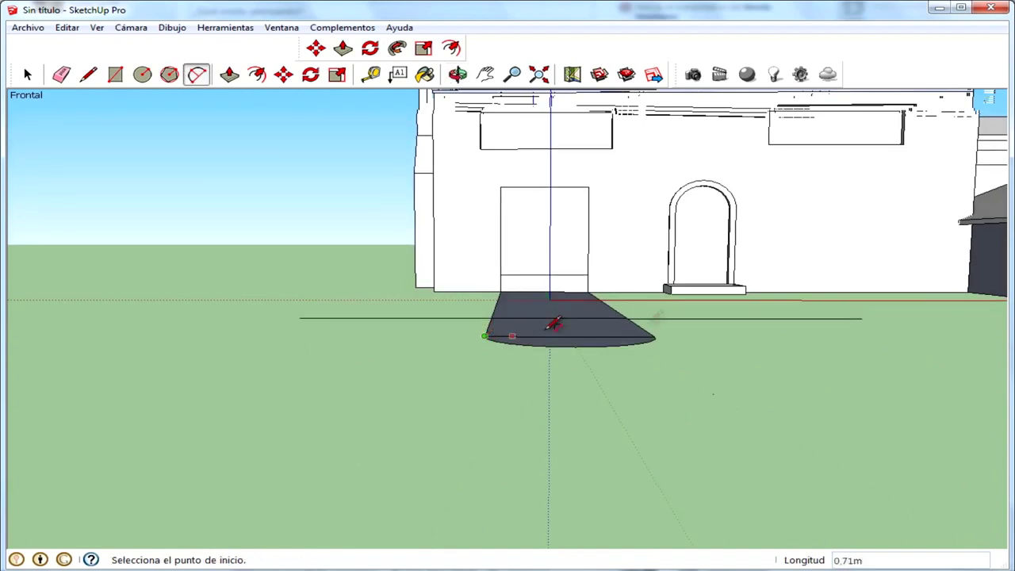
click(655, 335)
click(484, 336)
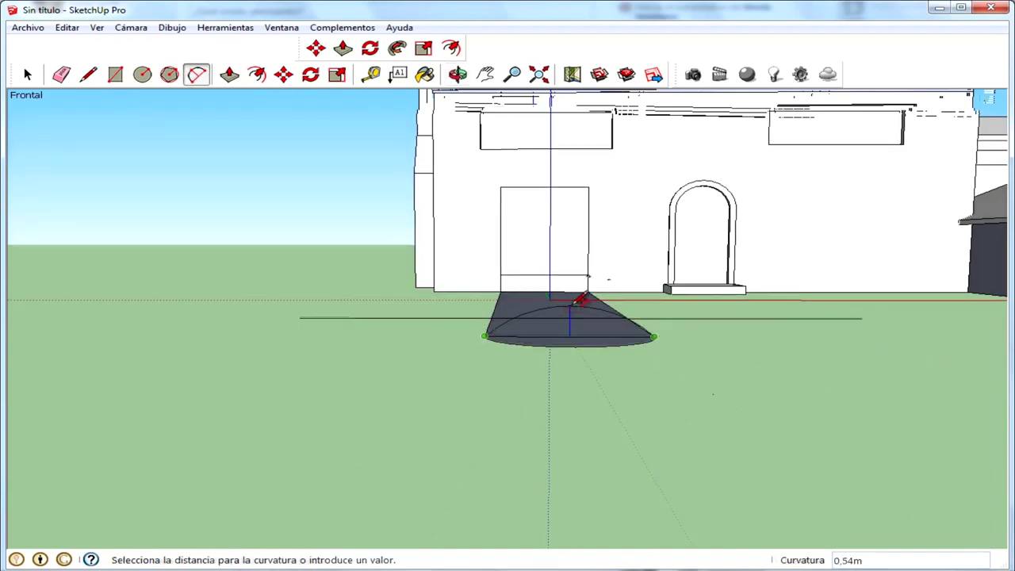
middle_drag(582, 294, 571, 276)
scroll(571, 264, up, 2)
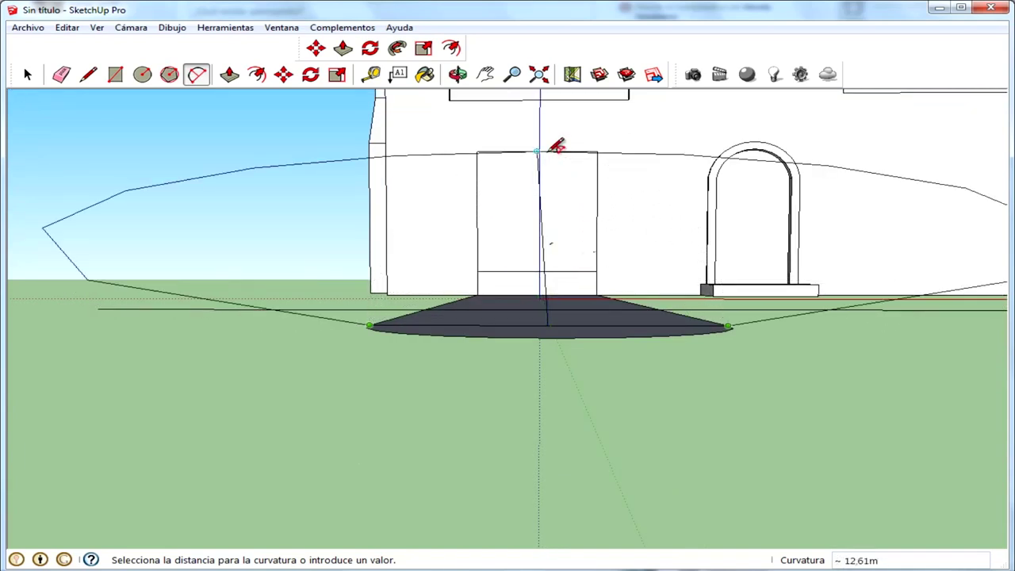
middle_drag(555, 151, 555, 145)
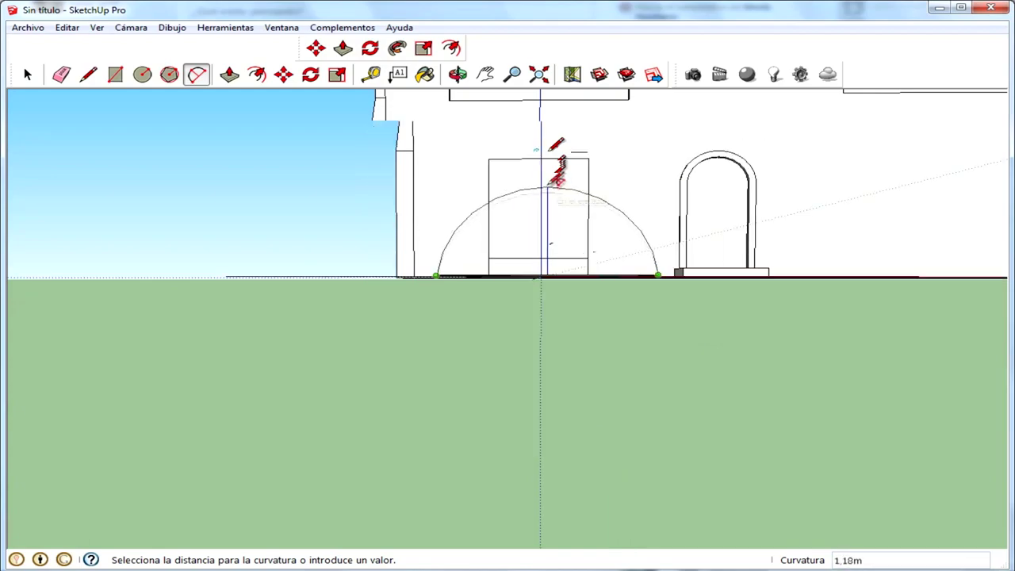
click(557, 171)
Orbit around the house and walkway to inspect the new arch profile
mouse_move(573, 227)
middle_down()
mouse_move(603, 340)
mouse_move(925, 267)
mouse_move(627, 300)
mouse_move(702, 344)
mouse_move(458, 319)
middle_up()
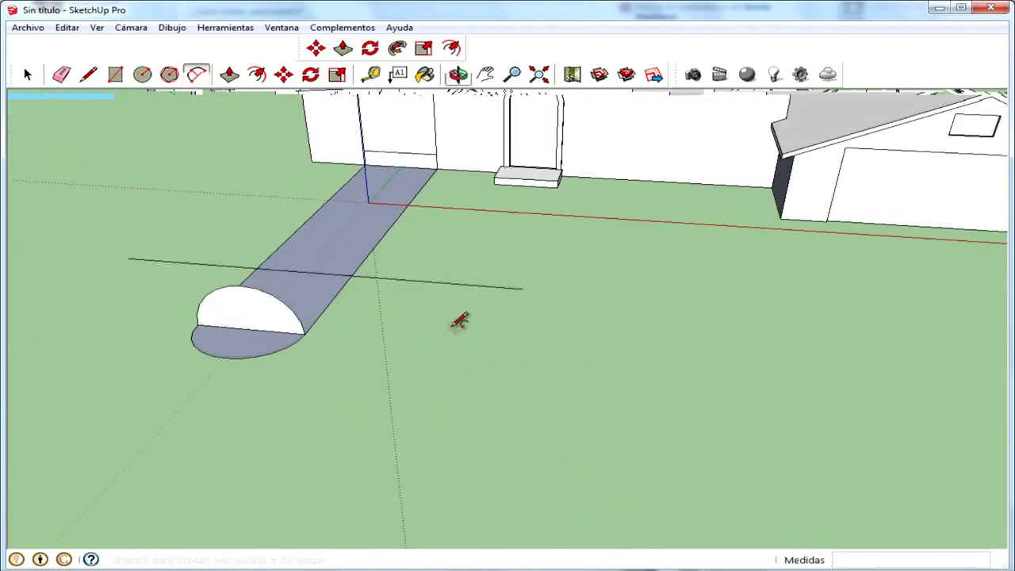
click(28, 74)
mouse_move(48, 159)
middle_down()
mouse_move(84, 278)
mouse_move(283, 294)
middle_up()
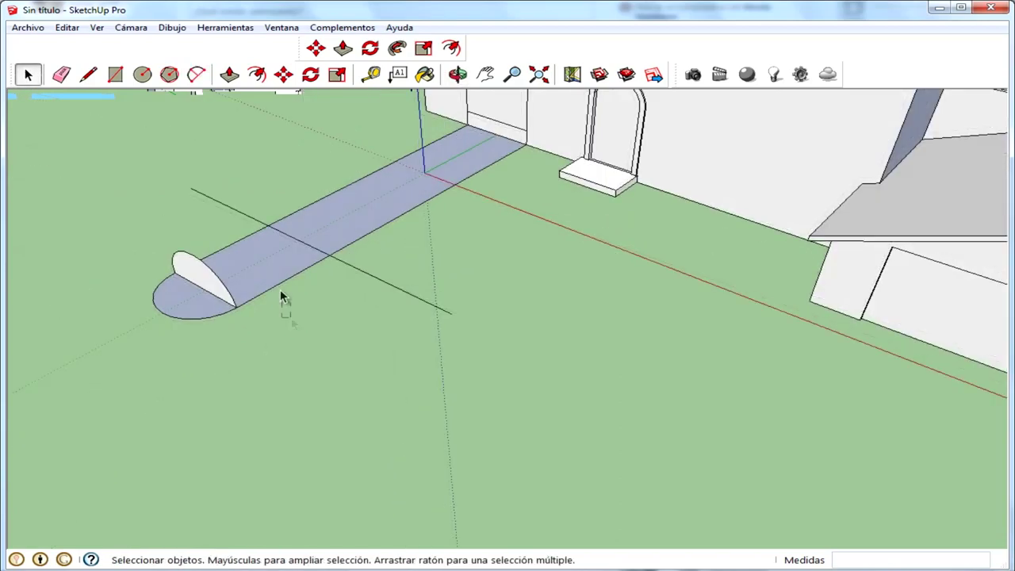
mouse_move(229, 238)
middle_down()
mouse_move(415, 204)
mouse_move(373, 335)
mouse_move(568, 254)
mouse_move(114, 287)
mouse_move(269, 281)
mouse_move(452, 311)
mouse_move(450, 323)
middle_up()
mouse_move(333, 309)
middle_down()
mouse_move(426, 390)
mouse_move(363, 317)
mouse_move(389, 336)
mouse_move(637, 374)
mouse_move(421, 379)
middle_up()
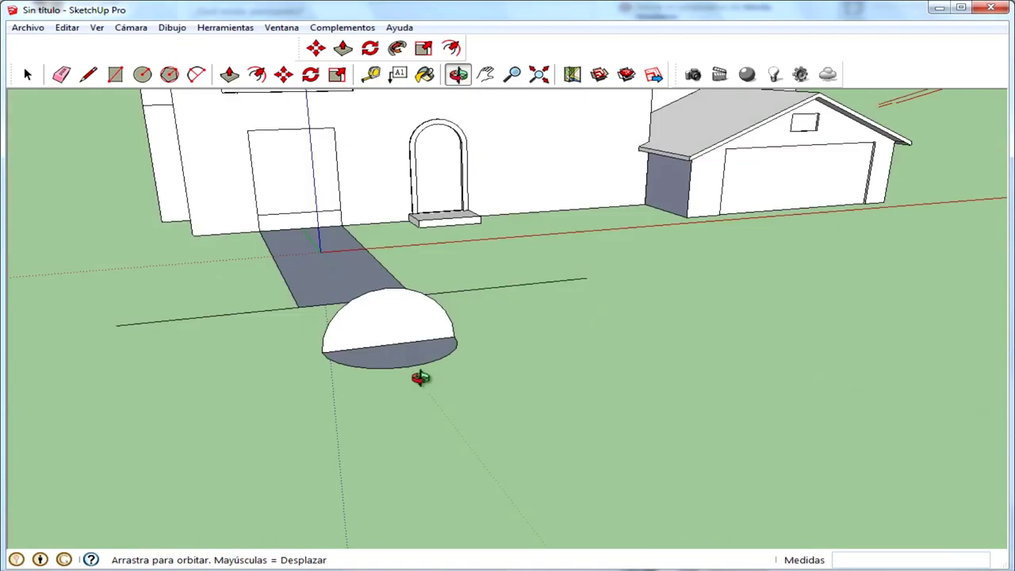
mouse_move(421, 378)
middle_down()
mouse_move(254, 226)
mouse_move(551, 199)
mouse_move(325, 206)
mouse_move(290, 262)
mouse_move(338, 301)
mouse_move(448, 270)
mouse_move(424, 288)
mouse_move(377, 231)
middle_up()
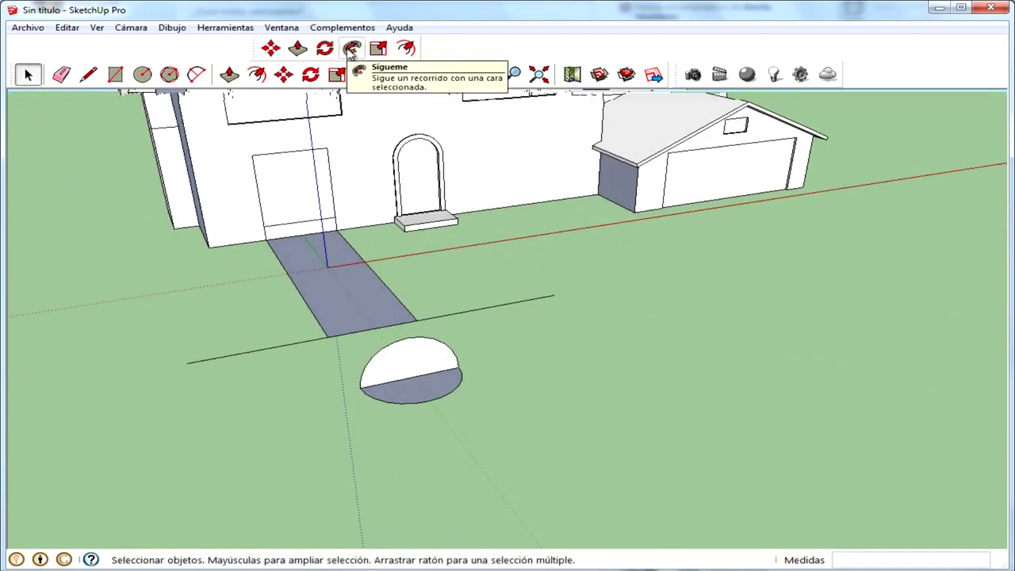
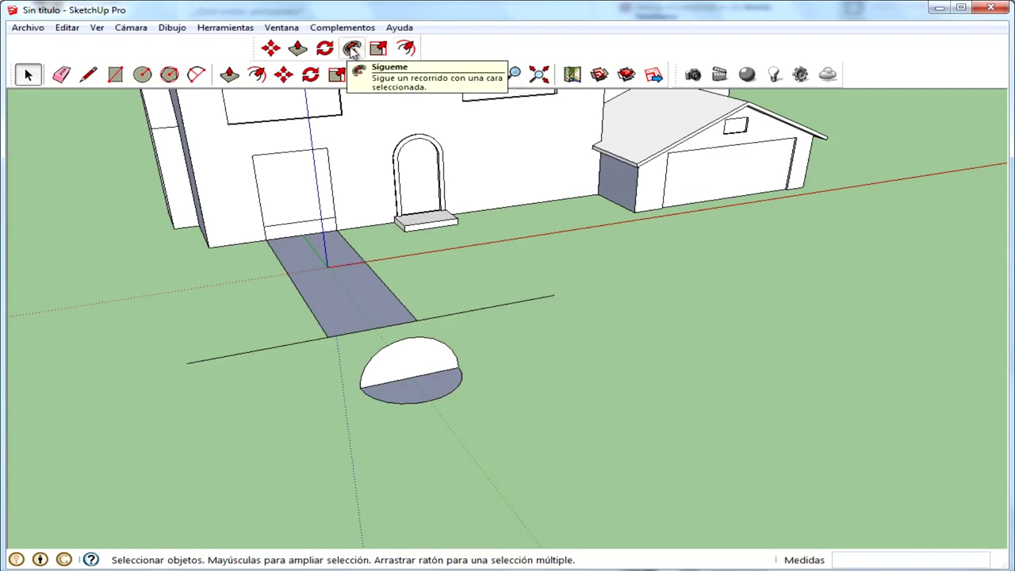
Hide the editing toolbar and then show it again from the toolbar visibility settings
click(95, 27)
click(108, 43)
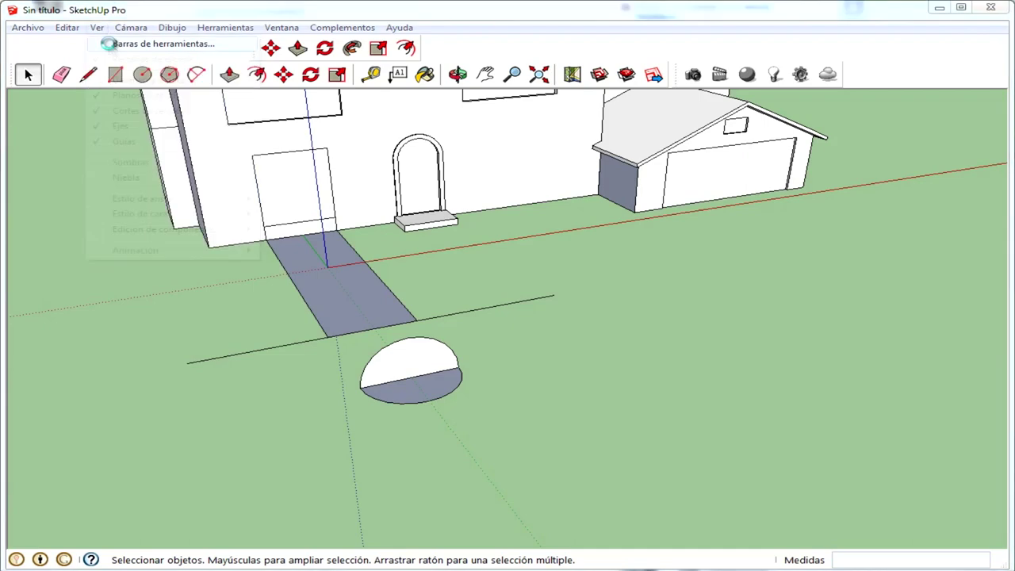
click(365, 328)
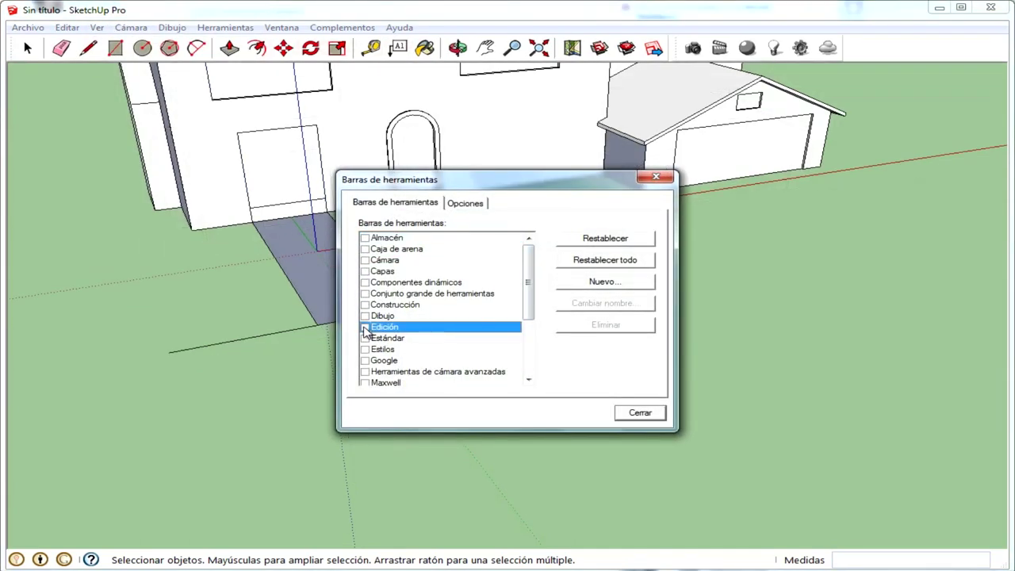
click(365, 327)
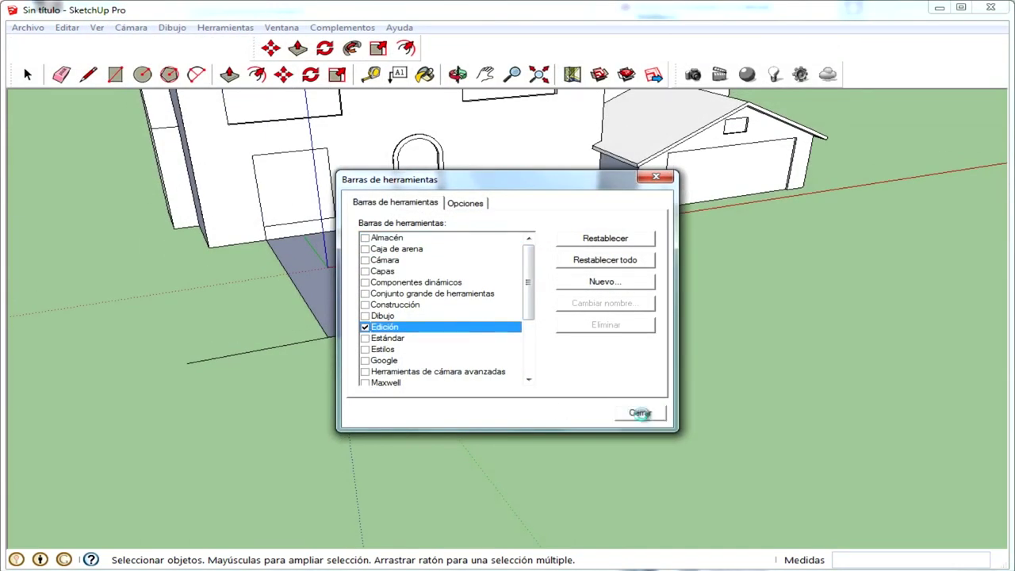
click(640, 413)
Pull the half-ellipse face outward into a dome shape with Push/Pull, then orbit to inspect it
click(356, 50)
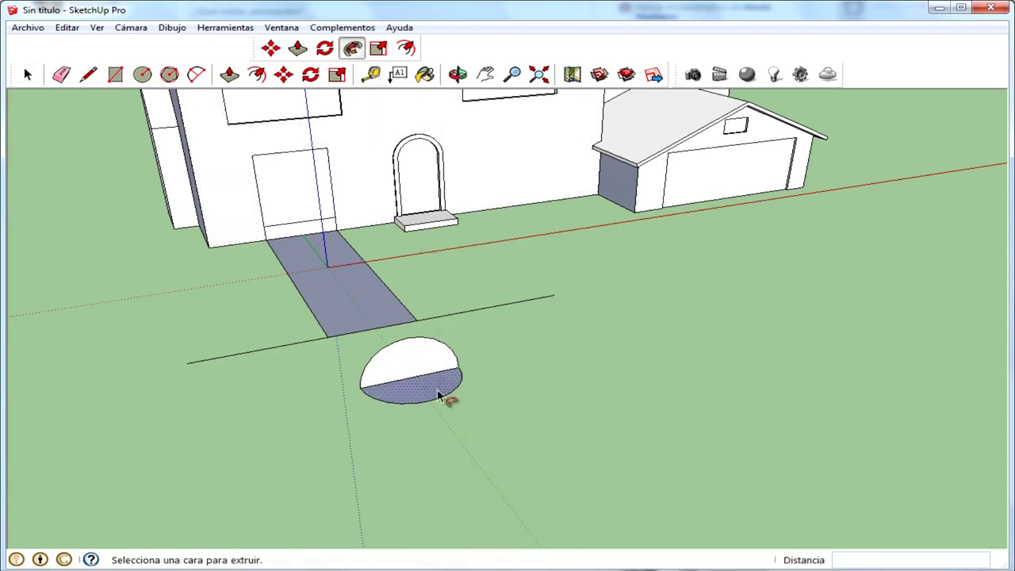
scroll(447, 401, up, 1)
mouse_move(424, 363)
mouse_down()
mouse_move(427, 380)
mouse_move(471, 377)
mouse_up()
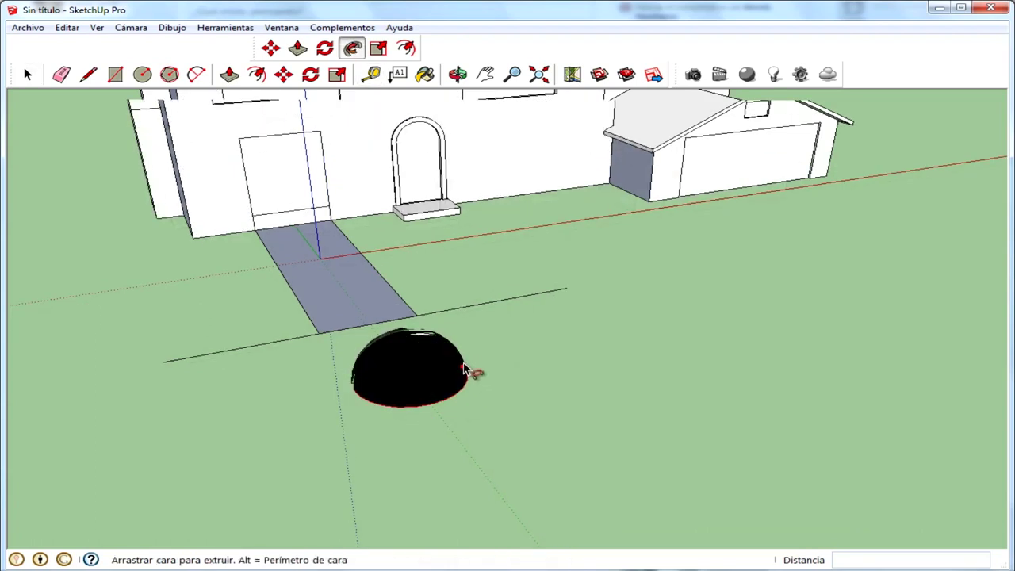
drag(465, 371, 465, 365)
mouse_move(464, 364)
middle_down()
mouse_move(405, 454)
mouse_move(113, 442)
mouse_move(415, 421)
mouse_move(267, 412)
mouse_move(427, 357)
middle_up()
drag(427, 357, 555, 358)
key(space)
mouse_move(555, 357)
middle_down()
mouse_move(800, 211)
mouse_move(507, 407)
mouse_move(614, 508)
mouse_move(754, 451)
mouse_move(910, 351)
mouse_move(782, 471)
mouse_move(870, 358)
mouse_move(731, 268)
mouse_move(777, 277)
mouse_move(519, 243)
mouse_move(442, 286)
mouse_move(448, 343)
mouse_move(719, 340)
mouse_move(803, 308)
mouse_move(781, 283)
middle_up()
scroll(781, 277, up, 3)
scroll(763, 278, up, 1)
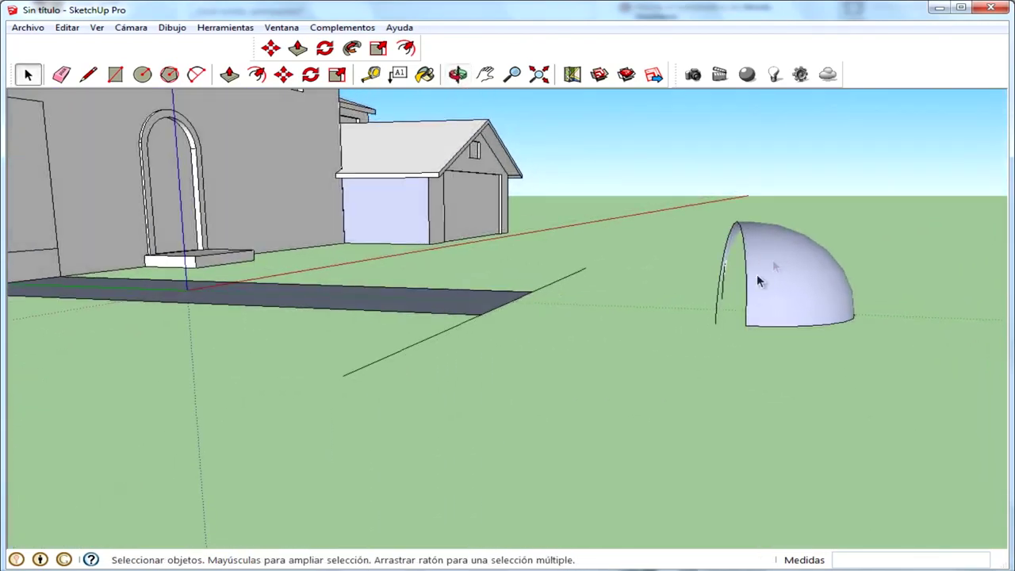
mouse_move(751, 208)
middle_down()
mouse_move(690, 325)
mouse_move(433, 379)
mouse_move(335, 272)
mouse_move(362, 318)
mouse_move(512, 315)
mouse_move(410, 370)
mouse_move(478, 335)
mouse_move(933, 334)
mouse_move(918, 358)
mouse_move(740, 341)
mouse_move(335, 351)
mouse_move(358, 379)
middle_up()
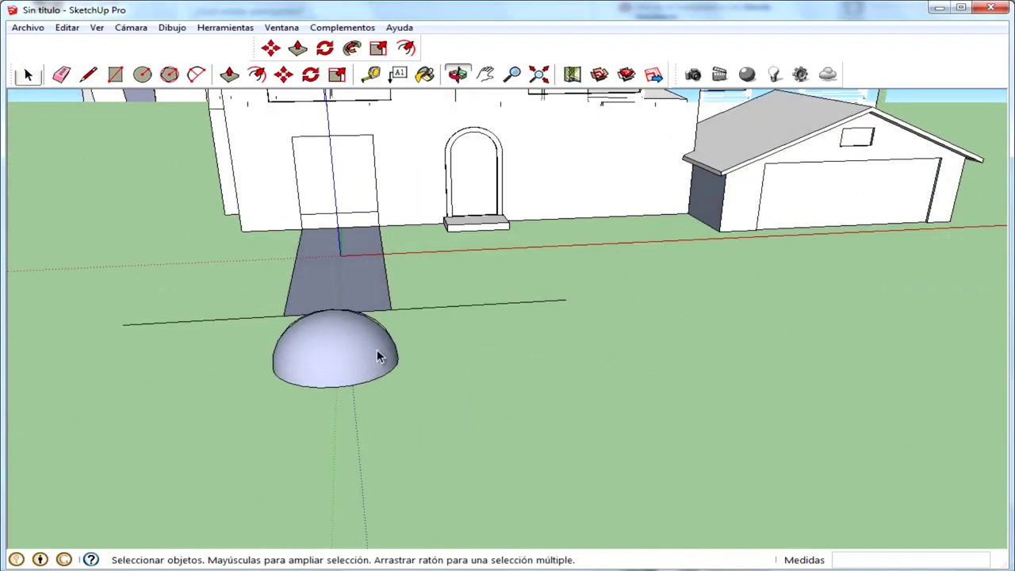
mouse_move(377, 320)
middle_down()
mouse_move(261, 415)
mouse_move(180, 432)
mouse_move(602, 388)
mouse_move(690, 409)
mouse_move(585, 363)
mouse_move(531, 374)
mouse_move(362, 462)
mouse_move(298, 450)
middle_up()
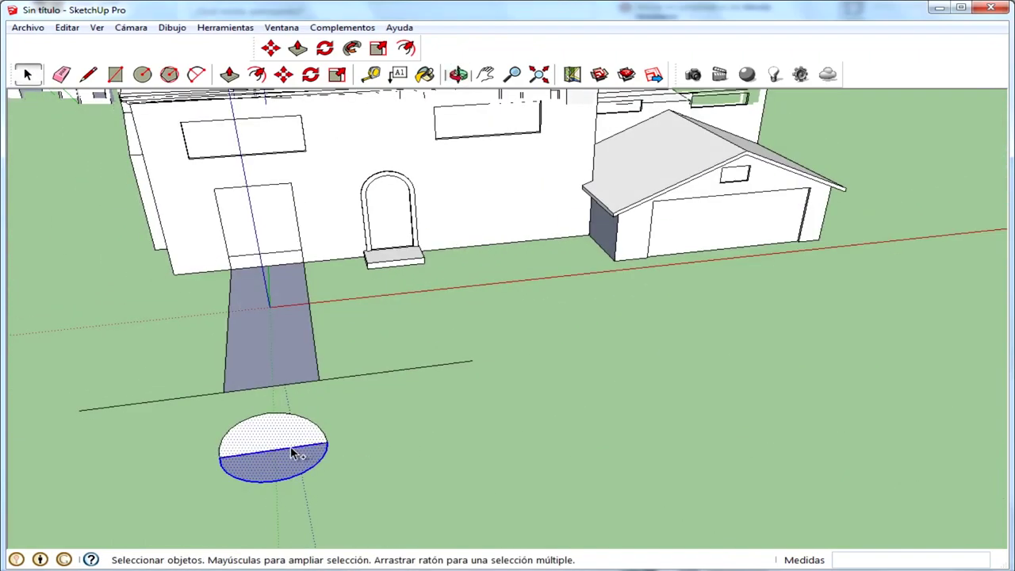
Paste two copies of the half-ellipse profile to the right of the original
drag(230, 426, 219, 411)
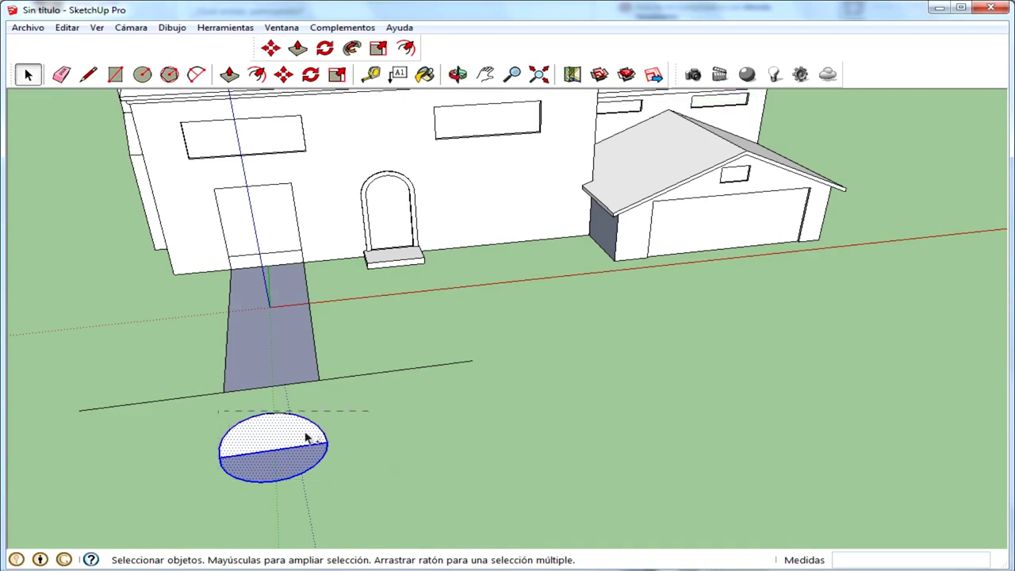
key(ctrl+v)
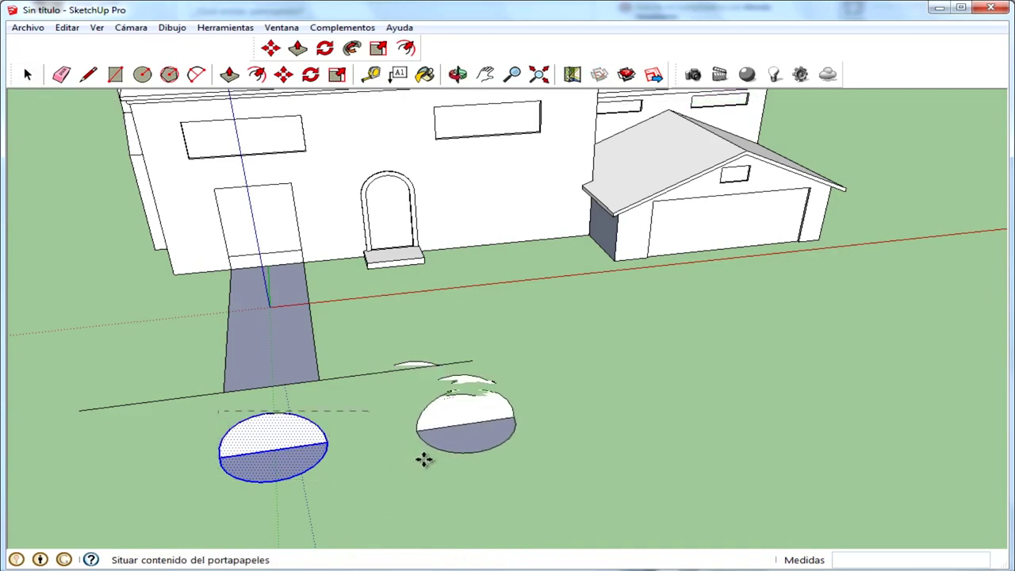
click(423, 460)
key(ctrl+v)
click(577, 442)
Sweep the first profile into a dome with Follow Me and delete the middle copy's upright face
click(352, 48)
drag(272, 430, 222, 478)
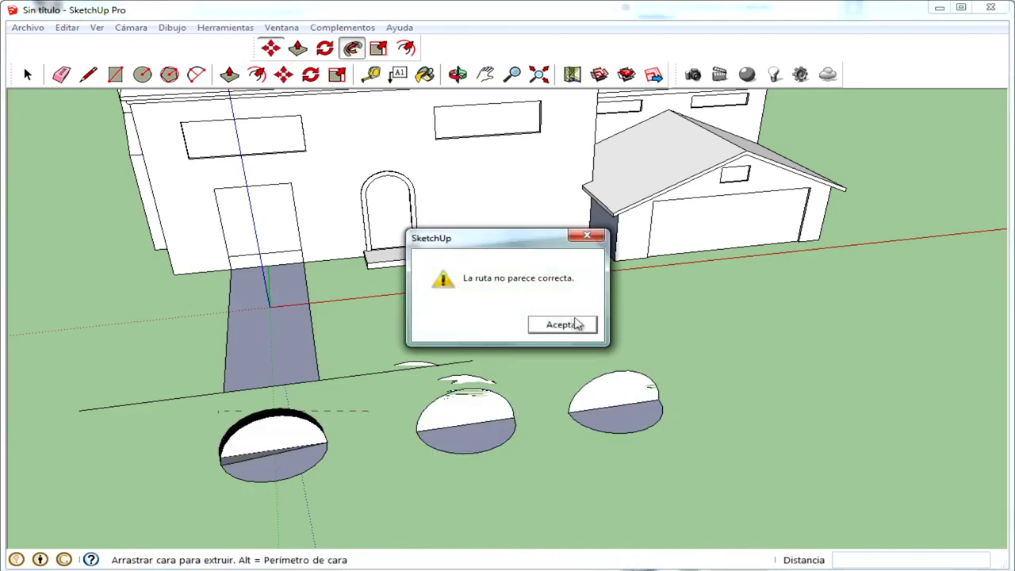
click(561, 324)
mouse_move(277, 439)
mouse_down()
mouse_move(304, 466)
mouse_move(339, 444)
mouse_up()
mouse_move(340, 444)
middle_down()
mouse_move(613, 359)
mouse_move(397, 421)
mouse_move(535, 403)
mouse_move(492, 323)
middle_up()
click(28, 74)
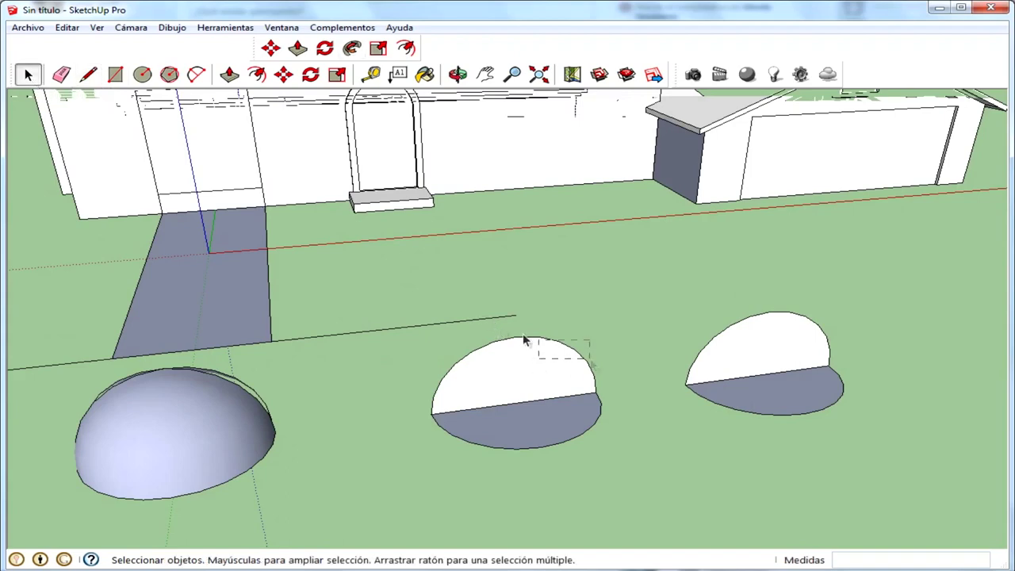
drag(523, 341, 498, 319)
key(Delete)
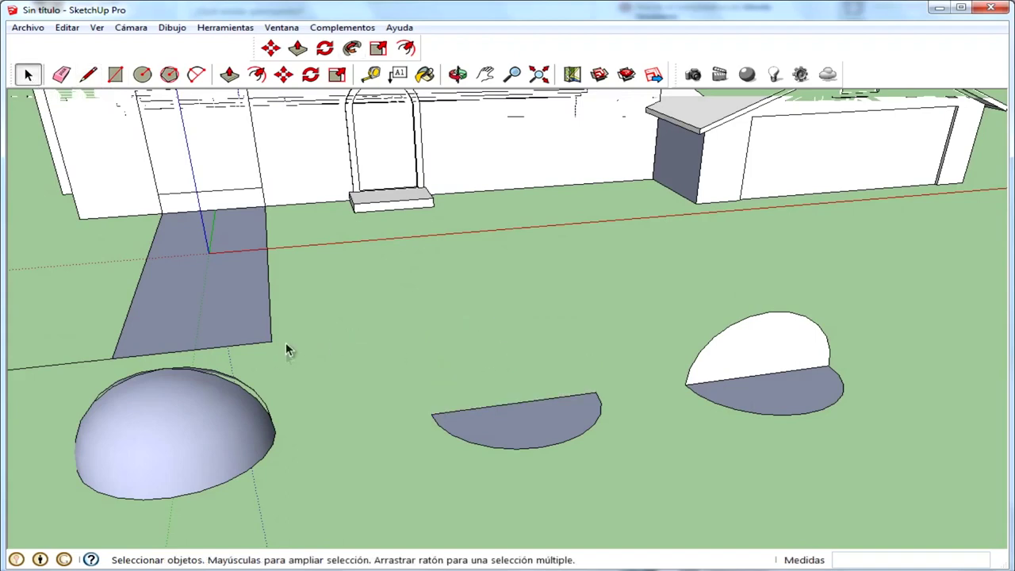
Orbit and zoom so the middle half-disc lies flat, with its straight edge running diagonally
mouse_move(248, 339)
middle_down()
mouse_move(329, 379)
mouse_move(264, 329)
mouse_move(297, 256)
middle_up()
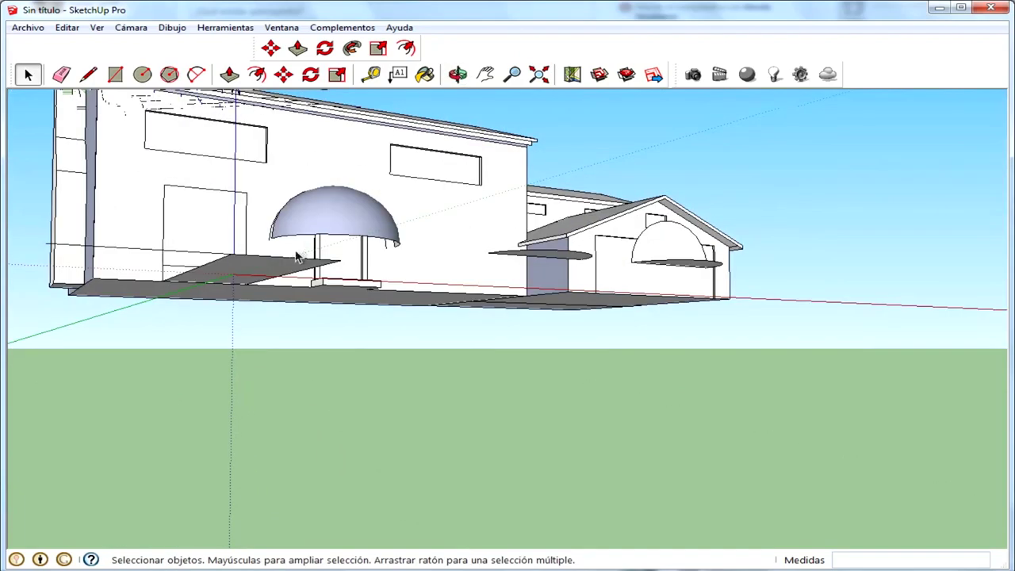
middle_drag(316, 346, 314, 385)
mouse_move(378, 468)
middle_down()
mouse_move(402, 426)
mouse_move(255, 375)
middle_up()
scroll(256, 375, up, 5)
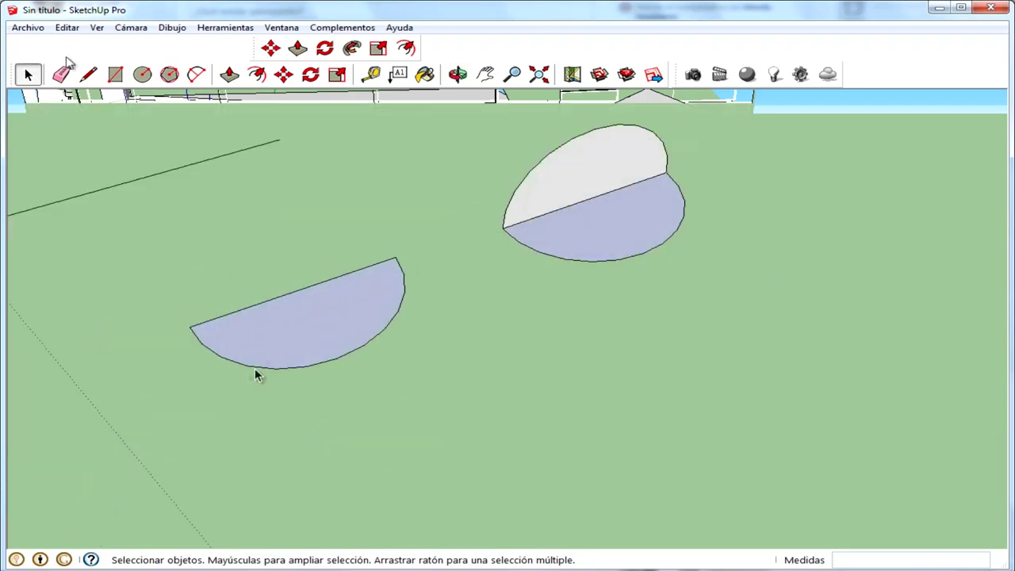
scroll(273, 328, up, 3)
click(88, 74)
mouse_move(234, 369)
middle_down()
mouse_move(272, 373)
mouse_move(364, 221)
middle_up()
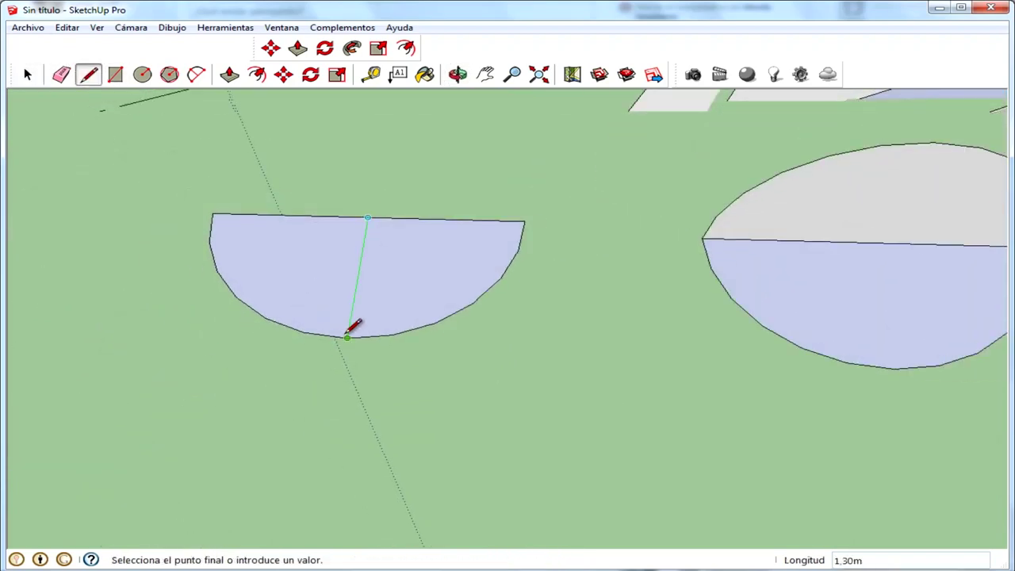
mouse_move(316, 319)
middle_down()
mouse_move(389, 294)
mouse_move(333, 352)
mouse_move(286, 464)
middle_up()
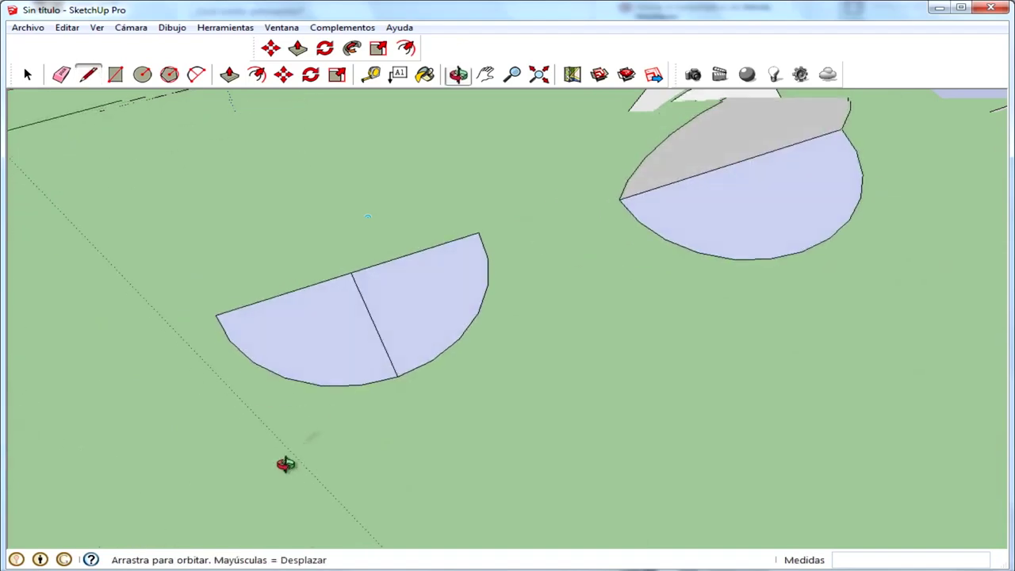
scroll(354, 386, up, 2)
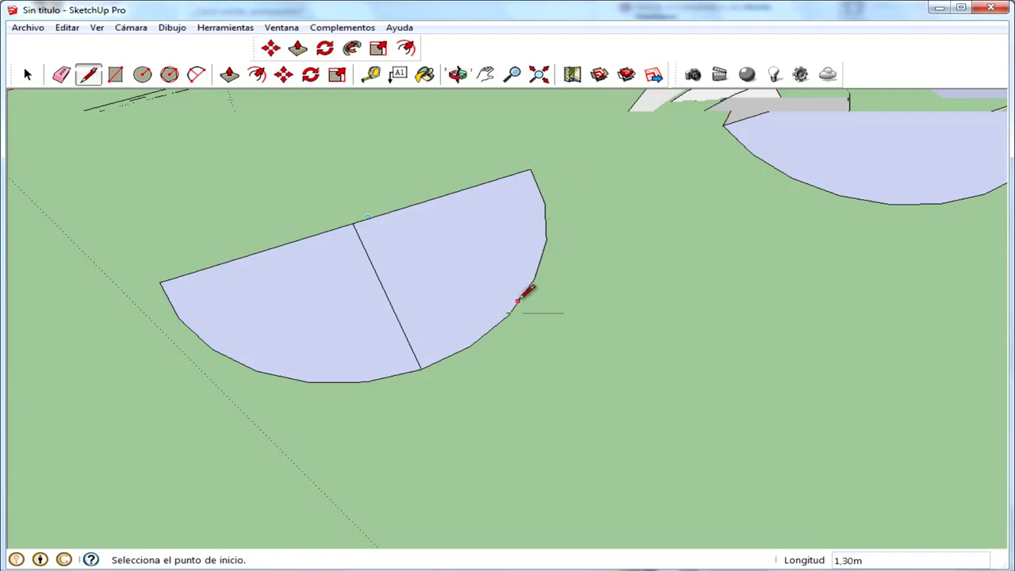
Draw a chord line across the half-disc's curved edge, then orbit out to check it
click(325, 381)
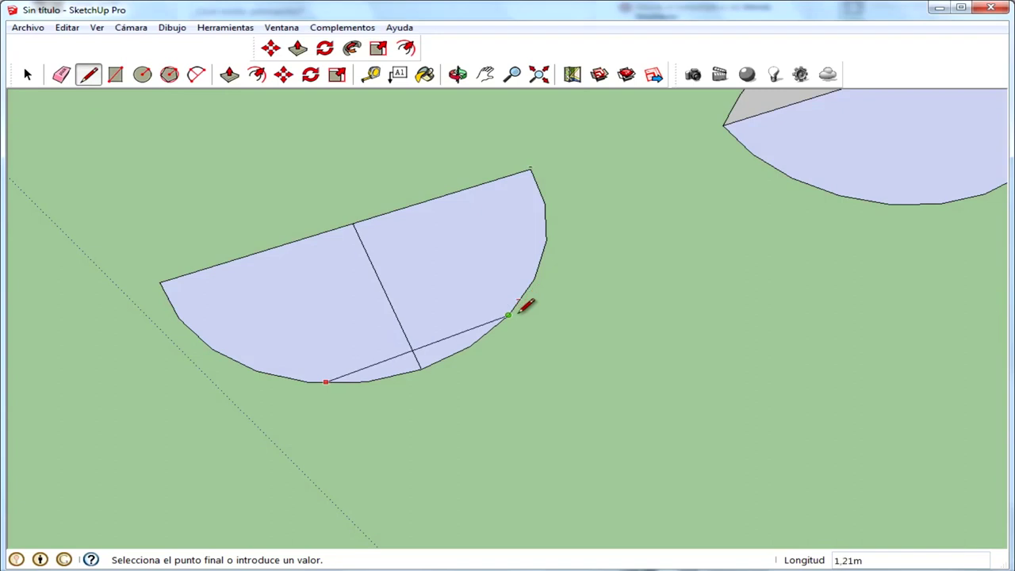
middle_drag(504, 315, 456, 342)
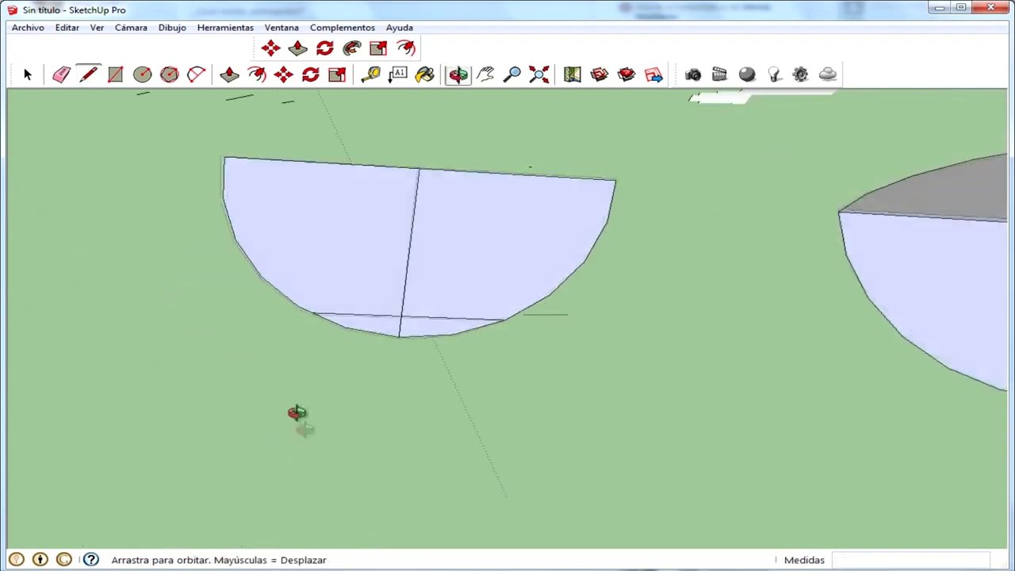
click(299, 327)
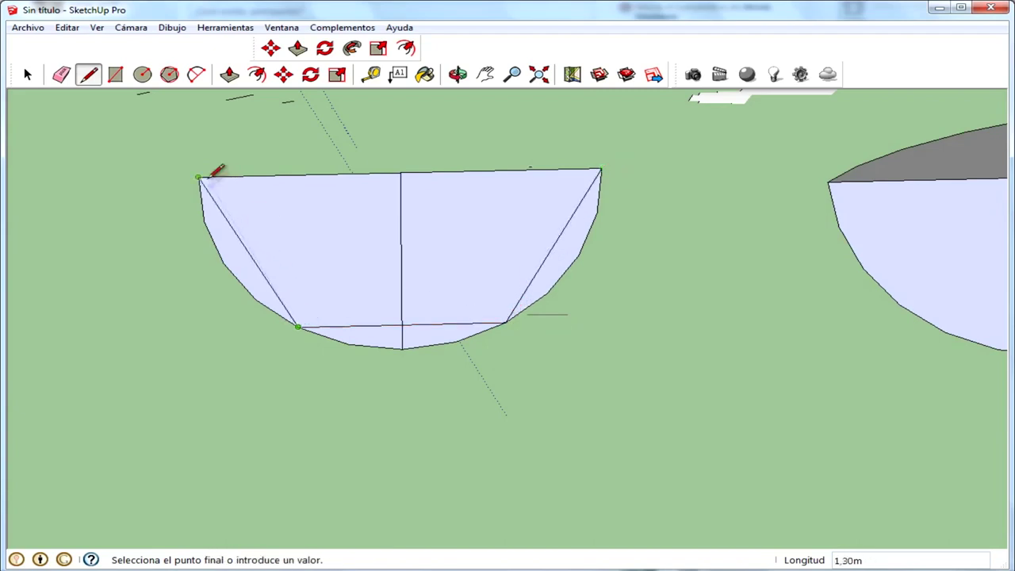
middle_drag(308, 327, 286, 246)
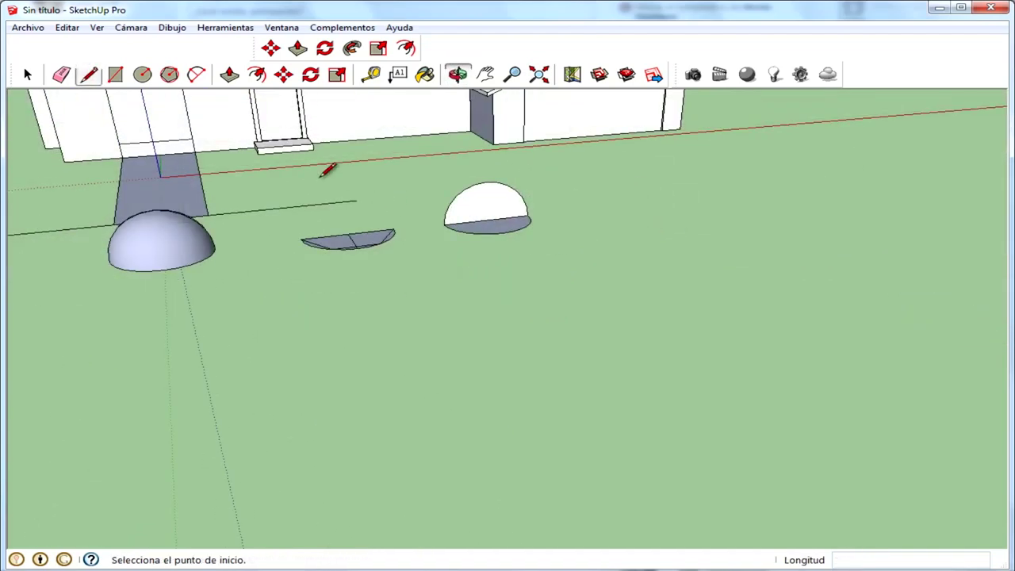
scroll(285, 246, up, 2)
middle_drag(349, 252, 267, 218)
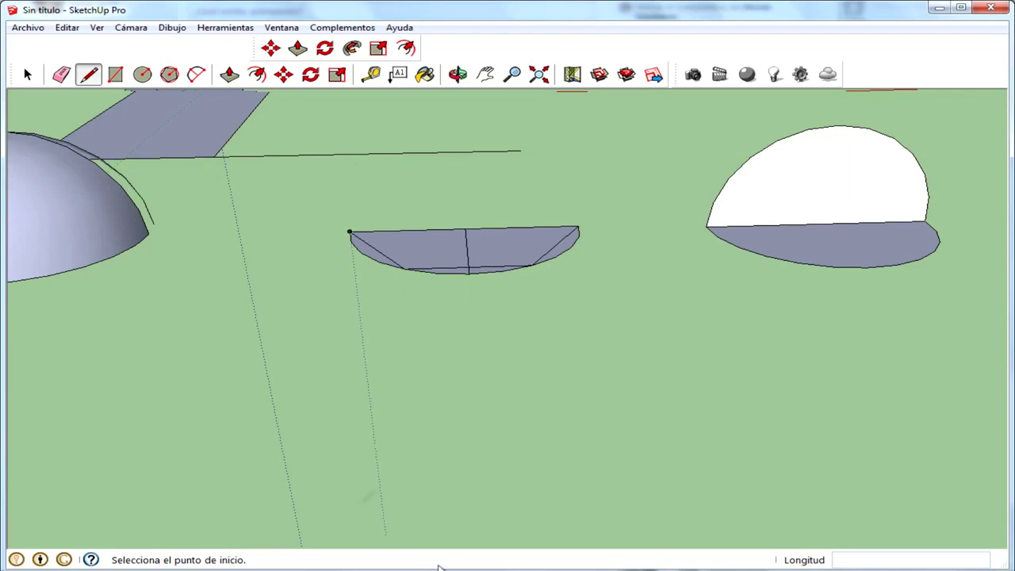
scroll(476, 270, up, 3)
middle_drag(464, 291, 526, 356)
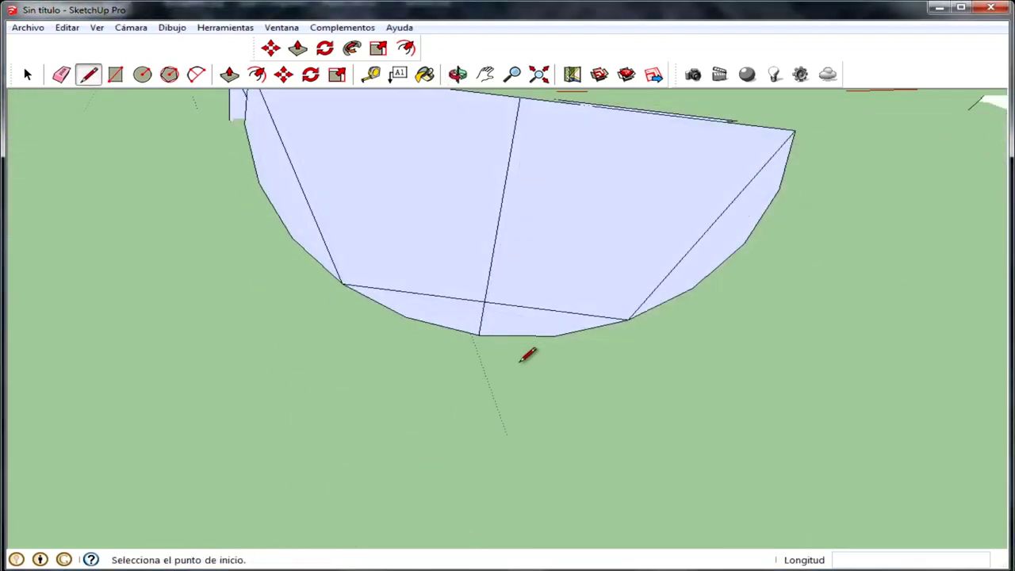
scroll(516, 163, down, 3)
middle_drag(422, 140, 351, 174)
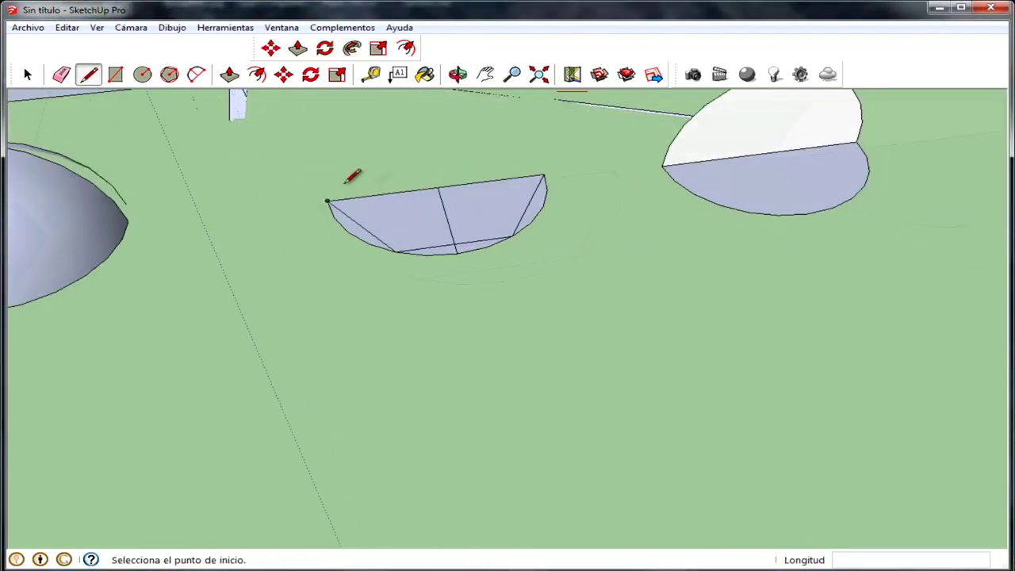
click(28, 74)
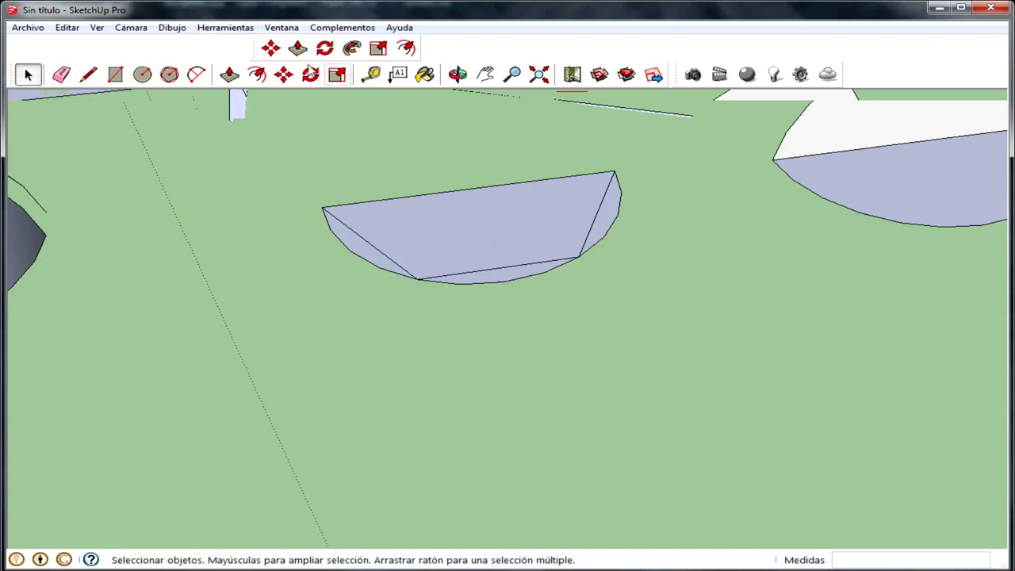
Offset the half-disc face's outline inward
click(407, 47)
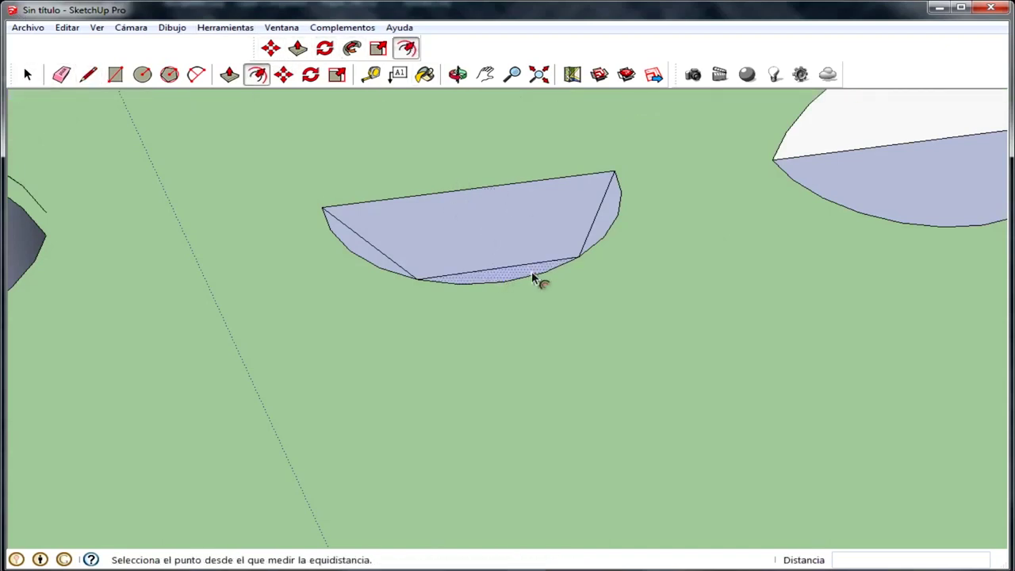
click(501, 266)
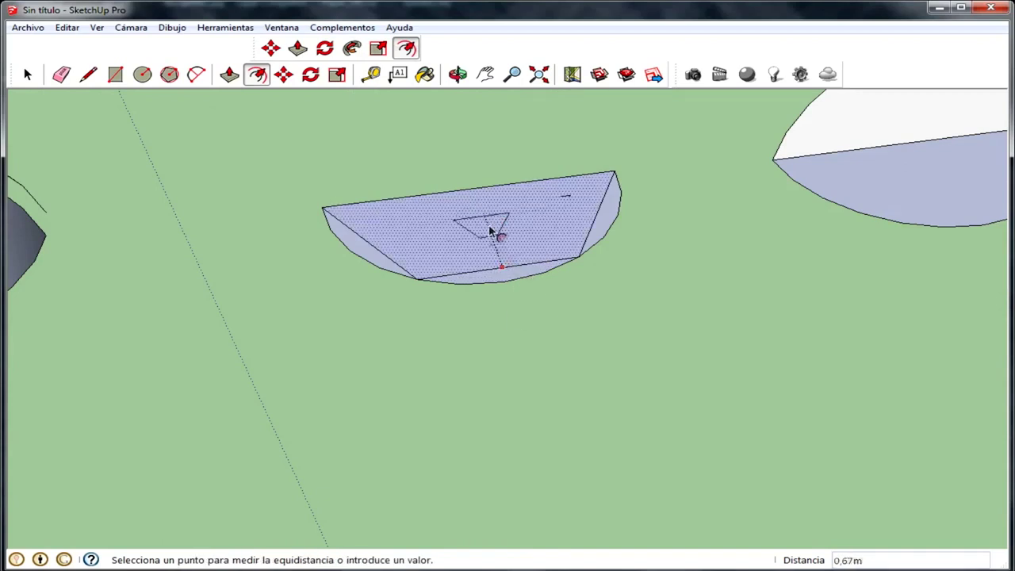
click(496, 269)
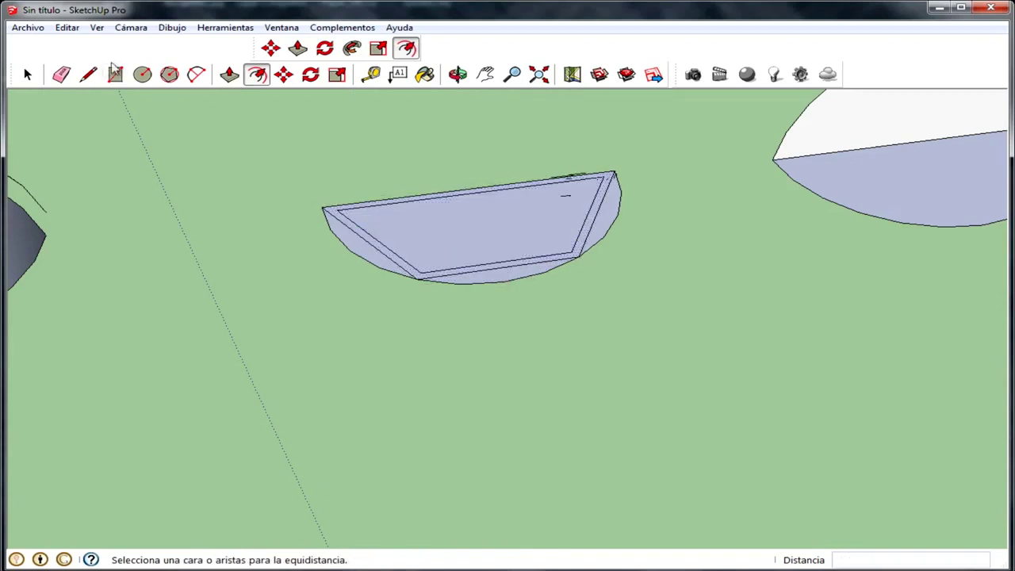
Trace lines at the strip corner and select the inner area to remove
click(88, 74)
scroll(264, 151, up, 5)
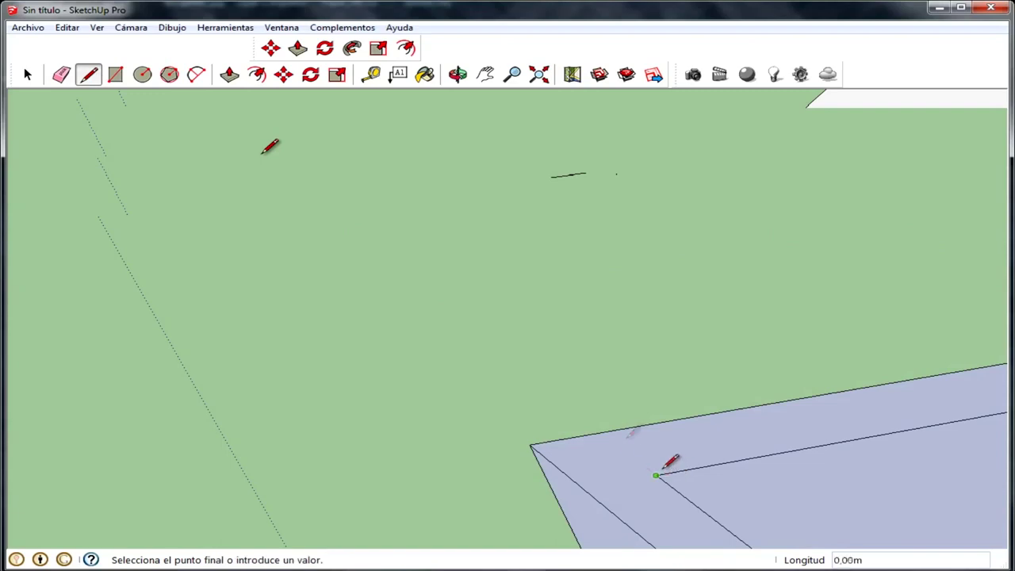
click(611, 428)
middle_drag(648, 358, 767, 387)
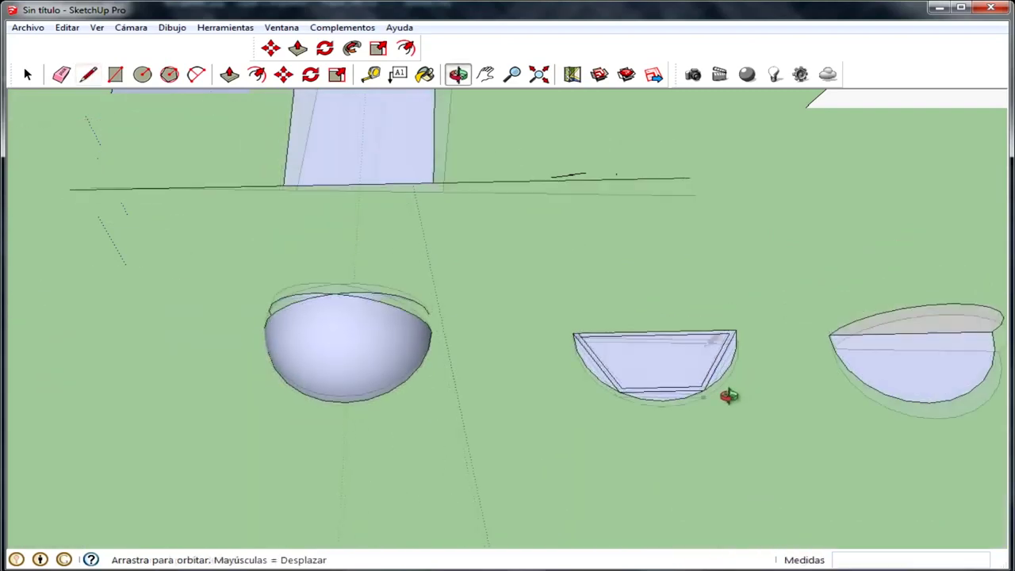
click(731, 342)
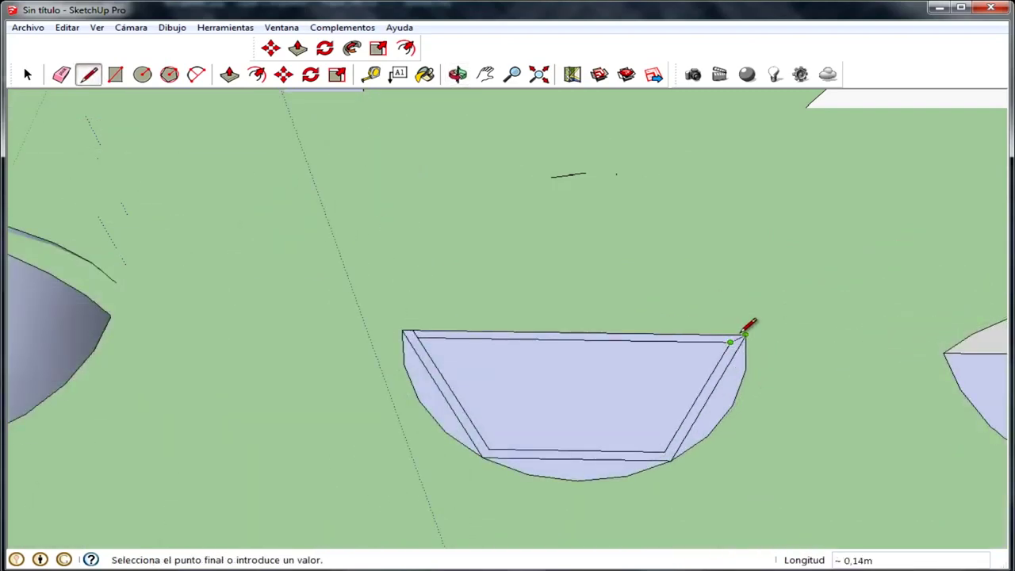
middle_drag(730, 342, 698, 333)
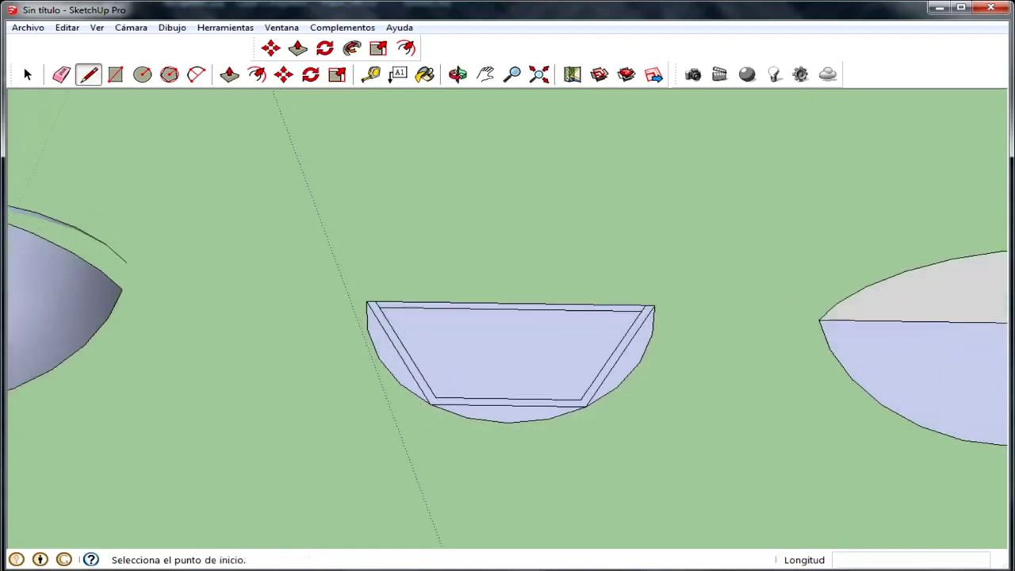
click(28, 75)
drag(490, 278, 489, 278)
middle_drag(489, 278, 583, 358)
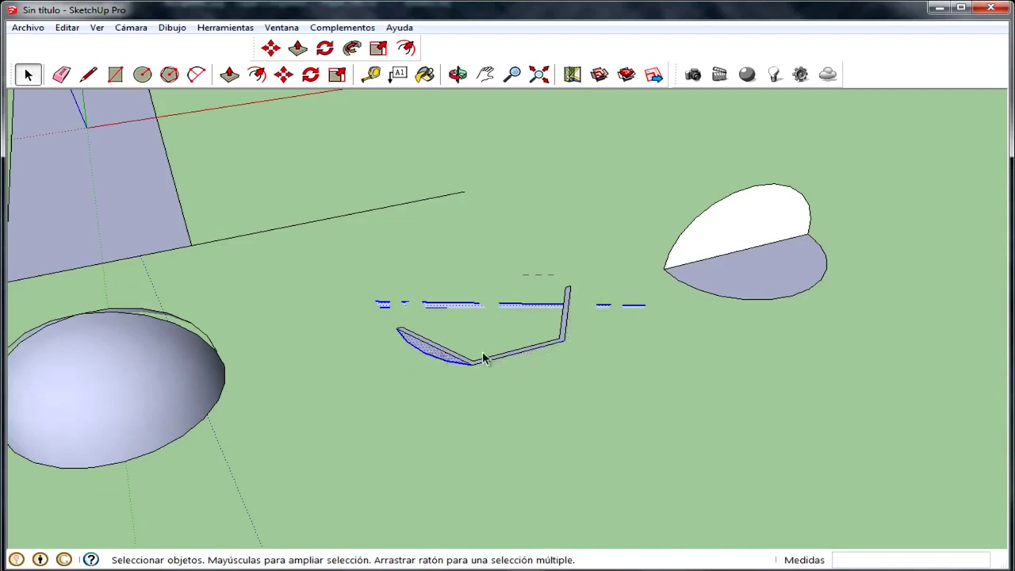
Draw small squares at the strip's left and right joints
mouse_move(512, 354)
middle_down()
mouse_move(420, 269)
mouse_move(450, 313)
mouse_move(617, 306)
middle_up()
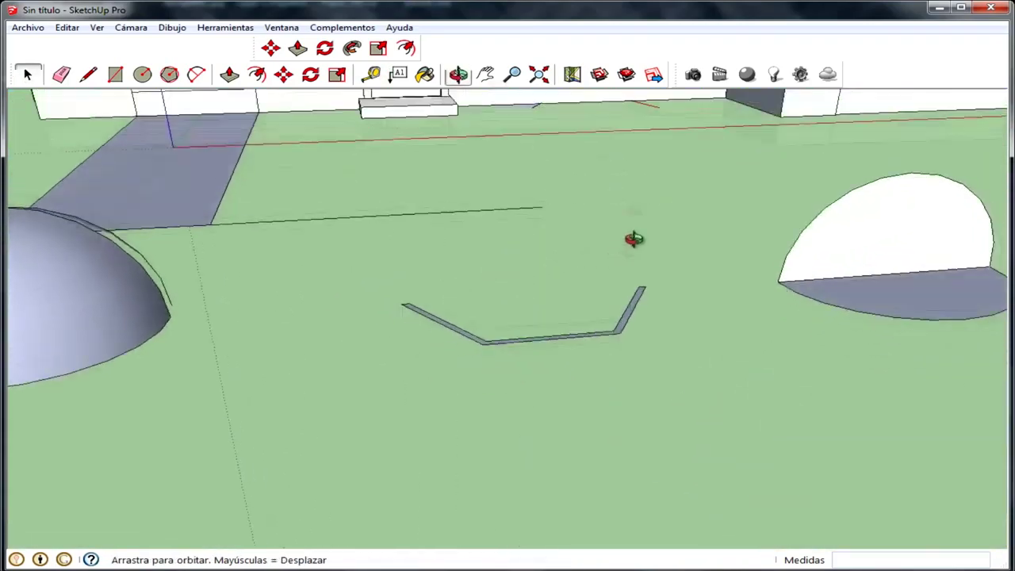
click(115, 79)
middle_drag(487, 421, 483, 360)
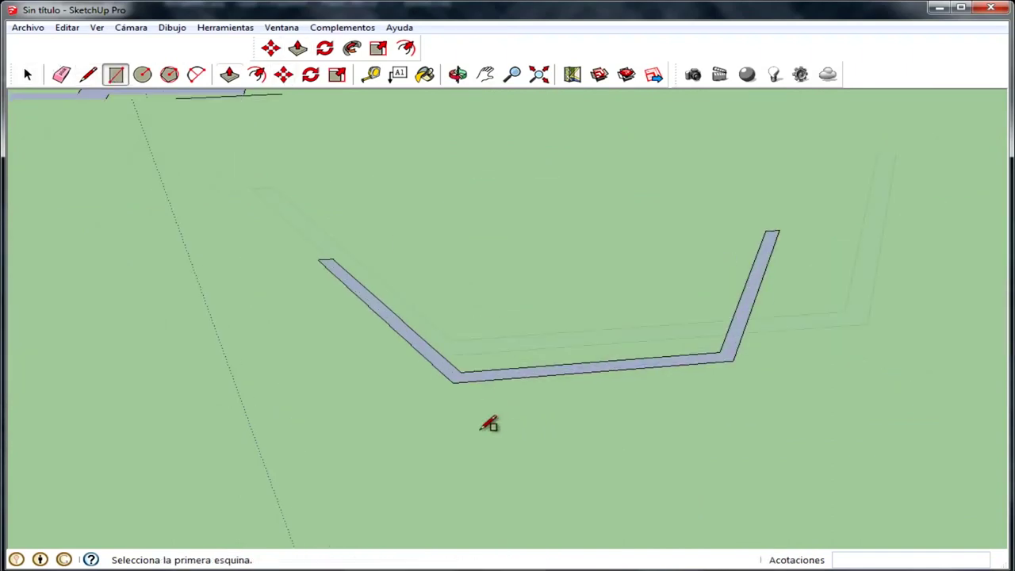
middle_drag(441, 342, 462, 354)
click(446, 359)
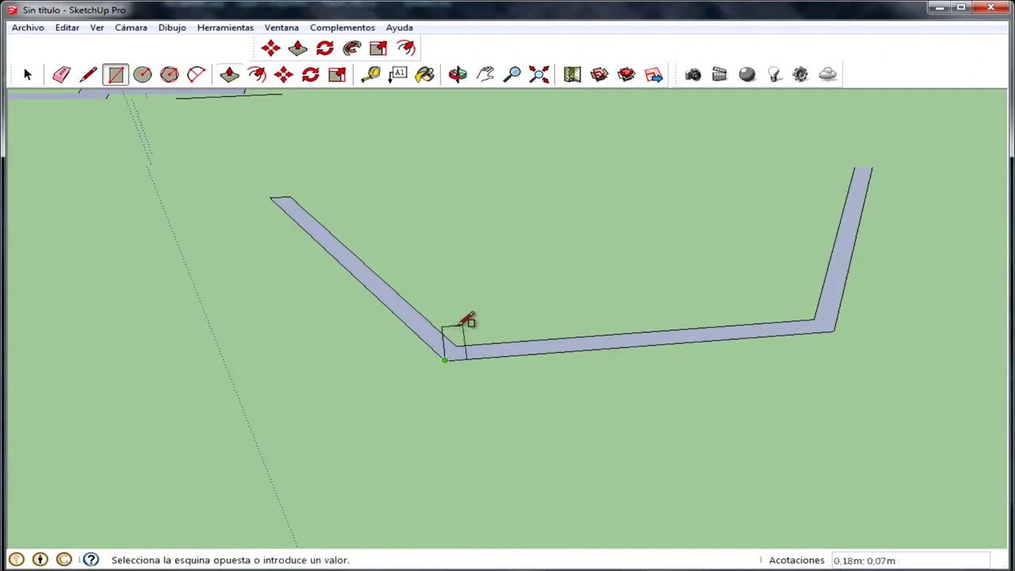
click(472, 332)
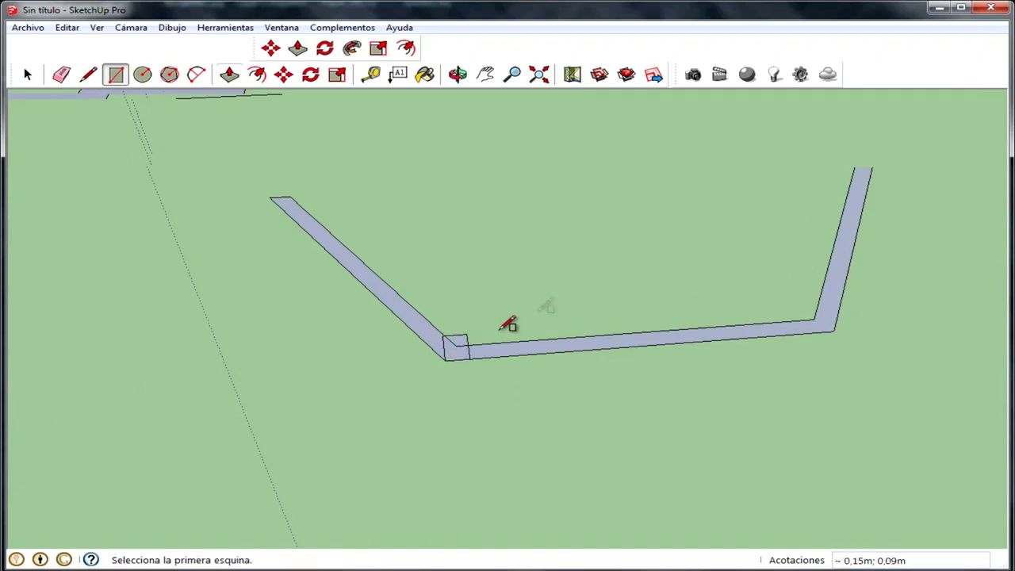
click(833, 330)
click(807, 309)
Cap both open ends of the bent strip with small squares
middle_drag(868, 295, 709, 388)
scroll(560, 335, down, 5)
middle_drag(559, 336, 668, 249)
scroll(521, 211, up, 2)
scroll(524, 210, up, 3)
scroll(492, 242, up, 2)
click(463, 275)
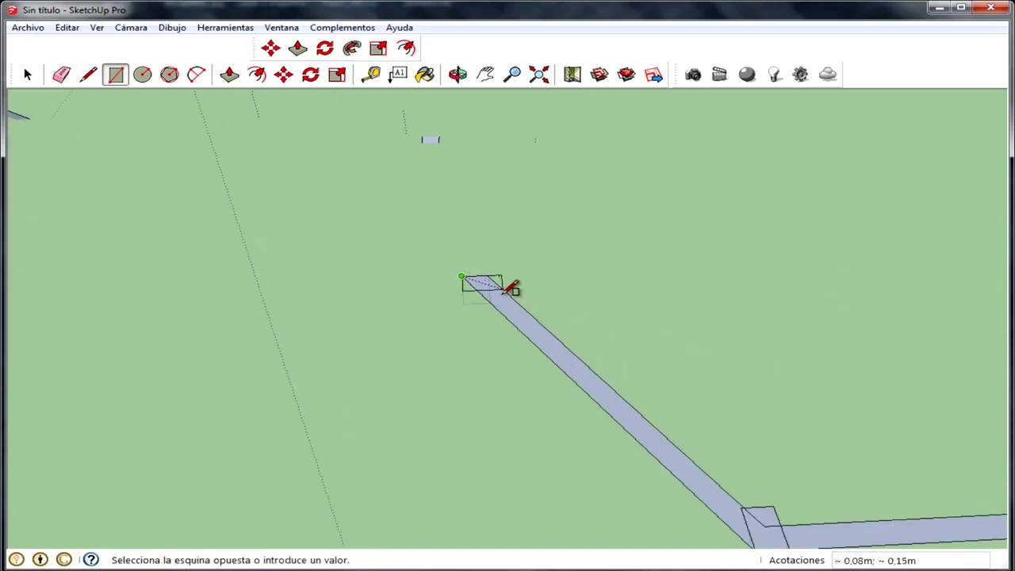
click(510, 289)
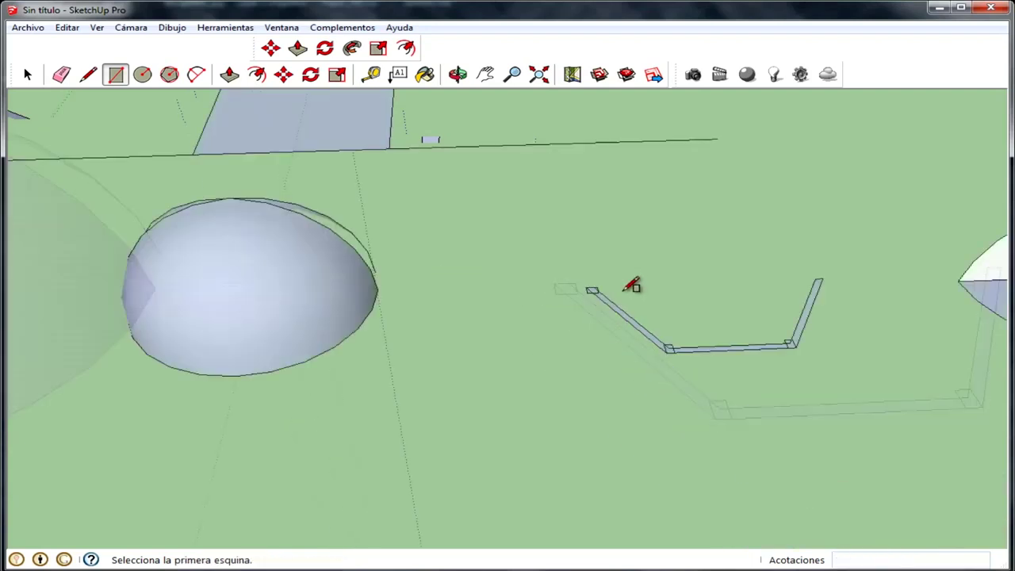
click(611, 293)
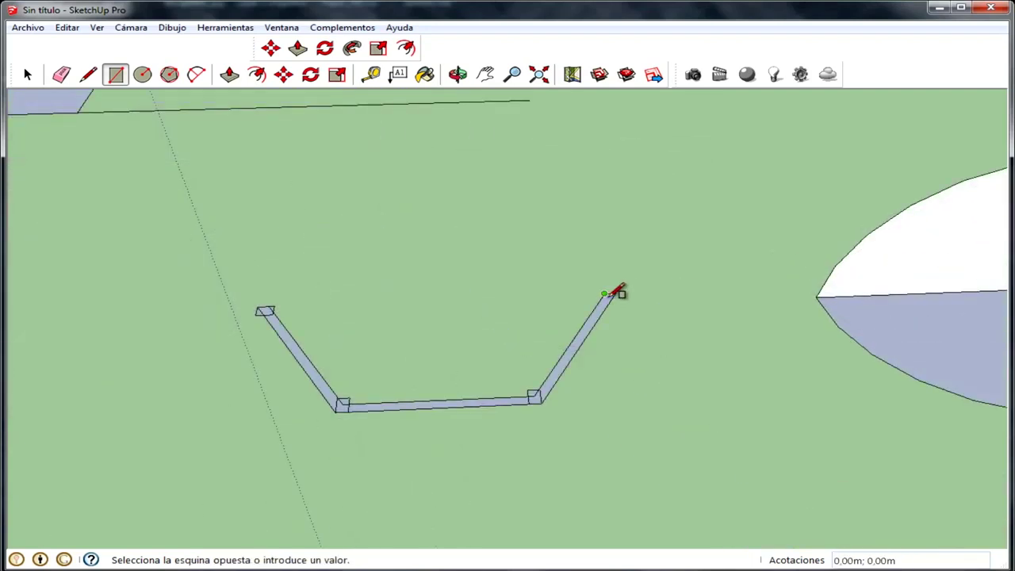
scroll(615, 293, up, 3)
click(632, 293)
scroll(623, 292, down, 3)
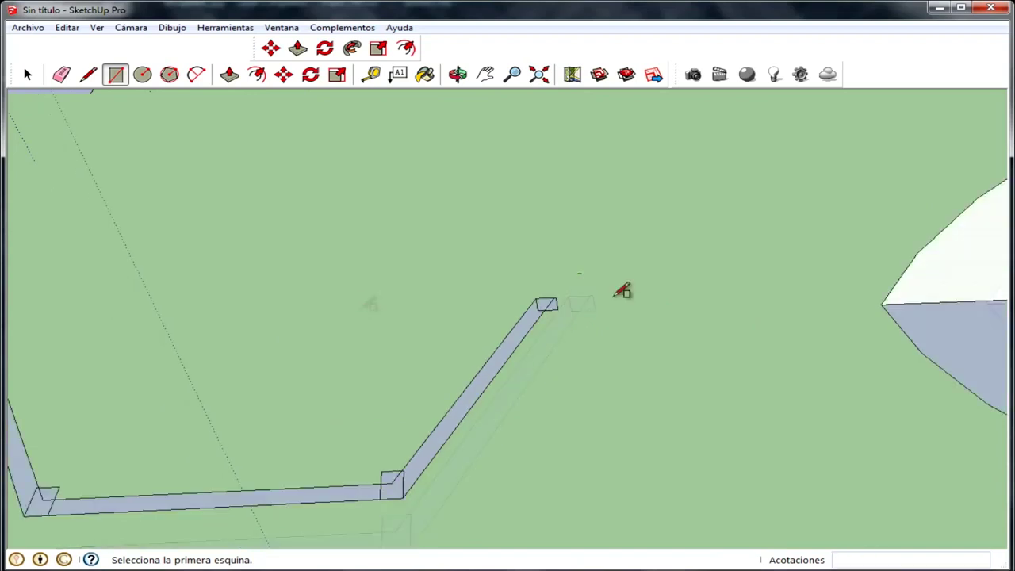
scroll(623, 291, down, 2)
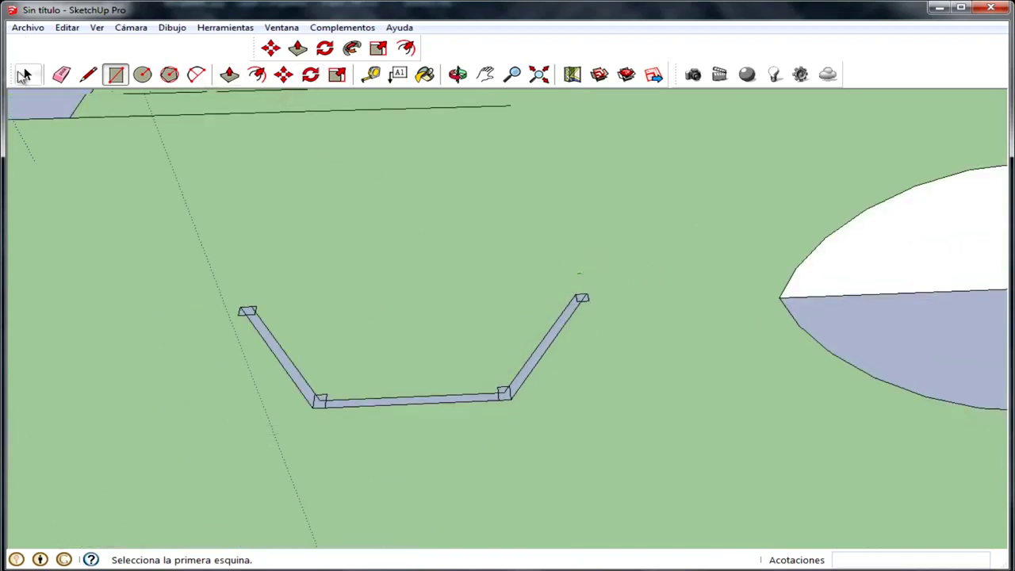
click(24, 75)
scroll(329, 368, up, 3)
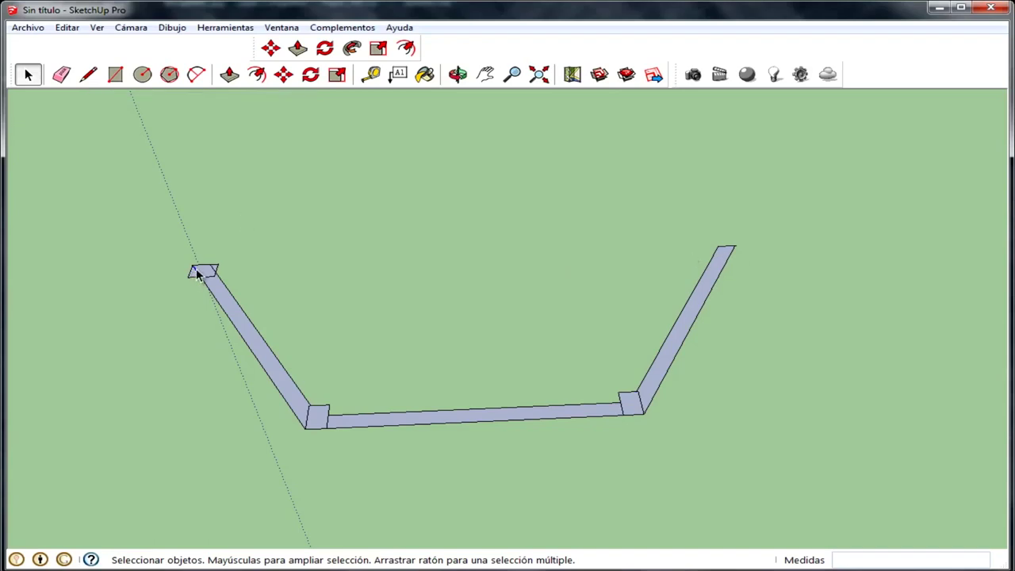
scroll(212, 267, down, 3)
mouse_move(340, 280)
middle_down()
mouse_move(437, 293)
mouse_move(566, 374)
mouse_move(557, 374)
middle_up()
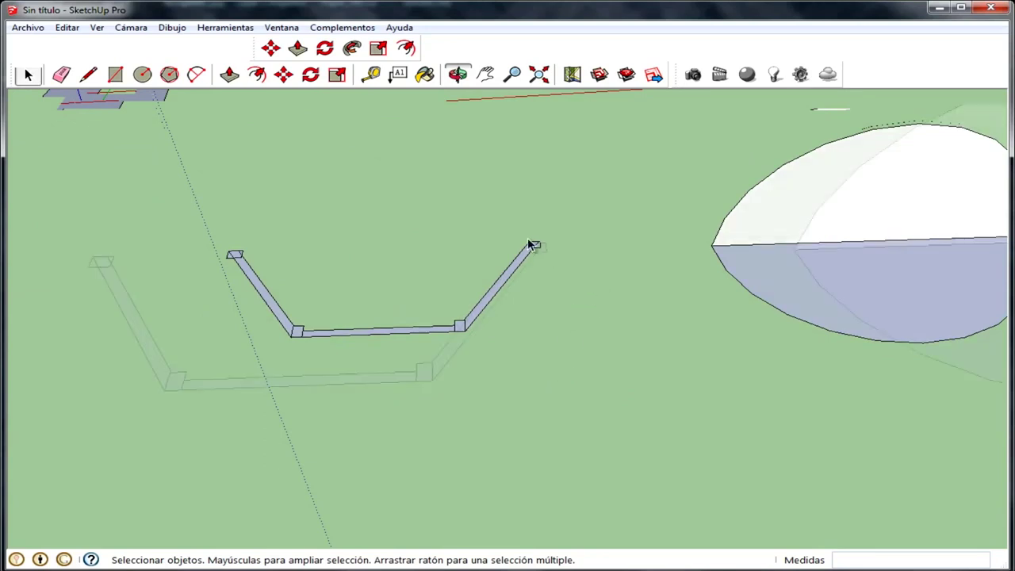
scroll(545, 240, up, 3)
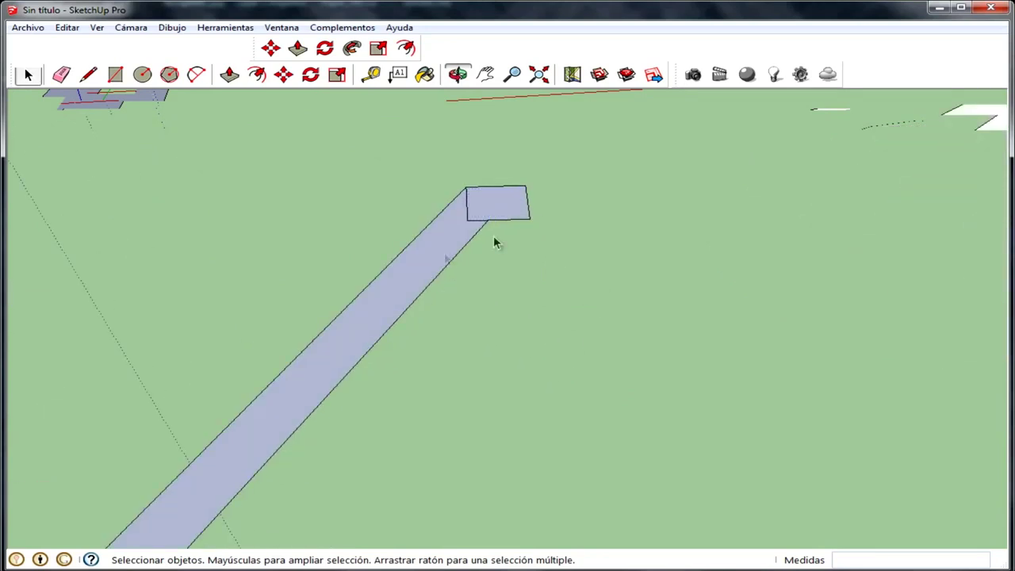
scroll(494, 240, down, 4)
mouse_move(331, 331)
middle_down()
mouse_move(191, 326)
mouse_move(301, 336)
middle_up()
scroll(119, 397, up, 3)
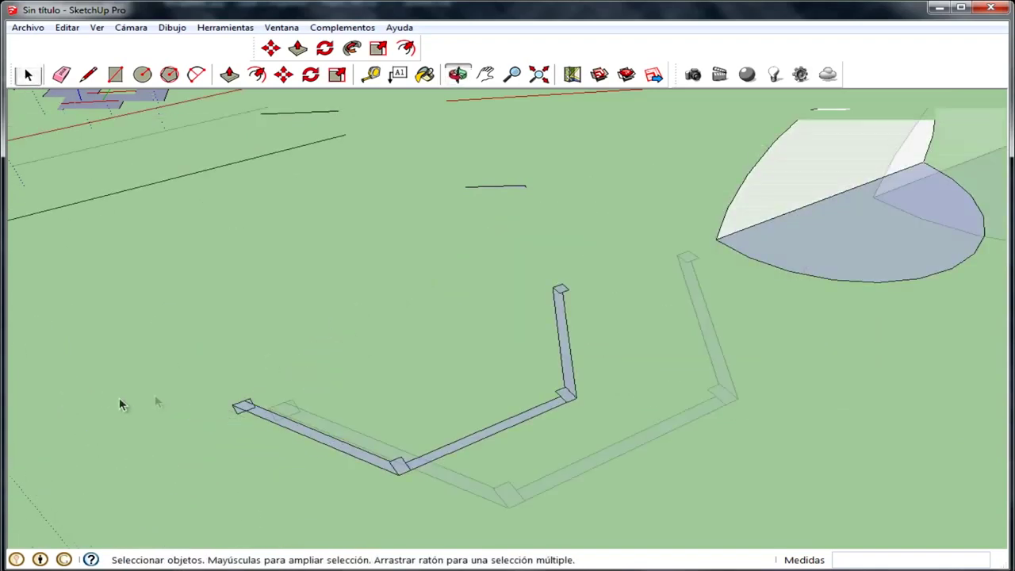
scroll(383, 416, up, 4)
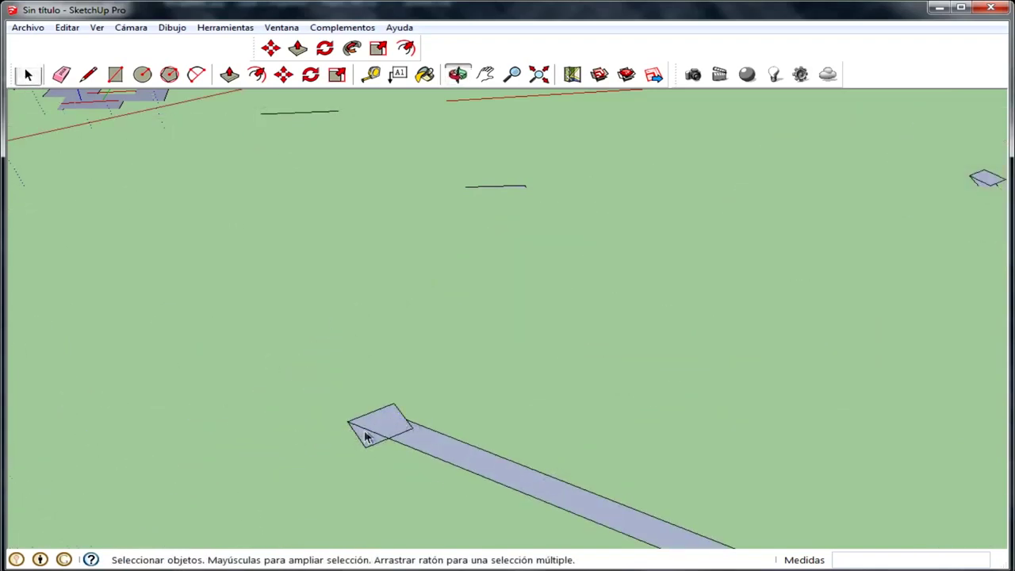
scroll(365, 436, down, 2)
scroll(468, 375, down, 3)
scroll(468, 375, down, 3)
mouse_move(468, 375)
middle_down()
mouse_move(584, 358)
mouse_move(455, 407)
middle_up()
scroll(543, 349, down, 2)
scroll(469, 356, up, 3)
mouse_move(469, 356)
middle_down()
mouse_move(566, 274)
mouse_move(344, 391)
mouse_move(532, 313)
mouse_move(546, 433)
mouse_move(522, 295)
mouse_move(478, 401)
mouse_move(488, 386)
middle_up()
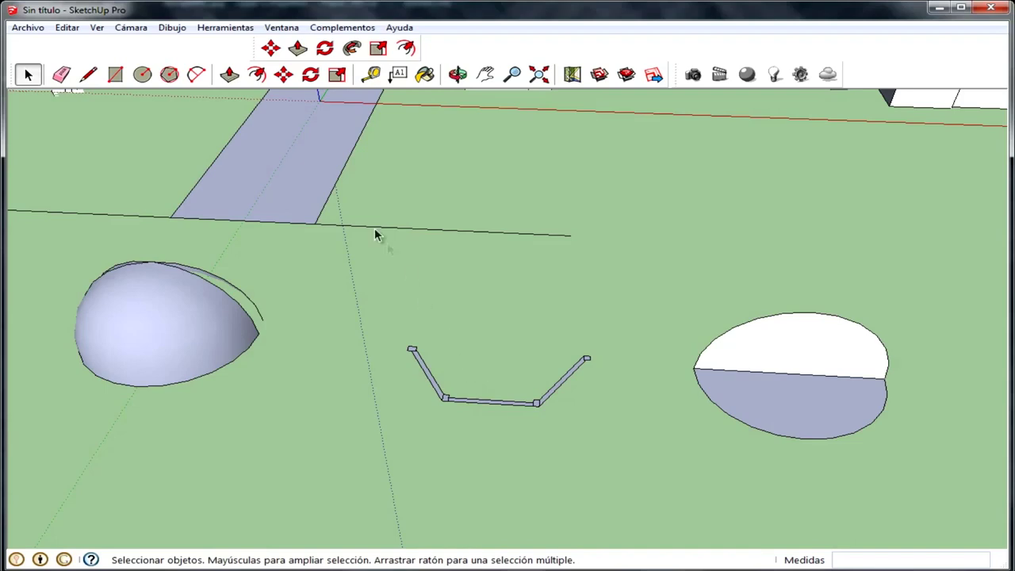
mouse_move(362, 189)
middle_down()
mouse_move(481, 492)
mouse_move(437, 434)
mouse_move(205, 269)
middle_up()
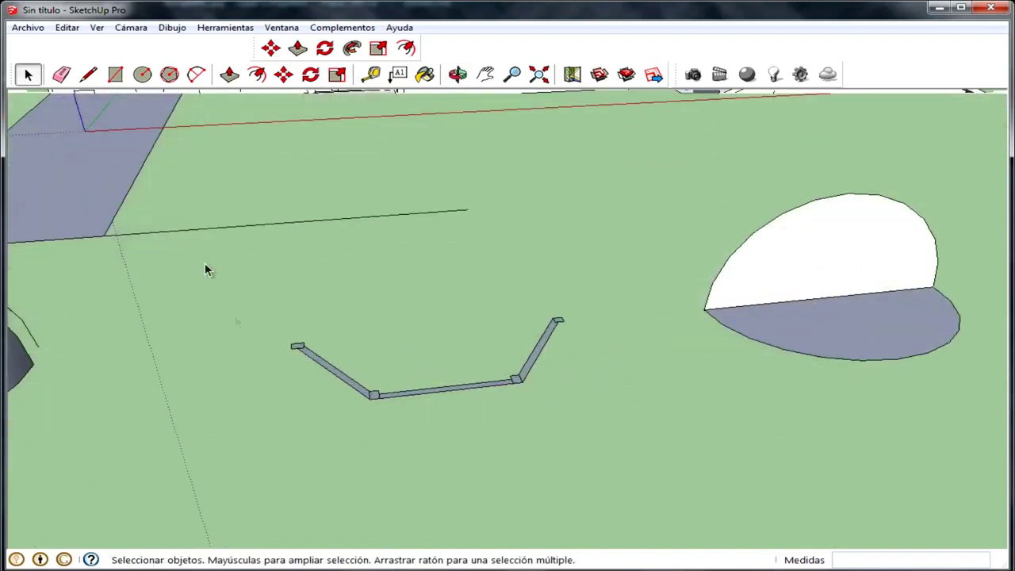
click(88, 74)
scroll(318, 317, up, 2)
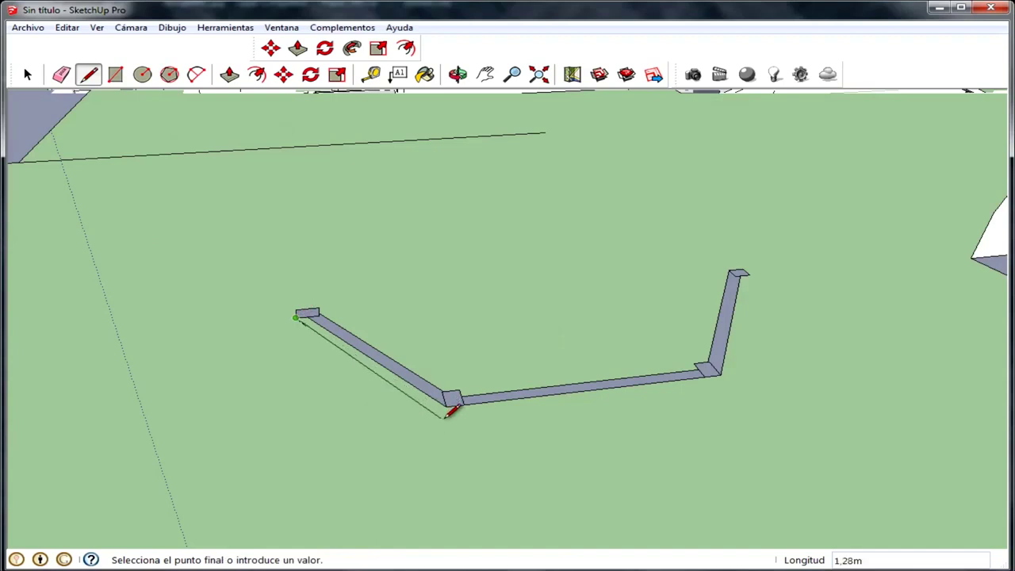
Draw a line along the strip's outer edge from its end to the wall endpoint
middle_drag(454, 411, 438, 424)
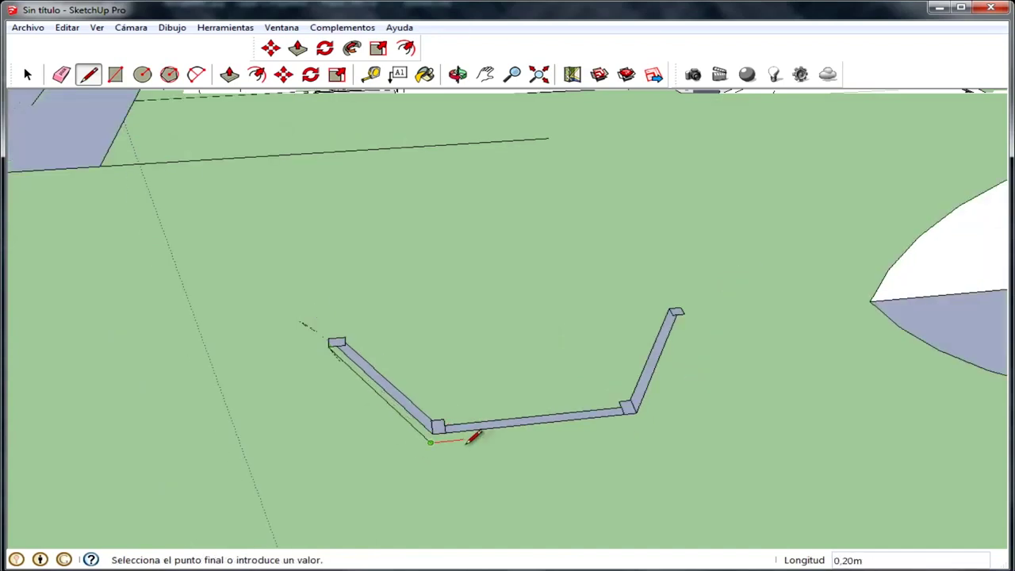
click(646, 420)
key(Escape)
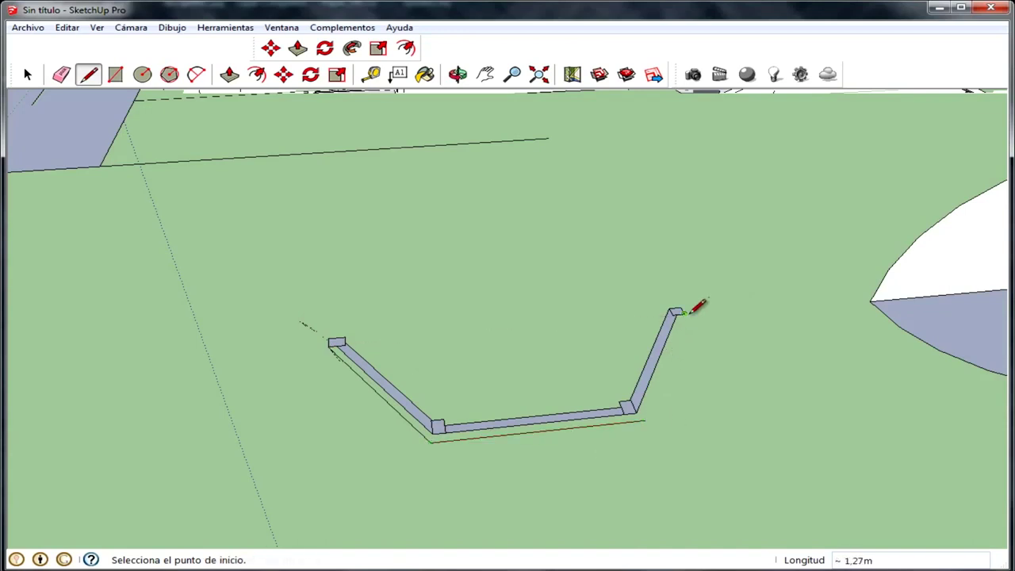
click(683, 313)
scroll(646, 410, up, 3)
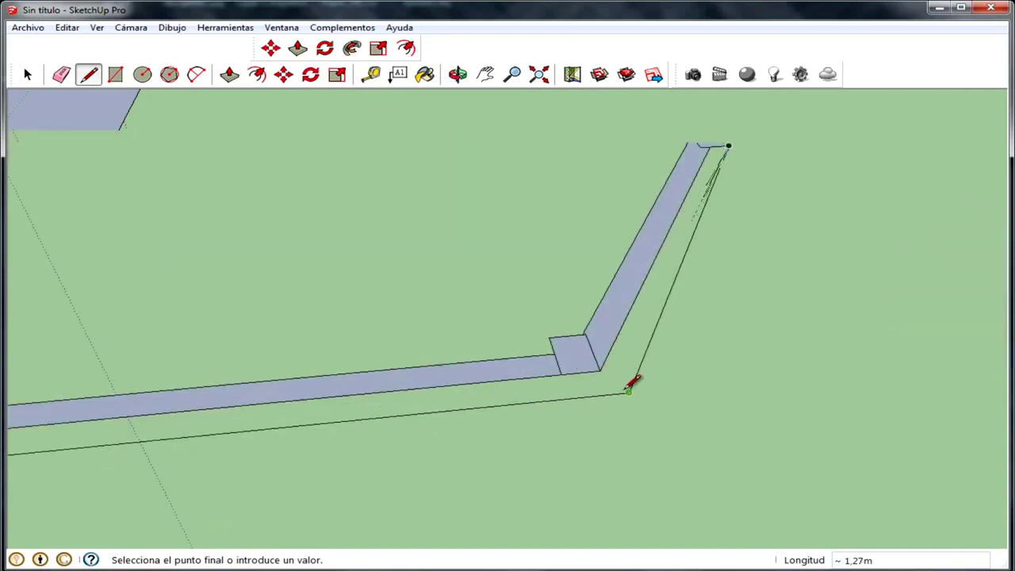
click(628, 392)
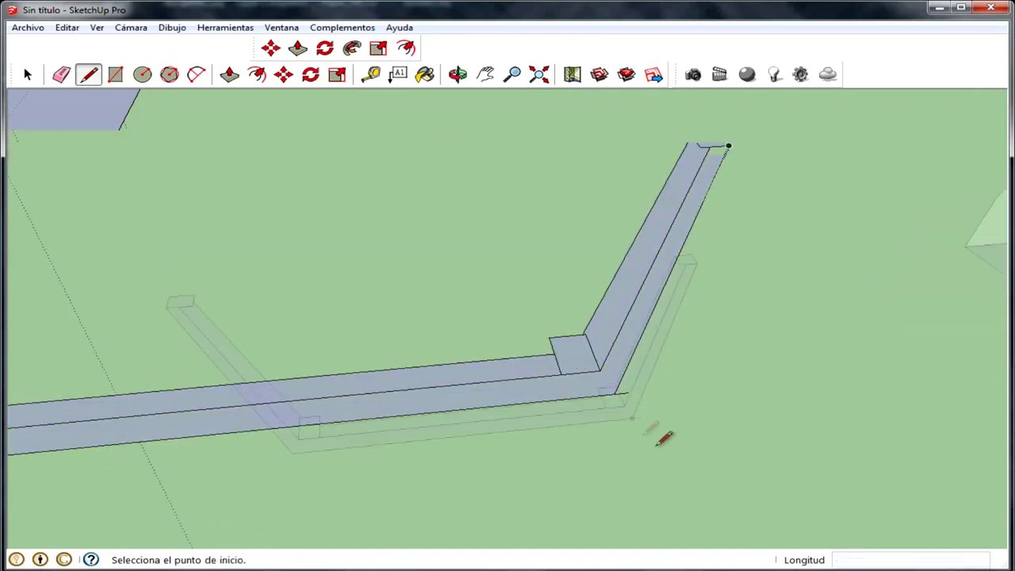
scroll(535, 428, down, 3)
middle_drag(535, 432, 523, 442)
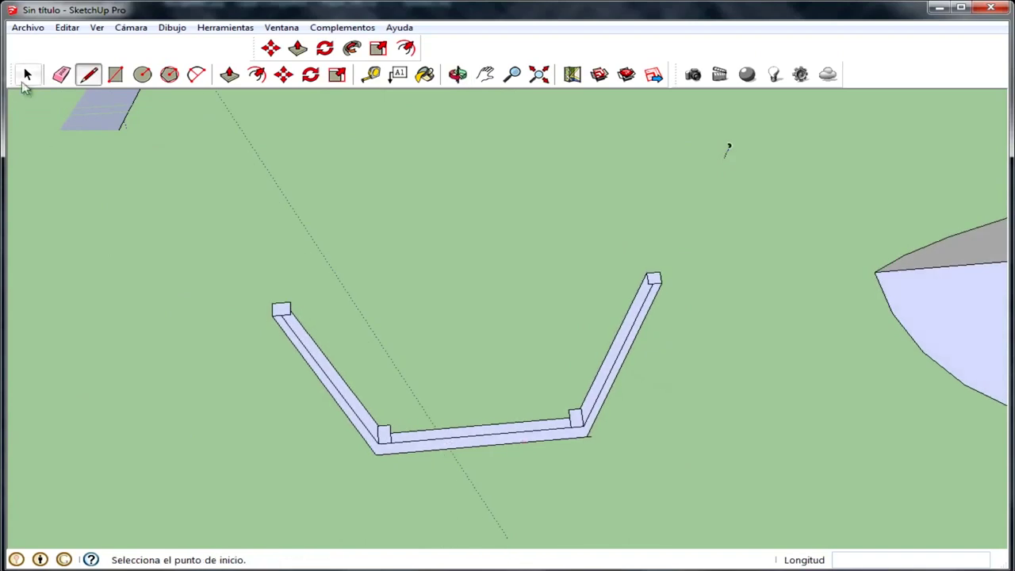
Delete the extra thin slab beneath the U-shaped wall base
click(25, 79)
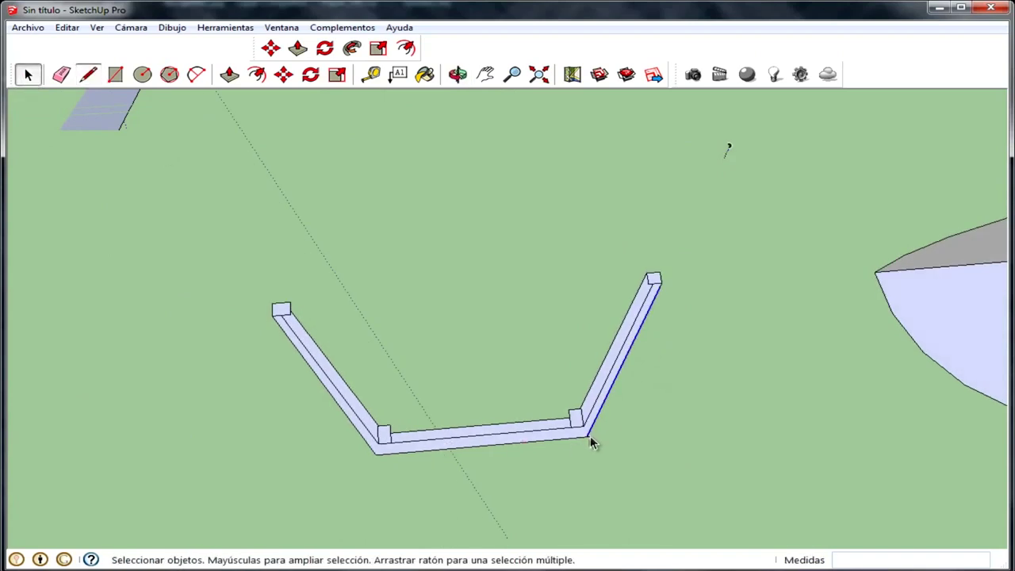
scroll(385, 467, up, 3)
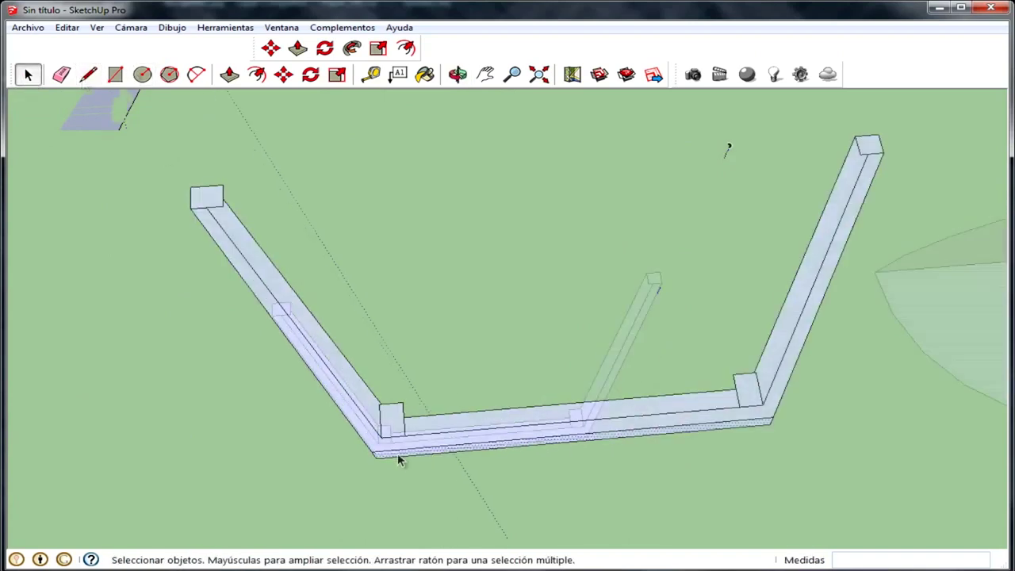
key(Delete)
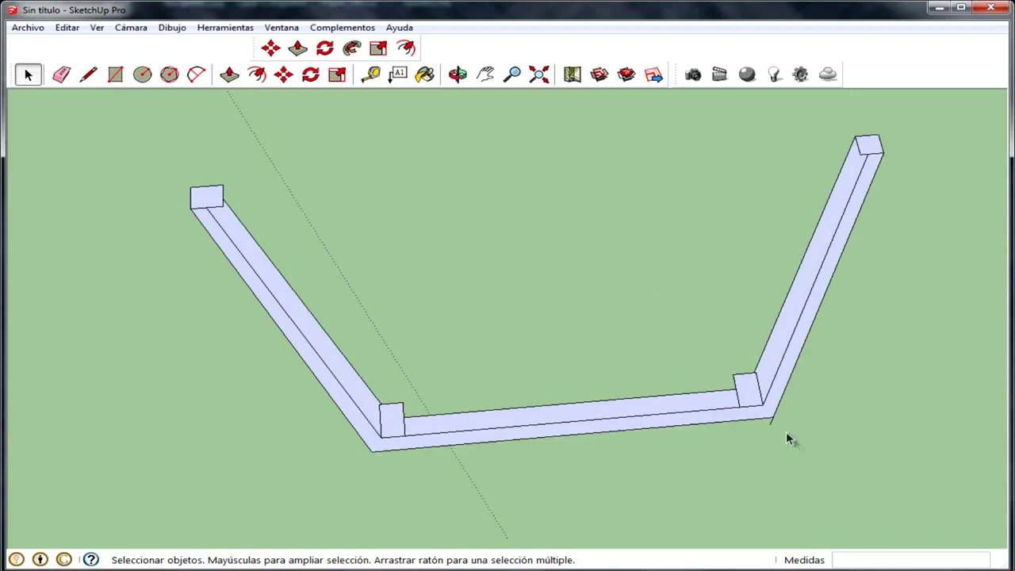
middle_drag(679, 422, 634, 238)
Push/Pull the thin bay wall strip up into a tall slab
scroll(595, 358, down, 5)
middle_drag(595, 357, 430, 277)
scroll(526, 283, up, 3)
scroll(218, 166, down, 3)
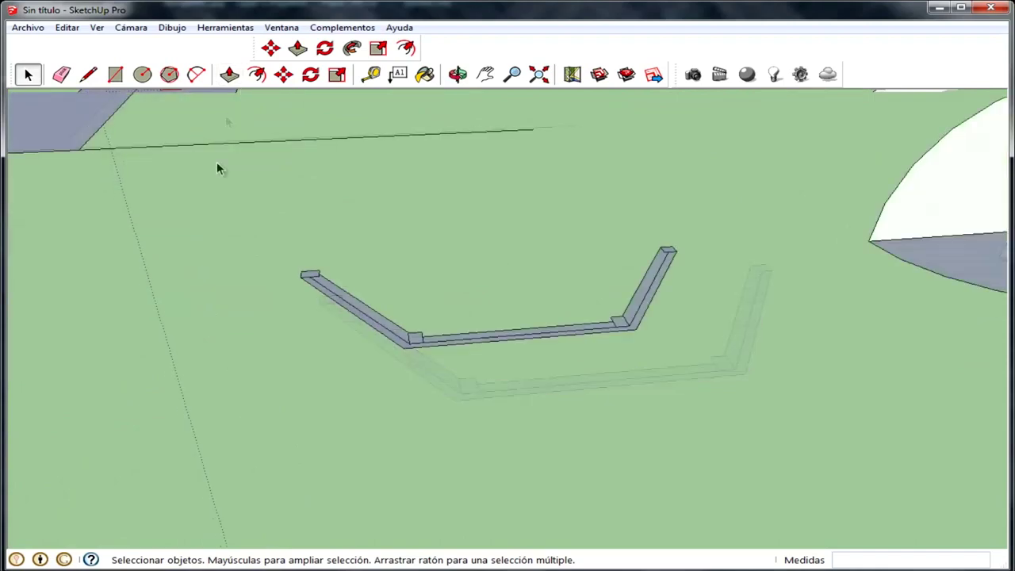
scroll(279, 227, down, 3)
middle_drag(279, 227, 309, 95)
click(297, 48)
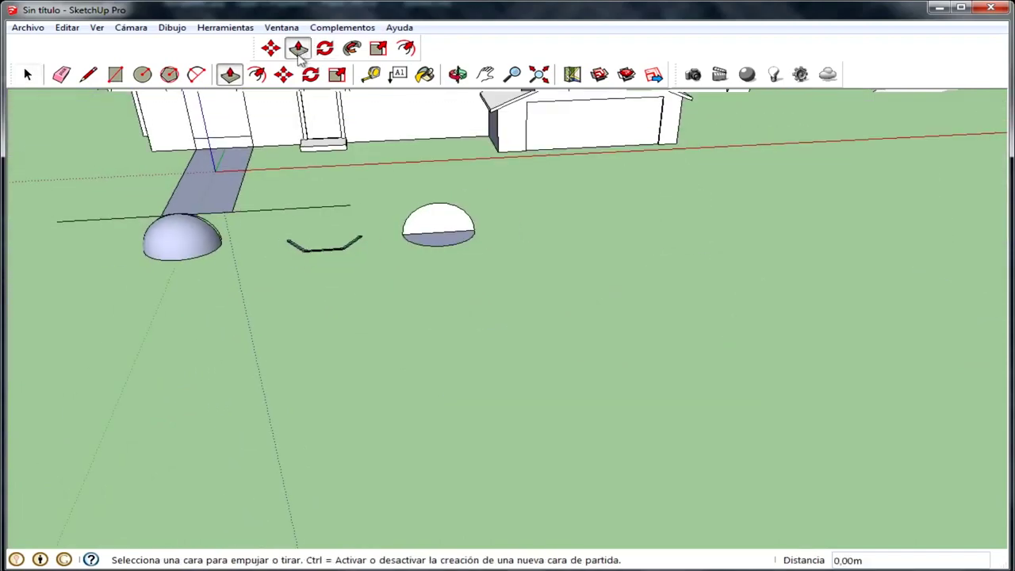
scroll(313, 290, up, 3)
scroll(313, 290, up, 2)
drag(494, 324, 506, 300)
Raise the slab's end faces into corner posts on the left and right walls
scroll(505, 299, down, 4)
mouse_move(743, 437)
middle_down()
mouse_move(594, 335)
mouse_move(754, 341)
mouse_move(546, 453)
middle_up()
scroll(546, 453, up, 3)
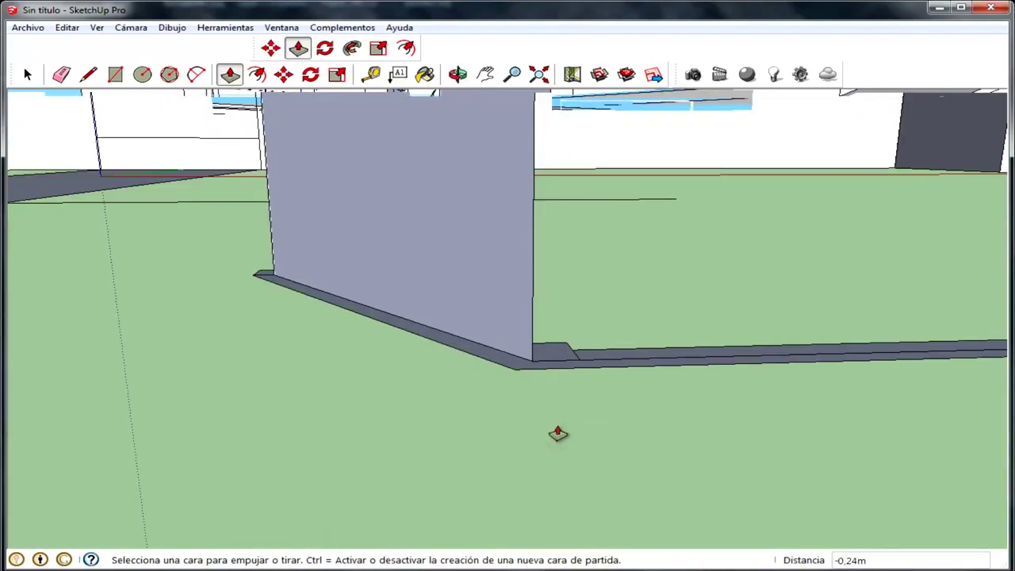
scroll(552, 430, up, 2)
drag(546, 401, 564, 203)
scroll(563, 203, down, 4)
mouse_move(566, 290)
middle_down()
mouse_move(584, 230)
mouse_move(588, 333)
middle_up()
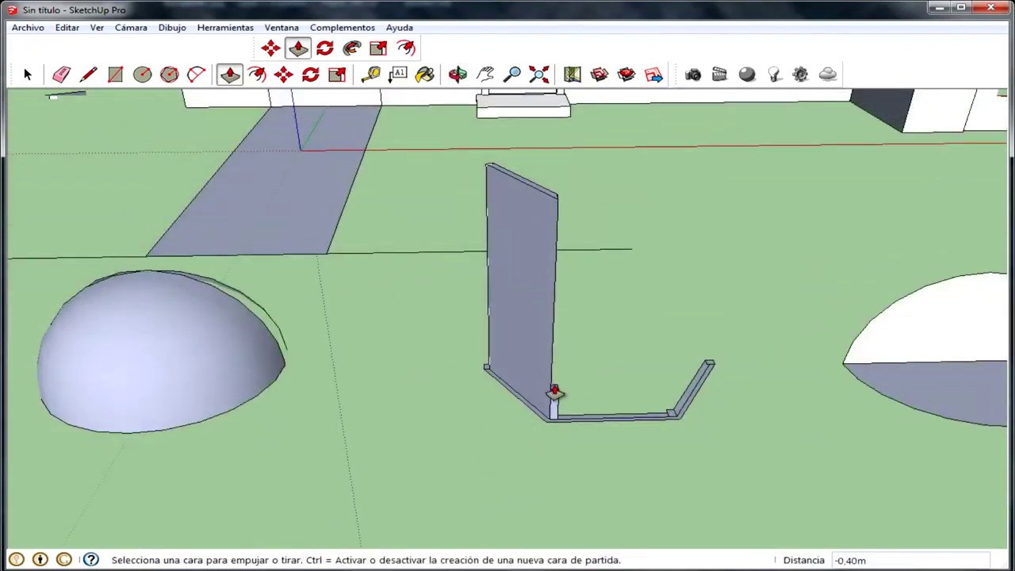
scroll(554, 391, up, 1)
mouse_move(555, 402)
middle_down()
mouse_move(516, 363)
mouse_move(584, 414)
middle_up()
drag(545, 415, 527, 295)
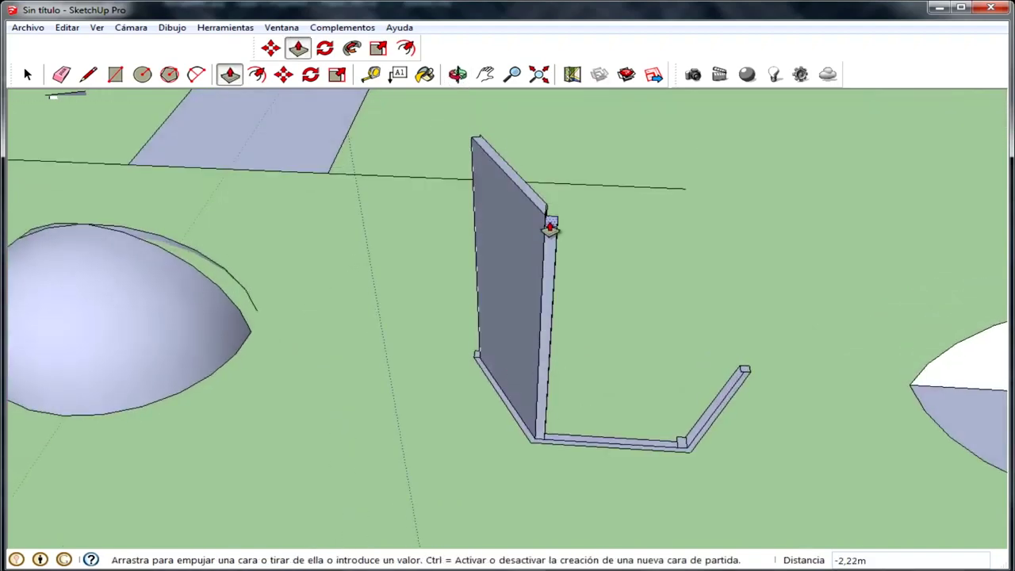
drag(542, 223, 543, 224)
drag(675, 444, 558, 227)
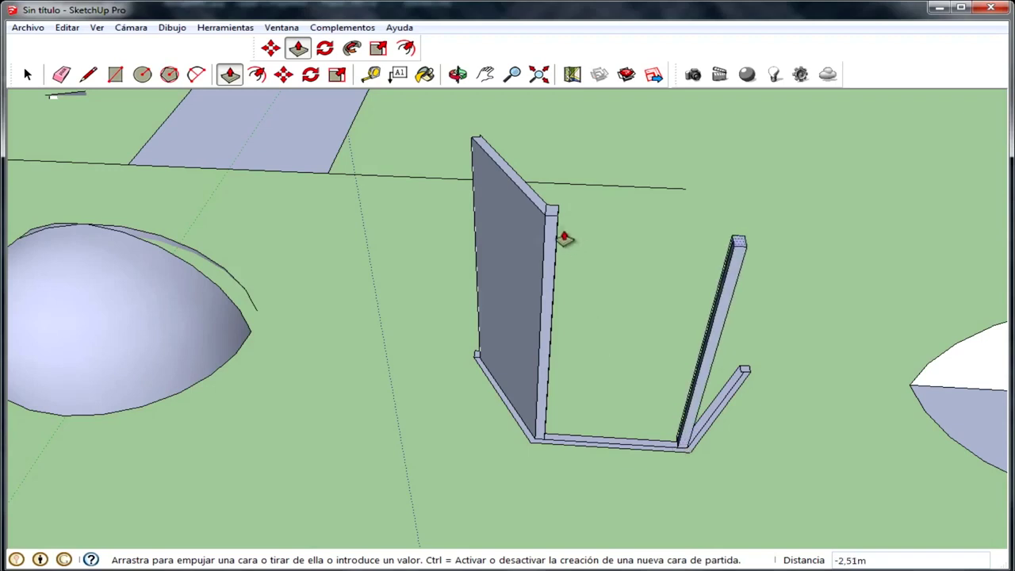
Raise the middle and diagonal wall faces to match the full wall height
drag(621, 452, 740, 372)
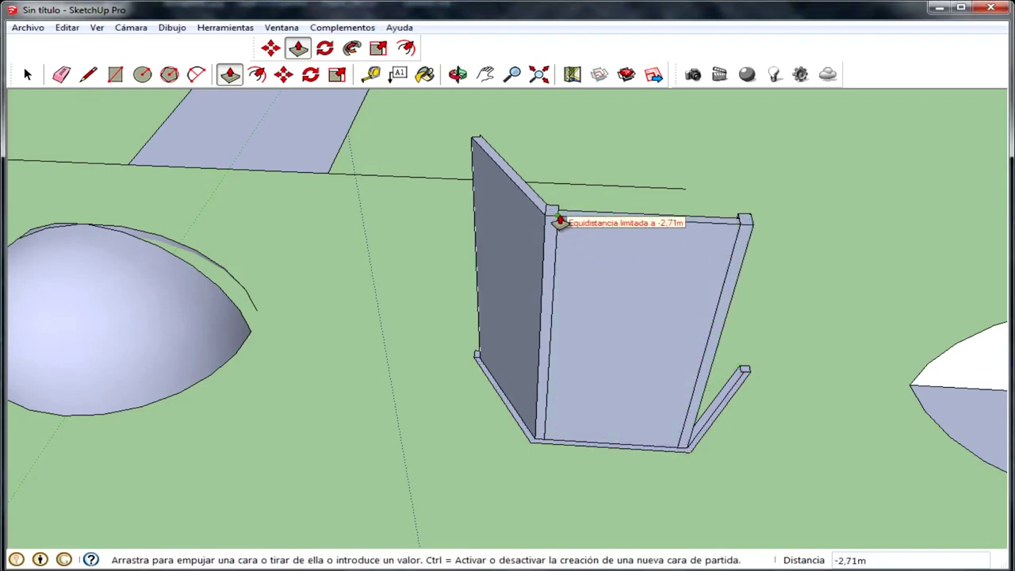
drag(741, 372, 555, 220)
drag(746, 375, 738, 226)
middle_drag(738, 227, 697, 433)
drag(696, 432, 732, 330)
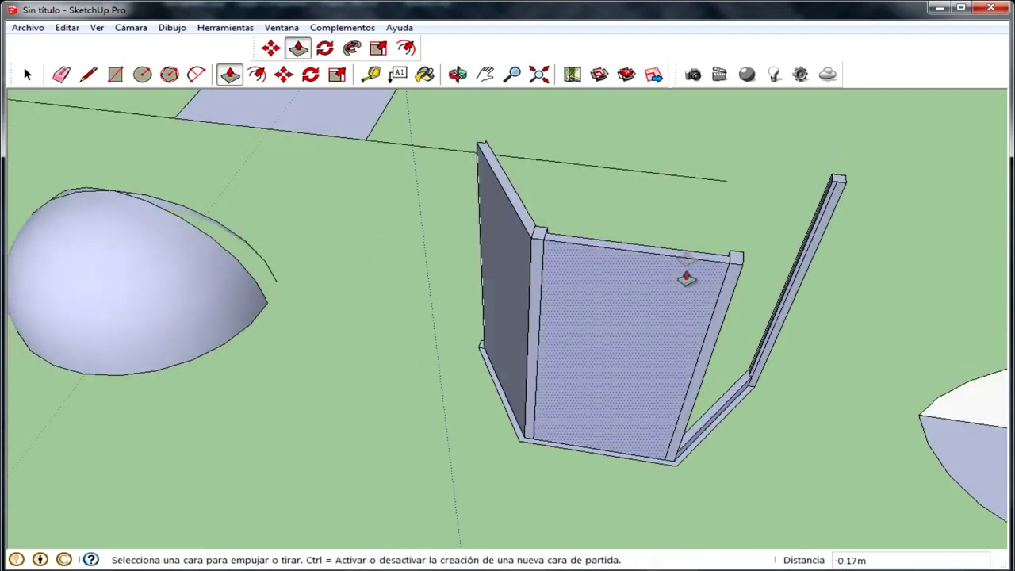
drag(716, 417, 733, 238)
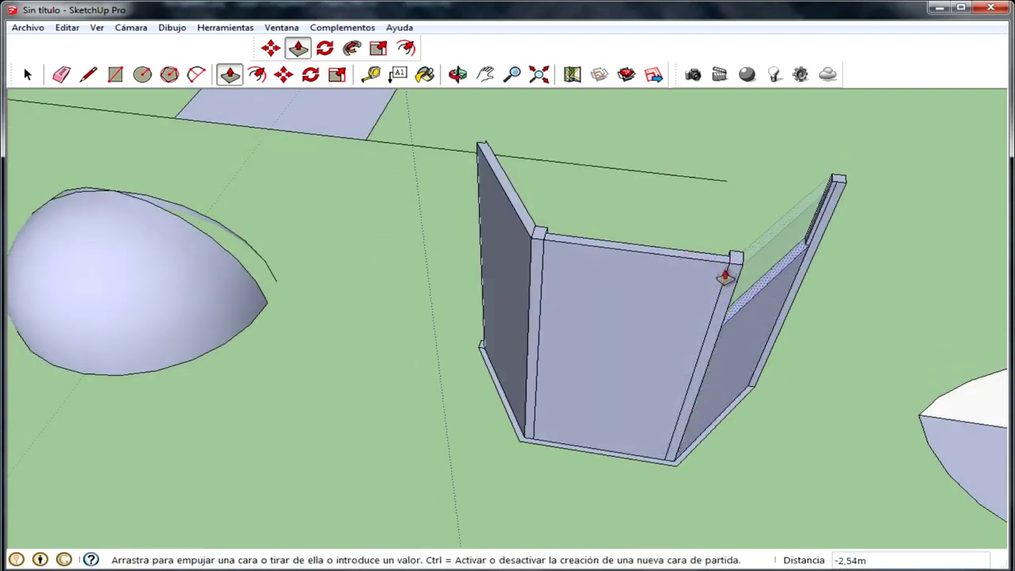
middle_drag(607, 460, 488, 364)
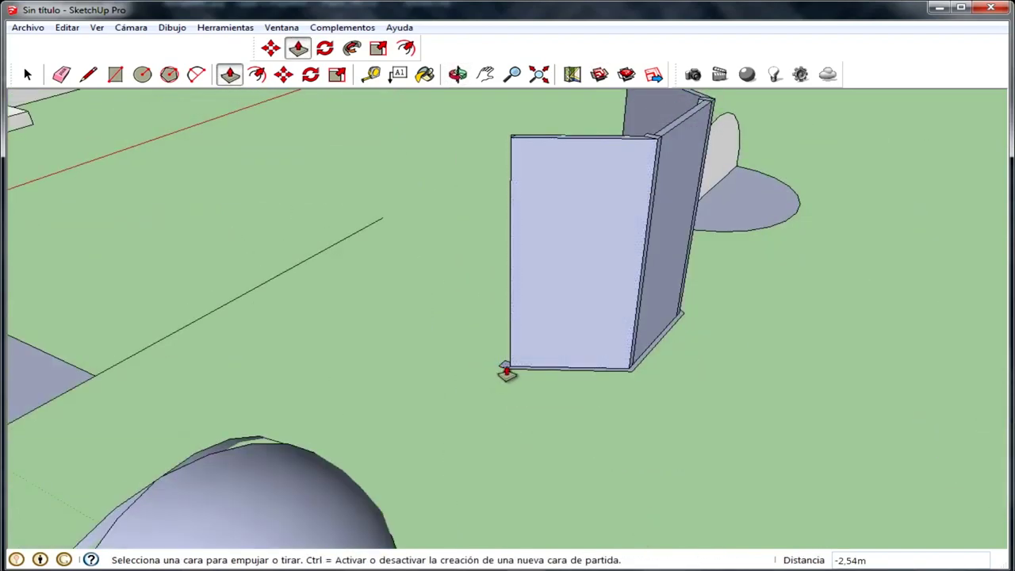
click(507, 373)
middle_drag(516, 140, 466, 259)
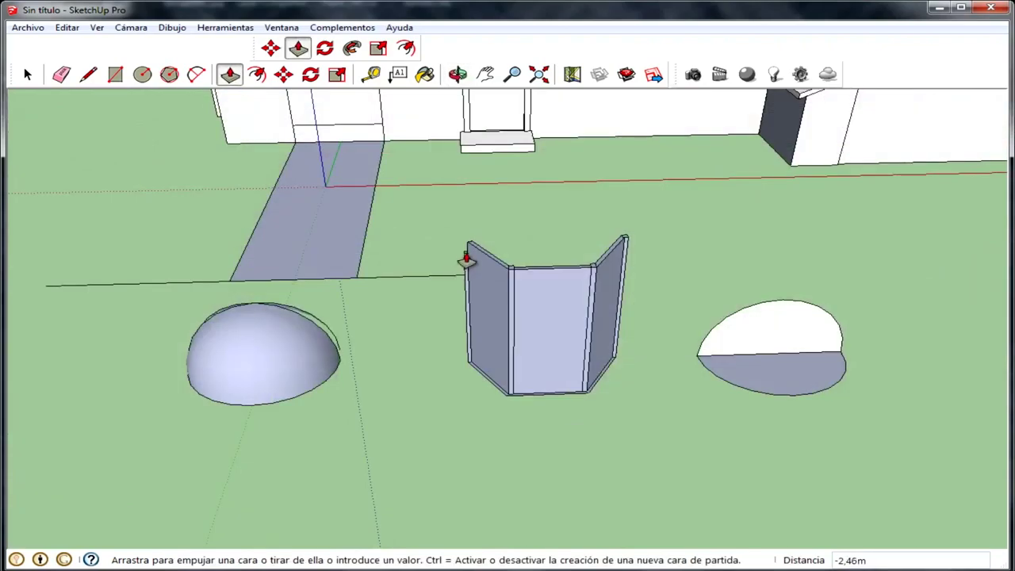
click(472, 247)
Pull the base ledge out 0.05 m around the bay walls
mouse_move(518, 288)
middle_down()
mouse_move(520, 298)
mouse_move(430, 308)
middle_up()
scroll(430, 301, up, 2)
scroll(428, 290, up, 2)
scroll(507, 328, down, 2)
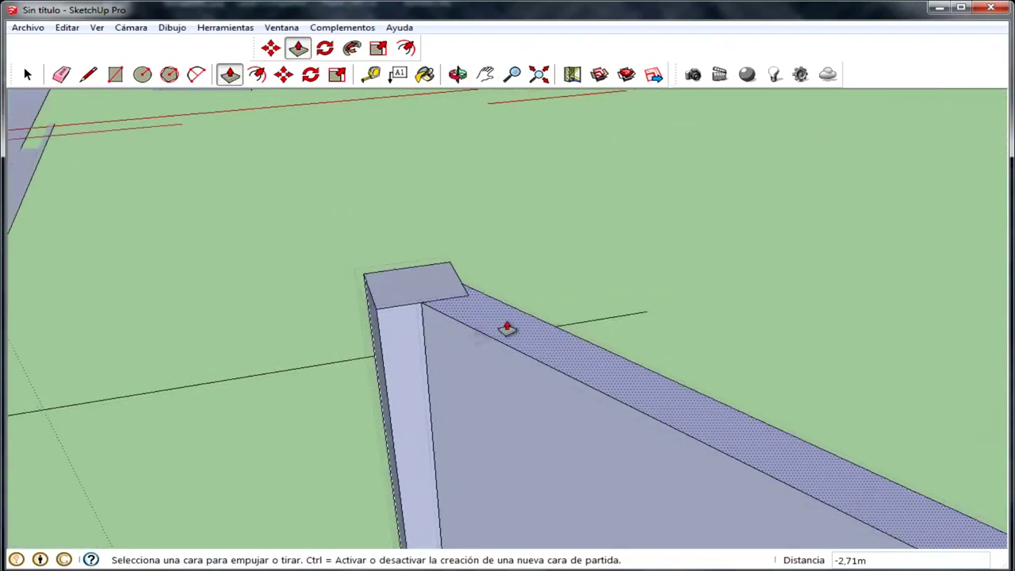
scroll(506, 327, down, 5)
scroll(602, 508, up, 1)
scroll(578, 494, up, 4)
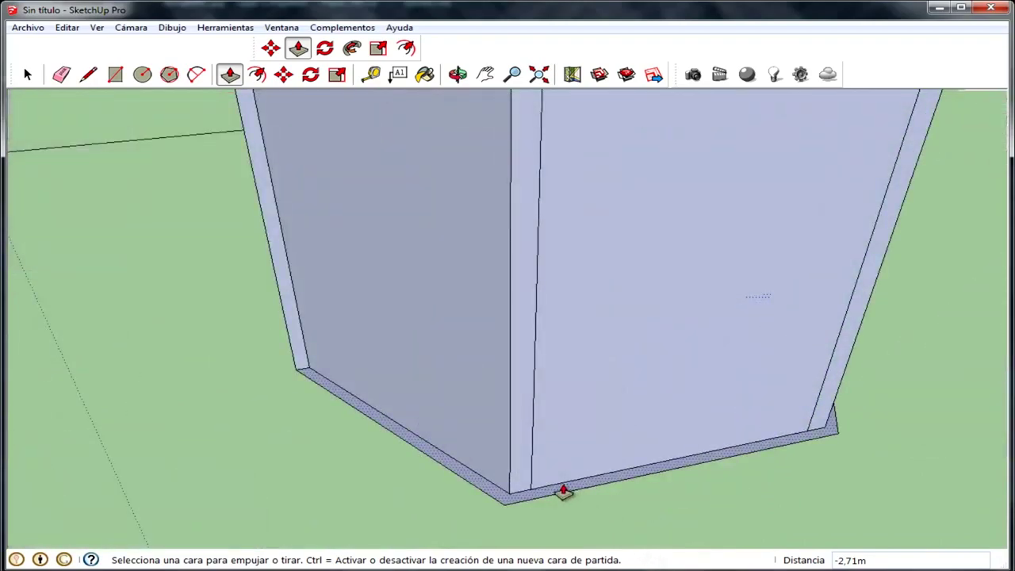
click(562, 492)
click(563, 481)
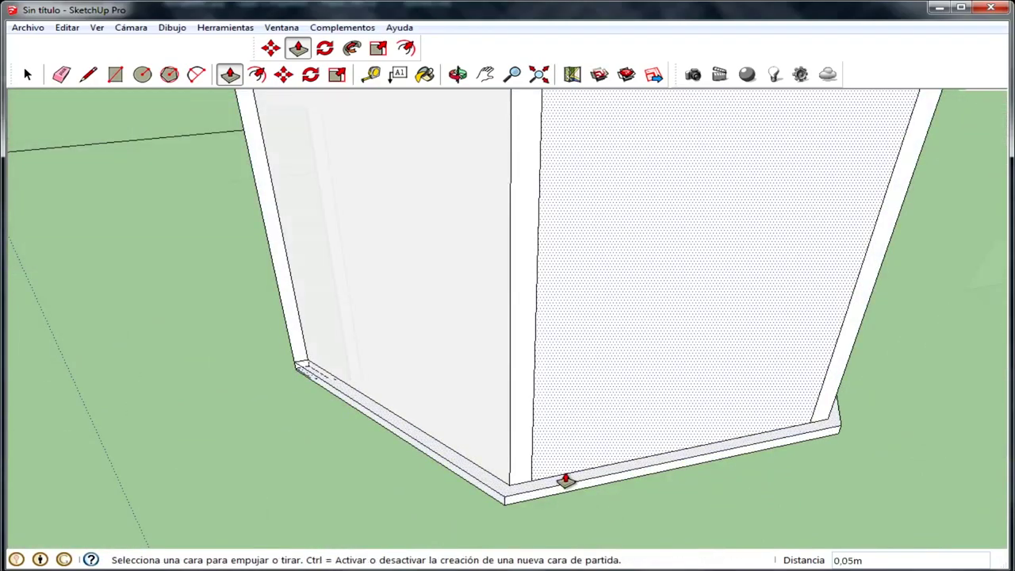
scroll(565, 480, down, 5)
middle_drag(703, 452, 555, 333)
scroll(635, 396, down, 5)
scroll(761, 508, up, 3)
Delete the upper half of the right ellipse and select the remaining half-ellipse
key(m)
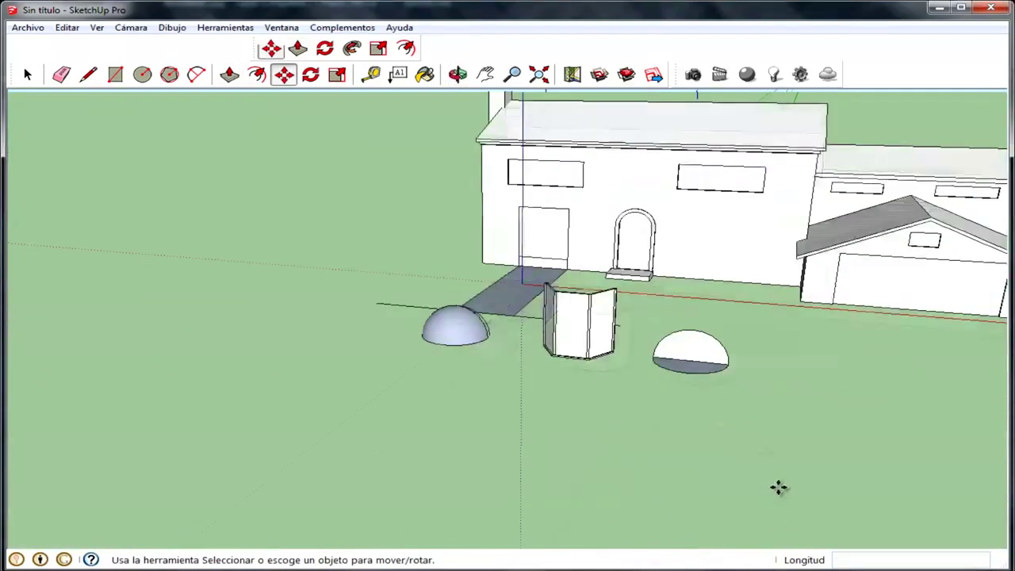
scroll(778, 488, up, 2)
scroll(673, 209, up, 1)
click(31, 75)
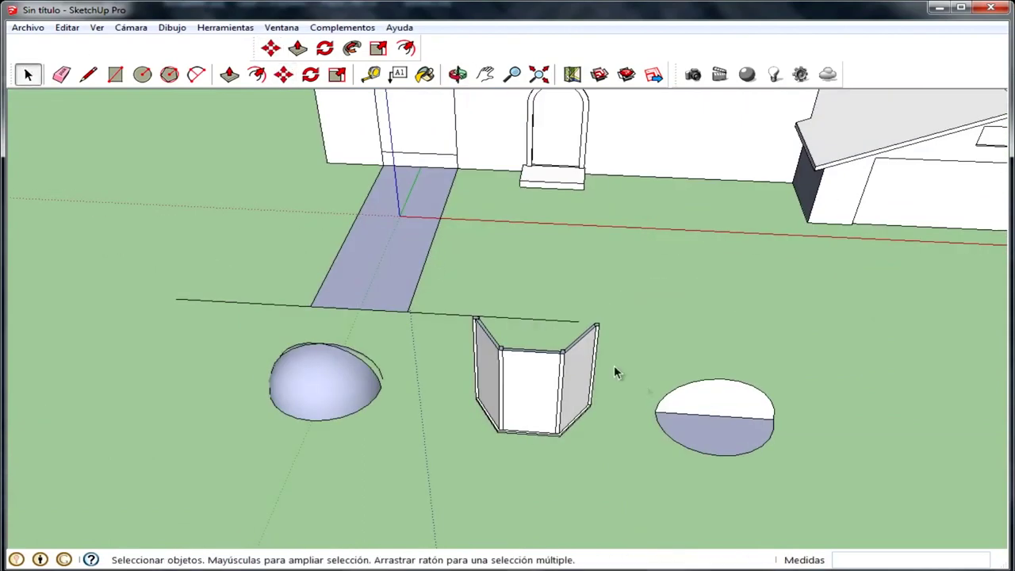
click(717, 392)
key(Delete)
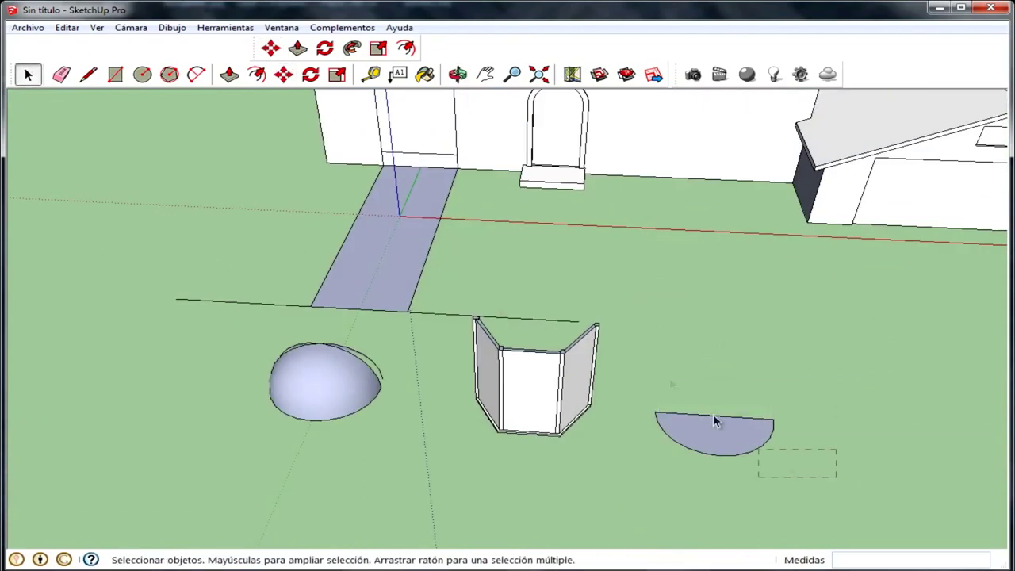
drag(631, 361, 632, 362)
Move the half-ellipse onto the top of the bay box
click(272, 48)
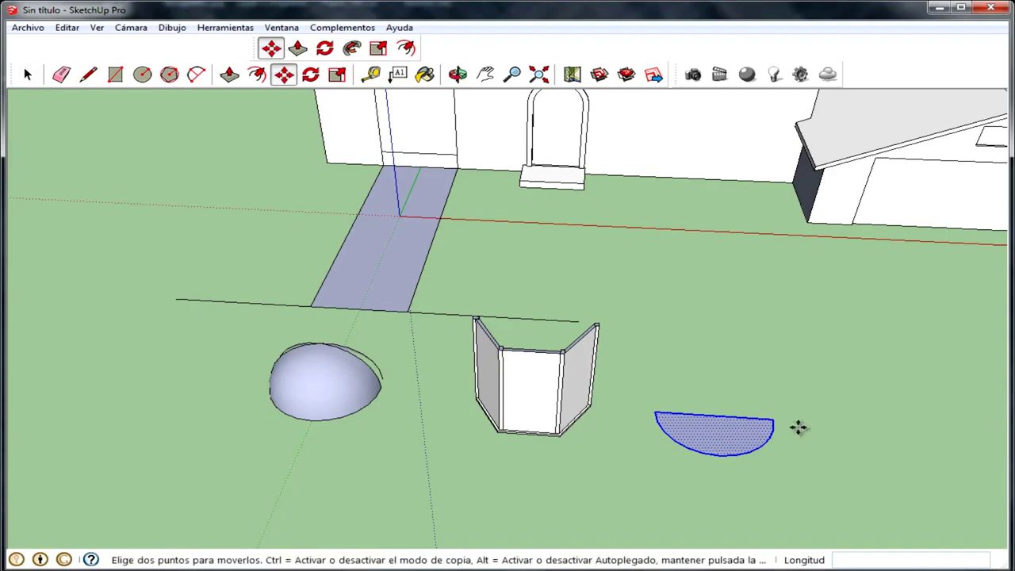
click(772, 420)
scroll(578, 297, up, 3)
scroll(492, 288, up, 3)
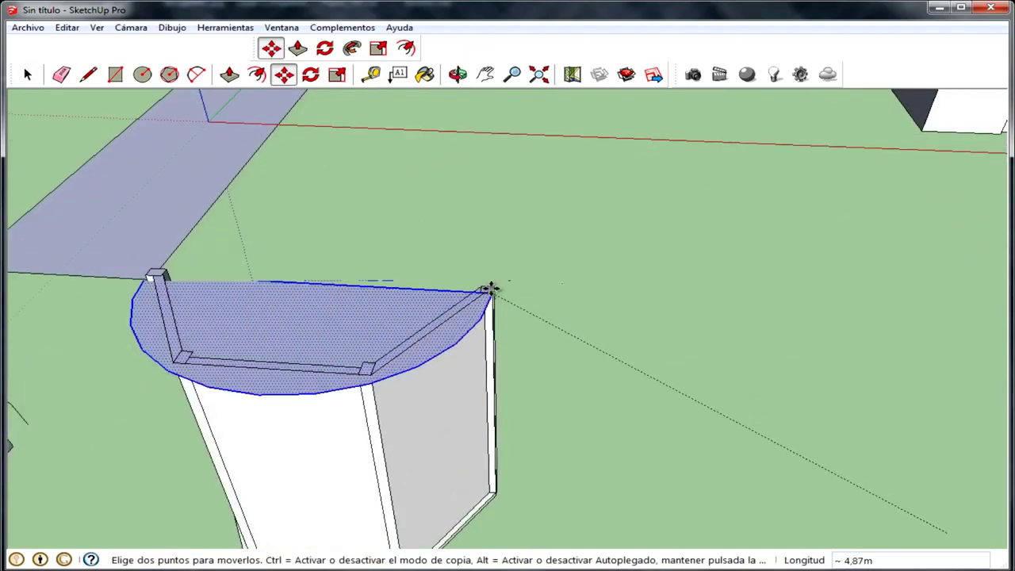
click(492, 288)
mouse_move(313, 280)
middle_down()
mouse_move(571, 209)
mouse_move(512, 109)
mouse_move(399, 326)
mouse_move(205, 377)
mouse_move(425, 439)
mouse_move(473, 467)
middle_up()
Select the dome and move it onto the box top to form the kiosk
key(space)
drag(399, 435, 399, 434)
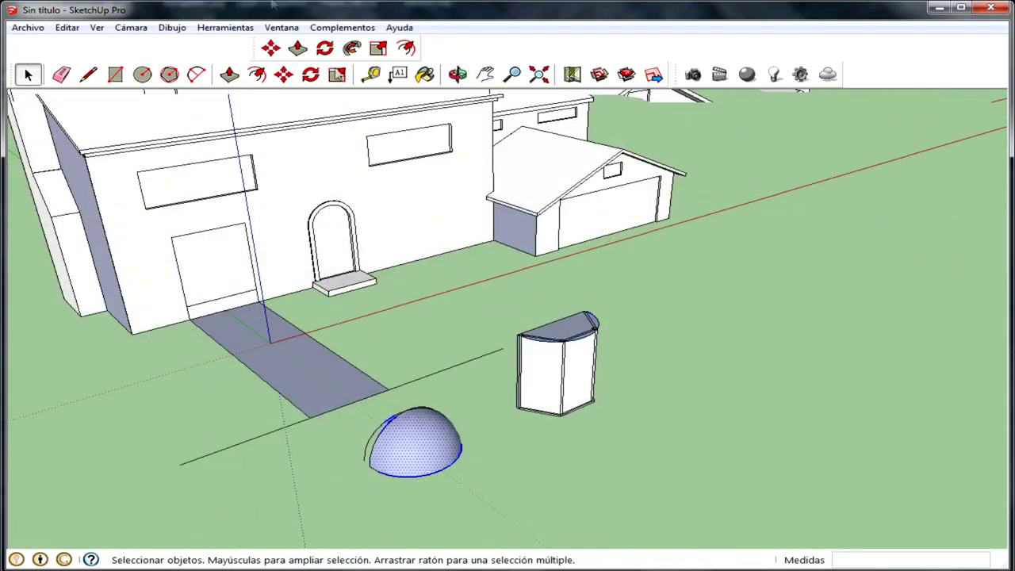
mouse_move(456, 428)
middle_down()
mouse_move(302, 420)
mouse_move(341, 452)
mouse_move(372, 503)
middle_up()
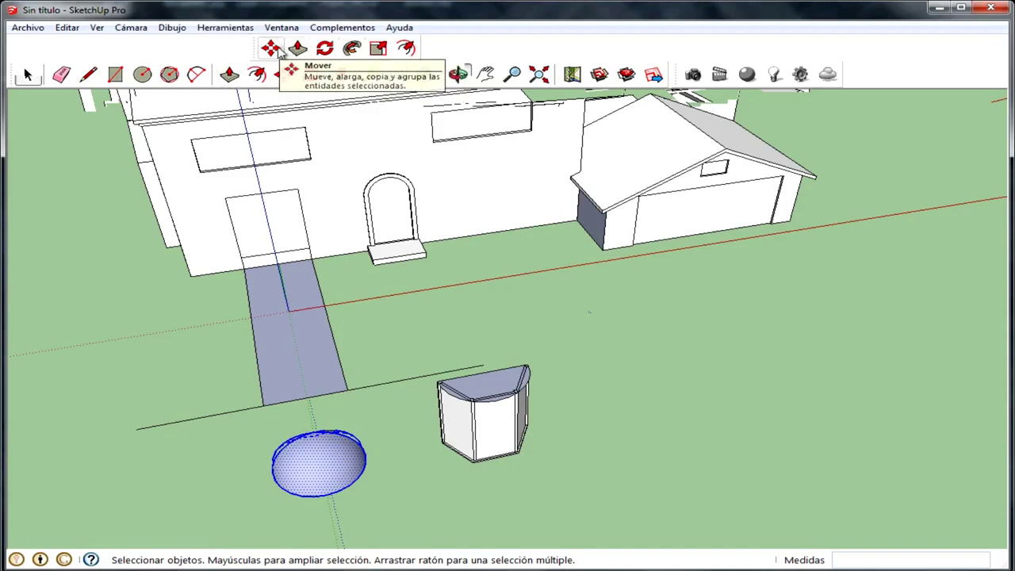
click(271, 49)
mouse_move(368, 416)
middle_down()
mouse_move(313, 442)
mouse_move(198, 415)
mouse_move(227, 421)
mouse_move(65, 460)
mouse_move(277, 281)
mouse_move(310, 396)
mouse_move(284, 258)
middle_up()
click(291, 252)
mouse_move(351, 321)
middle_down()
mouse_move(336, 287)
mouse_move(314, 408)
middle_up()
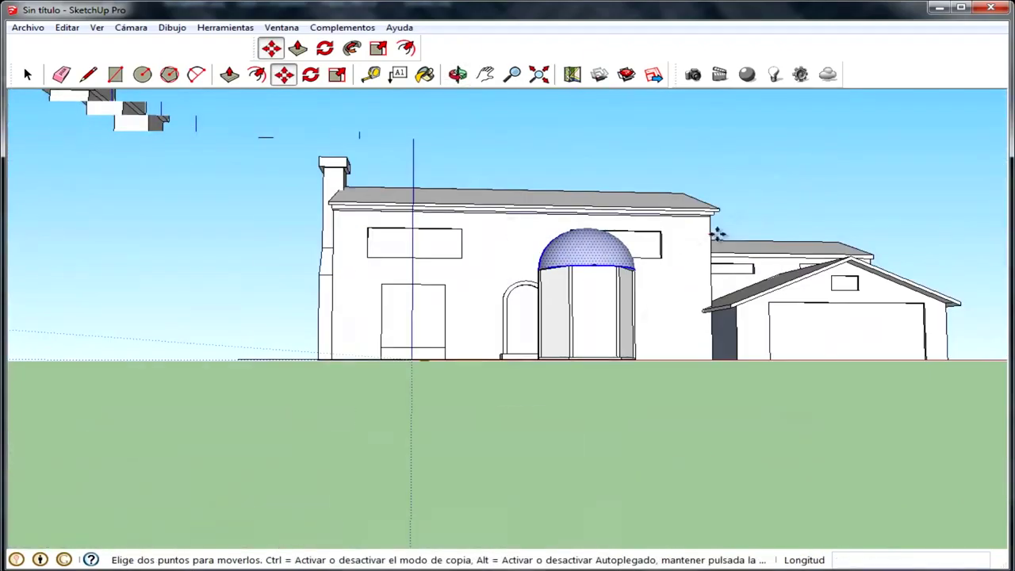
middle_drag(717, 234, 645, 374)
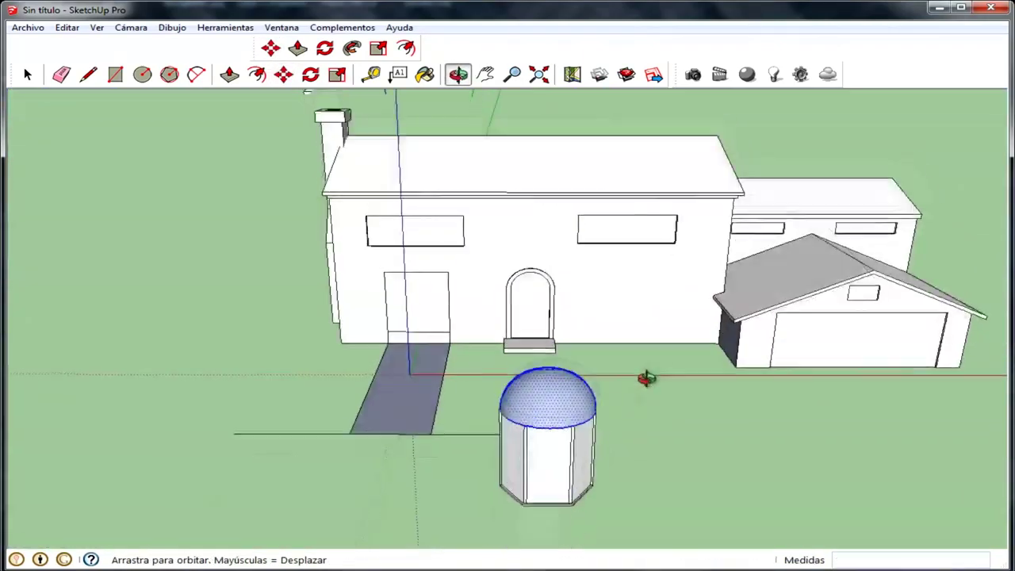
mouse_move(674, 293)
middle_down()
mouse_move(628, 253)
mouse_move(796, 366)
middle_up()
scroll(795, 366, up, 3)
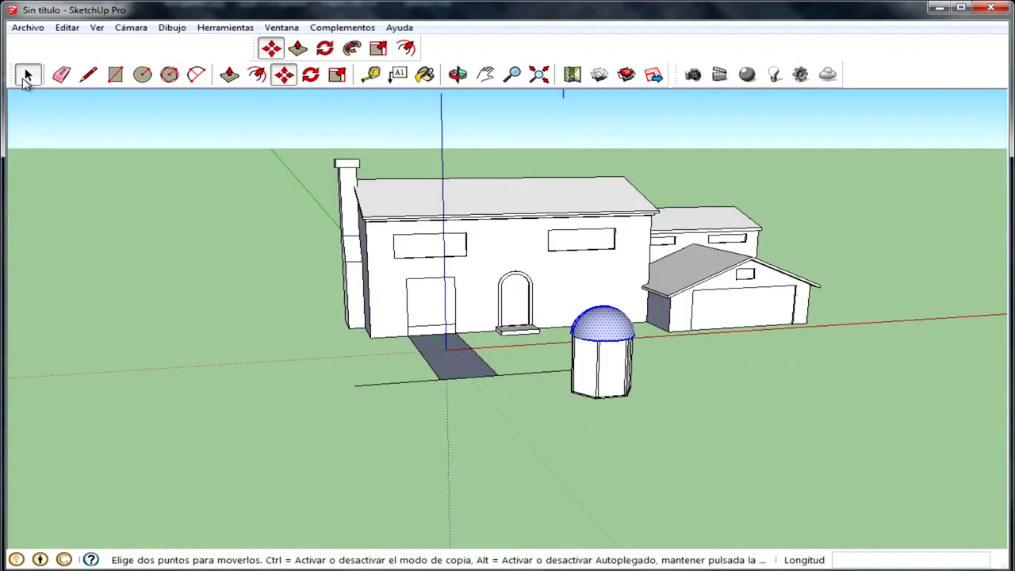
middle_drag(698, 441, 571, 517)
scroll(571, 517, down, 2)
mouse_move(559, 475)
middle_down()
mouse_move(699, 454)
mouse_move(640, 461)
middle_up()
Group the kiosk's walls and dome with Crear grupo from the right-click menu
middle_drag(611, 420, 779, 422)
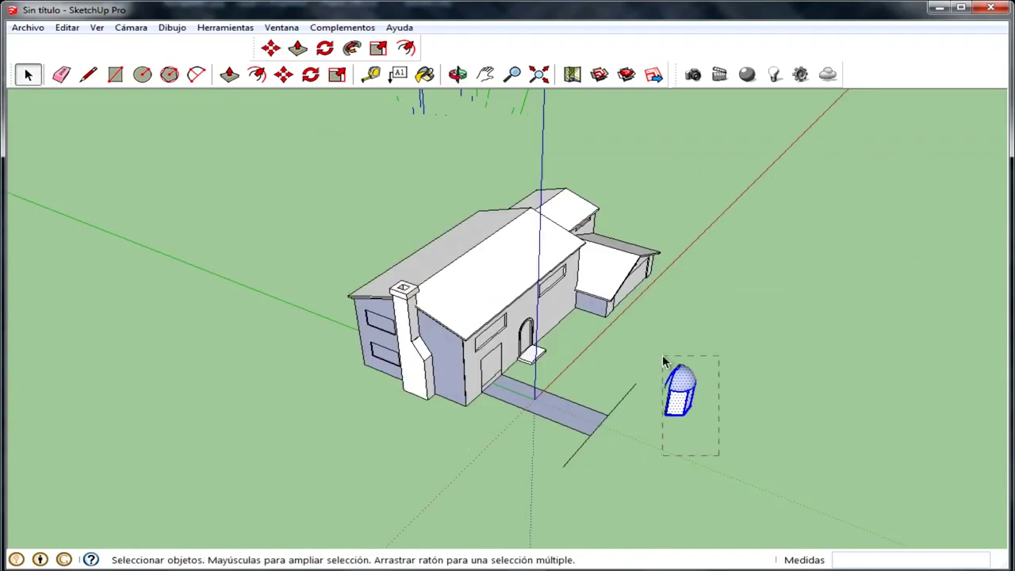
right_click(675, 391)
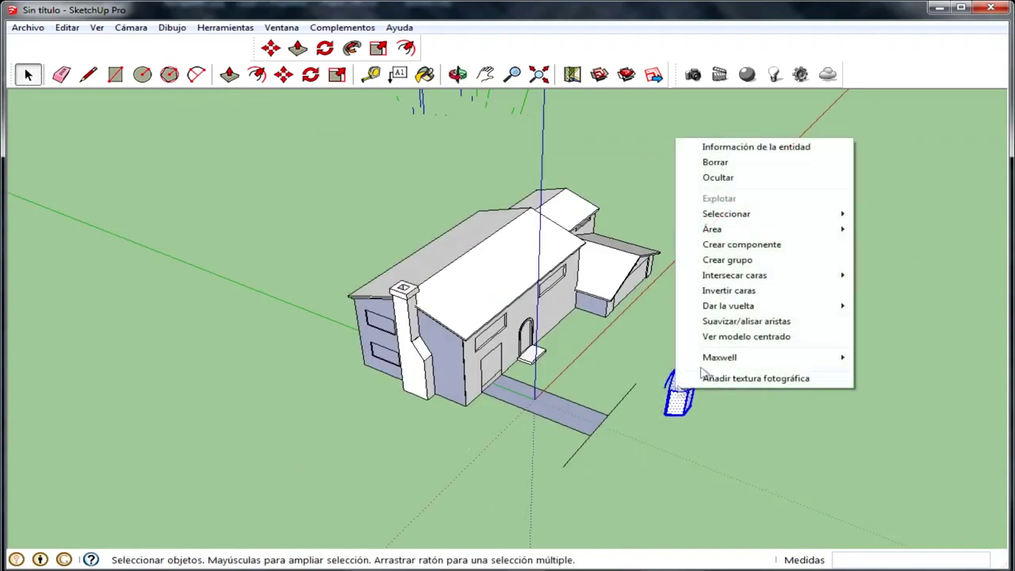
click(746, 261)
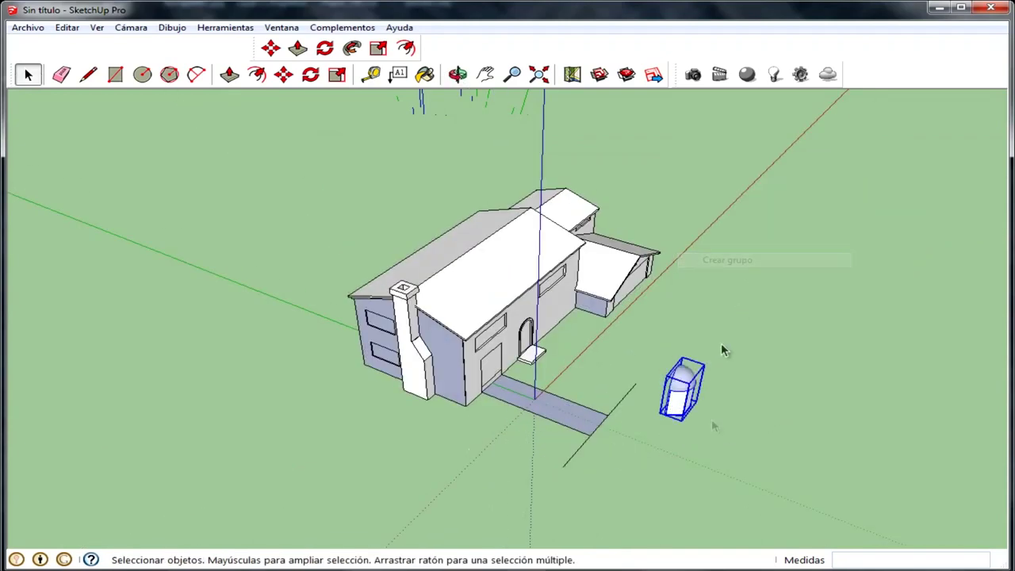
middle_drag(714, 394, 698, 380)
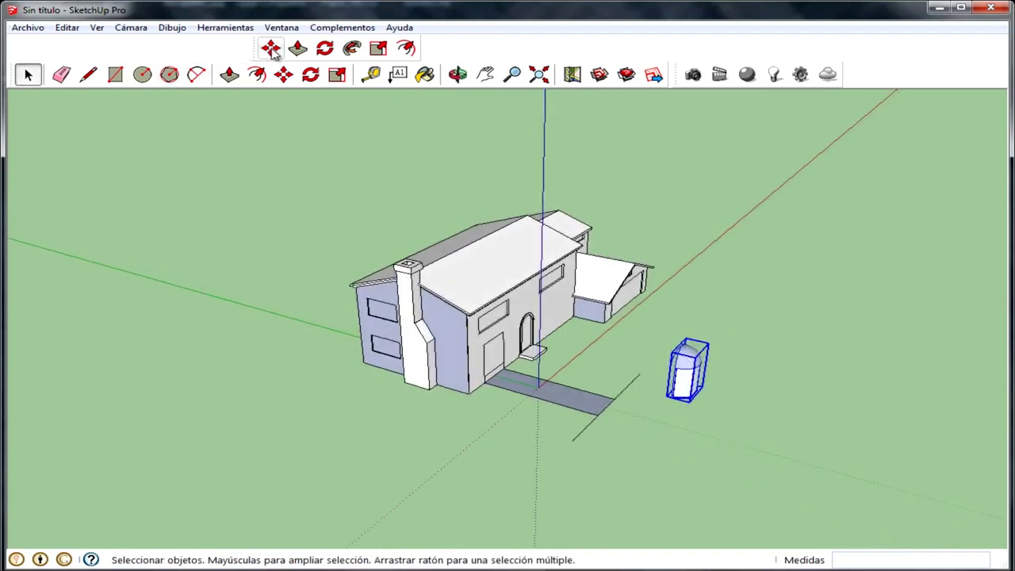
scroll(661, 389, up, 3)
scroll(697, 399, up, 3)
scroll(659, 412, up, 2)
Orbit and zoom around the house front to line up the kiosk left of the arched door
mouse_move(659, 412)
middle_down()
mouse_move(796, 369)
mouse_move(763, 371)
middle_up()
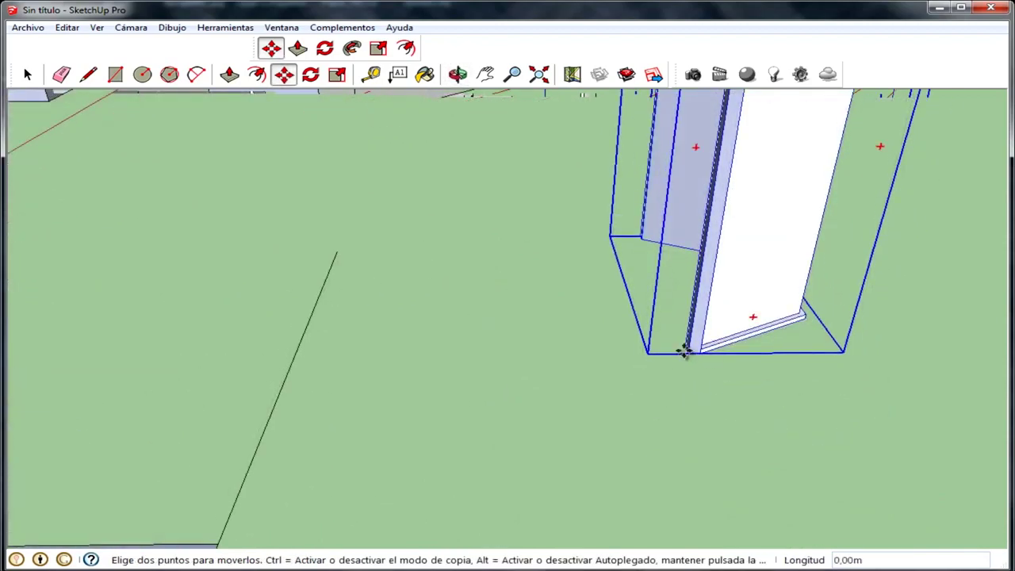
scroll(191, 290, down, 5)
scroll(245, 276, down, 3)
middle_drag(245, 277, 49, 298)
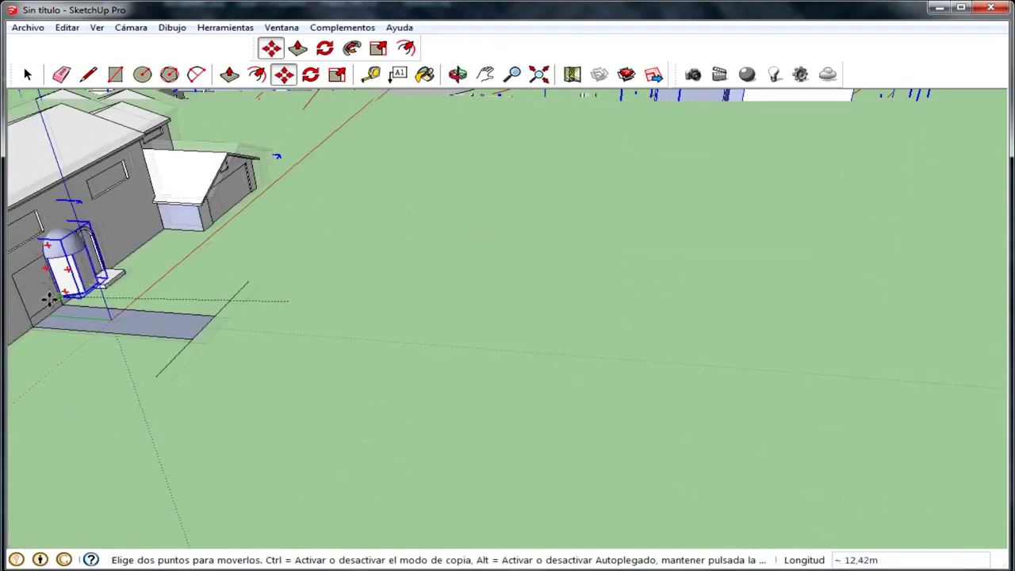
scroll(49, 298, down, 1)
scroll(32, 310, up, 2)
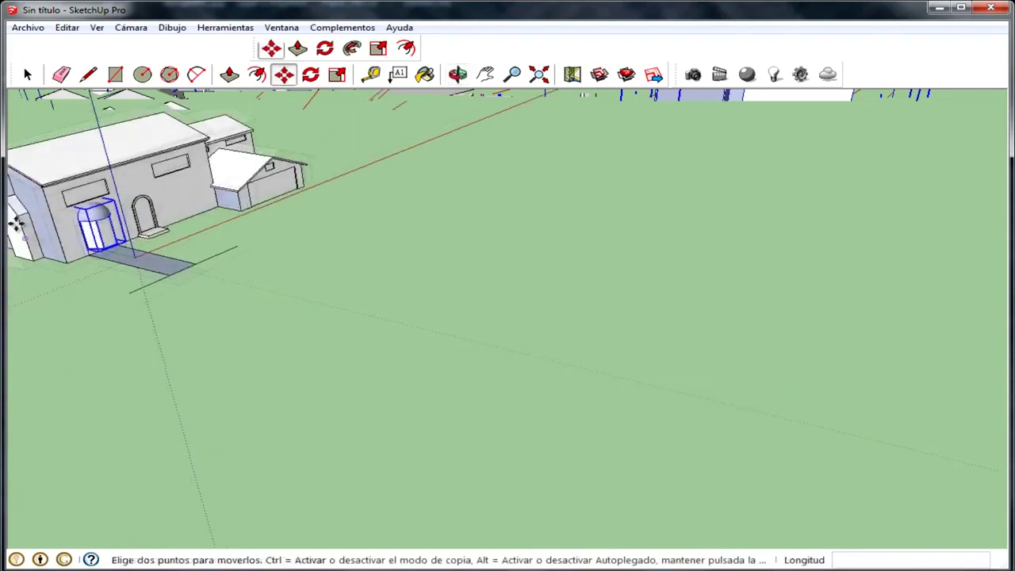
mouse_move(31, 311)
middle_down()
mouse_move(89, 145)
mouse_move(119, 182)
middle_up()
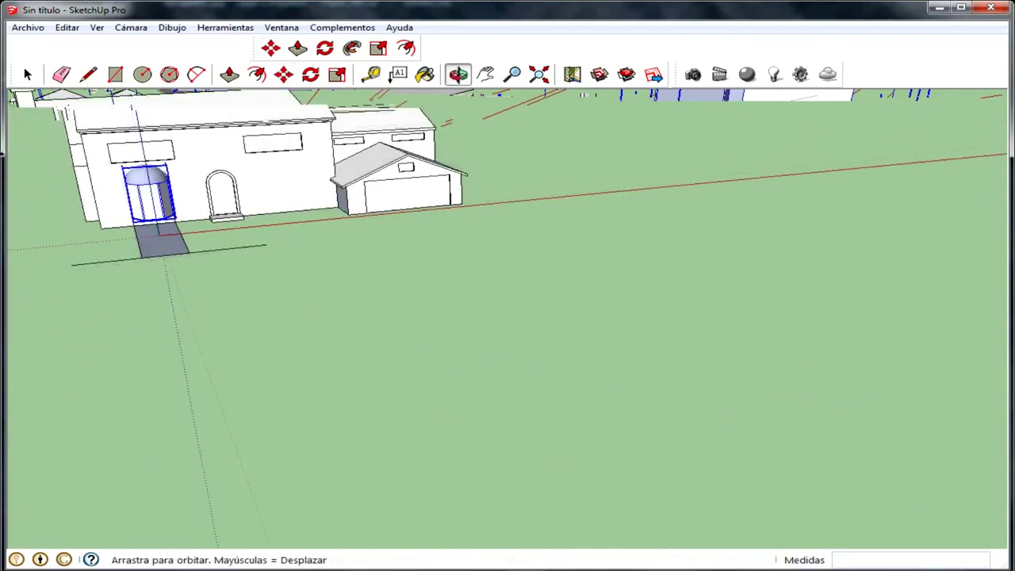
scroll(119, 182, up, 3)
scroll(266, 290, up, 3)
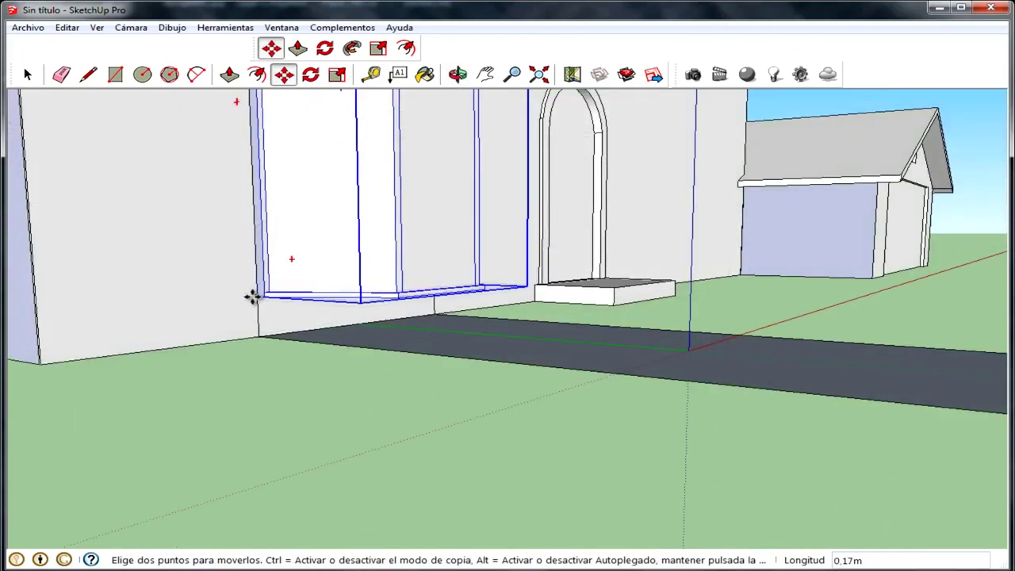
mouse_move(253, 305)
middle_down()
mouse_move(385, 245)
mouse_move(254, 208)
mouse_move(375, 288)
mouse_move(336, 222)
middle_up()
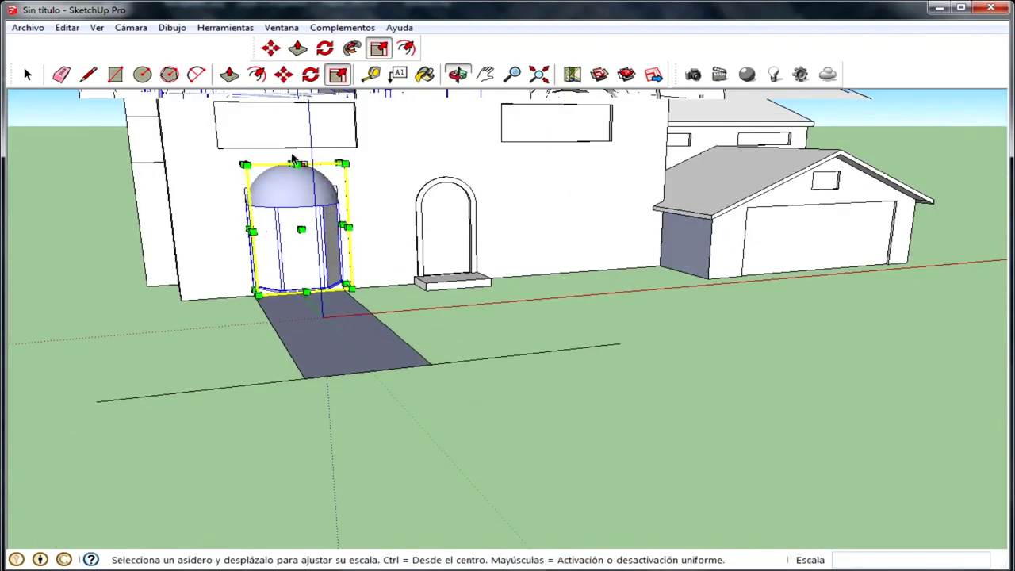
mouse_move(296, 165)
middle_down()
mouse_move(301, 262)
mouse_move(302, 100)
mouse_move(267, 106)
mouse_move(272, 115)
middle_up()
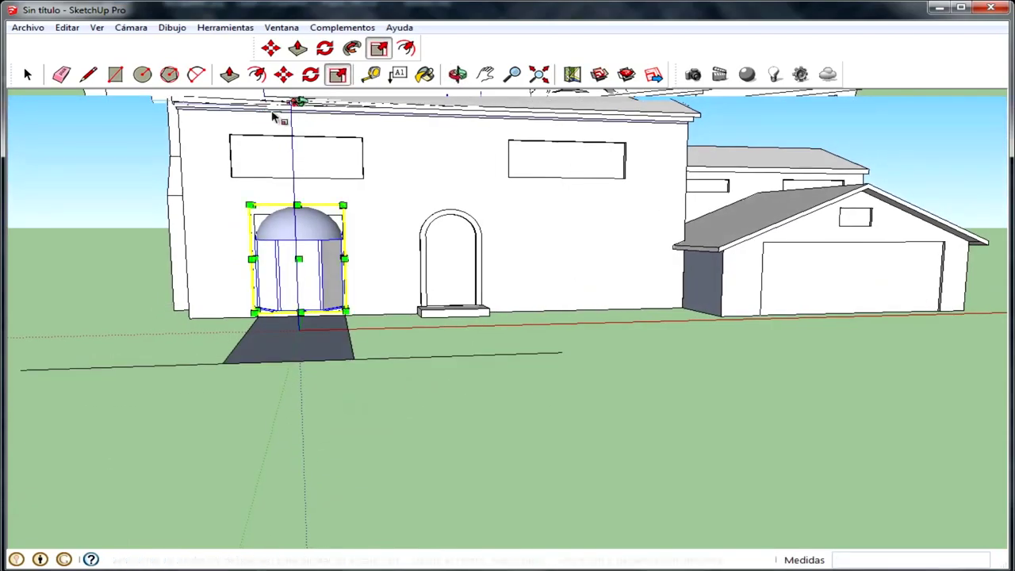
mouse_move(480, 224)
middle_down()
mouse_move(471, 344)
mouse_move(879, 401)
mouse_move(409, 261)
mouse_move(311, 287)
middle_up()
scroll(311, 287, up, 2)
click(26, 75)
scroll(336, 264, up, 2)
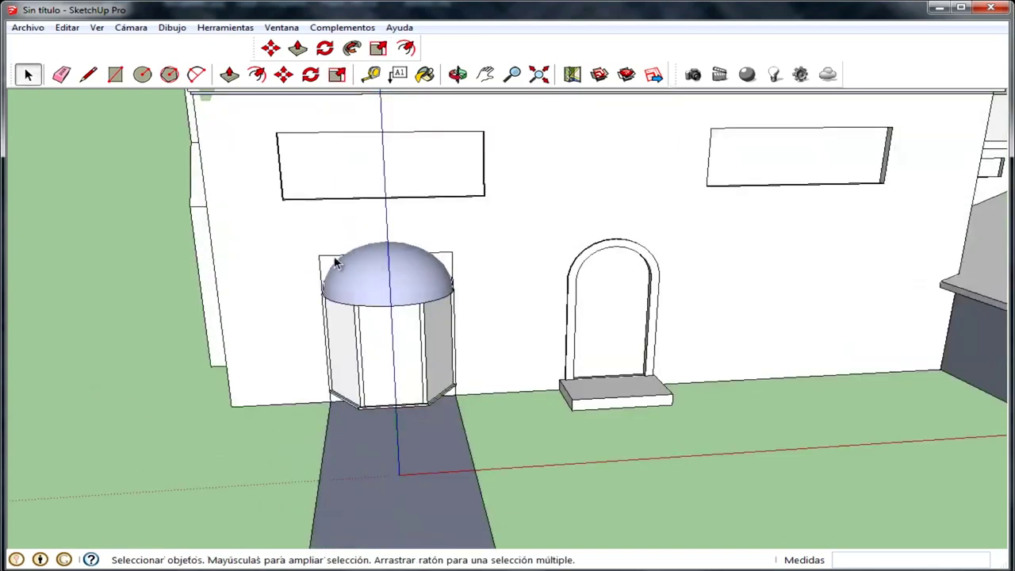
click(327, 253)
click(338, 261)
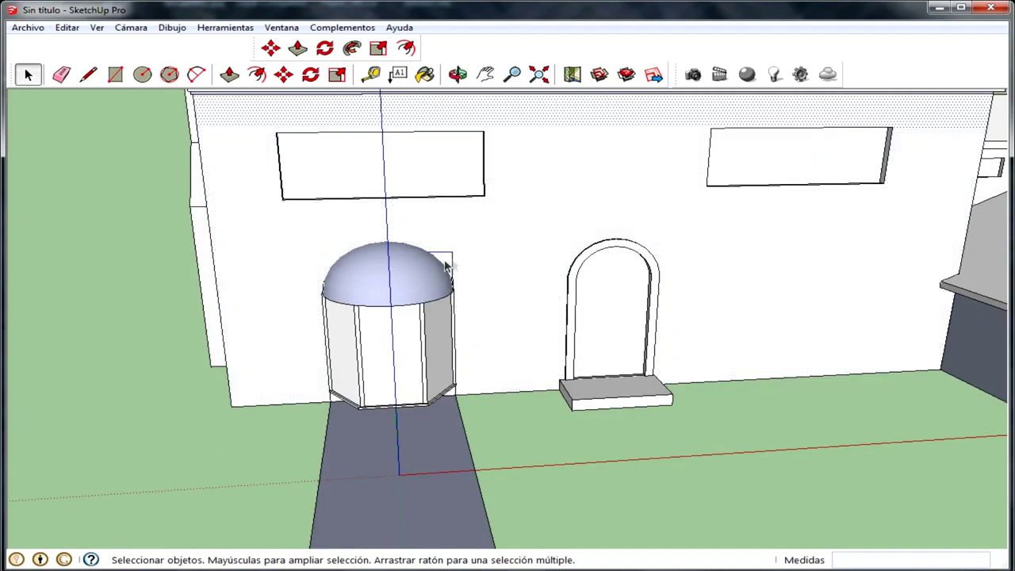
middle_drag(452, 268, 203, 314)
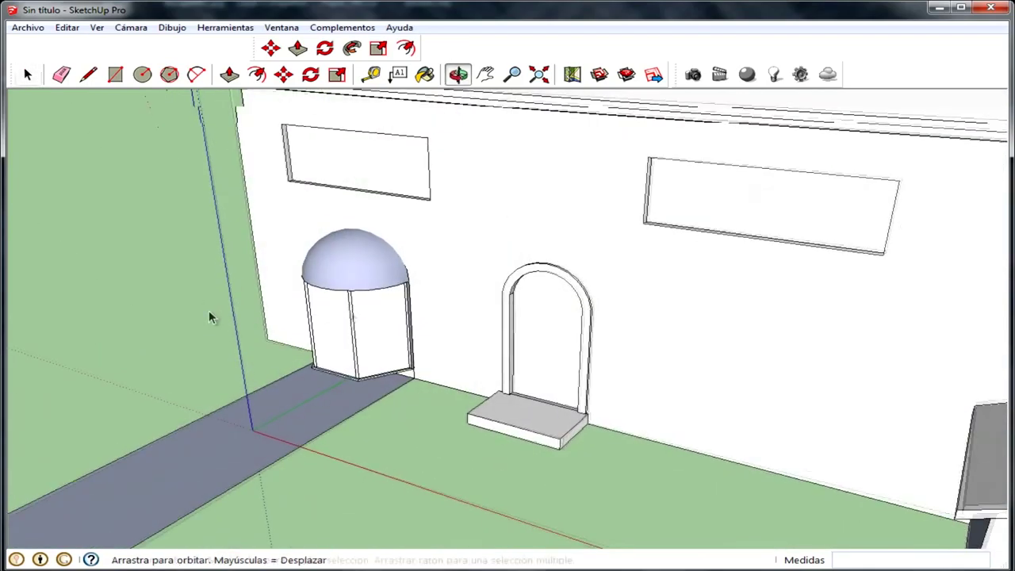
scroll(480, 281, up, 3)
scroll(609, 229, up, 2)
scroll(609, 230, down, 5)
key(l)
click(673, 319)
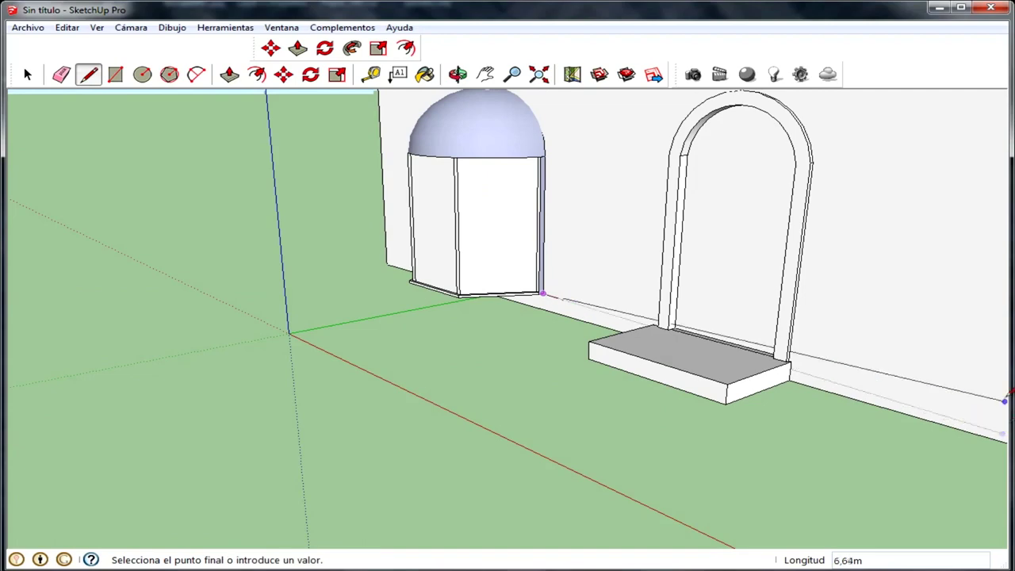
scroll(1004, 400, down, 2)
scroll(1001, 362, down, 2)
scroll(884, 333, down, 2)
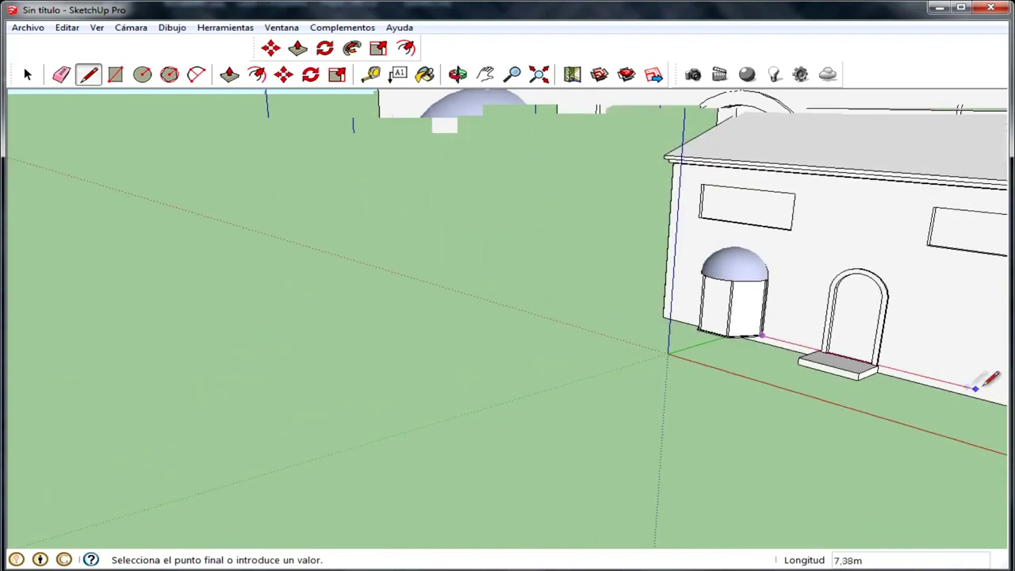
key(space)
middle_drag(984, 379, 490, 185)
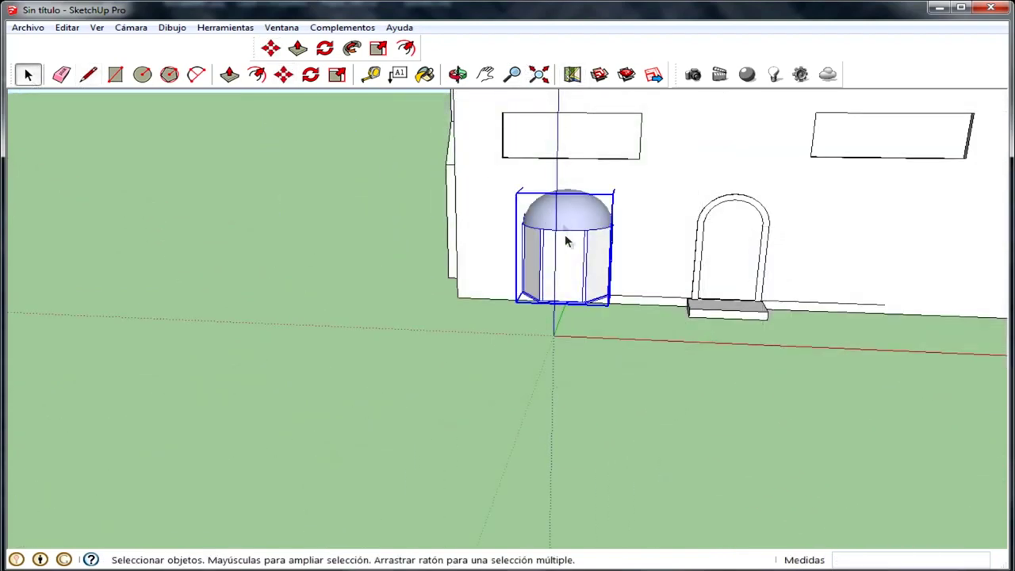
Paste a copy of the kiosk group and position it right of the arched door
key(ctrl+v)
click(252, 498)
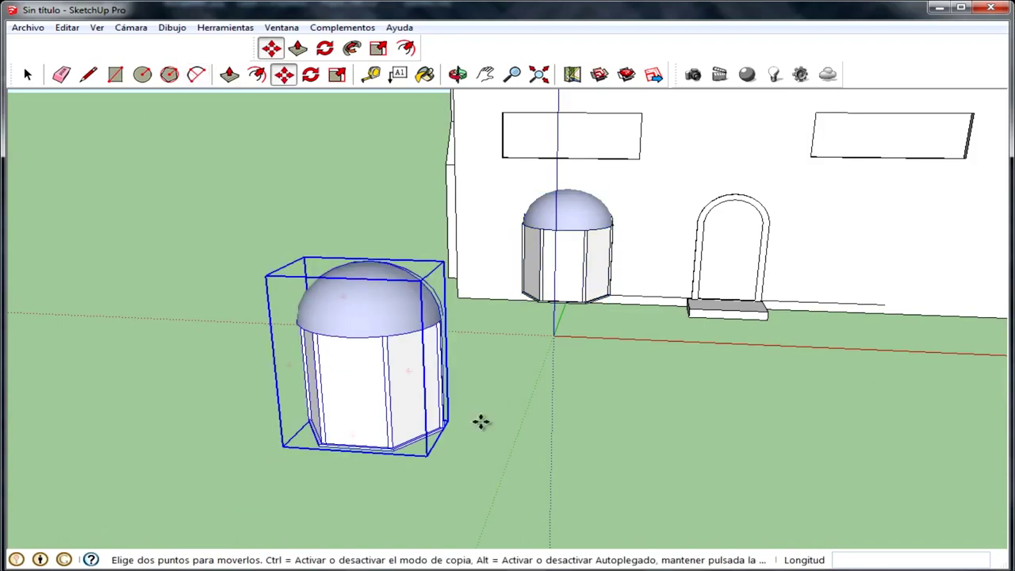
click(428, 456)
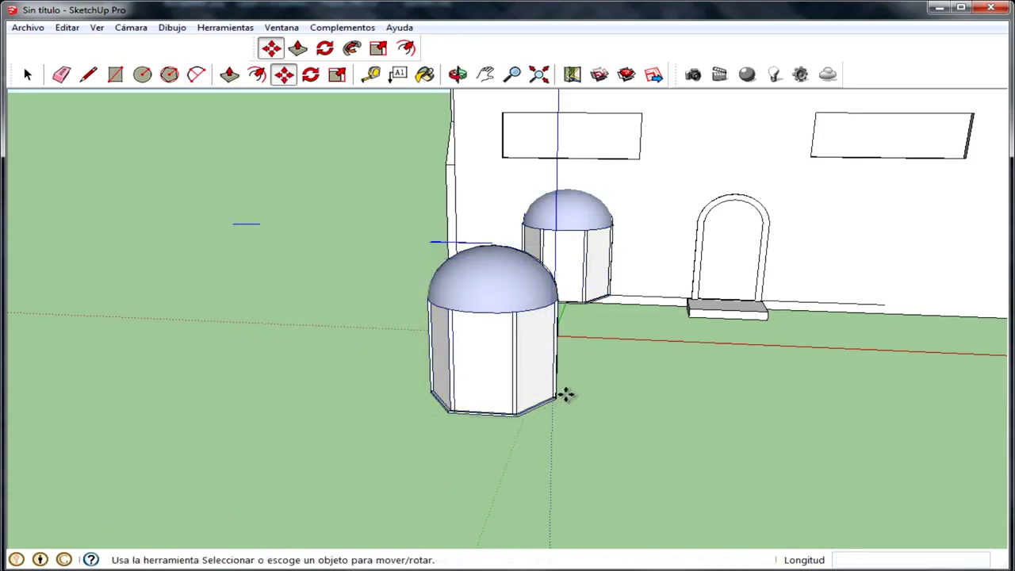
scroll(565, 395, up, 5)
middle_drag(279, 322, 752, 344)
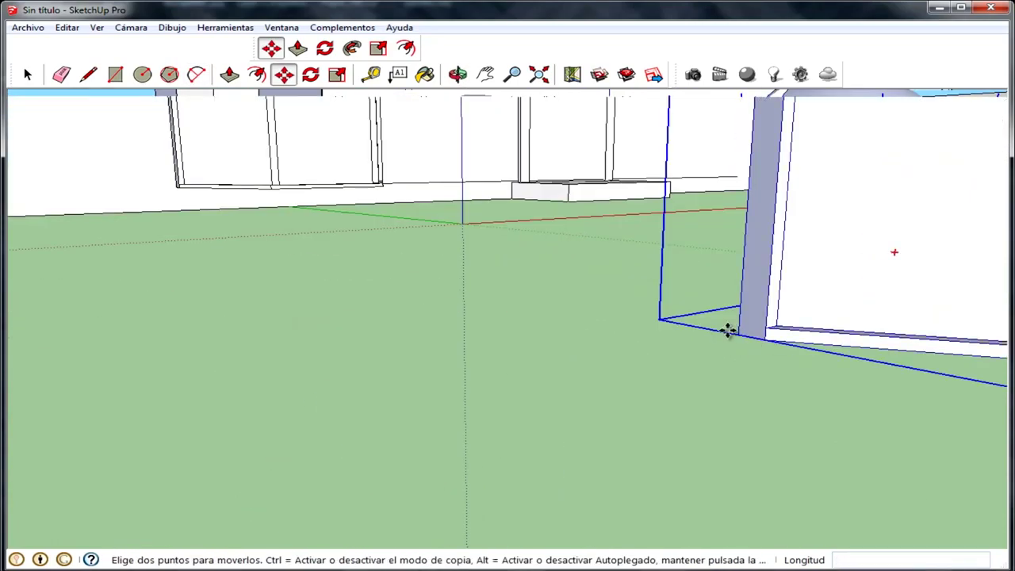
scroll(740, 333, down, 3)
mouse_move(707, 170)
middle_down()
mouse_move(573, 288)
mouse_move(604, 240)
mouse_move(573, 199)
middle_up()
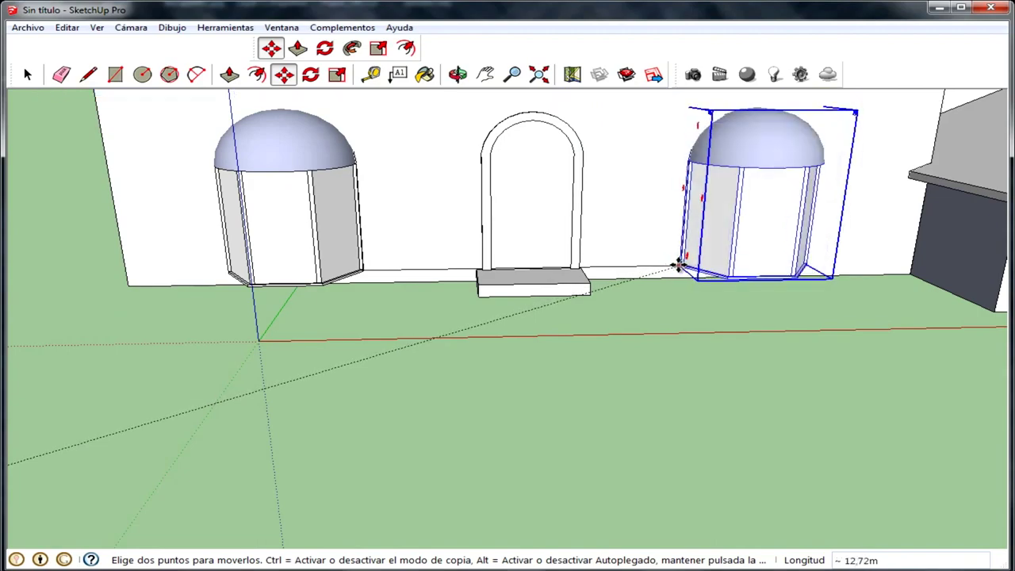
scroll(675, 265, down, 3)
middle_drag(641, 242, 797, 218)
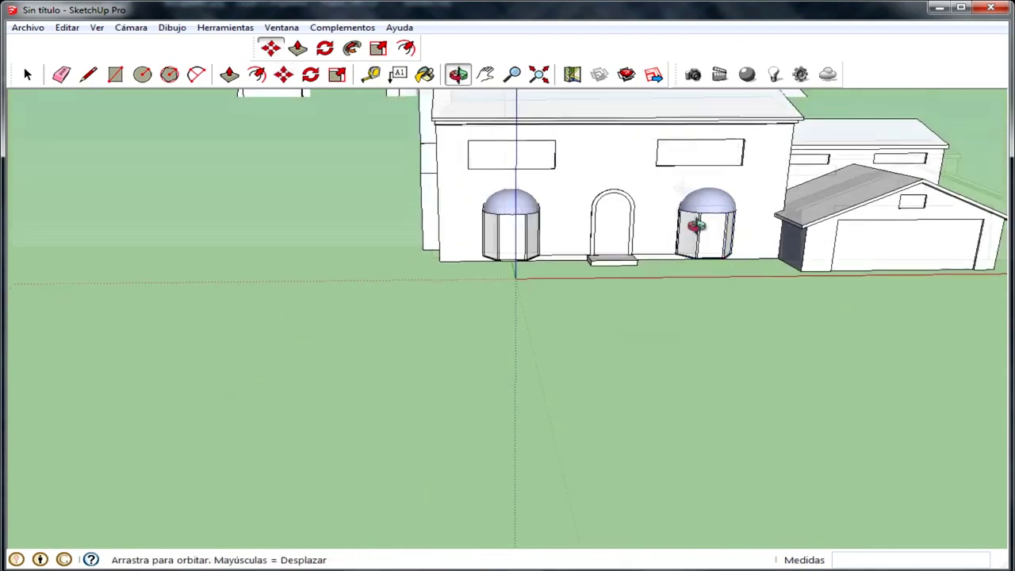
scroll(920, 299, up, 2)
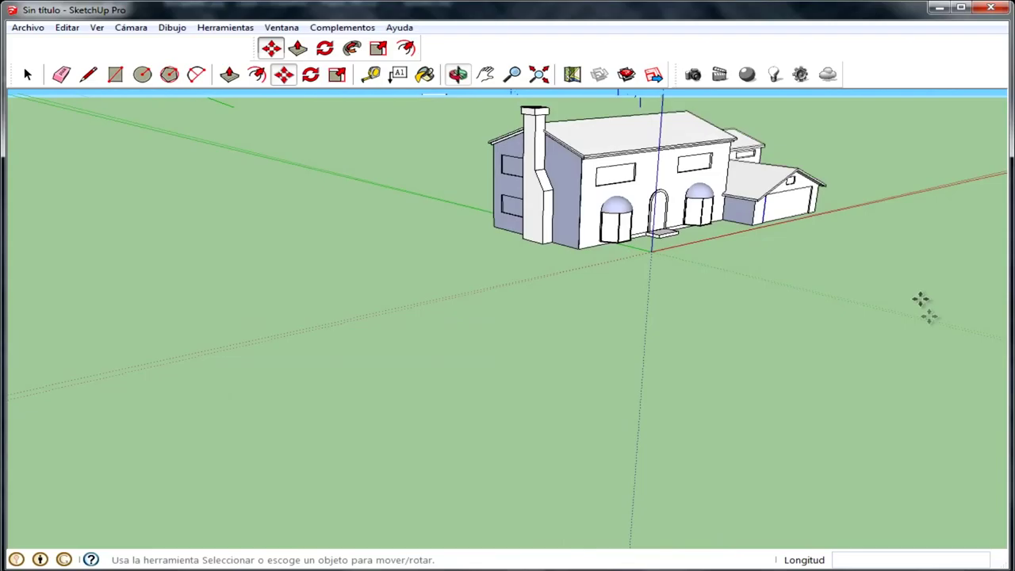
scroll(920, 299, up, 3)
middle_drag(820, 100, 669, 139)
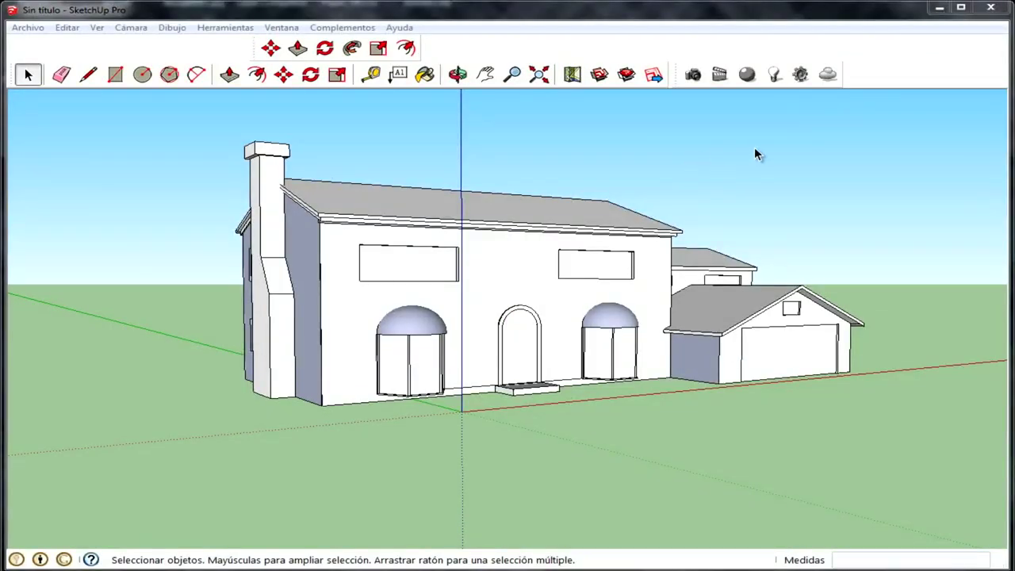
middle_drag(755, 159, 901, 254)
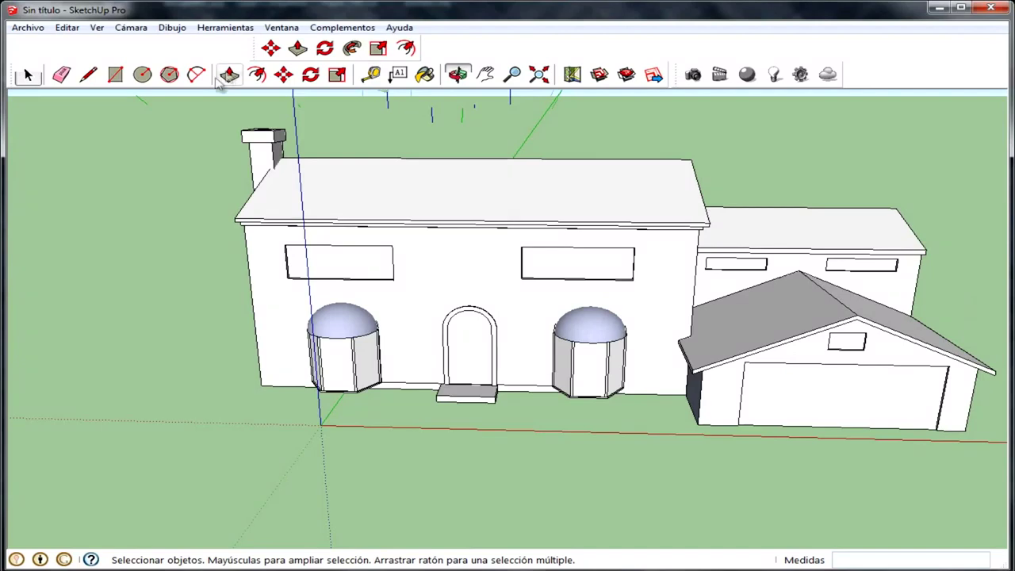
Zoom and orbit close around the upper-left window opening to inspect its recess depth
click(116, 74)
scroll(347, 249, up, 3)
scroll(308, 283, up, 4)
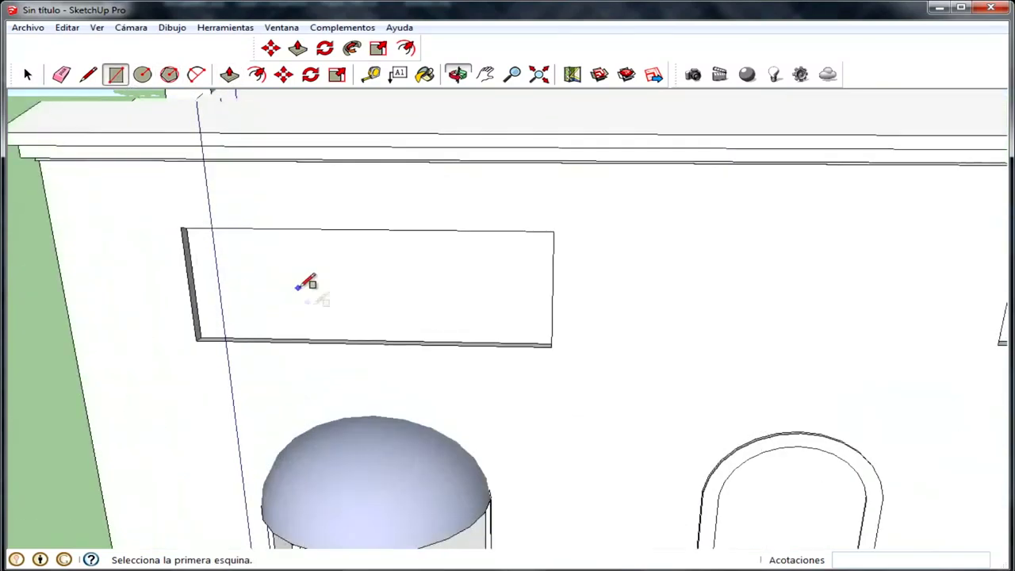
mouse_move(385, 337)
middle_down()
mouse_move(317, 351)
mouse_move(363, 363)
mouse_move(330, 335)
middle_up()
mouse_move(257, 267)
middle_down()
mouse_move(442, 268)
mouse_move(532, 287)
mouse_move(389, 227)
mouse_move(537, 317)
middle_up()
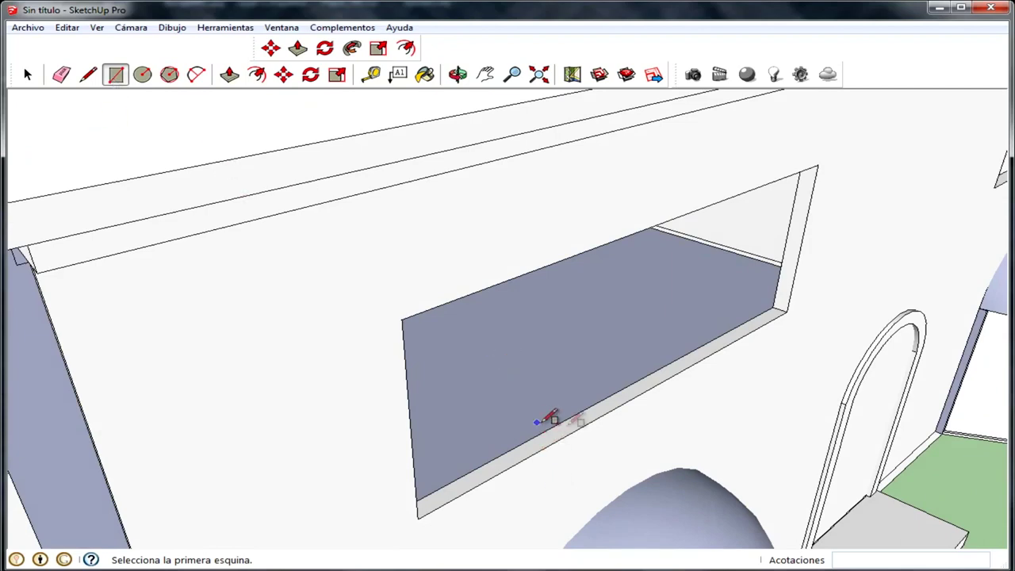
mouse_move(632, 399)
middle_down()
mouse_move(386, 341)
mouse_move(487, 378)
mouse_move(376, 398)
middle_up()
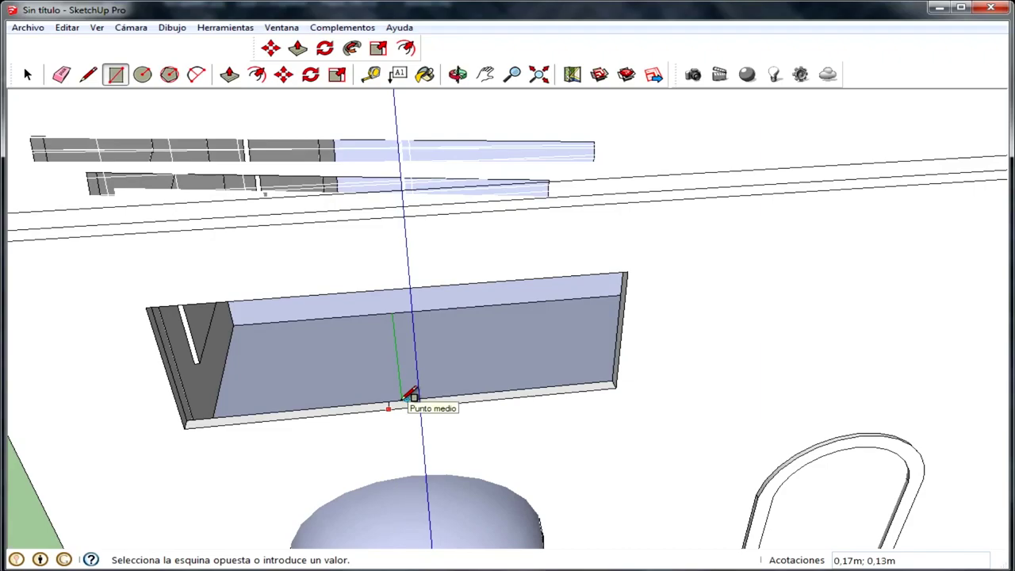
Push the small trim face into a notch and the gap-side face in by 0,06m
click(230, 74)
drag(397, 413, 375, 340)
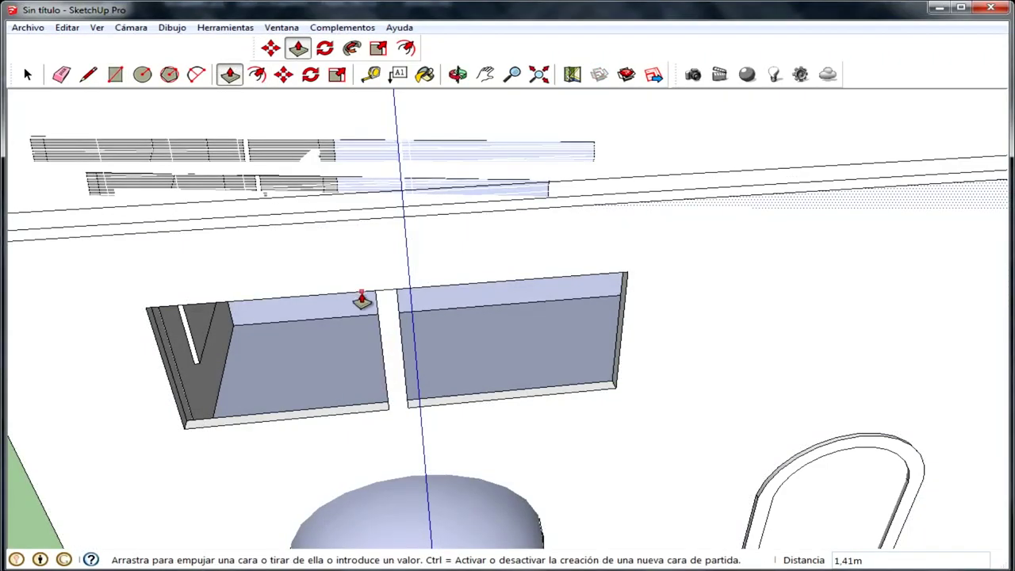
middle_drag(362, 300, 435, 169)
scroll(296, 294, up, 3)
scroll(352, 302, up, 3)
drag(378, 314, 381, 319)
click(380, 319)
scroll(326, 373, down, 5)
Draw a pane rectangle covering the upper-left window opening
mouse_move(169, 372)
middle_down()
mouse_move(236, 385)
mouse_move(198, 418)
middle_up()
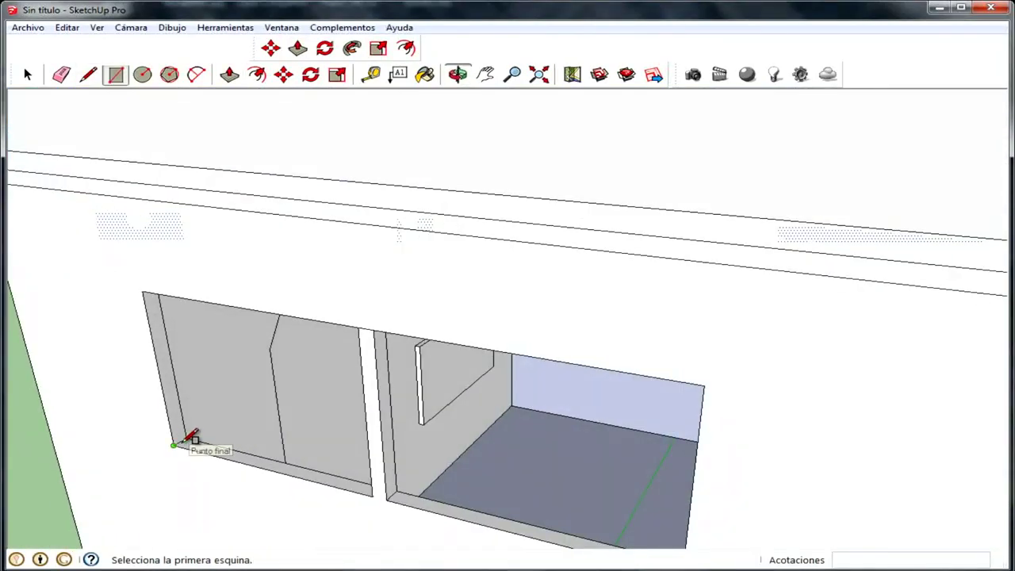
scroll(176, 442, up, 2)
scroll(174, 444, up, 2)
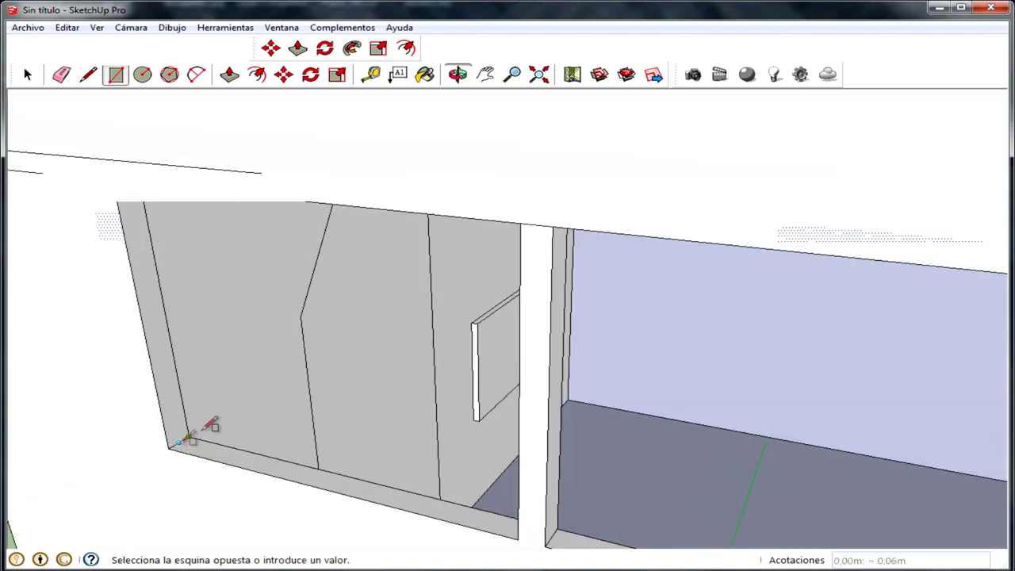
scroll(190, 439, down, 5)
middle_drag(642, 347, 643, 355)
scroll(872, 256, up, 3)
scroll(738, 279, up, 3)
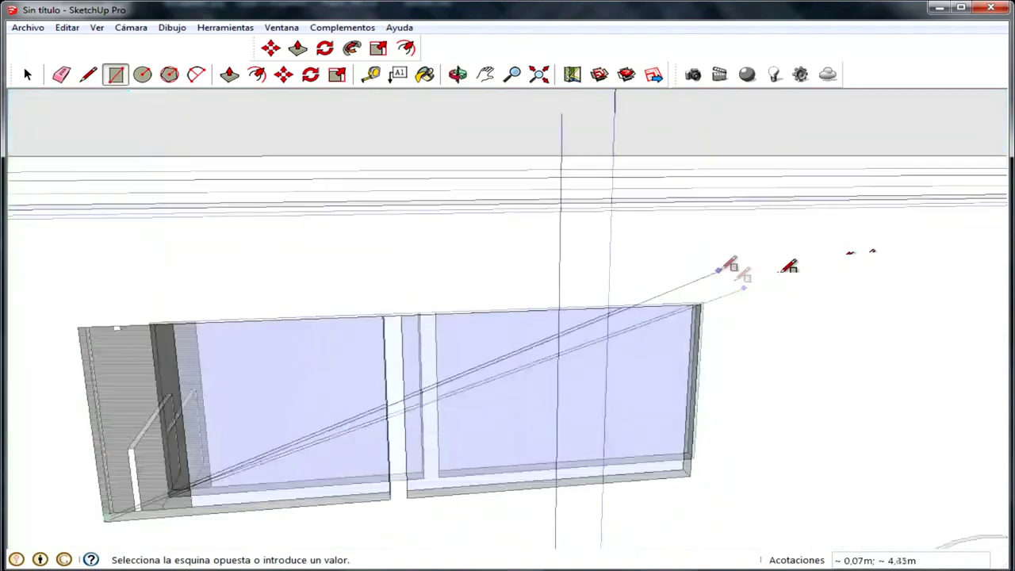
middle_drag(743, 276, 788, 267)
scroll(745, 269, up, 3)
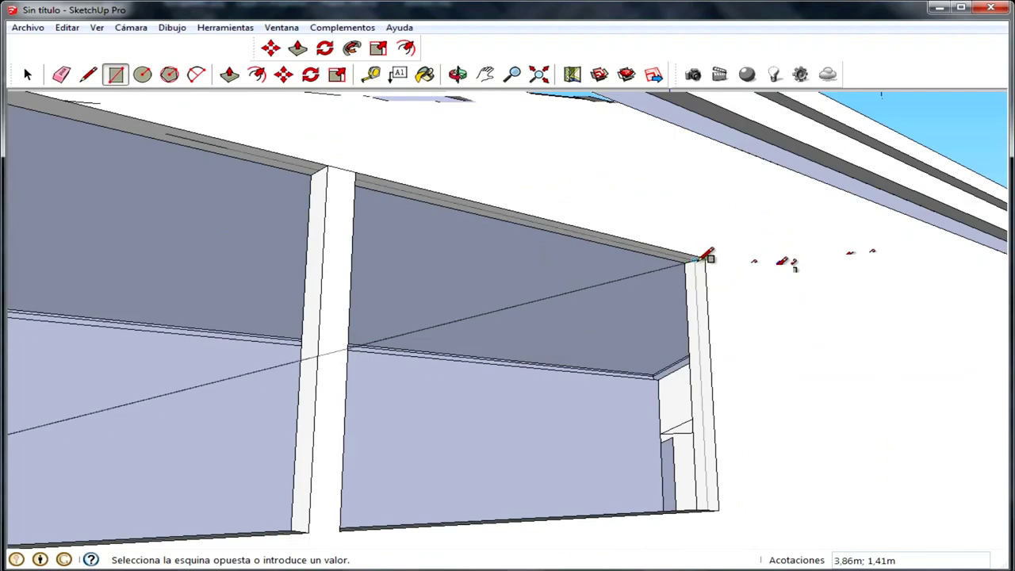
click(706, 258)
Draw a second pane rectangle across the window face from its corner
scroll(708, 256, up, 2)
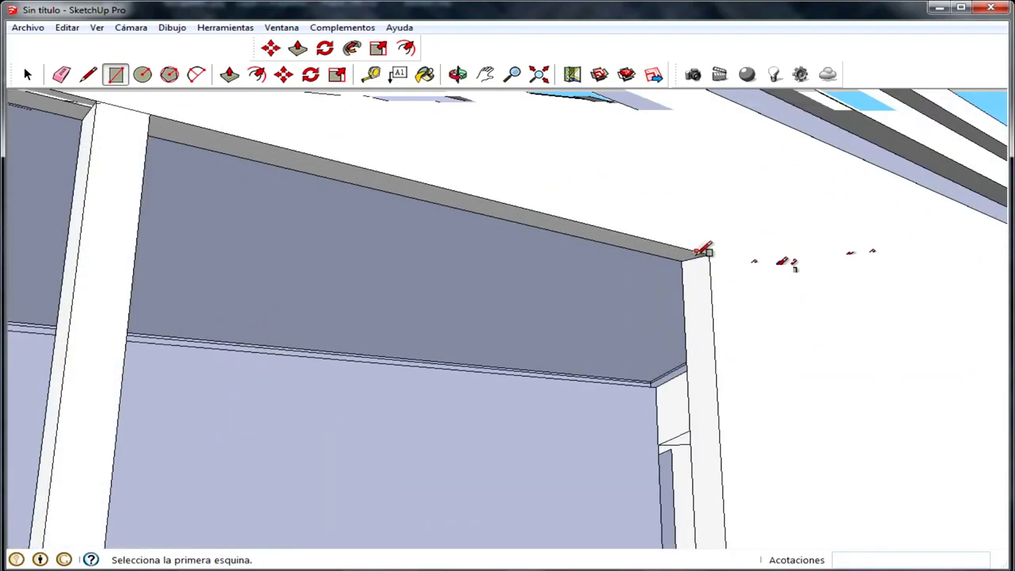
click(706, 256)
scroll(611, 367, down, 10)
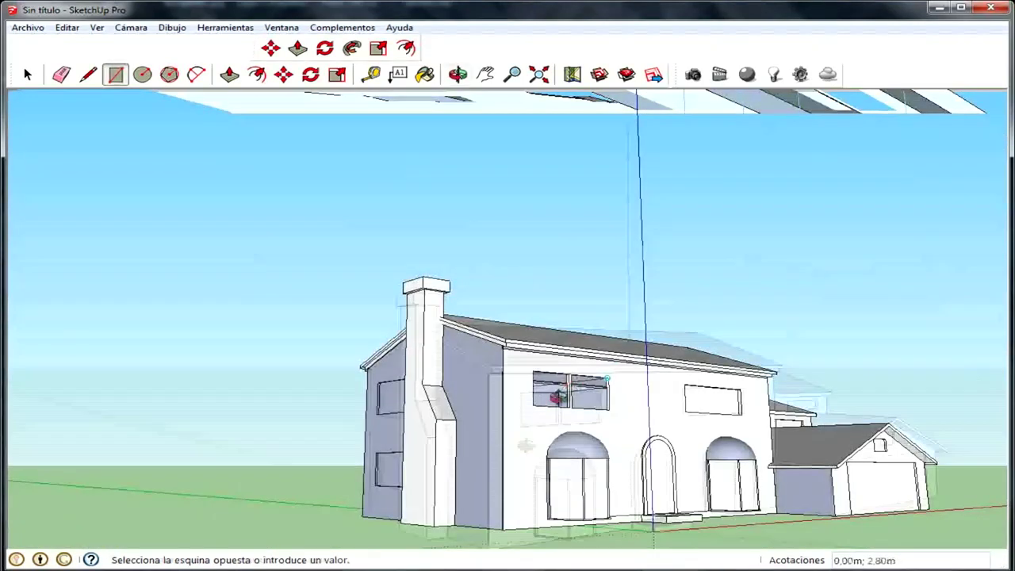
middle_drag(555, 389, 465, 431)
scroll(452, 470, up, 10)
middle_drag(448, 471, 272, 503)
mouse_move(317, 447)
middle_down()
mouse_move(238, 419)
mouse_move(341, 410)
mouse_move(362, 424)
mouse_move(351, 421)
middle_up()
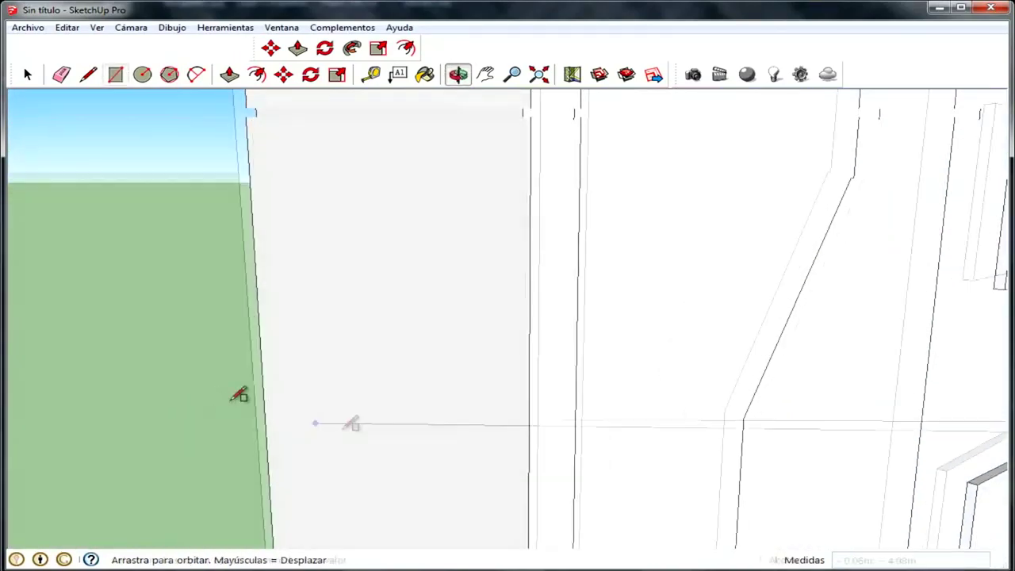
scroll(600, 487, down, 3)
scroll(567, 511, up, 3)
click(565, 496)
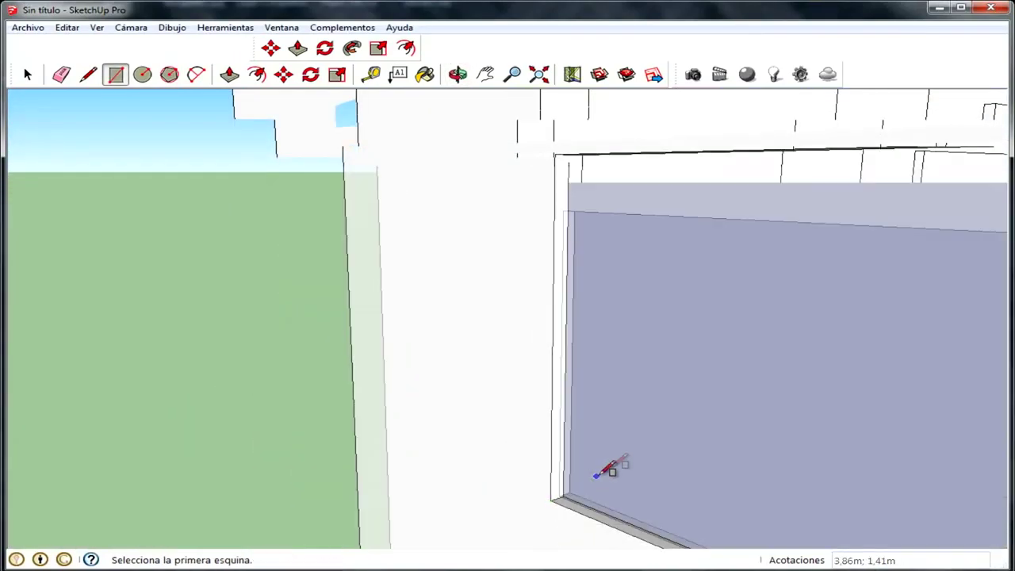
scroll(607, 468, down, 3)
scroll(650, 431, down, 3)
scroll(475, 389, down, 3)
scroll(452, 376, down, 3)
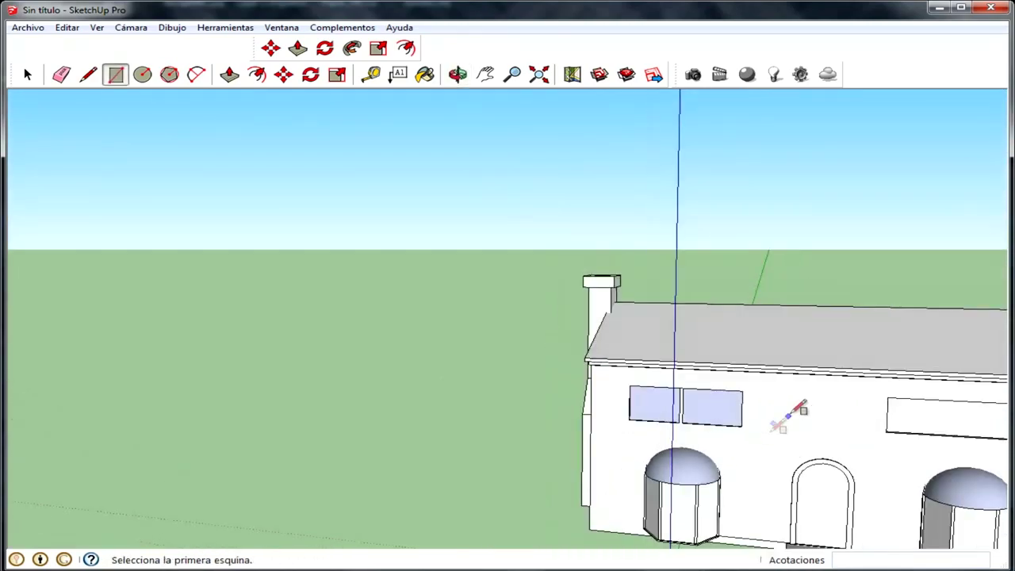
scroll(793, 407, down, 1)
scroll(820, 397, down, 2)
scroll(929, 415, up, 4)
scroll(919, 412, up, 3)
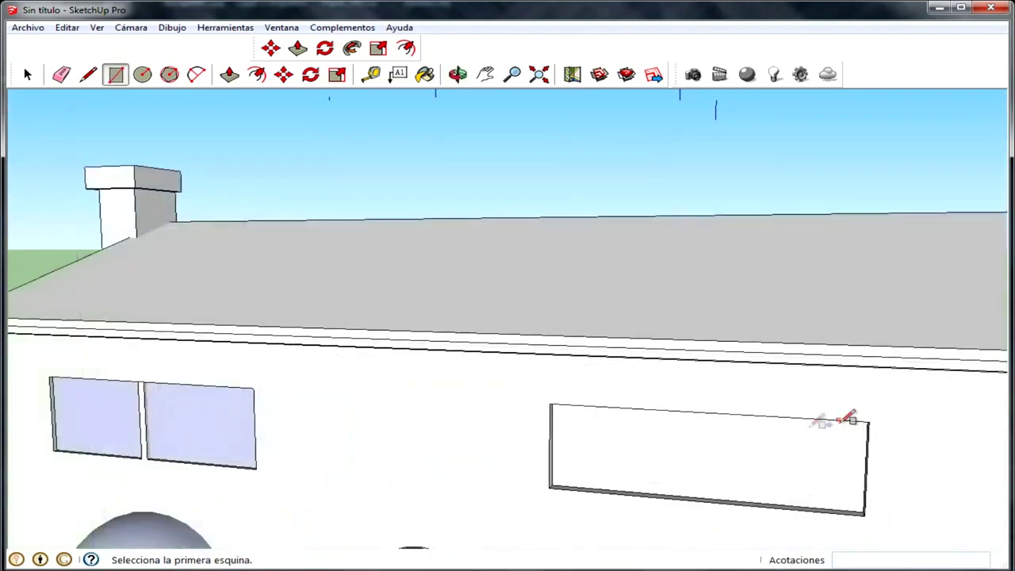
scroll(680, 463, down, 3)
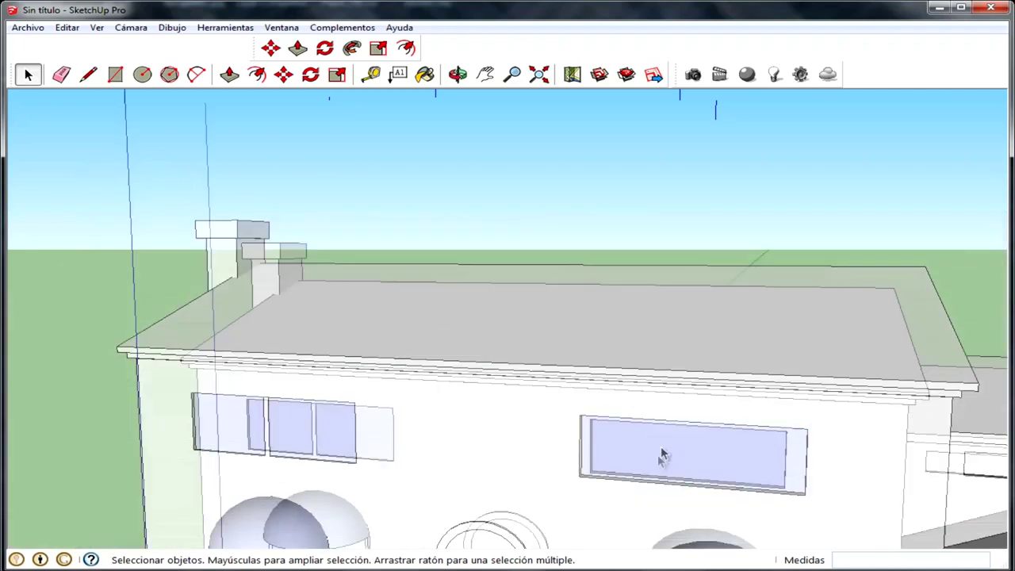
Push/Pull the upper-right window face to open up the opening
scroll(683, 468, up, 3)
mouse_move(683, 468)
middle_down()
mouse_move(868, 468)
mouse_move(663, 453)
mouse_move(703, 482)
middle_up()
key(space)
click(114, 75)
scroll(895, 480, up, 2)
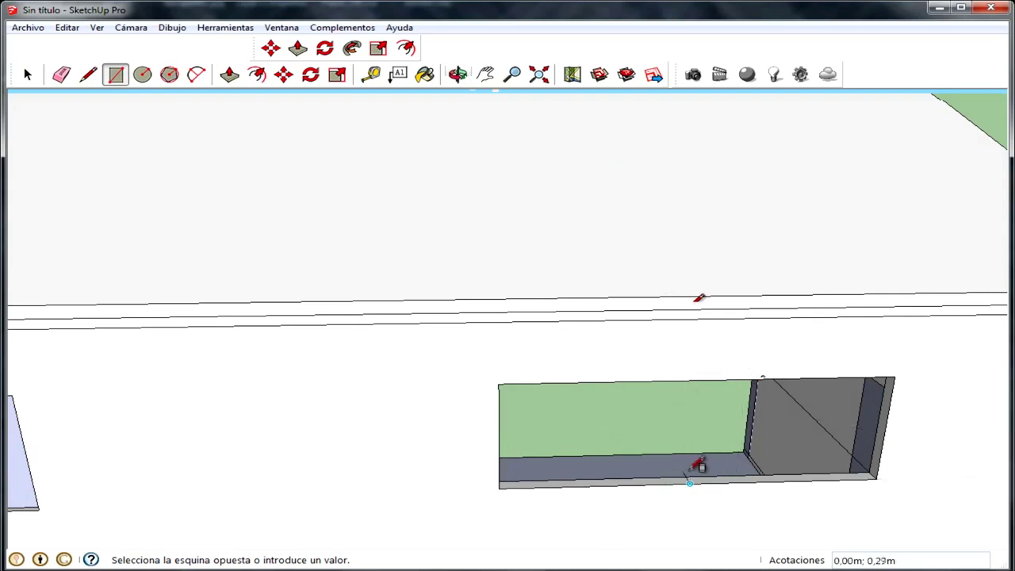
click(229, 79)
mouse_move(696, 464)
middle_down()
mouse_move(668, 281)
mouse_move(737, 421)
mouse_move(657, 453)
mouse_move(634, 494)
mouse_move(566, 512)
middle_up()
click(680, 303)
Draw a centre-strip rectangle from the window opening's corner up to the wall
scroll(566, 517, up, 3)
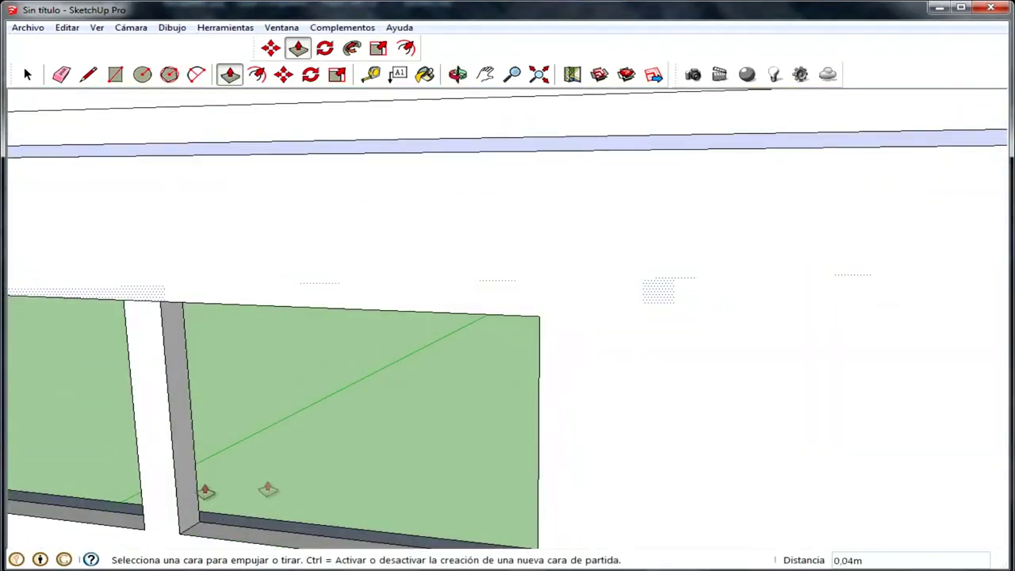
scroll(171, 495, down, 5)
scroll(271, 409, down, 2)
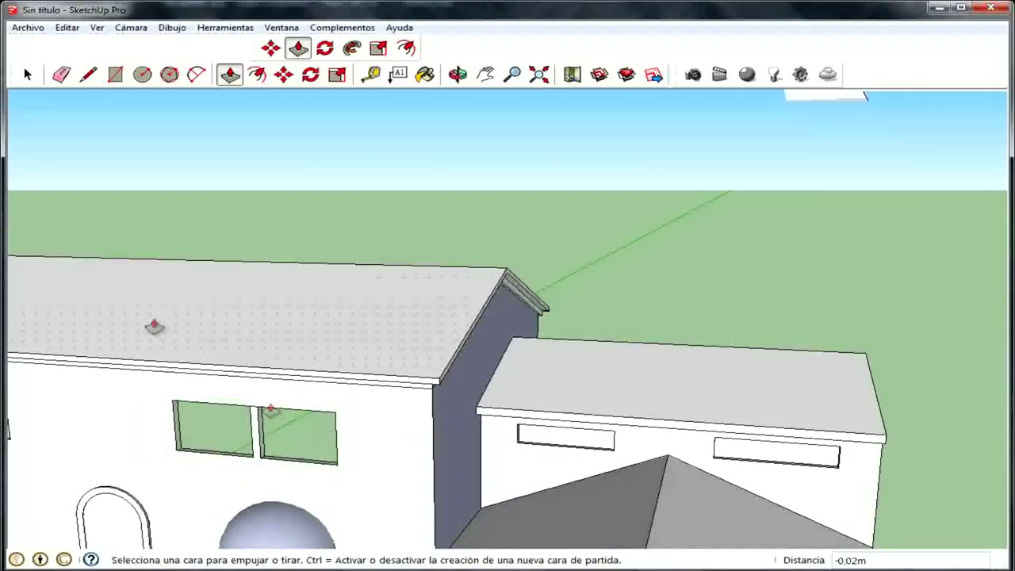
click(114, 74)
scroll(163, 414, up, 3)
scroll(164, 437, up, 3)
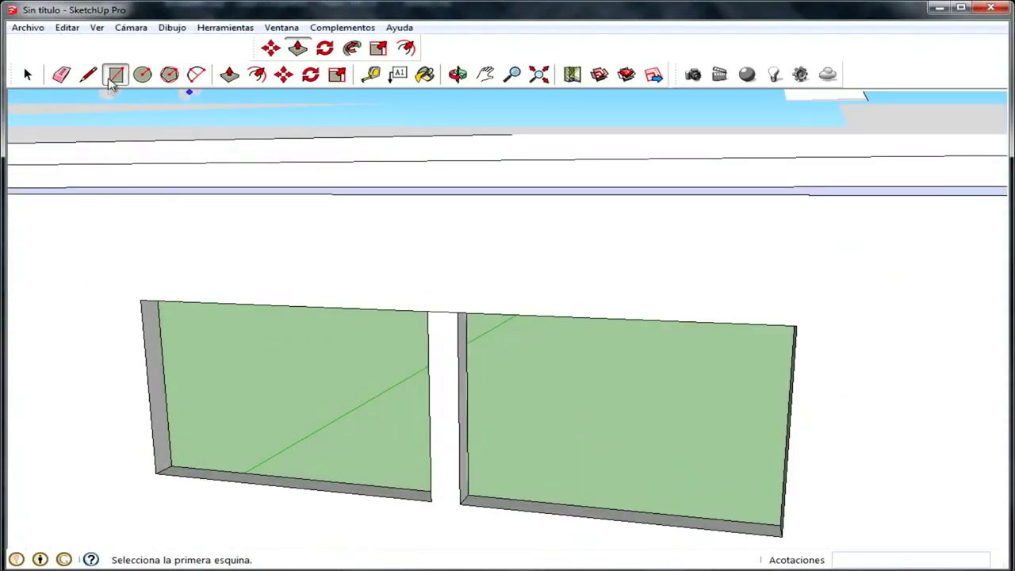
click(173, 461)
scroll(175, 461, up, 2)
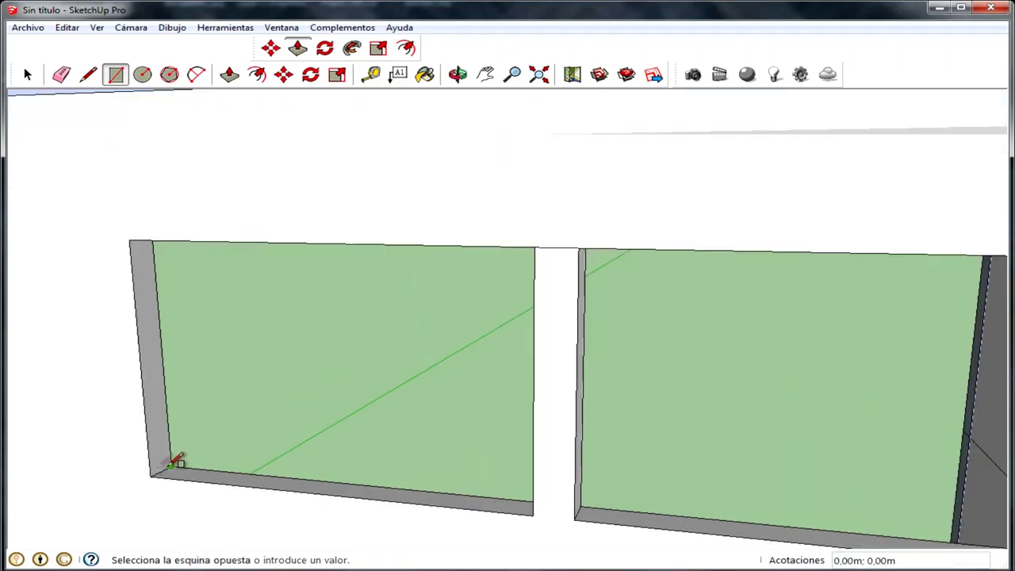
scroll(475, 311, down, 5)
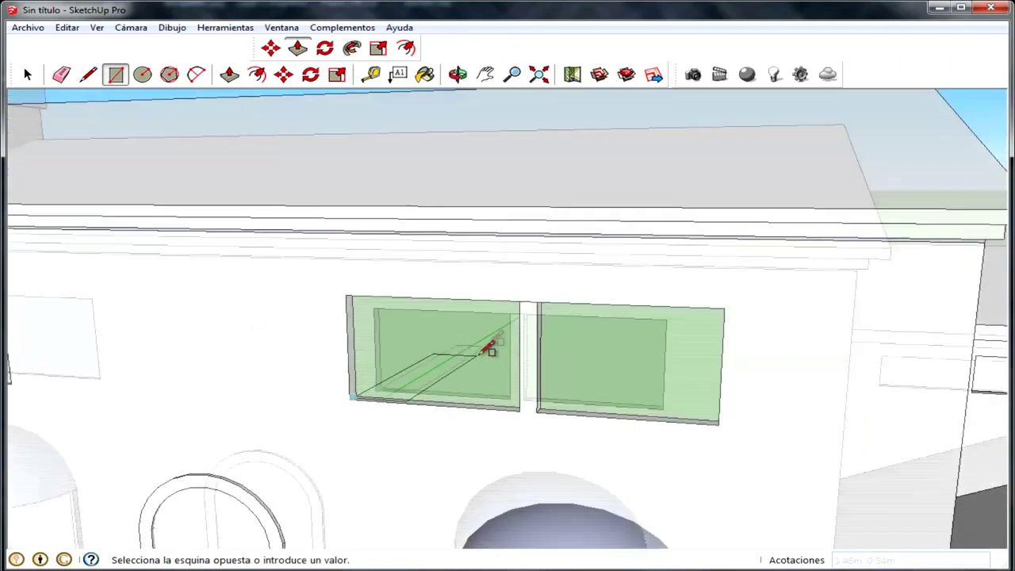
middle_drag(487, 340, 924, 276)
scroll(894, 265, up, 4)
scroll(825, 270, up, 3)
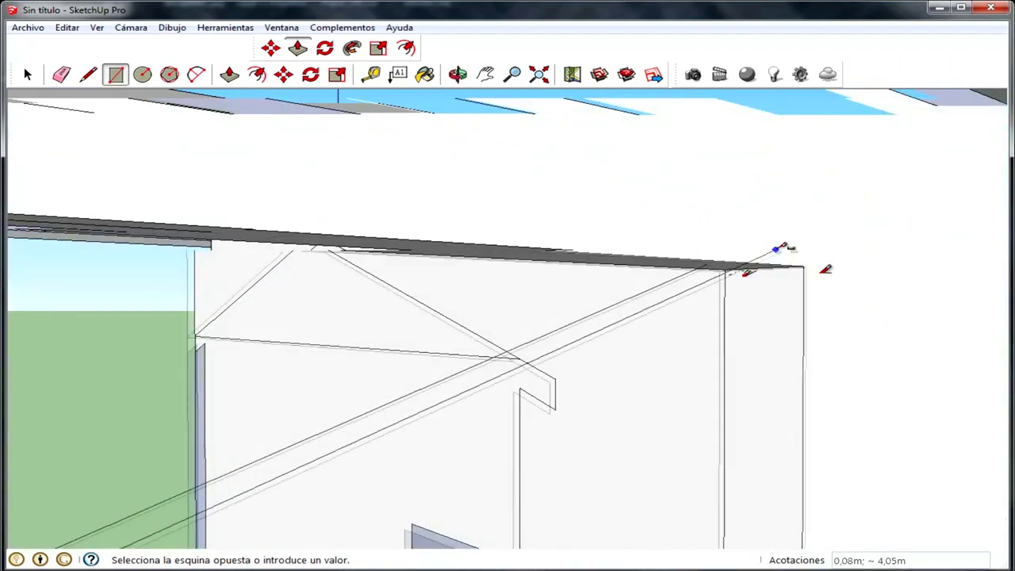
middle_drag(825, 269, 765, 277)
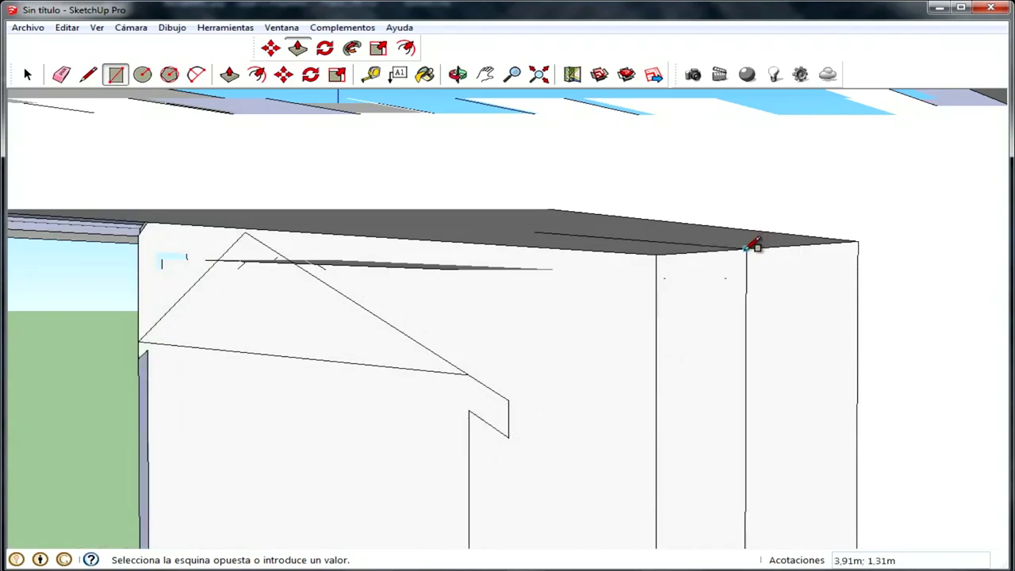
click(755, 243)
Move the view over to the annex window and select its glass face
scroll(758, 238, down, 3)
mouse_move(743, 249)
middle_down()
mouse_move(729, 299)
mouse_move(748, 336)
middle_up()
scroll(732, 300, down, 5)
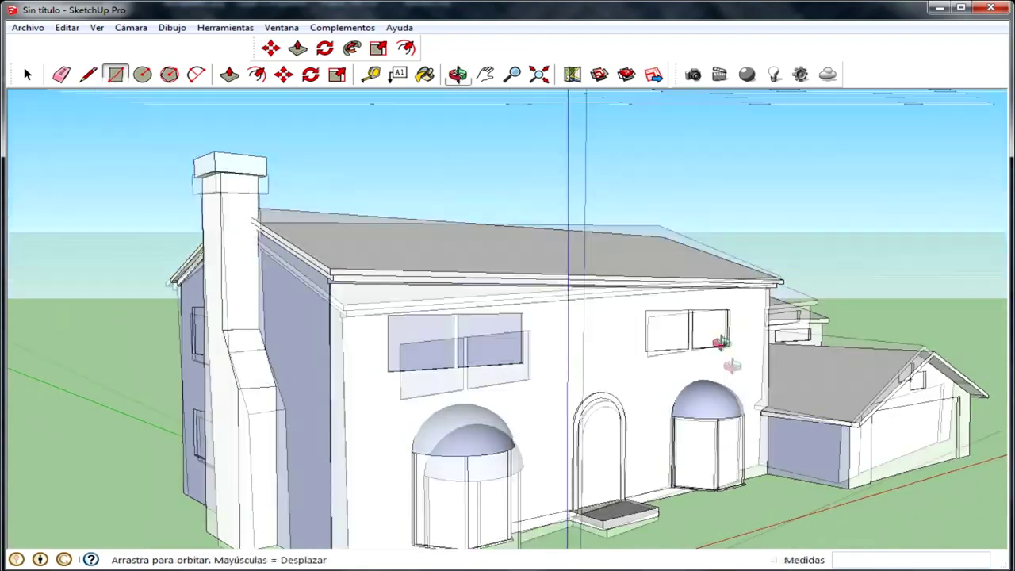
scroll(629, 295, up, 5)
scroll(628, 295, down, 3)
scroll(605, 265, down, 3)
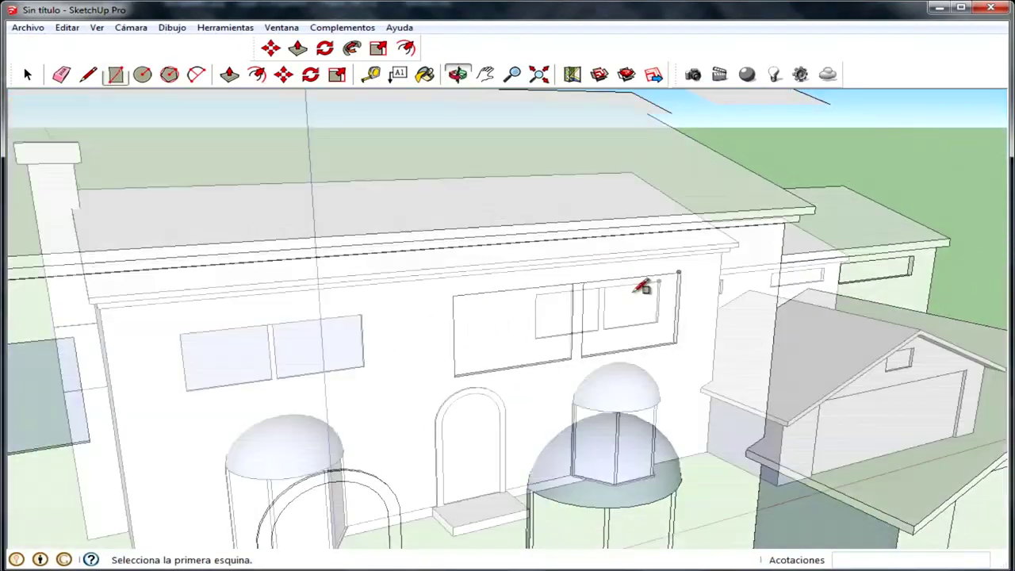
scroll(640, 288, down, 3)
mouse_move(640, 287)
middle_down()
mouse_move(523, 376)
mouse_move(669, 335)
middle_up()
scroll(668, 336, up, 3)
scroll(737, 340, up, 3)
scroll(729, 344, up, 2)
middle_drag(600, 321, 671, 349)
scroll(566, 336, up, 4)
middle_drag(566, 336, 571, 415)
scroll(603, 356, up, 1)
scroll(565, 358, up, 2)
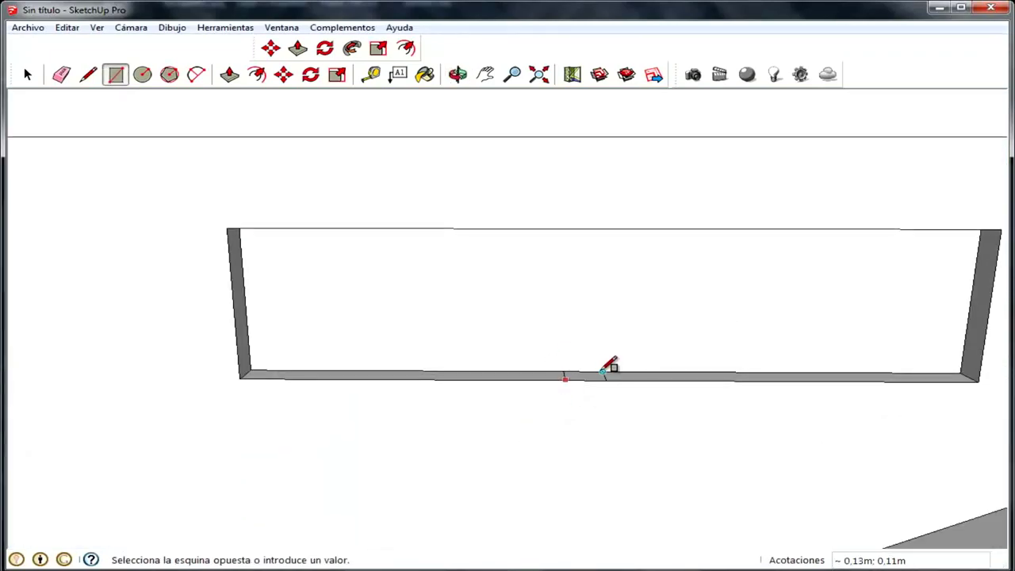
click(492, 282)
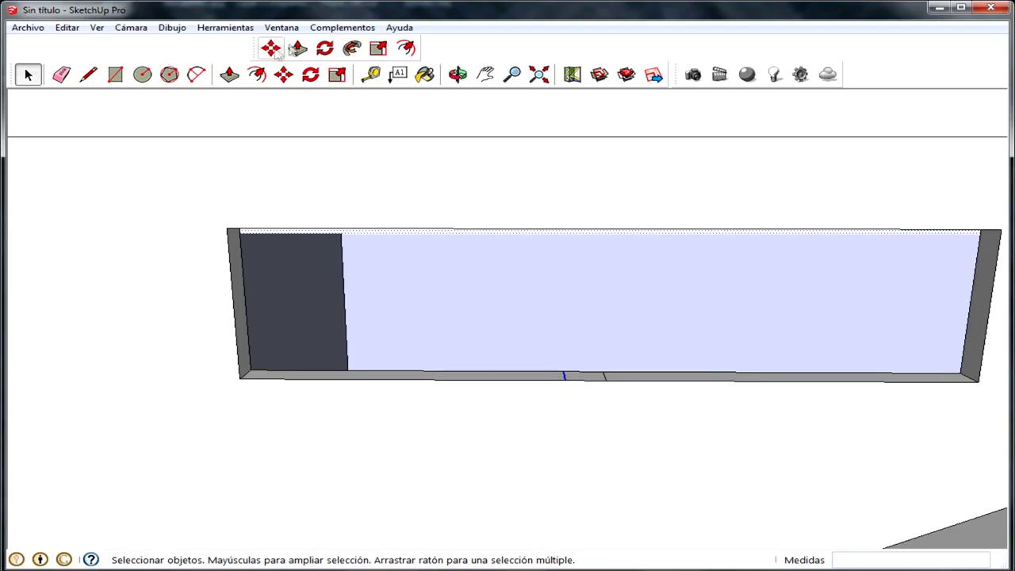
Push/Pull the middle strip and its thin side face to form the divider
click(227, 79)
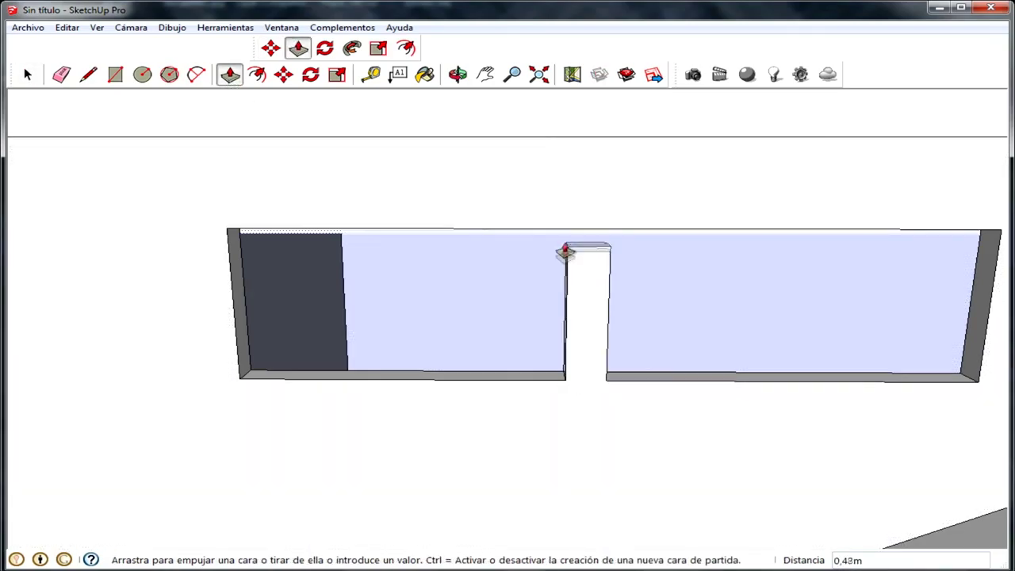
click(567, 234)
scroll(656, 329, up, 3)
middle_drag(630, 346, 532, 358)
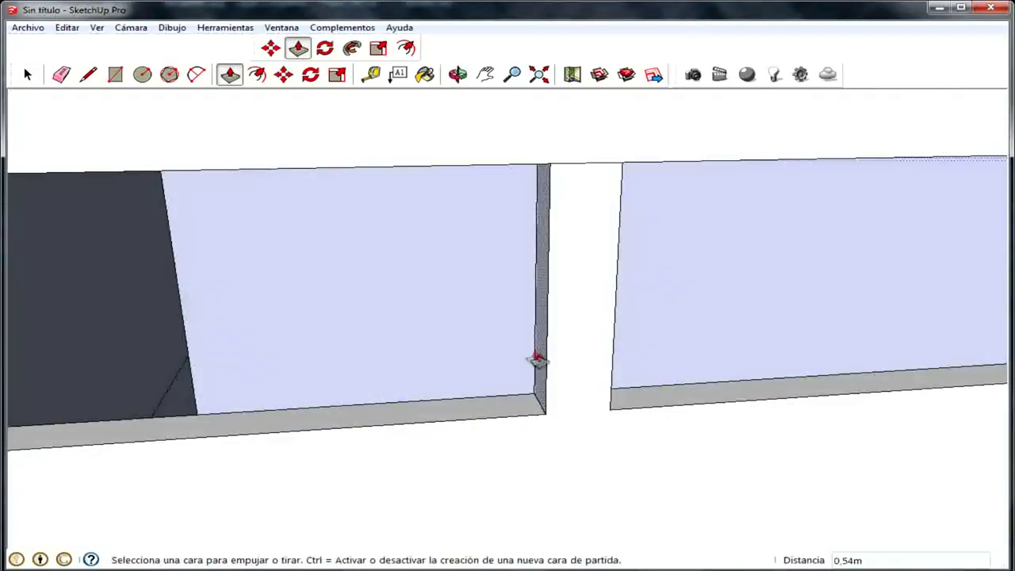
click(555, 363)
click(555, 363)
scroll(549, 365, down, 3)
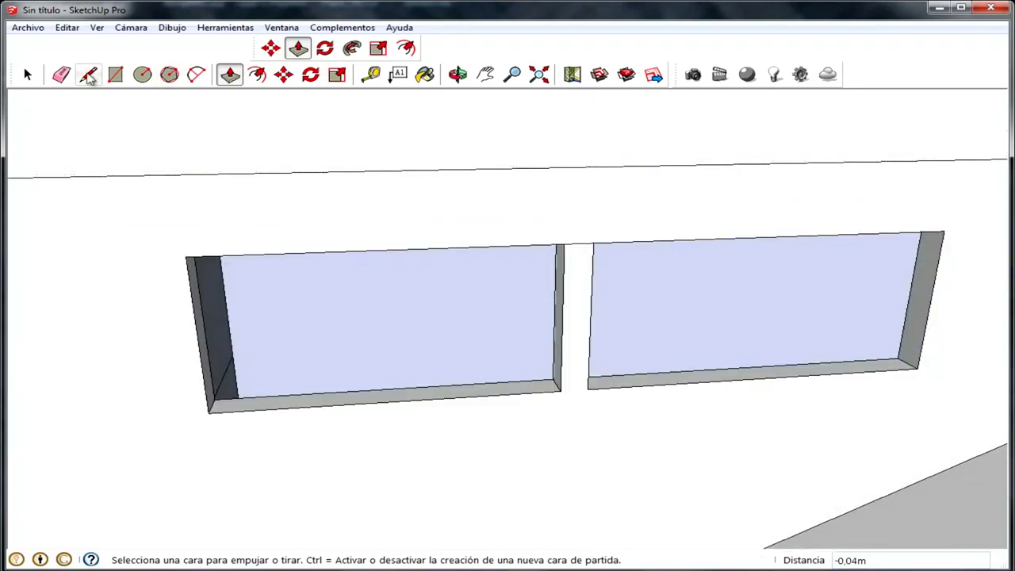
Draw a rectangle from the window's lower corner to the wall top
mouse_move(264, 396)
middle_down()
mouse_move(134, 437)
mouse_move(236, 363)
middle_up()
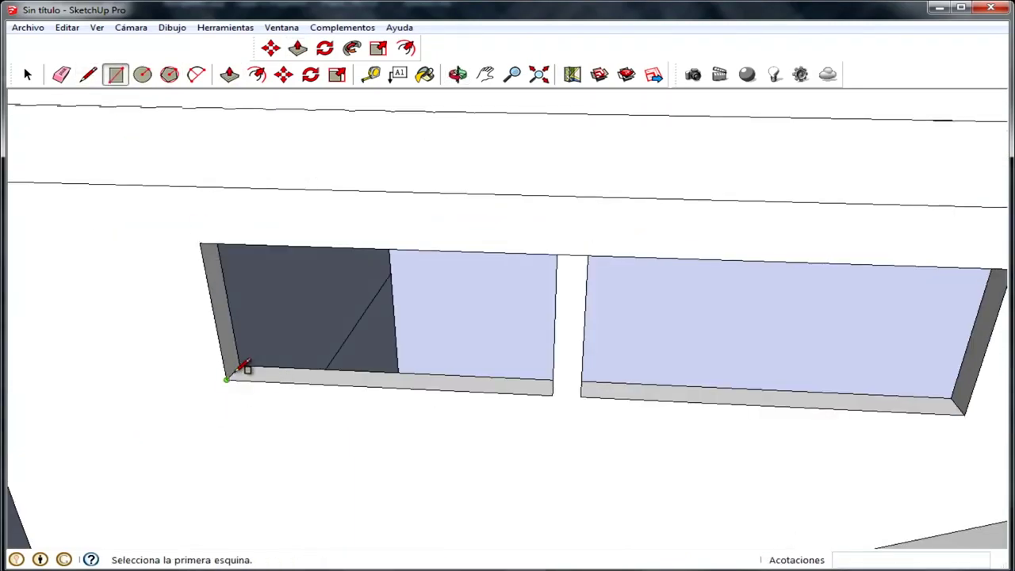
scroll(227, 377, up, 2)
click(232, 373)
scroll(238, 373, down, 5)
mouse_move(573, 301)
middle_down()
mouse_move(584, 362)
mouse_move(673, 256)
mouse_move(740, 287)
mouse_move(725, 170)
middle_up()
scroll(740, 287, up, 3)
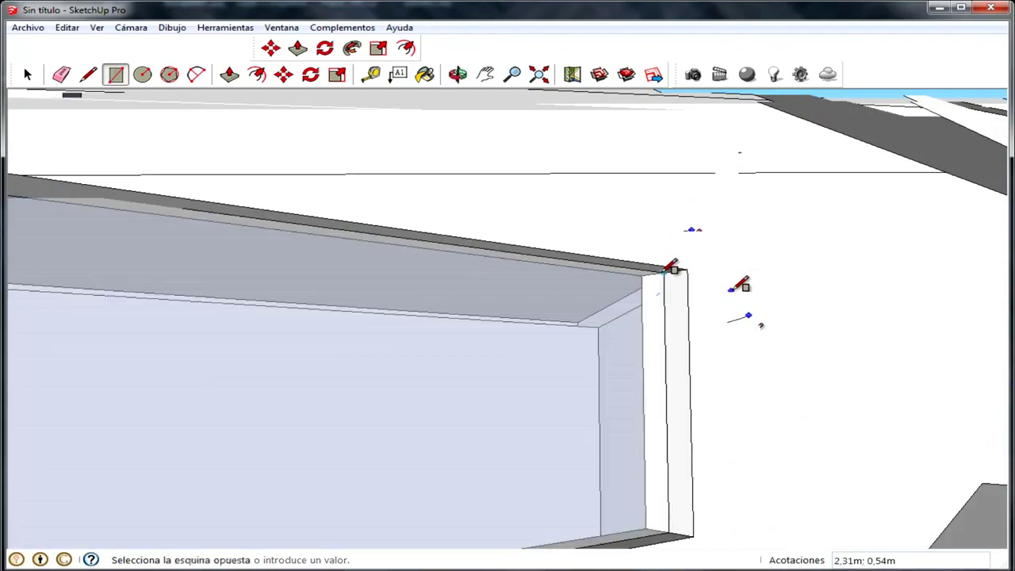
click(671, 265)
scroll(663, 356, up, 3)
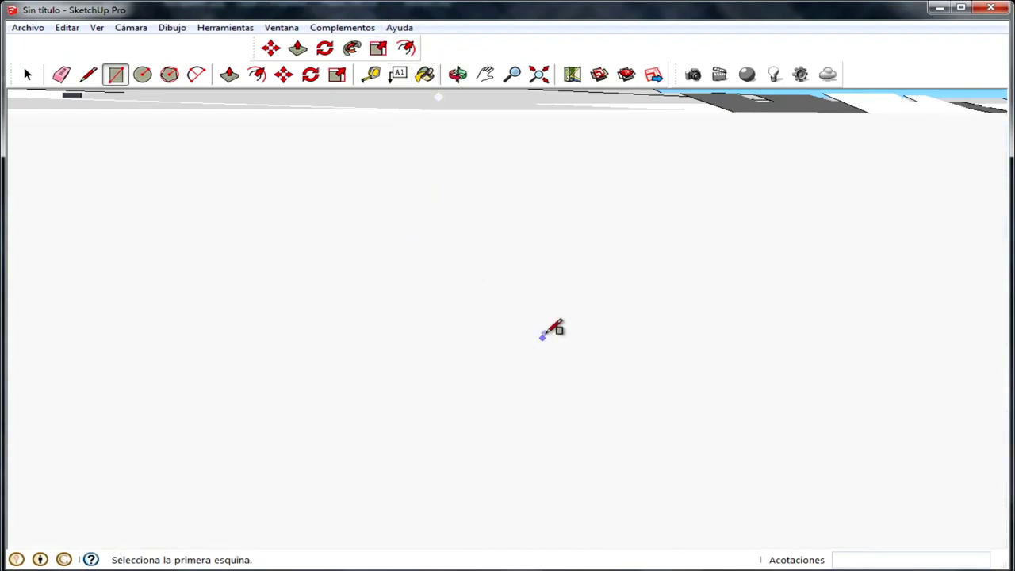
Zoom out and orbit above the house toward the garage roof and upper wall
scroll(532, 243, down, 3)
scroll(534, 250, down, 2)
scroll(539, 294, down, 2)
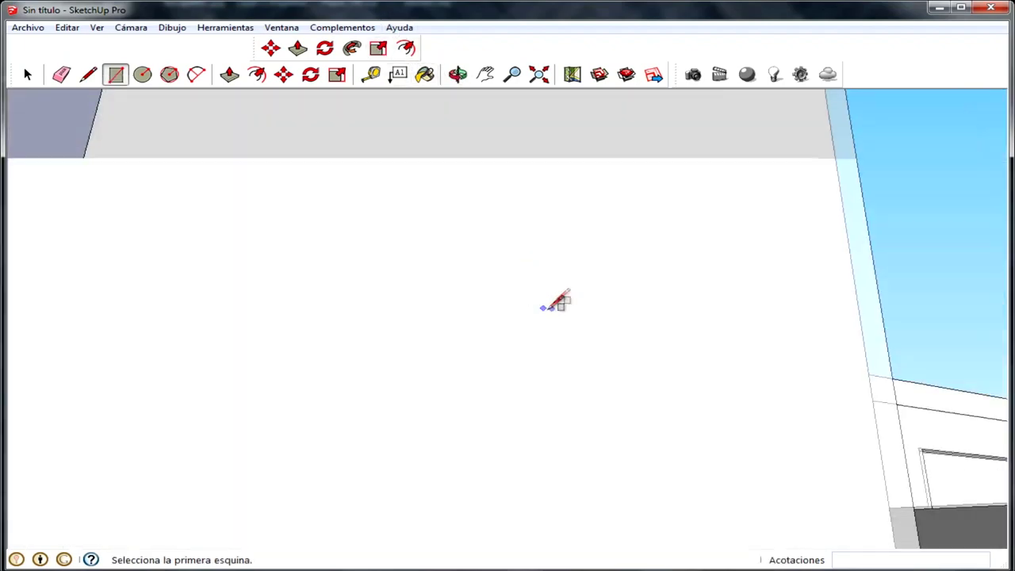
scroll(555, 301, down, 2)
scroll(612, 319, down, 2)
scroll(616, 297, down, 2)
scroll(651, 325, down, 5)
mouse_move(652, 325)
middle_down()
mouse_move(720, 294)
mouse_move(737, 335)
middle_up()
scroll(736, 336, up, 3)
scroll(782, 295, up, 3)
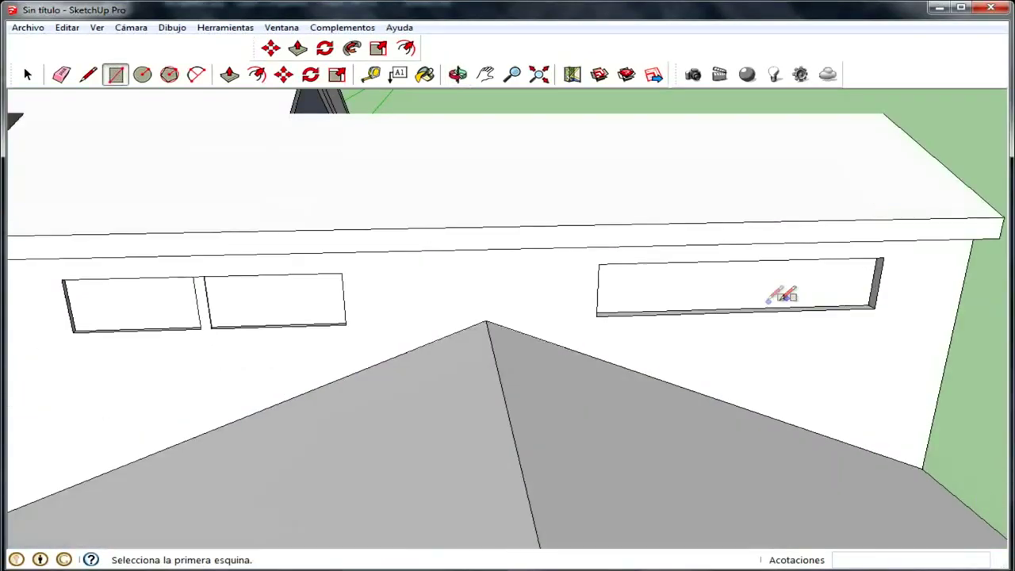
scroll(782, 295, up, 3)
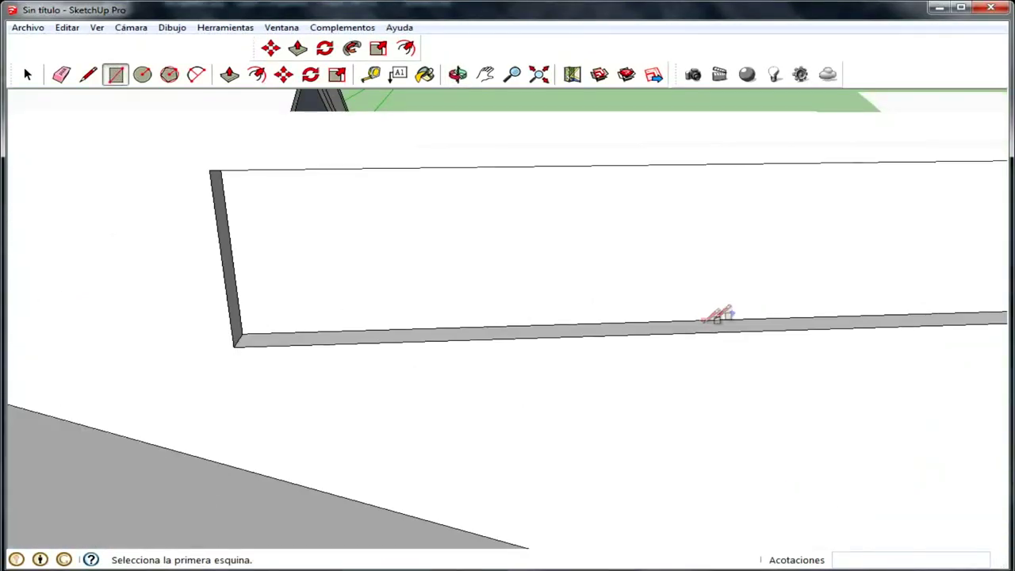
scroll(742, 316, down, 3)
scroll(879, 294, down, 2)
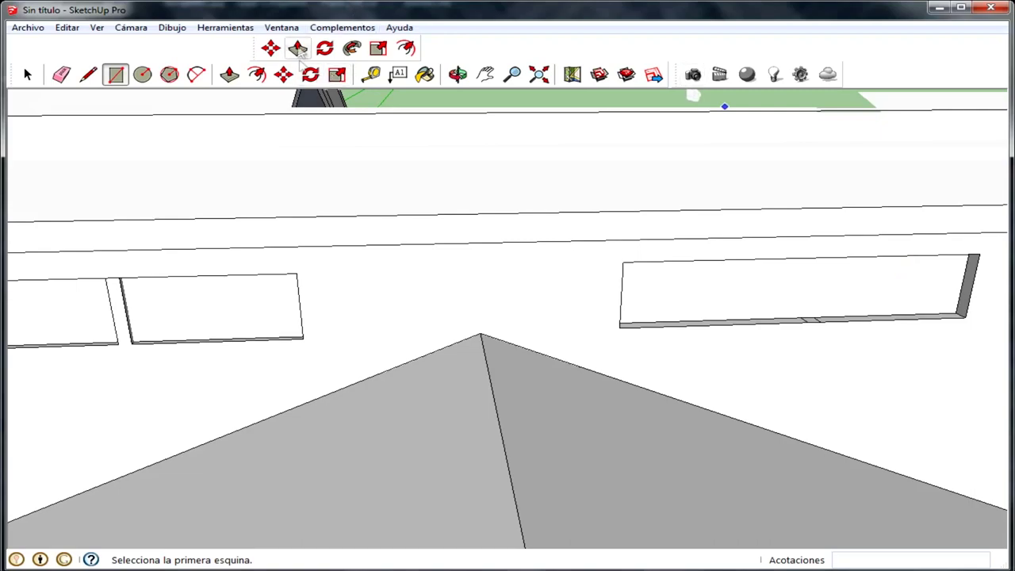
Push the window reveal and the strip between the windows back to recess them
click(298, 48)
scroll(801, 297, up, 2)
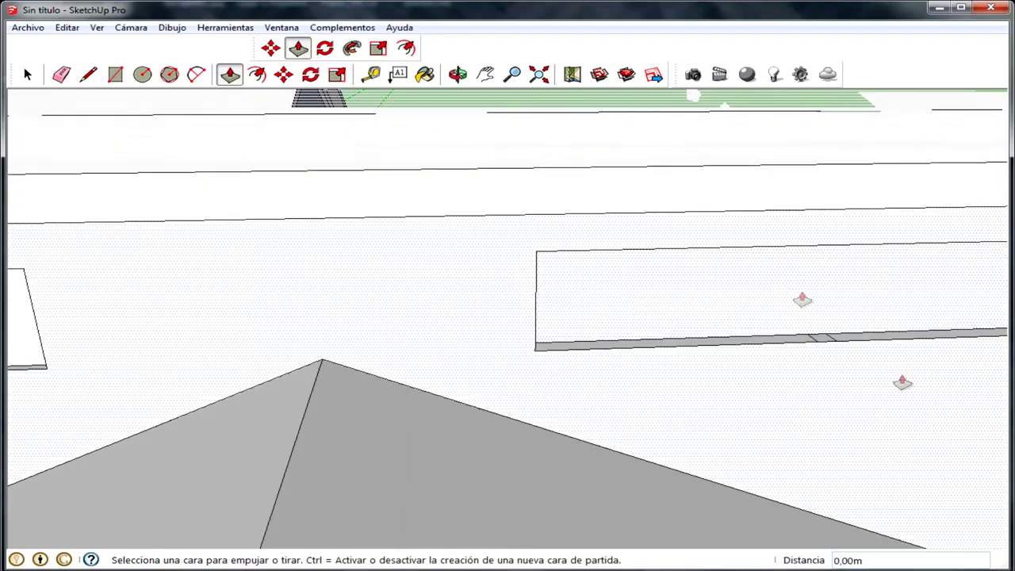
scroll(774, 288, up, 3)
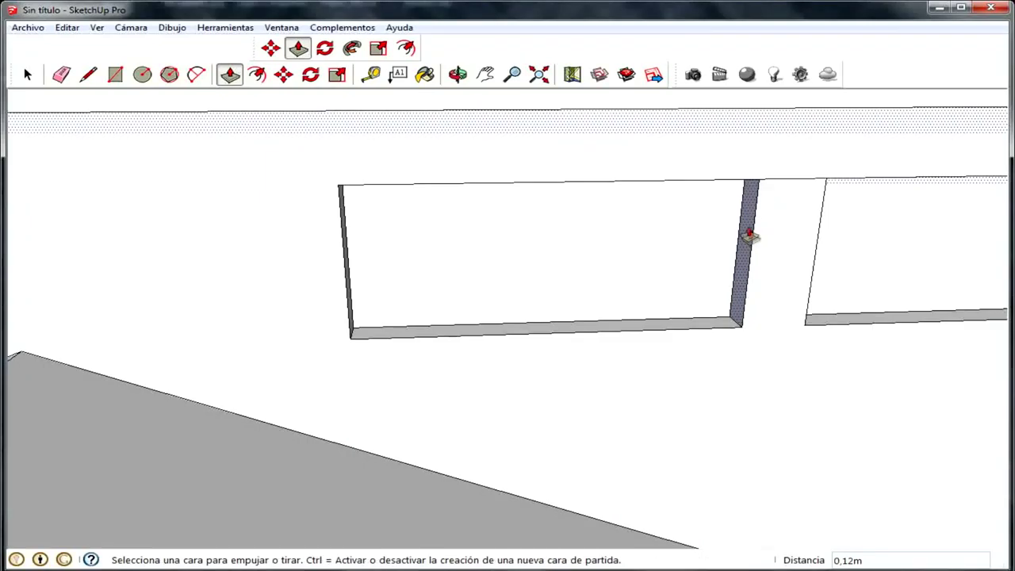
middle_drag(750, 237, 804, 324)
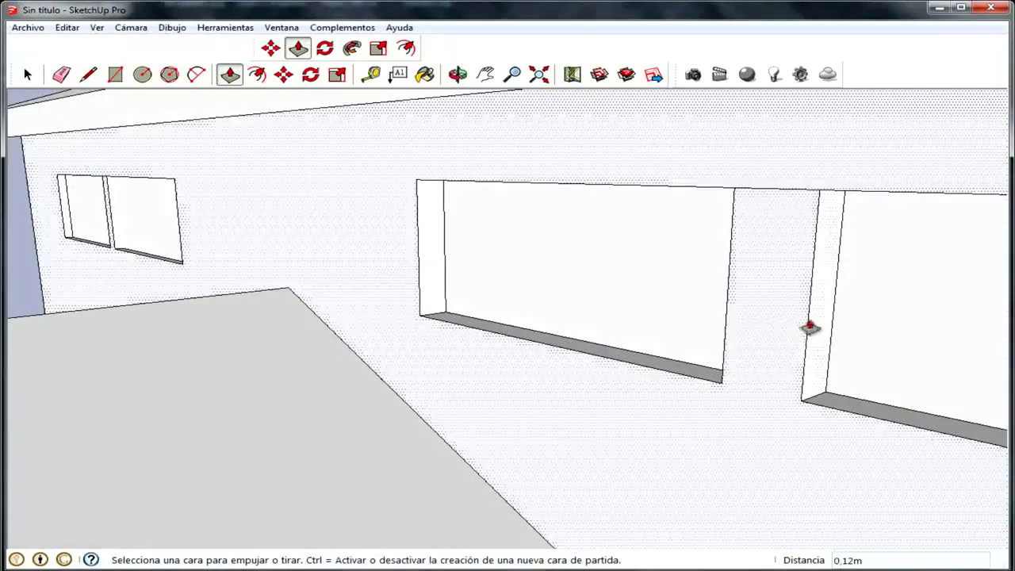
click(810, 323)
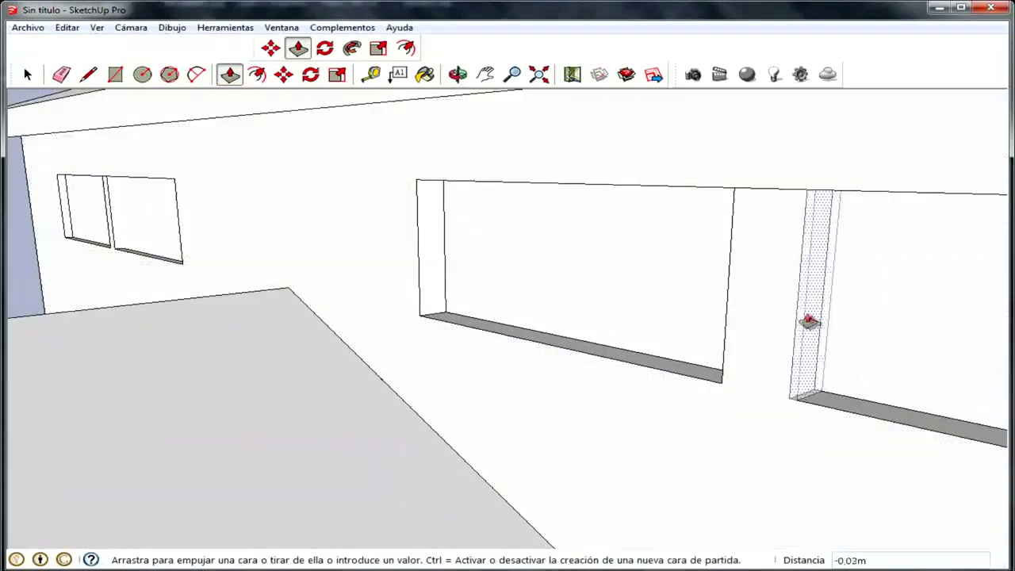
click(810, 323)
scroll(804, 333, down, 5)
mouse_move(695, 362)
middle_down()
mouse_move(852, 290)
mouse_move(882, 340)
mouse_move(805, 309)
middle_up()
scroll(882, 339, up, 3)
scroll(899, 333, up, 3)
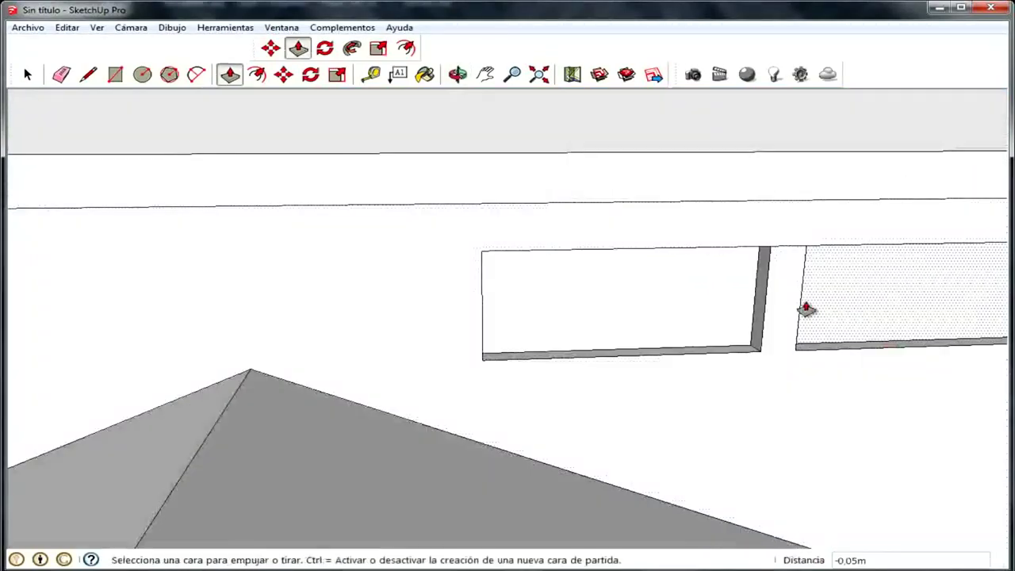
click(781, 309)
Orbit around the wall to check the recessed windows, then return to the Select tool
scroll(816, 317, down, 3)
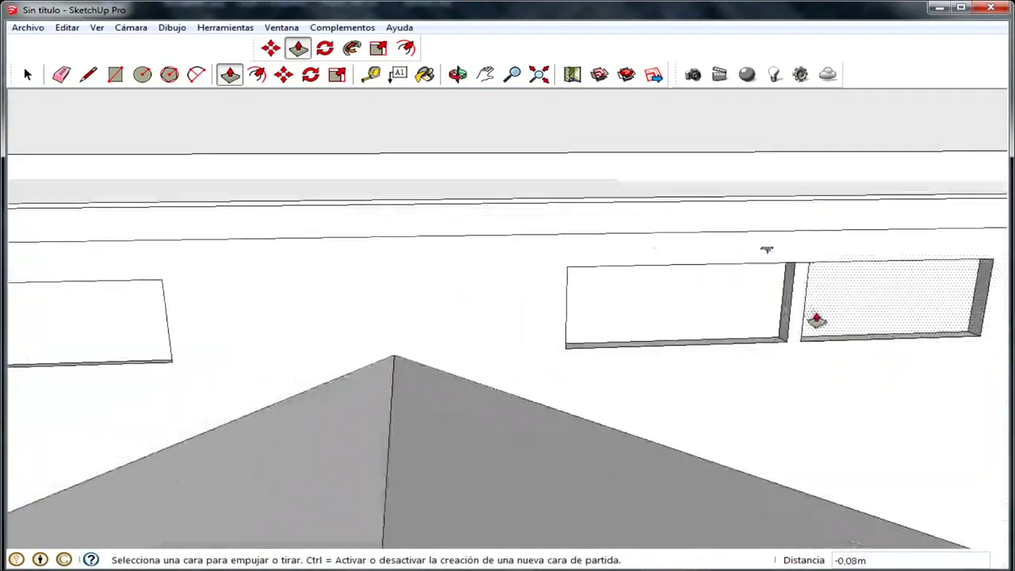
middle_drag(816, 317, 827, 333)
mouse_move(577, 238)
middle_down()
mouse_move(460, 363)
mouse_move(486, 381)
middle_up()
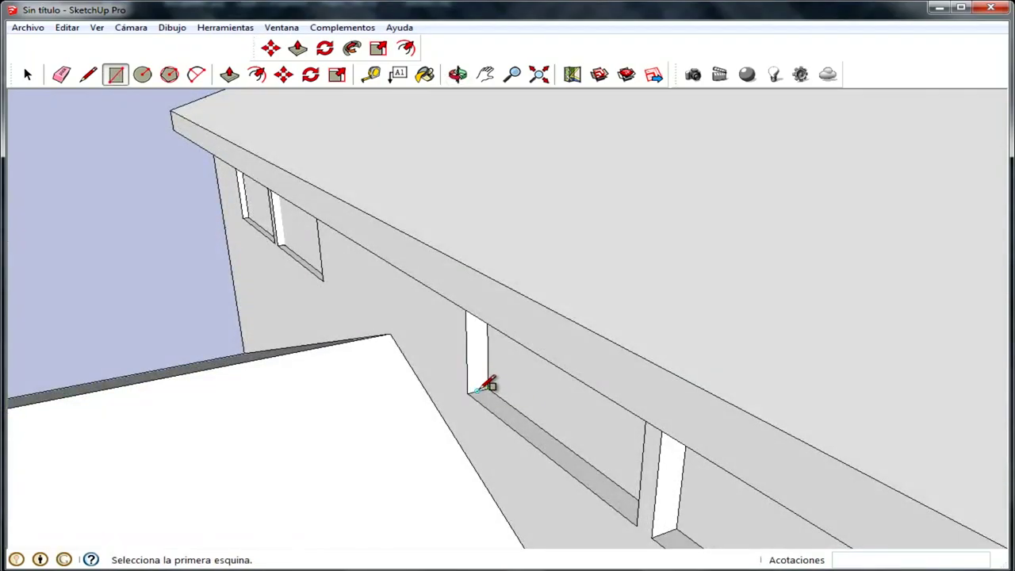
mouse_move(709, 379)
middle_down()
mouse_move(410, 337)
mouse_move(695, 333)
mouse_move(917, 245)
mouse_move(902, 210)
middle_up()
scroll(895, 245, up, 3)
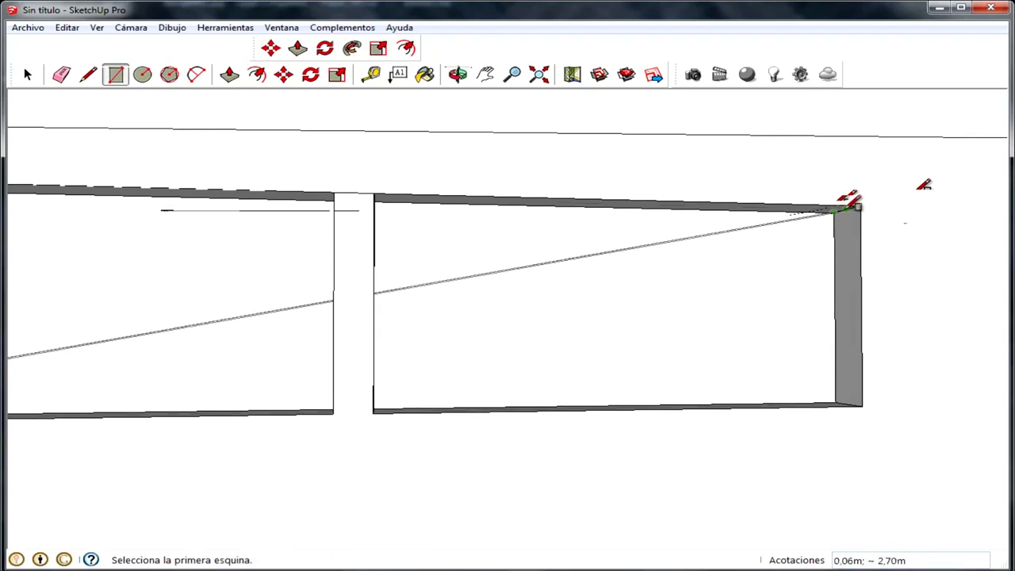
scroll(193, 356, down, 3)
mouse_move(193, 356)
middle_down()
mouse_move(328, 328)
mouse_move(163, 403)
middle_up()
scroll(173, 349, up, 5)
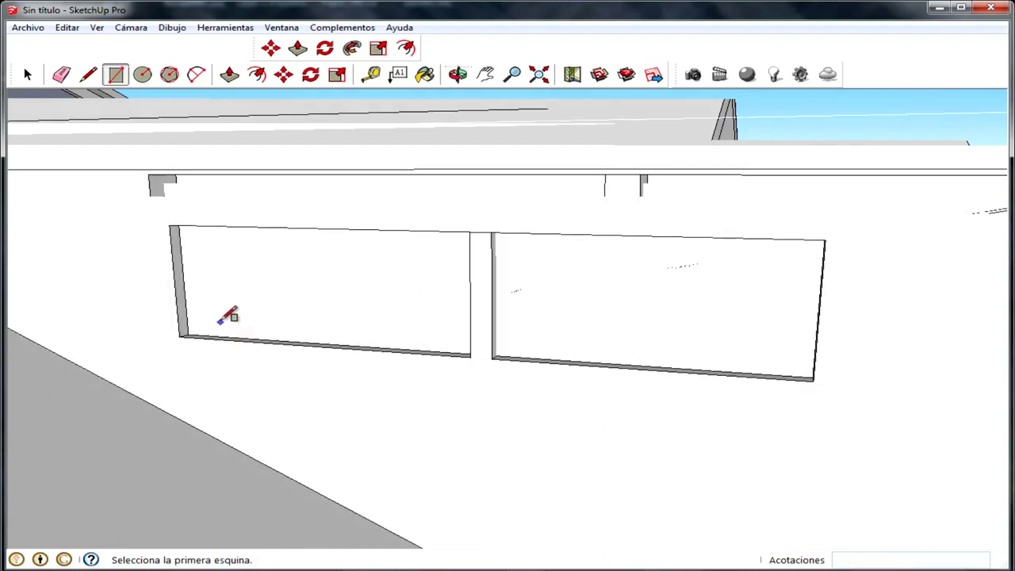
middle_drag(220, 321, 174, 386)
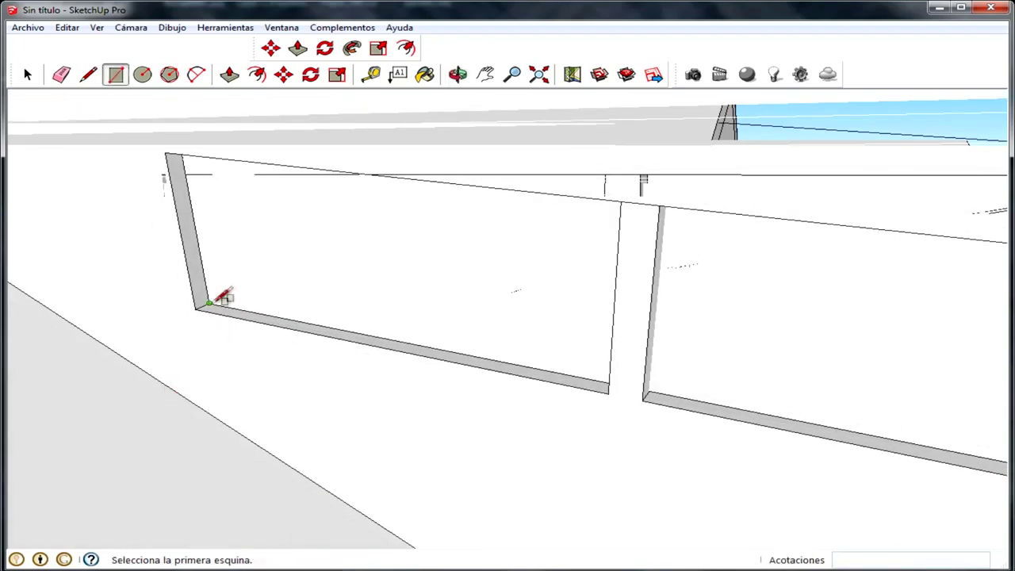
click(28, 74)
middle_drag(337, 223, 720, 281)
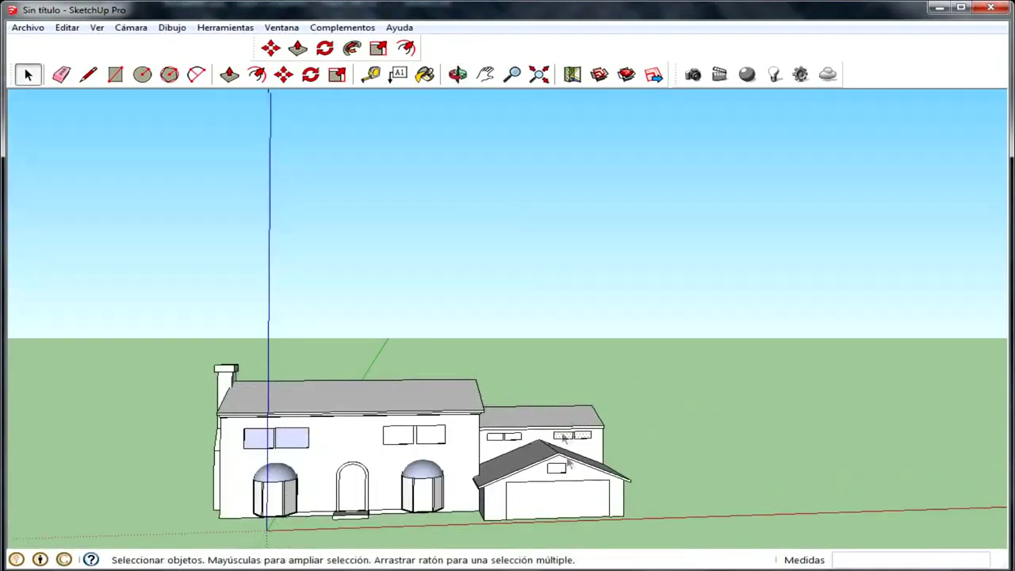
Zoom and orbit in close on the garage gable window to prepare the mullion strip
scroll(598, 508, up, 5)
scroll(598, 507, up, 1)
scroll(519, 480, up, 2)
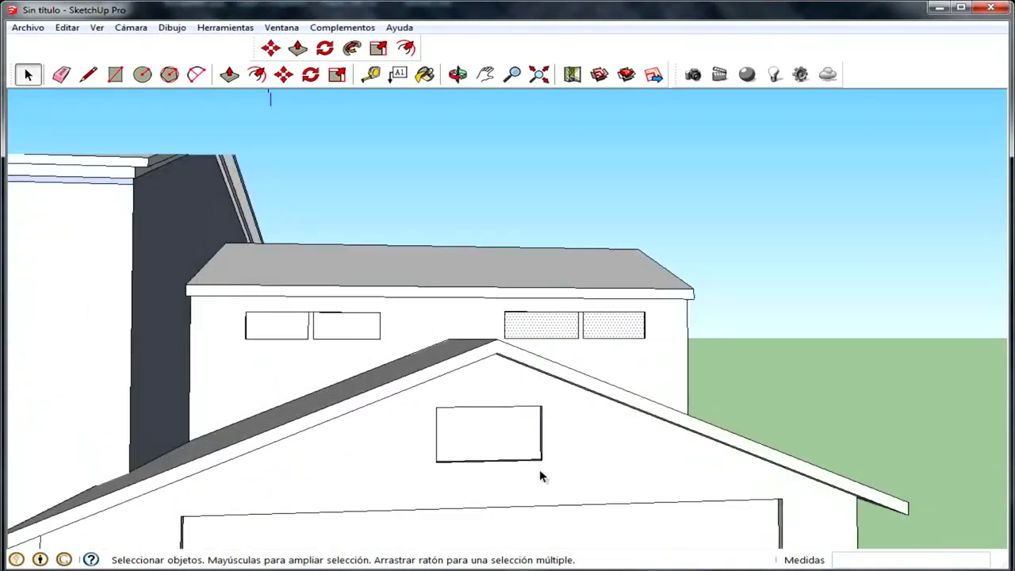
scroll(539, 471, up, 3)
scroll(408, 380, up, 2)
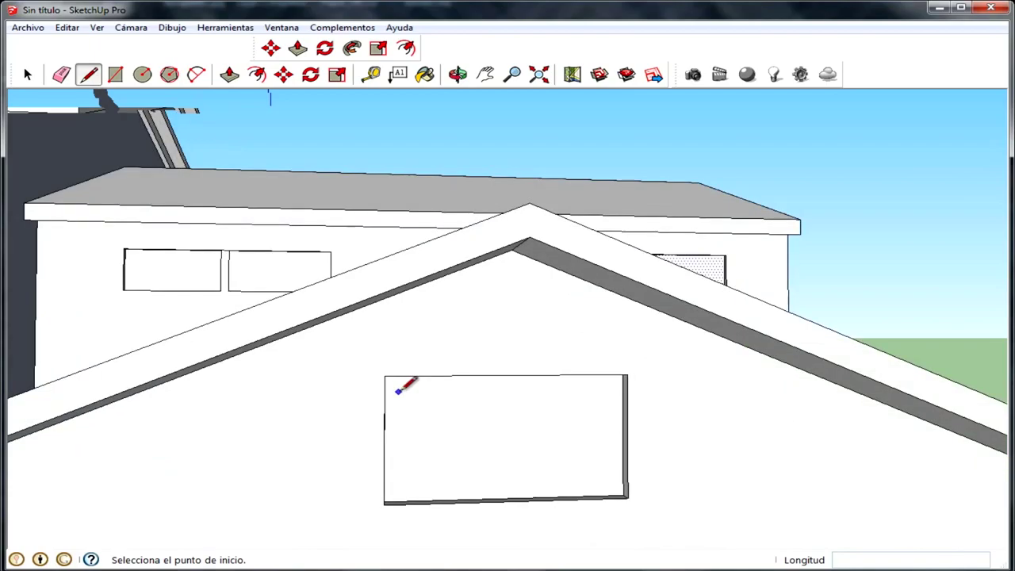
scroll(426, 447, up, 1)
scroll(302, 317, down, 3)
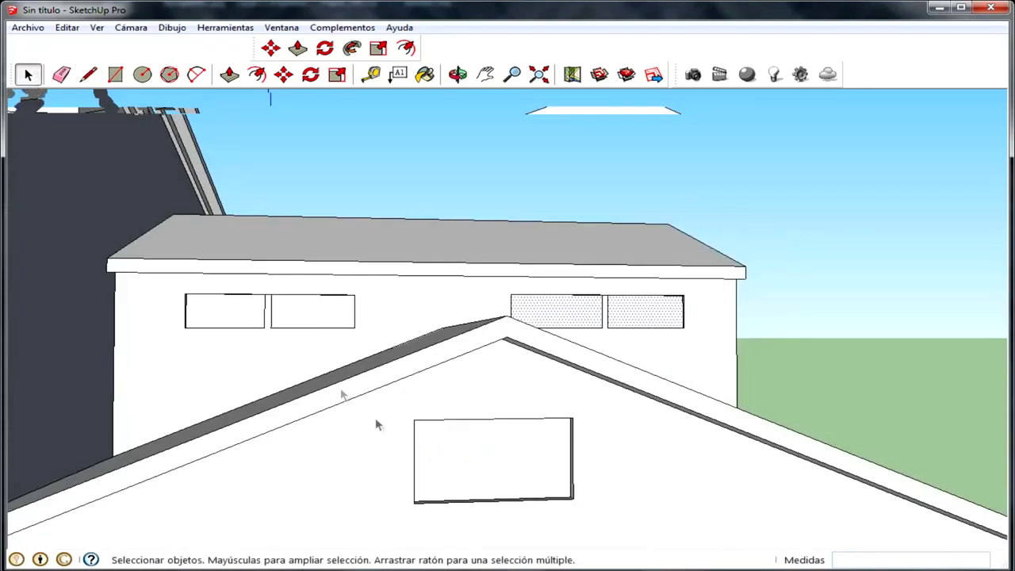
middle_drag(454, 451, 605, 552)
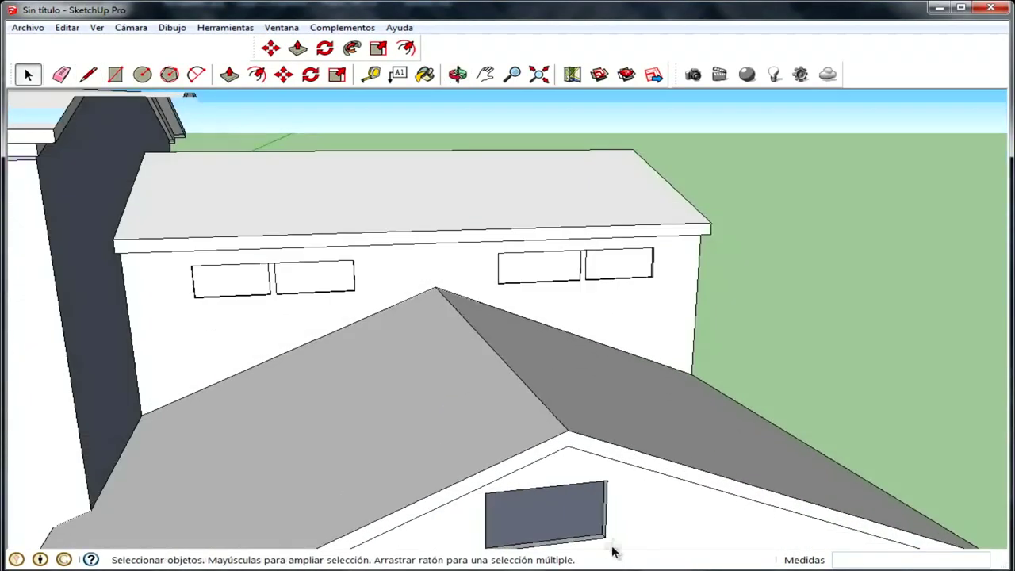
mouse_move(605, 553)
middle_down()
mouse_move(560, 450)
mouse_move(576, 489)
mouse_move(526, 496)
middle_up()
scroll(524, 498, up, 3)
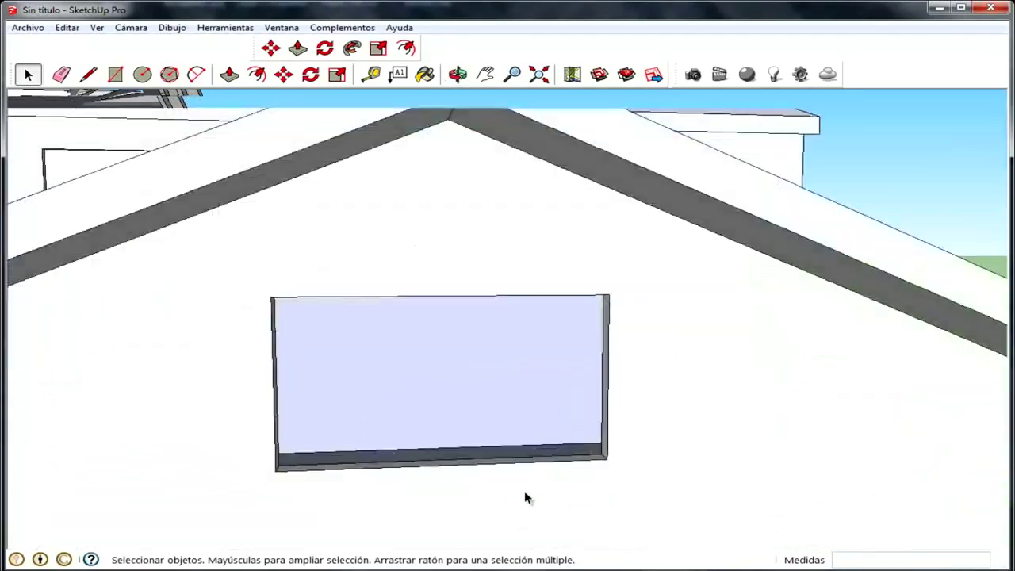
click(115, 73)
scroll(467, 482, down, 5)
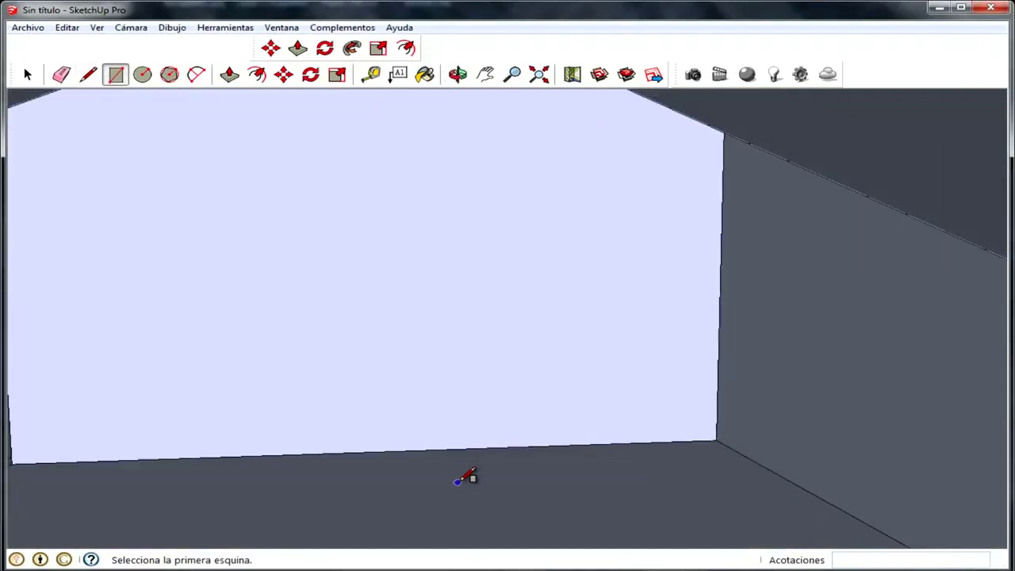
scroll(468, 482, up, 3)
middle_drag(478, 508, 476, 546)
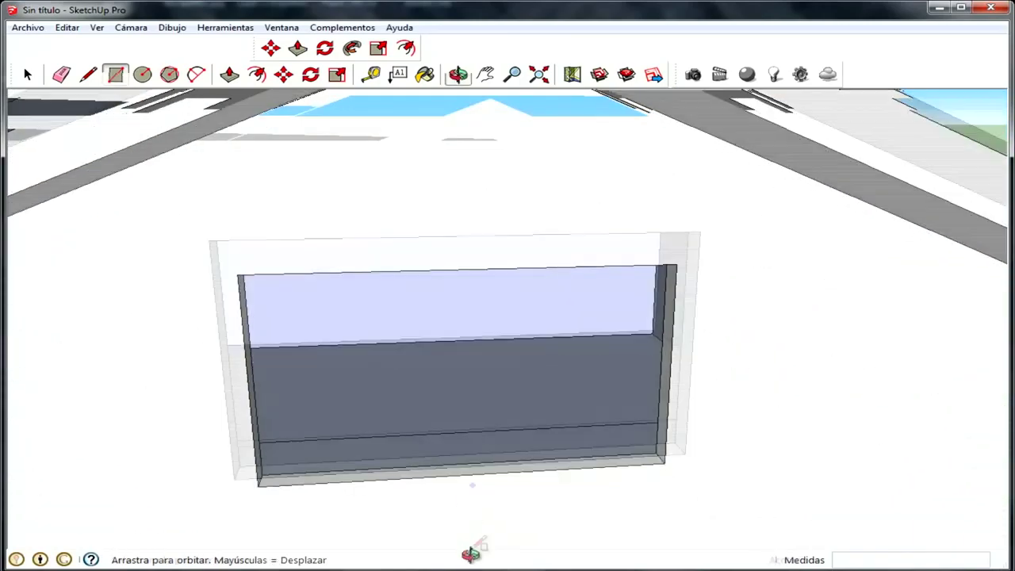
scroll(474, 470, up, 3)
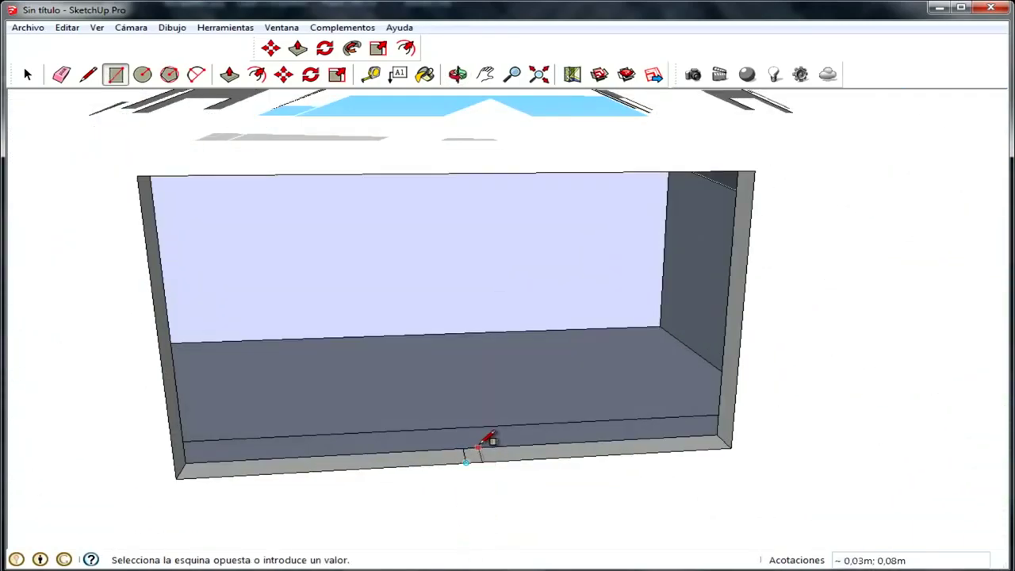
Push/Pull the narrow strip into a vertical mullion reaching the window top and front
click(230, 73)
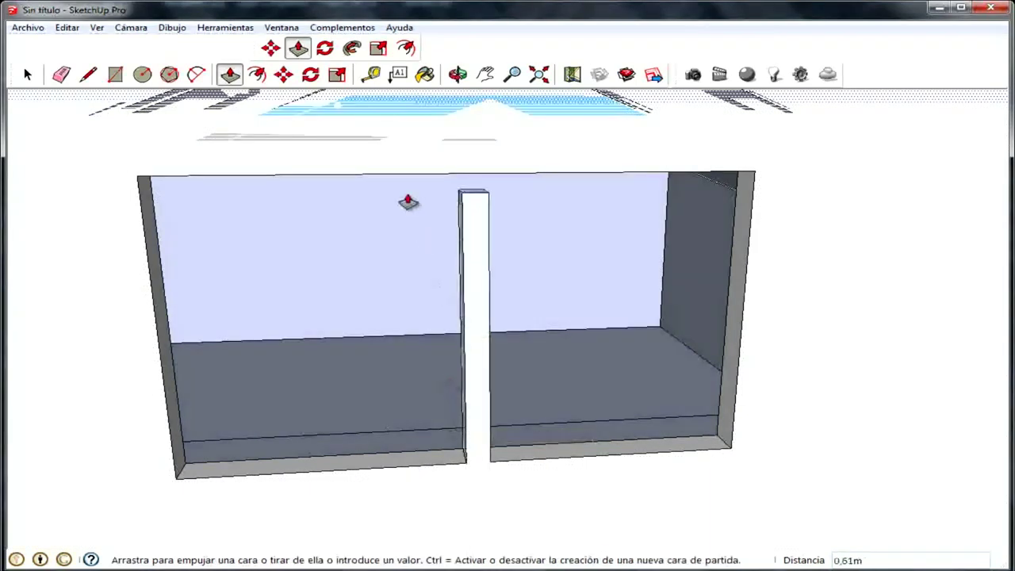
click(450, 210)
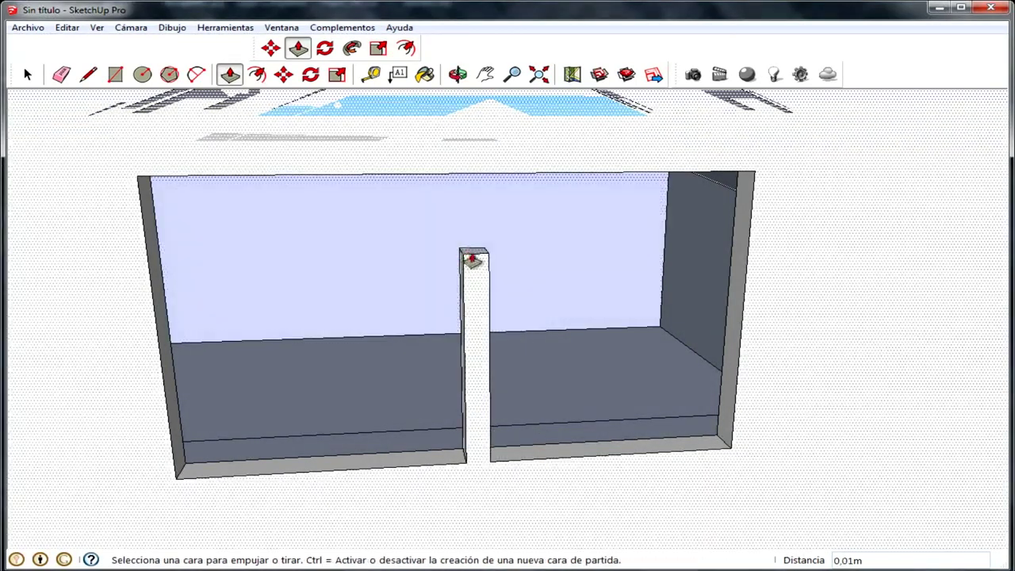
click(428, 181)
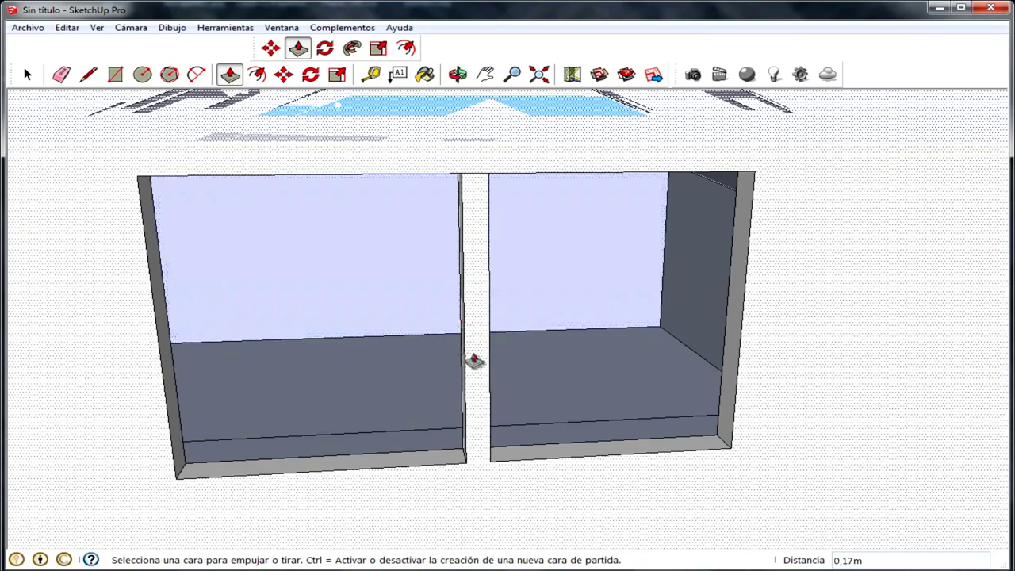
click(462, 363)
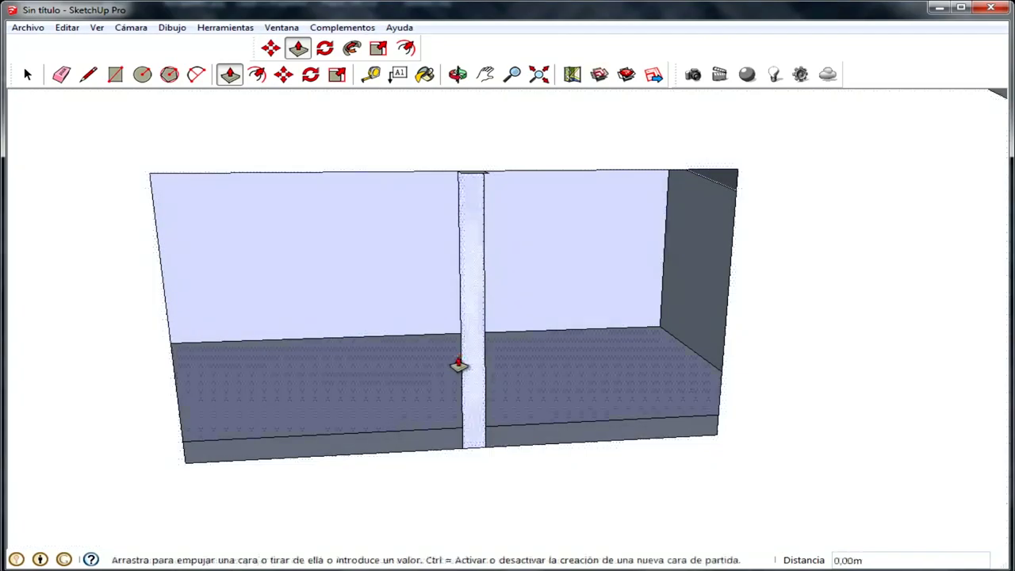
click(516, 362)
Push the pane face back slightly to recess it behind the mullion
scroll(640, 426, up, 3)
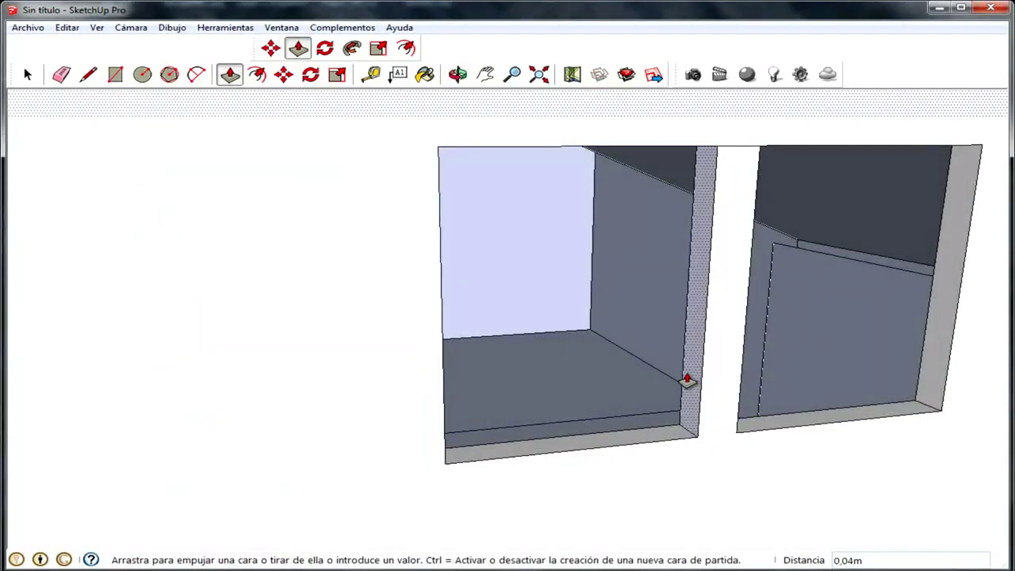
click(687, 381)
middle_drag(687, 381, 709, 458)
scroll(607, 428, down, 5)
scroll(587, 420, down, 5)
scroll(834, 386, up, 5)
scroll(375, 249, up, 5)
scroll(362, 262, down, 4)
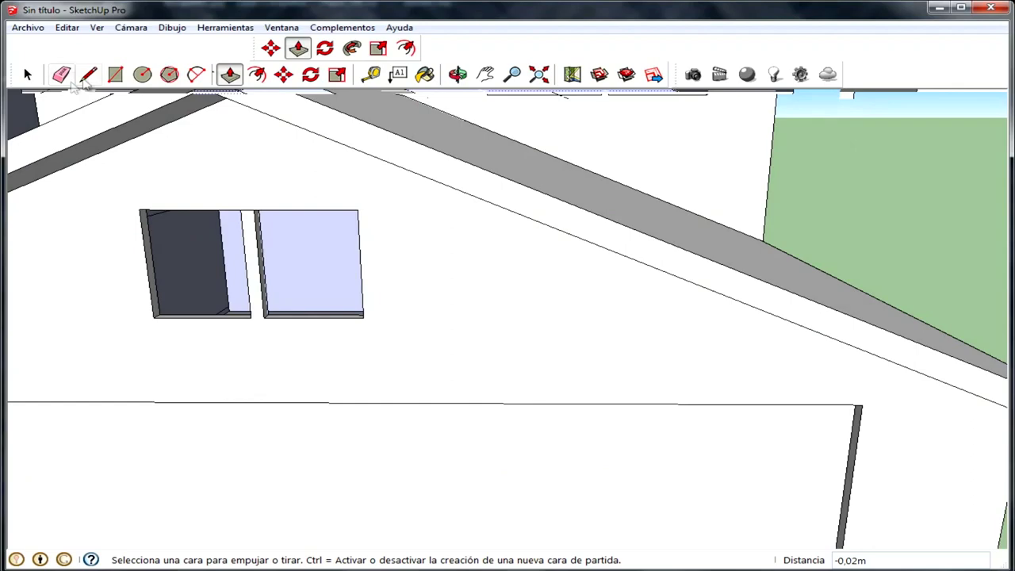
Push the gable window pane back to match the other pane's depth
scroll(227, 237, up, 3)
scroll(125, 256, up, 2)
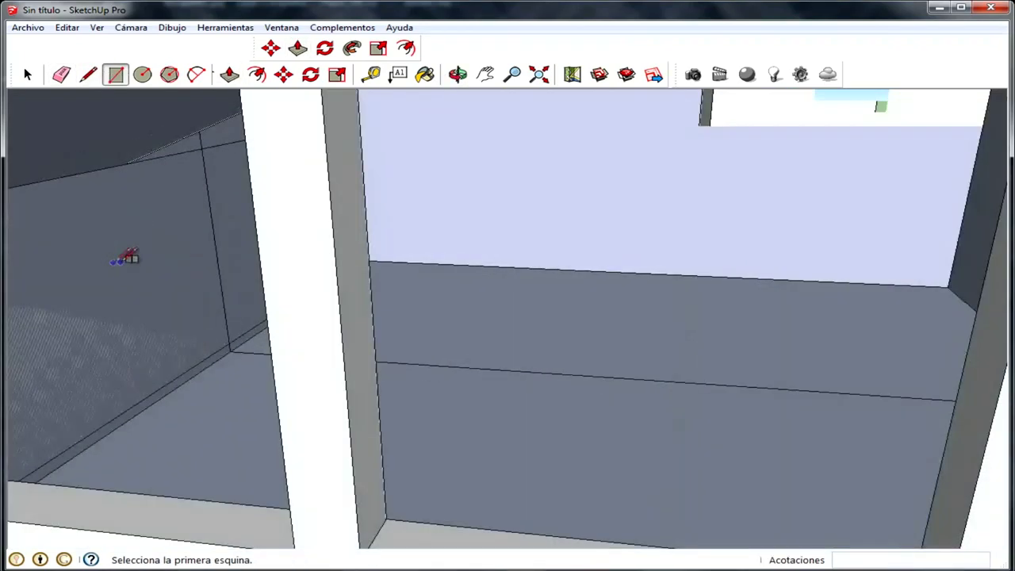
scroll(108, 251, down, 5)
scroll(79, 261, down, 1)
scroll(79, 256, up, 2)
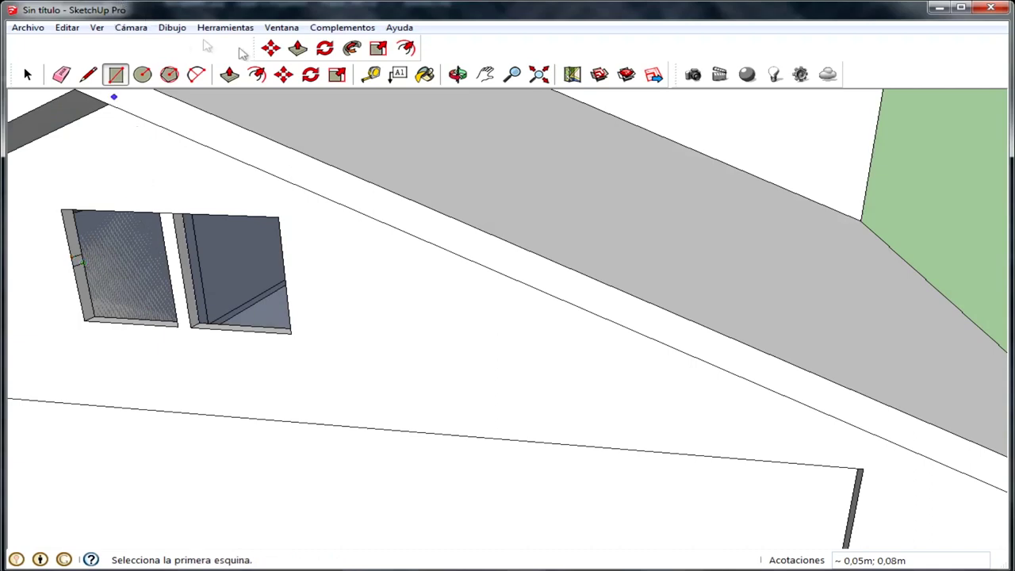
click(284, 273)
mouse_move(211, 290)
middle_down()
mouse_move(317, 222)
mouse_move(277, 268)
middle_up()
scroll(277, 268, down, 5)
middle_drag(186, 312, 148, 306)
scroll(147, 306, up, 2)
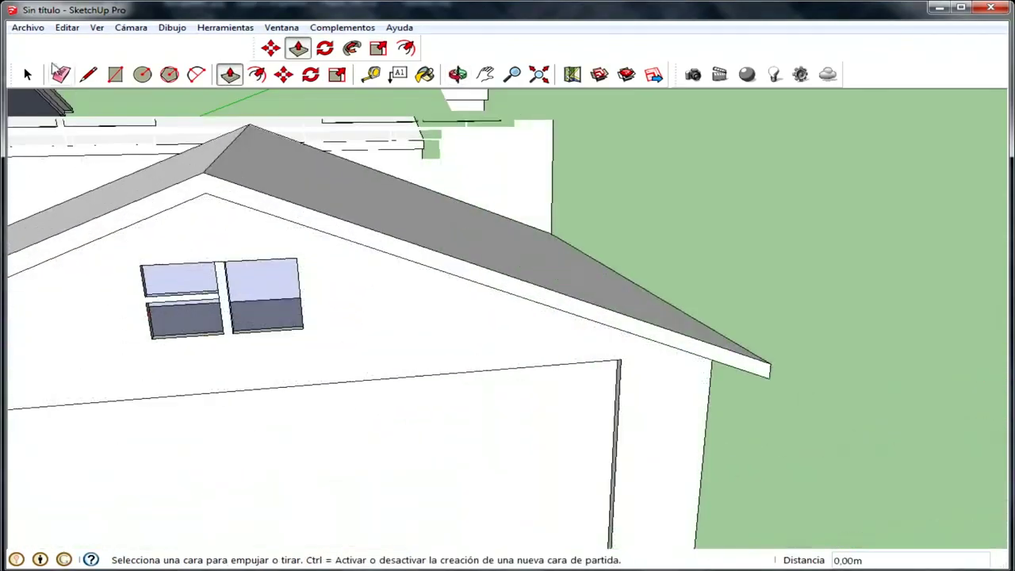
Add a horizontal muntin across the window and push the lower pane back
click(88, 76)
scroll(261, 301, up, 5)
scroll(220, 301, down, 4)
scroll(163, 290, down, 2)
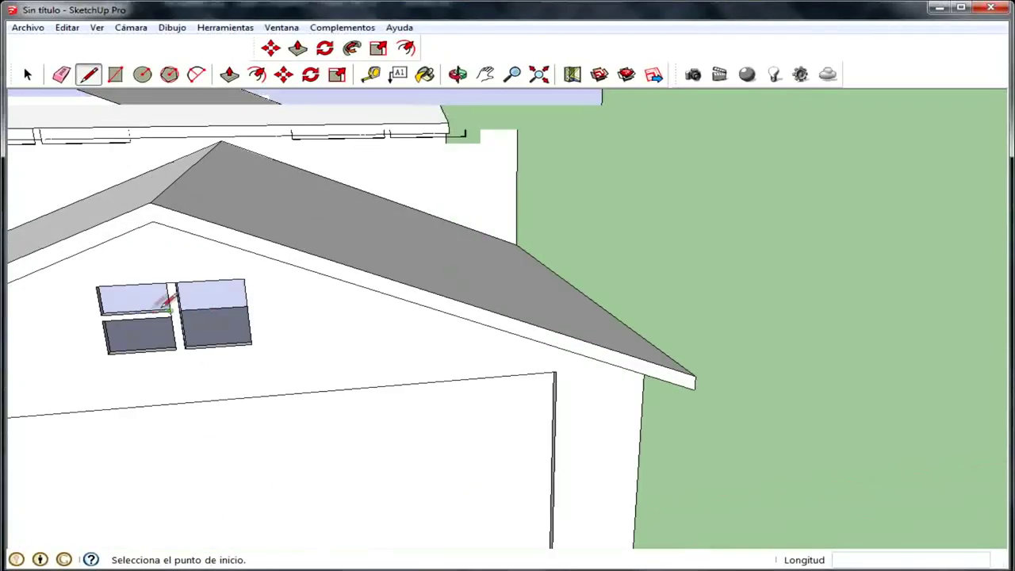
scroll(176, 235, up, 1)
scroll(206, 333, up, 3)
mouse_move(191, 287)
middle_down()
mouse_move(156, 310)
mouse_move(188, 286)
middle_up()
scroll(198, 274, up, 5)
scroll(206, 266, down, 5)
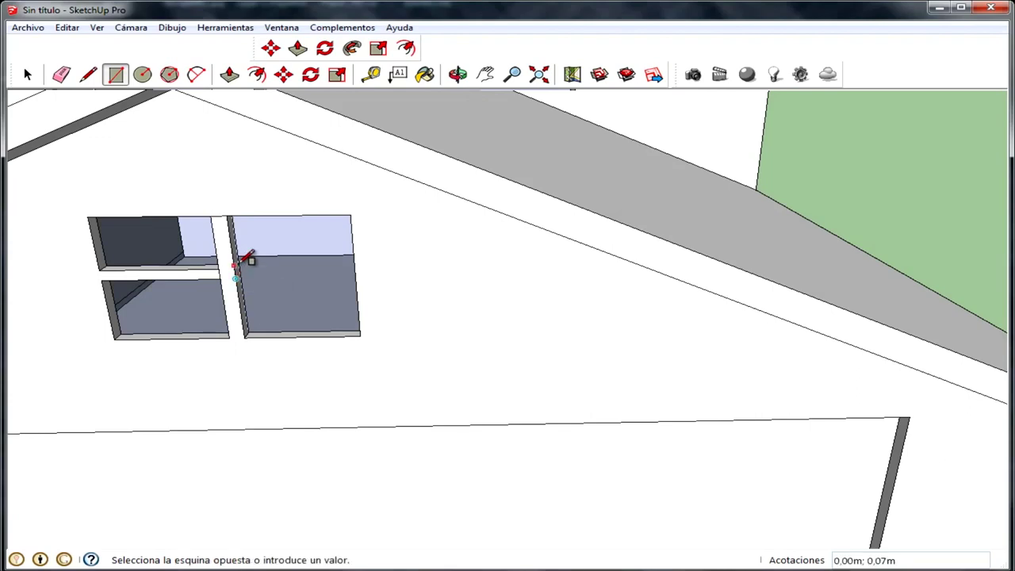
scroll(248, 258, up, 2)
scroll(248, 258, up, 1)
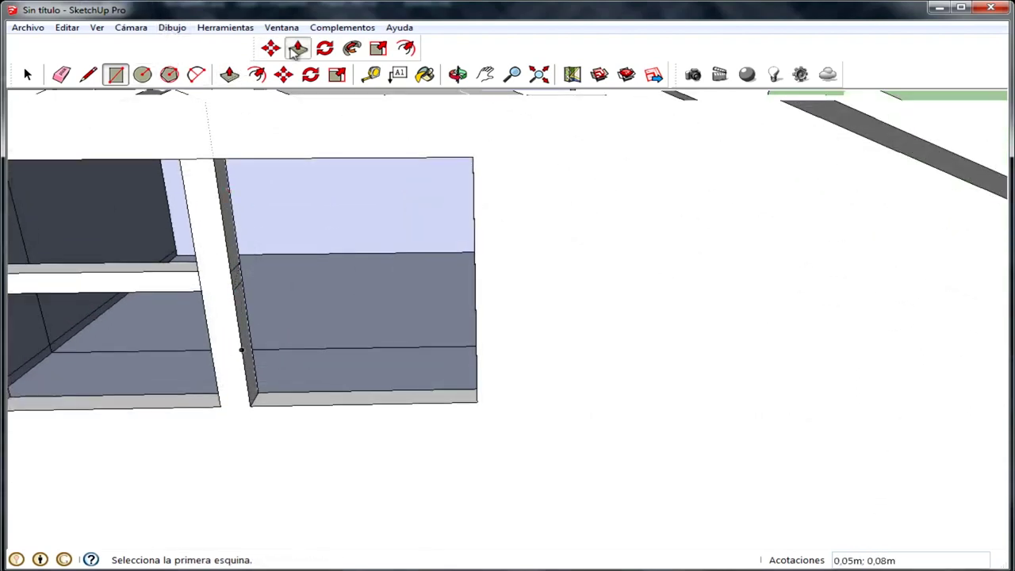
click(238, 287)
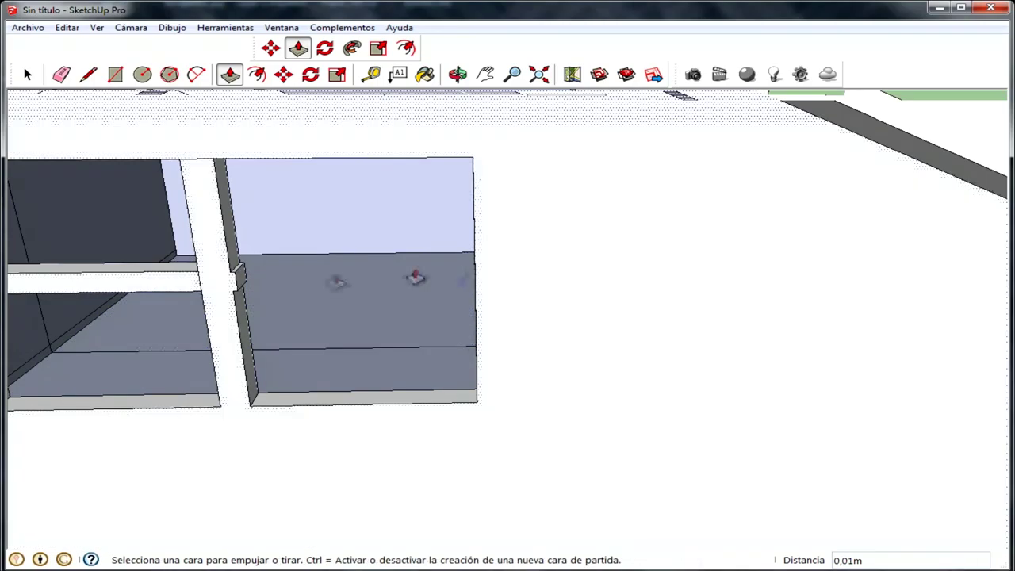
click(475, 295)
Recess the lower right pane to matching depth and extrude the ledge beside the divider
mouse_move(389, 293)
middle_down()
mouse_move(277, 296)
mouse_move(344, 132)
middle_up()
scroll(419, 195, up, 3)
scroll(415, 213, down, 3)
scroll(452, 332, up, 2)
click(508, 389)
click(546, 399)
click(480, 402)
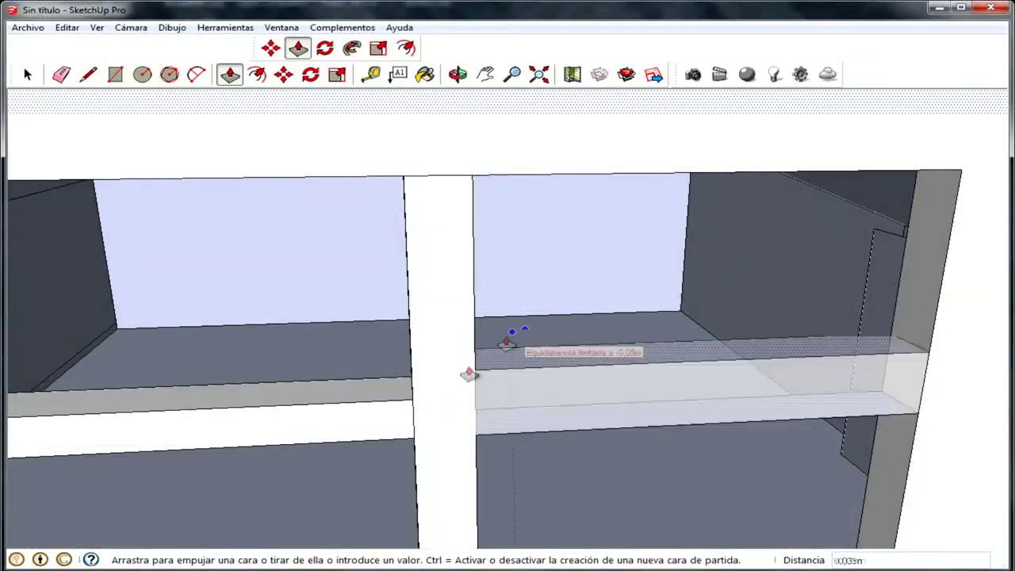
scroll(599, 492, down, 5)
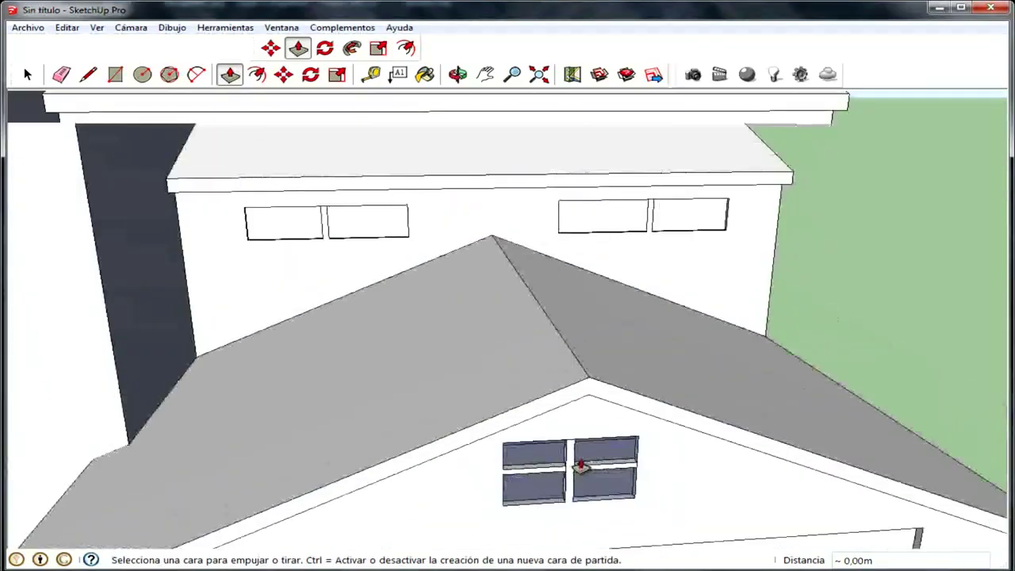
middle_drag(578, 469, 646, 335)
mouse_move(866, 354)
middle_down()
mouse_move(809, 386)
mouse_move(113, 10)
middle_up()
Draw a rectangle from the window's bottom-left to top-right corner covering all four panes
click(125, 74)
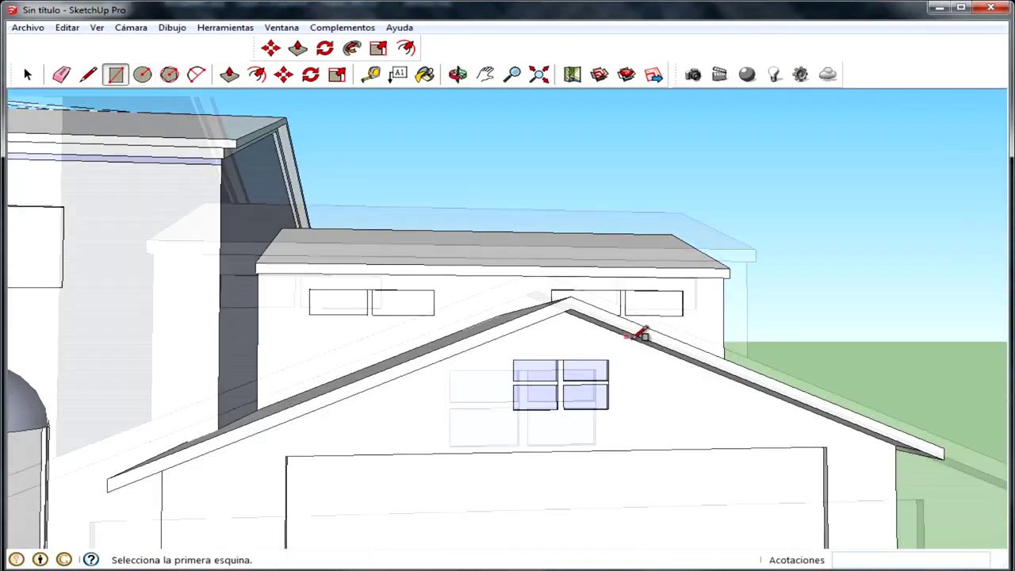
scroll(595, 369, up, 3)
mouse_move(550, 403)
middle_down()
mouse_move(465, 476)
mouse_move(321, 519)
mouse_move(260, 525)
middle_up()
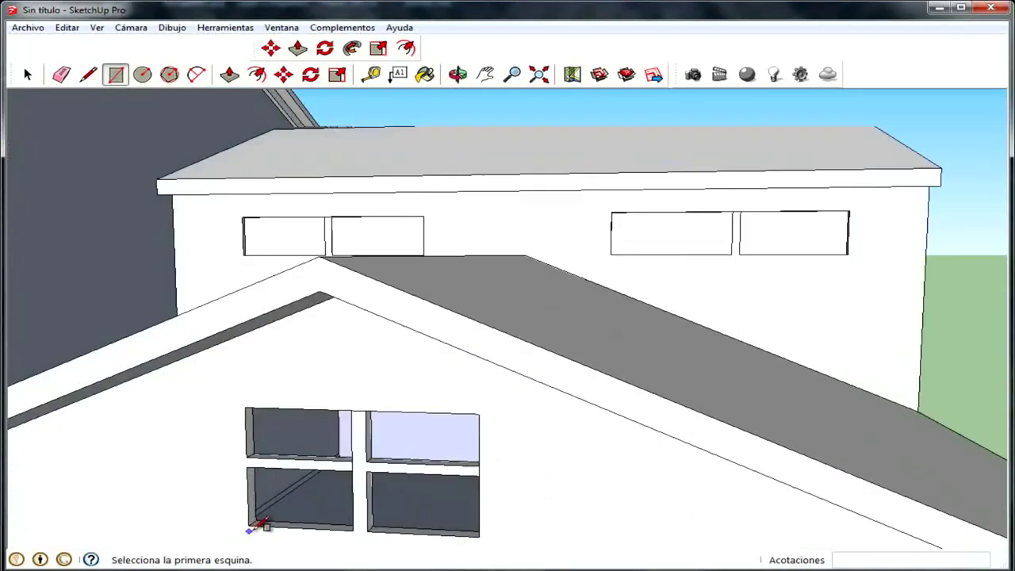
scroll(266, 510, up, 3)
scroll(259, 512, up, 3)
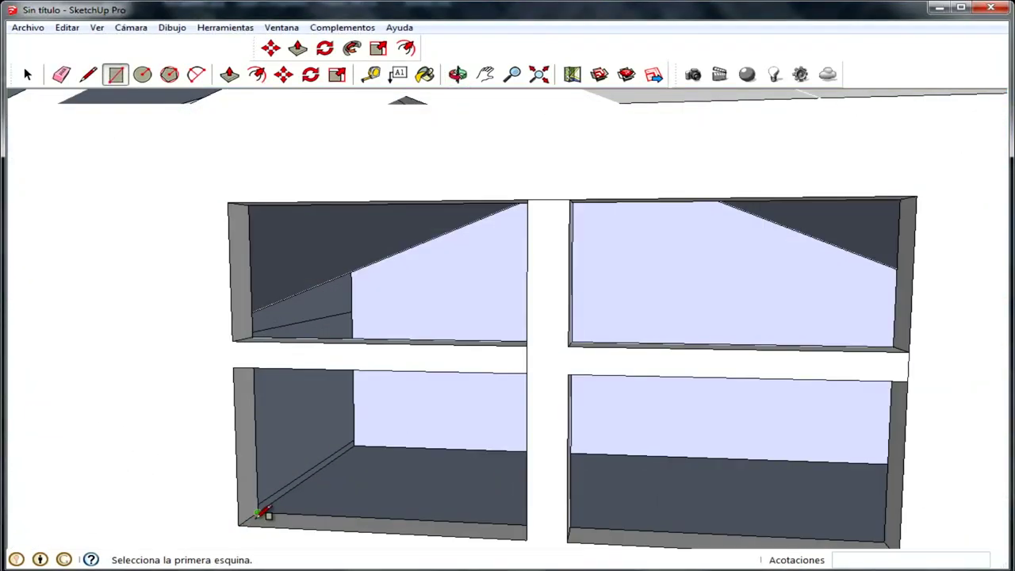
scroll(261, 515, up, 2)
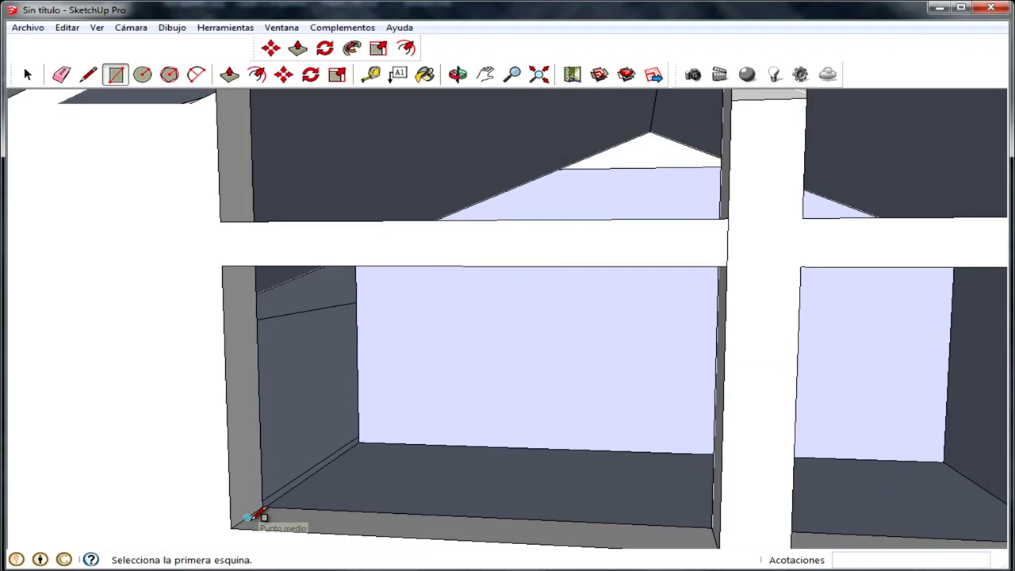
click(261, 516)
scroll(566, 390, down, 4)
scroll(578, 399, down, 3)
scroll(781, 352, up, 2)
scroll(781, 351, up, 3)
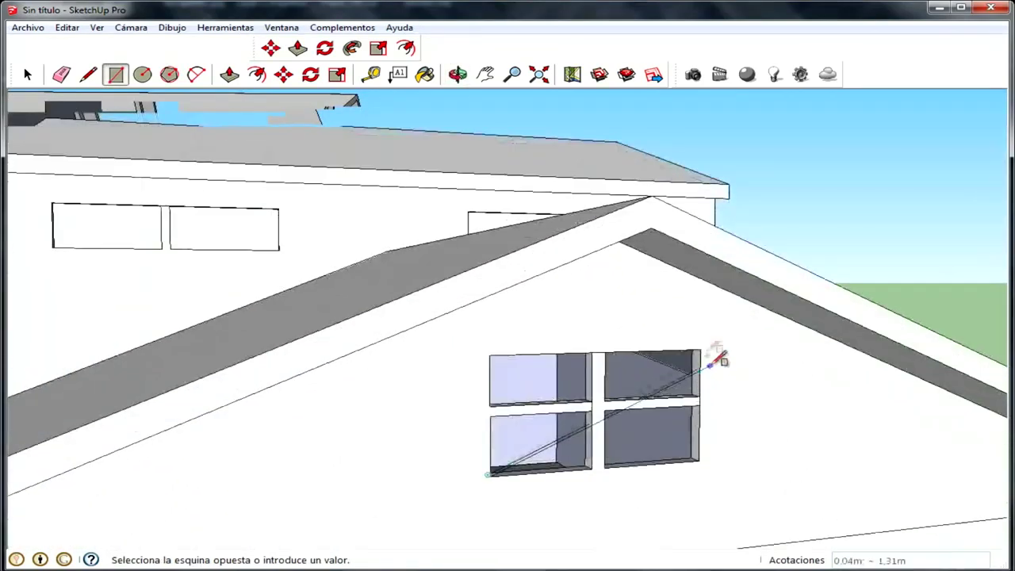
scroll(716, 351, up, 3)
scroll(738, 317, up, 3)
middle_drag(695, 340, 691, 304)
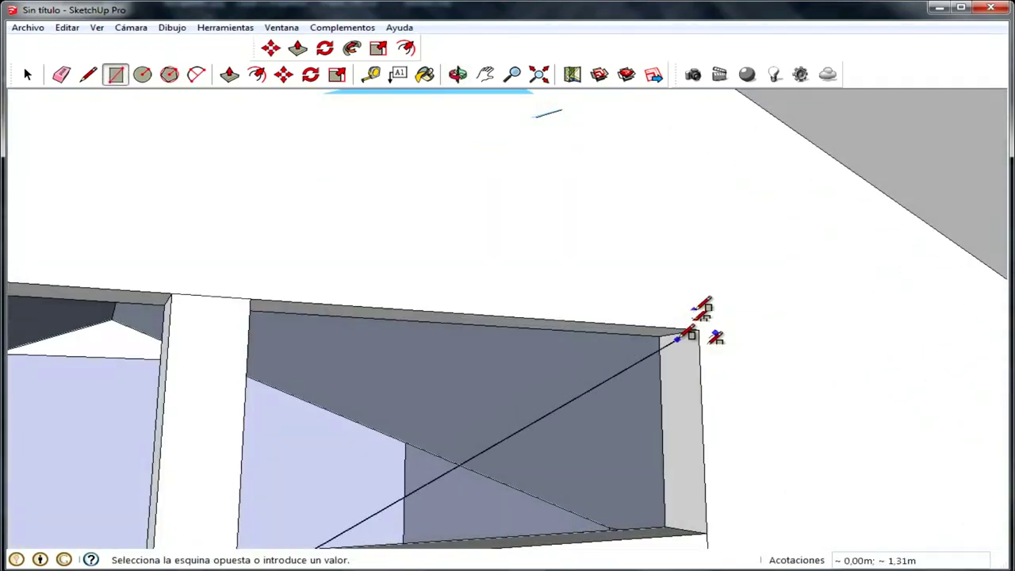
click(692, 330)
scroll(697, 313, down, 2)
scroll(703, 306, down, 3)
scroll(578, 402, down, 3)
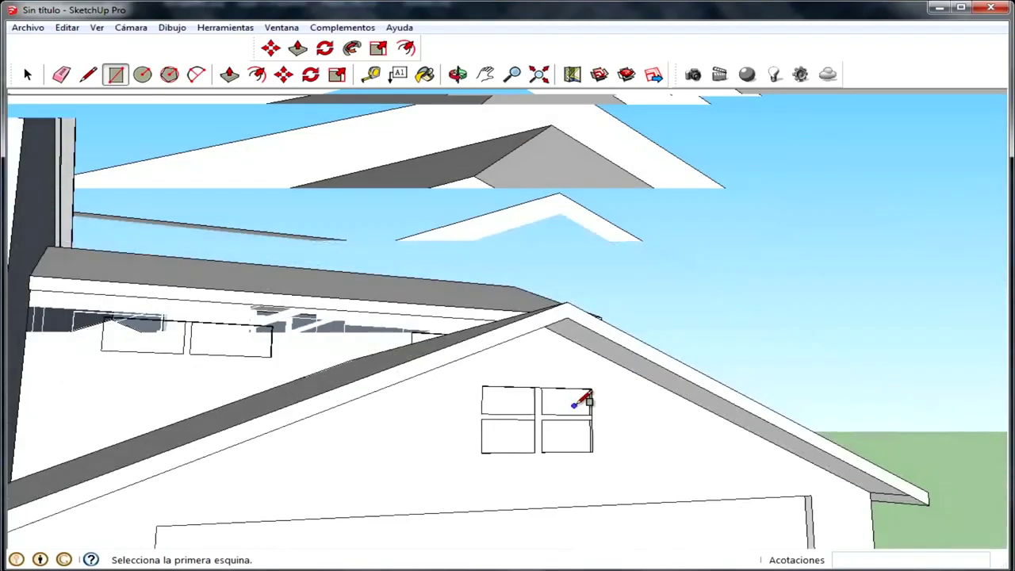
scroll(588, 428, down, 3)
scroll(591, 425, down, 3)
scroll(555, 444, down, 2)
mouse_move(555, 444)
middle_down()
mouse_move(543, 432)
mouse_move(661, 375)
middle_up()
scroll(542, 432, up, 4)
scroll(595, 408, up, 3)
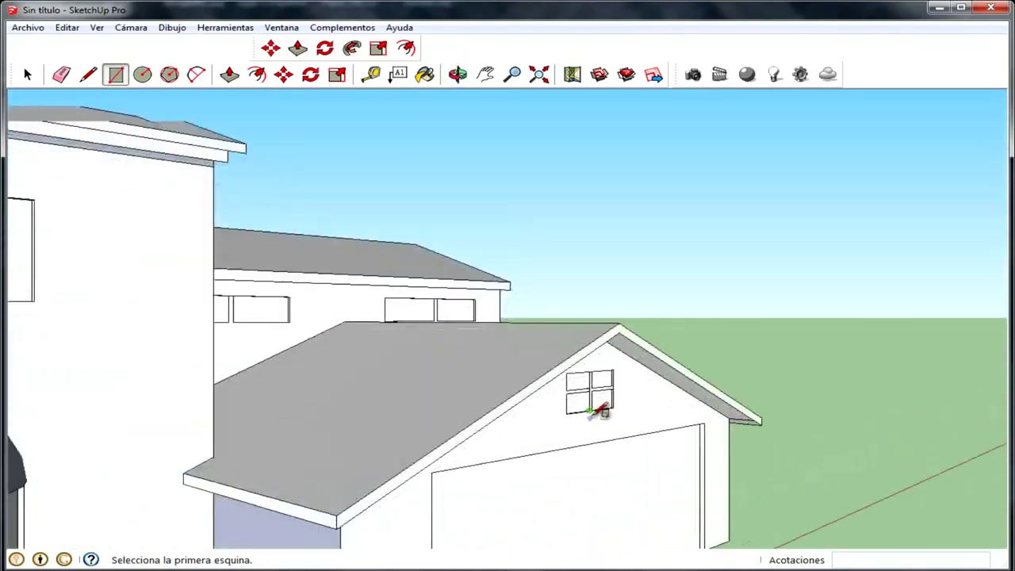
scroll(596, 407, up, 2)
mouse_move(595, 407)
middle_down()
mouse_move(500, 343)
mouse_move(177, 340)
mouse_move(229, 366)
middle_up()
scroll(421, 351, down, 3)
scroll(441, 351, down, 3)
scroll(230, 367, down, 1)
scroll(412, 419, up, 3)
scroll(408, 363, up, 2)
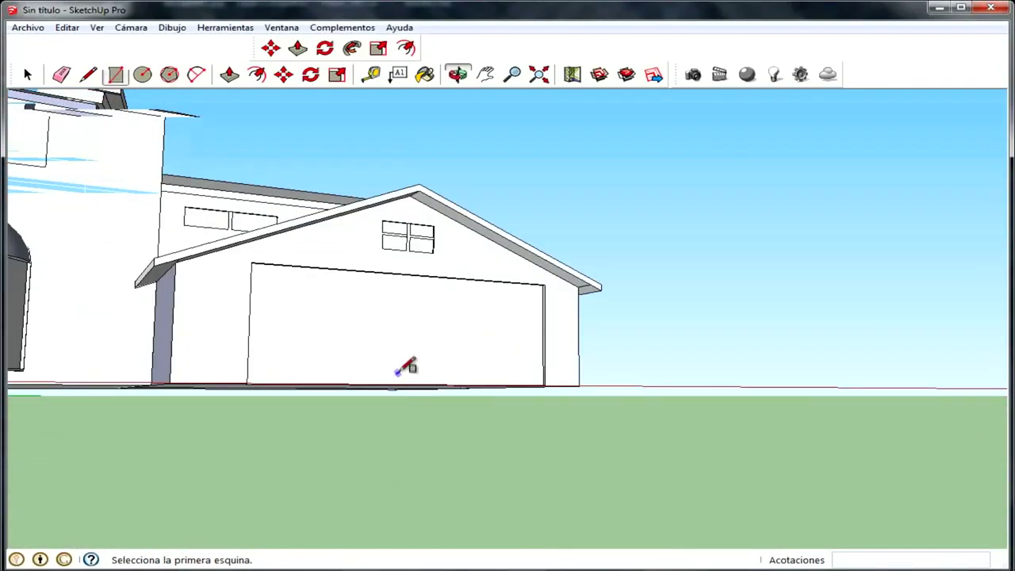
Orbit and zoom around the house to bring the garage door into view for the handle
scroll(395, 366, up, 2)
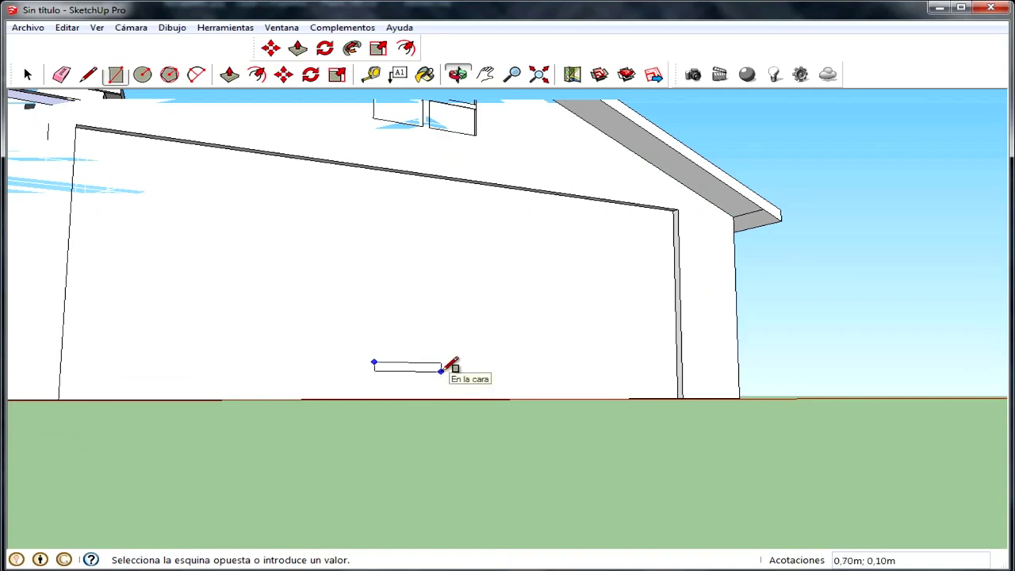
middle_drag(405, 368, 455, 389)
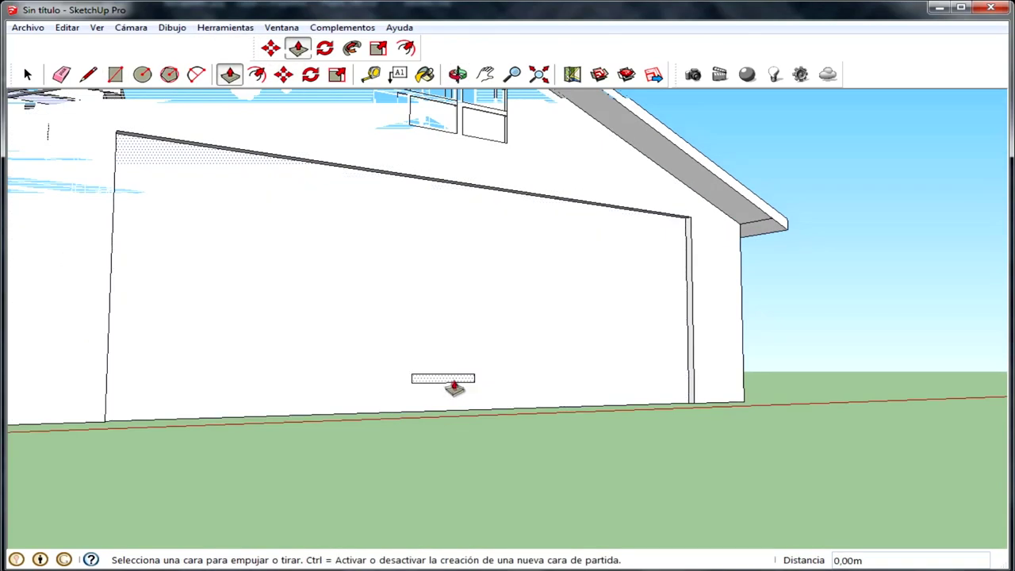
scroll(352, 378, down, 2)
scroll(267, 368, down, 5)
middle_drag(267, 367, 304, 341)
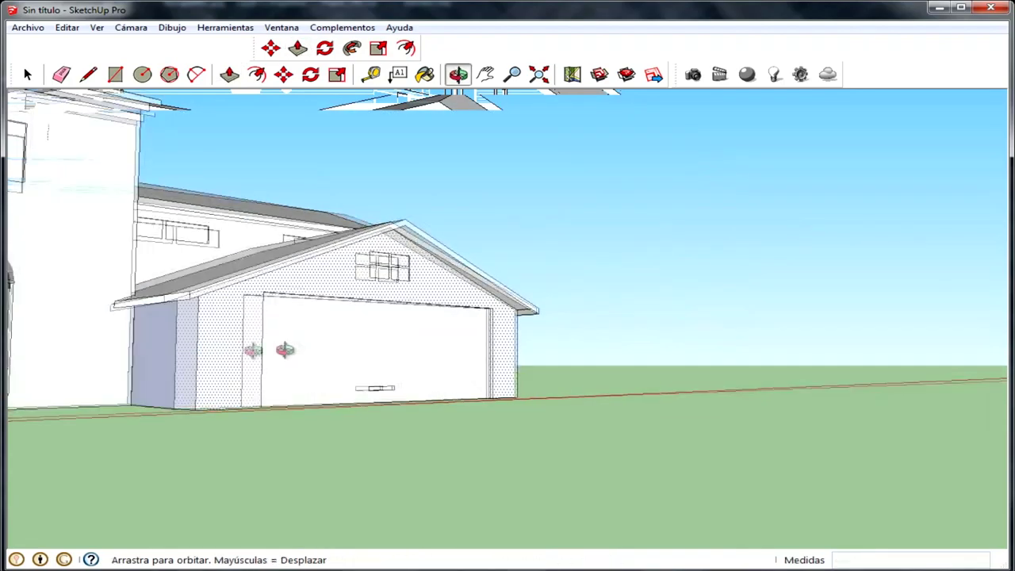
scroll(303, 341, down, 3)
scroll(228, 314, down, 2)
mouse_move(238, 318)
middle_down()
mouse_move(168, 330)
mouse_move(258, 353)
middle_up()
scroll(164, 300, up, 3)
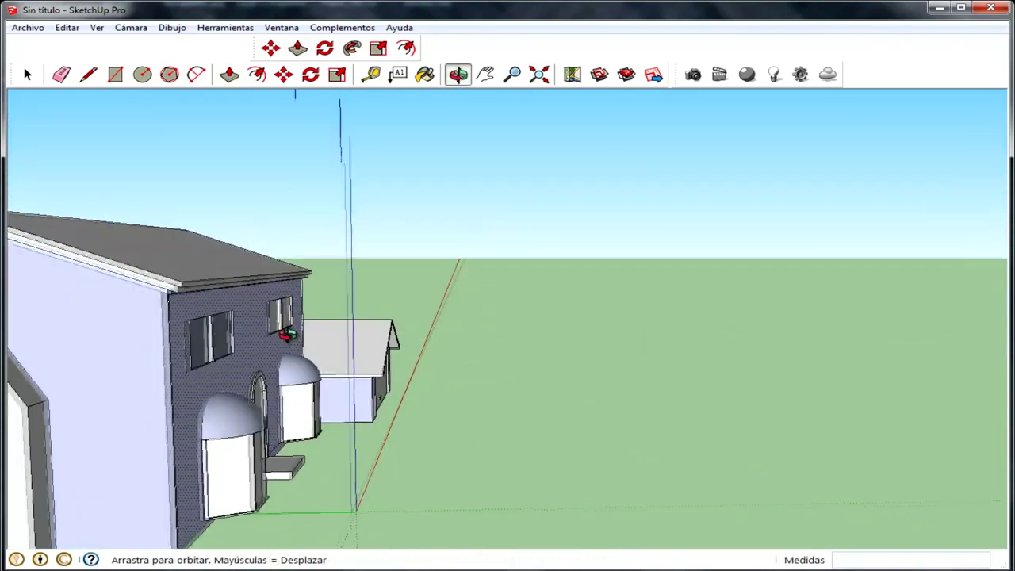
Orbit in close on the upper side window beside the chimney
scroll(46, 351, down, 3)
scroll(46, 351, up, 4)
middle_drag(45, 351, 199, 356)
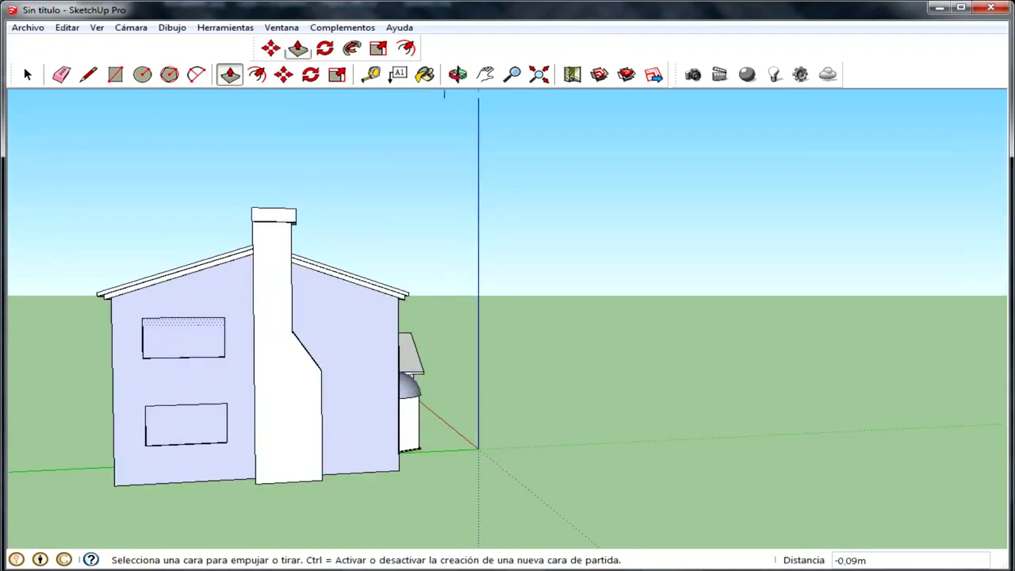
click(116, 75)
scroll(226, 340, up, 3)
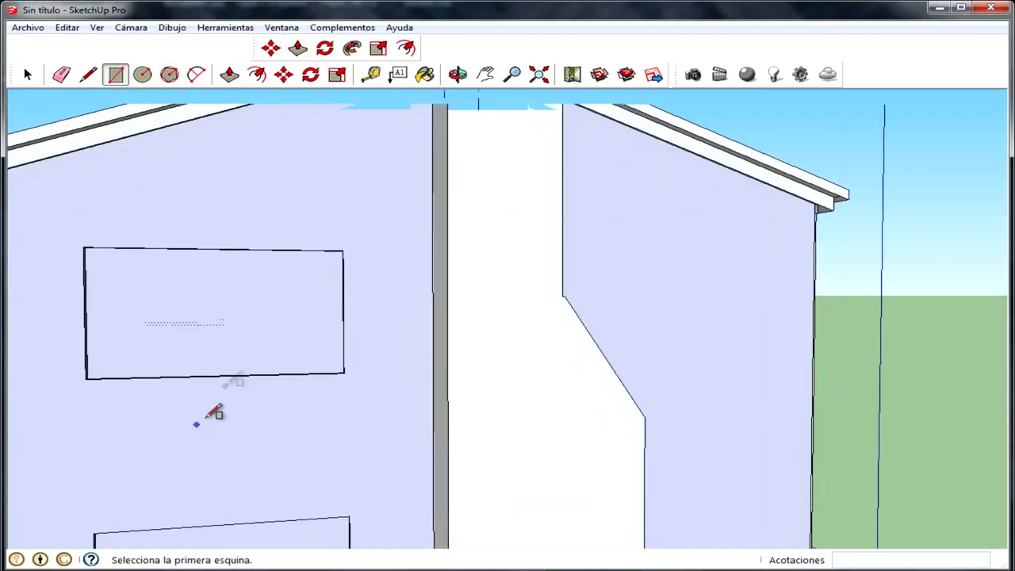
middle_drag(220, 412, 211, 451)
scroll(211, 452, up, 3)
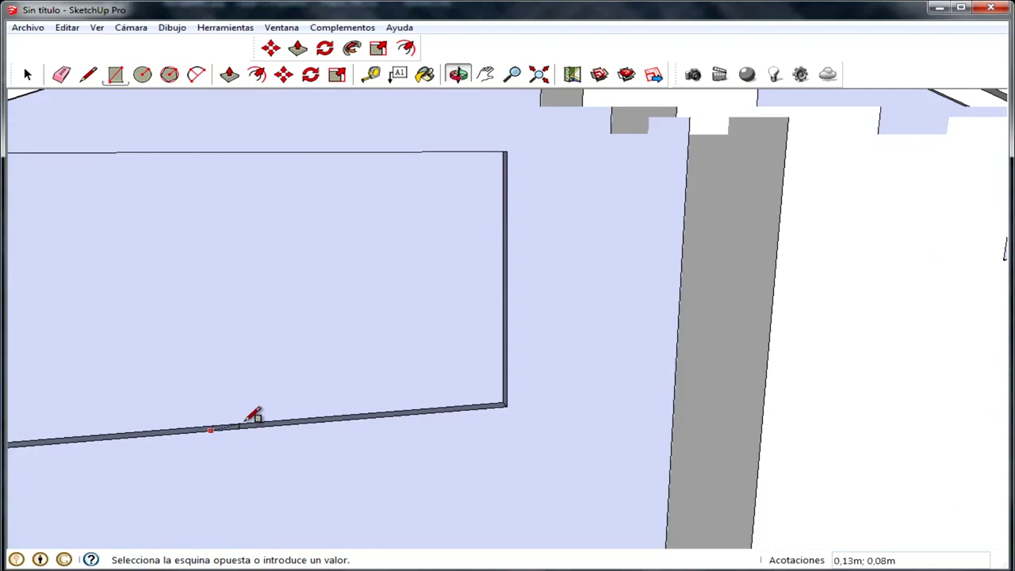
Push the window pane face back 1,53 m
key(p)
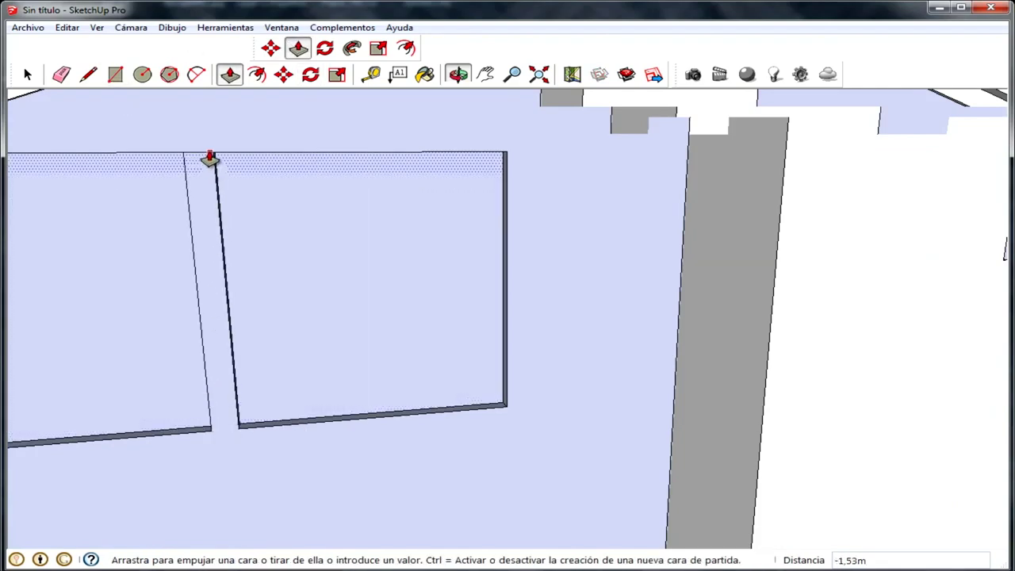
click(210, 159)
scroll(238, 190, down, 2)
scroll(267, 227, down, 2)
scroll(294, 276, down, 2)
scroll(267, 389, up, 5)
mouse_move(237, 275)
middle_down()
mouse_move(221, 361)
mouse_move(182, 358)
mouse_move(165, 409)
middle_up()
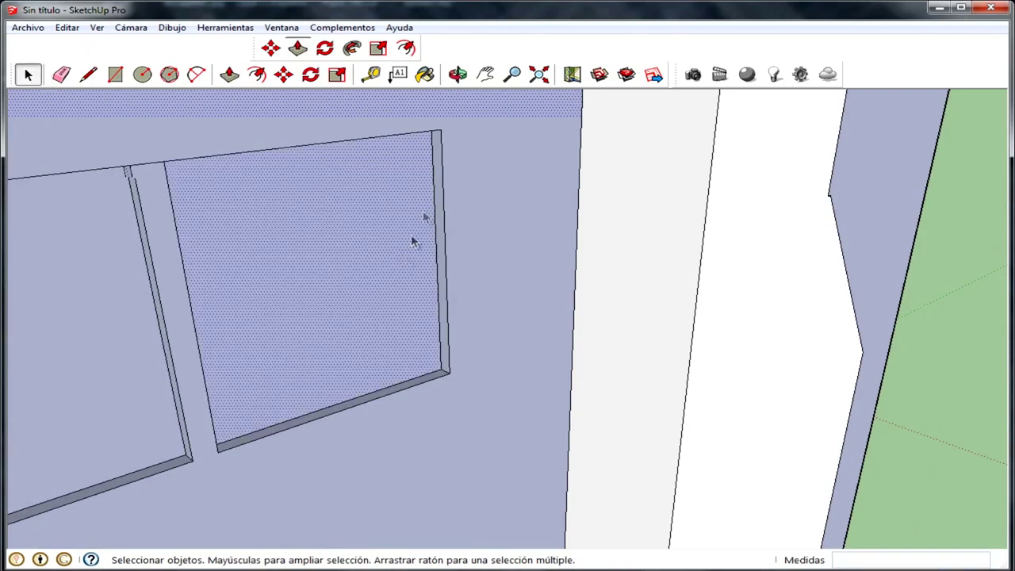
Delete the window pane face to open the window onto the room behind
key(Delete)
key(Delete)
scroll(367, 202, down, 5)
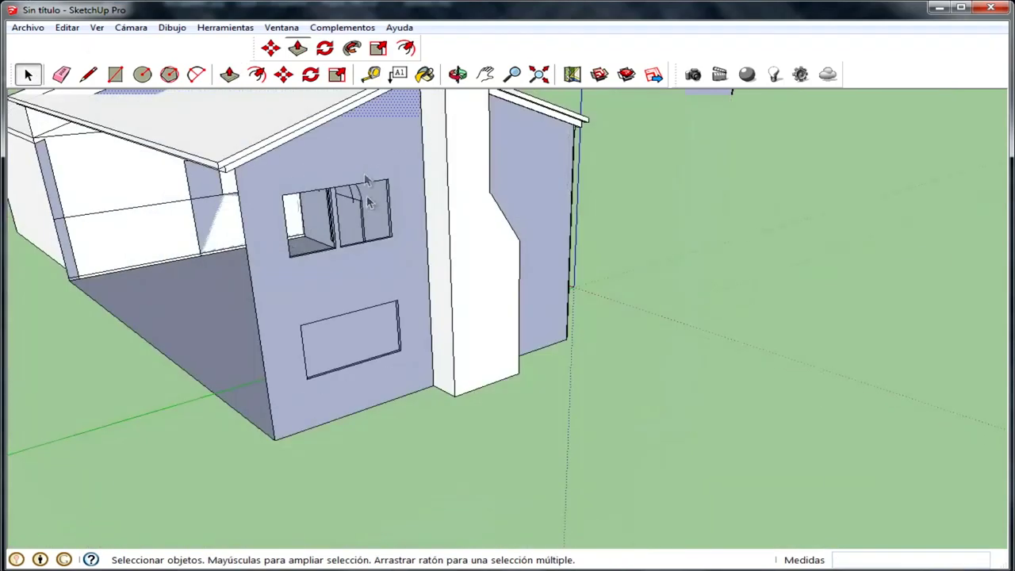
middle_drag(90, 102, 413, 234)
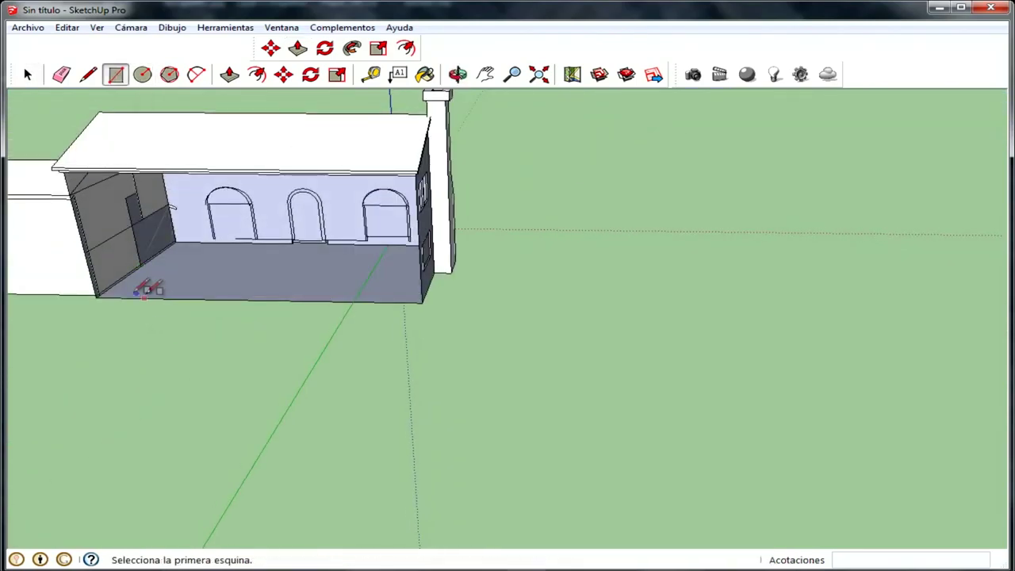
Start a rectangle on the side wall, cancel it, and orbit out to view the whole house
scroll(458, 164, up, 3)
mouse_move(458, 164)
middle_down()
mouse_move(373, 119)
mouse_move(288, 133)
mouse_move(198, 127)
middle_up()
key(r)
click(198, 127)
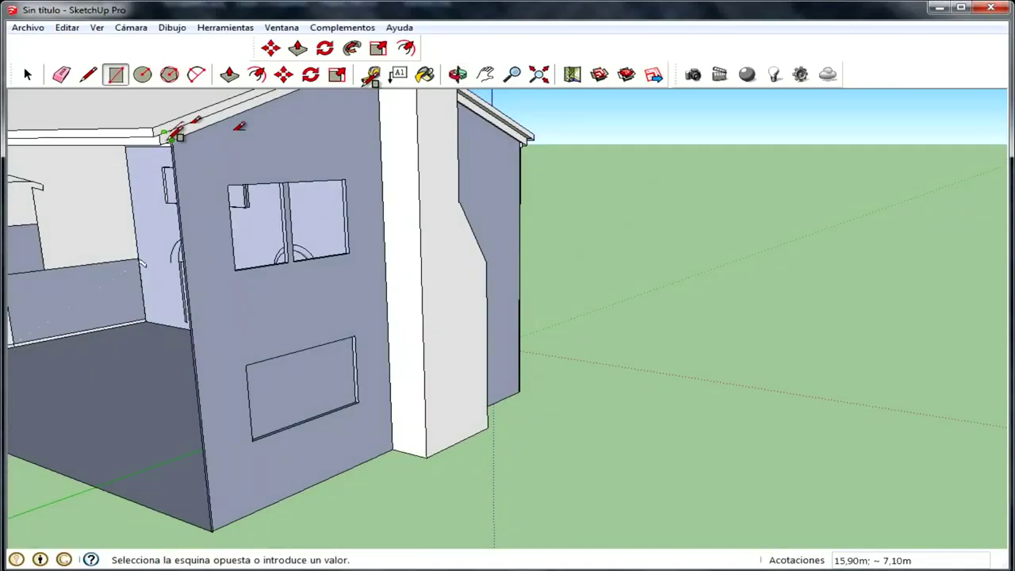
key(Escape)
mouse_move(340, 177)
middle_down()
mouse_move(378, 198)
mouse_move(264, 217)
middle_up()
scroll(418, 182, down, 3)
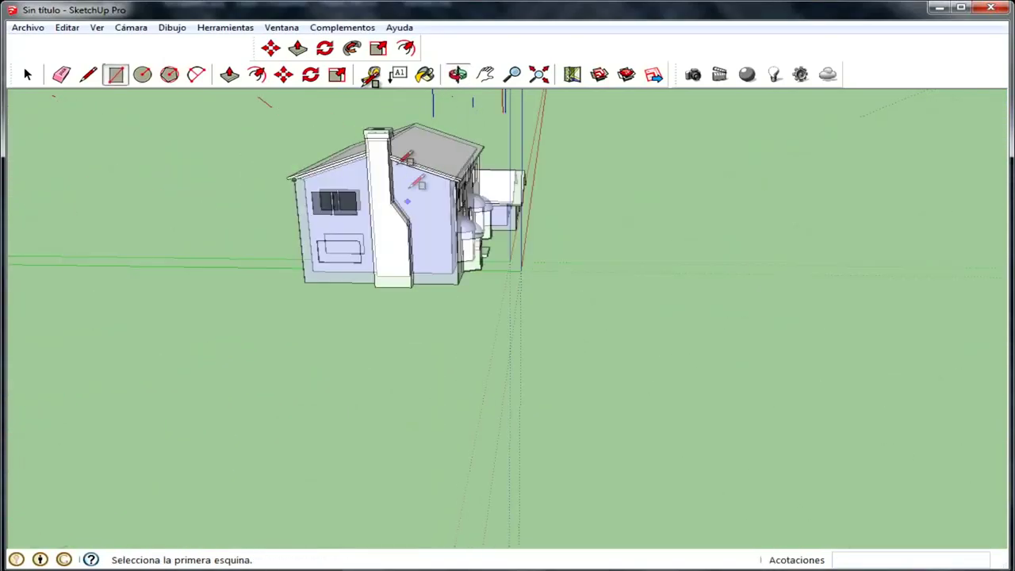
scroll(170, 204, up, 3)
scroll(496, 259, up, 4)
scroll(361, 91, down, 3)
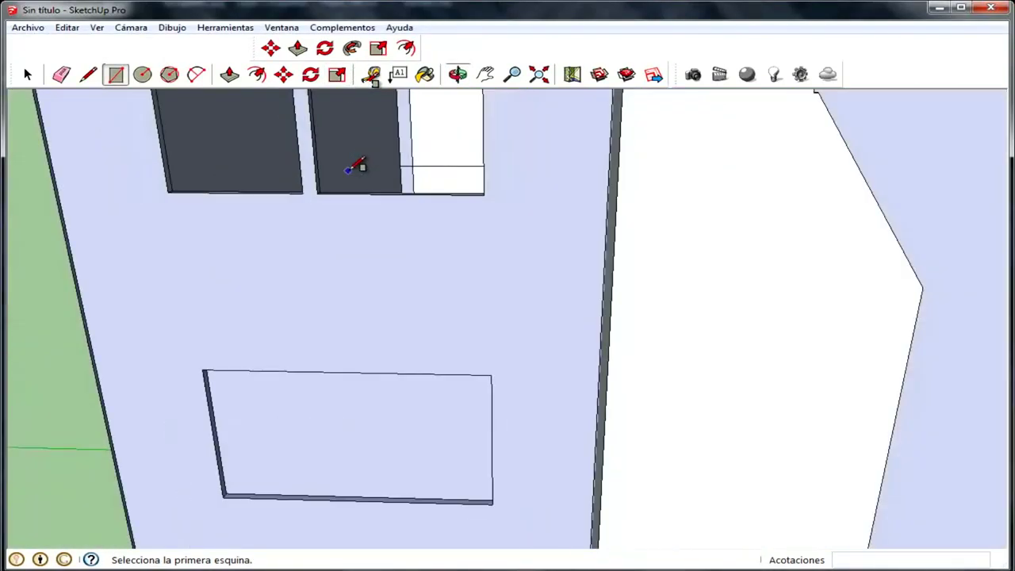
middle_drag(370, 74, 300, 70)
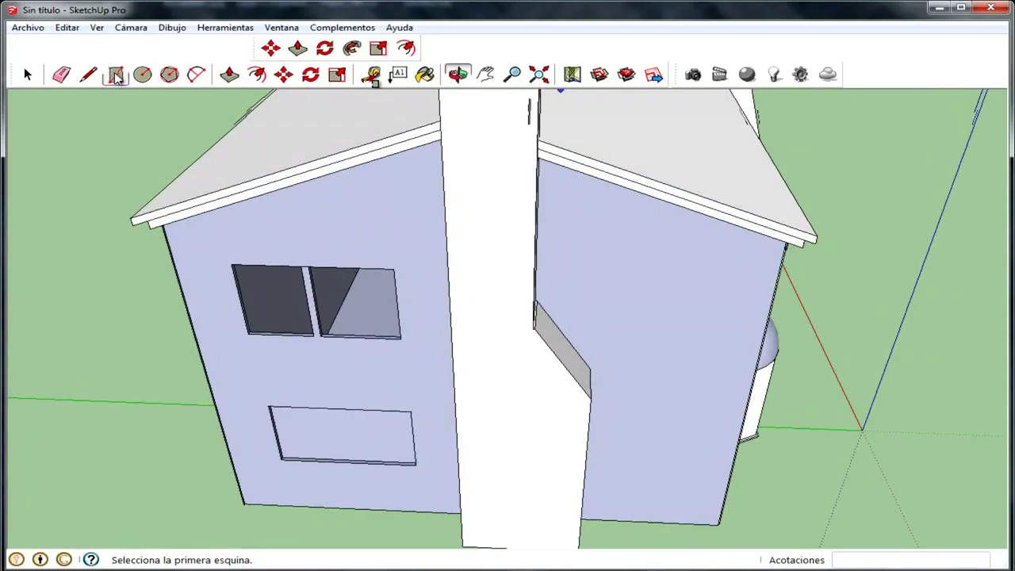
Draw a rectangle across the upper side window beside the chimney, covering both panes with faces
click(115, 75)
scroll(254, 362, up, 3)
scroll(215, 249, up, 3)
scroll(227, 291, up, 2)
scroll(222, 294, up, 1)
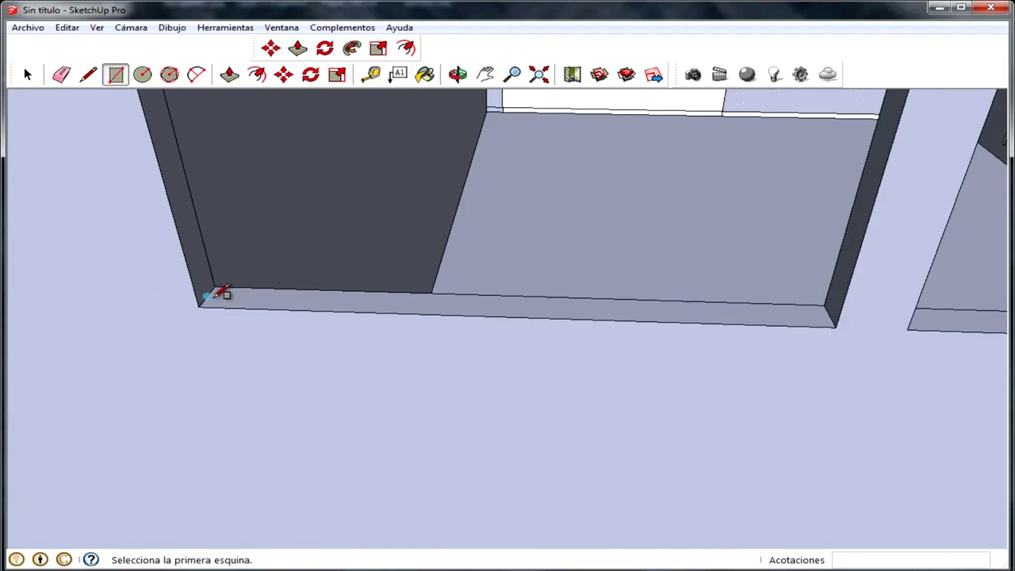
scroll(580, 268, down, 3)
scroll(616, 243, down, 3)
scroll(721, 199, up, 3)
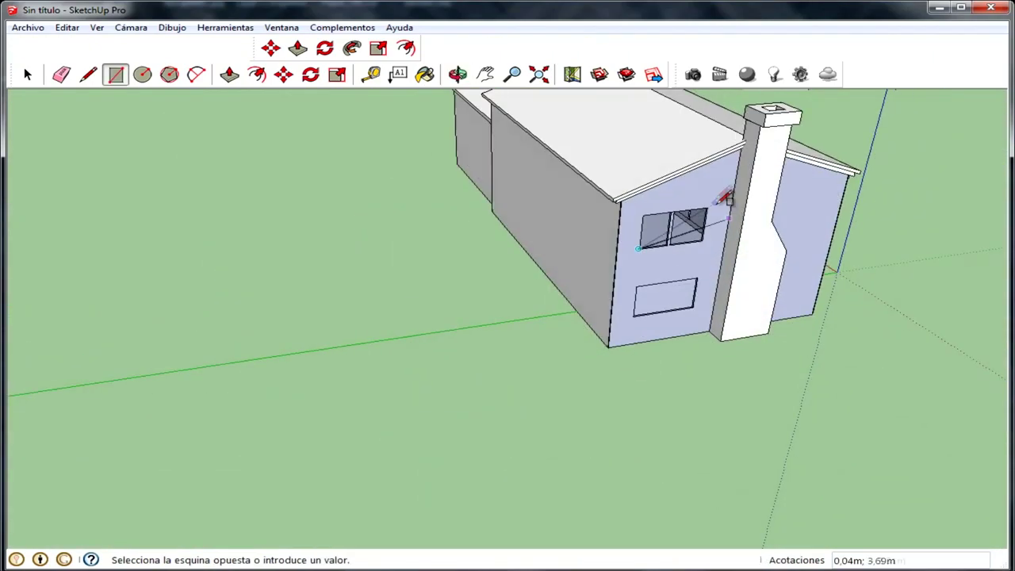
scroll(718, 212, up, 3)
mouse_move(718, 212)
middle_down()
mouse_move(764, 167)
mouse_move(777, 121)
mouse_move(725, 170)
middle_up()
scroll(759, 130, up, 3)
scroll(741, 136, up, 3)
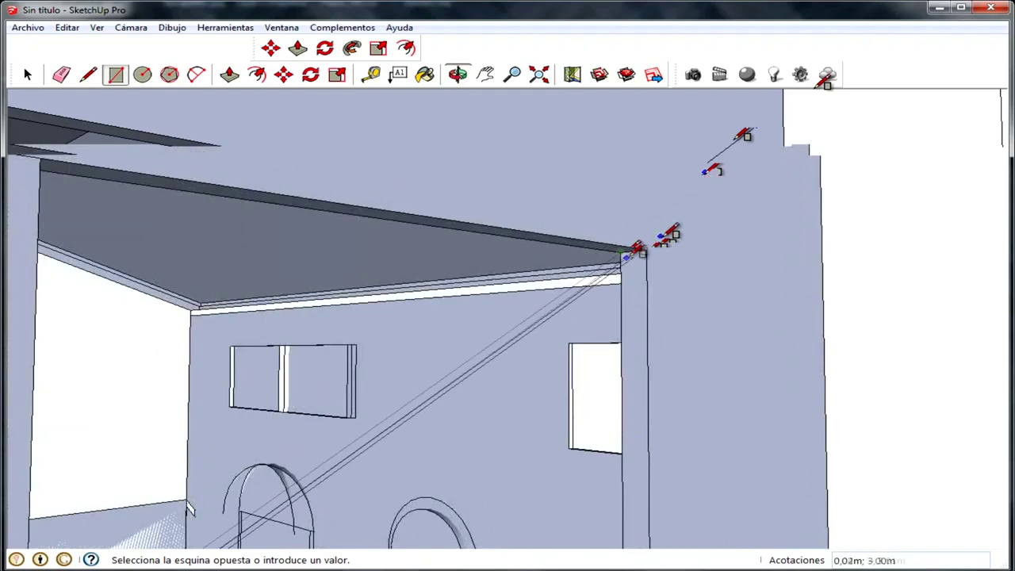
click(639, 248)
scroll(639, 249, down, 3)
scroll(611, 288, down, 3)
mouse_move(611, 288)
middle_down()
mouse_move(555, 324)
mouse_move(596, 454)
middle_up()
scroll(594, 456, down, 3)
scroll(582, 412, down, 3)
scroll(641, 414, down, 2)
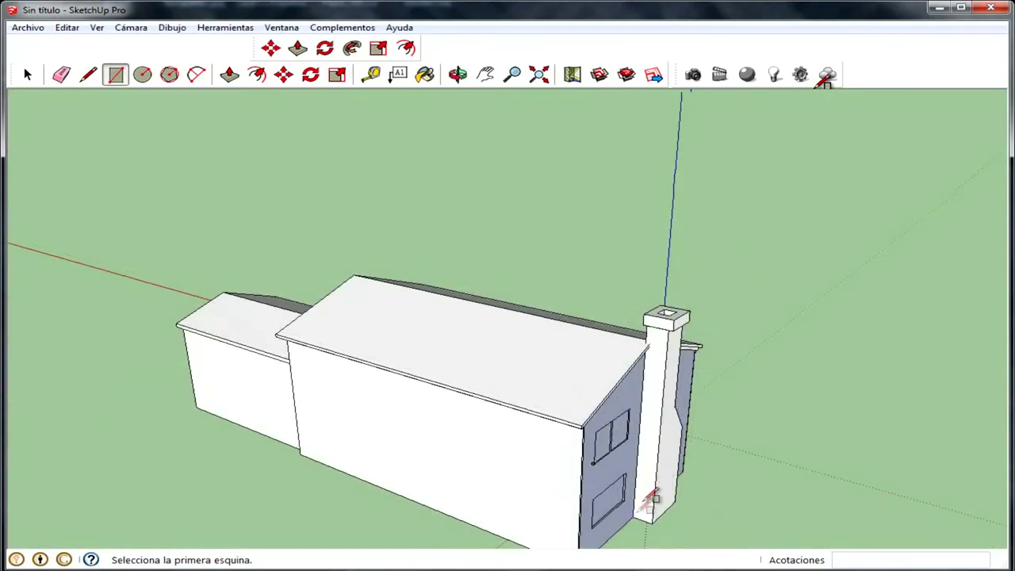
scroll(648, 491, up, 5)
middle_drag(605, 501, 515, 426)
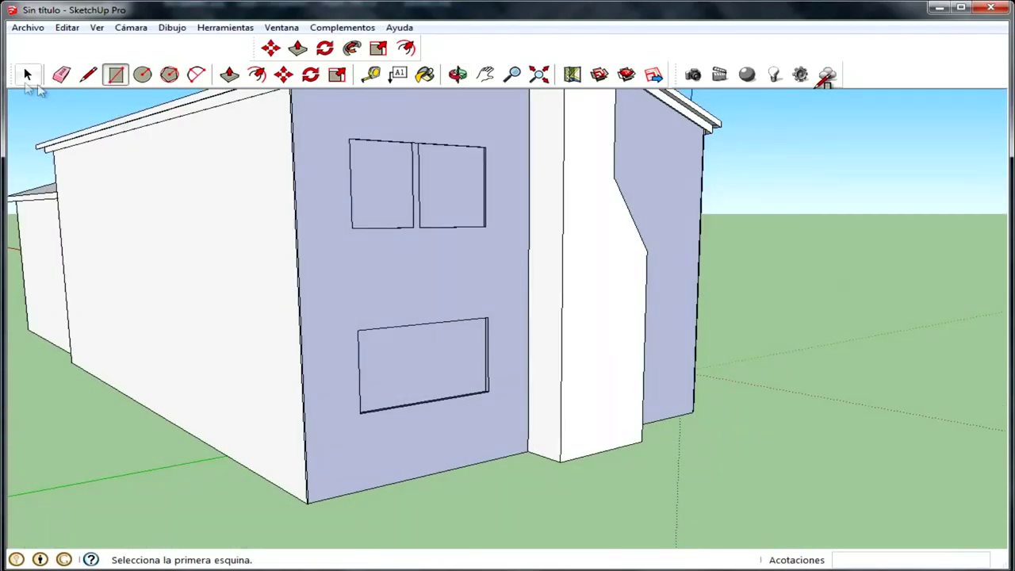
Draw a small rectangle at the bottom centre of the lower side-wall window
scroll(403, 365, up, 3)
scroll(526, 392, up, 2)
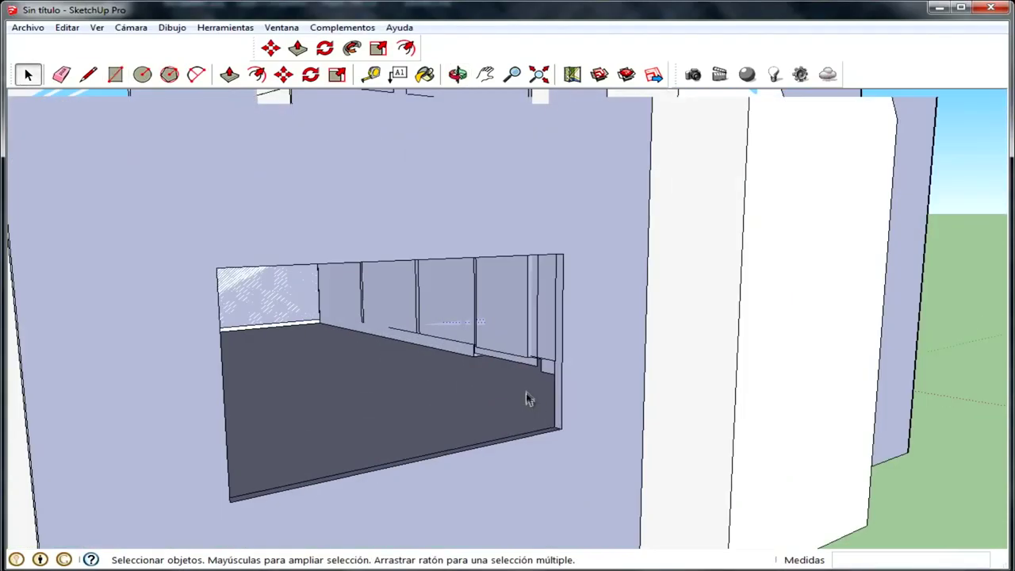
scroll(436, 355, down, 5)
mouse_move(435, 355)
middle_down()
mouse_move(504, 397)
mouse_move(677, 465)
middle_up()
scroll(678, 465, up, 2)
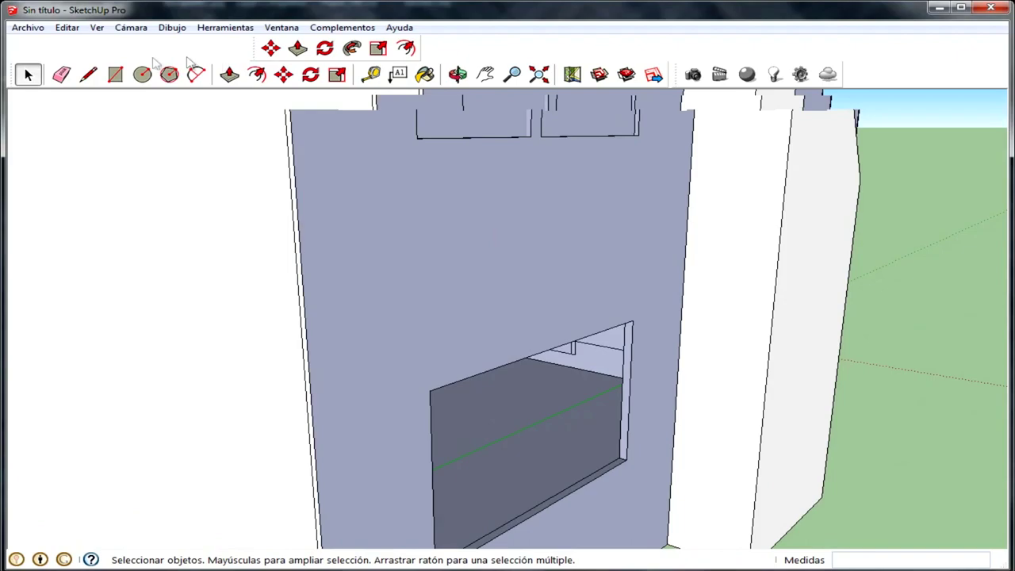
scroll(640, 480, up, 3)
scroll(555, 355, down, 3)
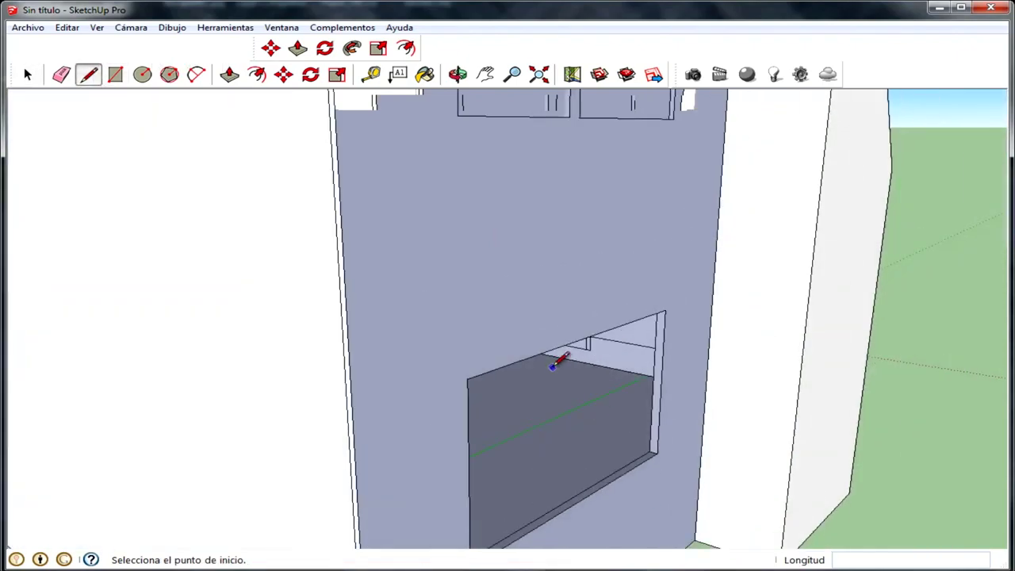
middle_drag(555, 355, 279, 150)
click(115, 76)
scroll(716, 421, down, 3)
middle_drag(716, 421, 709, 468)
scroll(629, 476, up, 3)
mouse_move(629, 476)
middle_down()
mouse_move(436, 413)
mouse_move(441, 405)
middle_up()
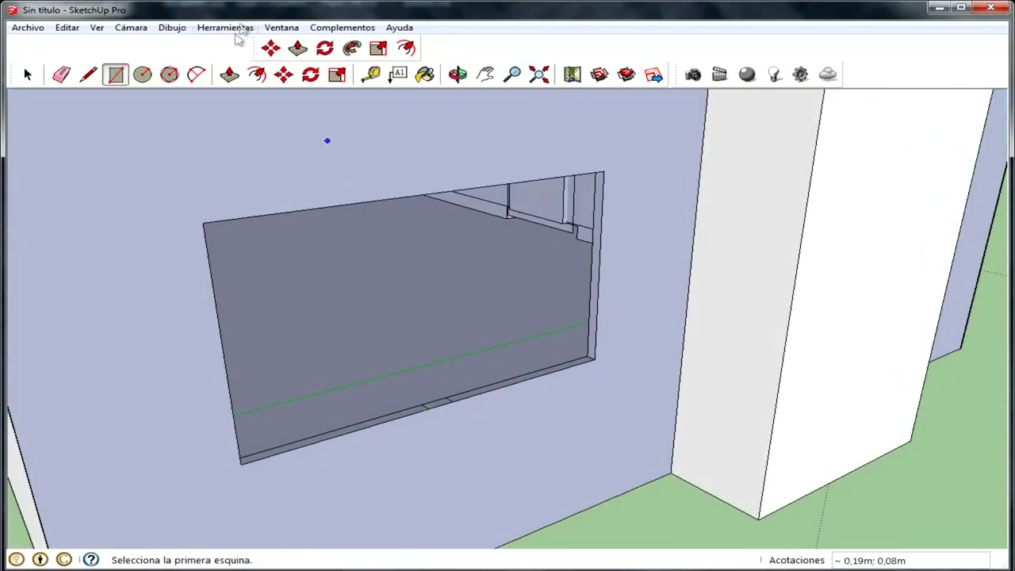
Push/Pull the small face up to the window top to form a thin central mullion
click(298, 48)
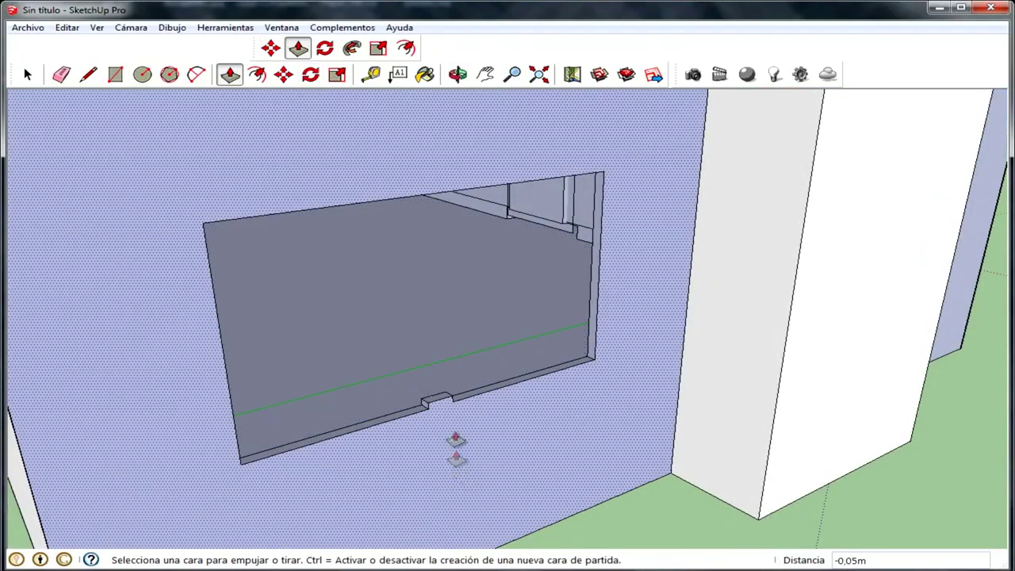
click(442, 404)
click(415, 195)
middle_drag(415, 195, 442, 303)
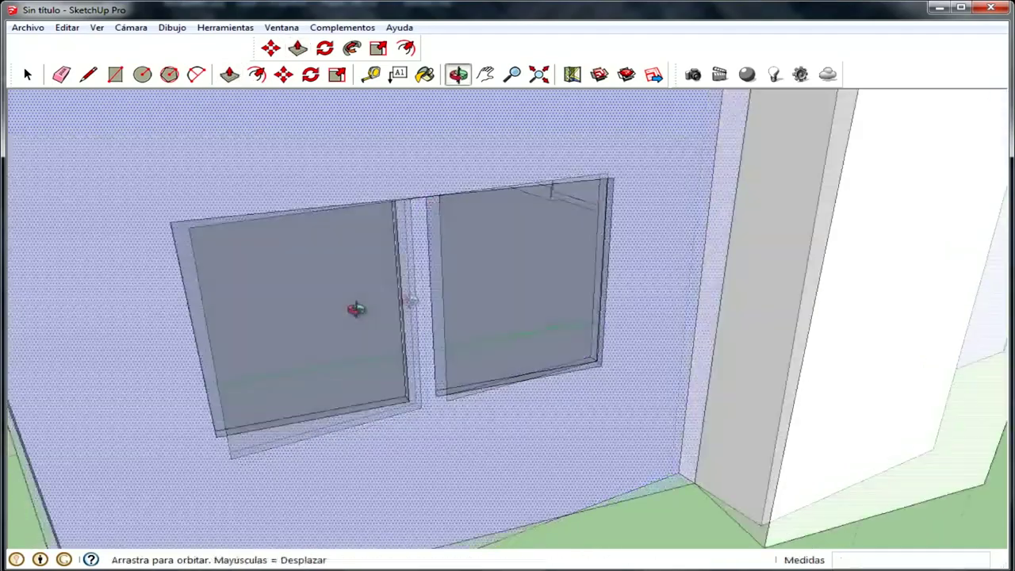
scroll(442, 303, up, 5)
click(384, 302)
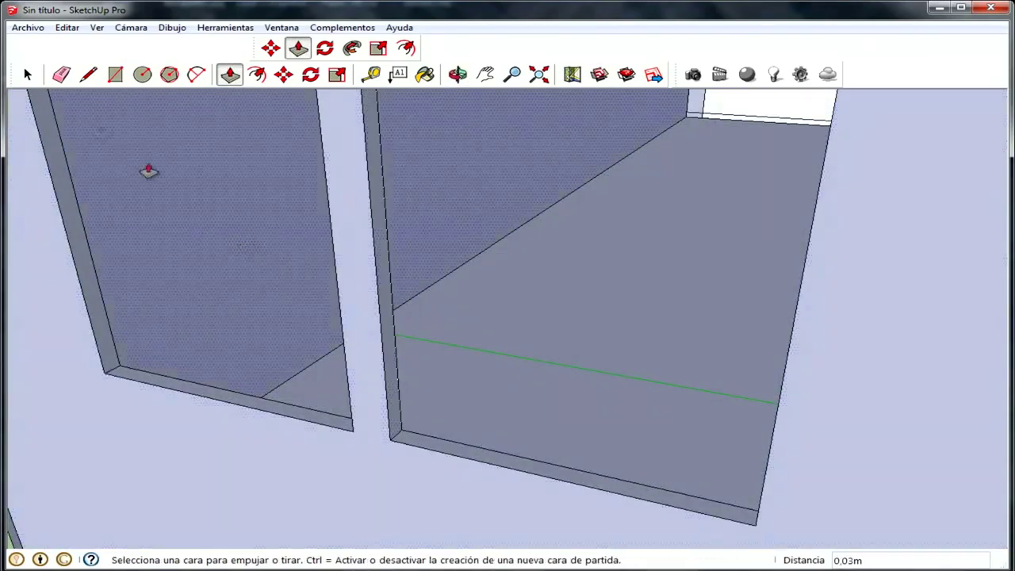
scroll(148, 171, down, 2)
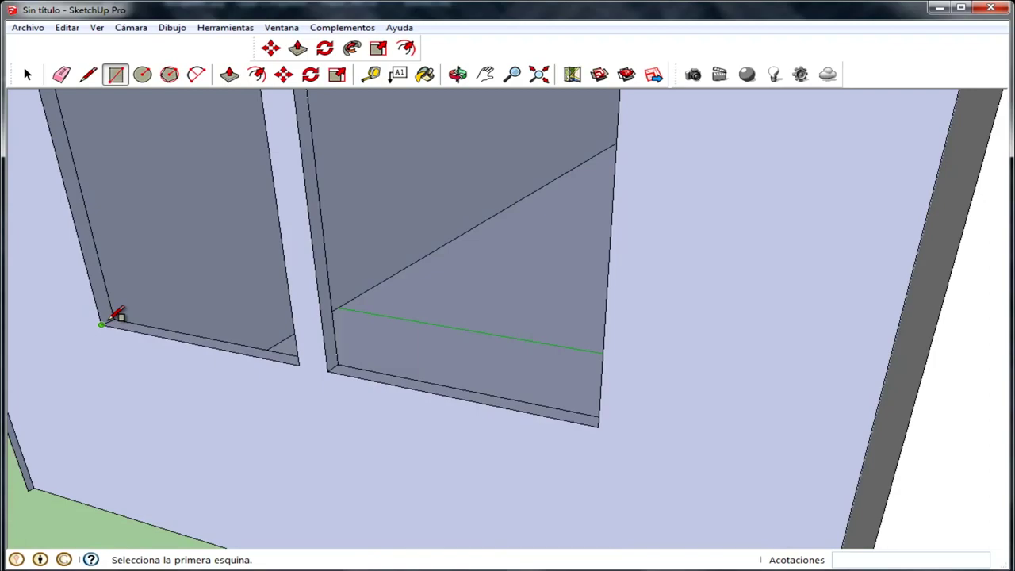
scroll(115, 317, up, 2)
scroll(127, 317, up, 2)
scroll(600, 272, down, 3)
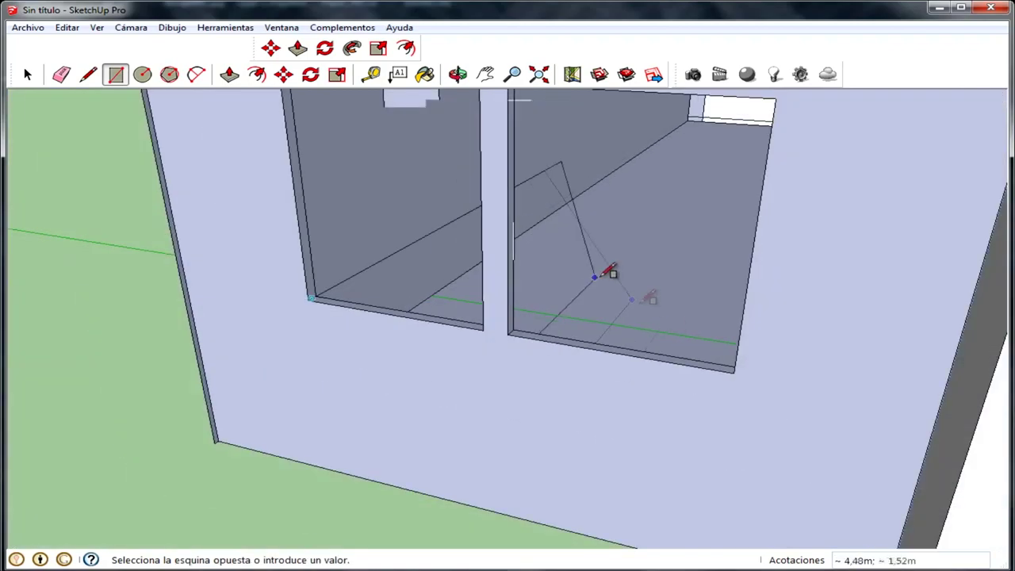
scroll(594, 358, down, 2)
Finish a rectangle at the roof corner, then orbit out to the whole house
mouse_move(594, 357)
middle_down()
mouse_move(716, 283)
mouse_move(750, 242)
mouse_move(657, 198)
middle_up()
scroll(737, 282, up, 3)
scroll(750, 243, up, 3)
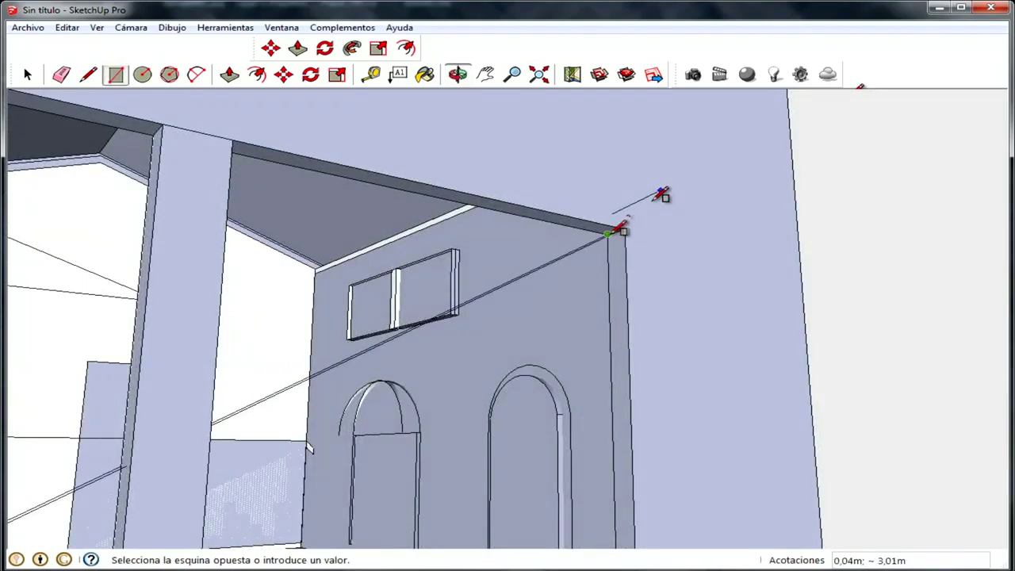
click(627, 230)
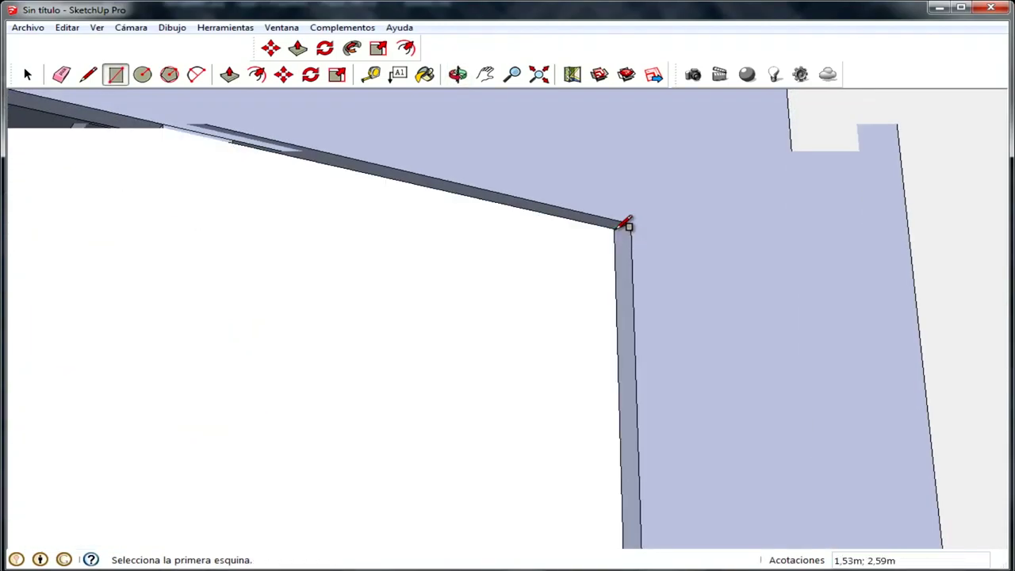
scroll(615, 323, down, 3)
scroll(616, 345, down, 3)
mouse_move(758, 347)
middle_down()
mouse_move(709, 414)
mouse_move(758, 402)
mouse_move(650, 357)
mouse_move(605, 315)
mouse_move(476, 419)
middle_up()
Draw a tiny rectangle on the base of the left bay kiosk
scroll(650, 357, down, 3)
scroll(511, 441, up, 3)
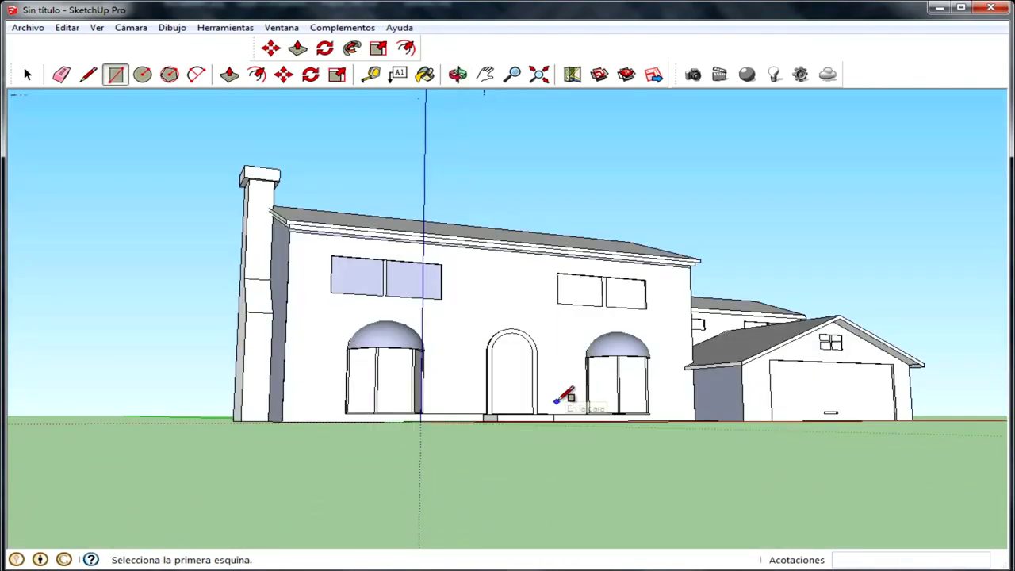
scroll(397, 356, up, 3)
scroll(396, 356, down, 3)
middle_drag(397, 356, 362, 418)
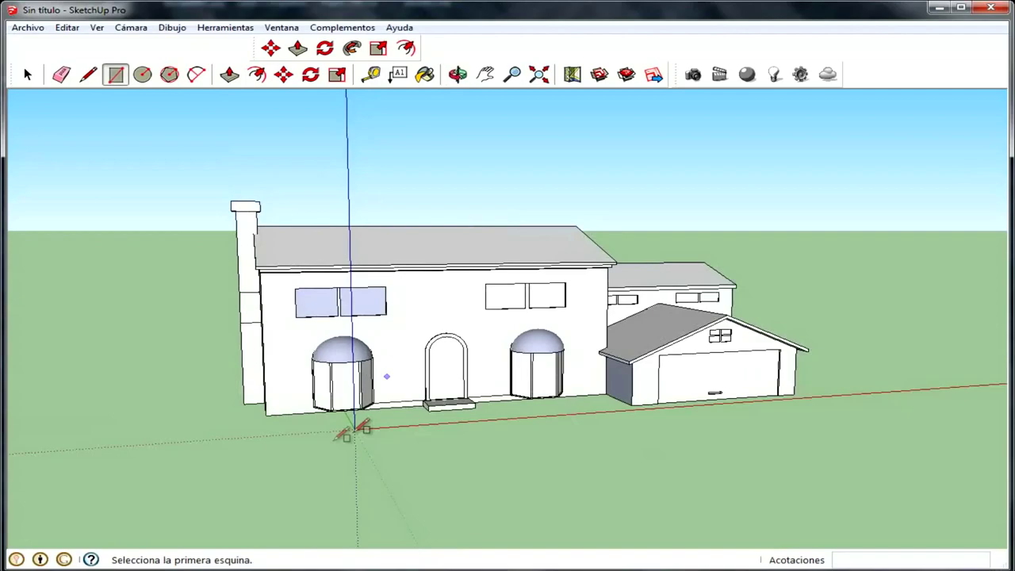
scroll(342, 396, up, 5)
scroll(342, 396, up, 2)
scroll(369, 362, up, 2)
scroll(381, 421, up, 2)
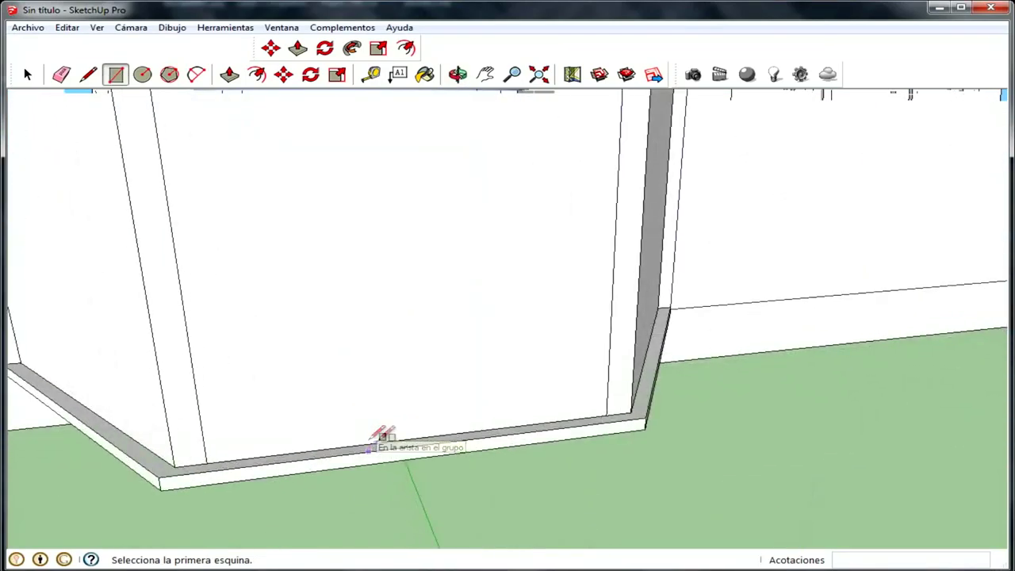
scroll(381, 430, up, 2)
scroll(435, 424, down, 2)
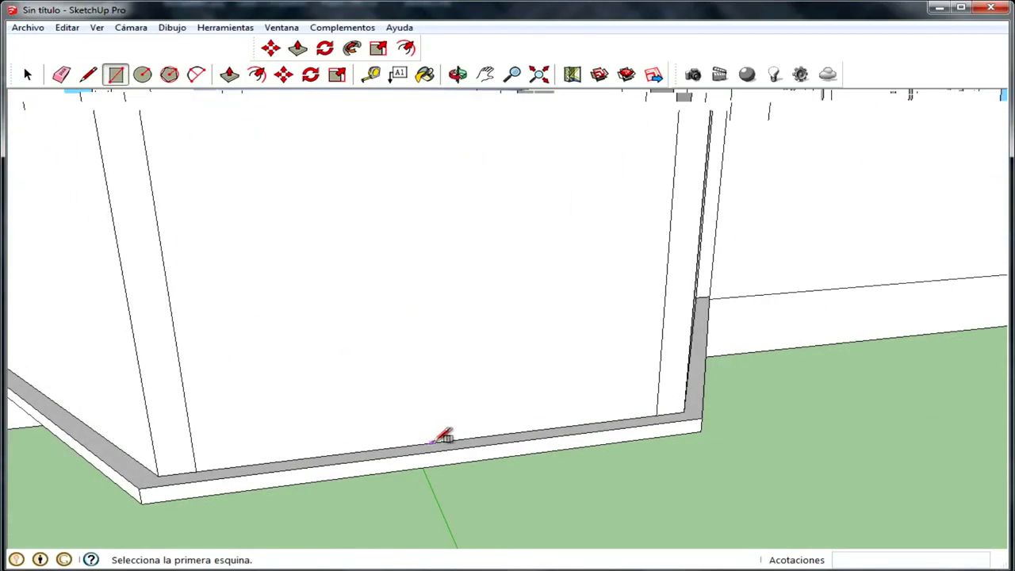
scroll(435, 439, up, 2)
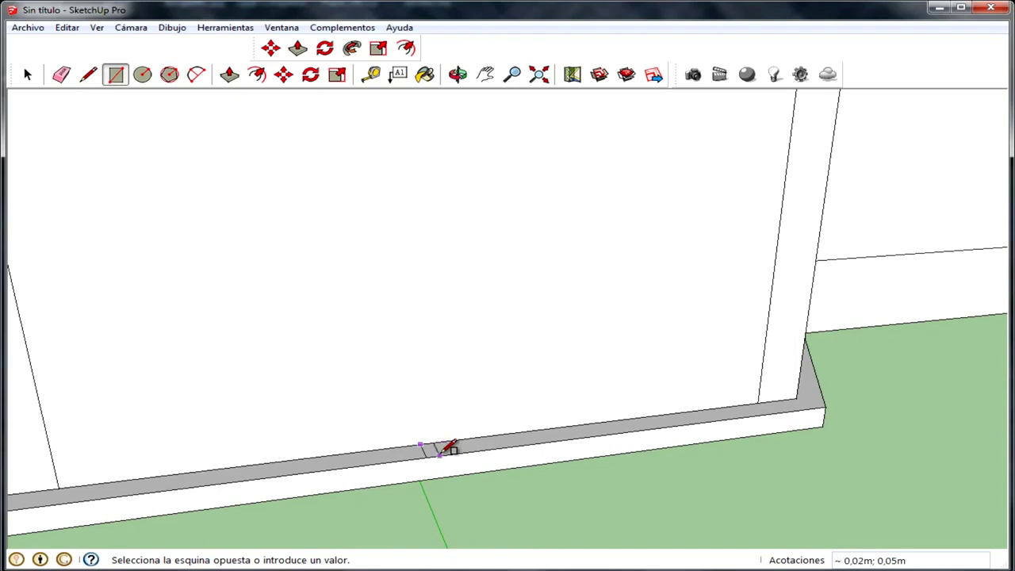
scroll(419, 442, up, 2)
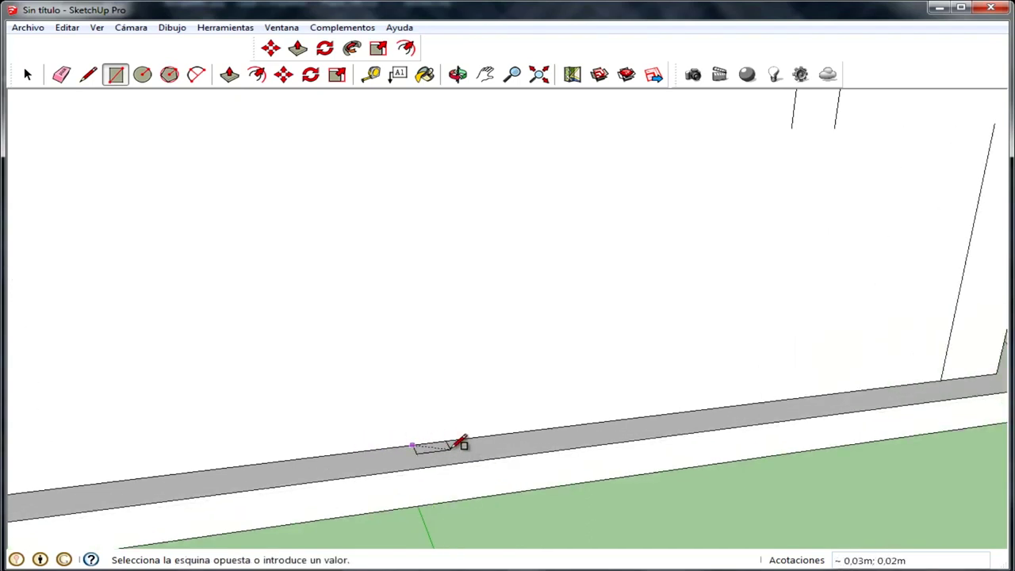
click(457, 444)
scroll(435, 436, down, 3)
scroll(421, 424, up, 1)
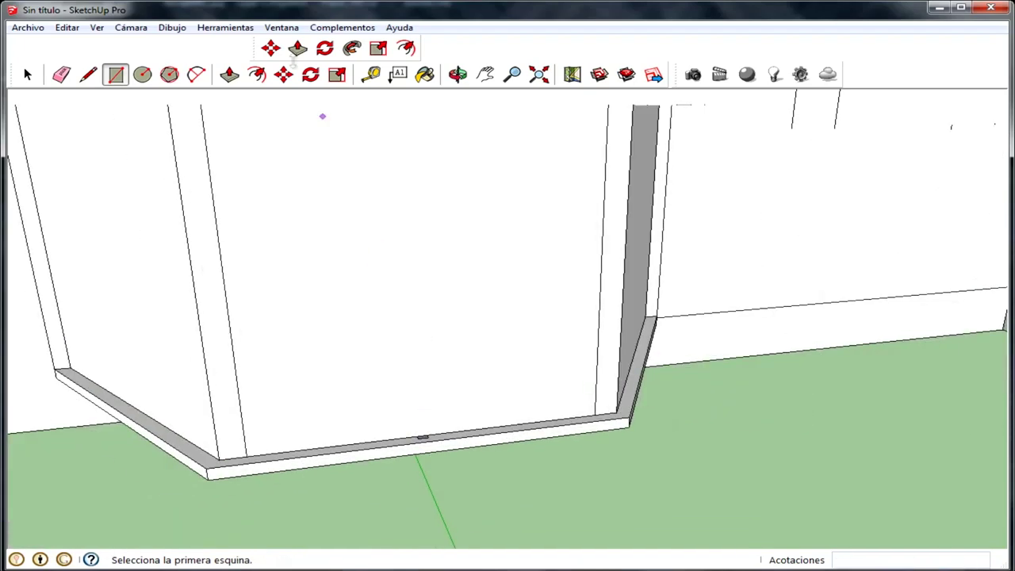
Push/Pull the tiny face about 2,34m up to the dome as a vertical muntin
click(229, 74)
scroll(421, 444, up, 1)
scroll(428, 441, up, 2)
scroll(408, 438, up, 2)
scroll(381, 310, down, 2)
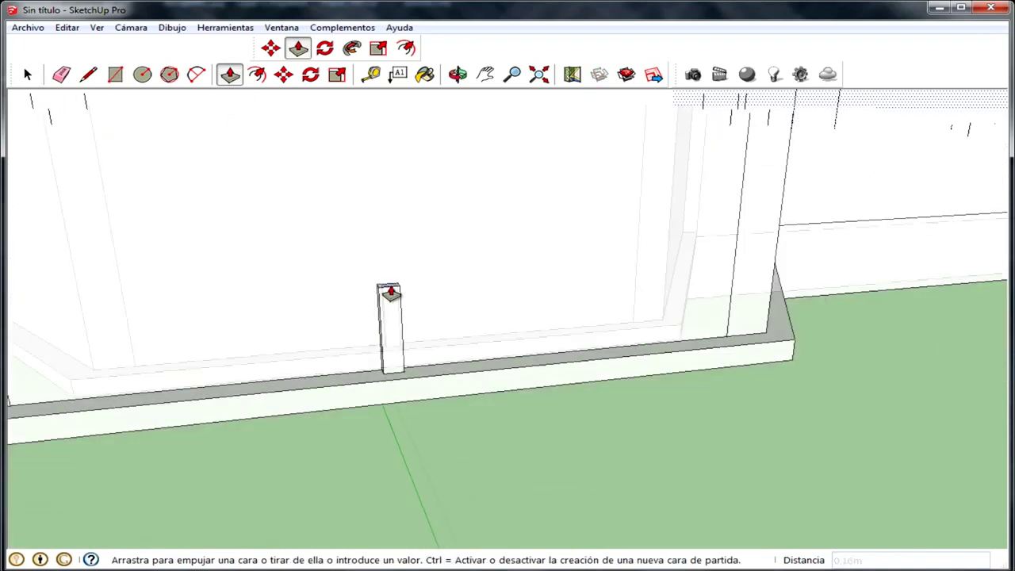
scroll(412, 333, down, 2)
scroll(405, 238, down, 3)
scroll(405, 183, down, 1)
mouse_move(407, 181)
middle_down()
mouse_move(476, 118)
mouse_move(468, 195)
mouse_move(496, 136)
mouse_move(480, 180)
middle_up()
scroll(478, 118, up, 2)
scroll(478, 129, up, 2)
scroll(460, 139, up, 2)
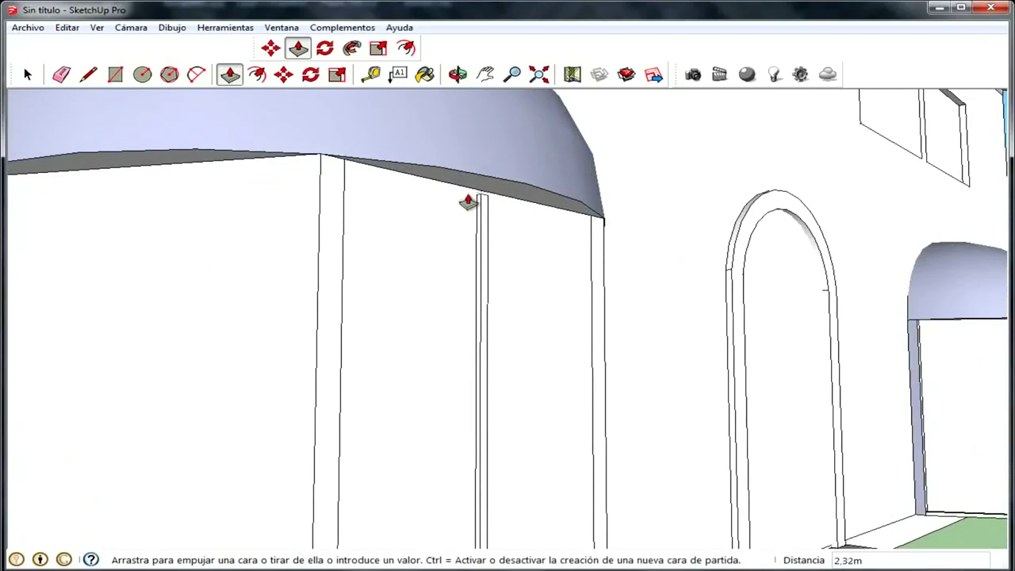
Orbit around the left domed kiosk to check the new muntin from the front
scroll(469, 198, down, 3)
middle_drag(546, 376, 574, 420)
scroll(404, 389, down, 2)
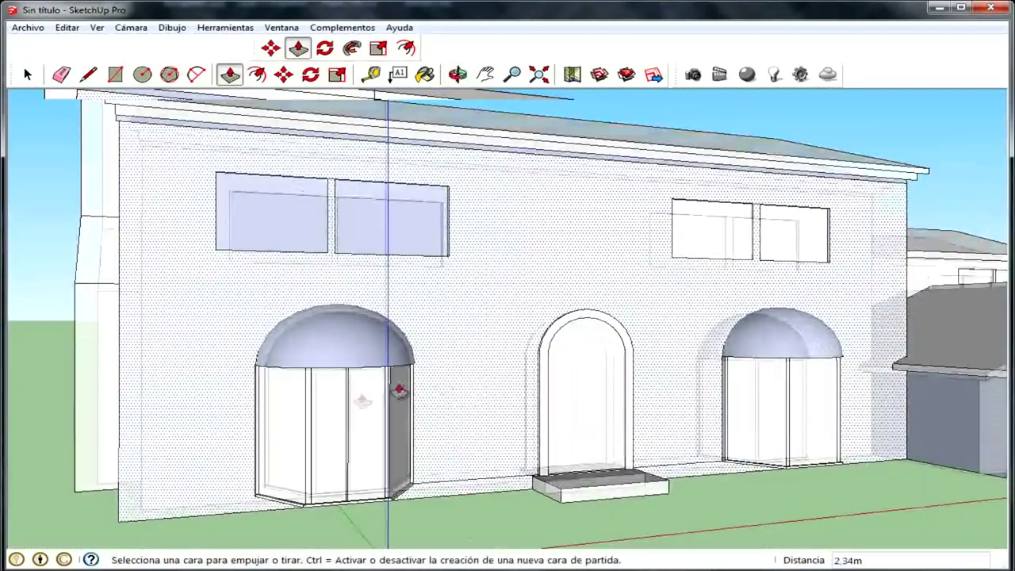
scroll(346, 401, down, 1)
scroll(346, 402, up, 3)
scroll(302, 420, up, 2)
mouse_move(312, 417)
middle_down()
mouse_move(299, 373)
mouse_move(150, 386)
mouse_move(269, 374)
middle_up()
scroll(462, 399, down, 2)
scroll(514, 403, down, 2)
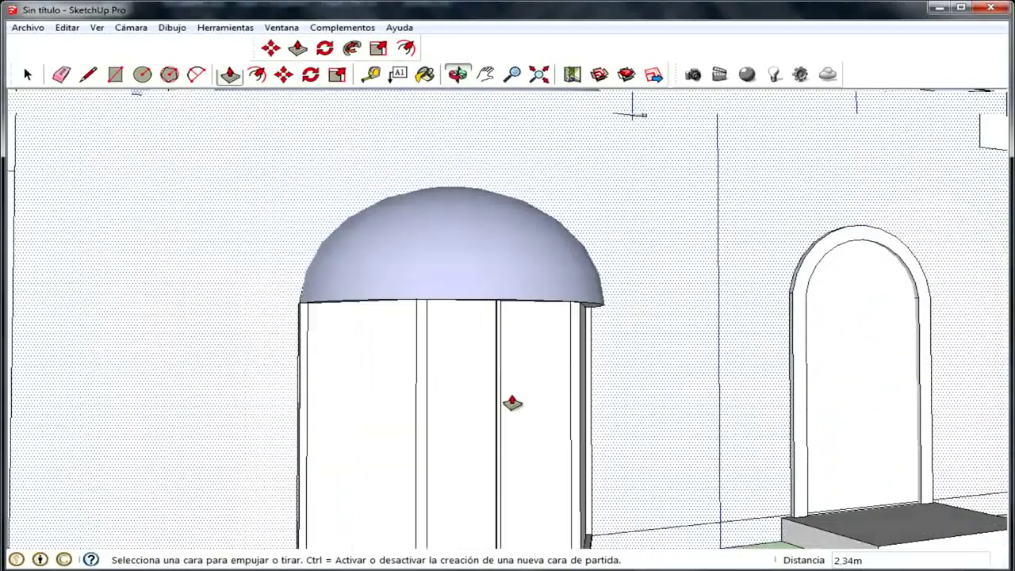
scroll(511, 429, down, 2)
scroll(468, 419, down, 1)
scroll(431, 410, up, 2)
scroll(389, 420, up, 1)
scroll(289, 376, up, 1)
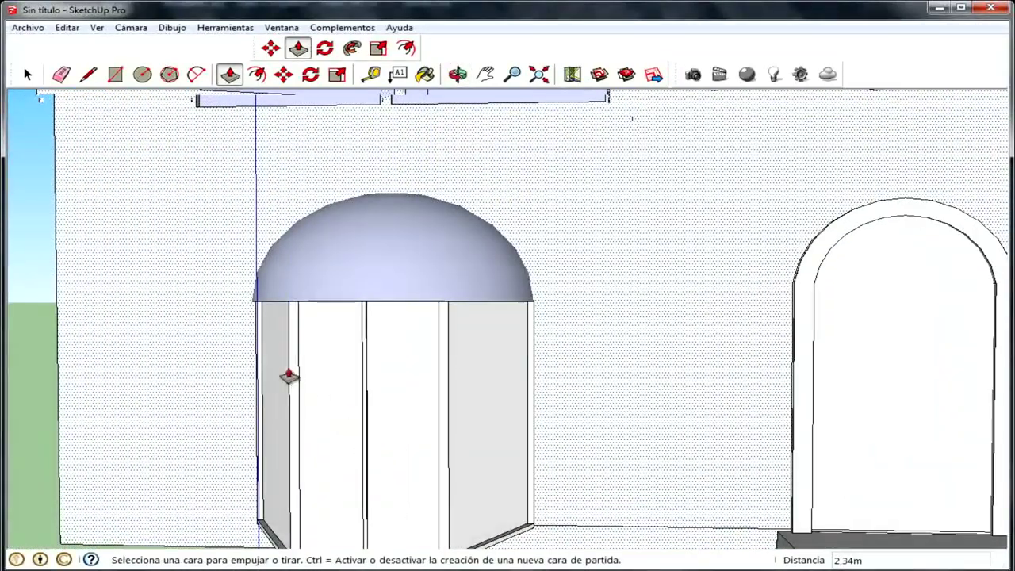
click(116, 81)
scroll(254, 310, down, 2)
scroll(285, 431, down, 3)
scroll(354, 502, up, 1)
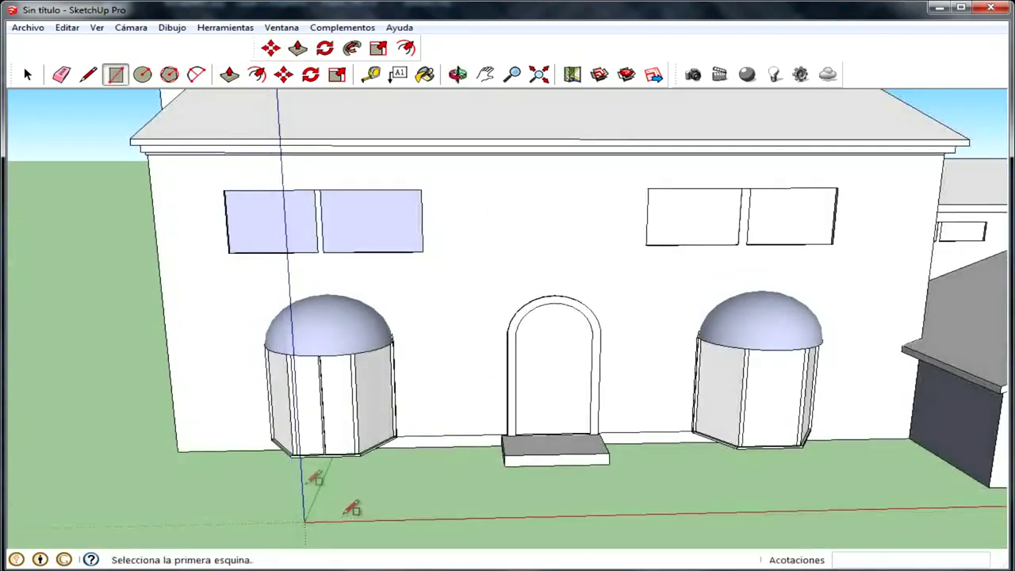
Draw a thin rectangle strip on the top face of the bay sill's right part
scroll(302, 467, up, 4)
middle_drag(301, 468, 356, 453)
scroll(369, 476, up, 2)
scroll(328, 412, up, 2)
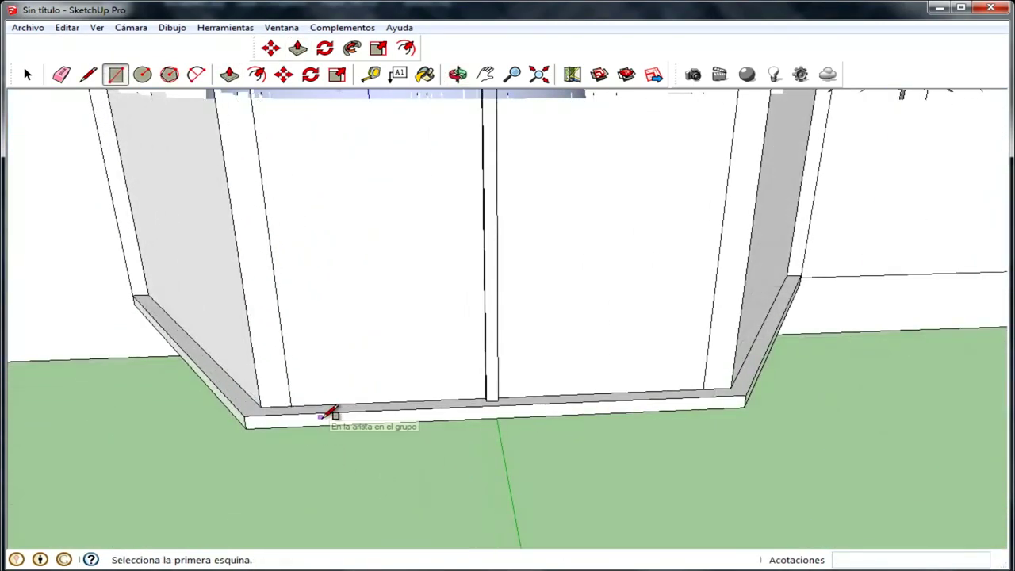
scroll(516, 404, up, 1)
scroll(476, 381, up, 1)
middle_drag(449, 356, 300, 453)
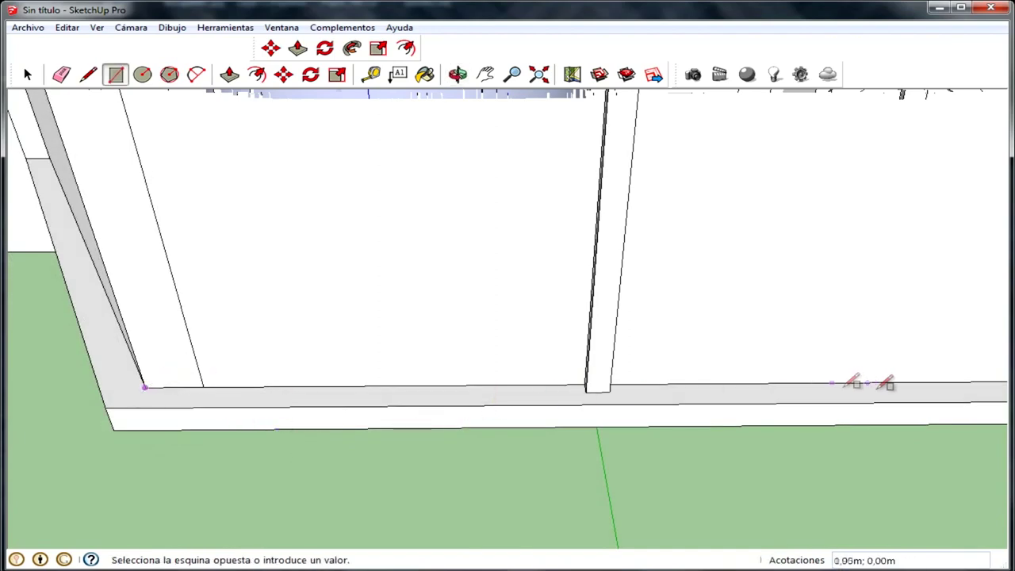
scroll(852, 382, down, 2)
mouse_move(831, 364)
middle_down()
mouse_move(797, 351)
mouse_move(788, 367)
middle_up()
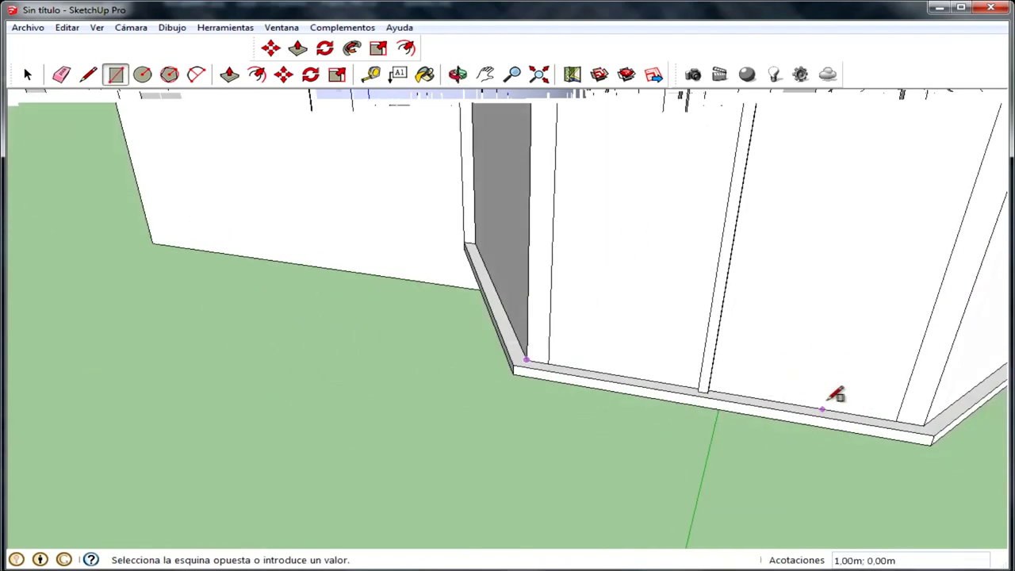
scroll(872, 401, up, 2)
scroll(935, 393, up, 1)
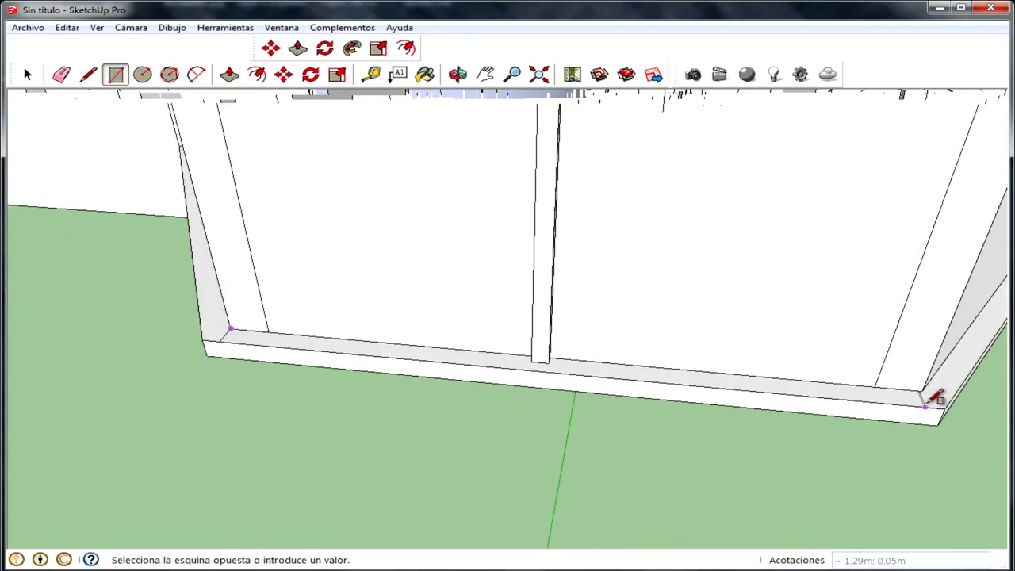
scroll(935, 394, up, 1)
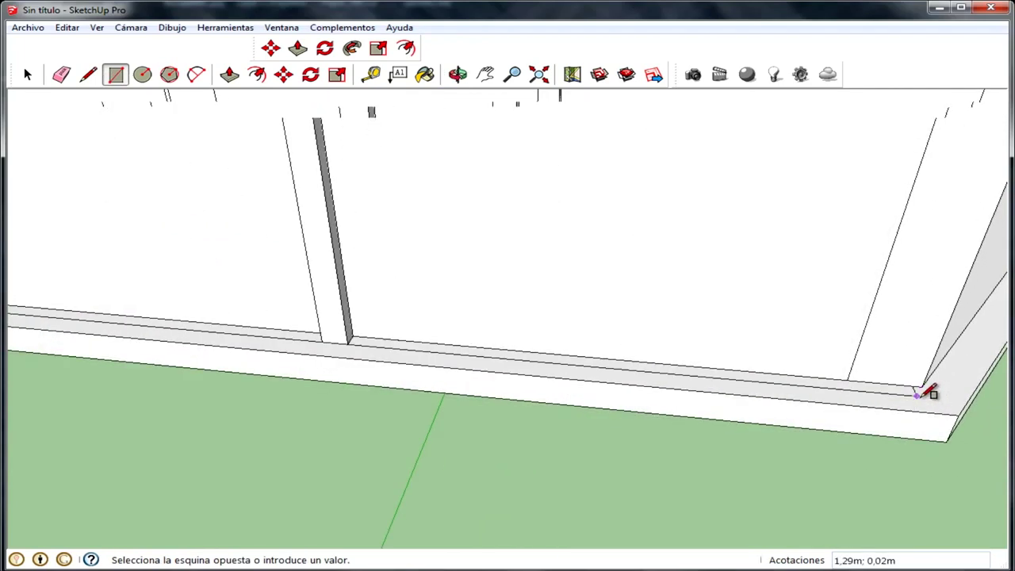
click(930, 392)
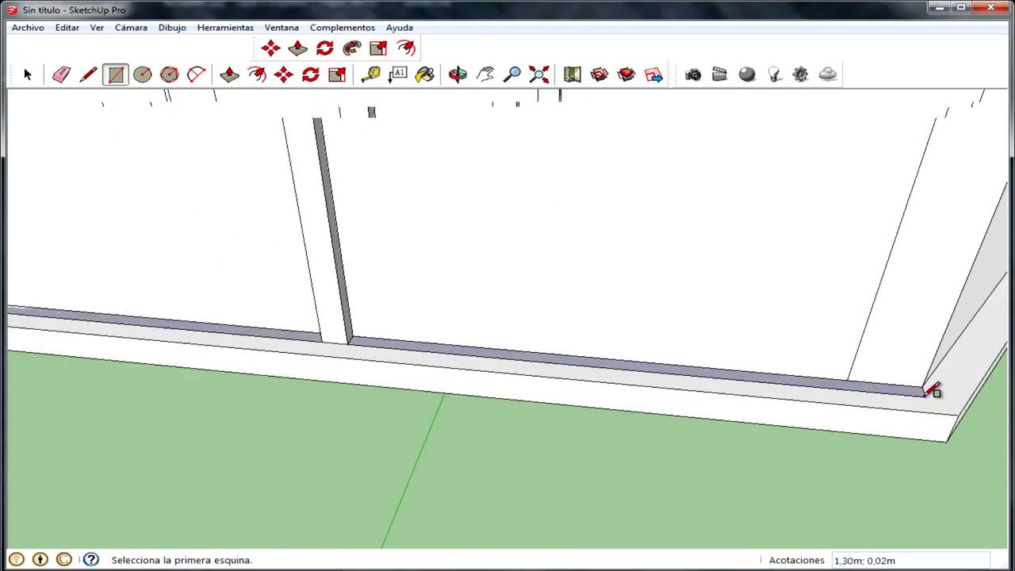
scroll(430, 208, down, 3)
scroll(399, 245, down, 2)
Push/Pull the right sill strip up about 0,02m to match the left ledge
mouse_move(399, 245)
middle_down()
mouse_move(431, 259)
mouse_move(333, 270)
middle_up()
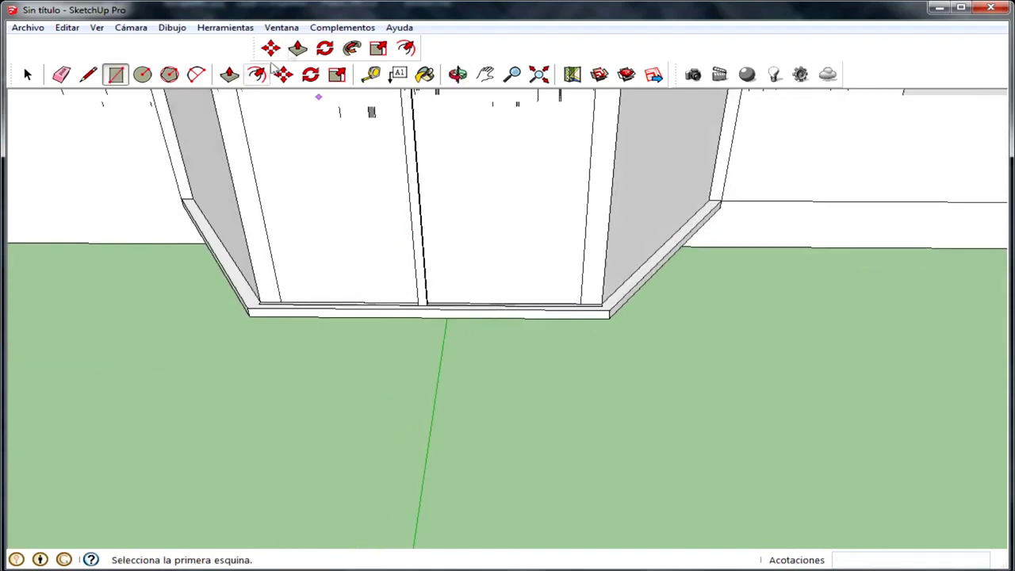
key(p)
scroll(317, 331, up, 2)
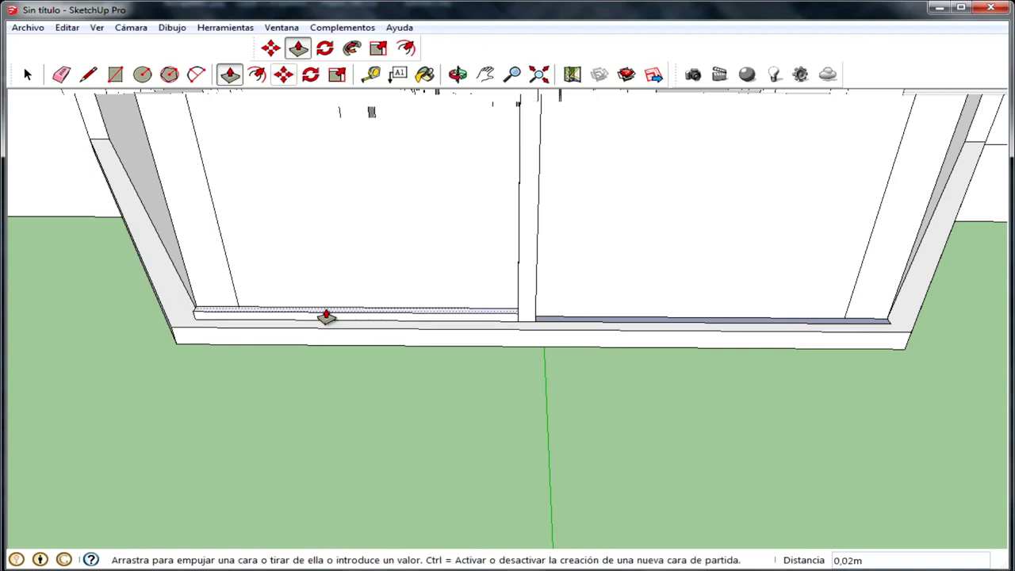
drag(541, 322, 514, 311)
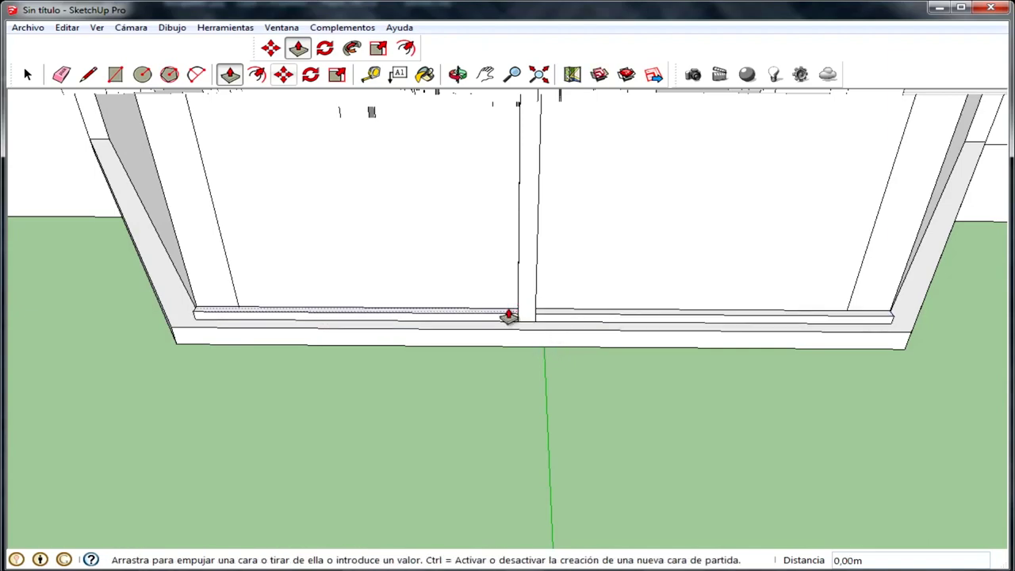
middle_drag(508, 316, 314, 283)
scroll(473, 300, down, 2)
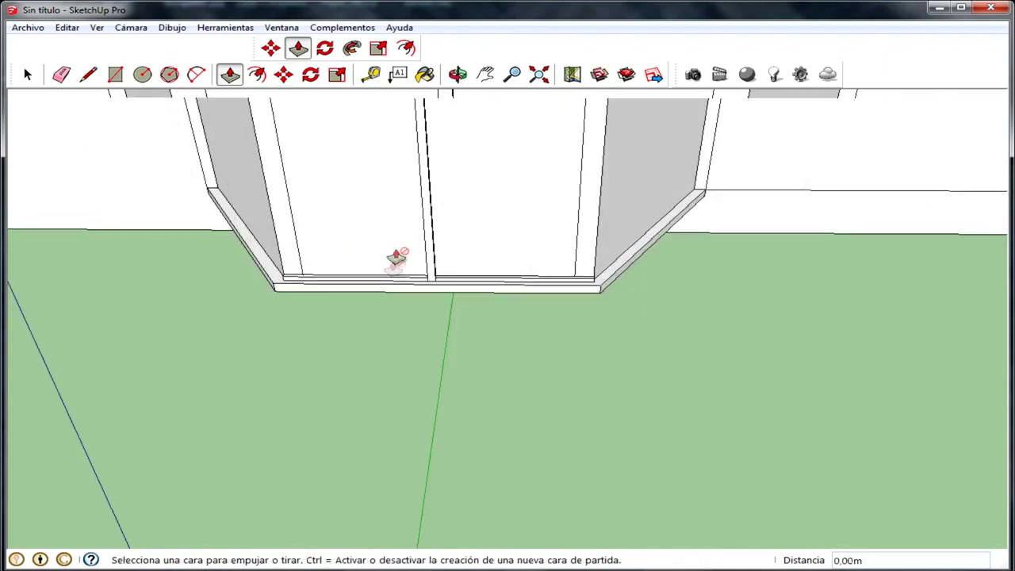
middle_drag(396, 255, 380, 290)
scroll(381, 290, down, 3)
middle_drag(481, 301, 403, 220)
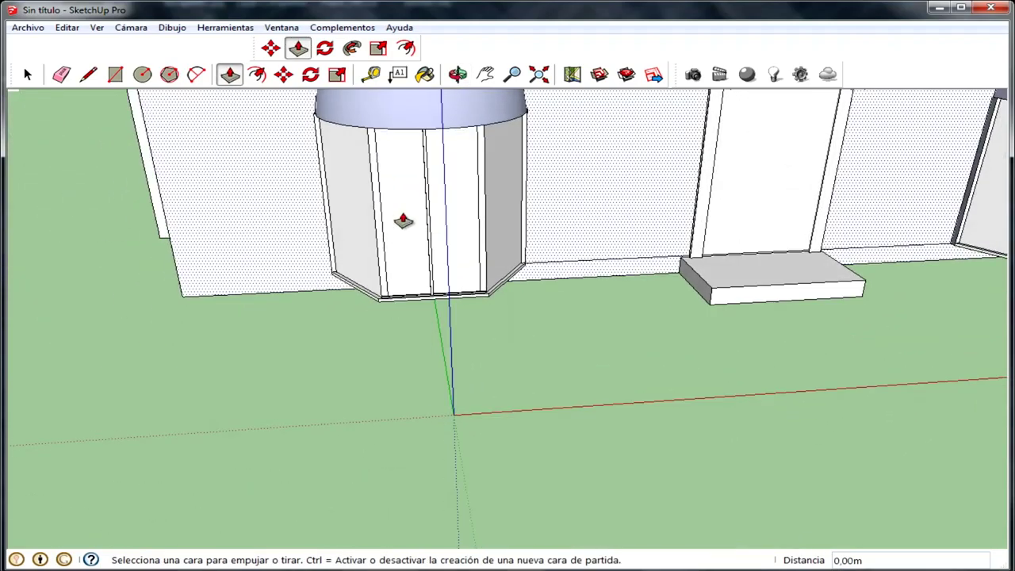
scroll(442, 218, down, 2)
scroll(579, 290, up, 4)
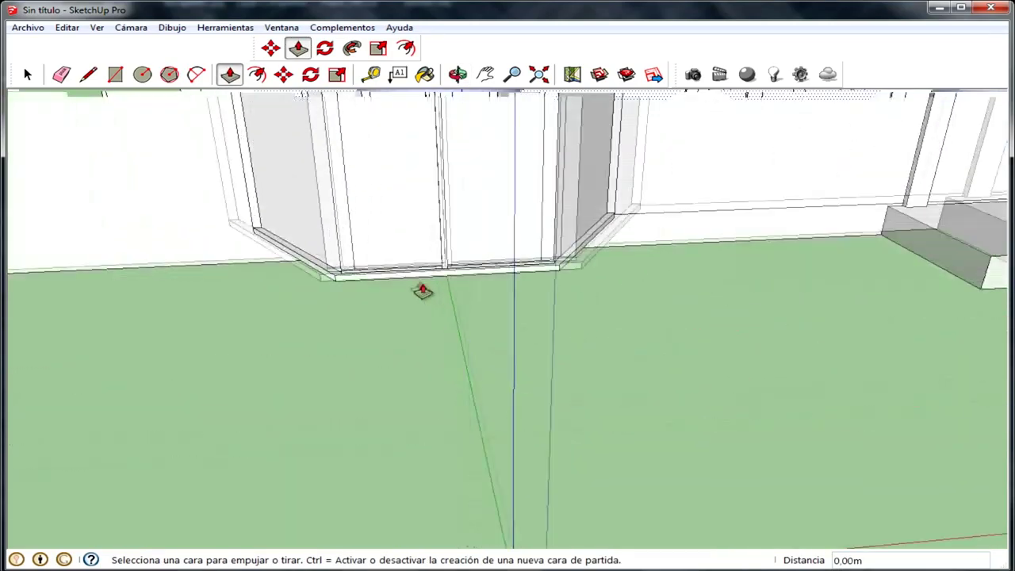
scroll(376, 208, down, 3)
Draw thin horizontal bar rectangles across the left bay's front door panes
key(r)
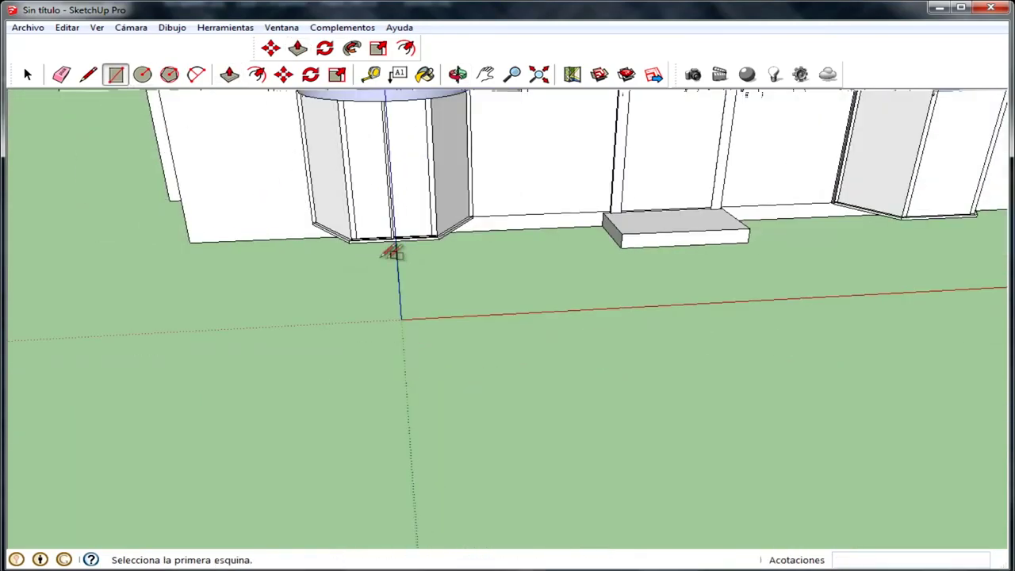
scroll(389, 238, up, 2)
scroll(383, 167, up, 3)
scroll(362, 242, up, 2)
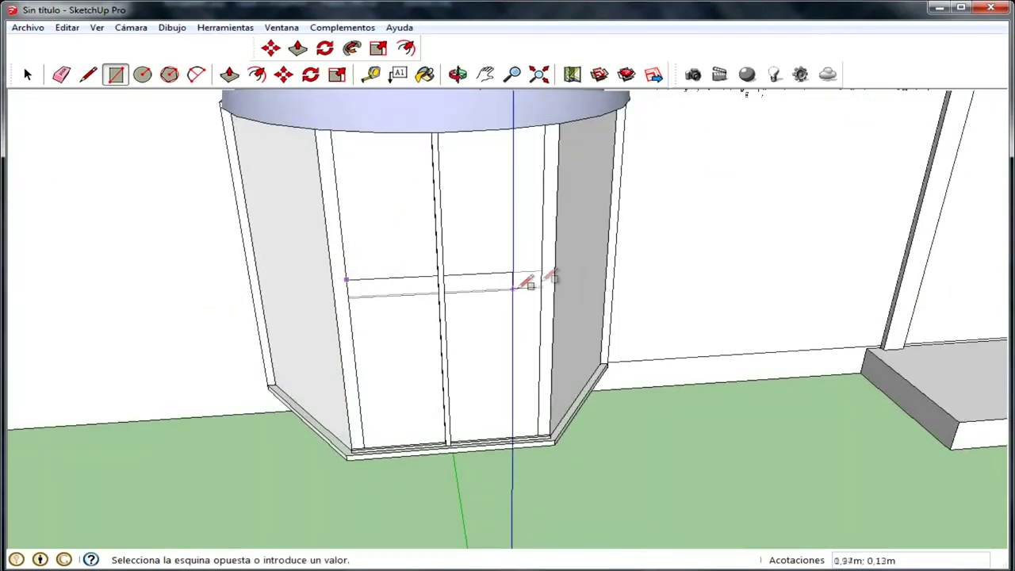
scroll(559, 269, up, 2)
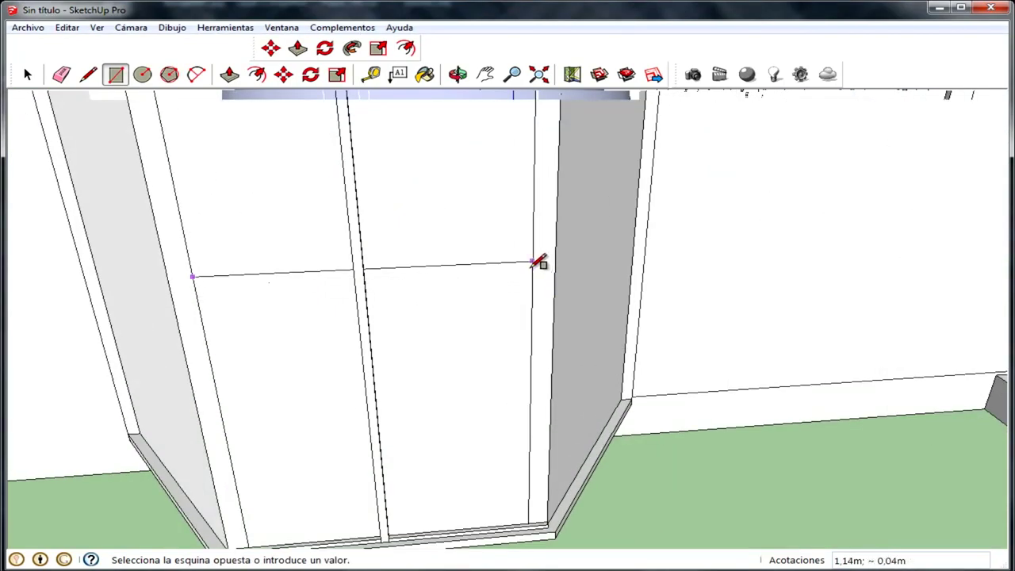
key(Escape)
scroll(414, 242, down, 3)
mouse_move(415, 243)
middle_down()
mouse_move(410, 220)
mouse_move(350, 170)
middle_up()
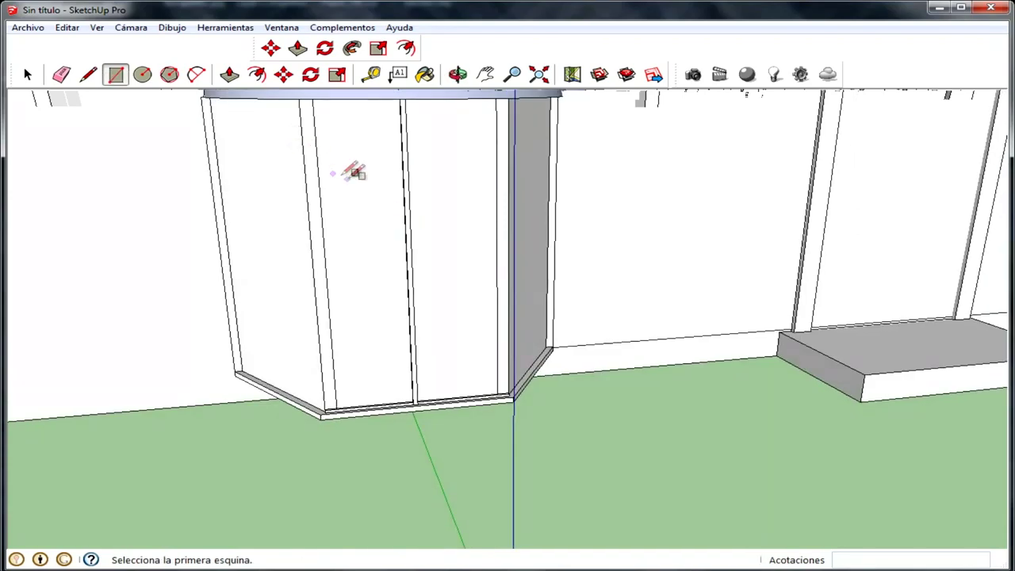
scroll(491, 194, up, 2)
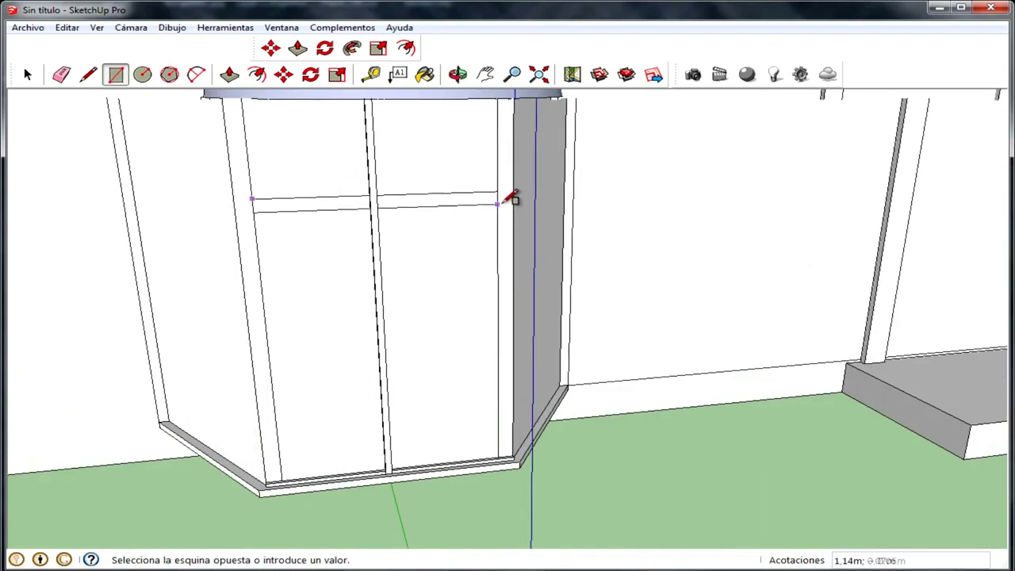
scroll(501, 193, up, 2)
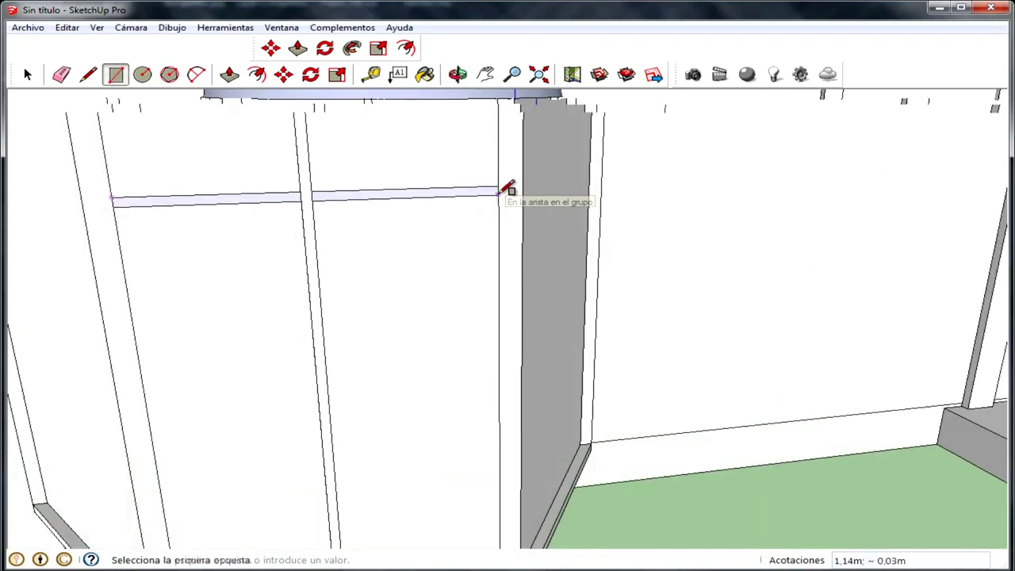
click(499, 193)
scroll(176, 386, down, 3)
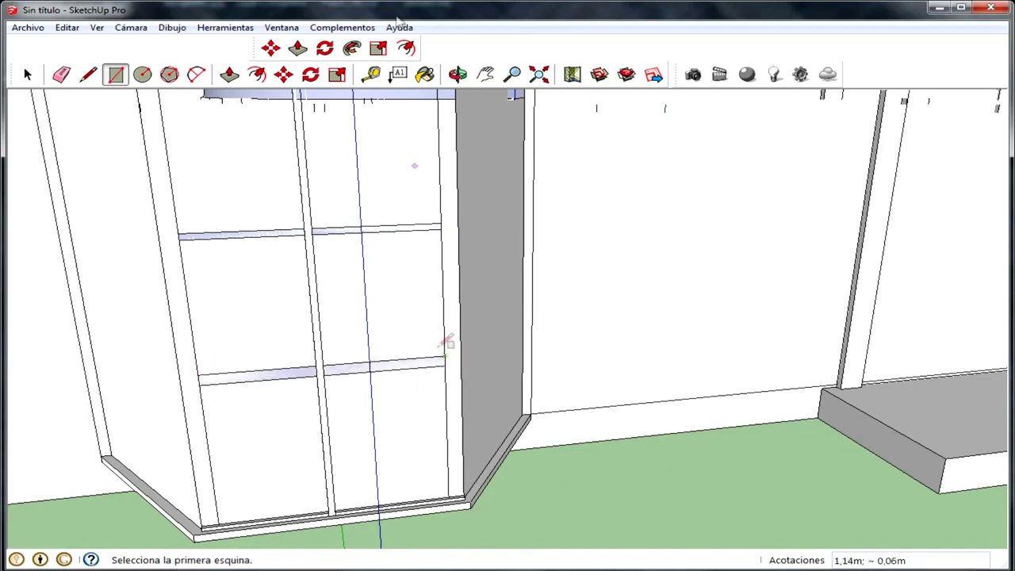
Push/Pull the bar faces out 0,02m from the doors, then view the whole building front
click(229, 74)
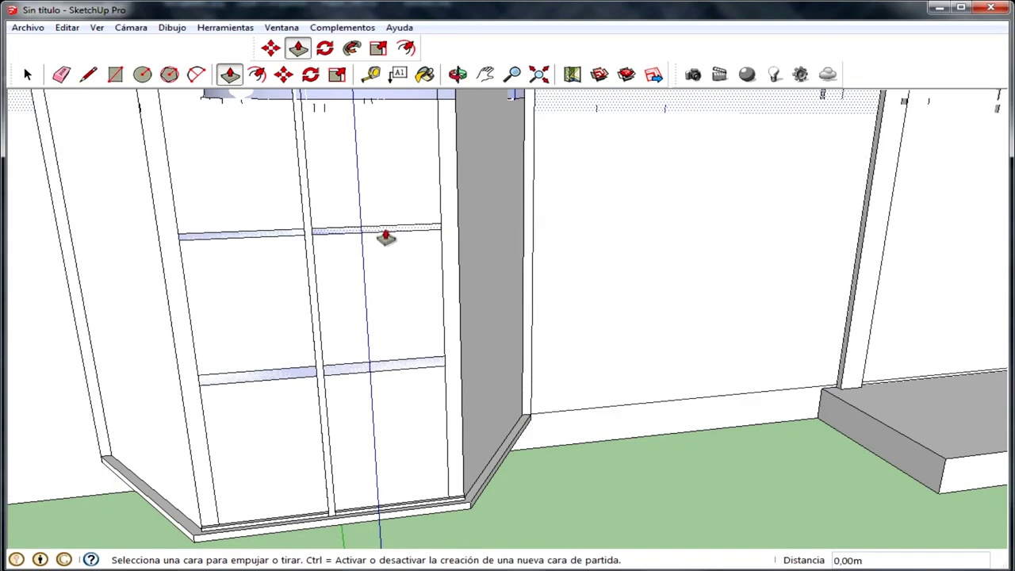
middle_drag(385, 237, 261, 290)
scroll(242, 238, up, 3)
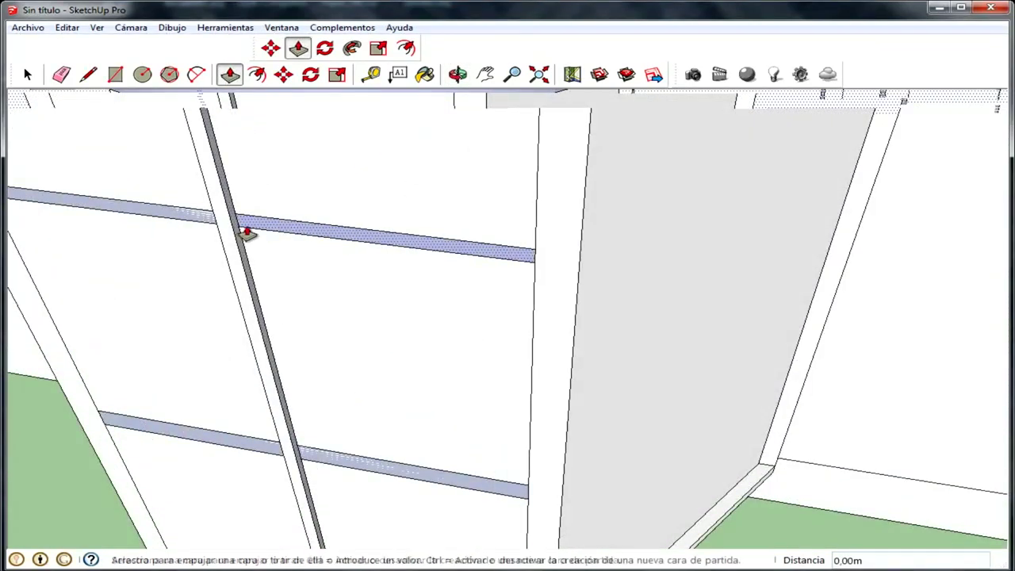
drag(247, 232, 229, 233)
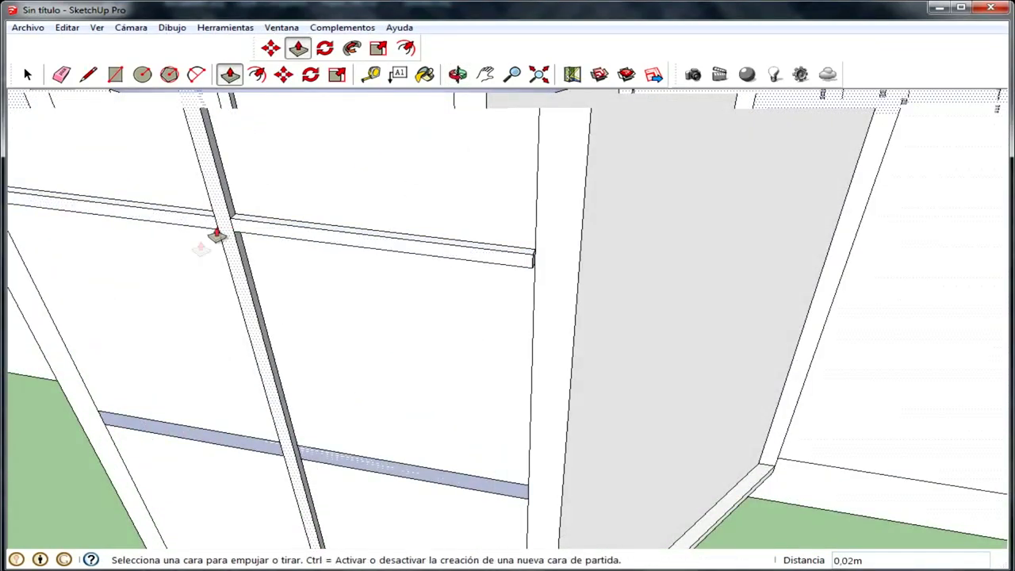
scroll(237, 293, down, 2)
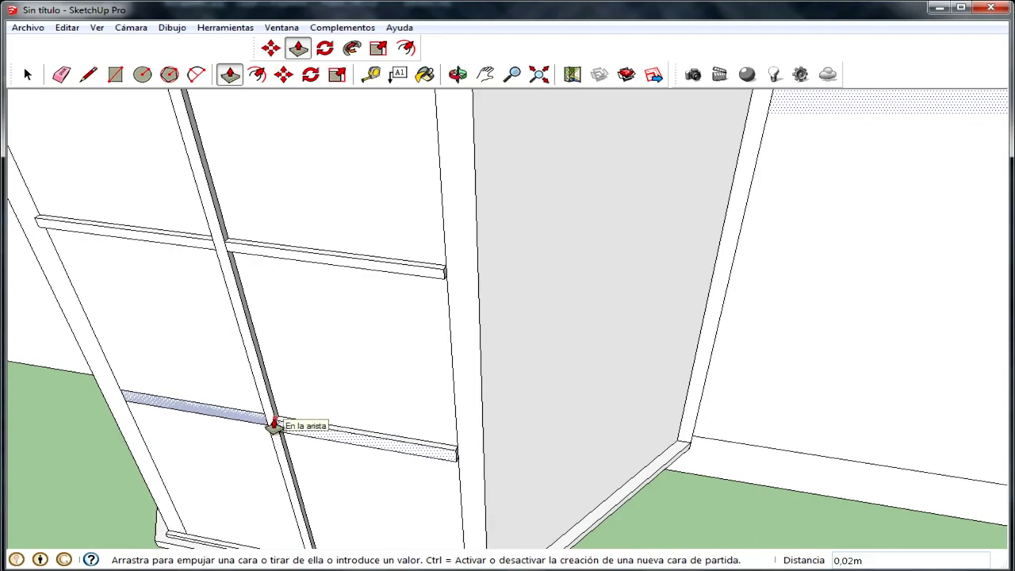
scroll(268, 431, down, 5)
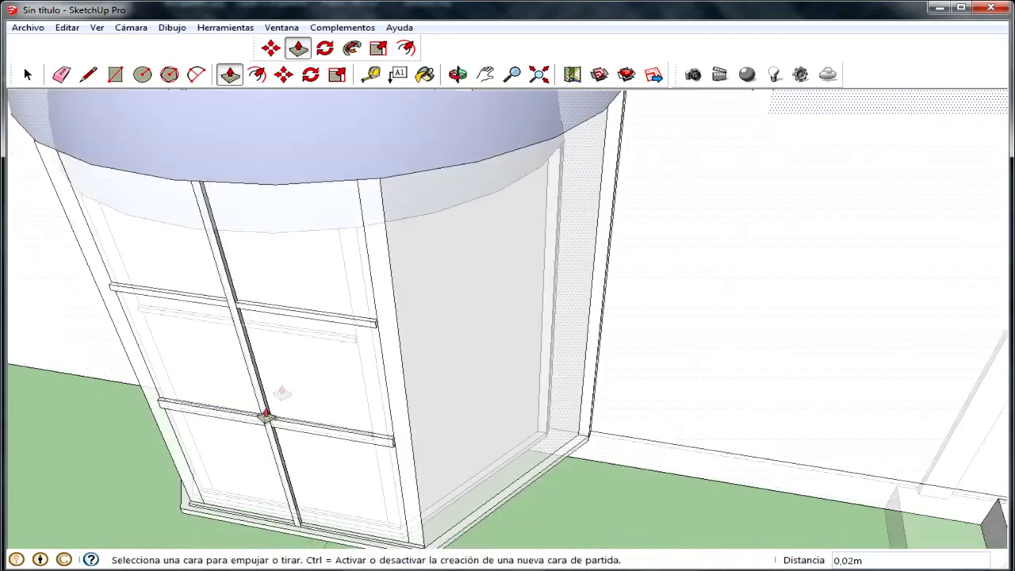
middle_drag(265, 414, 423, 290)
scroll(424, 290, down, 3)
middle_drag(447, 215, 494, 333)
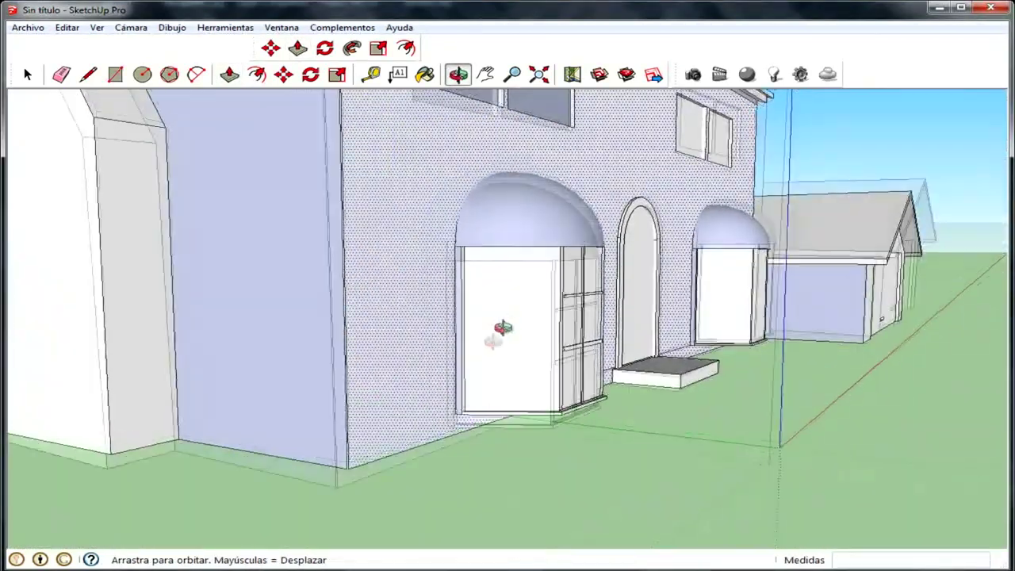
Orbit around the left domed bay to bring its side panel into view, with the Rectangle tool active
scroll(494, 333, up, 3)
scroll(481, 351, up, 3)
mouse_move(585, 325)
middle_down()
mouse_move(614, 322)
mouse_move(306, 310)
mouse_move(380, 333)
mouse_move(396, 476)
mouse_move(527, 408)
mouse_move(426, 494)
middle_up()
key(p)
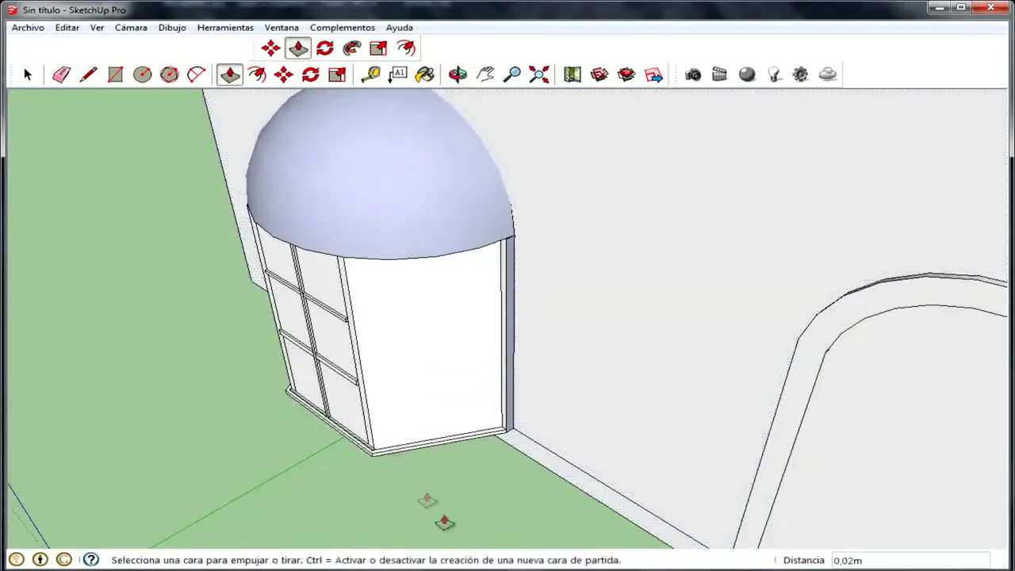
scroll(389, 449, up, 3)
scroll(381, 347, up, 2)
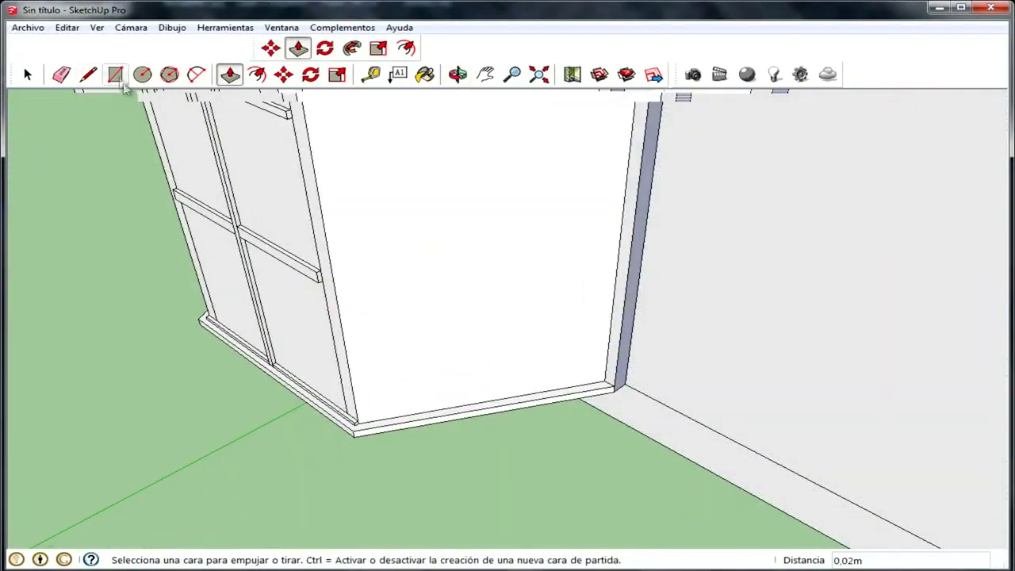
click(118, 78)
scroll(363, 351, up, 2)
scroll(339, 294, up, 2)
mouse_move(339, 295)
middle_down()
mouse_move(510, 381)
mouse_move(418, 512)
mouse_move(484, 437)
mouse_move(455, 351)
mouse_move(350, 409)
mouse_move(437, 385)
mouse_move(593, 283)
middle_up()
scroll(453, 381, down, 2)
scroll(437, 380, down, 2)
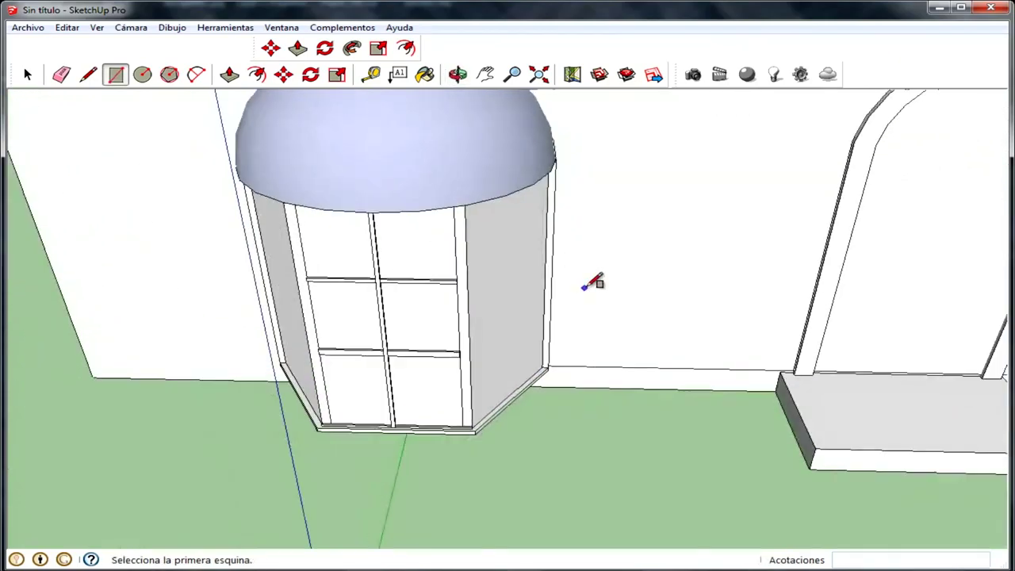
mouse_move(430, 367)
middle_down()
mouse_move(462, 465)
mouse_move(693, 410)
mouse_move(790, 369)
mouse_move(750, 423)
middle_up()
Outline thin horizontal strips across the side pane, lined up with the front muntins
scroll(544, 415, down, 3)
scroll(351, 358, up, 3)
mouse_move(351, 357)
middle_down()
mouse_move(582, 283)
mouse_move(608, 335)
middle_up()
scroll(602, 345, up, 2)
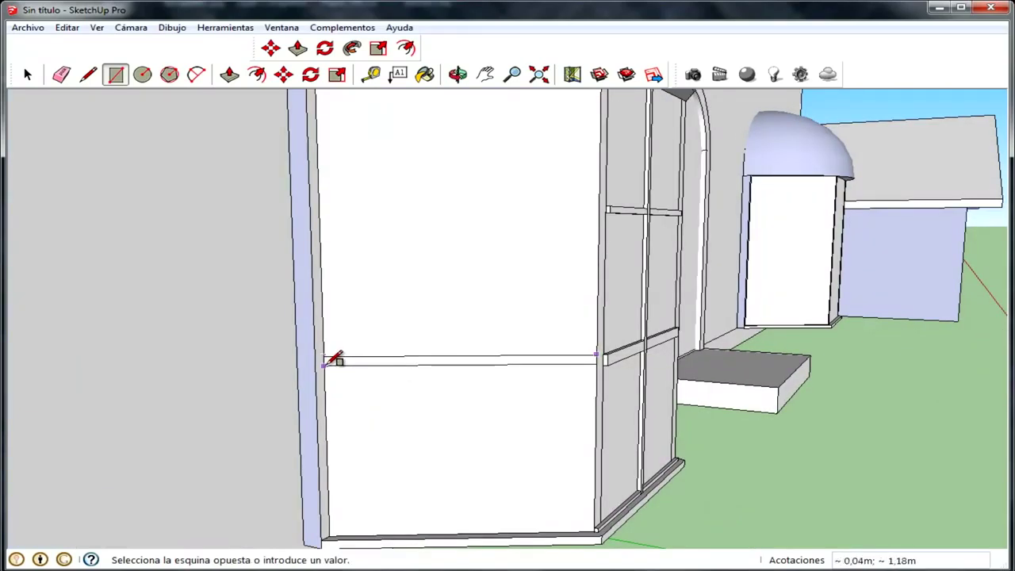
scroll(386, 341, down, 3)
scroll(494, 283, up, 3)
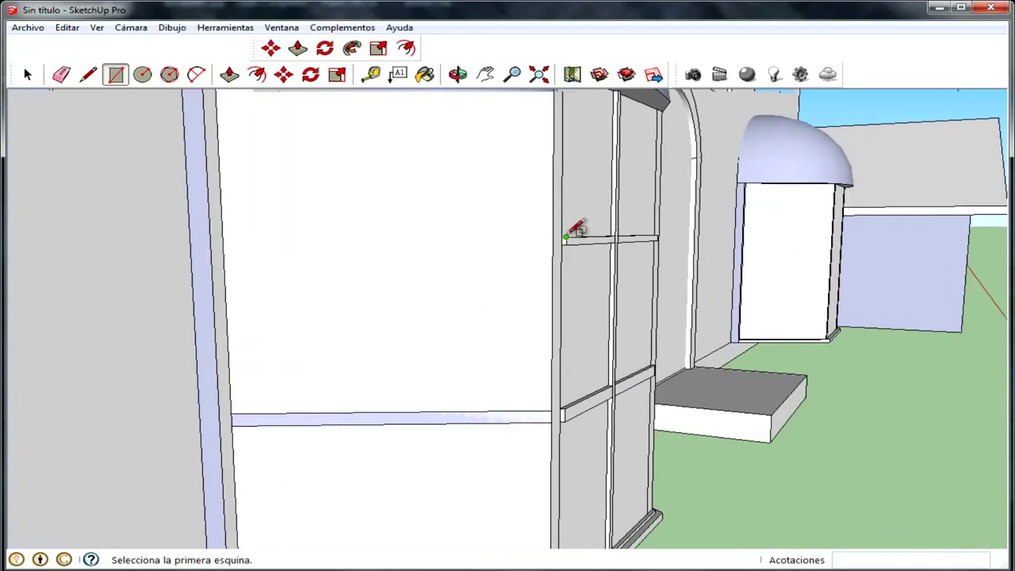
click(232, 243)
scroll(631, 317, down, 3)
mouse_move(630, 317)
middle_down()
mouse_move(256, 362)
mouse_move(90, 294)
middle_up()
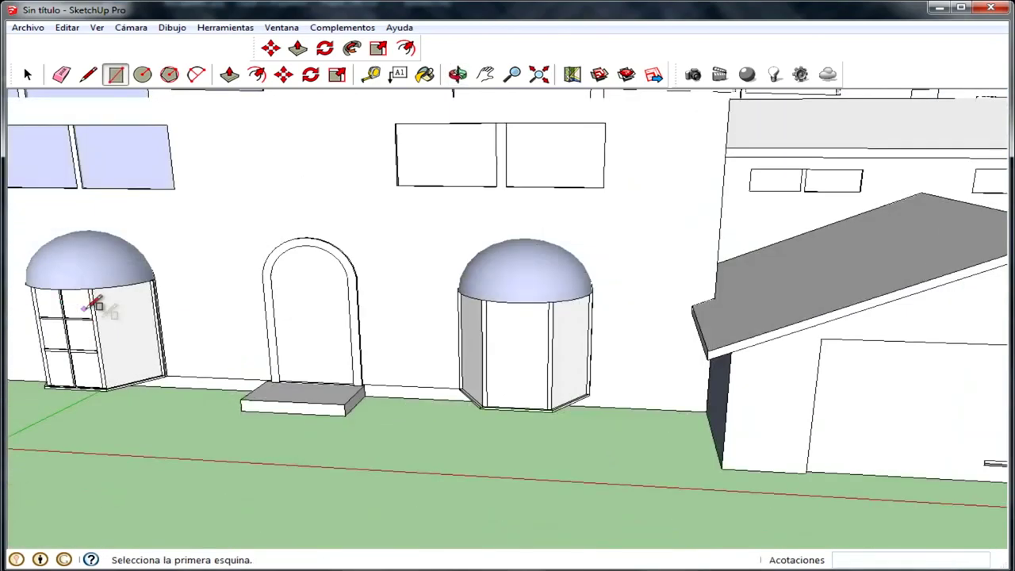
scroll(108, 306, up, 3)
scroll(108, 307, up, 2)
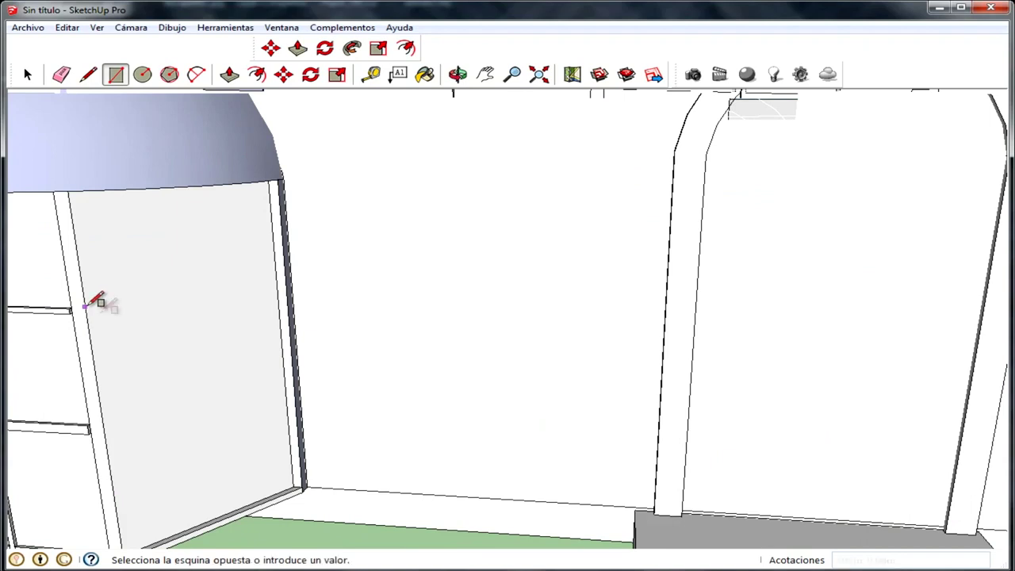
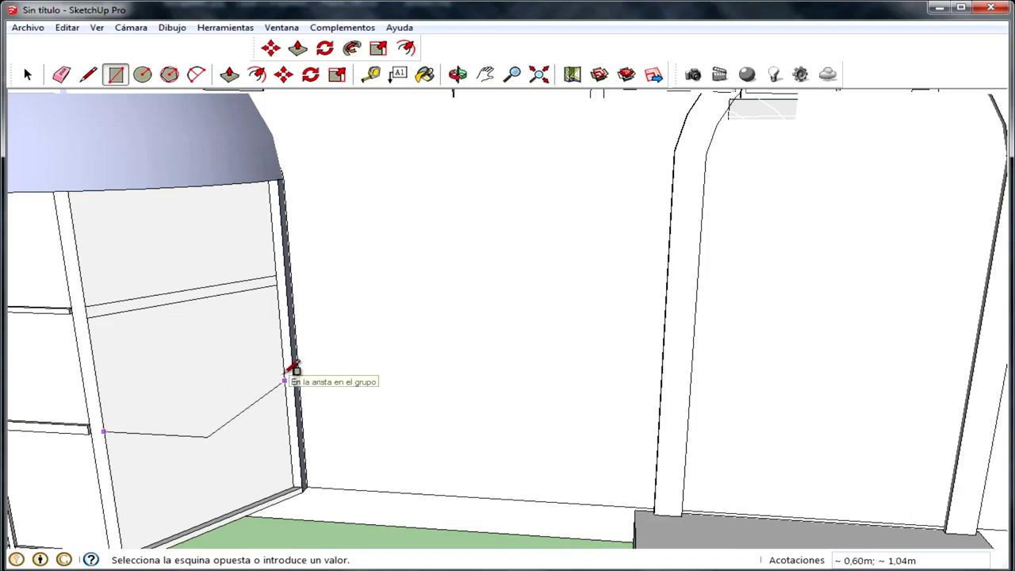
Push the upper and lower rail faces of the left bay window back slightly
scroll(286, 379, up, 3)
scroll(297, 367, down, 5)
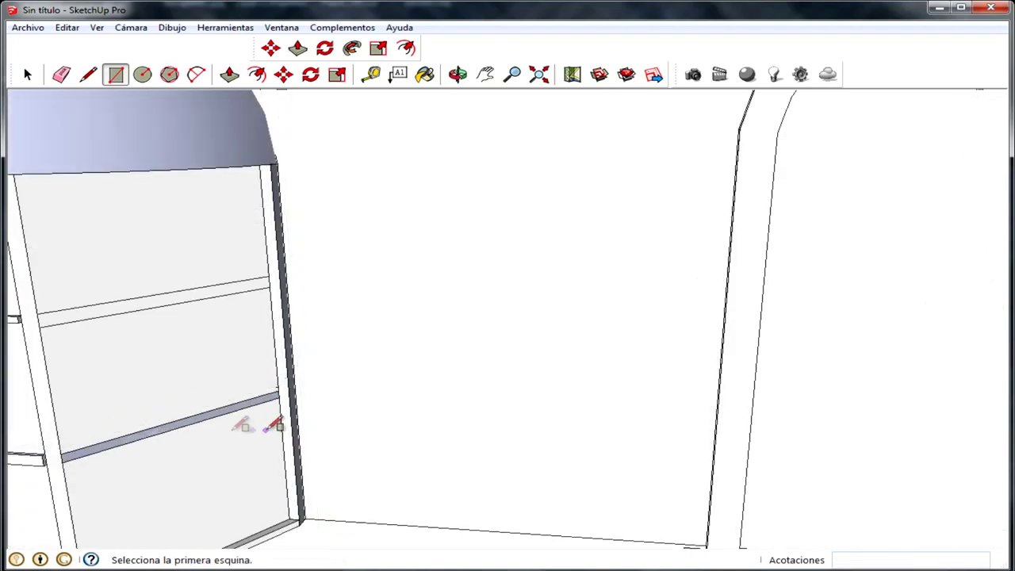
scroll(249, 419, down, 3)
scroll(199, 402, down, 2)
mouse_move(372, 341)
middle_down()
mouse_move(257, 382)
mouse_move(281, 352)
middle_up()
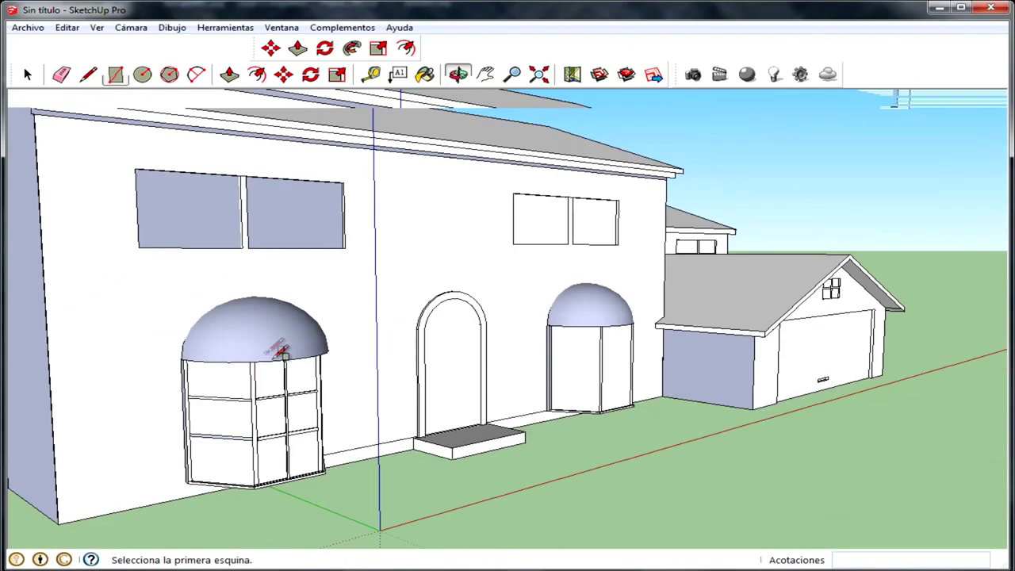
scroll(131, 485, up, 2)
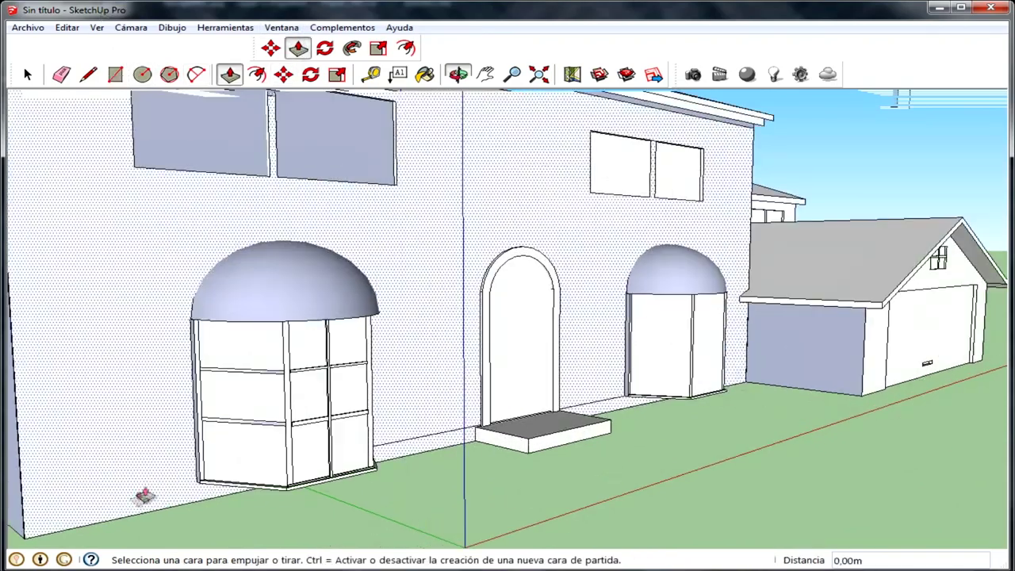
scroll(335, 333, up, 3)
scroll(195, 356, up, 2)
scroll(194, 335, up, 2)
click(194, 335)
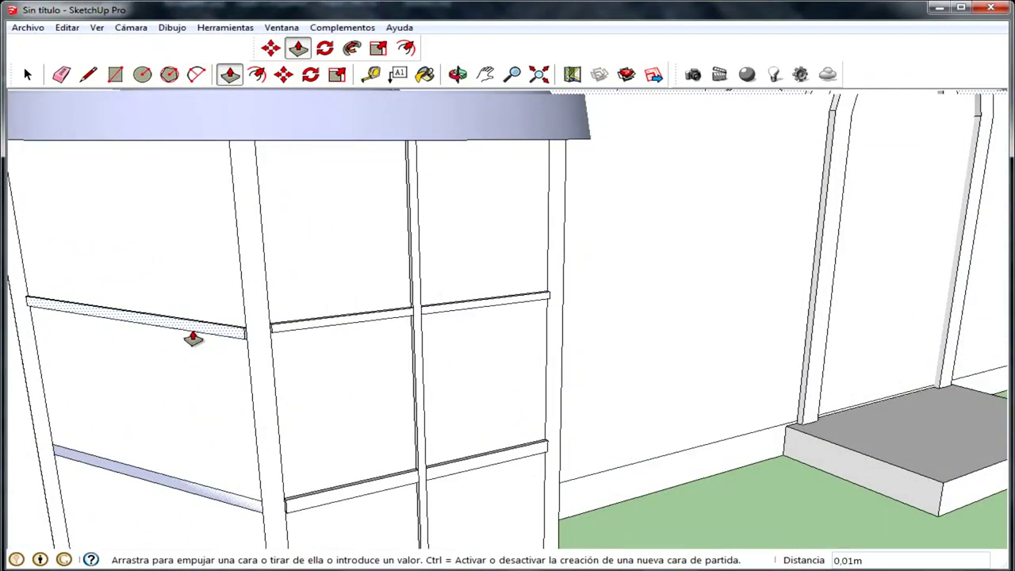
click(193, 340)
click(240, 509)
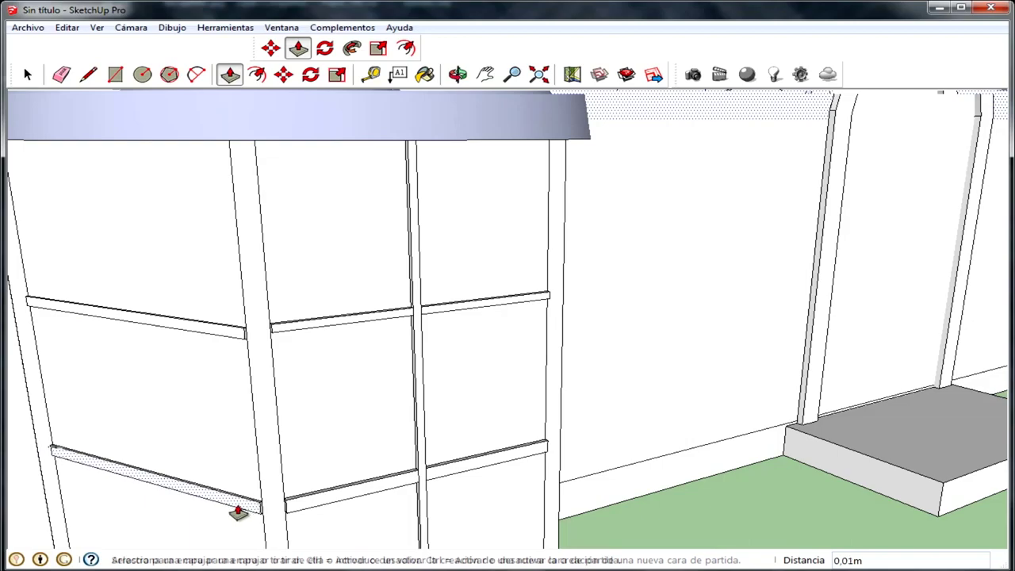
click(238, 512)
Recess the remaining upper, front and left rails by about 0,03 m
scroll(539, 431, down, 3)
mouse_move(539, 431)
middle_down()
mouse_move(397, 370)
mouse_move(227, 414)
middle_up()
scroll(427, 453, up, 3)
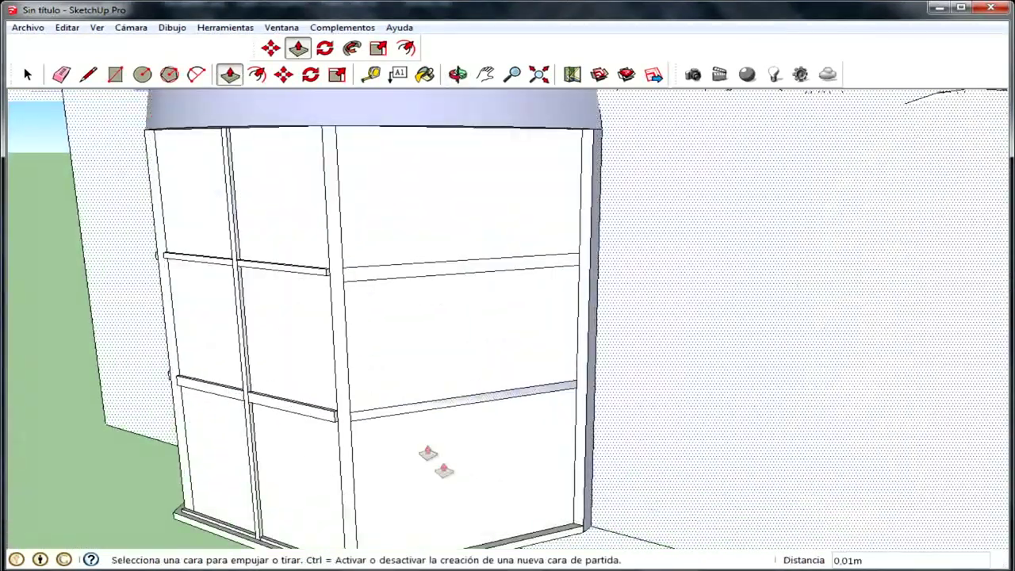
scroll(427, 453, up, 2)
click(330, 394)
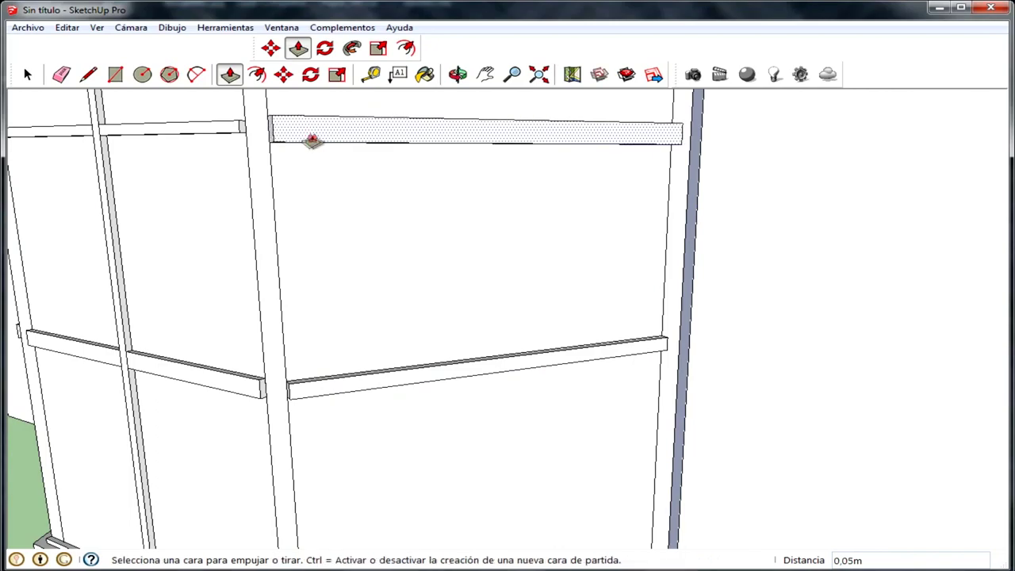
scroll(314, 141, up, 2)
mouse_move(265, 140)
middle_down()
mouse_move(242, 147)
mouse_move(264, 117)
middle_up()
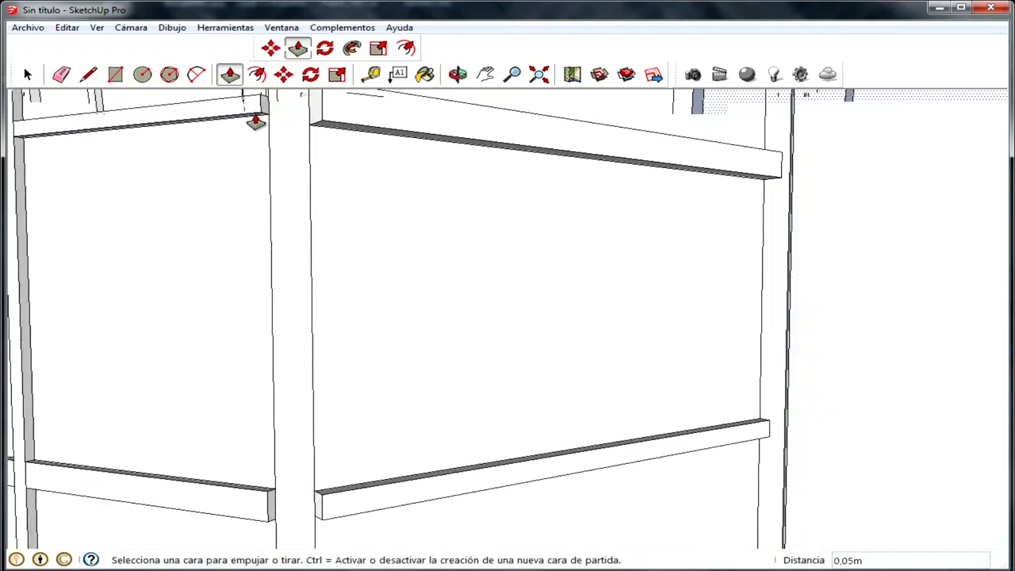
click(325, 133)
mouse_move(323, 125)
middle_down()
mouse_move(342, 248)
mouse_move(297, 198)
middle_up()
click(306, 207)
click(308, 221)
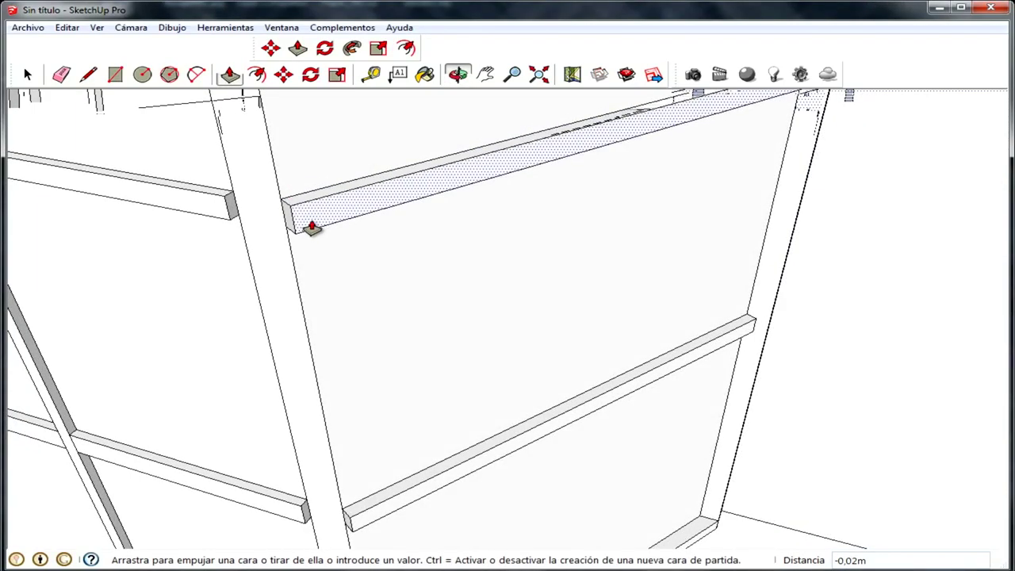
click(310, 226)
click(174, 205)
mouse_move(174, 204)
middle_down()
mouse_move(233, 328)
mouse_move(222, 441)
mouse_move(320, 410)
mouse_move(292, 447)
mouse_move(317, 399)
middle_up()
scroll(317, 399, up, 3)
click(295, 417)
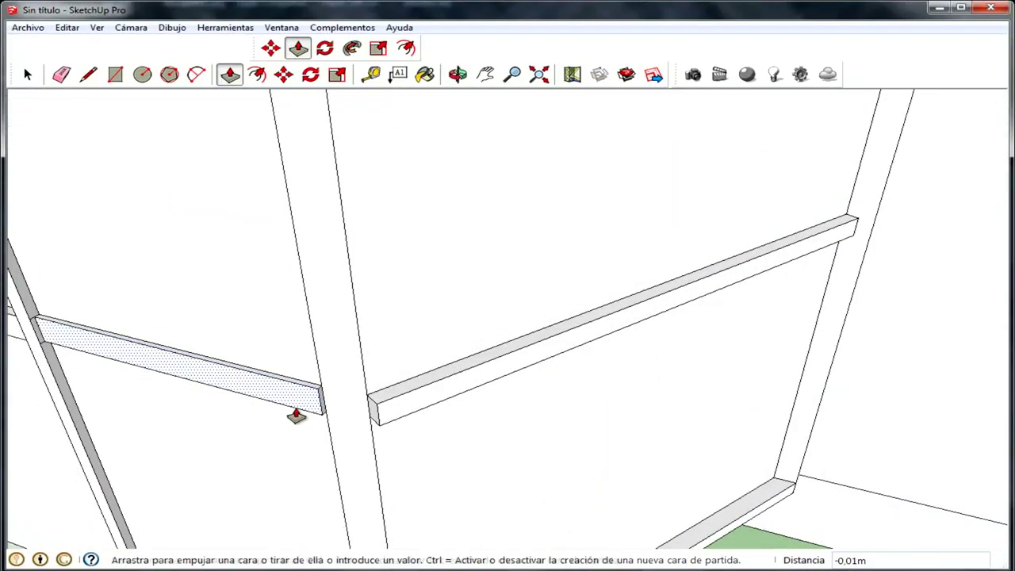
click(390, 410)
Finish the last rail push and view the house from above
scroll(328, 421, down, 2)
scroll(310, 404, down, 5)
mouse_move(310, 404)
middle_down()
mouse_move(609, 302)
mouse_move(274, 433)
middle_up()
scroll(274, 444, up, 3)
scroll(289, 456, up, 2)
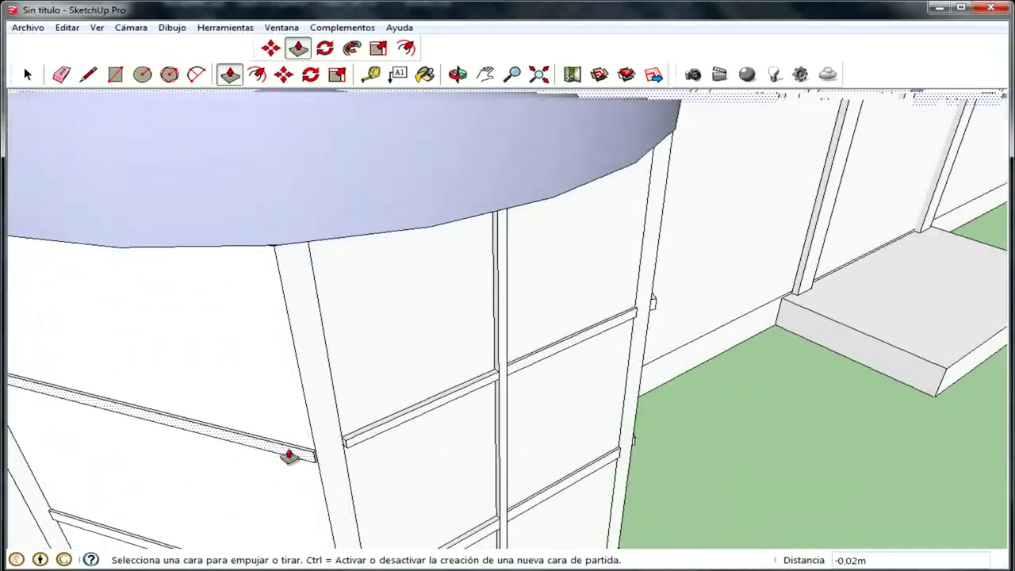
scroll(295, 452, down, 3)
scroll(294, 508, down, 3)
scroll(310, 523, up, 2)
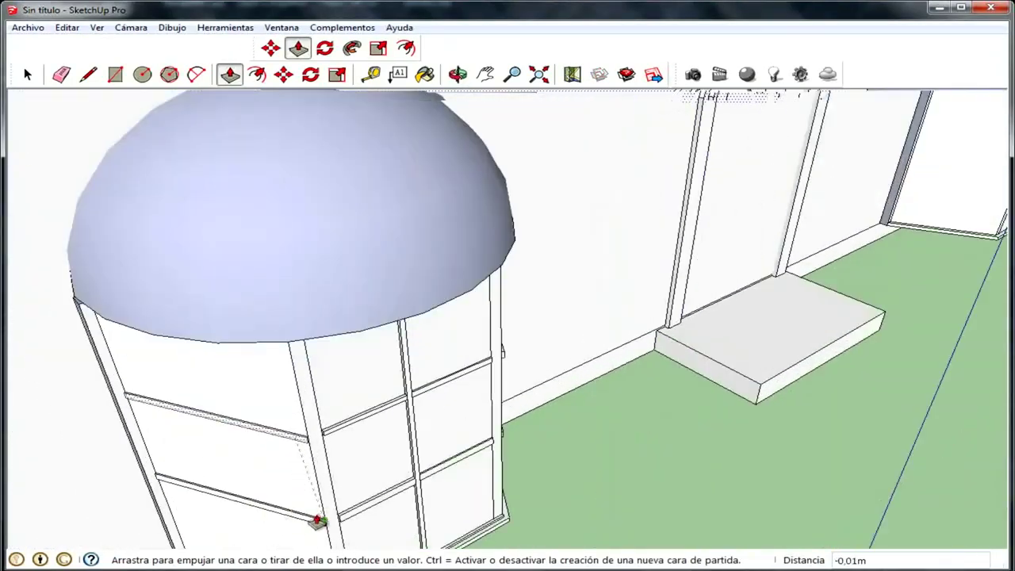
click(298, 530)
scroll(396, 444, down, 3)
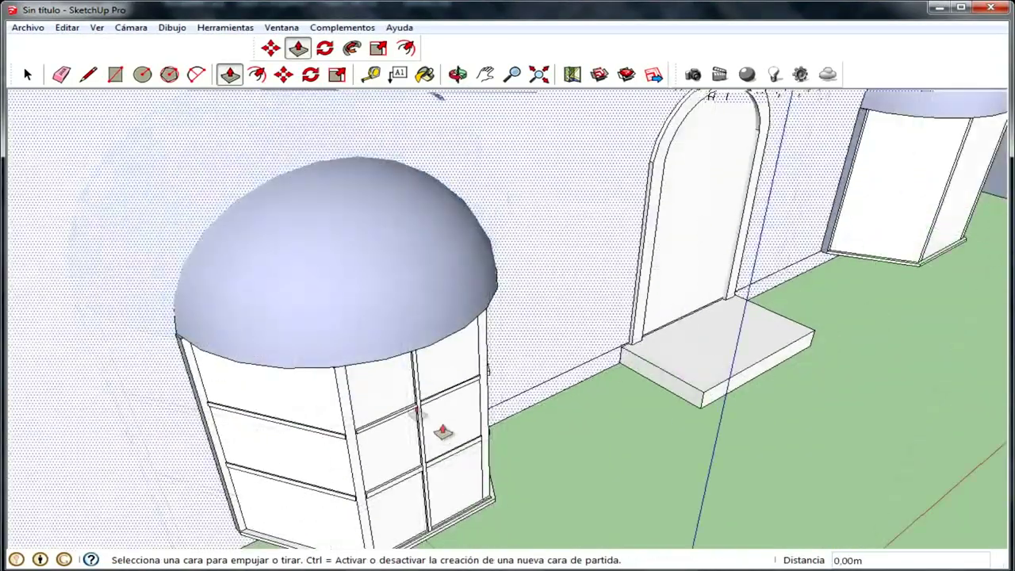
scroll(381, 349, down, 3)
scroll(396, 341, down, 3)
mouse_move(460, 399)
middle_down()
mouse_move(332, 486)
mouse_move(397, 135)
mouse_move(758, 240)
middle_up()
scroll(333, 485, down, 5)
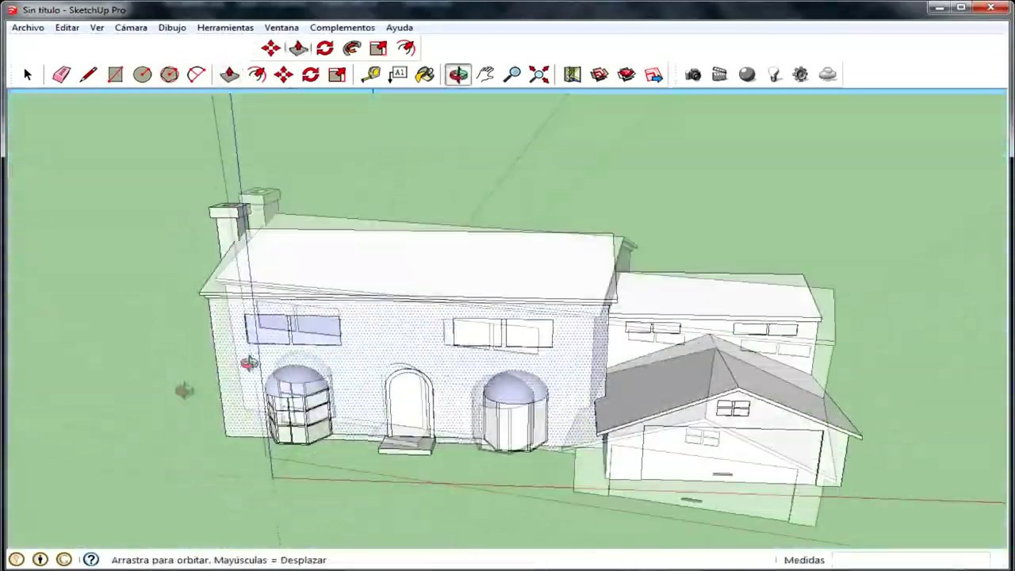
key(p)
scroll(220, 389, up, 5)
scroll(309, 428, up, 3)
scroll(309, 428, up, 3)
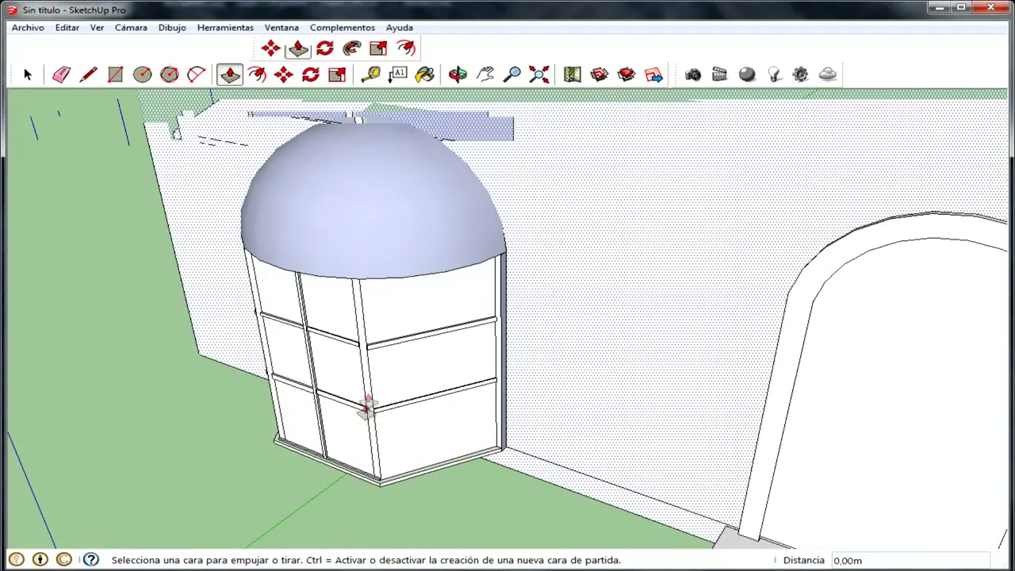
click(28, 74)
Make the left domed bay window, including dome, mullions and crossbars, one group via Crear grupo
click(474, 264)
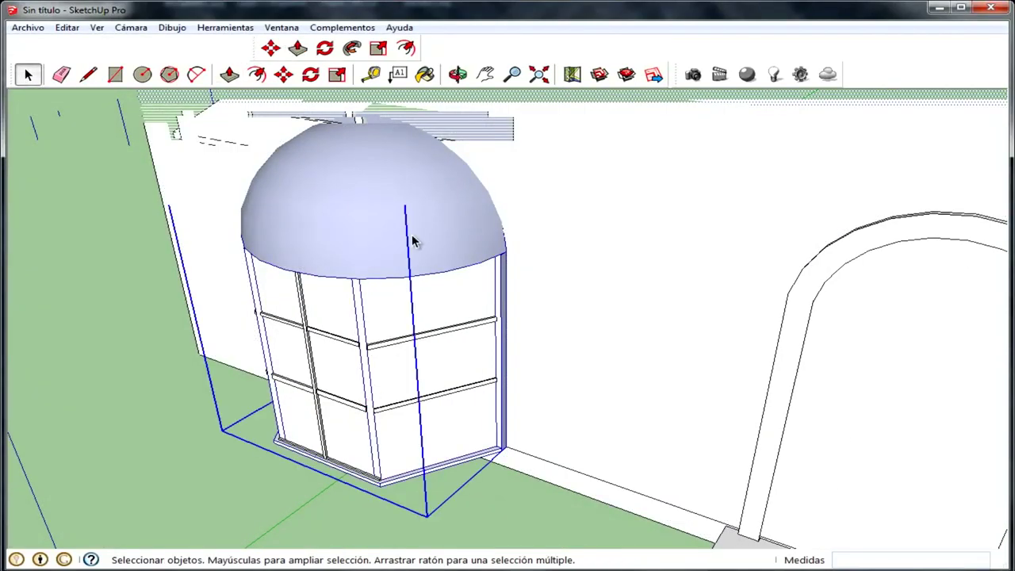
mouse_move(464, 512)
middle_down()
mouse_move(465, 478)
mouse_move(290, 510)
mouse_move(153, 410)
mouse_move(416, 422)
mouse_move(402, 425)
middle_up()
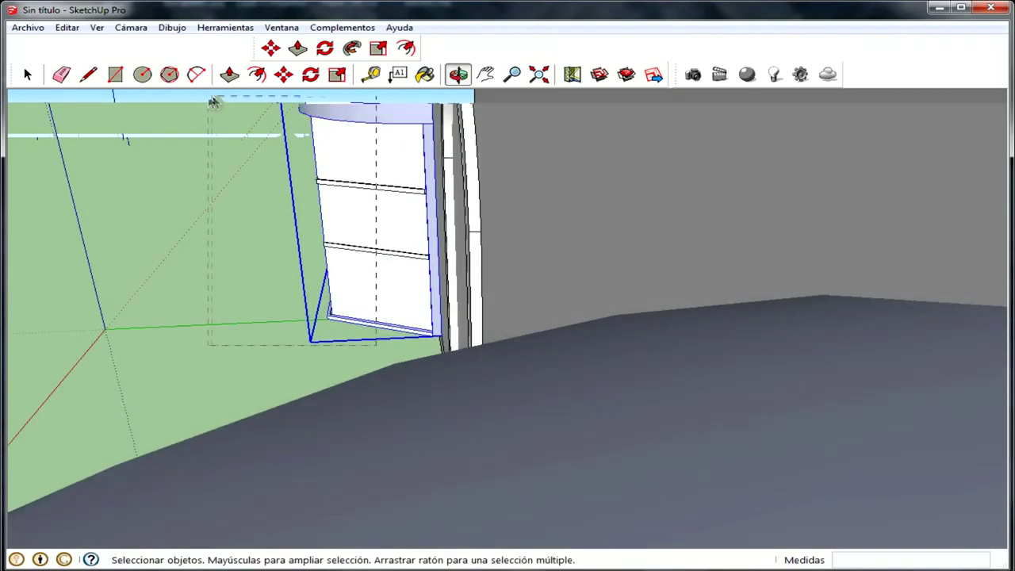
mouse_move(235, 242)
middle_down()
mouse_move(679, 261)
mouse_move(227, 310)
mouse_move(352, 338)
mouse_move(654, 287)
middle_up()
middle_drag(623, 353, 611, 369)
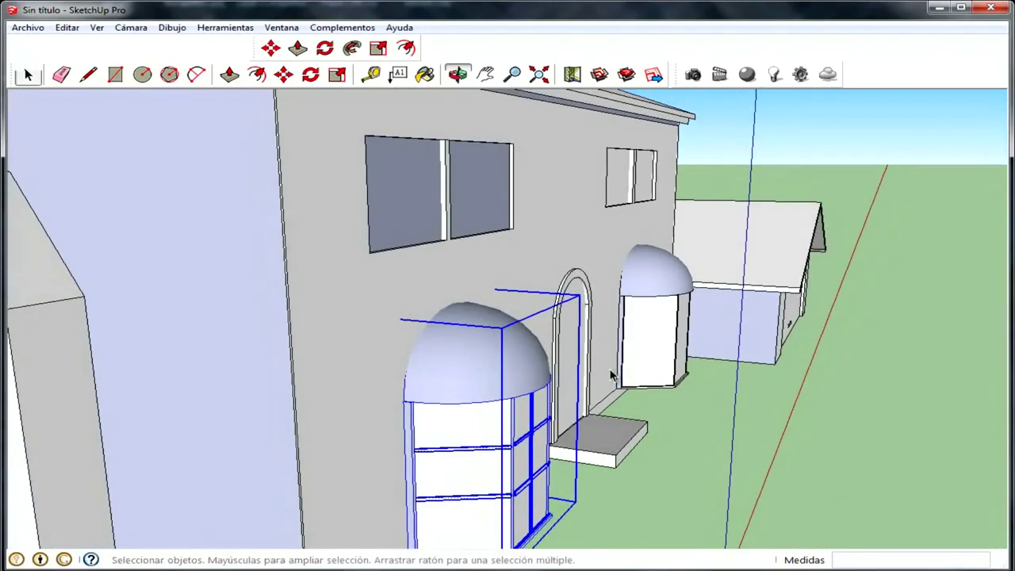
right_click(492, 367)
click(542, 231)
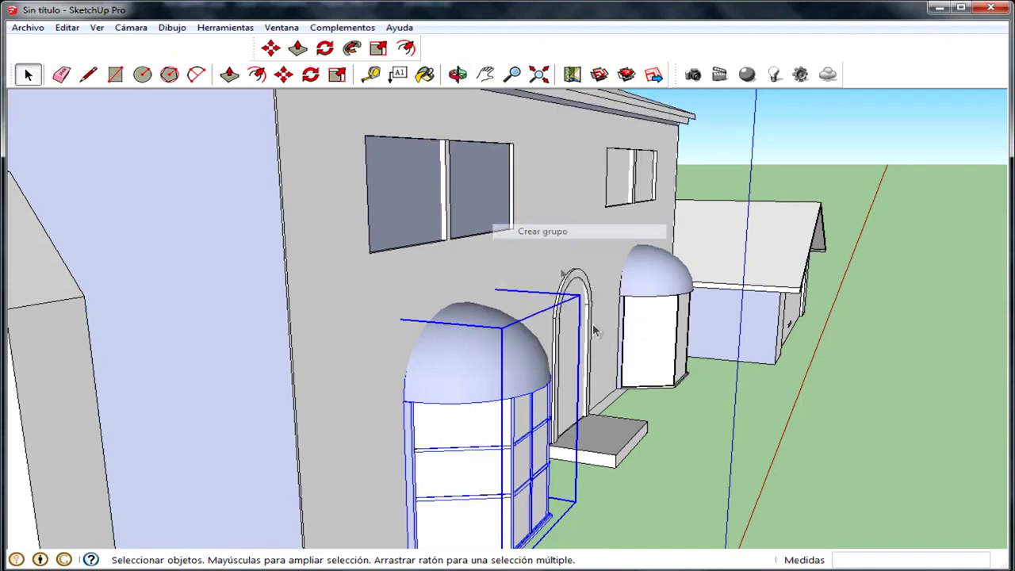
scroll(658, 365, down, 3)
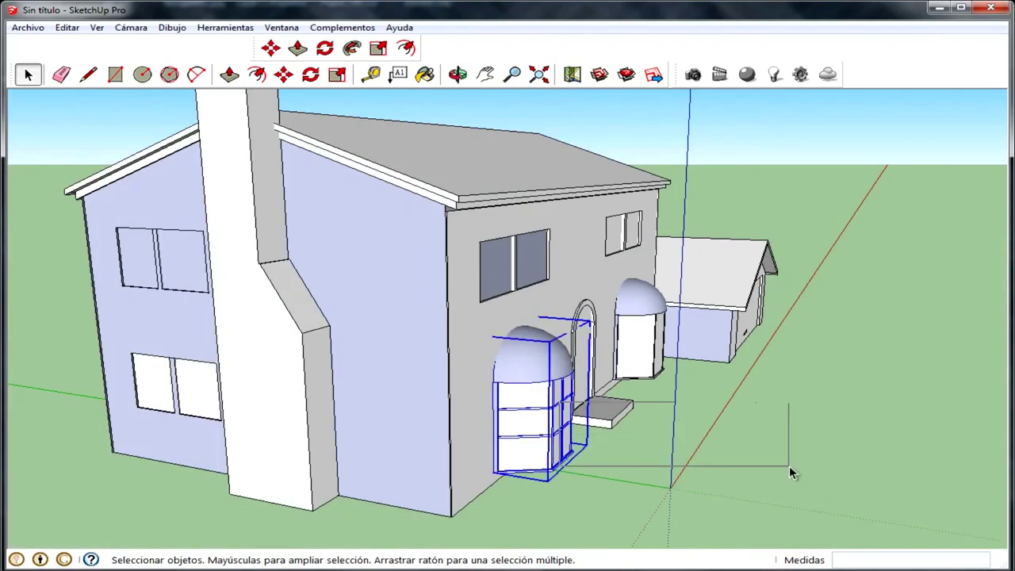
click(271, 49)
click(533, 459)
key(Escape)
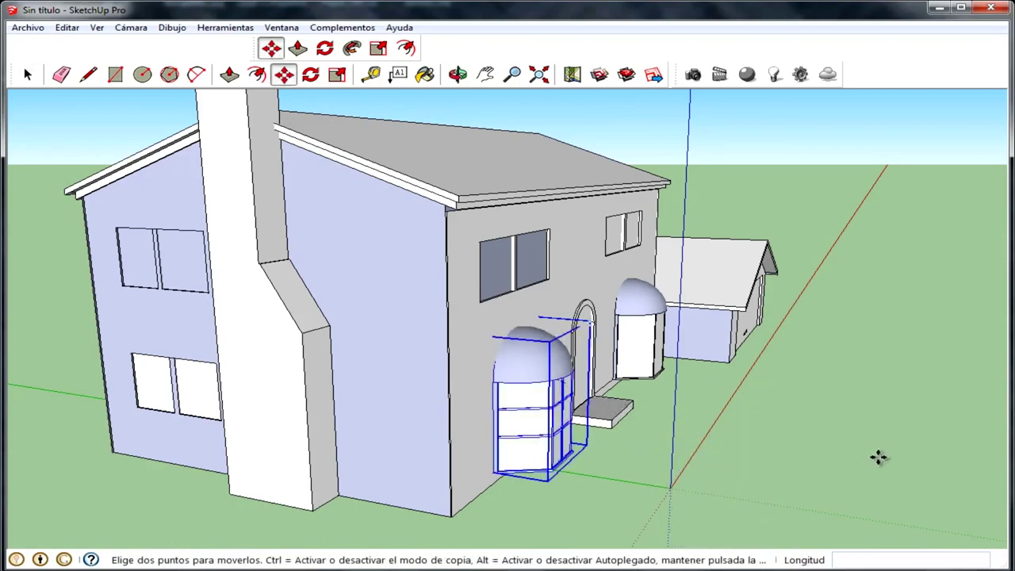
Face the bay window front and select its group
mouse_move(804, 428)
middle_down()
mouse_move(380, 404)
mouse_move(553, 395)
mouse_move(569, 433)
middle_up()
scroll(336, 401, up, 5)
scroll(268, 344, up, 2)
scroll(268, 344, up, 2)
click(30, 74)
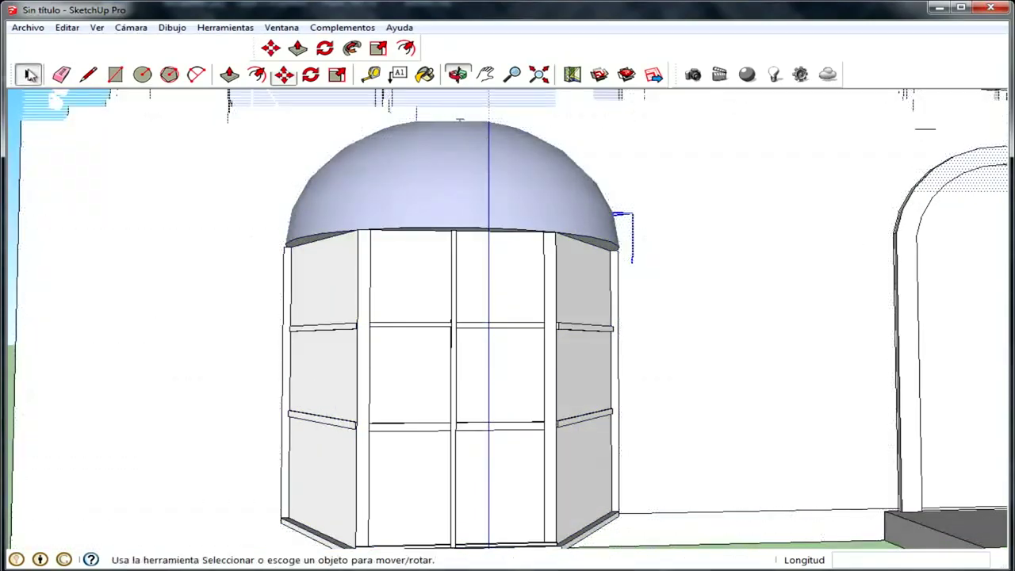
click(397, 306)
scroll(318, 453, up, 2)
scroll(397, 510, up, 2)
scroll(443, 426, up, 2)
scroll(362, 310, up, 2)
scroll(378, 305, up, 2)
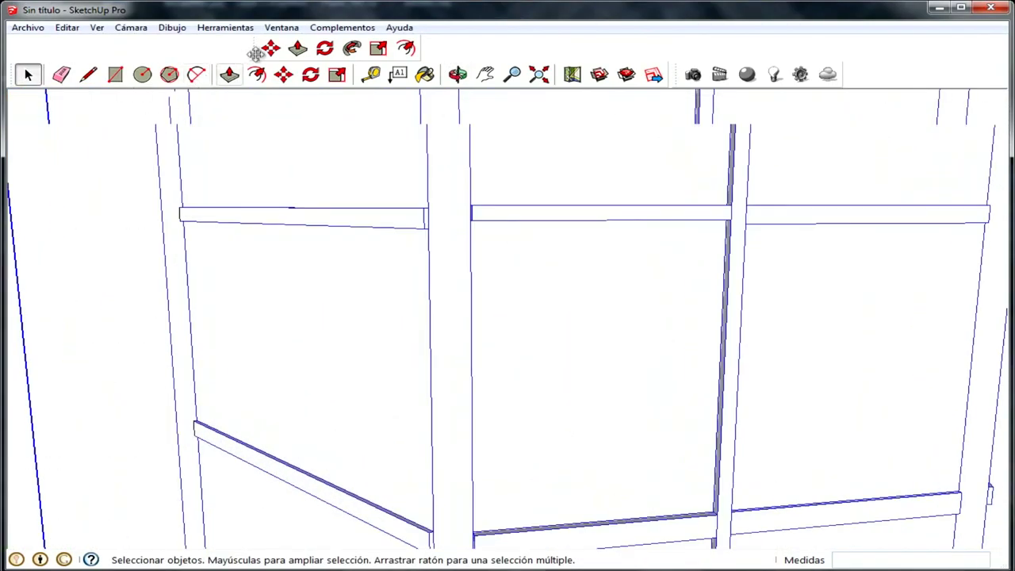
Attempt a push on one rail face, then cancel it
click(298, 49)
middle_drag(373, 238, 437, 226)
scroll(367, 323, up, 2)
scroll(377, 324, up, 2)
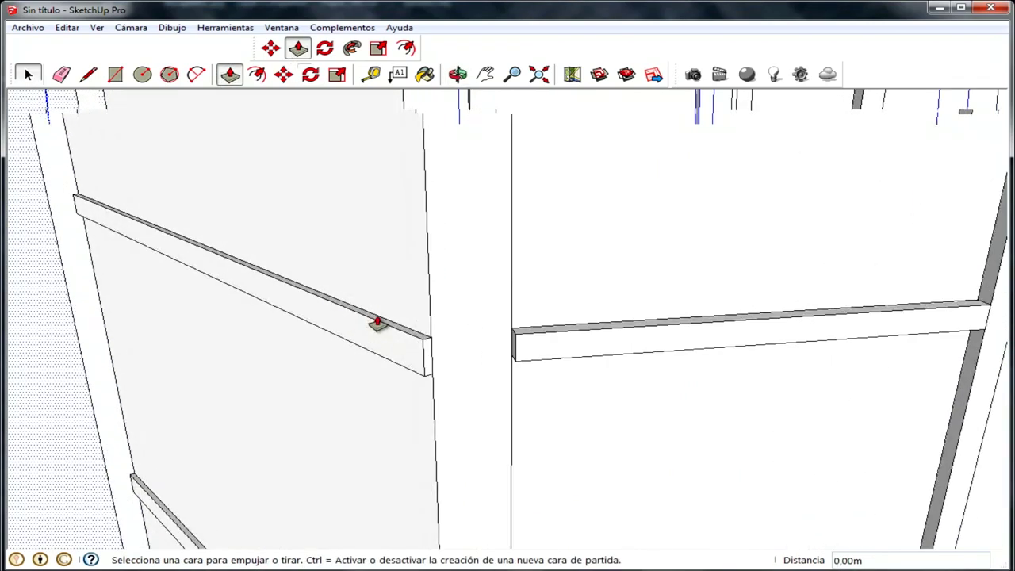
click(377, 324)
click(377, 323)
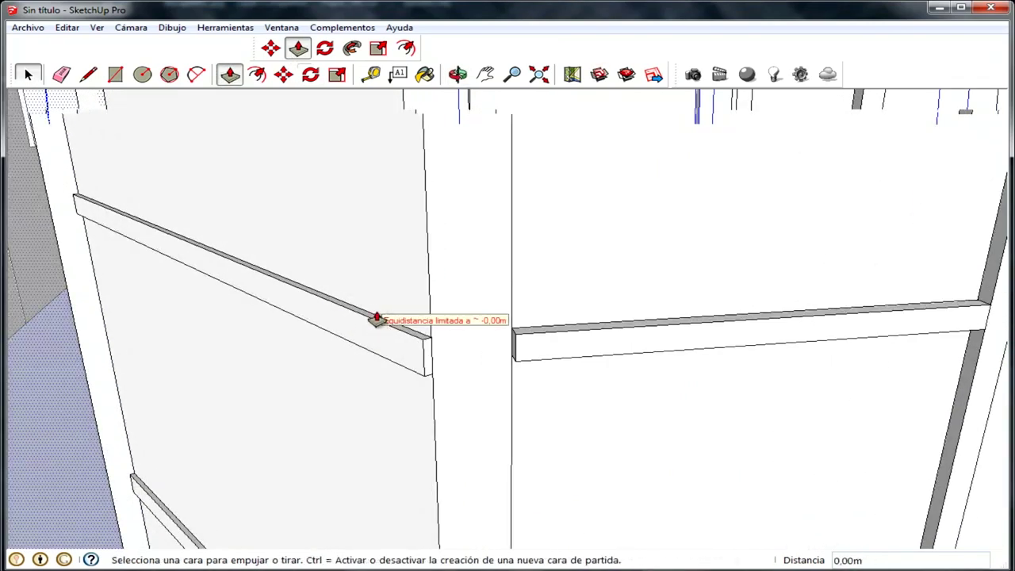
click(377, 324)
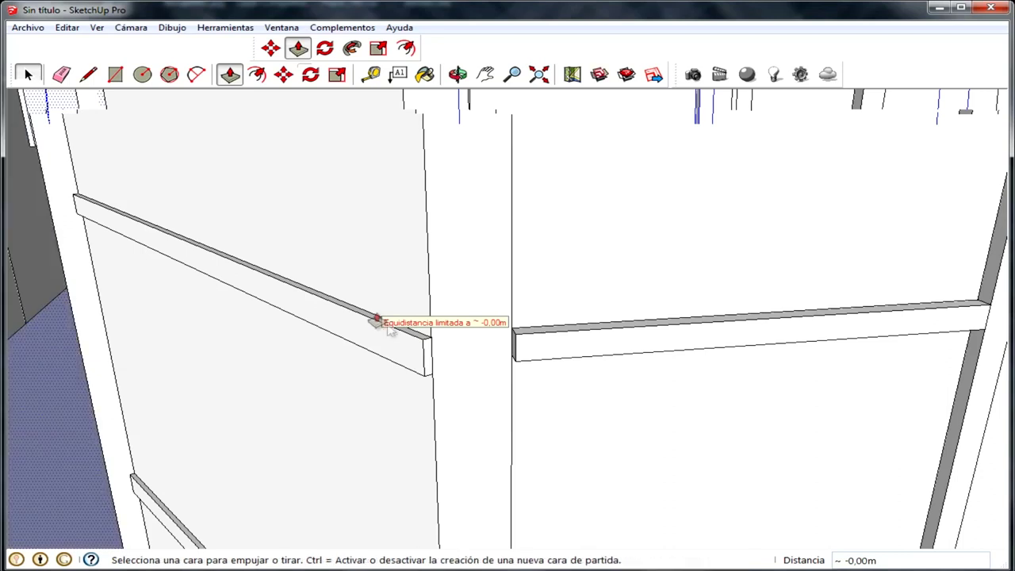
key(space)
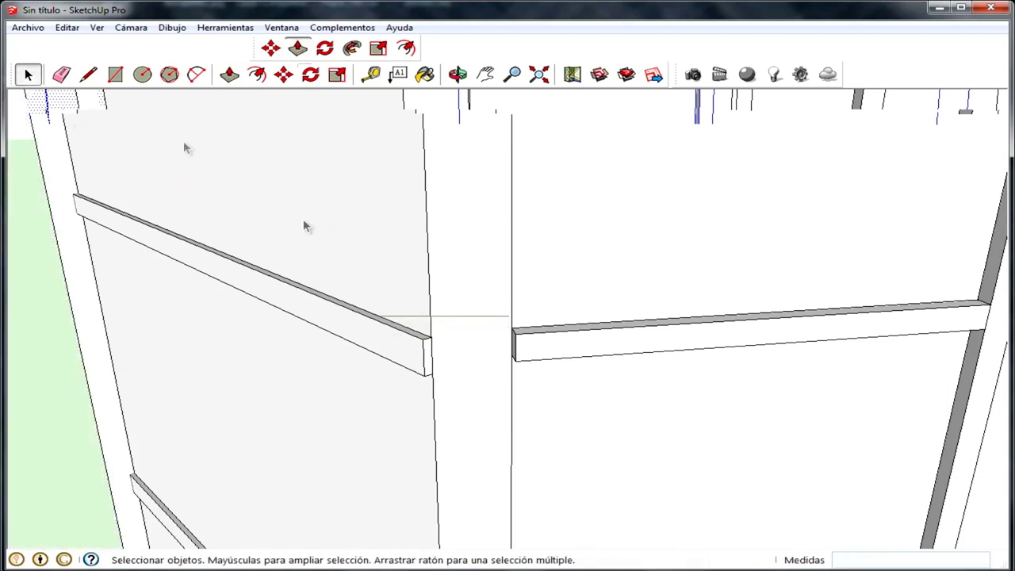
Push the left rail back 0,02 m and the right rail back 0,01 m
click(236, 75)
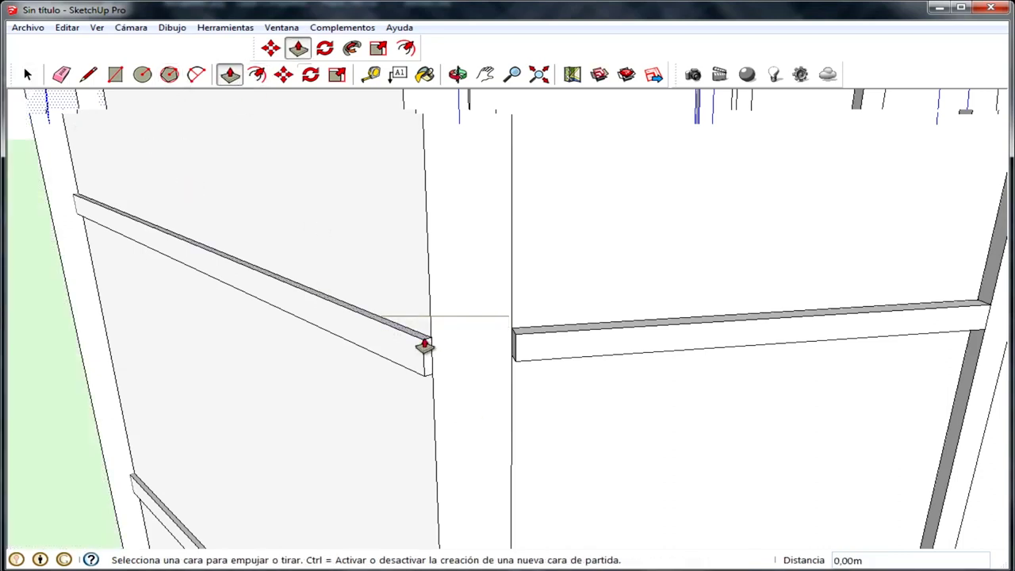
mouse_move(430, 356)
middle_down()
mouse_move(481, 236)
mouse_move(471, 293)
mouse_move(451, 220)
middle_up()
drag(462, 226, 639, 201)
scroll(483, 297, down, 3)
scroll(582, 235, down, 2)
mouse_move(581, 235)
middle_down()
mouse_move(584, 301)
mouse_move(560, 295)
middle_up()
drag(537, 272, 363, 288)
click(576, 264)
Commit the push-back of the right rail
click(581, 267)
scroll(584, 269, down, 3)
scroll(539, 317, down, 3)
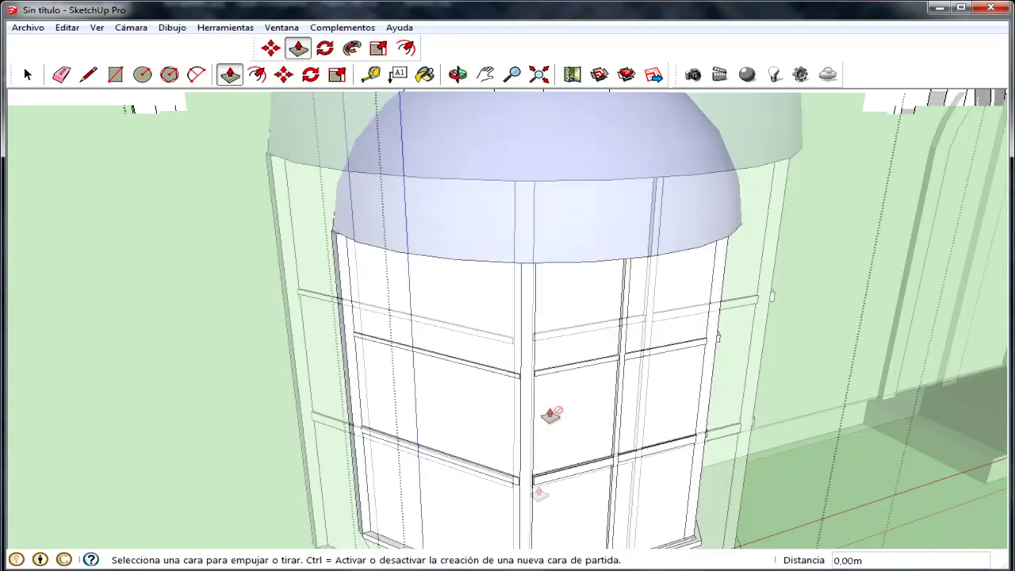
scroll(539, 493, down, 3)
scroll(532, 503, up, 5)
scroll(537, 482, up, 2)
scroll(566, 426, up, 2)
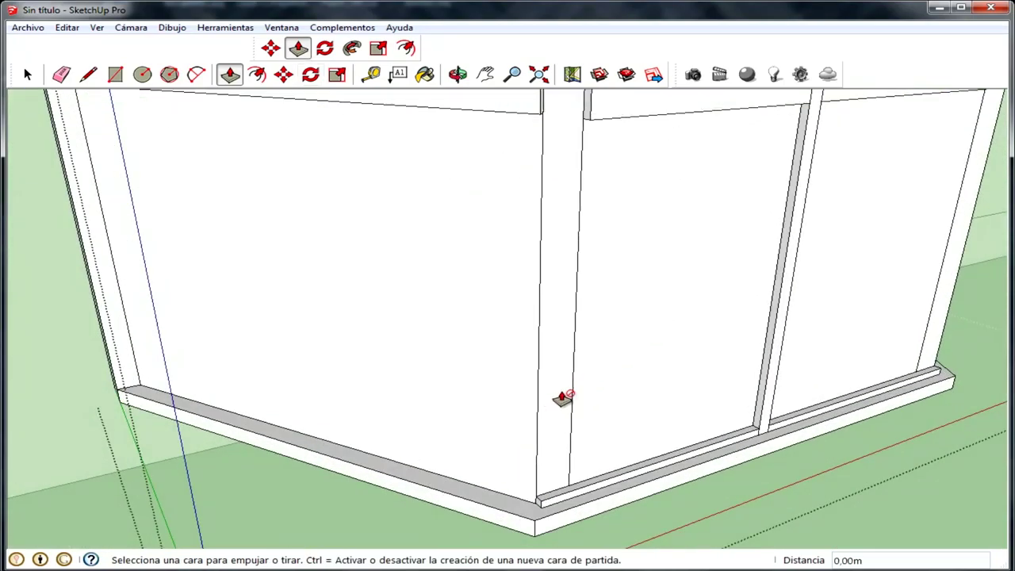
Recess the bay window pane 0.03 m into its frame
click(26, 73)
click(567, 278)
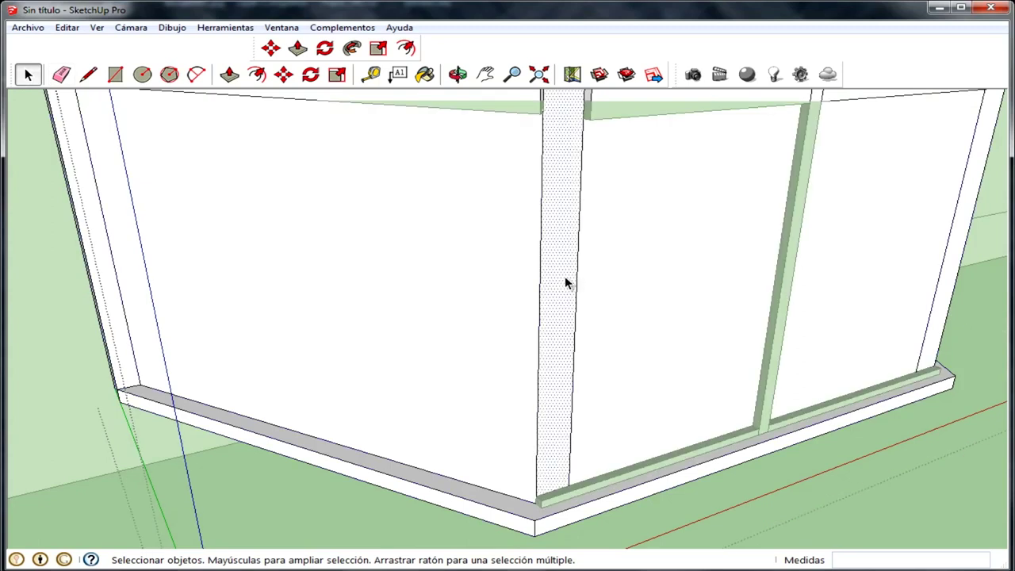
click(231, 76)
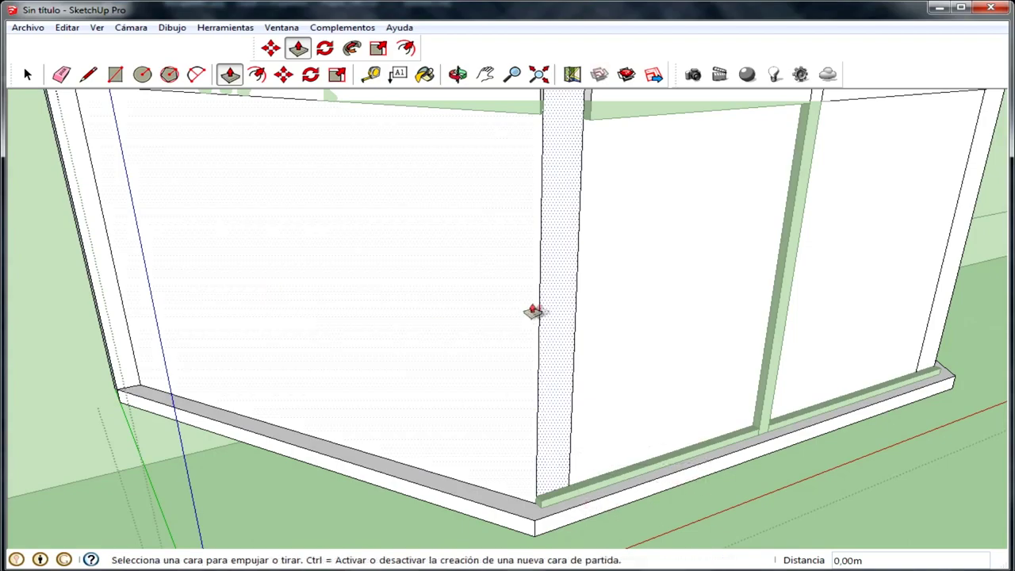
drag(585, 358, 661, 386)
click(662, 386)
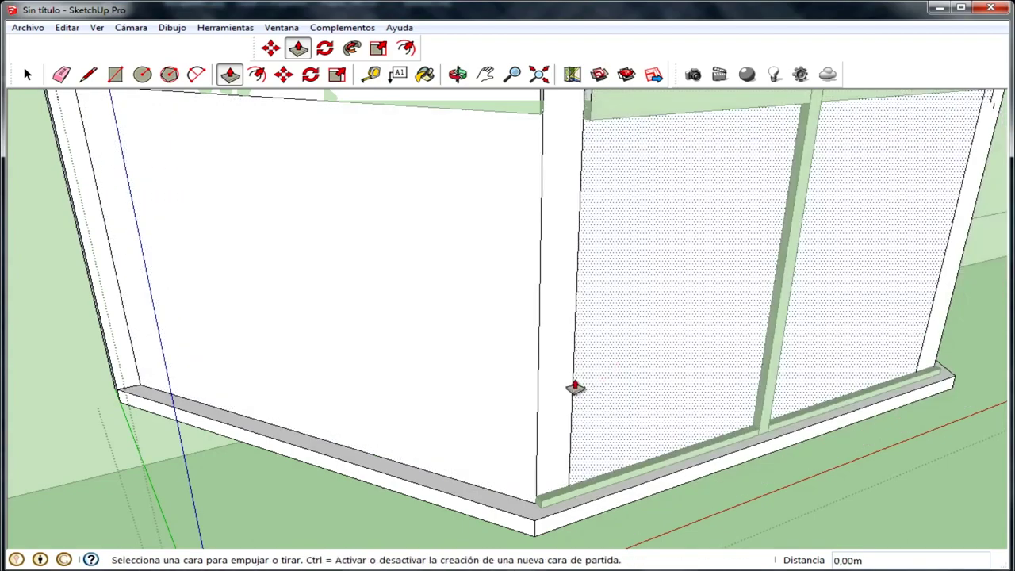
Orbit out to the front wall and select the rough right domed window
scroll(311, 249, down, 5)
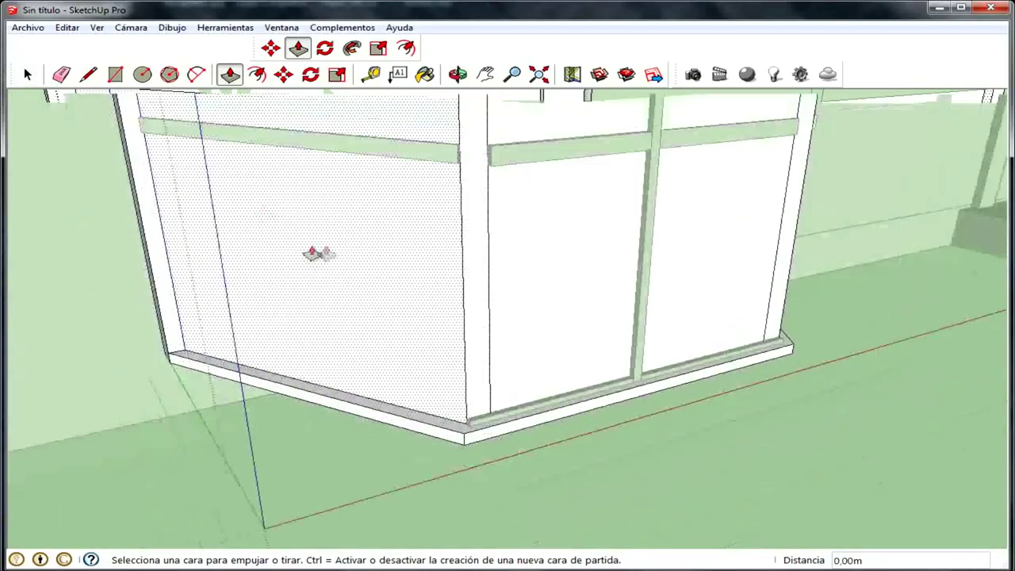
middle_drag(310, 249, 440, 349)
scroll(440, 349, down, 2)
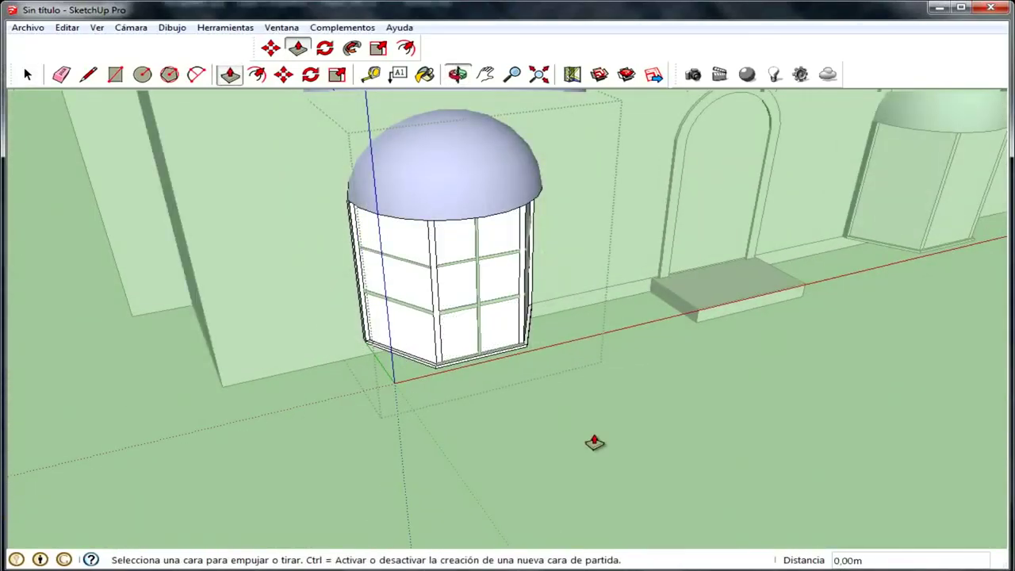
click(30, 76)
scroll(442, 151, down, 3)
mouse_move(441, 151)
middle_down()
mouse_move(279, 151)
mouse_move(523, 170)
middle_up()
click(814, 133)
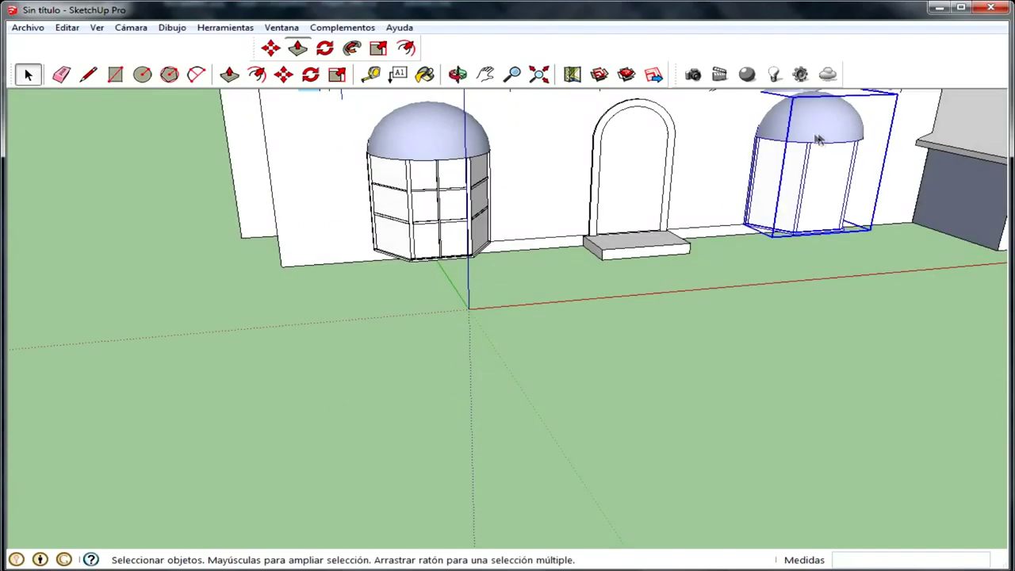
Delete the rough right window and copy the detailed left one to the right of the arched door
key(Delete)
click(394, 156)
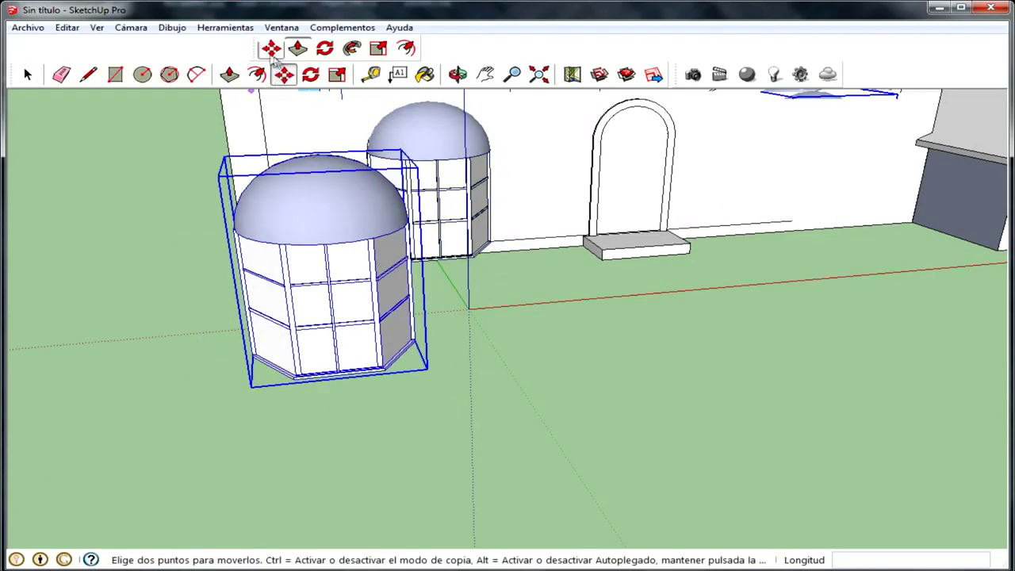
middle_drag(270, 341, 358, 356)
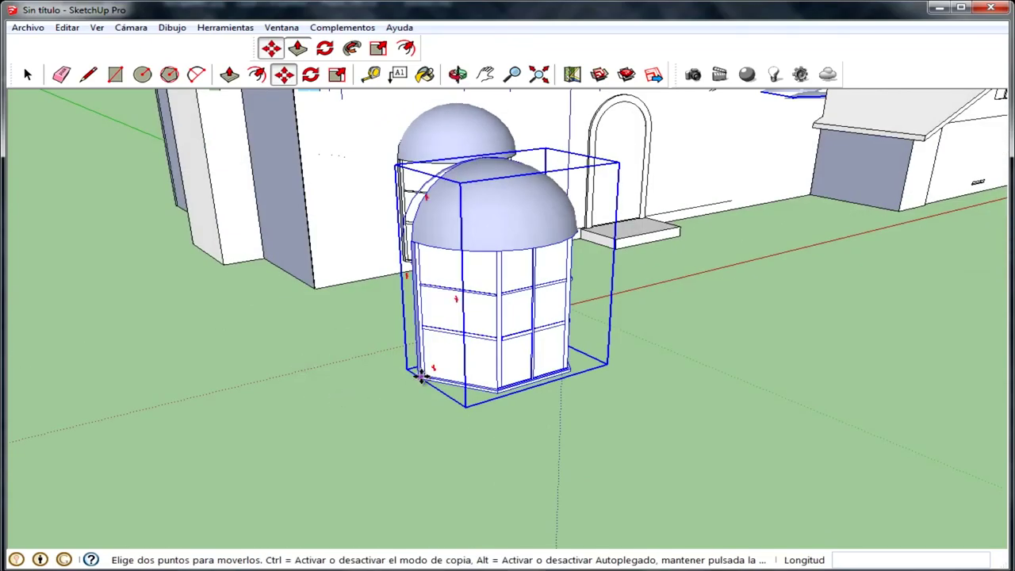
scroll(421, 376, up, 5)
scroll(482, 420, down, 3)
scroll(491, 317, down, 3)
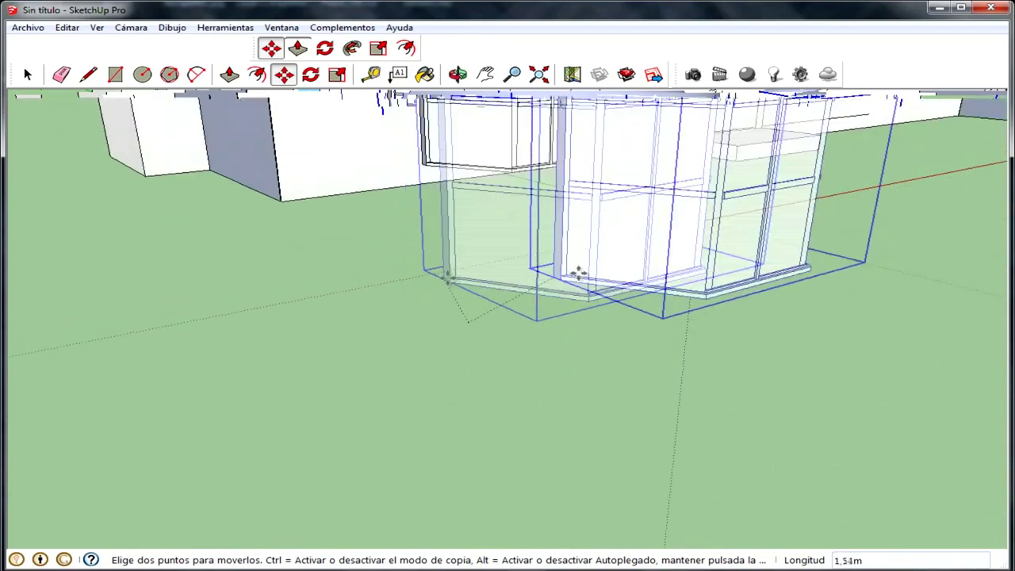
mouse_move(444, 273)
middle_down()
mouse_move(563, 173)
mouse_move(822, 172)
middle_up()
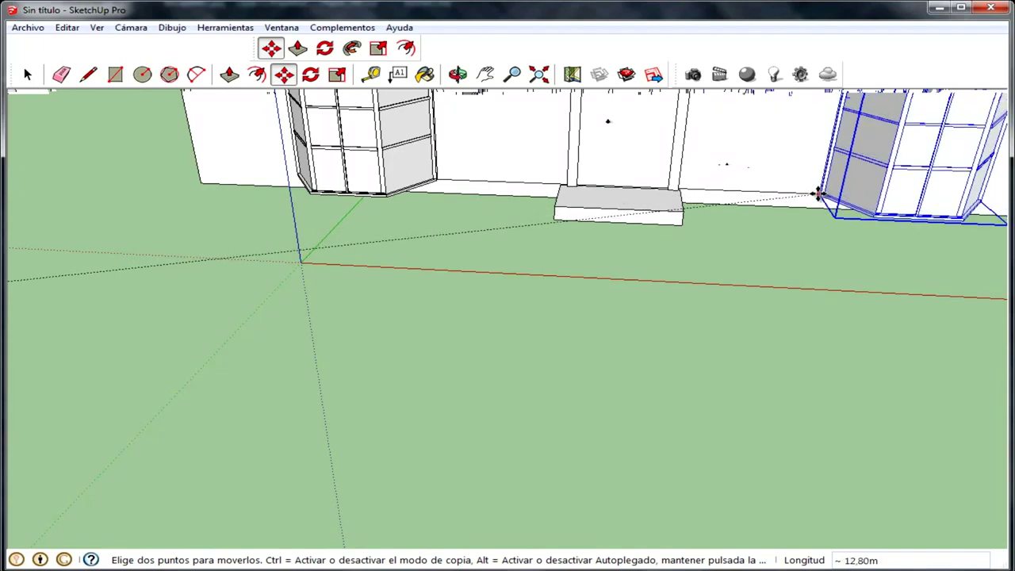
click(809, 192)
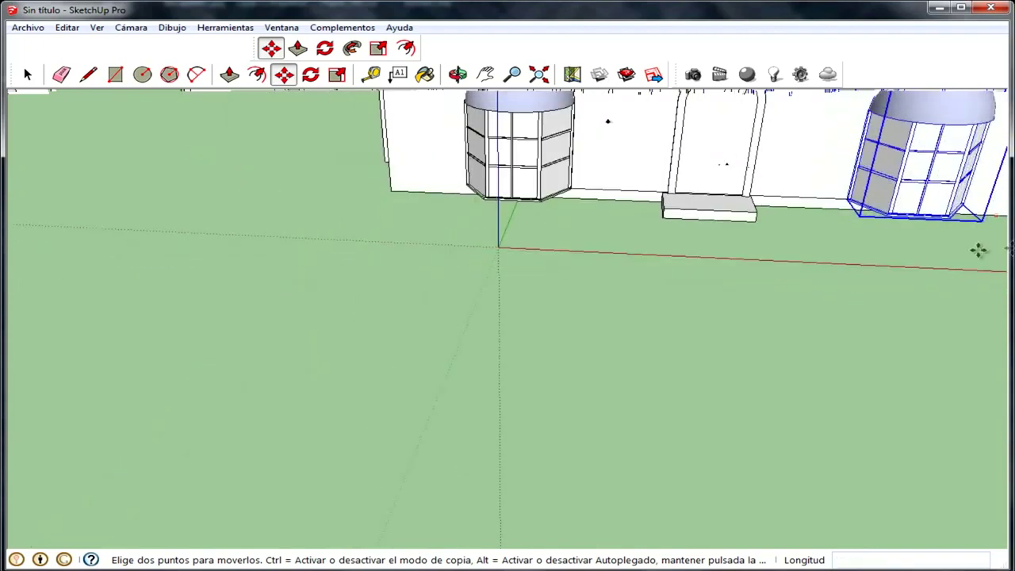
middle_drag(809, 193, 760, 169)
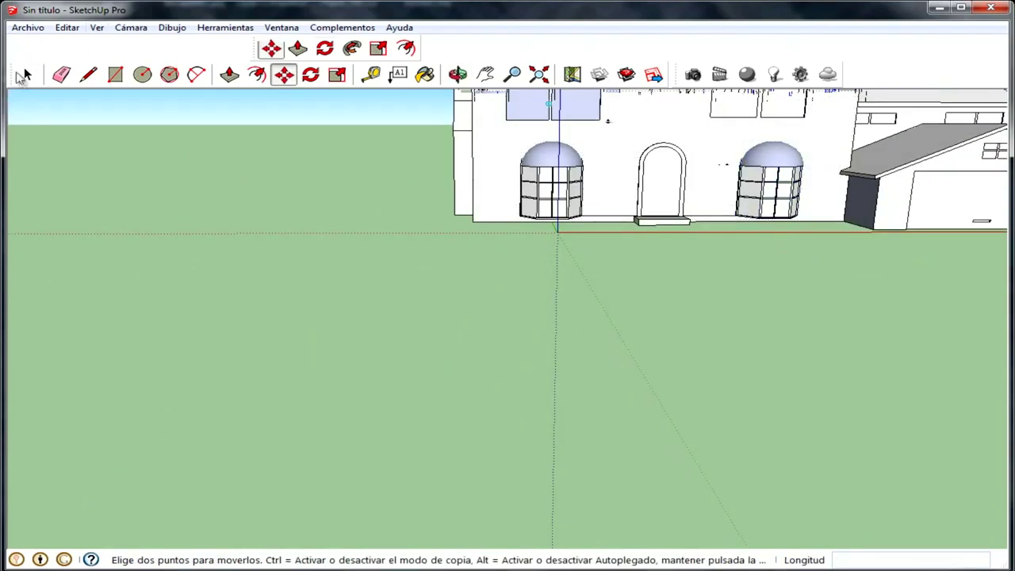
click(23, 75)
scroll(381, 340, down, 3)
middle_drag(482, 320, 442, 314)
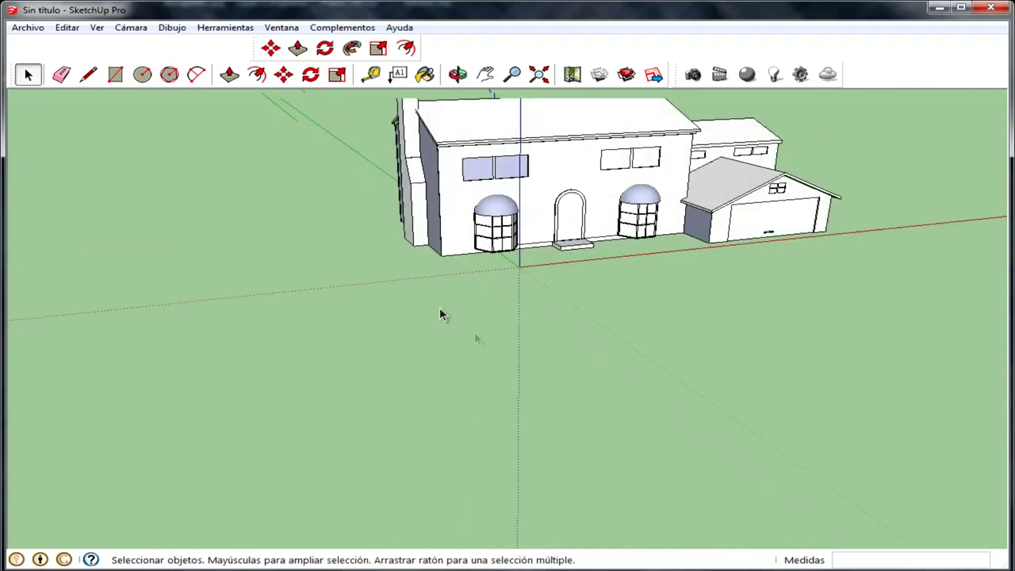
Draw a small circle on the front door and pull it out 0.03 m into a round plate
scroll(681, 159, up, 3)
click(153, 76)
scroll(528, 310, up, 2)
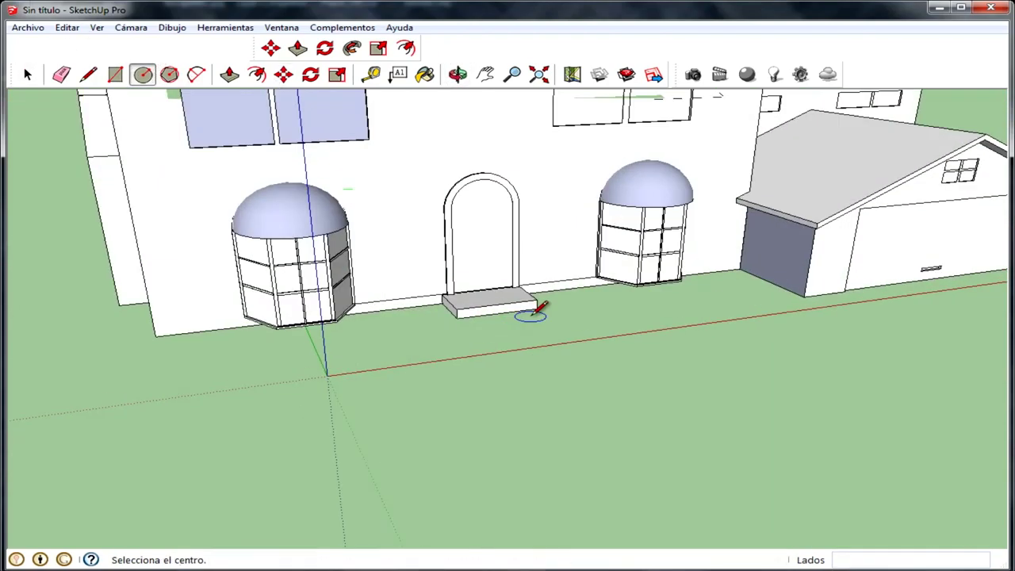
scroll(444, 275, up, 2)
scroll(468, 170, up, 2)
scroll(456, 174, up, 1)
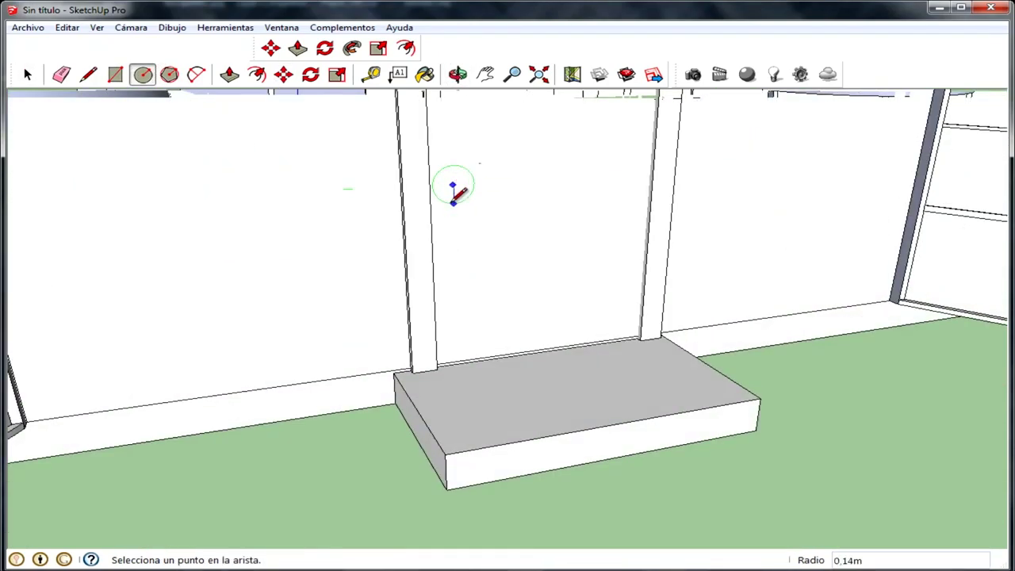
scroll(452, 185, up, 2)
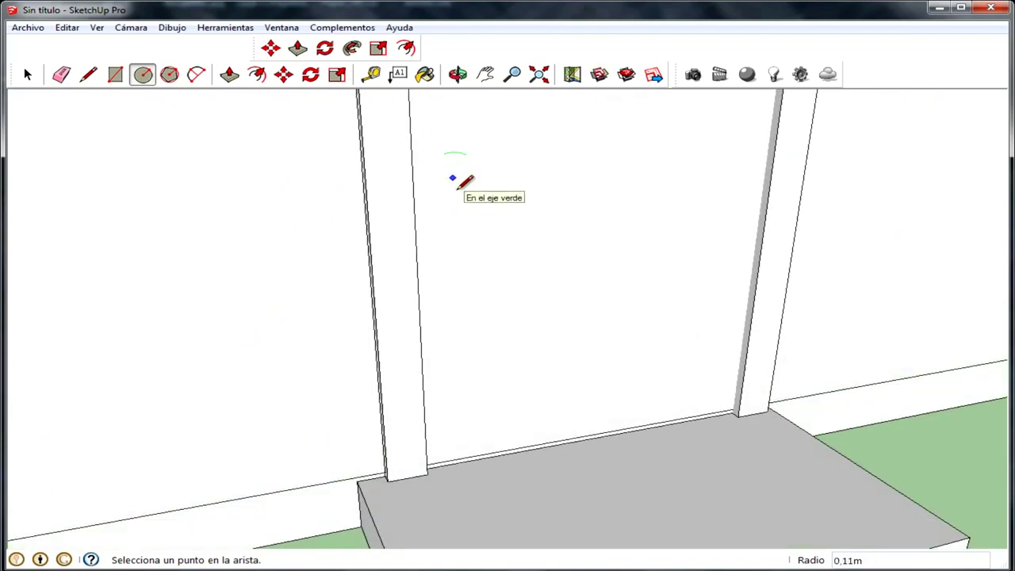
click(454, 193)
scroll(476, 238, down, 3)
scroll(412, 260, down, 1)
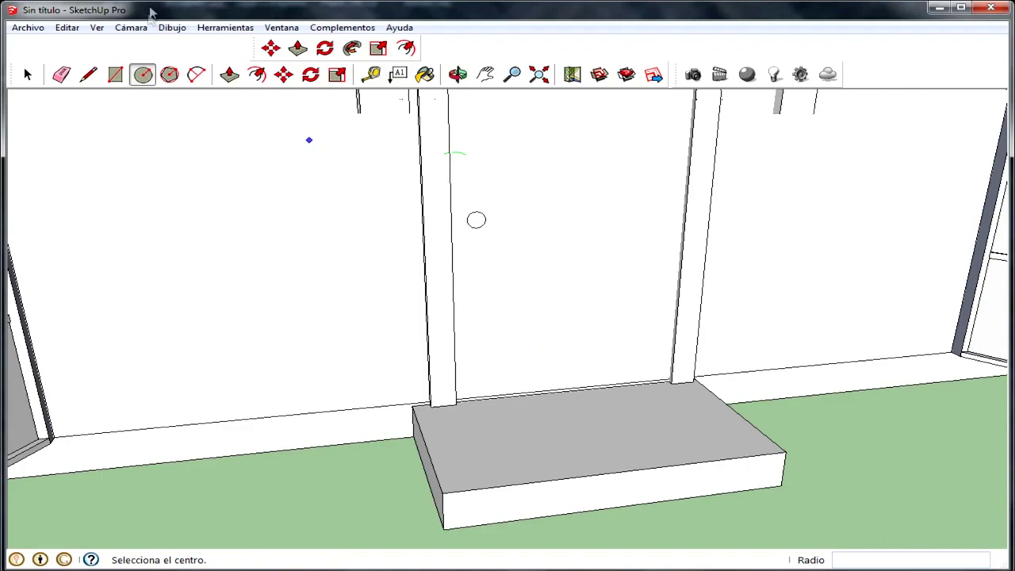
click(229, 74)
scroll(220, 267, up, 2)
scroll(453, 236, up, 2)
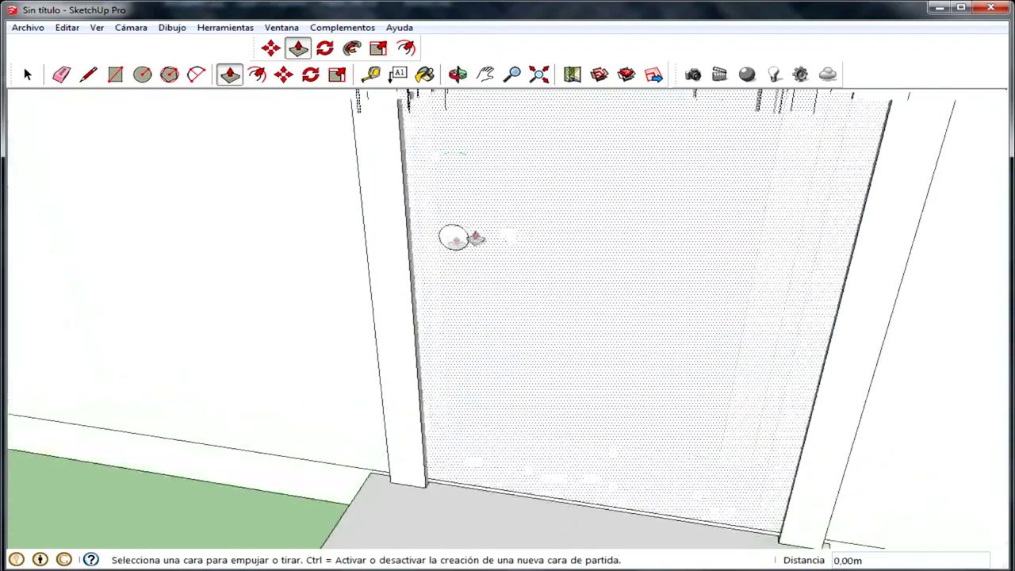
scroll(466, 250, up, 2)
drag(465, 250, 463, 244)
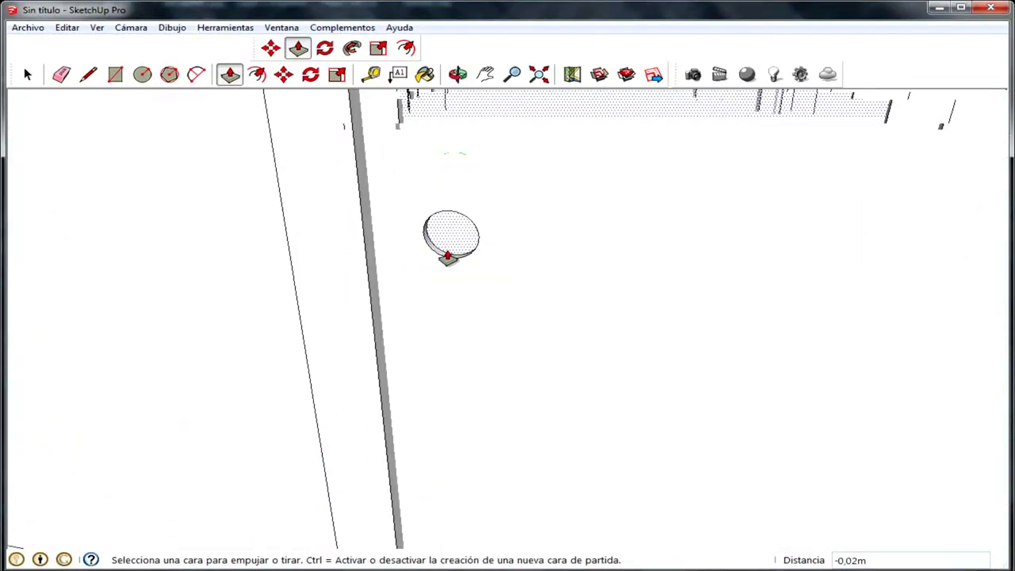
click(446, 256)
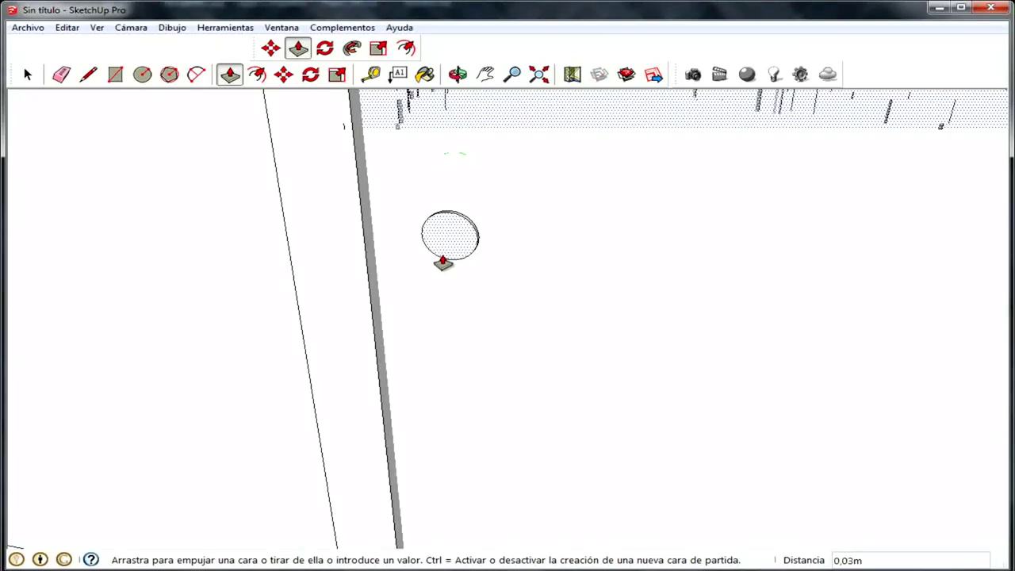
click(441, 262)
Draw the keyhole outline on the plate: a small circle with a narrow rectangular slot below
click(141, 76)
mouse_move(447, 215)
middle_down()
mouse_move(490, 219)
mouse_move(444, 200)
middle_up()
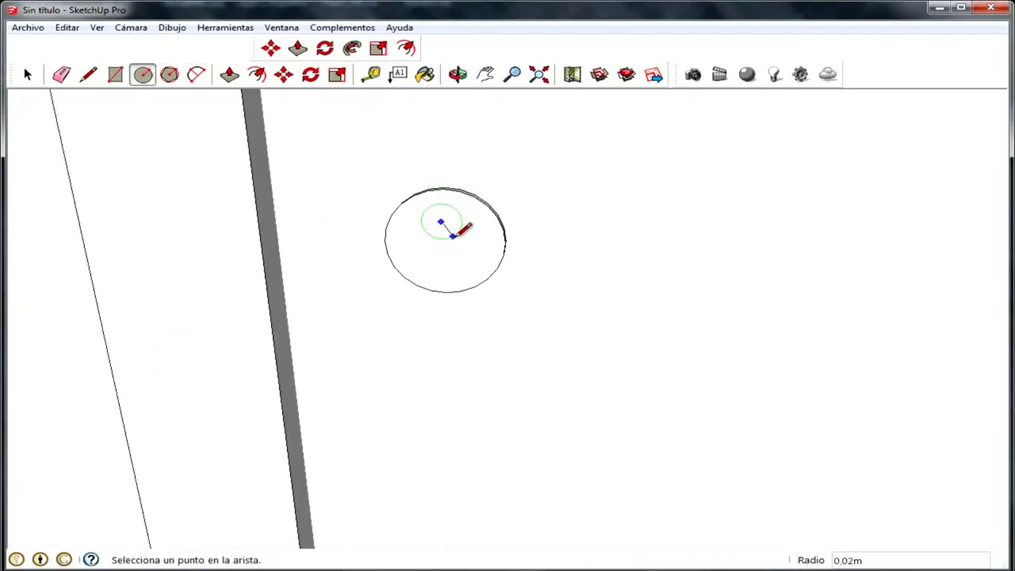
click(115, 74)
mouse_move(448, 240)
middle_down()
mouse_move(515, 235)
mouse_move(492, 257)
middle_up()
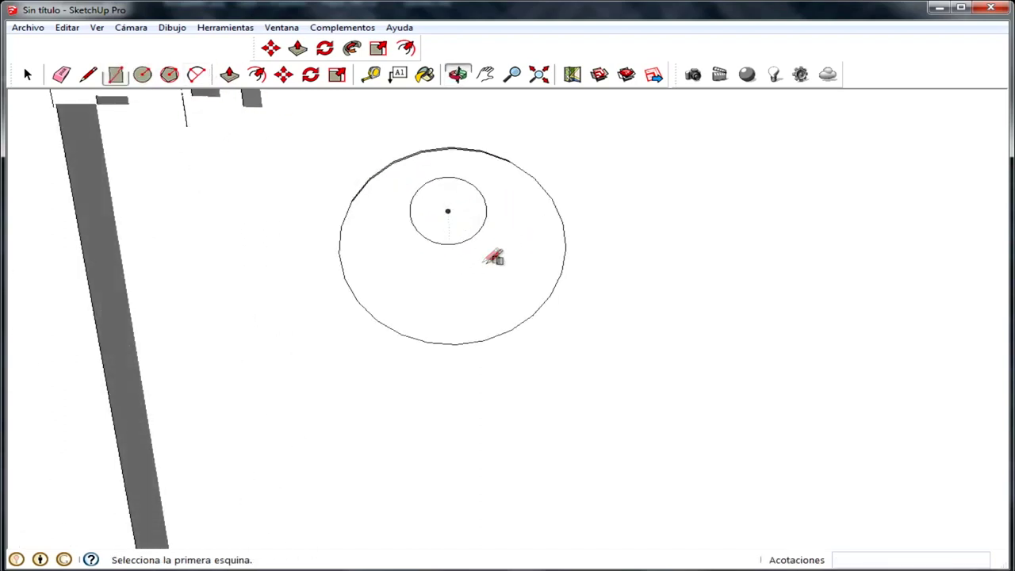
key(Escape)
click(423, 237)
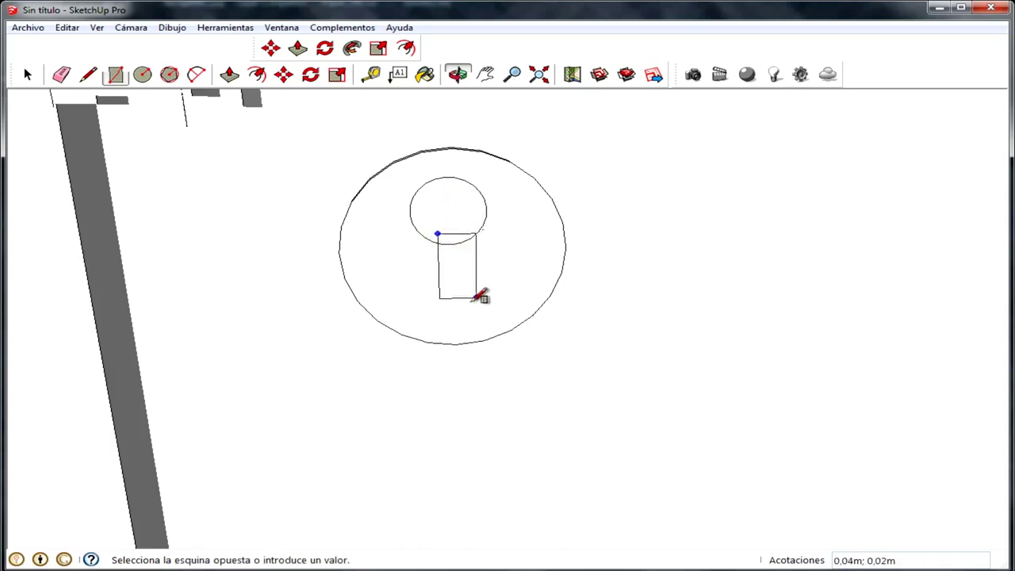
middle_drag(482, 296, 461, 285)
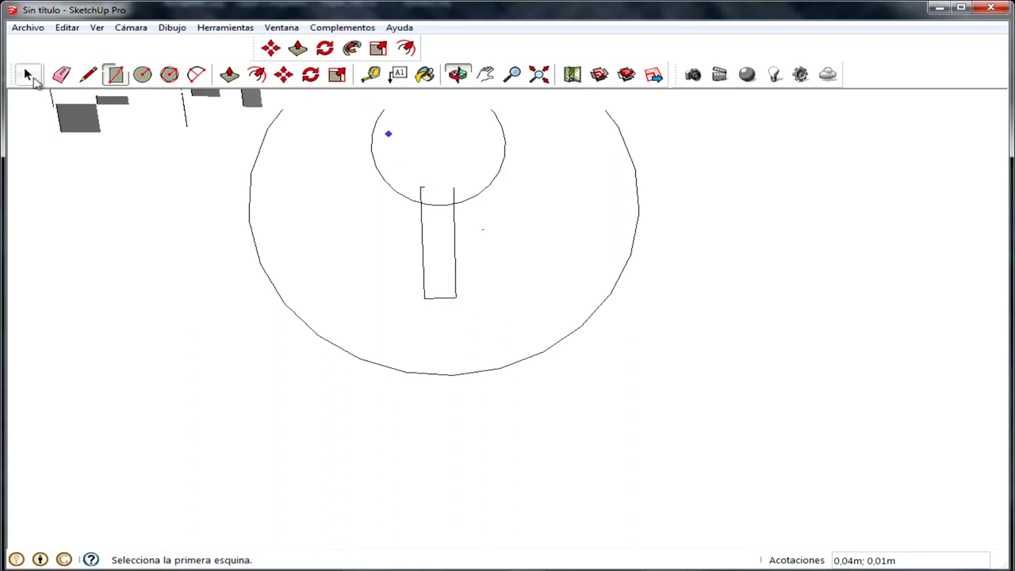
Recess the keyhole shape 0.07 m into the round plate
click(31, 76)
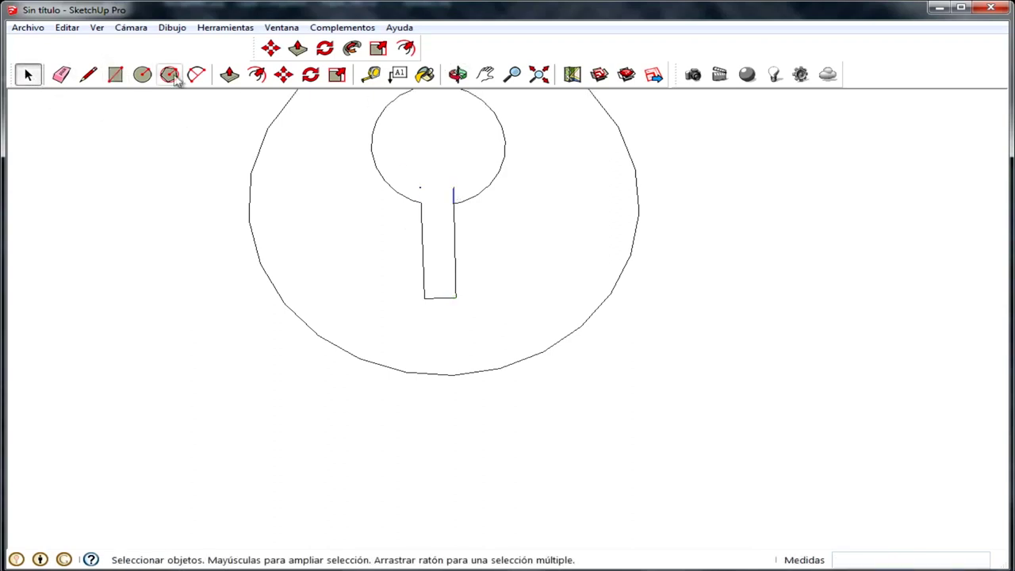
click(229, 74)
middle_drag(249, 227, 390, 177)
click(474, 164)
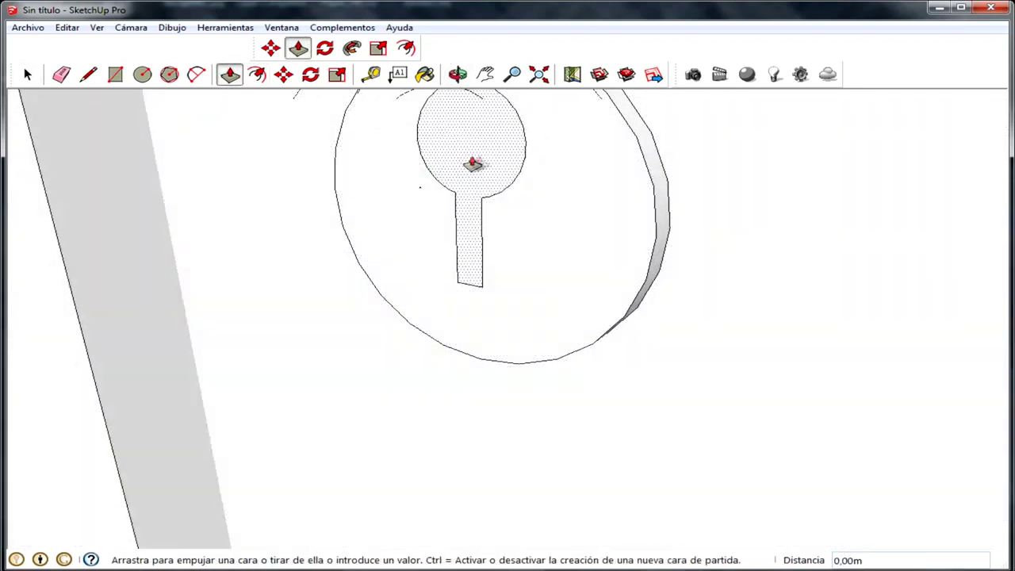
click(563, 151)
scroll(570, 153, down, 5)
middle_drag(518, 315, 437, 268)
scroll(437, 268, down, 3)
middle_drag(510, 272, 532, 328)
scroll(389, 291, down, 3)
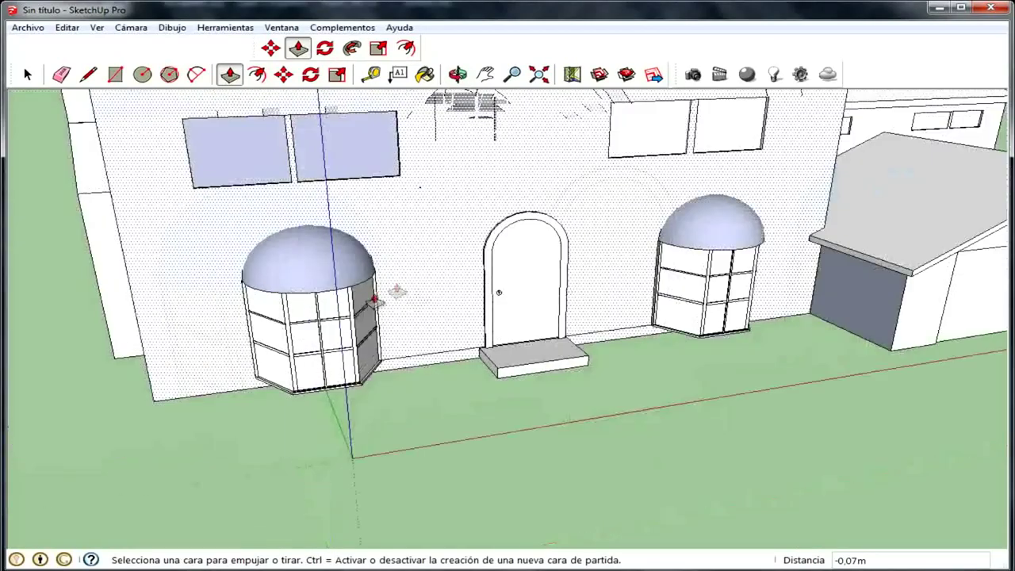
Orbit to the chimney side of the house and open the chimney group for editing
scroll(491, 302, down, 1)
scroll(490, 301, down, 1)
mouse_move(536, 288)
middle_down()
mouse_move(566, 319)
mouse_move(543, 339)
middle_up()
mouse_move(261, 190)
middle_down()
mouse_move(302, 233)
mouse_move(290, 242)
middle_up()
scroll(286, 241, up, 1)
scroll(288, 268, up, 2)
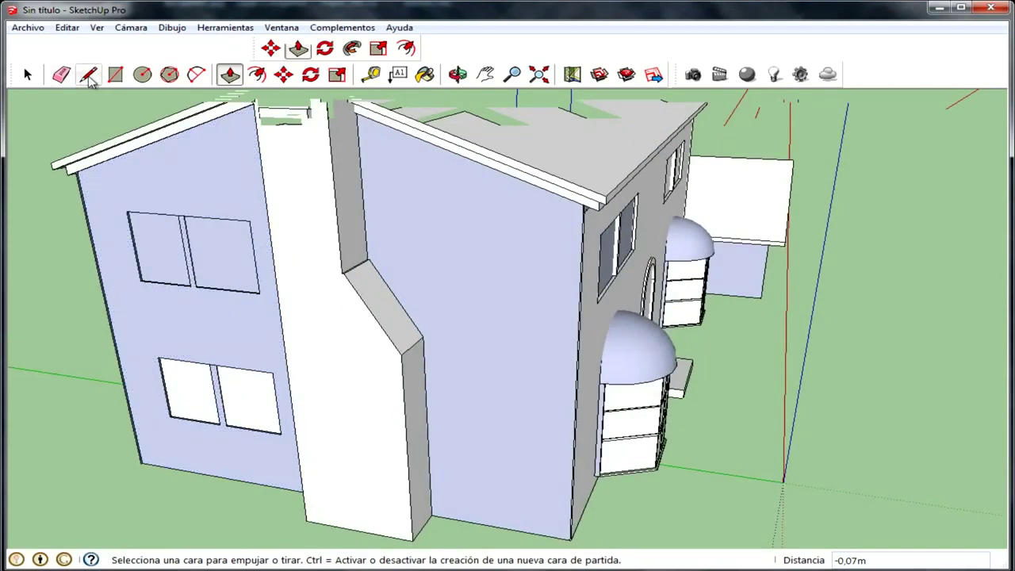
click(106, 83)
click(28, 74)
click(343, 210)
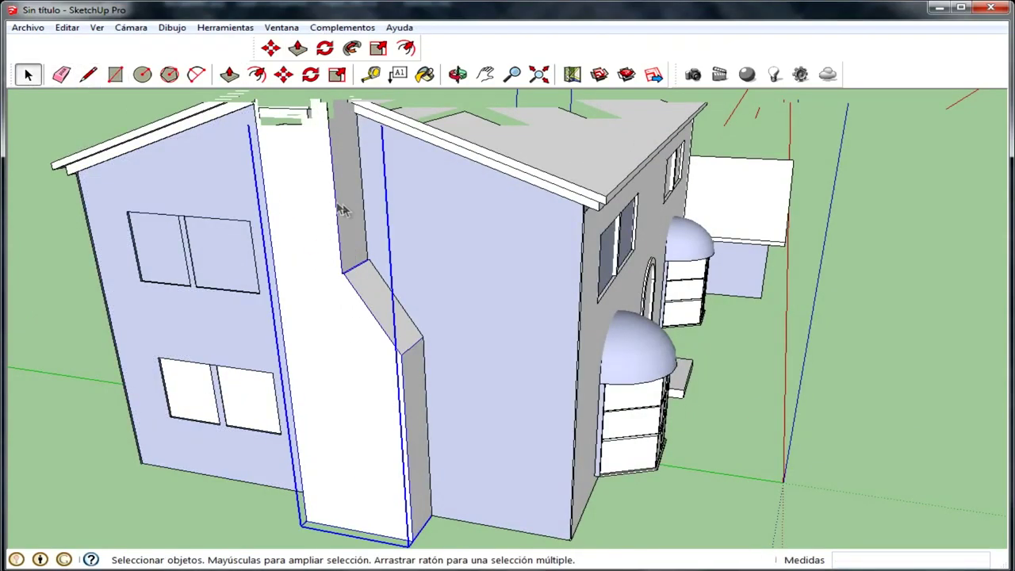
scroll(361, 252, down, 2)
double_click(317, 215)
scroll(298, 200, up, 2)
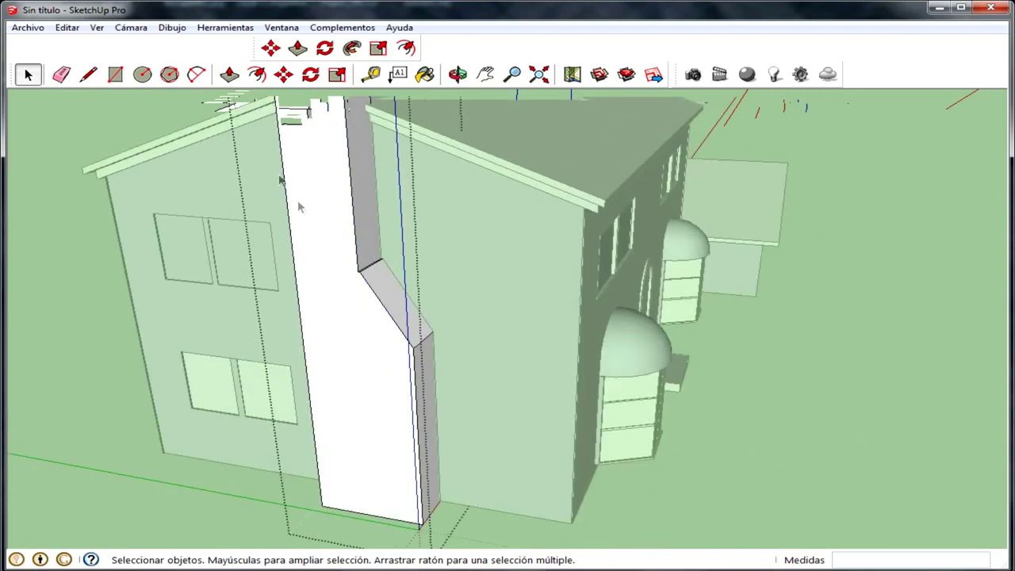
click(109, 74)
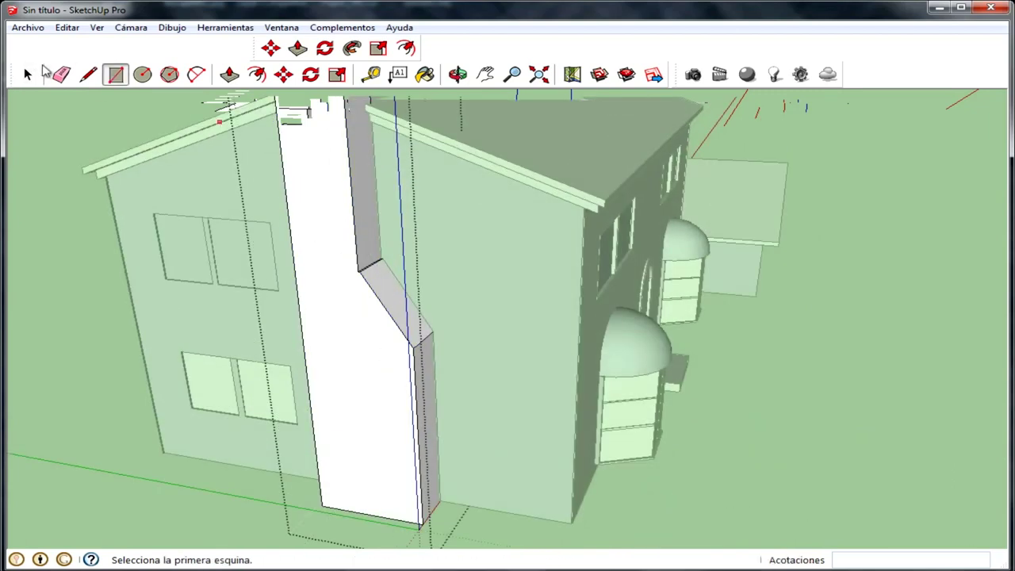
click(27, 74)
click(77, 267)
click(289, 207)
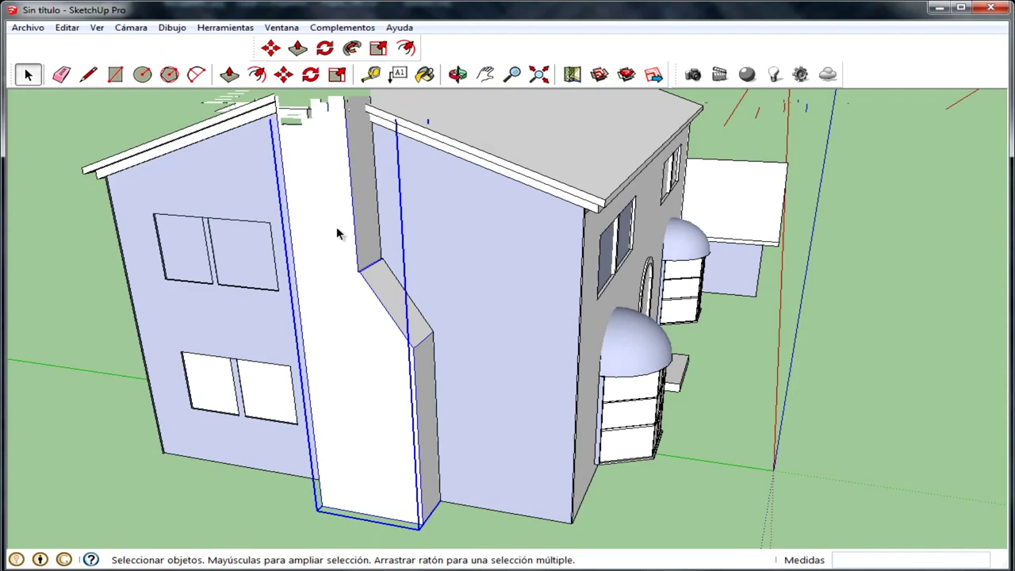
double_click(340, 228)
Draw two small stepped rectangles on the chimney's front face, one near the top, one lower
click(116, 75)
scroll(333, 223, up, 2)
scroll(309, 198, down, 1)
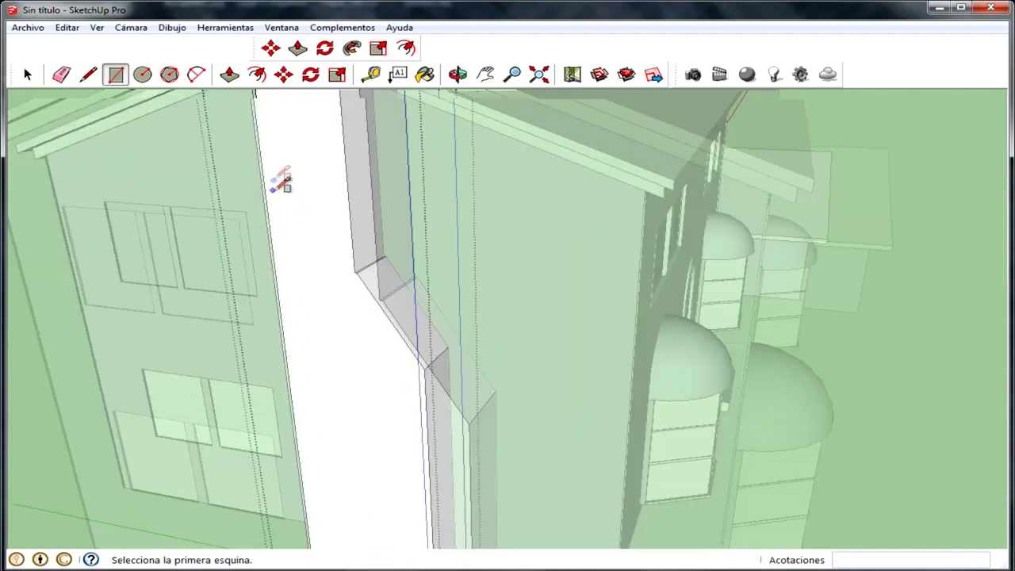
middle_drag(283, 170, 324, 222)
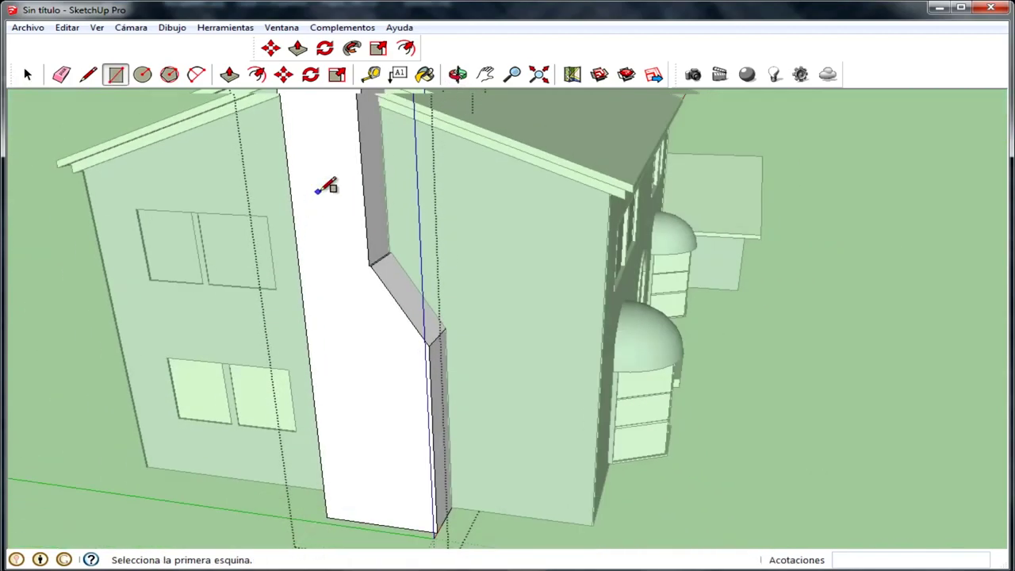
scroll(294, 170, up, 1)
scroll(289, 168, up, 2)
click(276, 176)
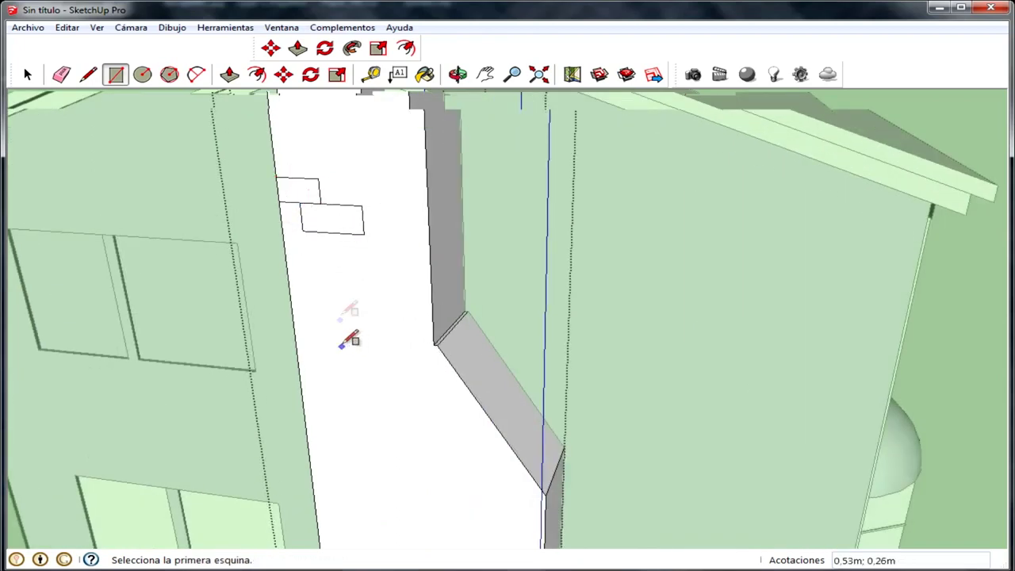
scroll(349, 339, down, 2)
scroll(356, 357, down, 2)
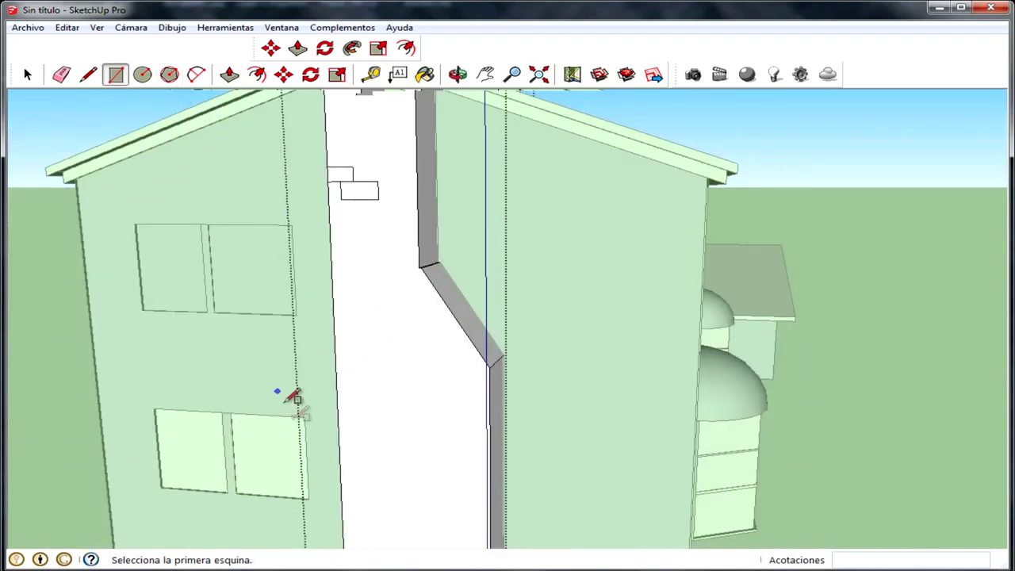
click(370, 420)
click(338, 420)
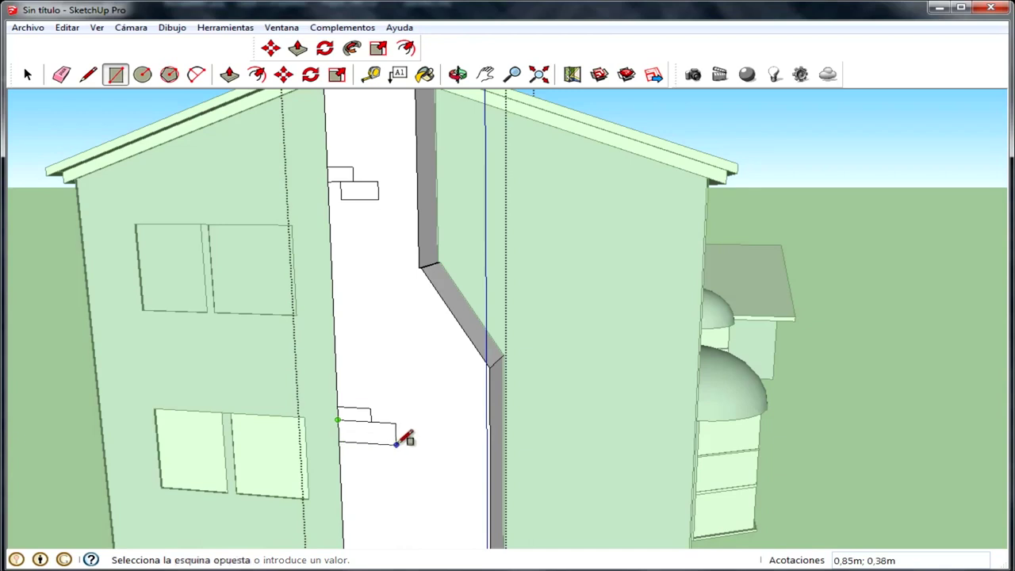
click(339, 441)
click(378, 458)
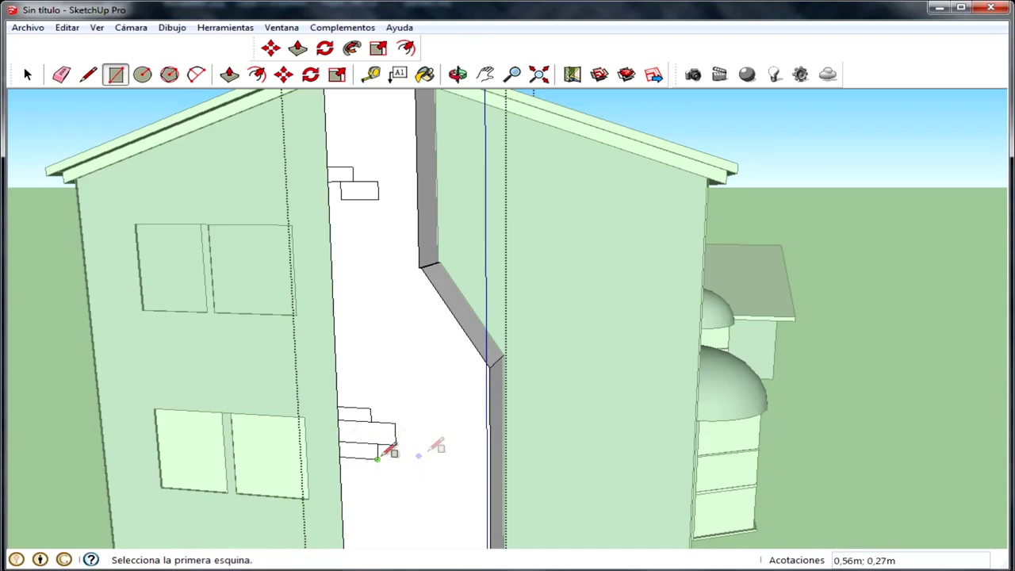
click(28, 77)
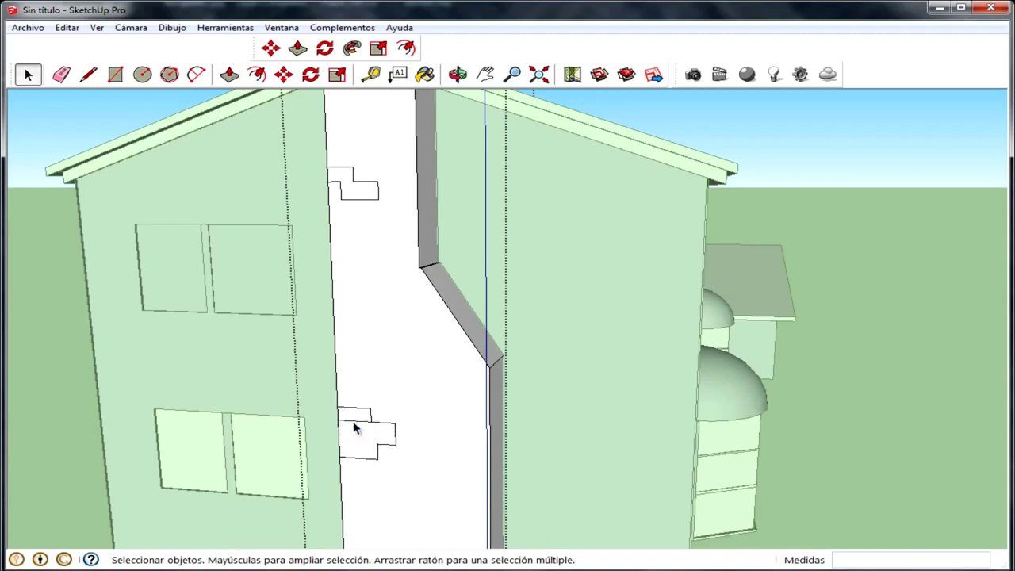
Pull the stepped chimney shapes out slightly, giving about 0.02 m of relief
middle_drag(371, 426, 420, 389)
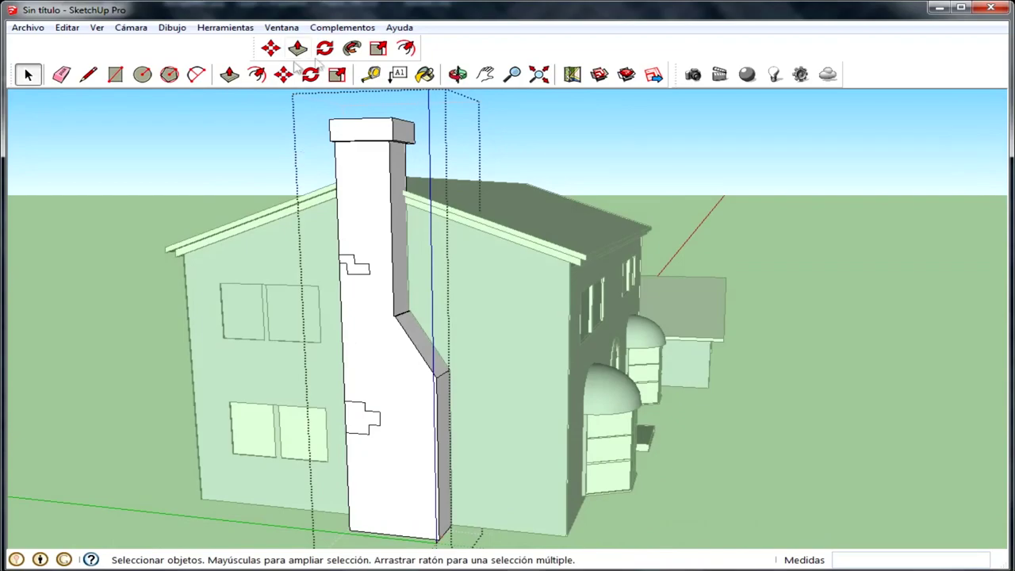
click(298, 48)
scroll(353, 261, up, 3)
scroll(357, 230, up, 2)
scroll(333, 270, up, 1)
click(333, 280)
click(334, 280)
scroll(317, 351, down, 2)
scroll(330, 415, down, 3)
scroll(333, 510, down, 3)
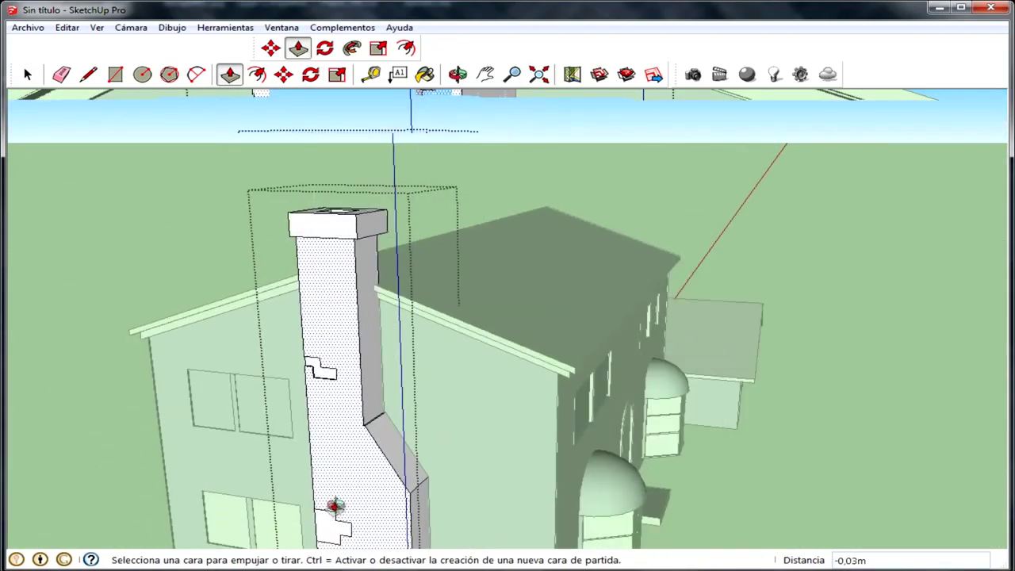
scroll(333, 537, down, 1)
click(333, 537)
click(337, 538)
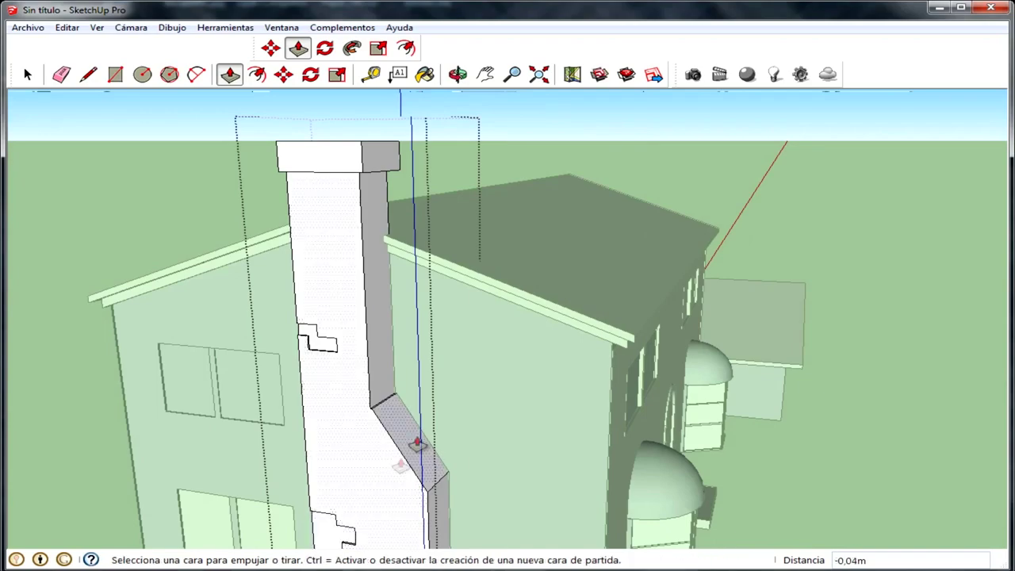
scroll(403, 444, down, 3)
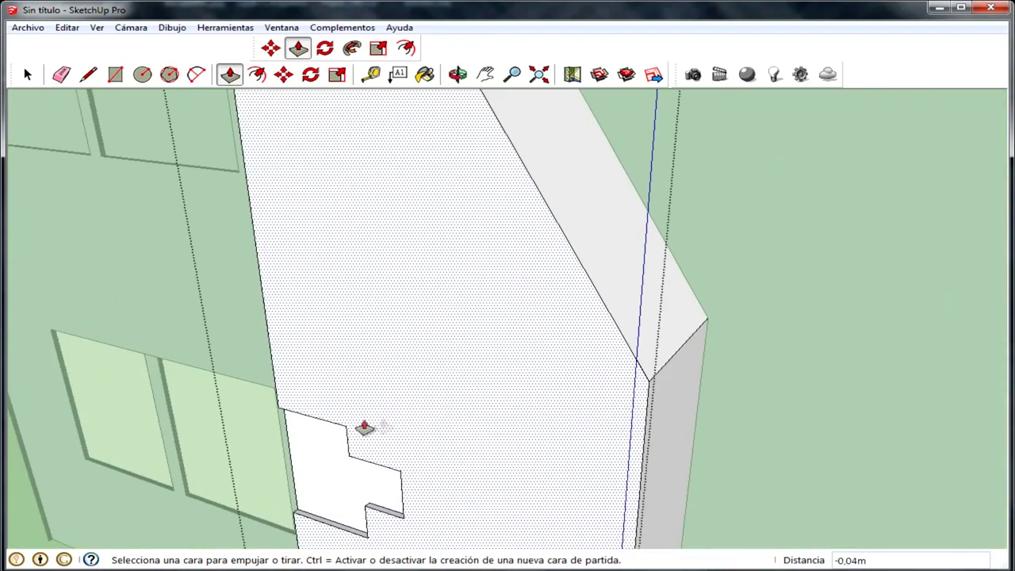
scroll(339, 476, up, 3)
click(361, 502)
click(361, 503)
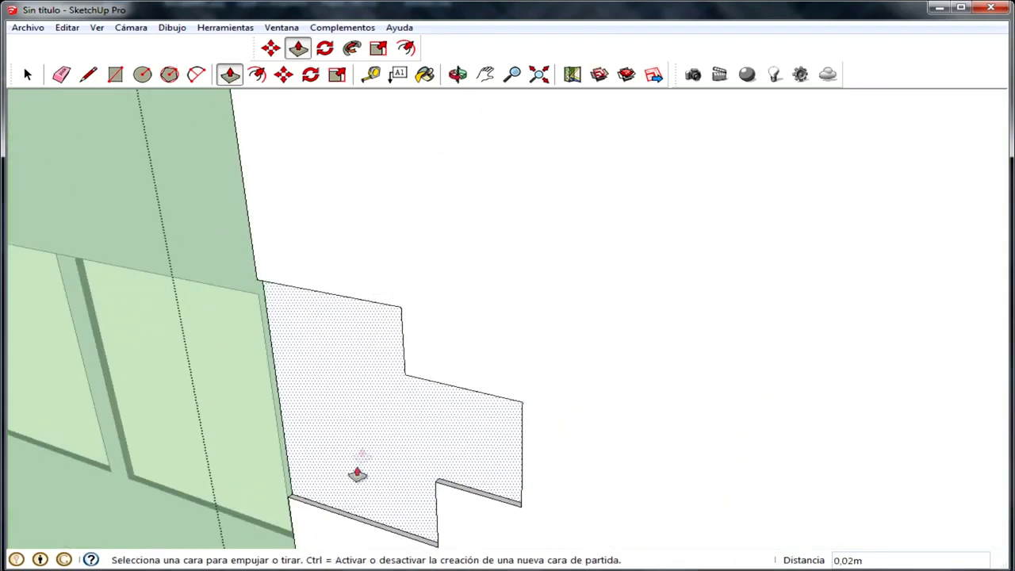
scroll(357, 476, down, 5)
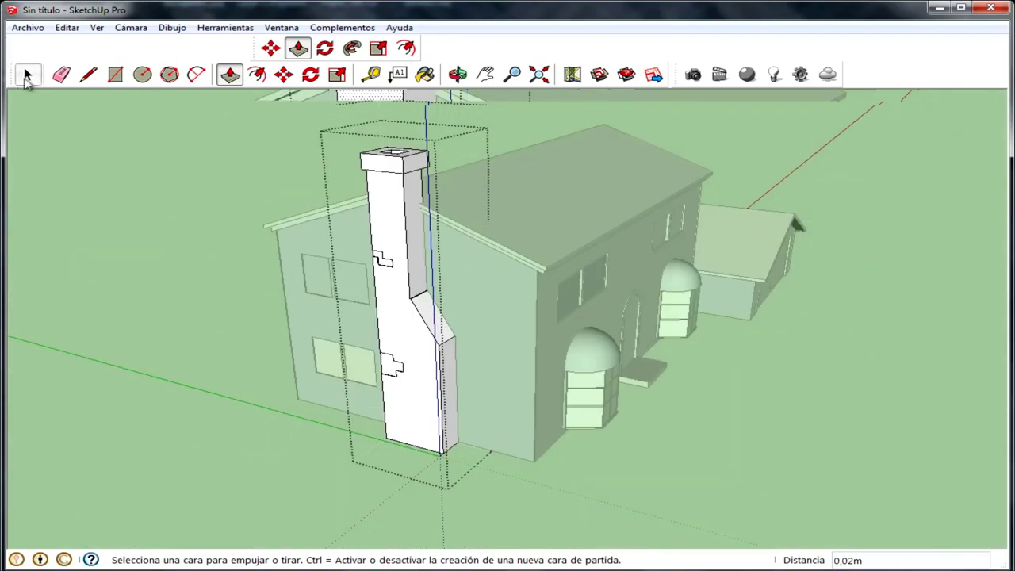
click(26, 75)
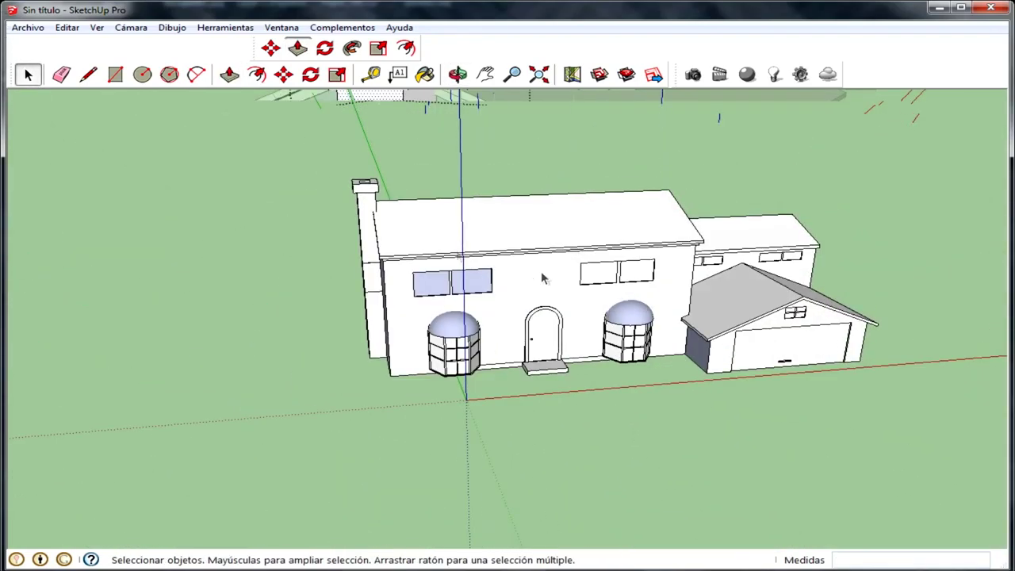
Orbit to the house front and draw an inset rectangle on top of the door step
middle_drag(562, 215, 207, 219)
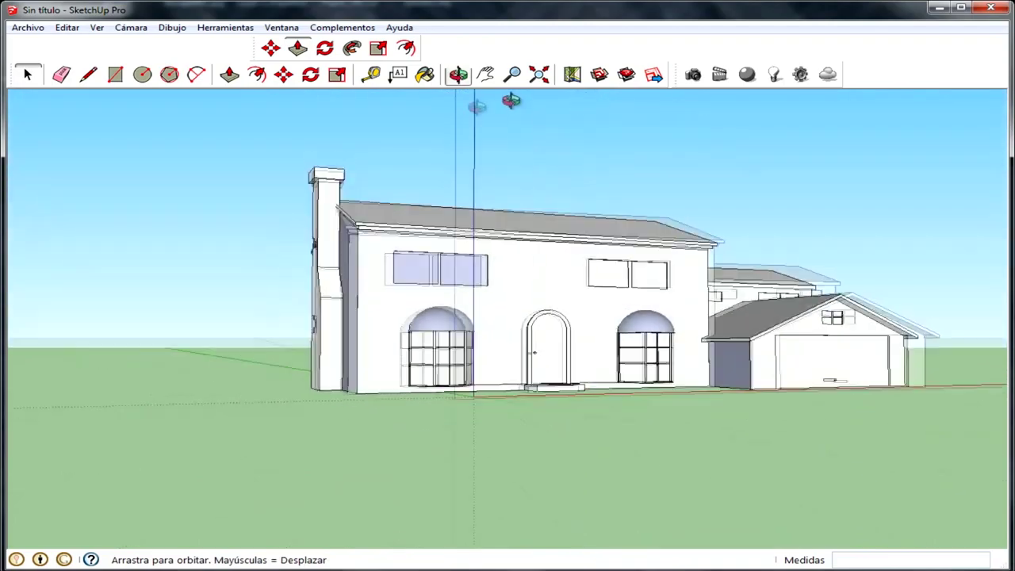
middle_drag(616, 385, 782, 389)
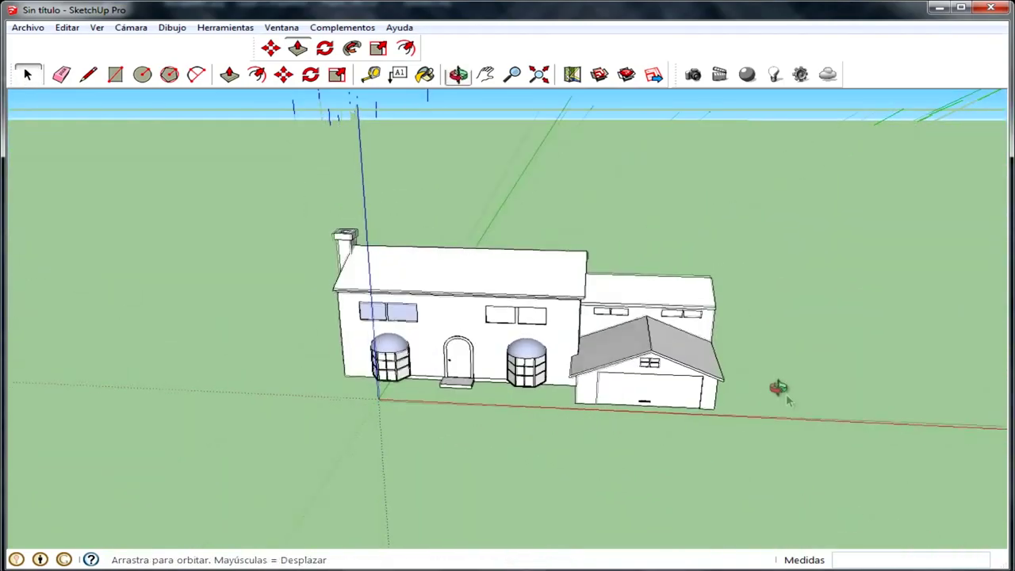
middle_drag(456, 298, 544, 267)
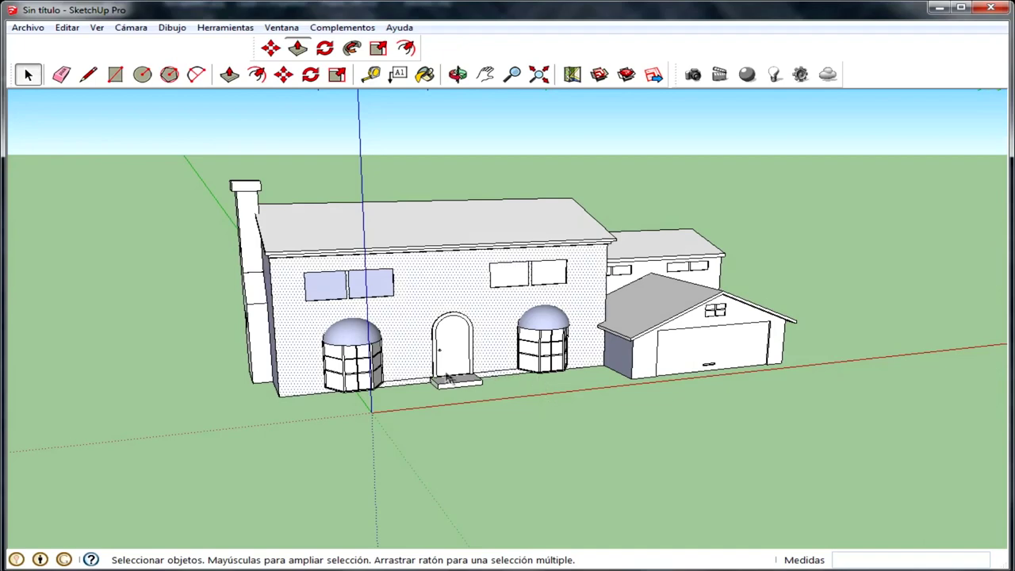
click(497, 375)
scroll(476, 382, up, 3)
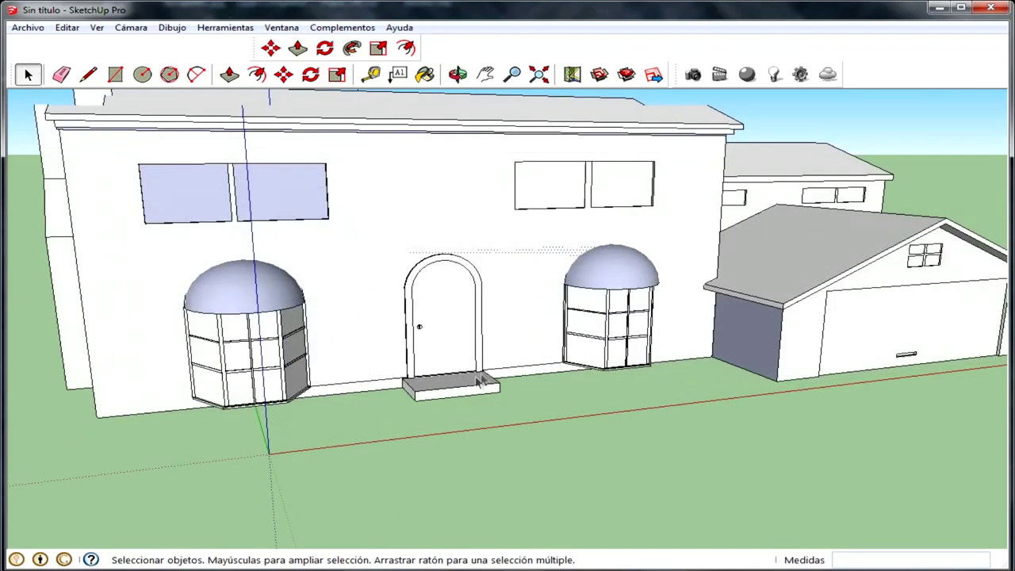
click(505, 368)
scroll(361, 385, down, 2)
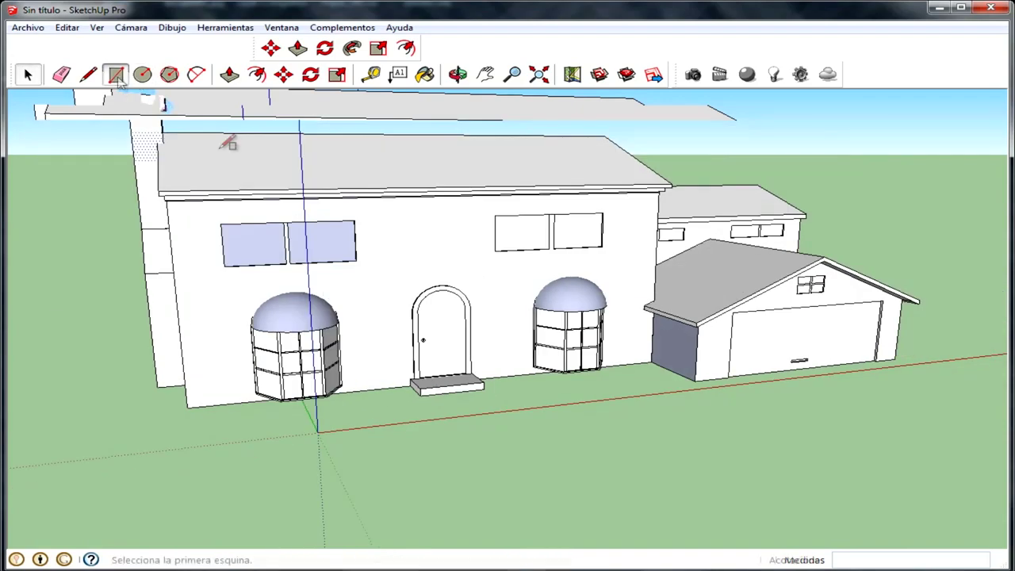
click(116, 74)
scroll(423, 447, up, 2)
scroll(415, 502, up, 2)
scroll(415, 333, up, 2)
scroll(408, 332, up, 1)
scroll(408, 331, up, 2)
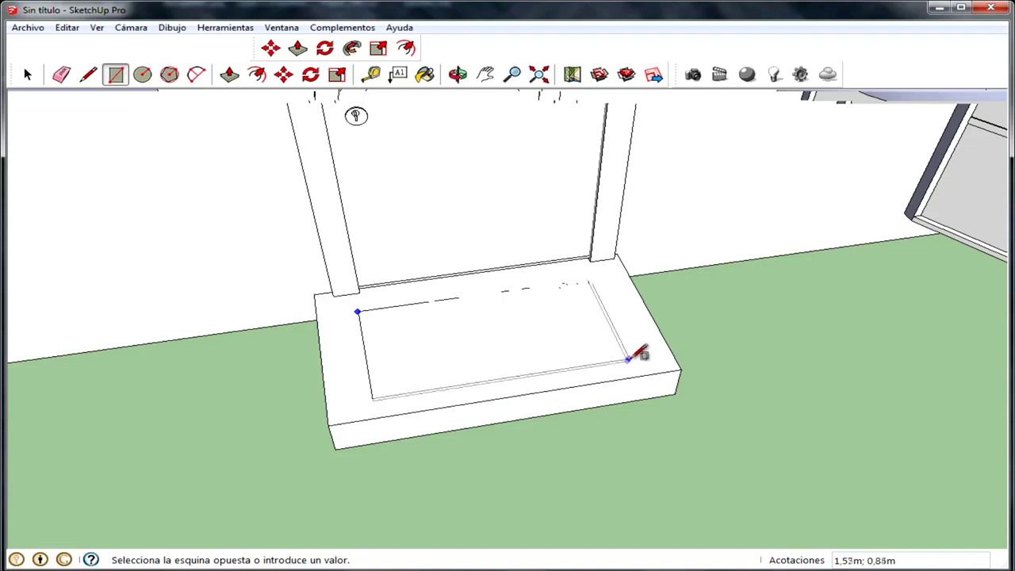
middle_drag(625, 339, 381, 373)
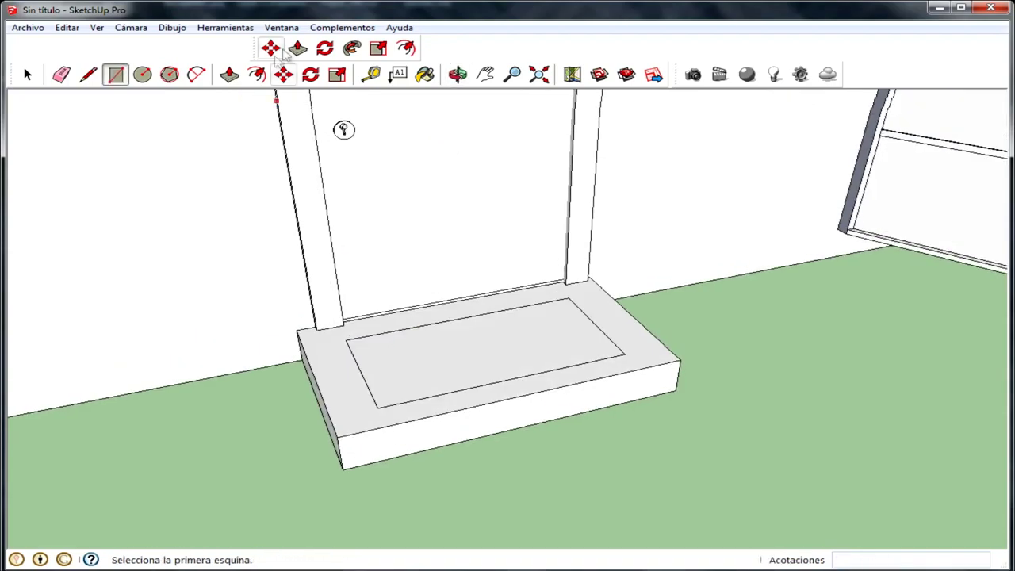
Push the step's inset panel about 0.01 m
click(229, 75)
scroll(373, 471, up, 3)
scroll(494, 397, up, 3)
scroll(471, 389, up, 2)
click(471, 390)
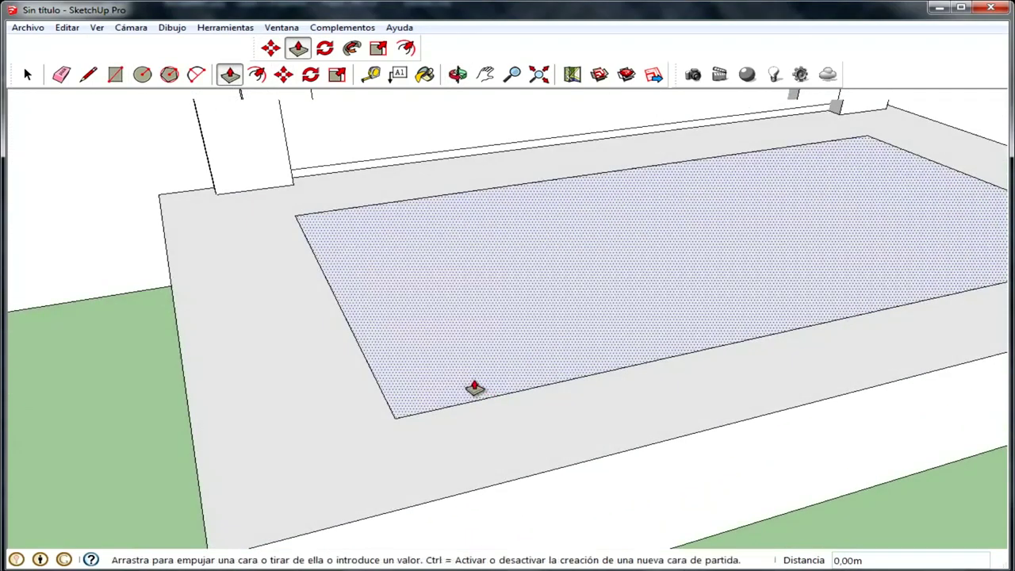
click(473, 383)
scroll(471, 382, down, 3)
scroll(458, 412, down, 3)
scroll(468, 462, down, 2)
scroll(471, 483, up, 2)
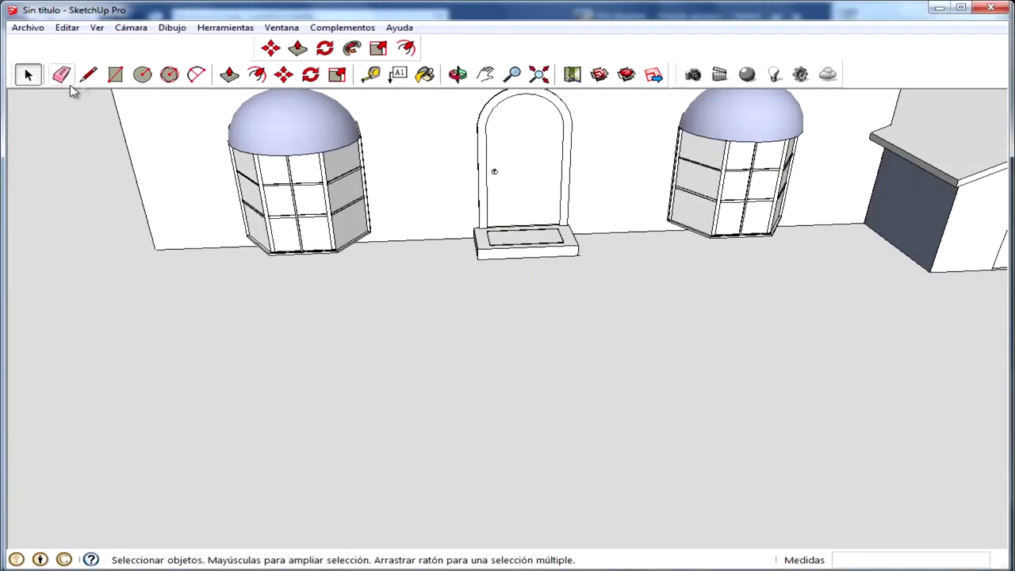
click(88, 74)
scroll(524, 299, up, 3)
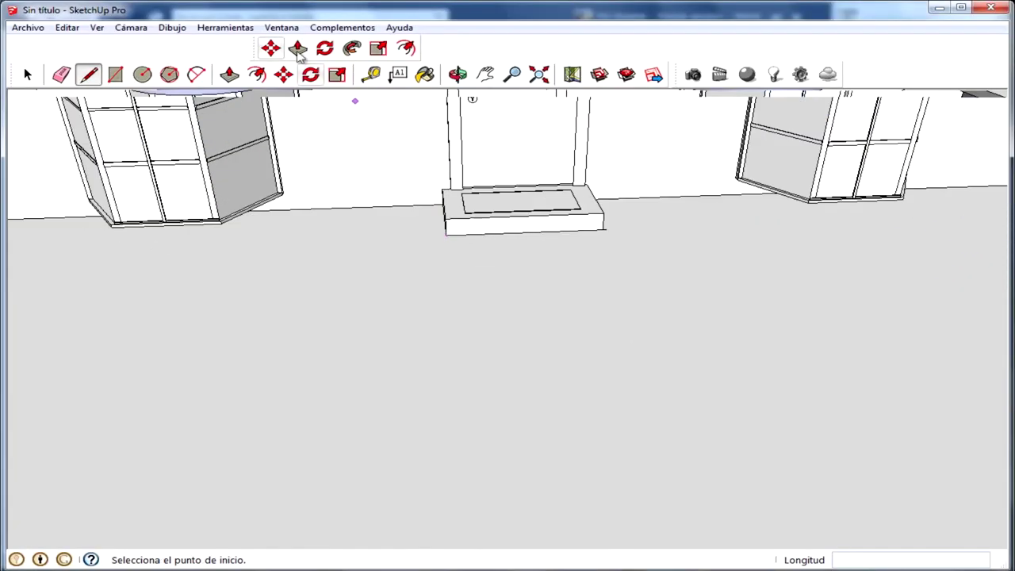
Draw a walkway rectangle on the ground in front of the door step and sink it slightly
click(115, 74)
mouse_move(650, 367)
middle_down()
mouse_move(679, 199)
mouse_move(548, 243)
mouse_move(377, 220)
middle_up()
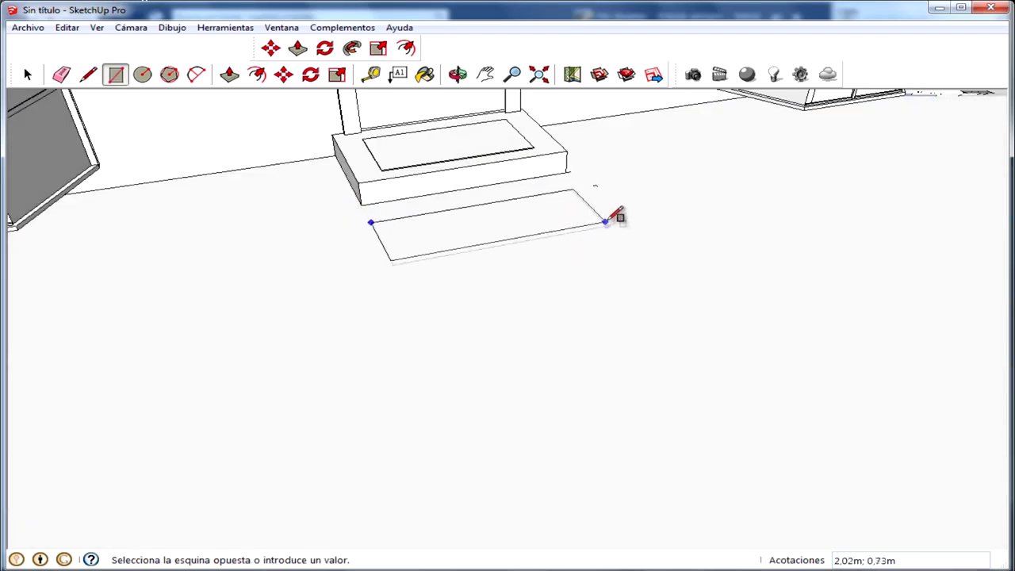
click(862, 475)
scroll(798, 344, down, 5)
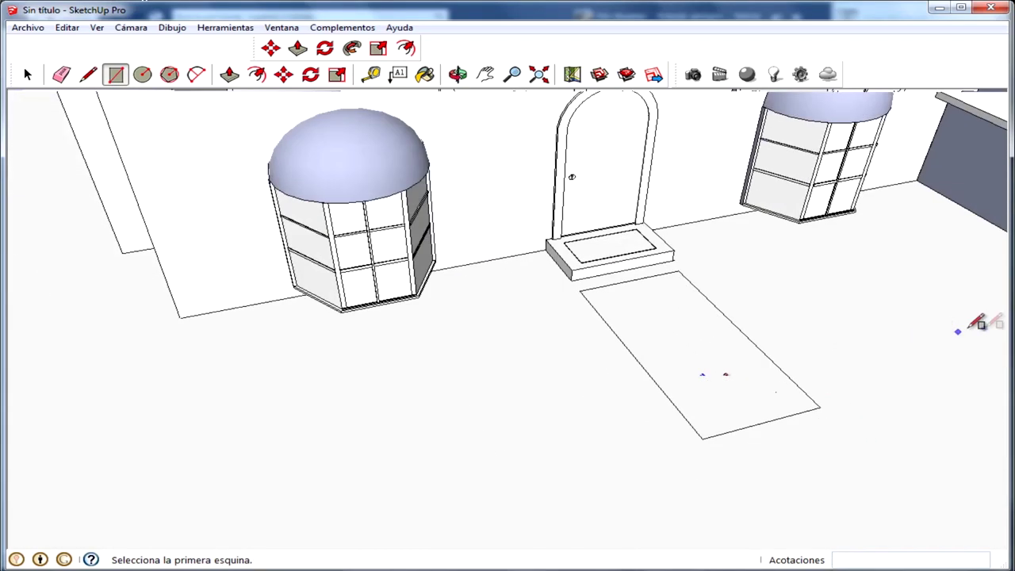
middle_drag(962, 328, 791, 246)
click(295, 56)
scroll(845, 420, up, 3)
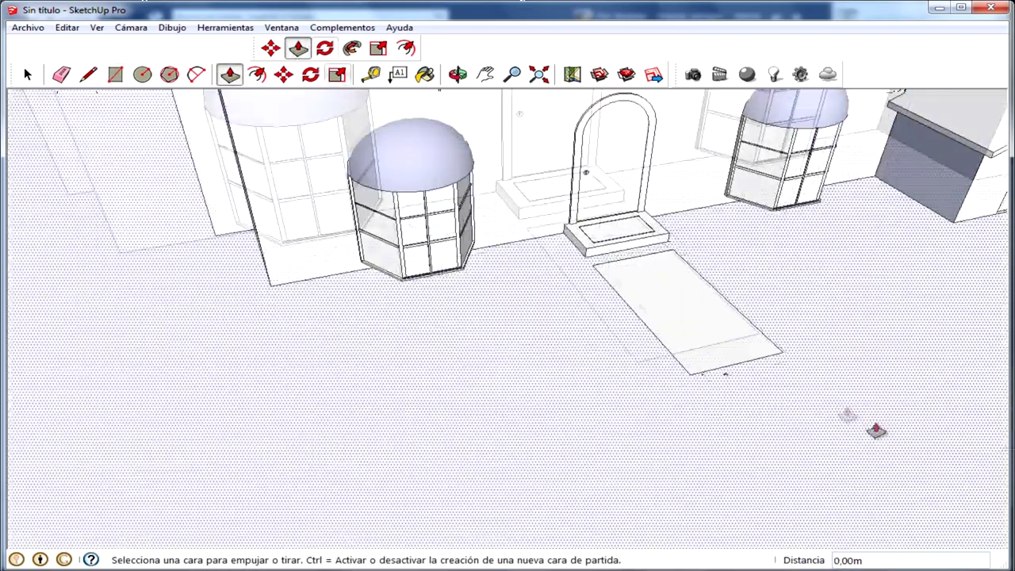
scroll(650, 317, up, 3)
click(656, 327)
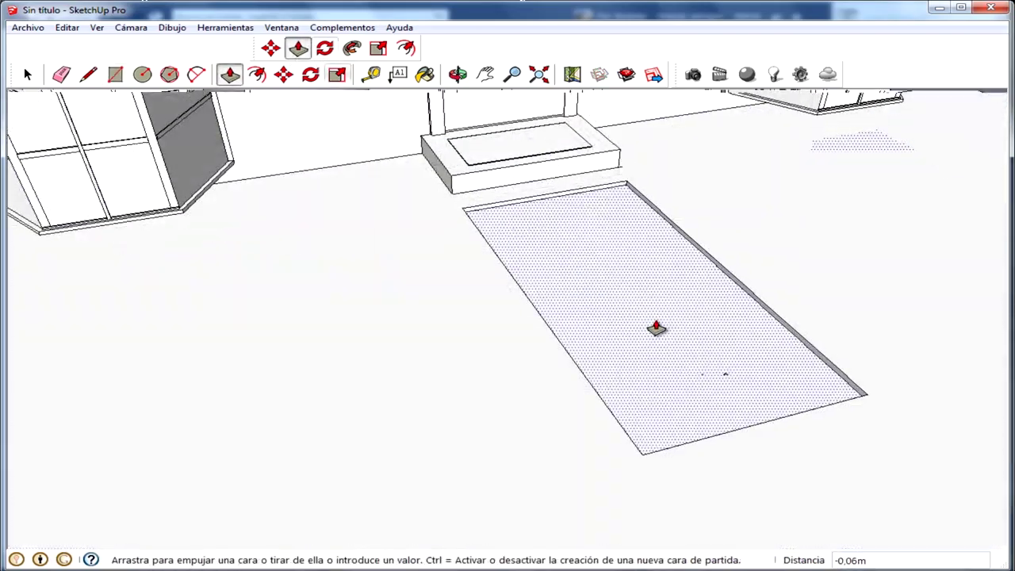
click(659, 325)
scroll(872, 363, down, 3)
middle_drag(873, 362, 727, 187)
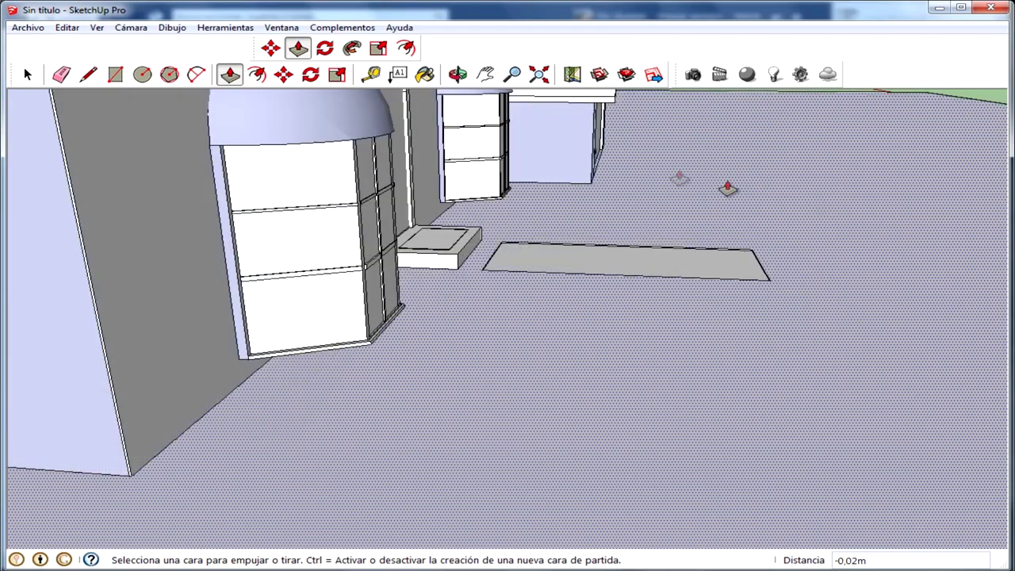
scroll(727, 188, up, 3)
scroll(658, 301, down, 3)
mouse_move(657, 302)
middle_down()
mouse_move(701, 315)
mouse_move(652, 312)
middle_up()
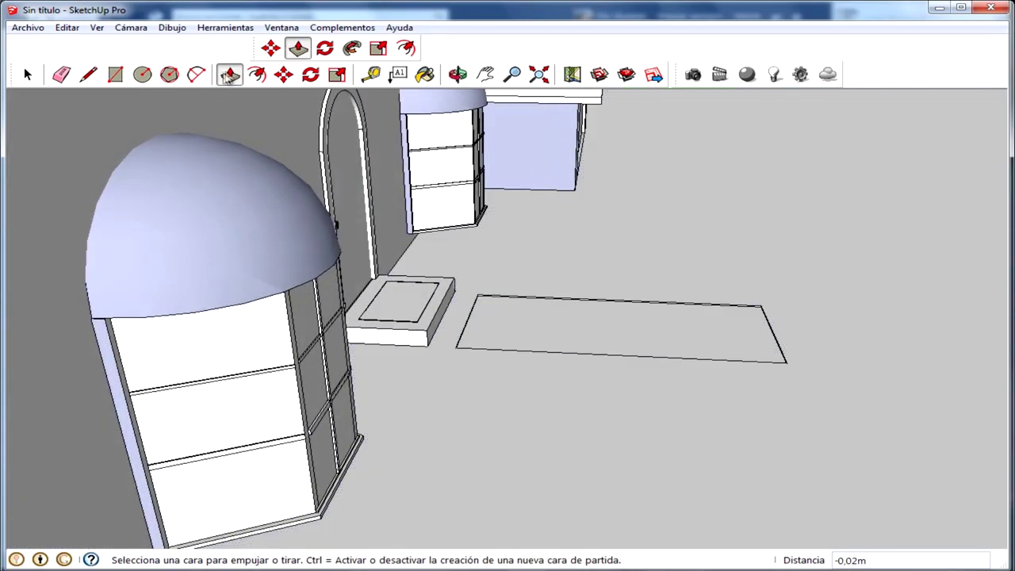
Add a thin rectangular band along the walkway's far edge
click(115, 73)
scroll(673, 233, up, 3)
scroll(562, 302, up, 2)
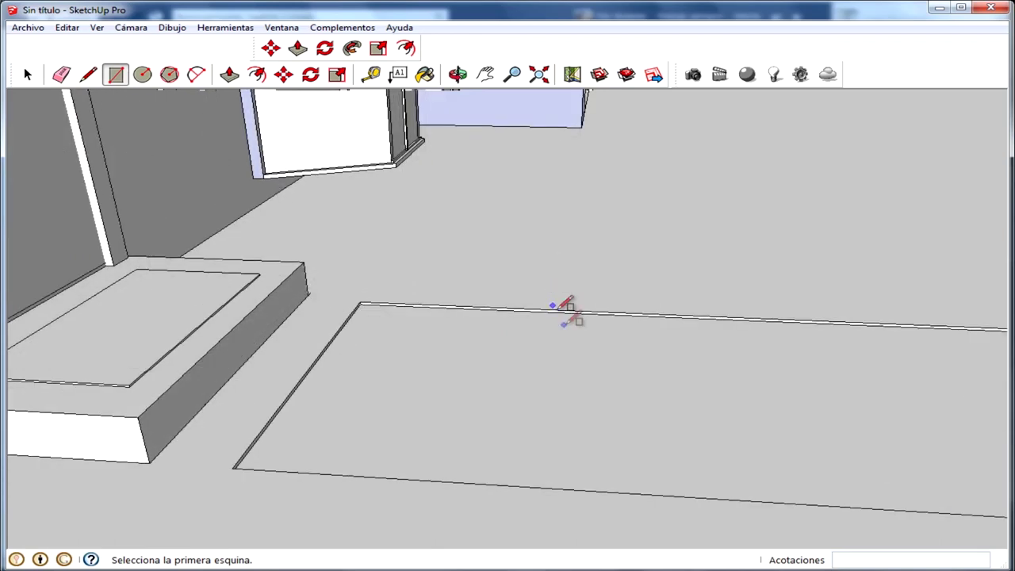
middle_drag(562, 301, 599, 297)
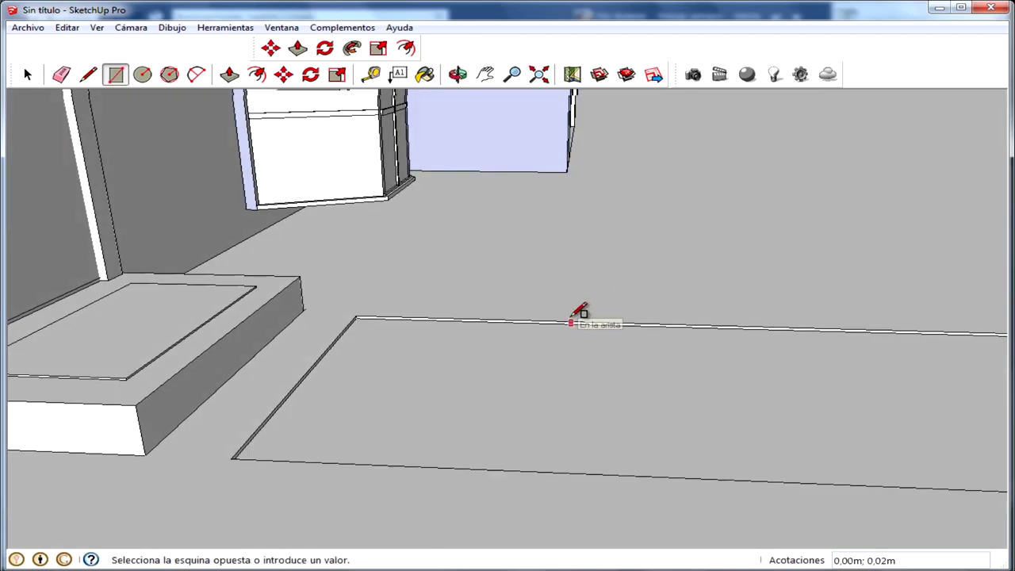
scroll(603, 325, up, 3)
click(586, 280)
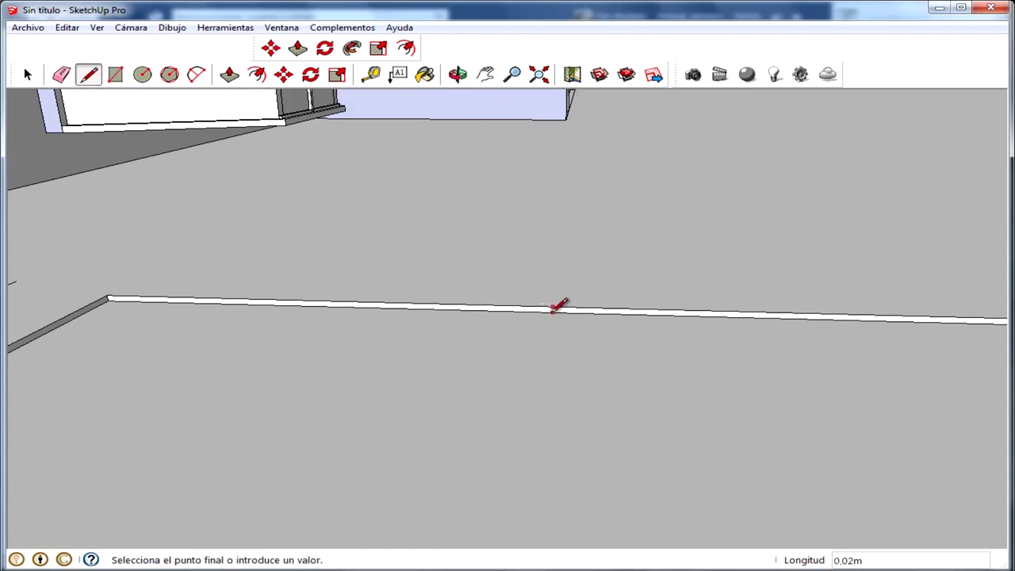
scroll(553, 309, up, 2)
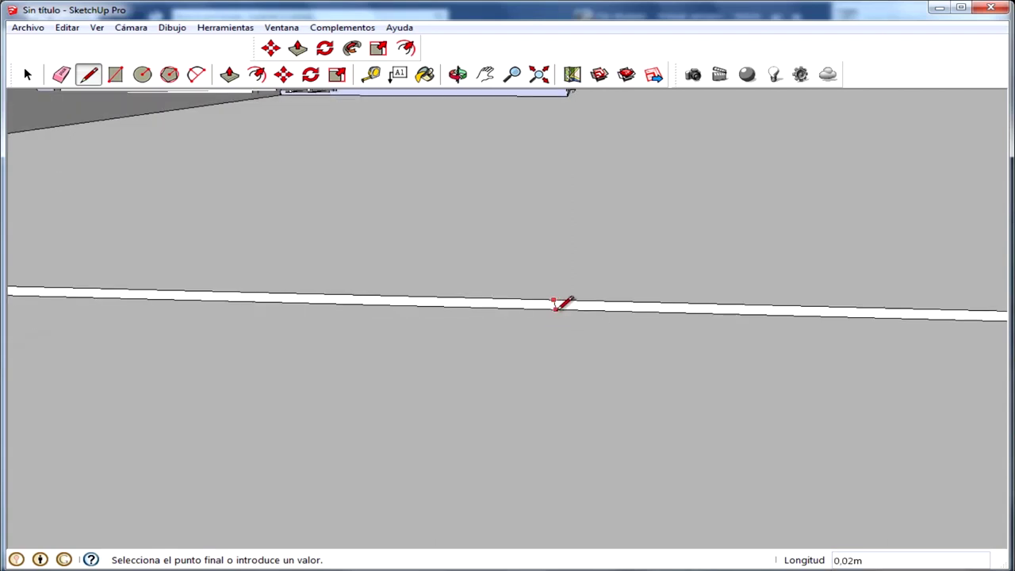
middle_drag(567, 273, 715, 313)
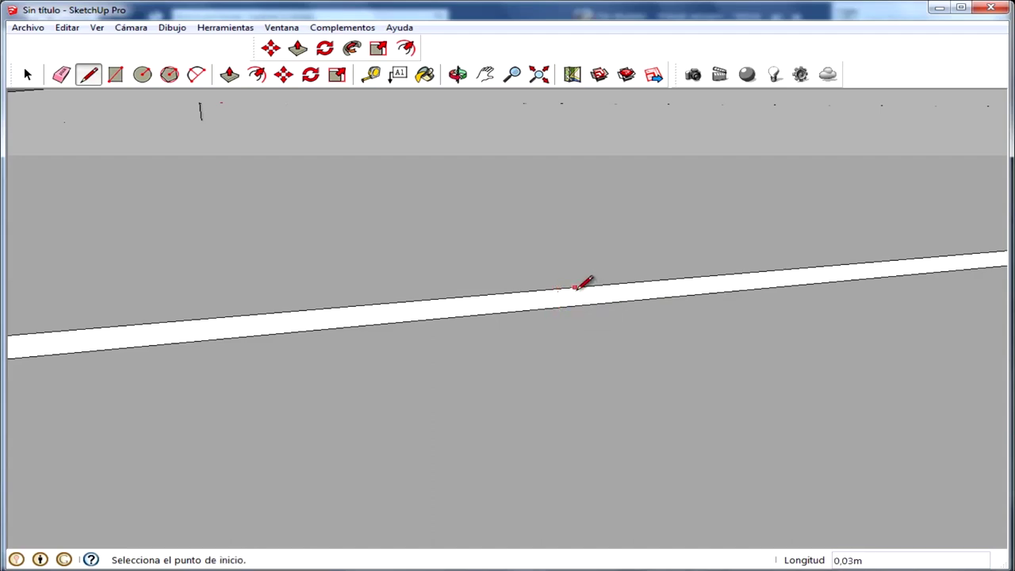
middle_drag(584, 296, 670, 267)
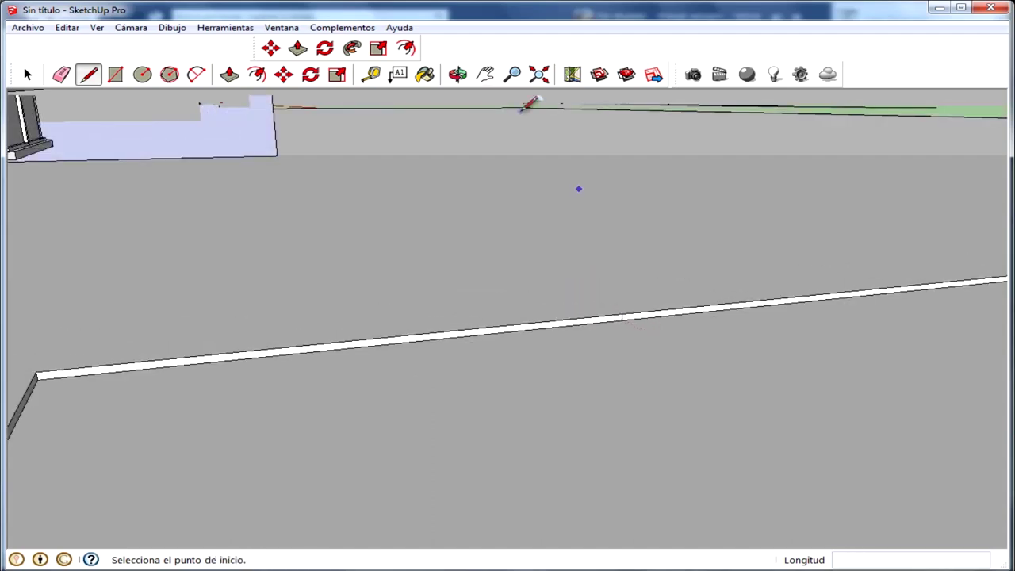
Extrude the surrounding ground face with Push/Pull and zoom to fit the whole model
key(p)
click(652, 317)
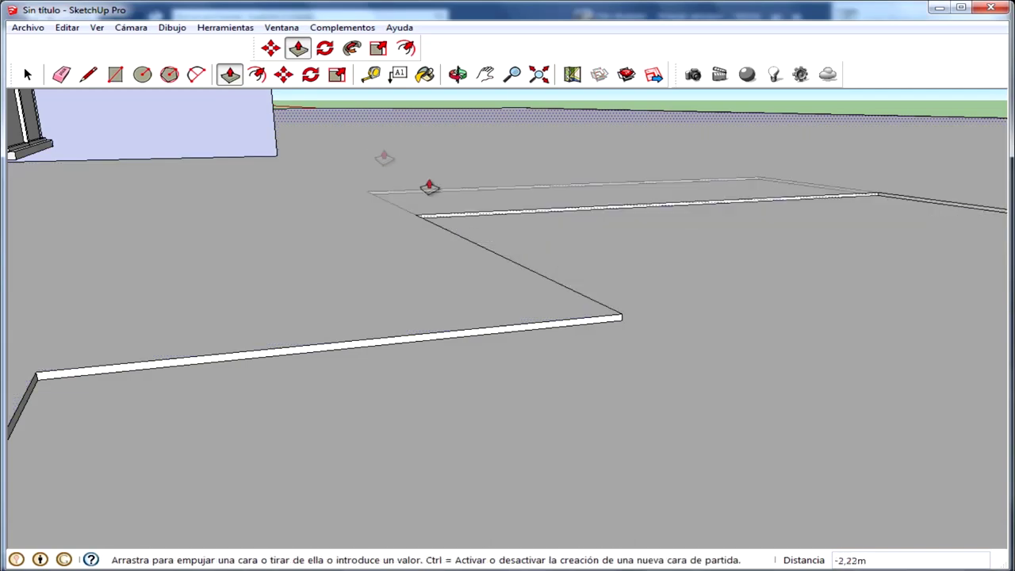
click(311, 145)
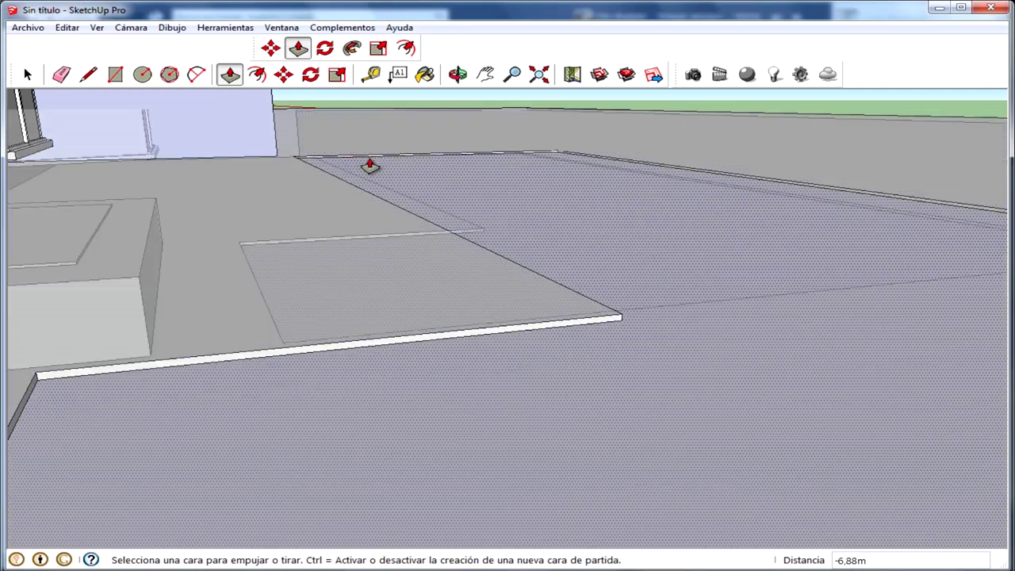
middle_drag(369, 166, 491, 281)
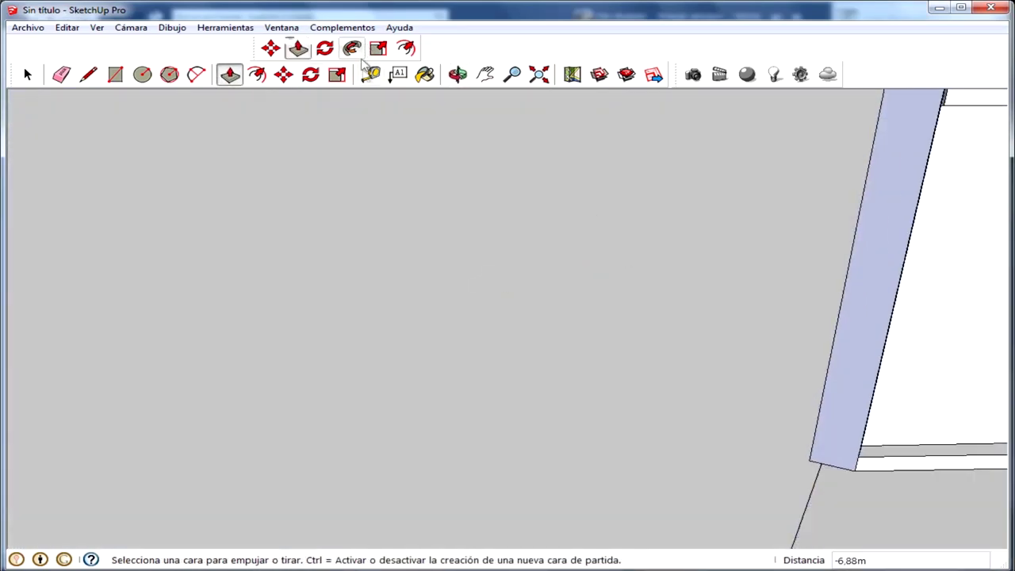
click(538, 74)
scroll(632, 257, up, 10)
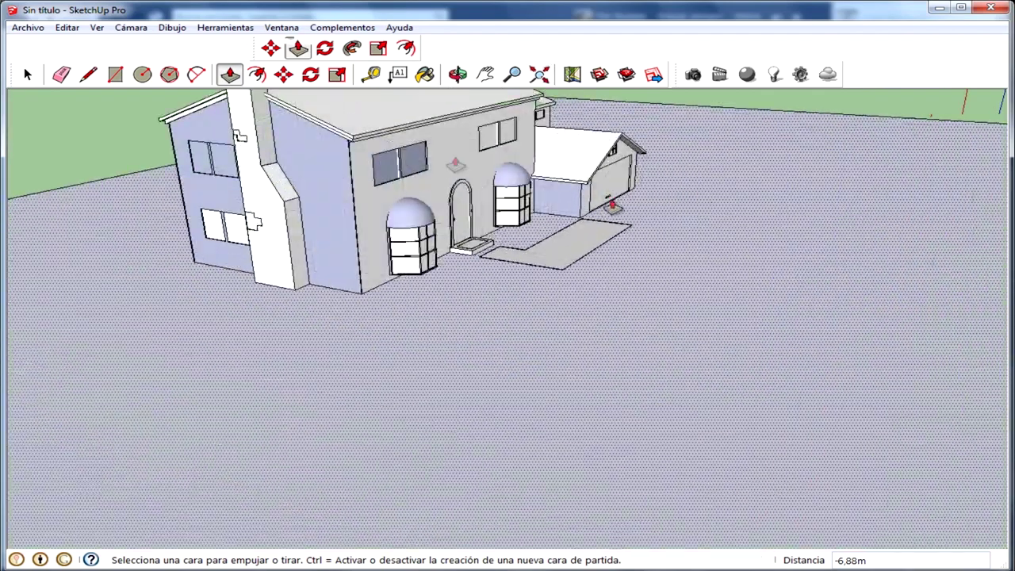
Pull the lot slab face up 1 m from a low viewing angle
scroll(529, 351, up, 5)
scroll(634, 390, up, 5)
scroll(542, 315, up, 3)
mouse_move(541, 315)
middle_down()
mouse_move(696, 417)
mouse_move(895, 403)
middle_up()
scroll(904, 396, up, 3)
click(906, 392)
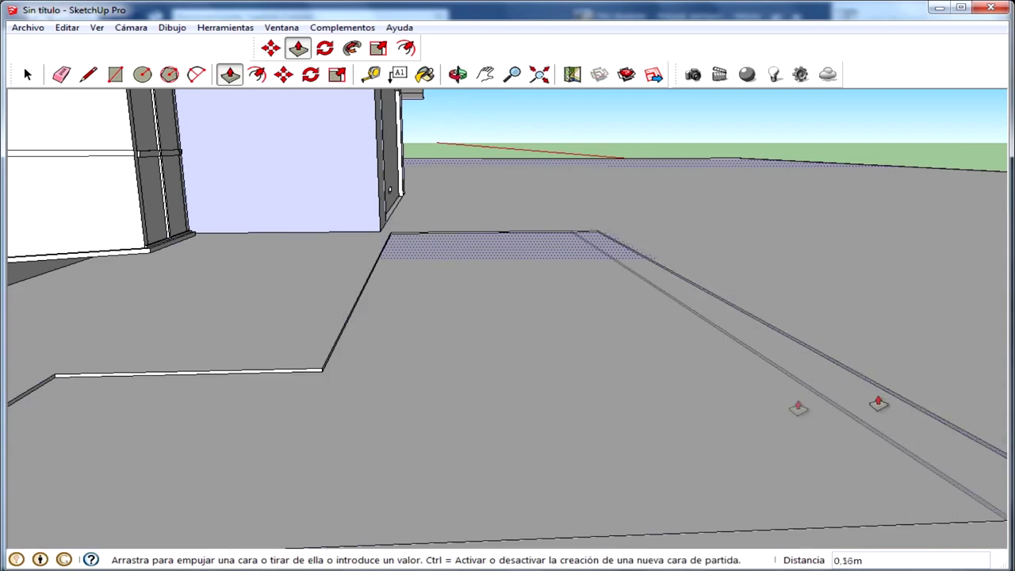
text(1)
key(Return)
Push the slab top face and the slab edge face to new heights
scroll(358, 275, up, 3)
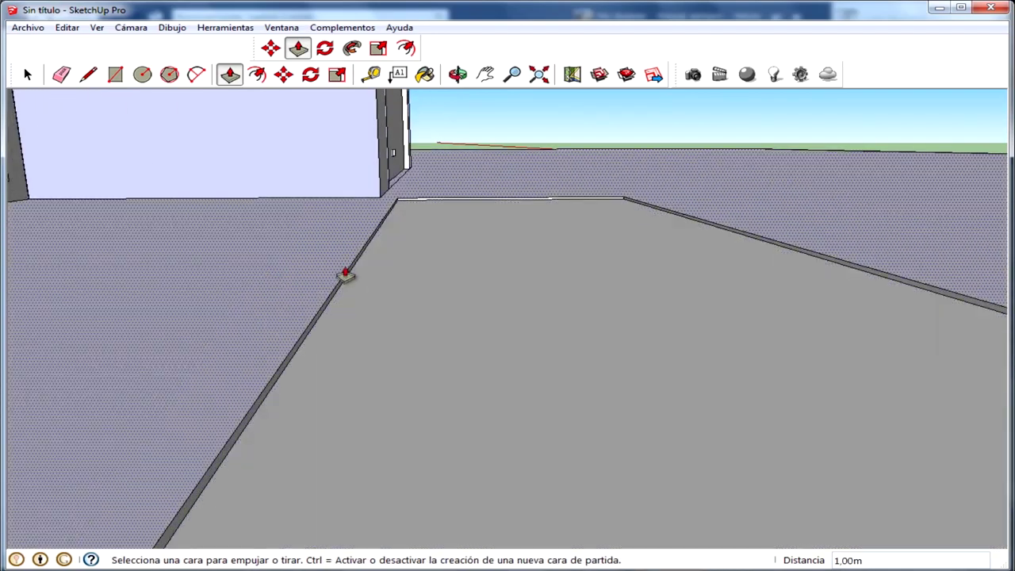
click(346, 281)
click(310, 283)
mouse_move(310, 283)
middle_down()
mouse_move(623, 181)
mouse_move(560, 401)
middle_up()
scroll(560, 401, down, 3)
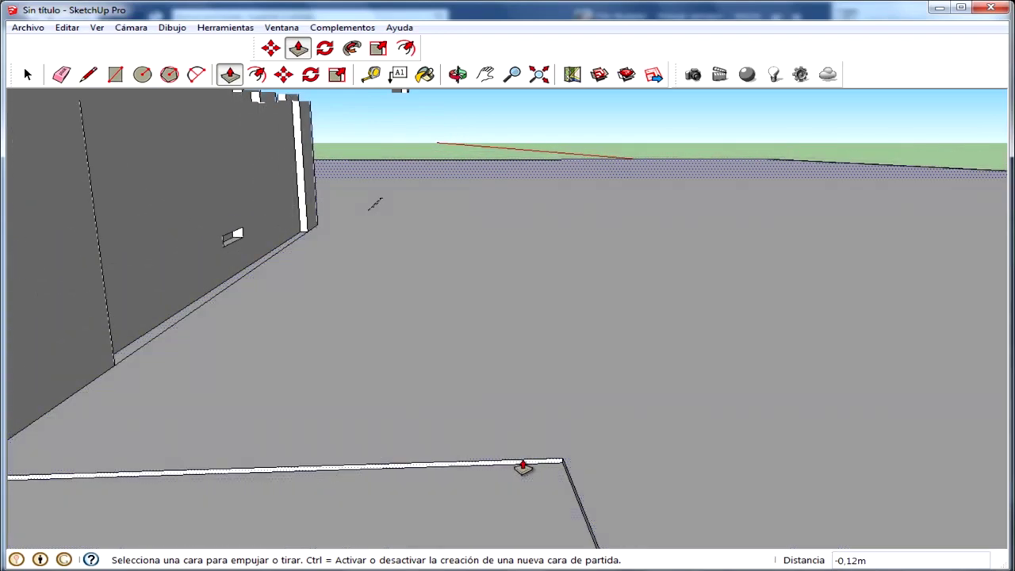
click(522, 470)
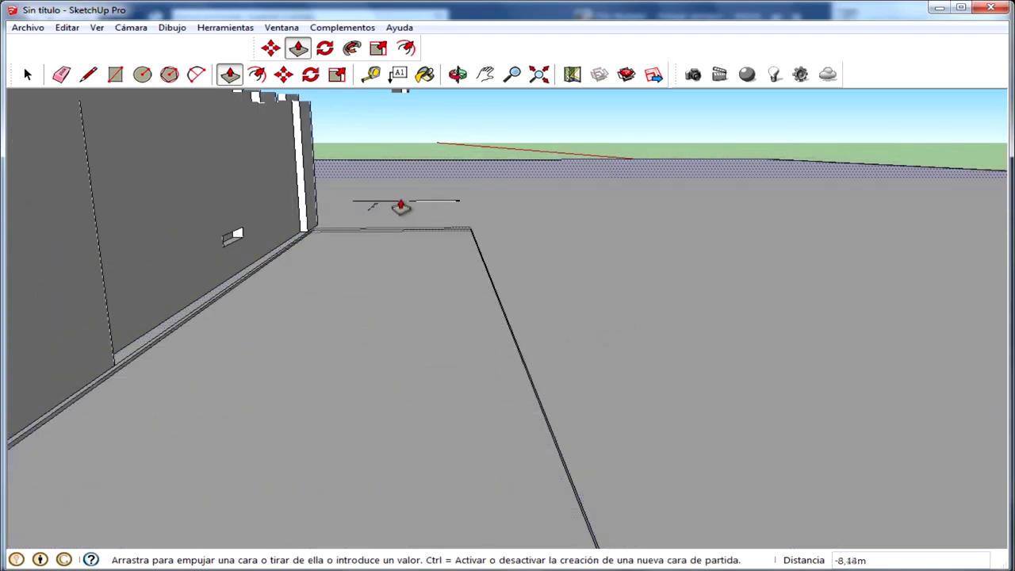
click(400, 207)
scroll(462, 299, down, 3)
scroll(492, 333, down, 3)
scroll(508, 352, down, 3)
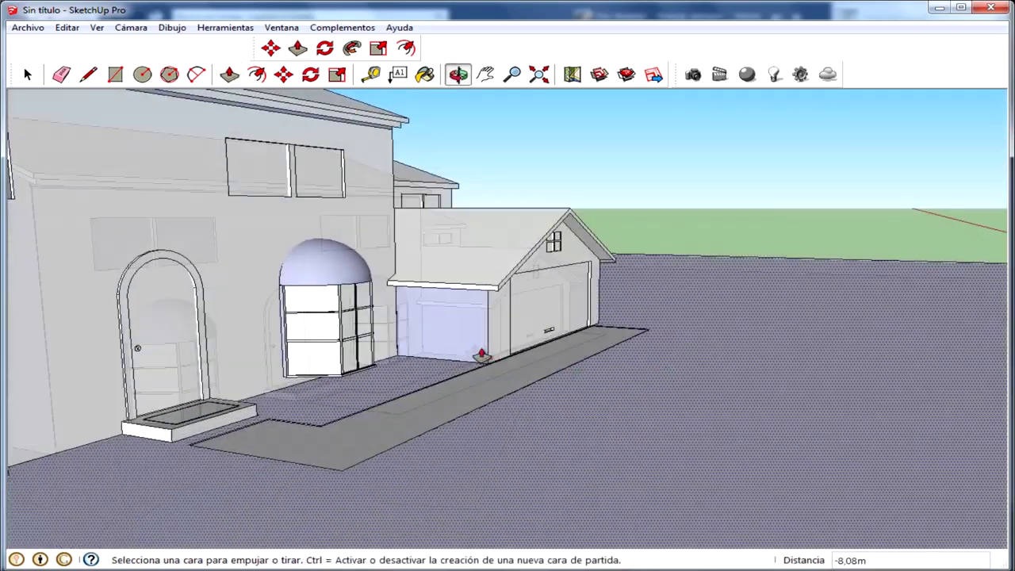
Raise the slab face slightly, viewed from a close level angle
mouse_move(323, 276)
middle_down()
mouse_move(328, 328)
mouse_move(536, 407)
mouse_move(718, 415)
mouse_move(684, 507)
mouse_move(913, 317)
middle_up()
scroll(883, 264, up, 2)
mouse_move(883, 265)
middle_down()
mouse_move(952, 238)
mouse_move(827, 259)
mouse_move(867, 229)
middle_up()
drag(868, 229, 820, 231)
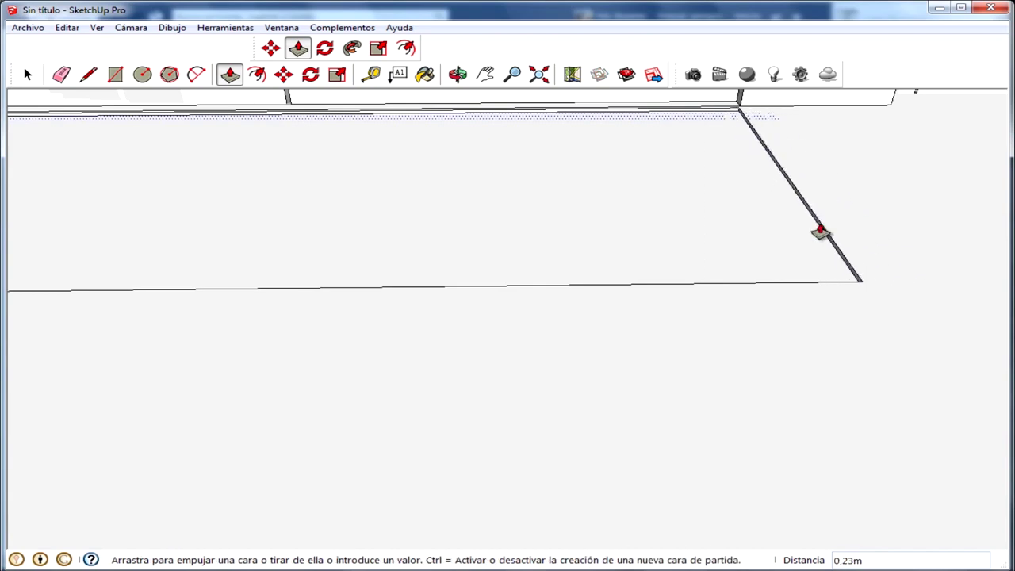
click(822, 232)
mouse_move(822, 232)
middle_down()
mouse_move(521, 283)
mouse_move(324, 263)
mouse_move(283, 229)
mouse_move(6, 181)
middle_up()
scroll(199, 154, down, 2)
scroll(214, 238, up, 4)
scroll(227, 312, up, 3)
mouse_move(227, 312)
middle_down()
mouse_move(68, 306)
mouse_move(124, 113)
middle_up()
Push the slab face once more with Push/Pull
click(88, 74)
scroll(238, 275, up, 2)
scroll(180, 264, up, 1)
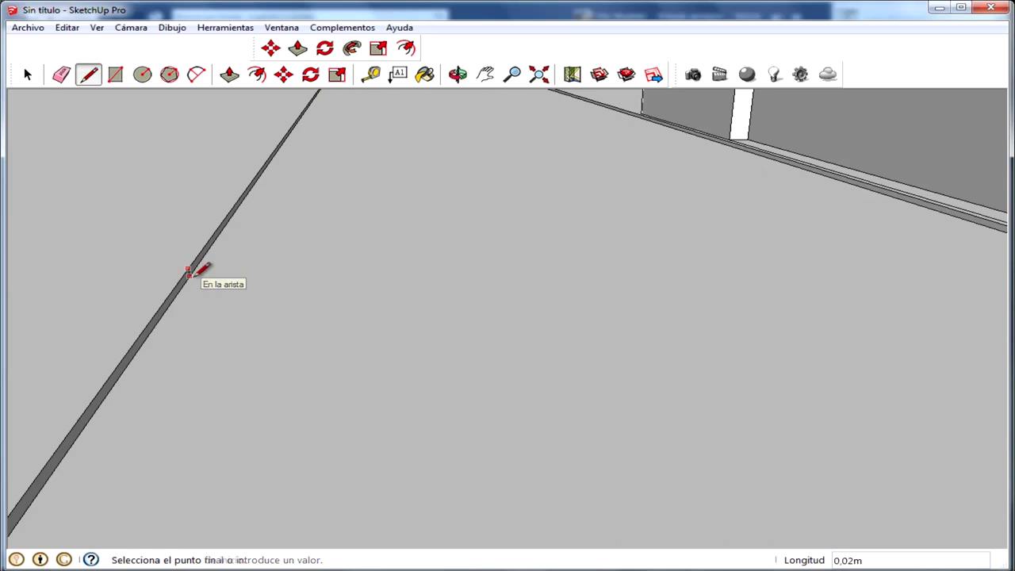
click(297, 48)
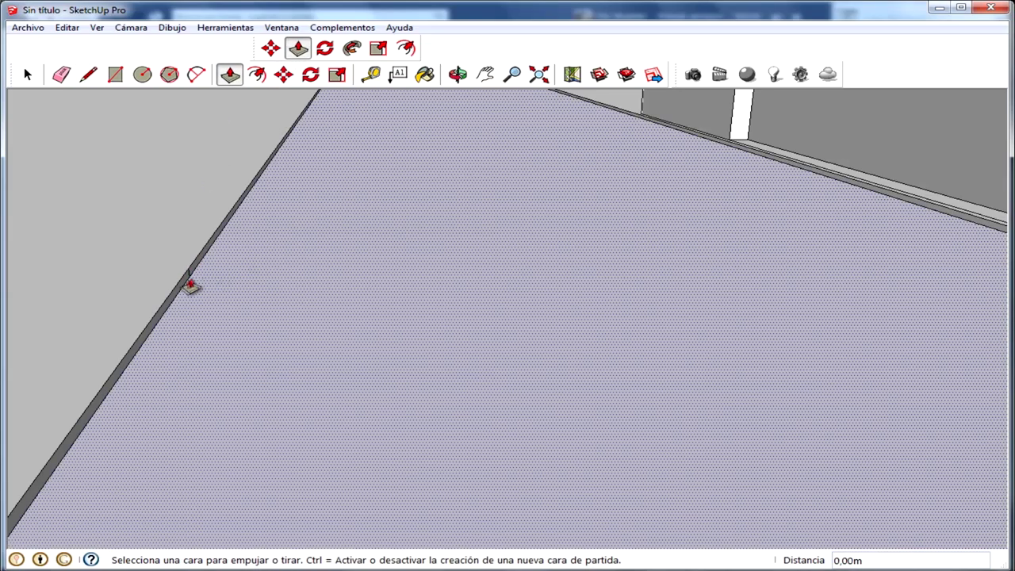
click(176, 291)
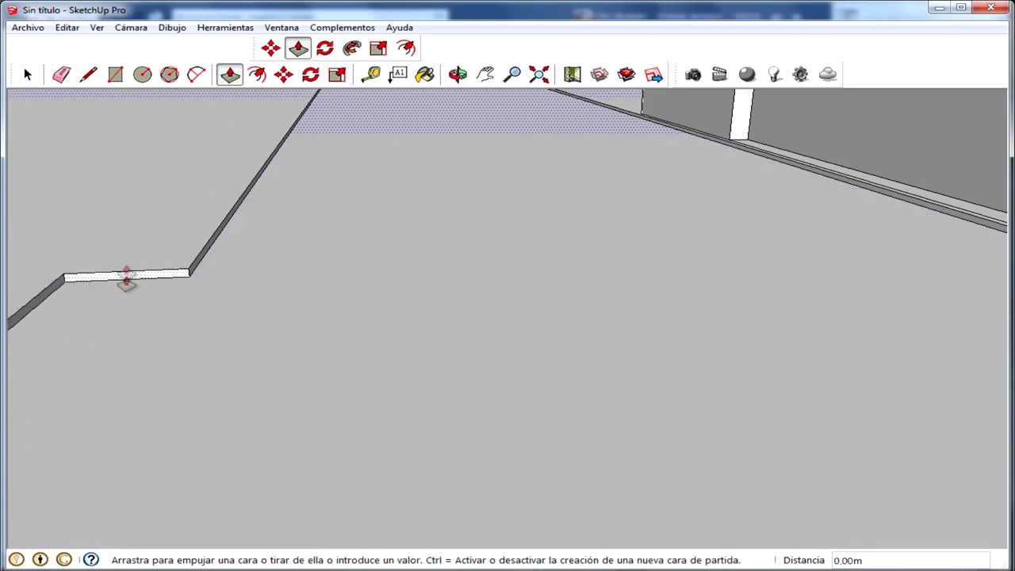
click(137, 256)
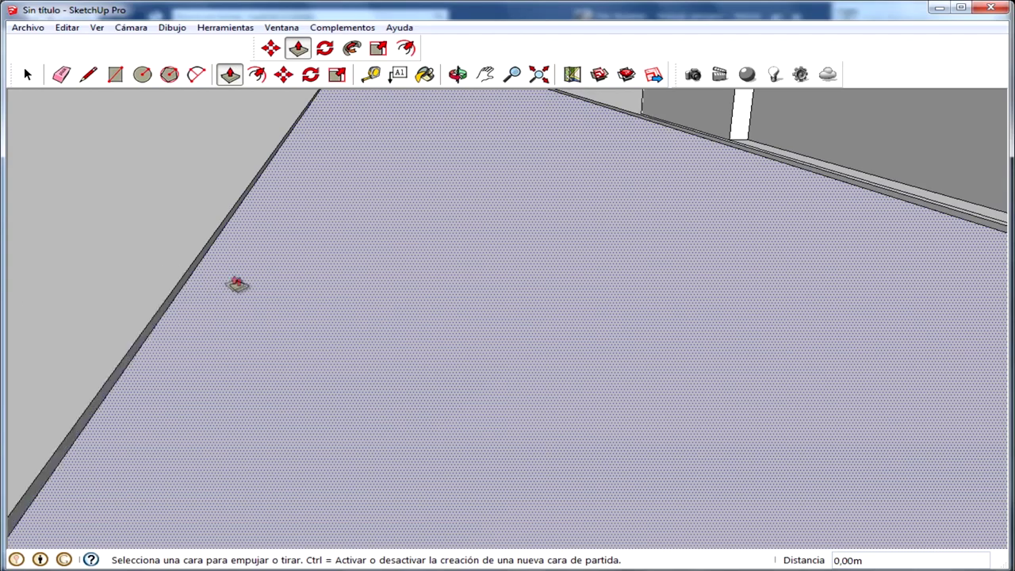
Adjust the depth of the small notch face split off the slab
middle_drag(239, 284, 61, 253)
middle_drag(109, 208, 159, 143)
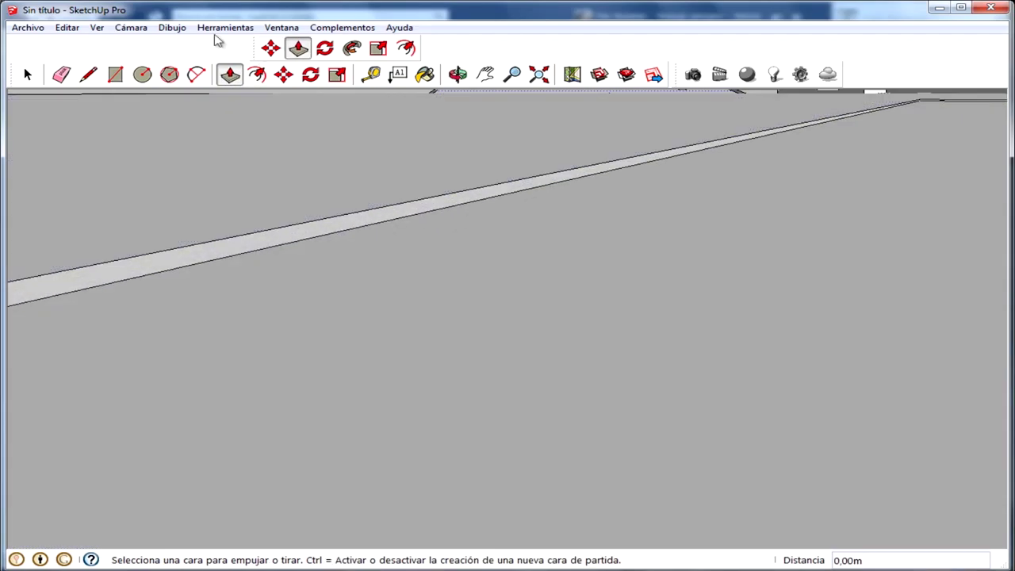
click(88, 74)
middle_drag(222, 181, 239, 244)
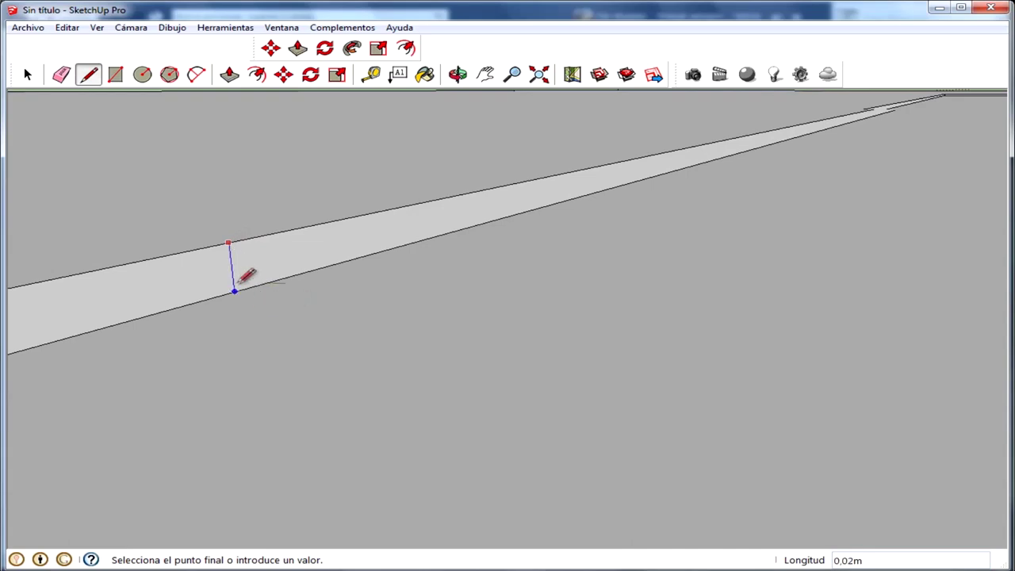
click(33, 75)
middle_drag(312, 297, 293, 93)
click(298, 49)
middle_drag(356, 198, 431, 310)
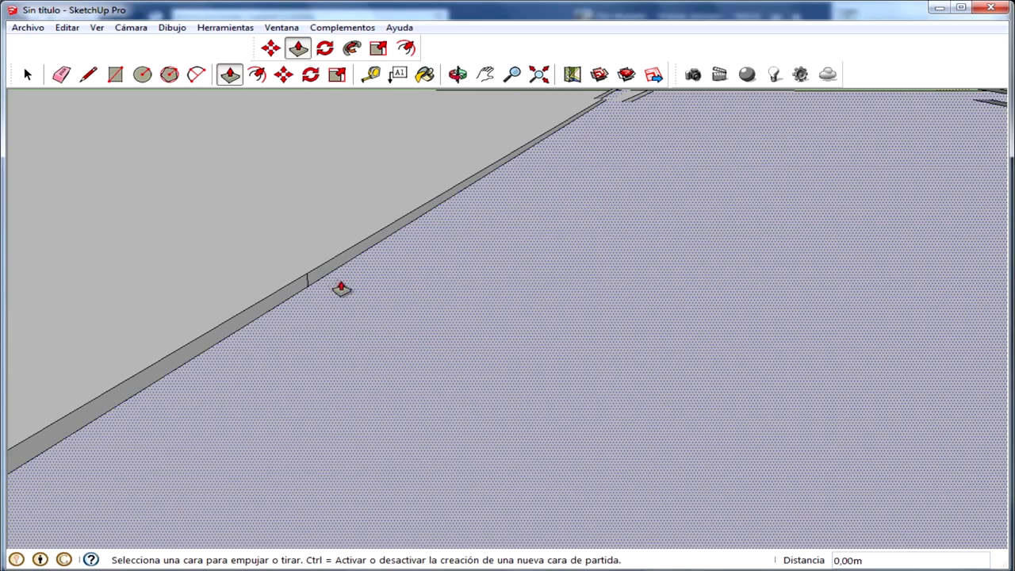
mouse_move(290, 291)
mouse_down()
mouse_move(300, 295)
mouse_move(306, 265)
mouse_up()
mouse_move(306, 265)
middle_down()
mouse_move(335, 275)
mouse_move(347, 294)
mouse_move(544, 343)
mouse_move(641, 391)
mouse_move(473, 356)
mouse_move(485, 414)
middle_up()
drag(481, 409, 480, 411)
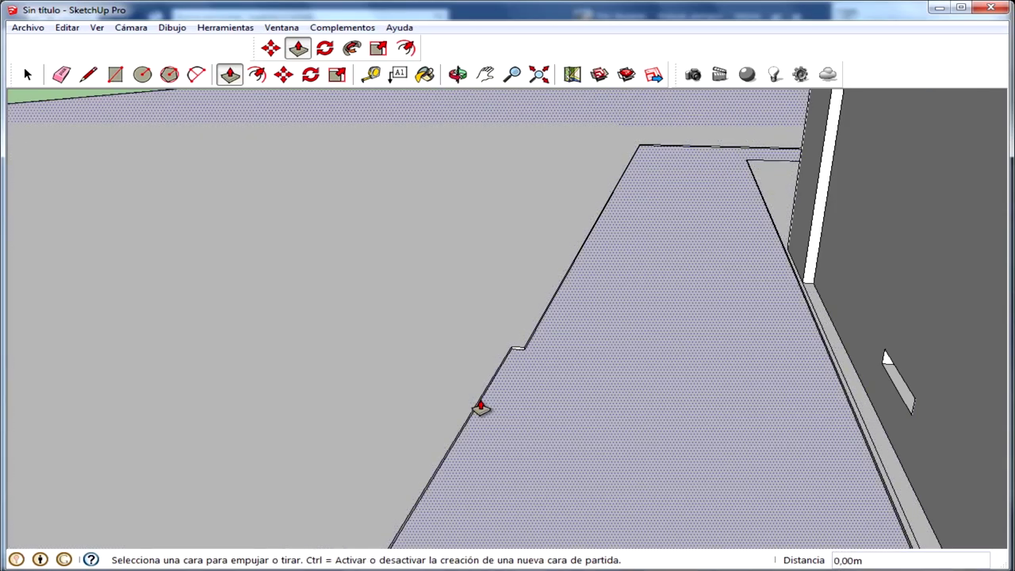
Push the floor face and the walkway face down
click(479, 410)
click(106, 288)
scroll(434, 389, down, 5)
scroll(878, 415, down, 3)
scroll(690, 391, up, 5)
scroll(638, 358, up, 3)
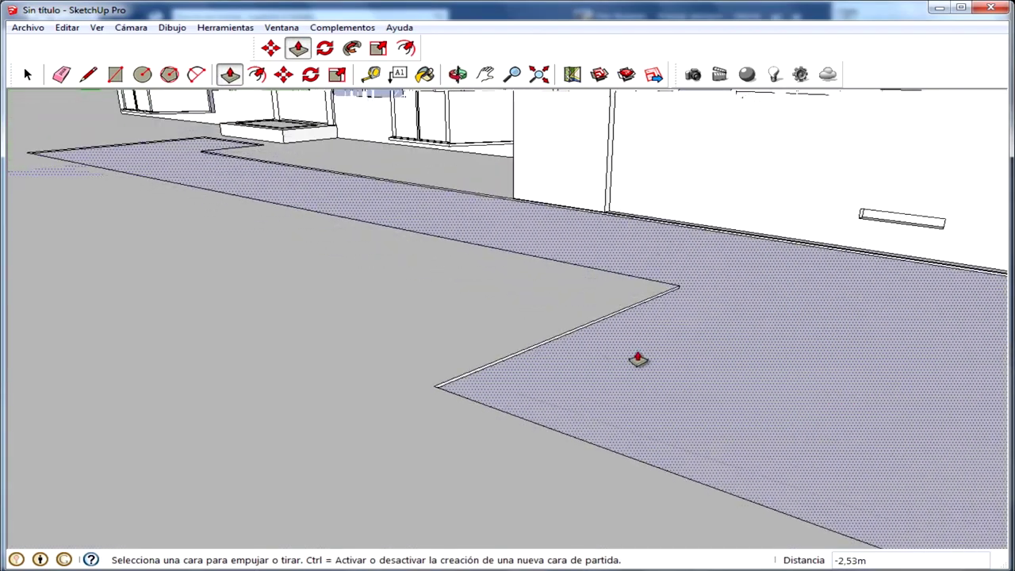
click(575, 350)
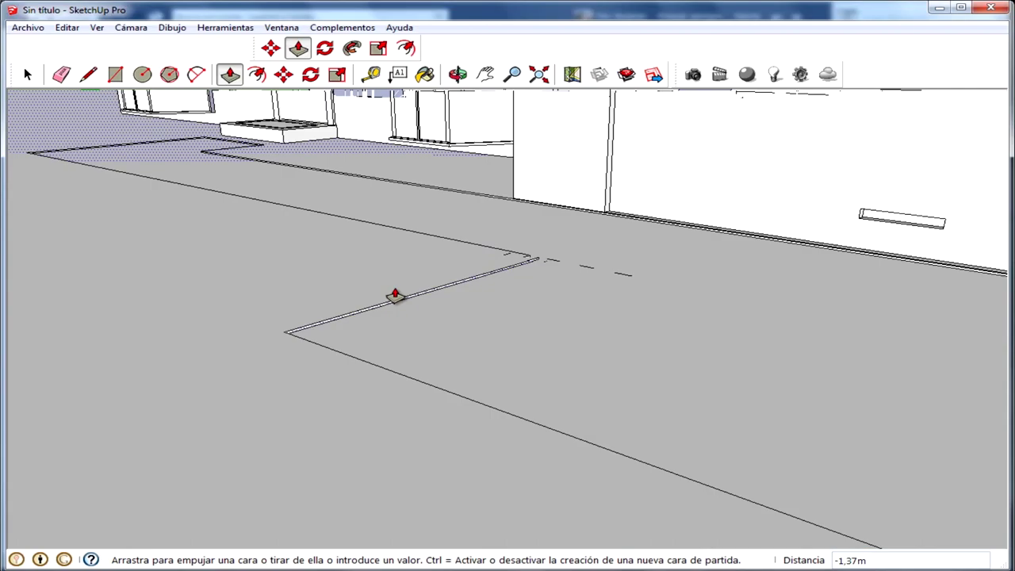
click(384, 290)
scroll(403, 322, down, 3)
scroll(558, 445, down, 3)
scroll(705, 466, down, 3)
Push the face beside the garage, then view the house from the front
middle_drag(705, 466, 346, 421)
mouse_move(188, 451)
middle_down()
mouse_move(310, 449)
mouse_move(247, 443)
mouse_move(263, 415)
mouse_move(245, 471)
mouse_move(199, 449)
middle_up()
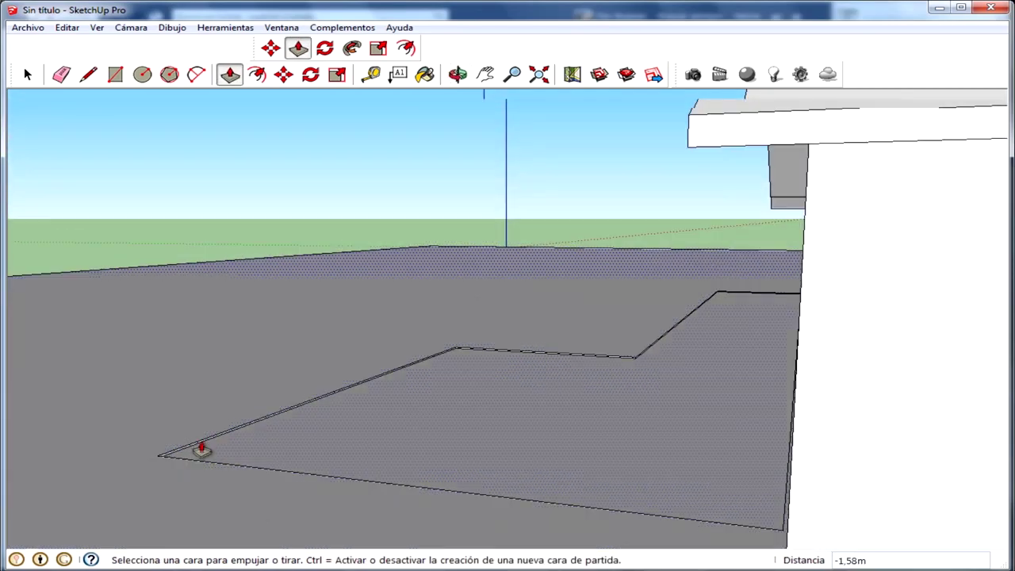
click(194, 448)
click(19, 407)
mouse_move(19, 407)
middle_down()
mouse_move(418, 425)
mouse_move(698, 473)
middle_up()
scroll(369, 410, down, 3)
scroll(750, 489, up, 2)
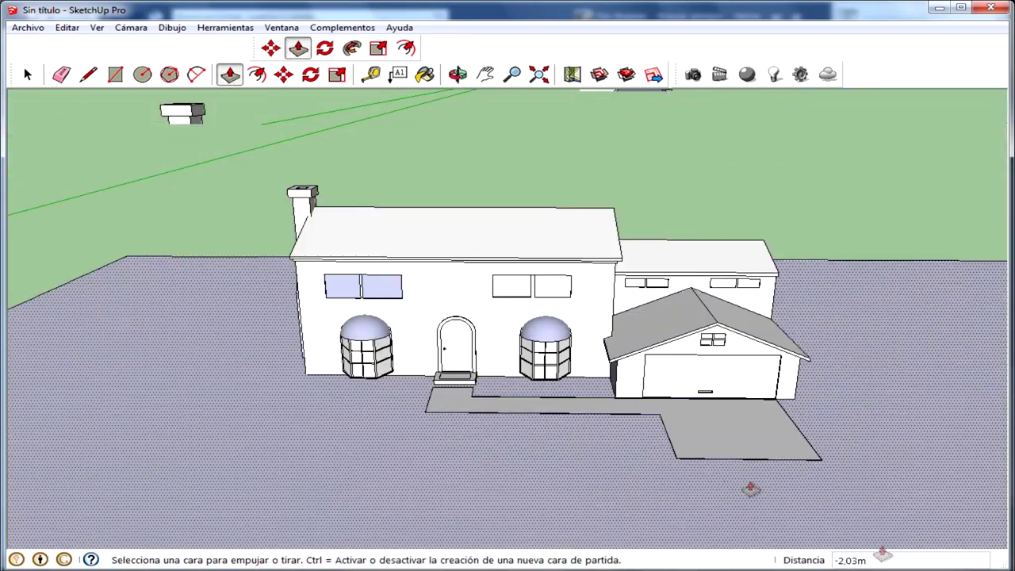
Orbit to inspect the chimney side of the house
middle_drag(705, 540, 650, 483)
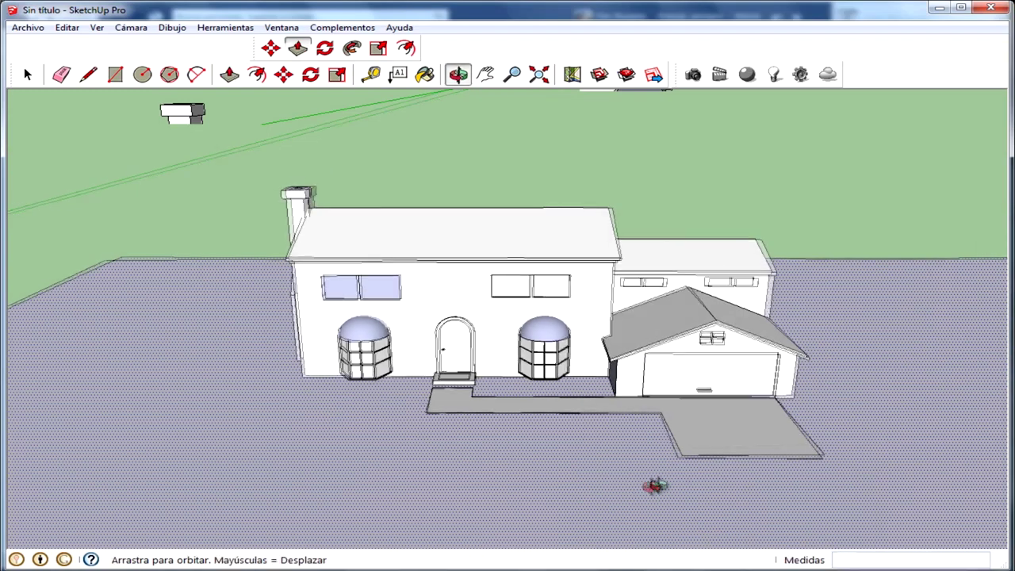
scroll(721, 487, down, 2)
middle_drag(720, 487, 780, 481)
scroll(779, 480, up, 2)
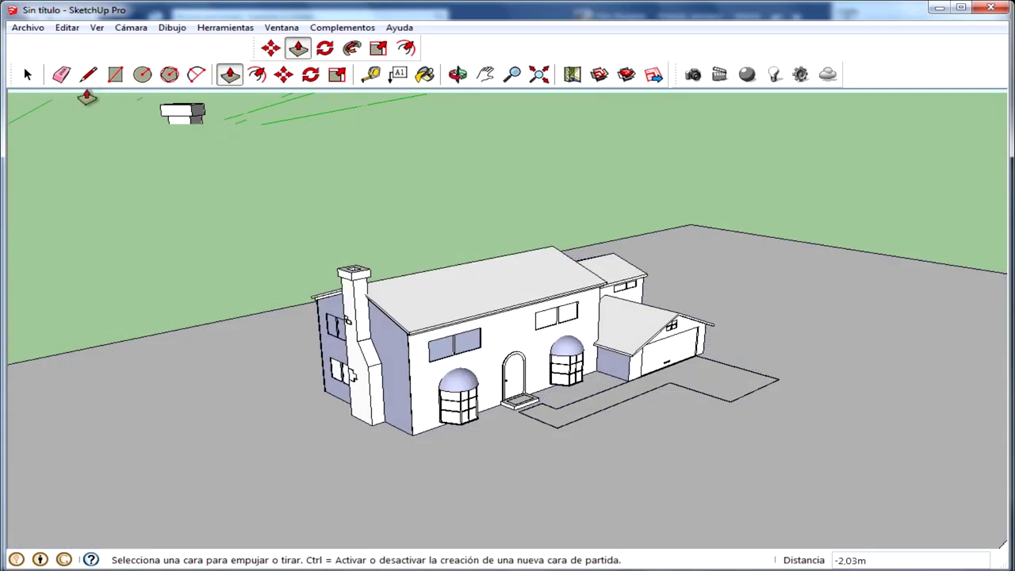
click(88, 74)
scroll(499, 410, up, 2)
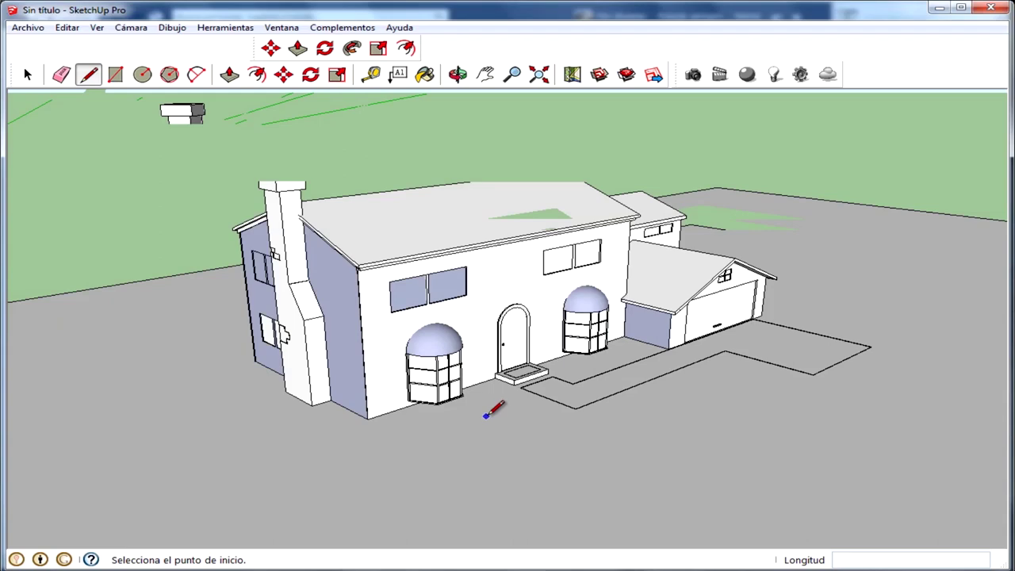
scroll(166, 356, down, 3)
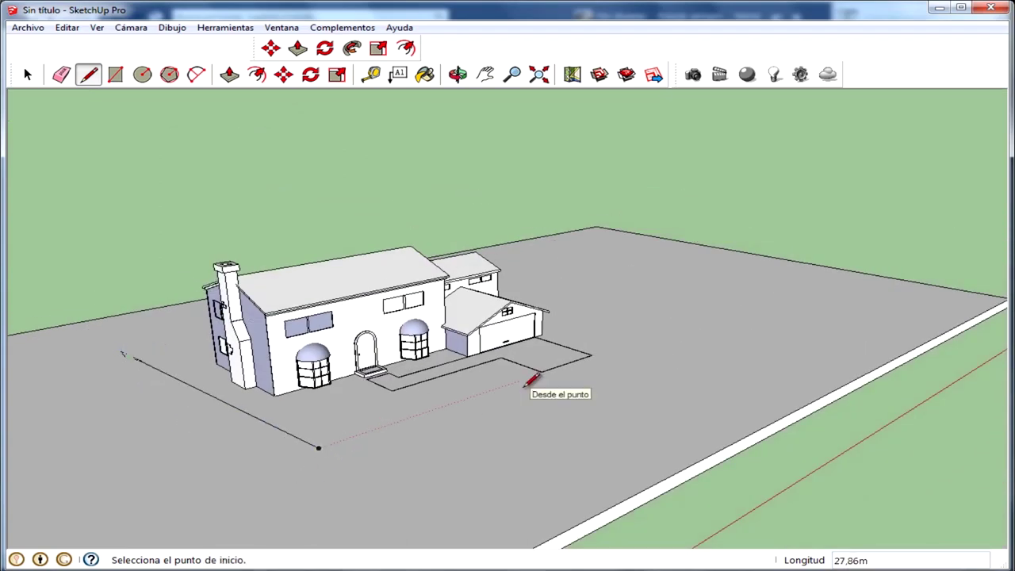
Sink the driveway face to -1,55 m and zoom out to show the house
middle_drag(765, 408, 386, 419)
scroll(675, 407, up, 3)
mouse_move(675, 408)
middle_down()
mouse_move(446, 346)
mouse_move(381, 373)
mouse_move(596, 446)
mouse_move(329, 385)
middle_up()
scroll(325, 387, down, 2)
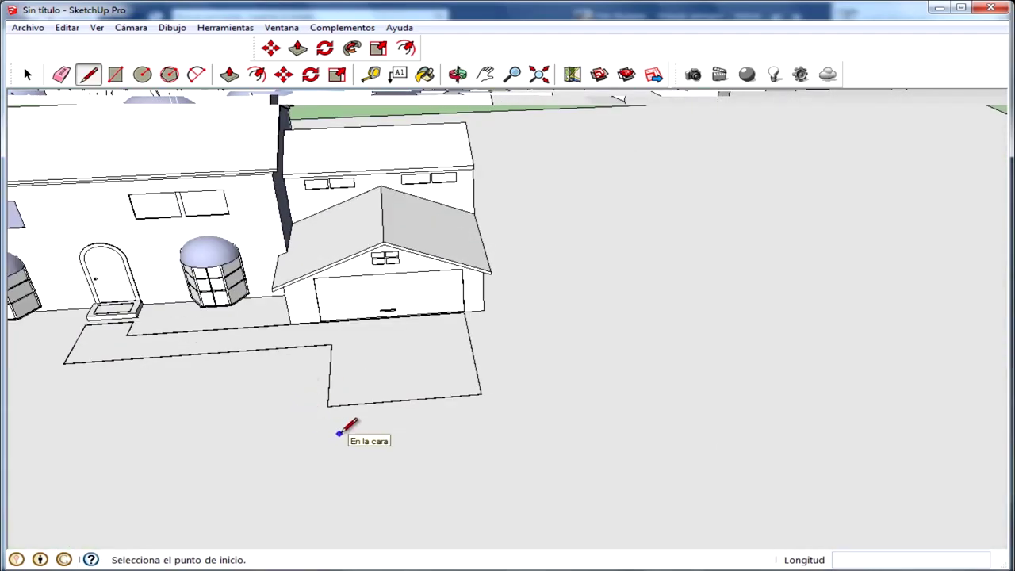
mouse_move(339, 420)
middle_down()
mouse_move(307, 415)
mouse_move(623, 452)
mouse_move(544, 460)
mouse_move(572, 381)
mouse_move(481, 426)
mouse_move(774, 476)
mouse_move(761, 468)
middle_up()
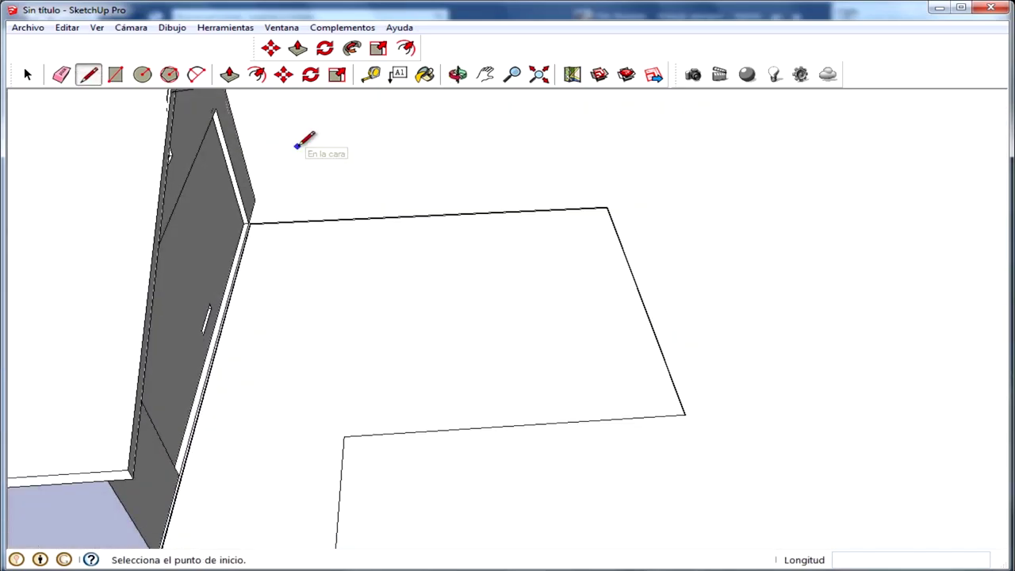
scroll(748, 301, up, 3)
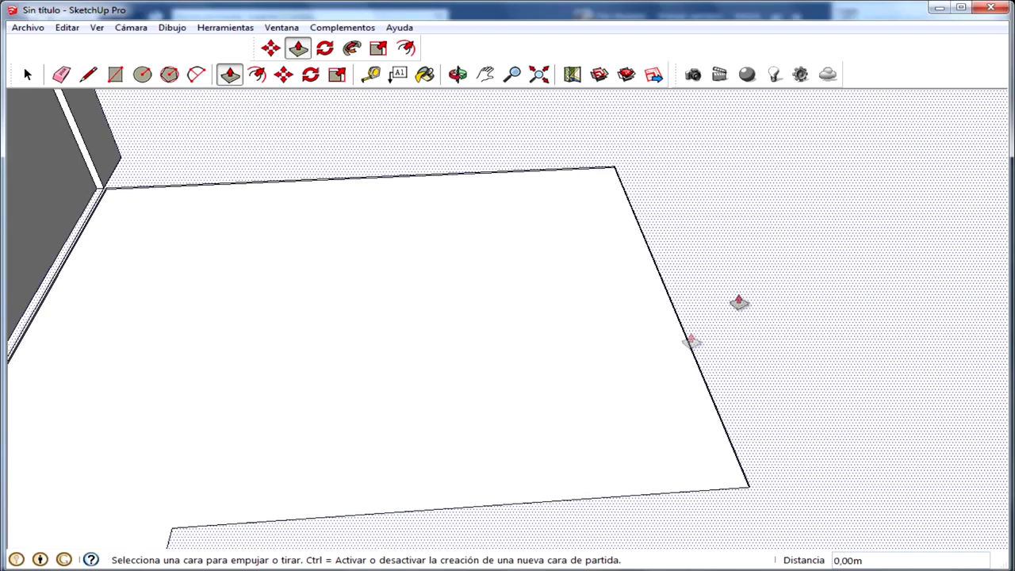
scroll(740, 339, up, 2)
scroll(736, 381, up, 3)
drag(736, 375, 897, 242)
scroll(706, 376, down, 3)
scroll(705, 376, down, 3)
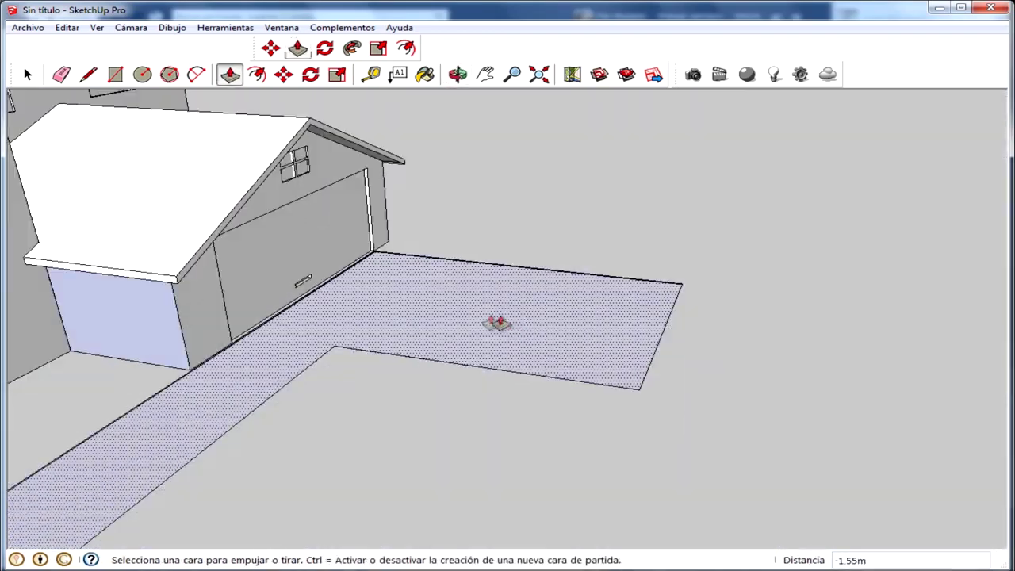
scroll(498, 322, down, 3)
scroll(537, 324, down, 2)
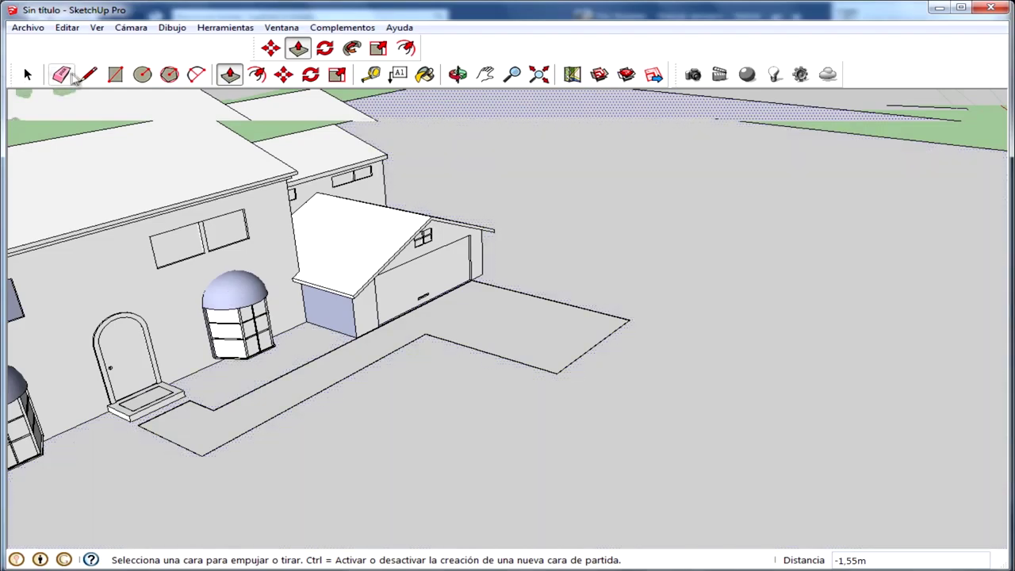
Draw an edge from the driveway corner across the lot slab
click(88, 73)
scroll(442, 301, up, 2)
scroll(645, 418, up, 3)
scroll(666, 374, up, 2)
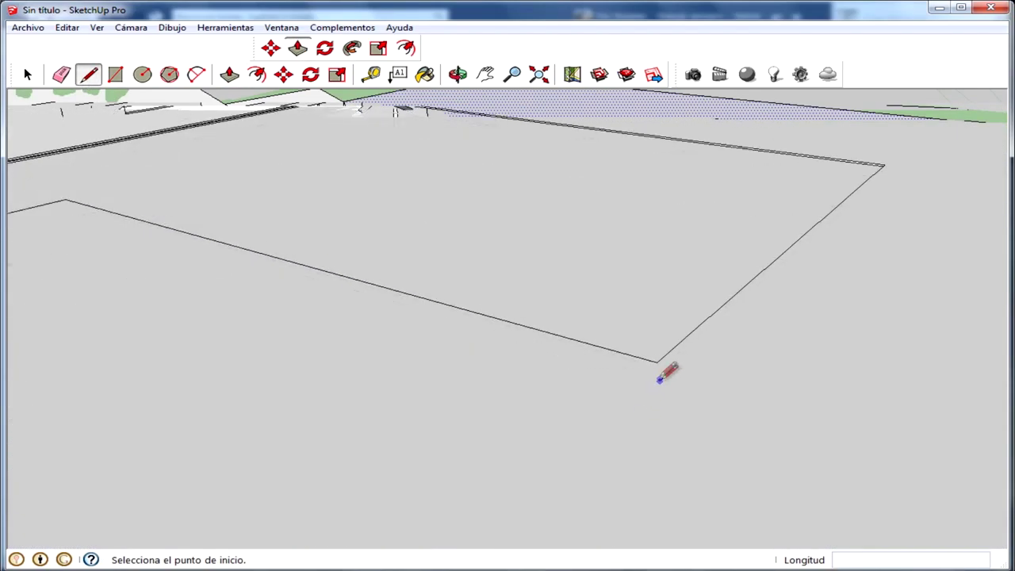
click(656, 361)
scroll(525, 423, down, 3)
scroll(534, 404, down, 3)
mouse_move(535, 403)
middle_down()
mouse_move(419, 471)
mouse_move(349, 473)
middle_up()
scroll(349, 472, down, 3)
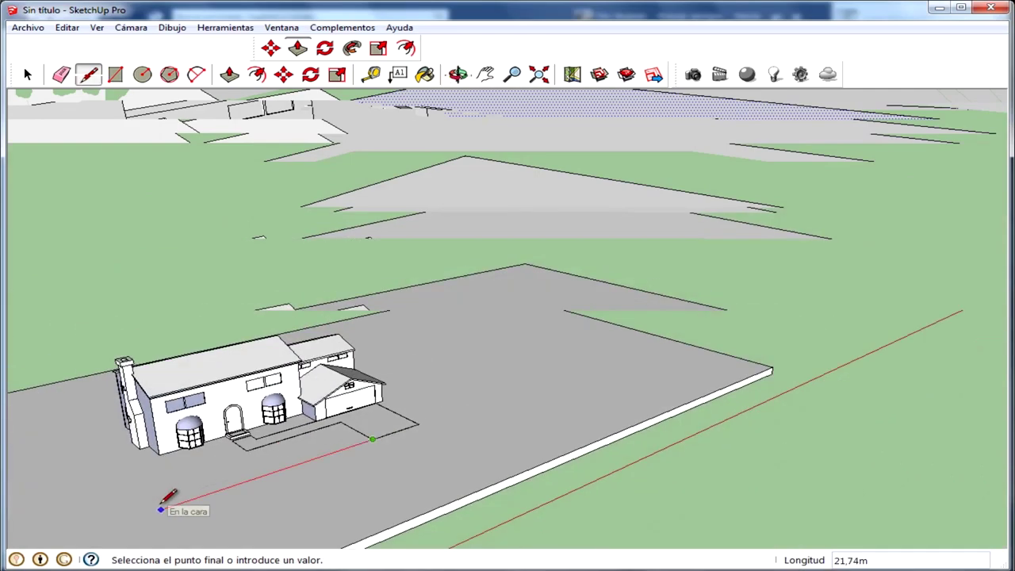
click(161, 509)
Select the new lawn face enclosed around the house
mouse_move(69, 406)
middle_down()
mouse_move(237, 407)
mouse_move(444, 329)
middle_up()
mouse_move(430, 264)
middle_down()
mouse_move(229, 301)
mouse_move(421, 283)
middle_up()
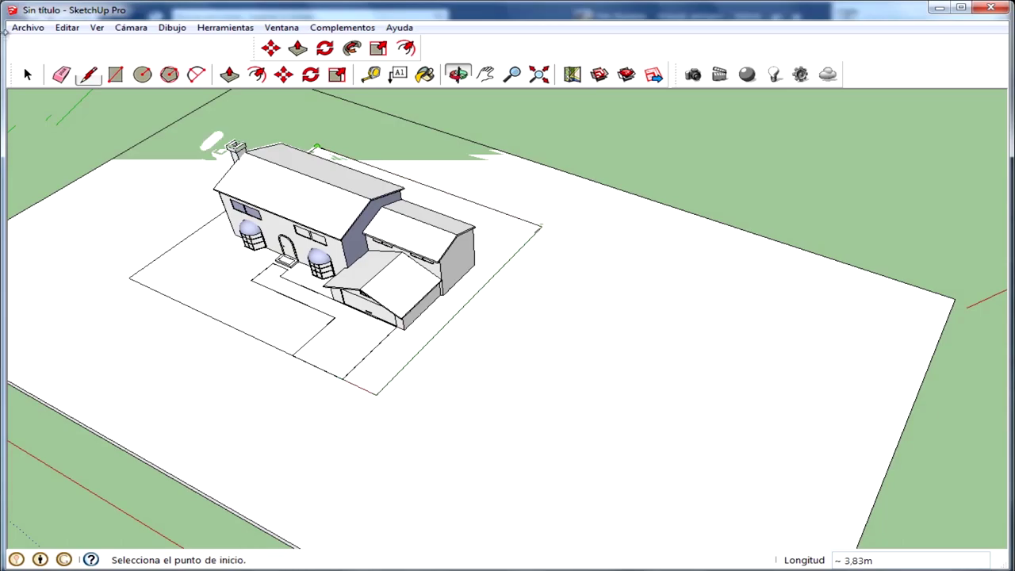
mouse_move(499, 240)
middle_down()
mouse_move(666, 190)
mouse_move(462, 249)
mouse_move(464, 281)
middle_up()
mouse_move(302, 438)
middle_down()
mouse_move(483, 442)
mouse_move(317, 544)
mouse_move(279, 469)
middle_up()
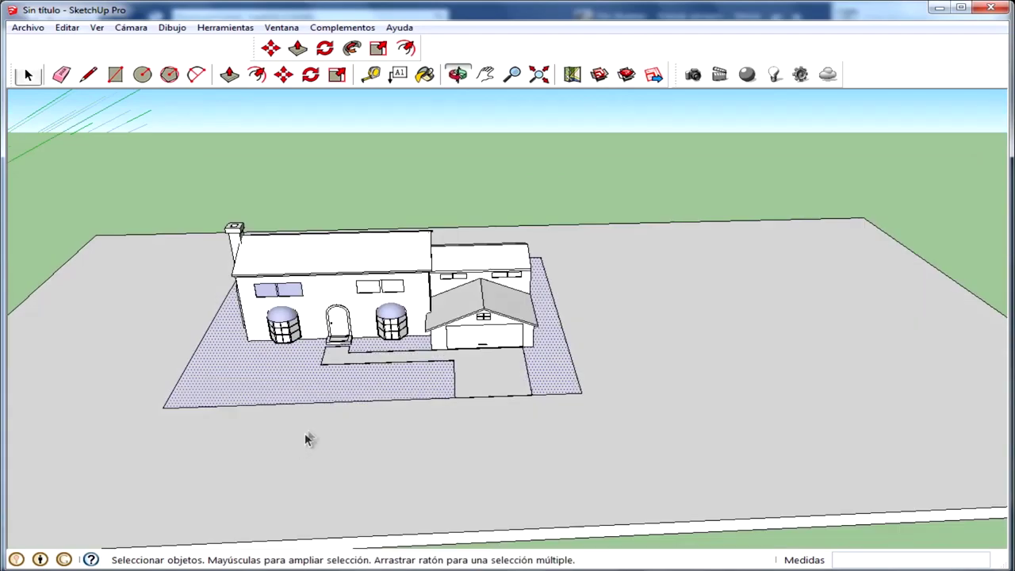
middle_drag(320, 421, 412, 397)
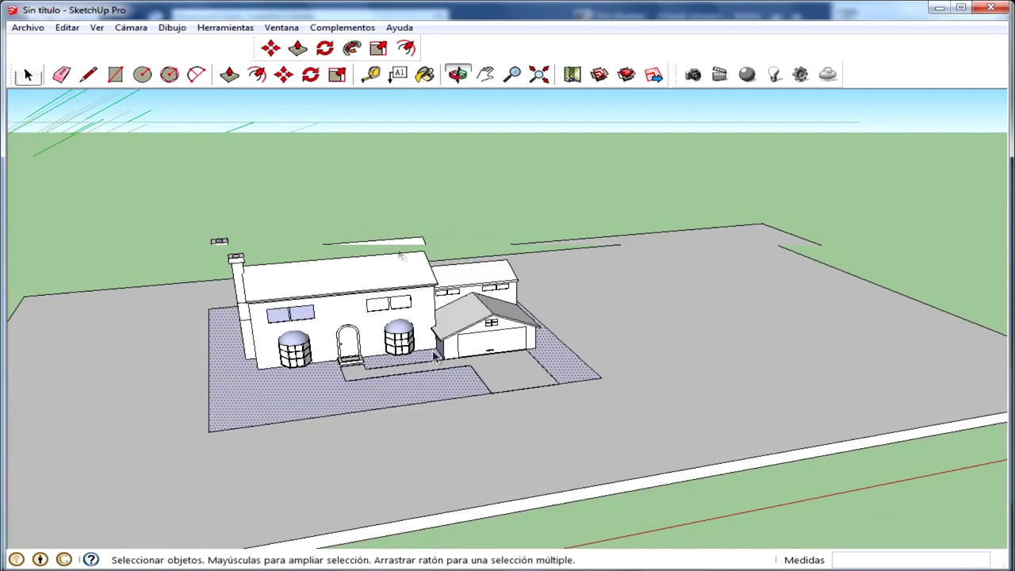
click(324, 175)
click(356, 386)
click(169, 29)
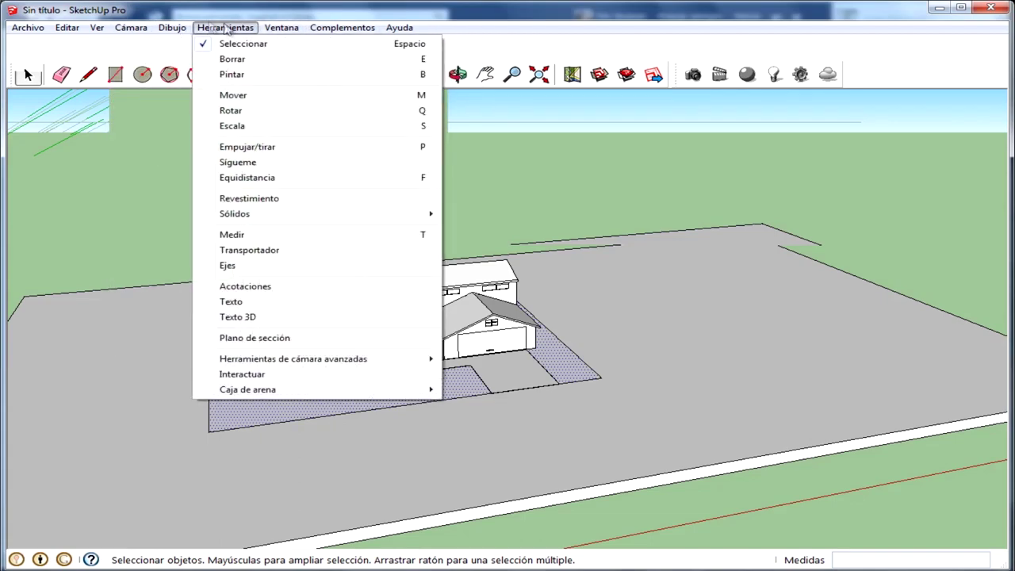
Paint the lawn faces with Vegetación_enebro2 from the Vegetación material category
click(297, 16)
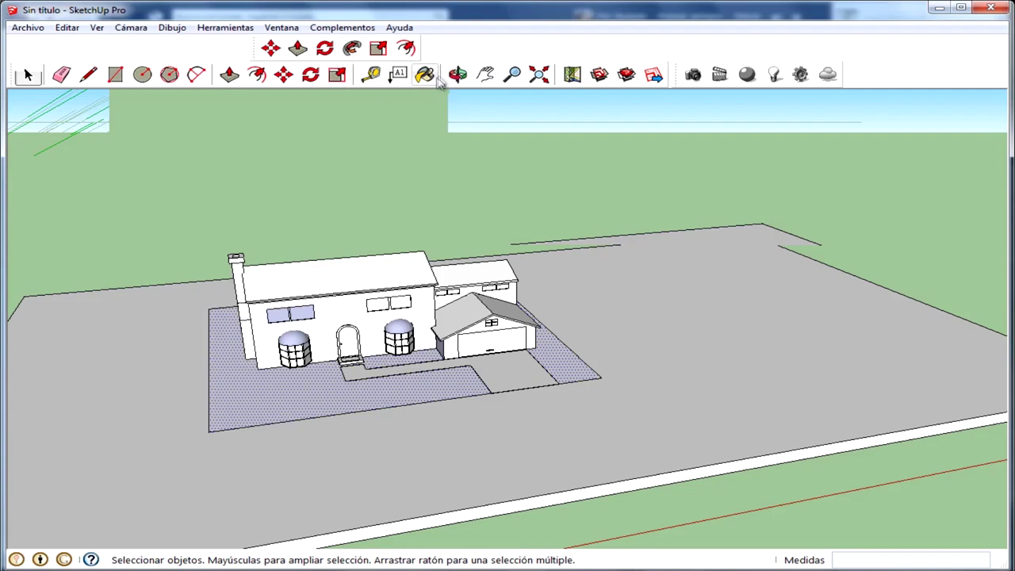
click(426, 75)
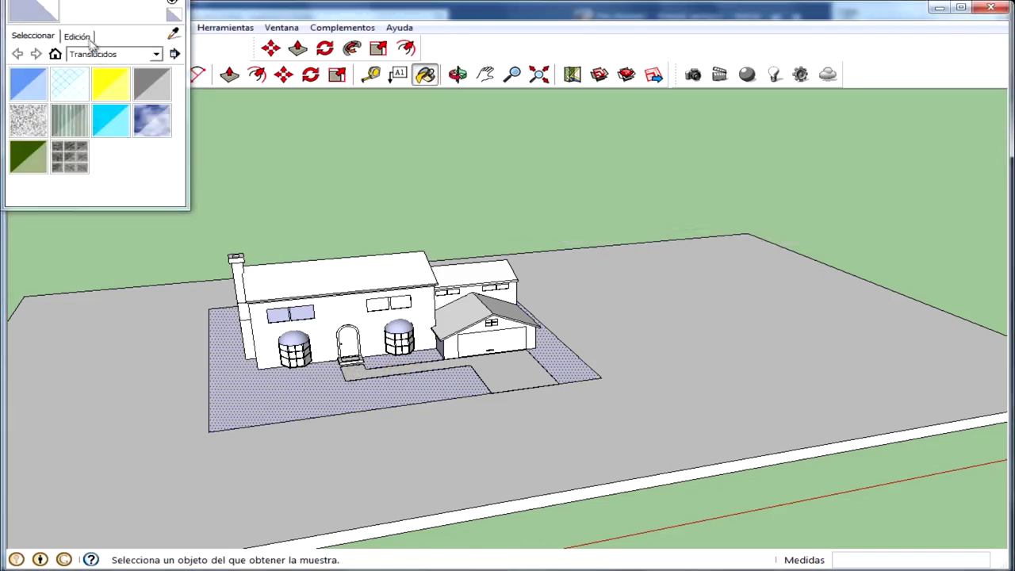
click(92, 38)
click(41, 37)
click(138, 54)
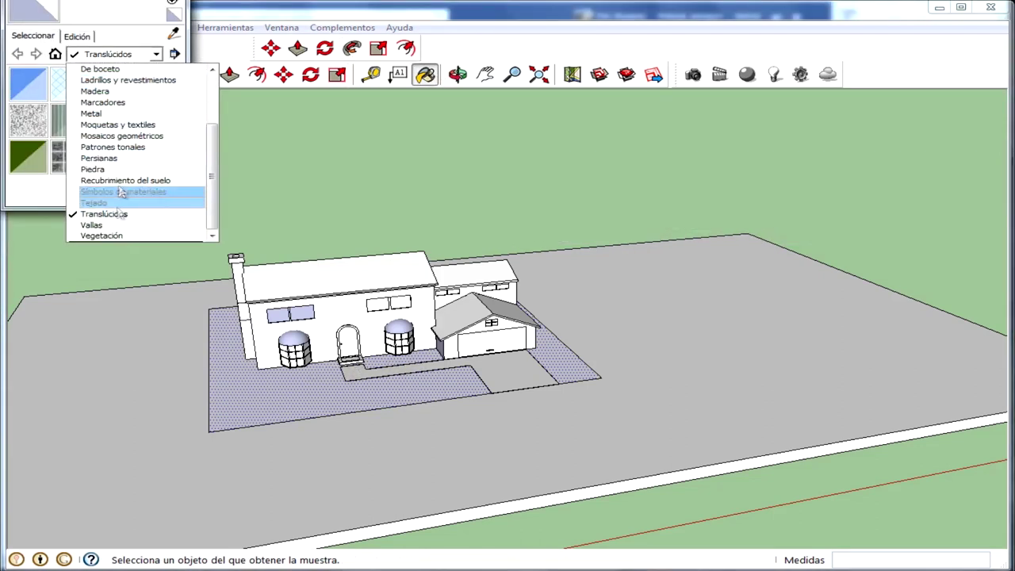
click(124, 237)
click(118, 125)
click(241, 409)
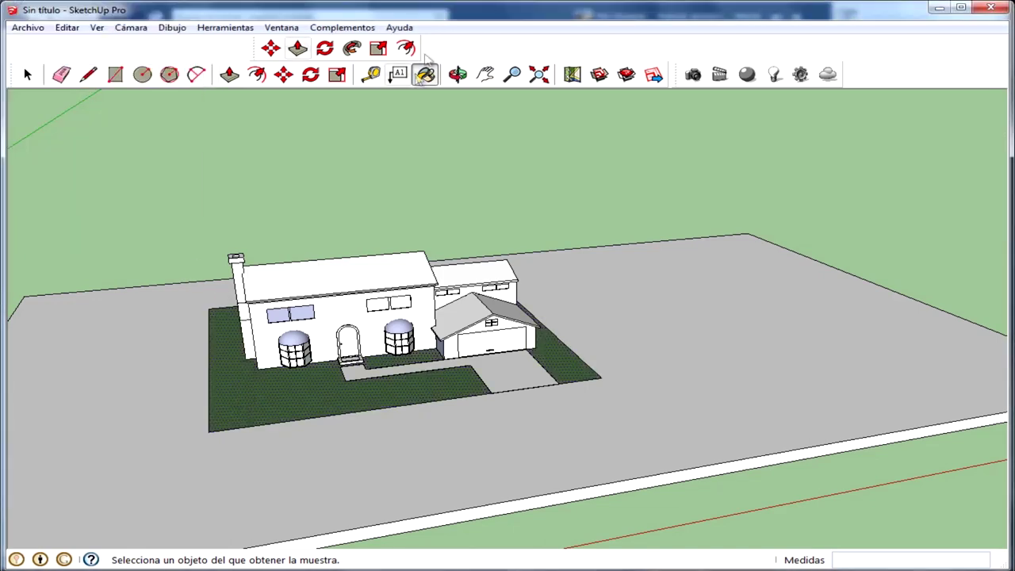
mouse_move(467, 236)
middle_down()
mouse_move(670, 363)
mouse_move(407, 495)
middle_up()
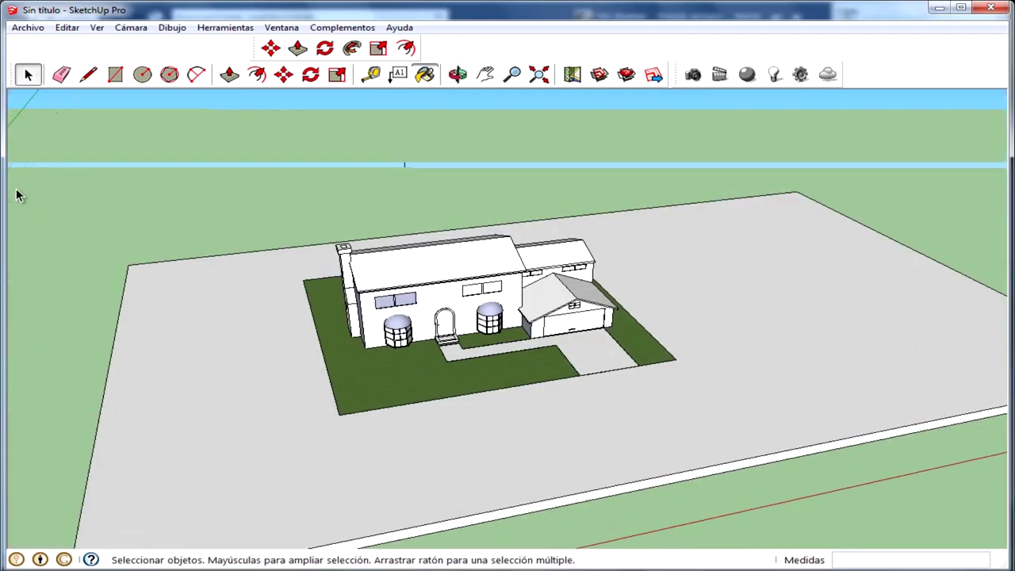
Draw the sidewalk rectangle starting at the lawn's front-left corner
mouse_move(333, 373)
middle_down()
mouse_move(243, 380)
mouse_move(324, 385)
middle_up()
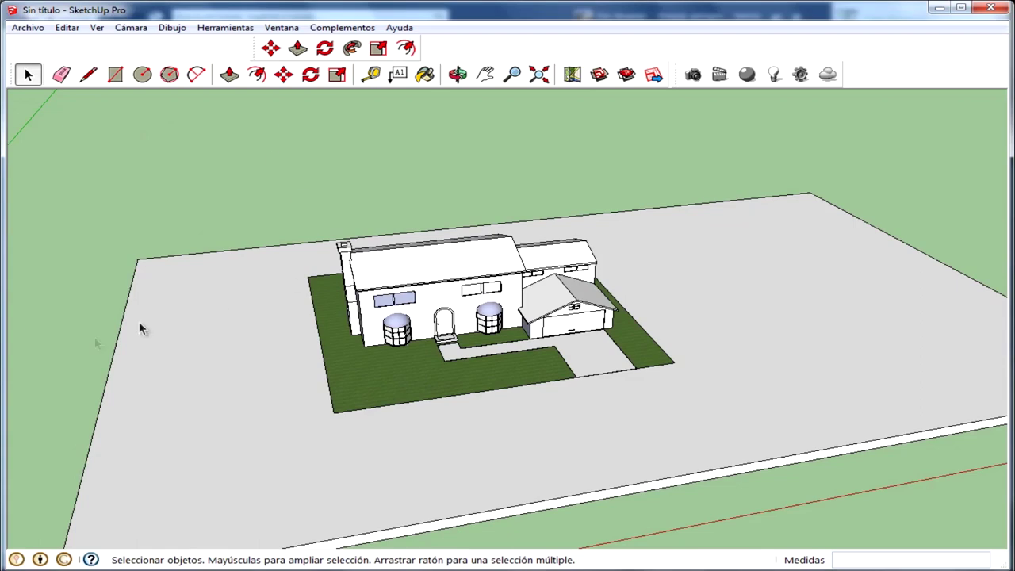
click(115, 74)
scroll(293, 431, up, 3)
scroll(270, 431, up, 2)
click(243, 435)
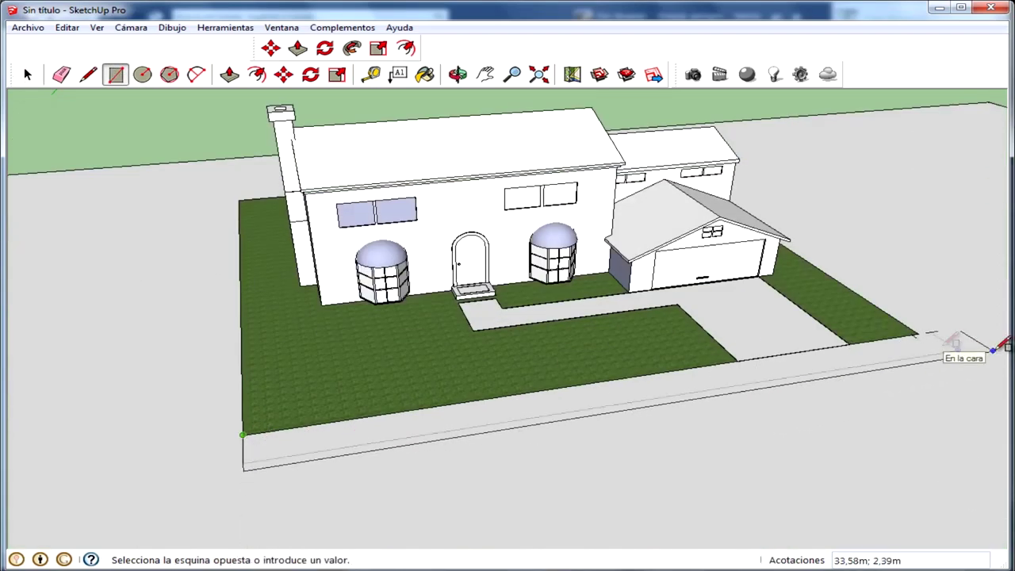
scroll(797, 357, down, 2)
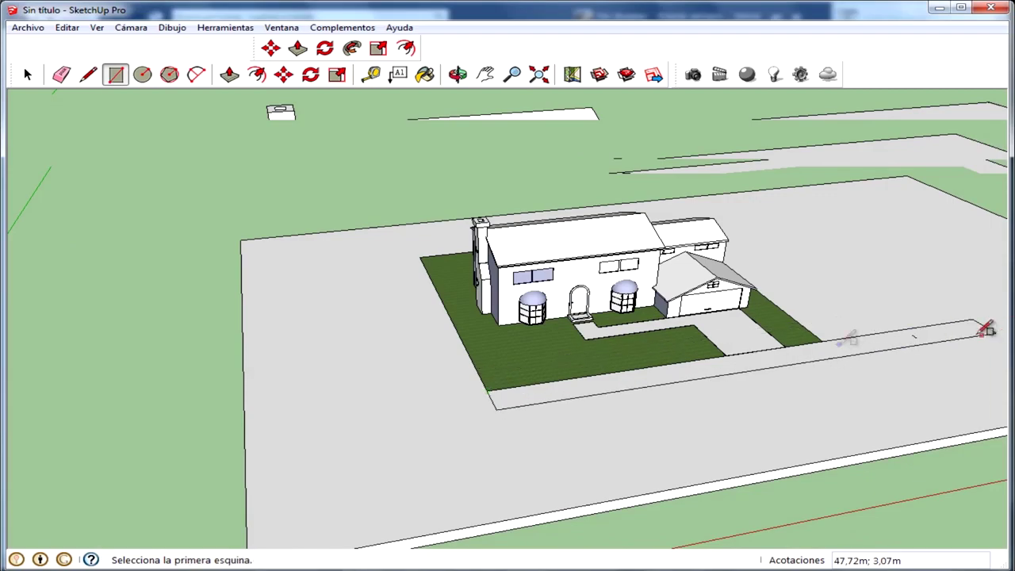
scroll(489, 403, up, 1)
click(28, 74)
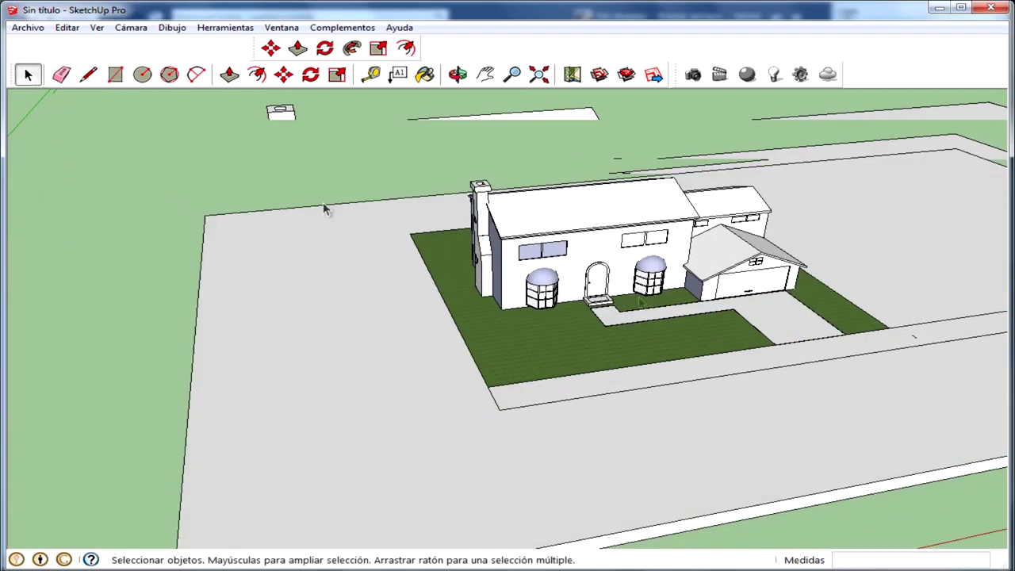
Check the sidewalk from a higher view and start an edge at the lawn corner
middle_drag(324, 203, 761, 310)
scroll(729, 293, up, 3)
mouse_move(567, 262)
middle_down()
mouse_move(310, 421)
mouse_move(265, 320)
mouse_move(300, 268)
middle_up()
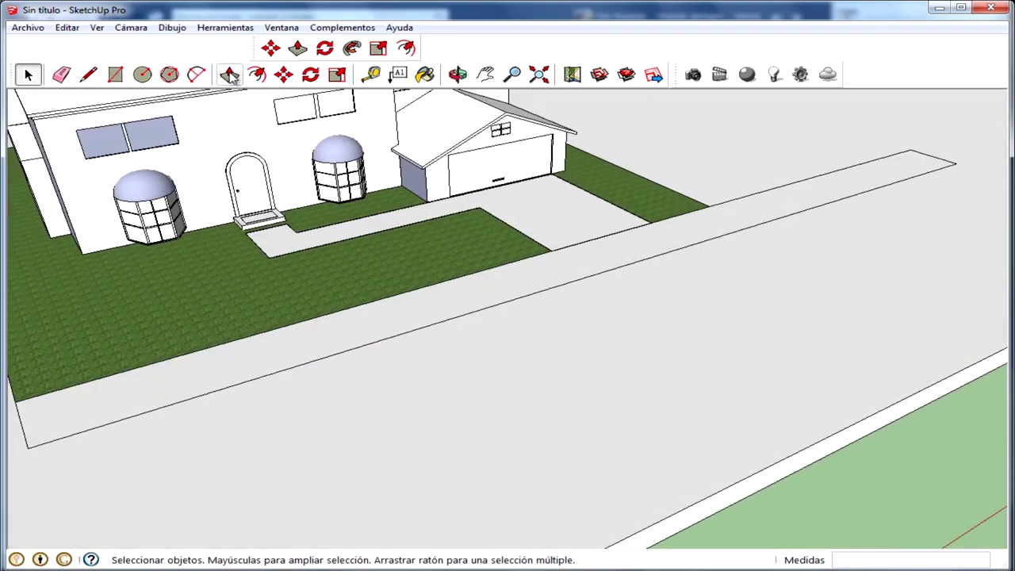
scroll(244, 234, down, 2)
mouse_move(254, 222)
middle_down()
mouse_move(193, 272)
mouse_move(180, 251)
middle_up()
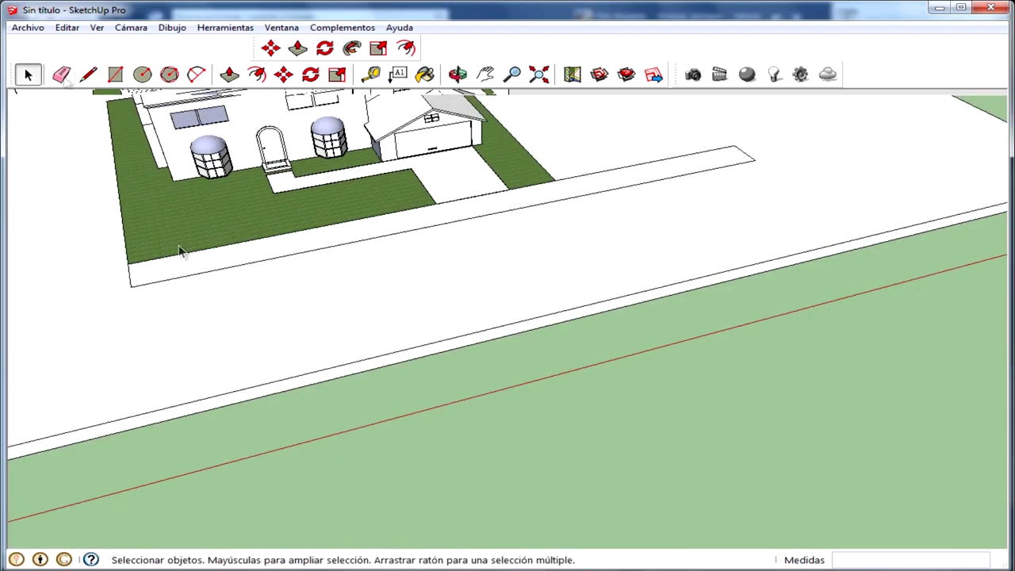
click(88, 73)
click(131, 287)
middle_drag(131, 286, 544, 268)
scroll(544, 267, down, 1)
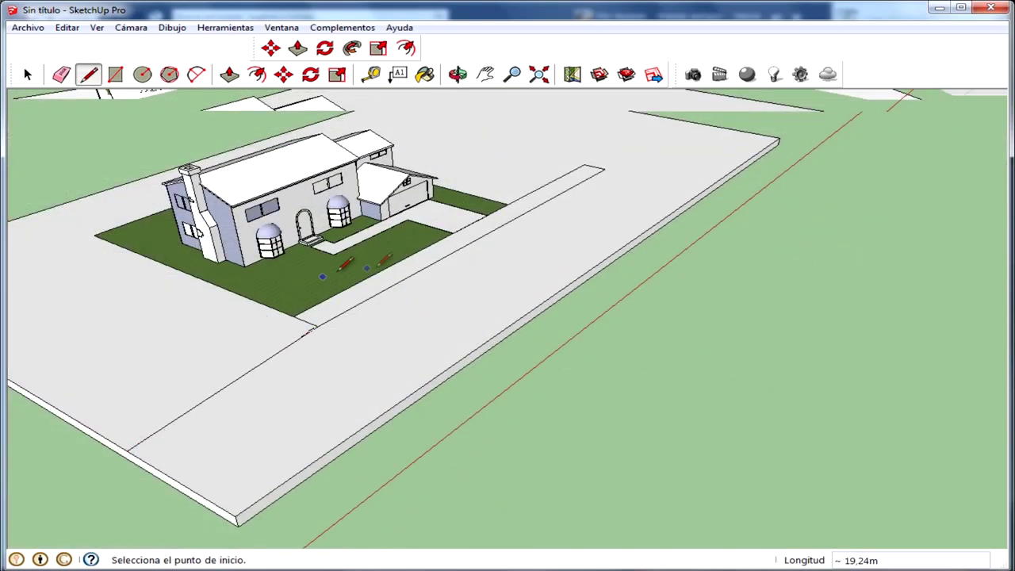
Undo the stray diagonal edge and push the street strip face down 0,40 m
key(ctrl+z)
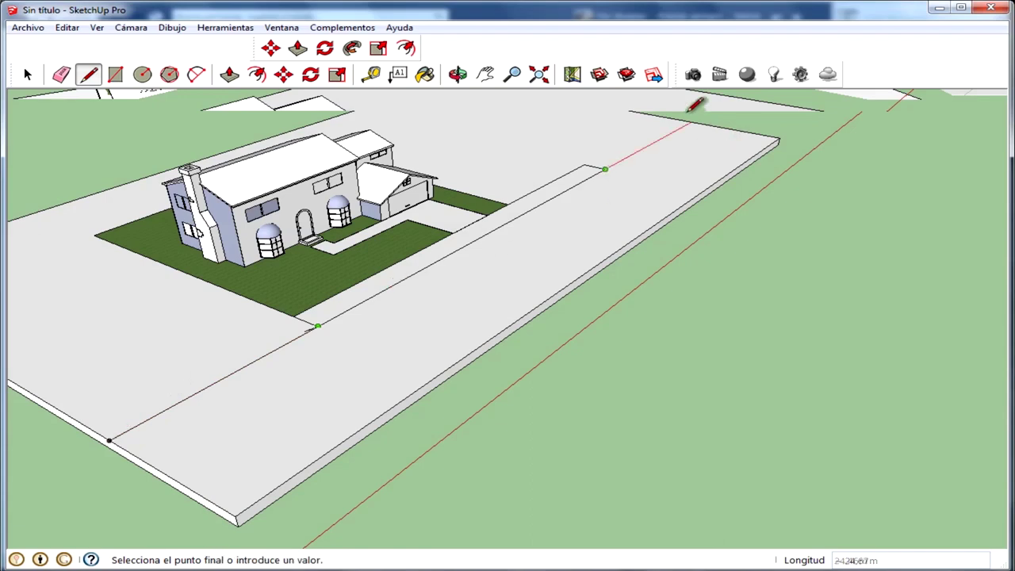
click(298, 48)
scroll(363, 351, up, 1)
click(401, 362)
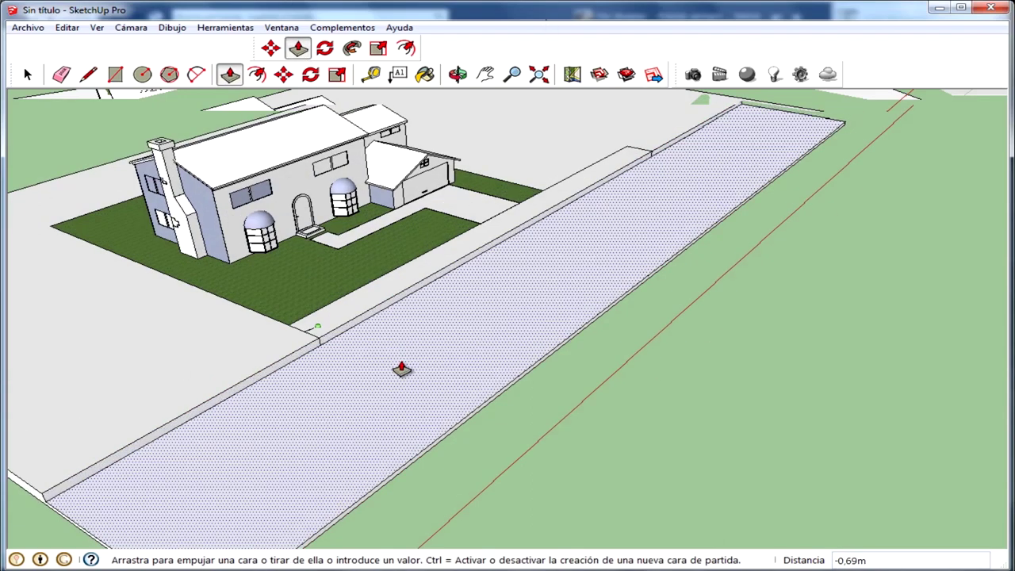
mouse_move(404, 364)
middle_down()
mouse_move(283, 370)
mouse_move(483, 295)
mouse_move(374, 222)
mouse_move(98, 163)
mouse_move(146, 207)
mouse_move(309, 245)
mouse_move(152, 229)
middle_up()
scroll(145, 206, down, 3)
scroll(153, 230, up, 4)
Orbit to a closer raised front view toward the lawn beside the garage
mouse_move(272, 165)
middle_down()
mouse_move(351, 192)
mouse_move(438, 254)
mouse_move(539, 270)
mouse_move(621, 298)
middle_up()
scroll(539, 269, down, 3)
scroll(555, 278, down, 2)
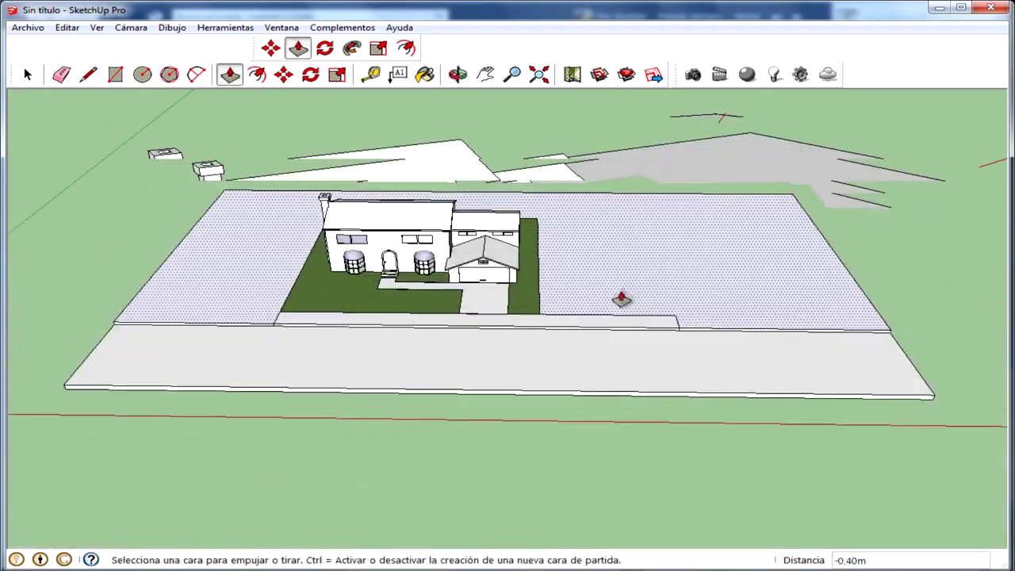
scroll(621, 298, up, 2)
click(116, 79)
mouse_move(381, 230)
middle_down()
mouse_move(449, 239)
mouse_move(267, 283)
middle_up()
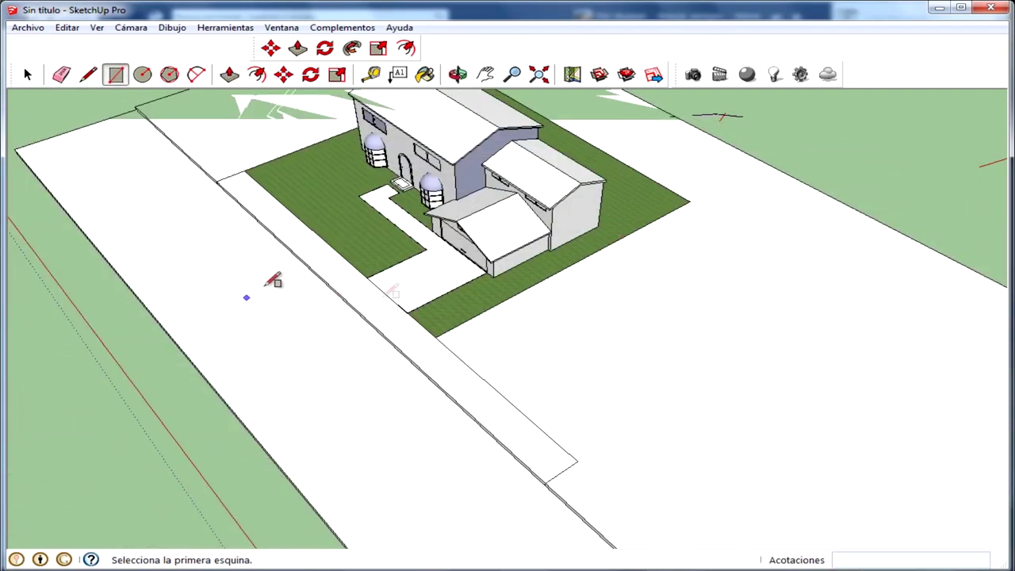
Draw an upright rectangle along the lawn edge beside the garage
scroll(475, 302, up, 3)
mouse_move(476, 302)
middle_down()
mouse_move(396, 290)
mouse_move(377, 335)
middle_up()
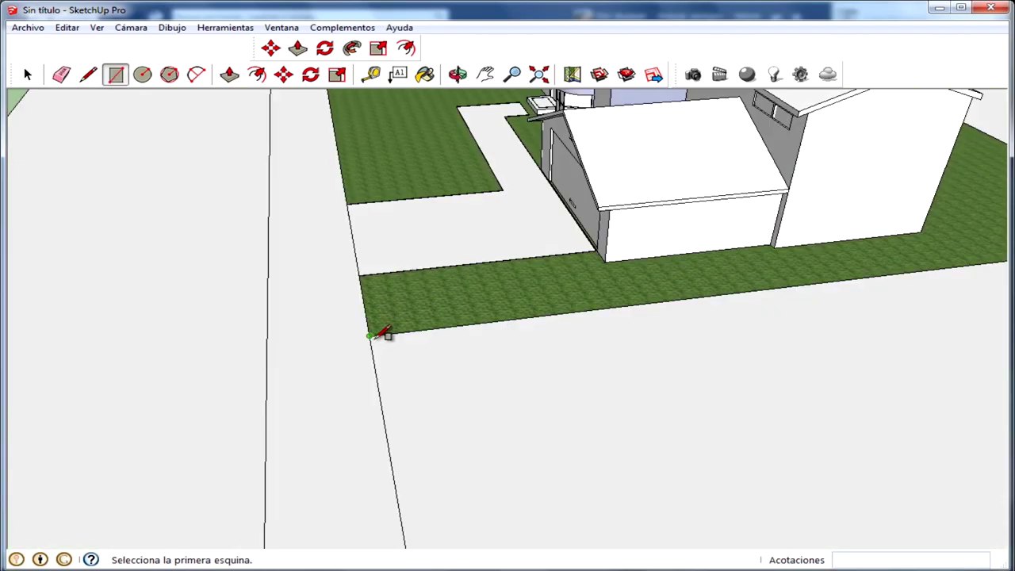
mouse_move(572, 276)
middle_down()
mouse_move(655, 154)
mouse_move(777, 230)
middle_up()
scroll(761, 283, up, 3)
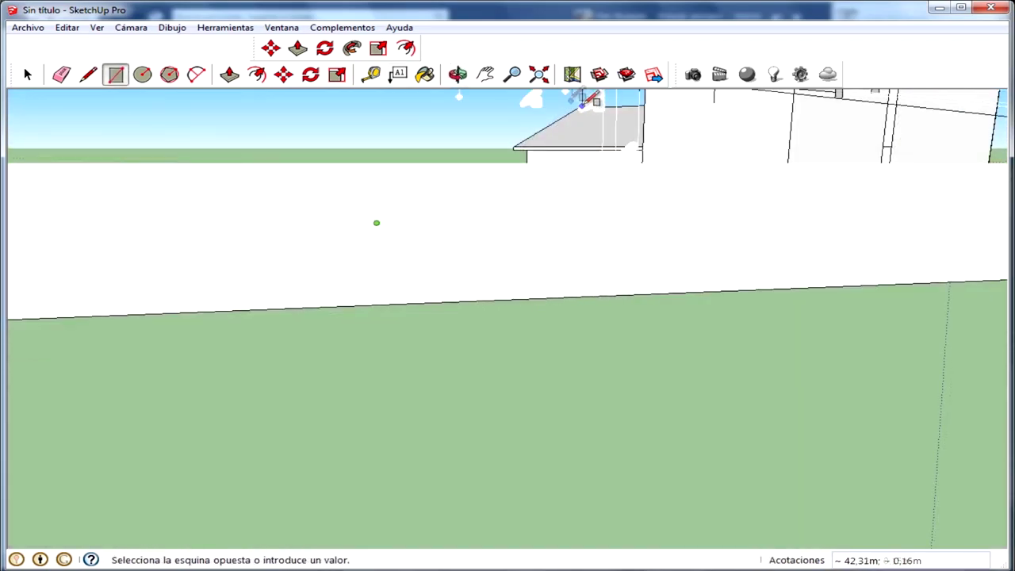
click(538, 75)
mouse_move(706, 208)
middle_down()
mouse_move(693, 312)
mouse_move(748, 272)
mouse_move(745, 234)
middle_up()
scroll(746, 234, up, 5)
mouse_move(703, 268)
middle_down()
mouse_move(703, 278)
mouse_move(716, 254)
middle_up()
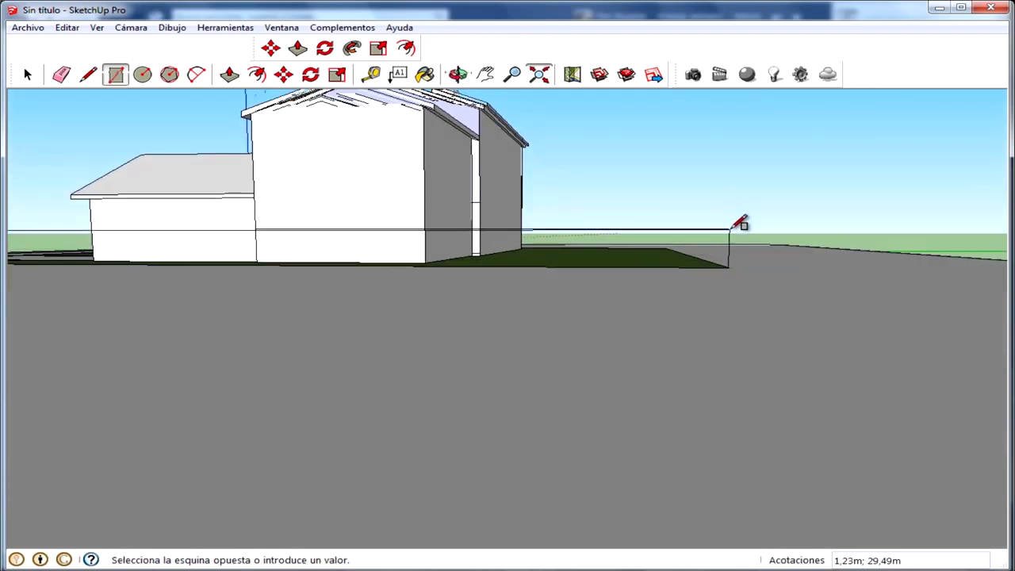
click(734, 229)
Inspect the slab edge and grass strip, then cancel the unfinished rectangle
mouse_move(745, 222)
middle_down()
mouse_move(534, 302)
mouse_move(722, 276)
mouse_move(765, 245)
mouse_move(602, 257)
middle_up()
scroll(781, 291, down, 2)
scroll(697, 325, up, 4)
scroll(709, 321, up, 2)
middle_drag(664, 306, 721, 290)
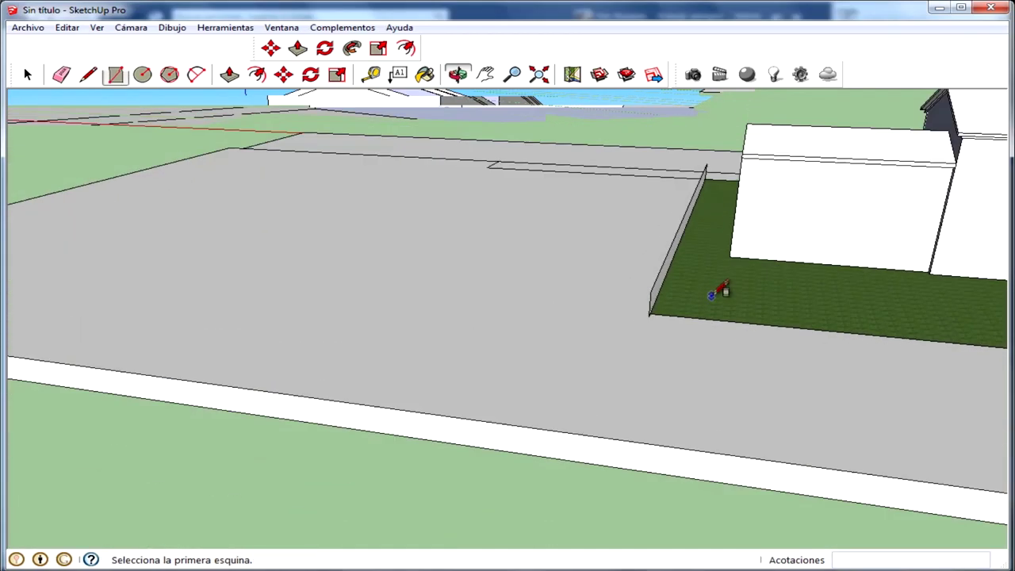
scroll(720, 291, down, 3)
middle_drag(816, 294, 955, 318)
scroll(956, 317, down, 2)
scroll(983, 325, down, 1)
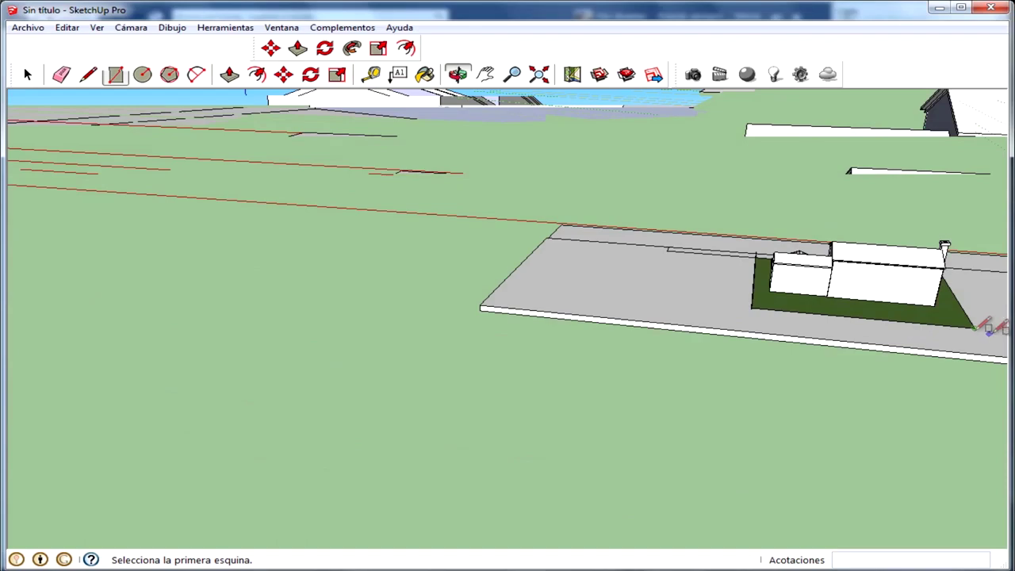
scroll(871, 290, up, 3)
mouse_move(680, 294)
middle_down()
mouse_move(703, 243)
mouse_move(482, 306)
middle_up()
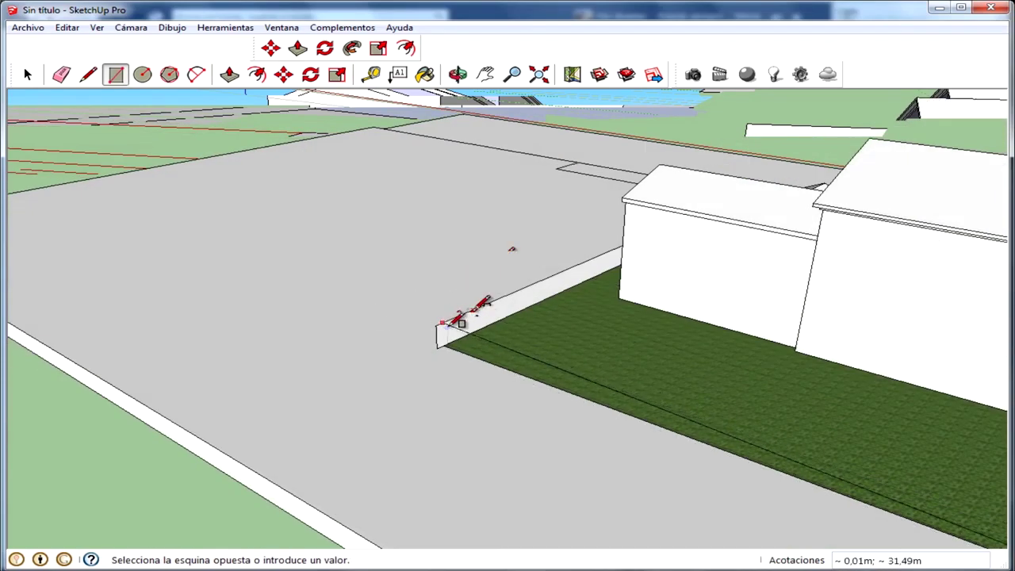
scroll(444, 323, up, 2)
scroll(444, 327, up, 2)
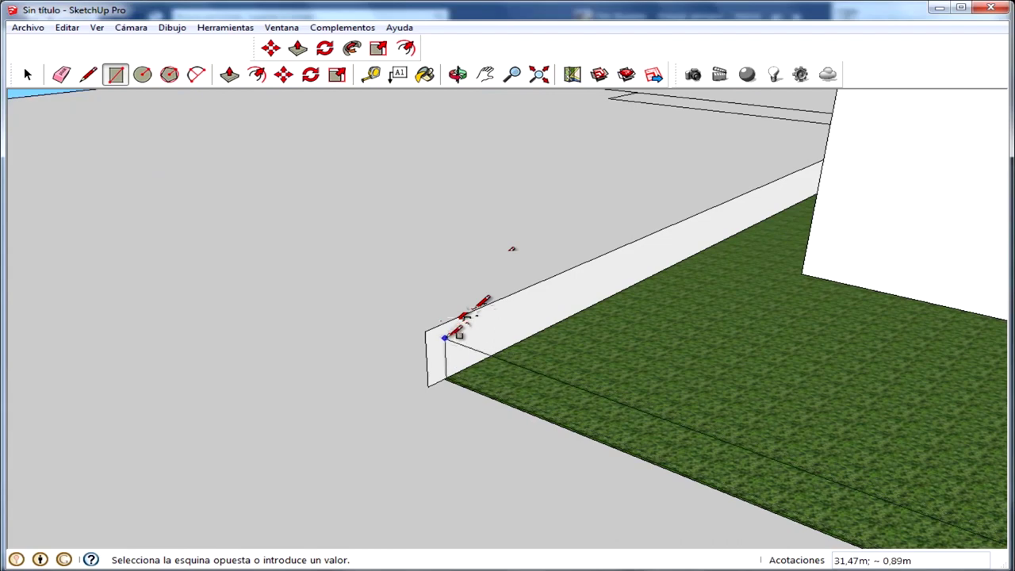
key(Escape)
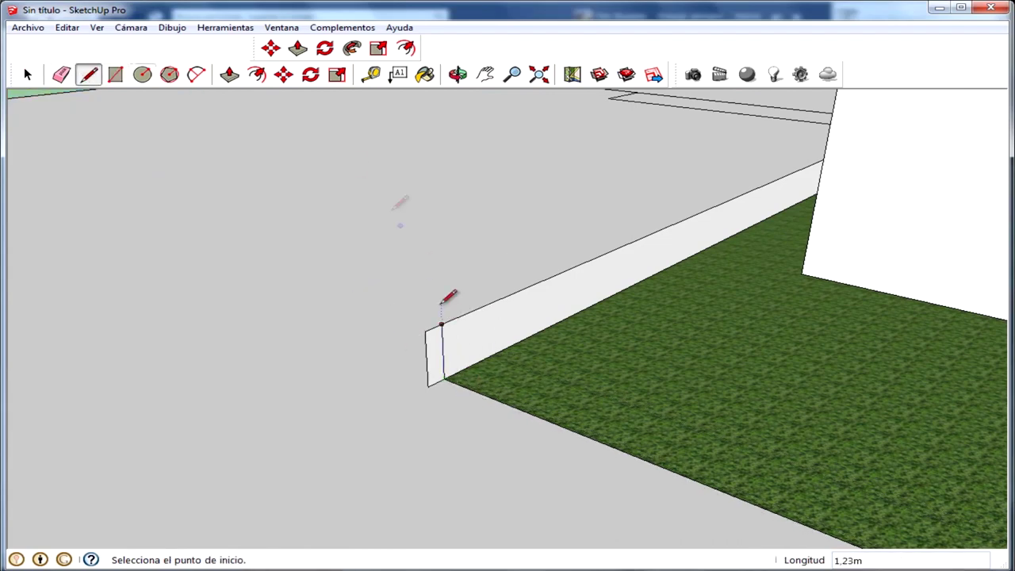
Draw a rectangular ground face from the slab corner and set another rectangle's corner
scroll(441, 324, down, 3)
middle_drag(306, 261, 135, 73)
click(185, 151)
click(550, 257)
middle_drag(549, 257, 751, 234)
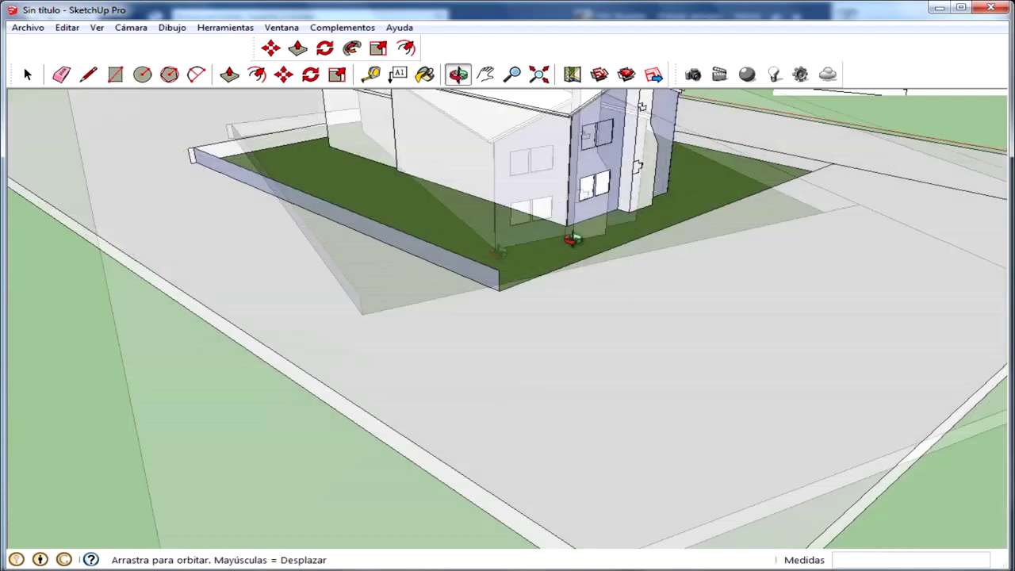
mouse_move(287, 268)
middle_down()
mouse_move(414, 239)
mouse_move(420, 264)
middle_up()
click(420, 264)
Select the boundary wall's bottom edge and the low wall box beside the house
mouse_move(657, 227)
middle_down()
mouse_move(238, 215)
mouse_move(452, 169)
mouse_move(759, 175)
mouse_move(452, 174)
mouse_move(247, 192)
mouse_move(334, 145)
middle_up()
click(28, 73)
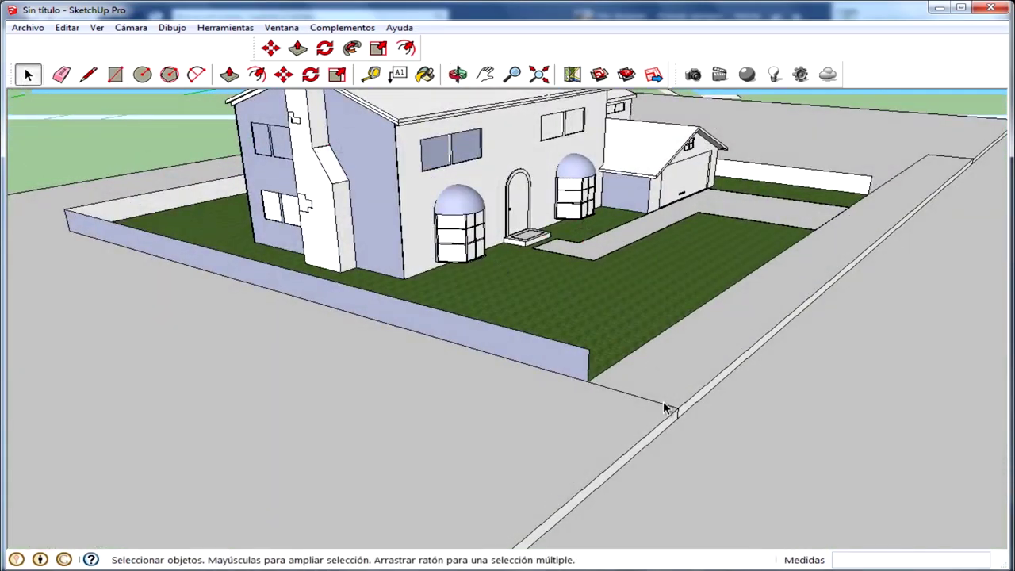
click(666, 407)
triple_click(670, 408)
click(674, 408)
mouse_move(680, 421)
middle_down()
mouse_move(698, 349)
mouse_move(631, 372)
mouse_move(743, 281)
mouse_move(336, 272)
mouse_move(388, 282)
mouse_move(369, 262)
mouse_move(367, 236)
mouse_move(333, 199)
mouse_move(347, 252)
middle_up()
scroll(388, 278, up, 2)
click(390, 273)
Orbit and zoom around the house to review the walls, driveway and street
scroll(394, 287, up, 1)
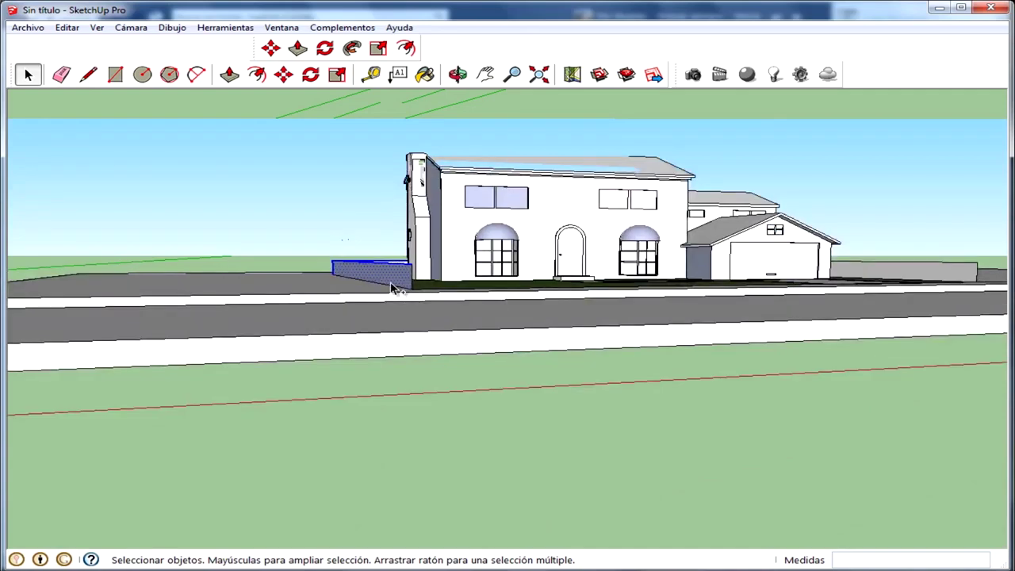
scroll(389, 281, down, 1)
mouse_move(390, 281)
middle_down()
mouse_move(431, 340)
mouse_move(834, 331)
middle_up()
mouse_move(482, 283)
middle_down()
mouse_move(879, 277)
mouse_move(790, 456)
middle_up()
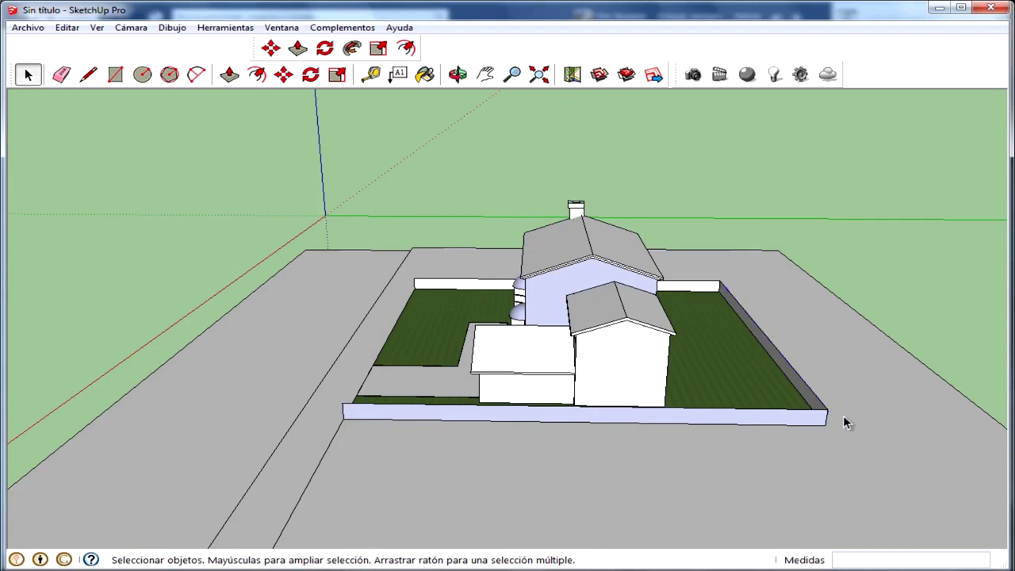
mouse_move(476, 152)
middle_down()
mouse_move(494, 301)
mouse_move(527, 282)
mouse_move(555, 281)
middle_up()
scroll(493, 304, up, 3)
scroll(611, 306, up, 2)
scroll(641, 254, up, 2)
middle_drag(640, 254, 623, 290)
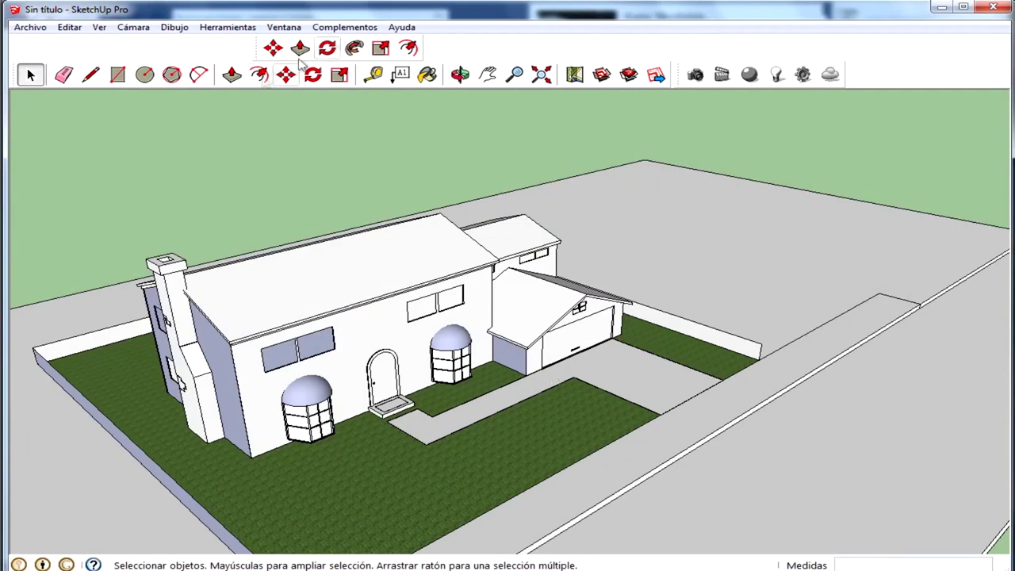
Activate Paint Bucket, dock the Materials panel on the right, and browse the De boceto folder
click(428, 75)
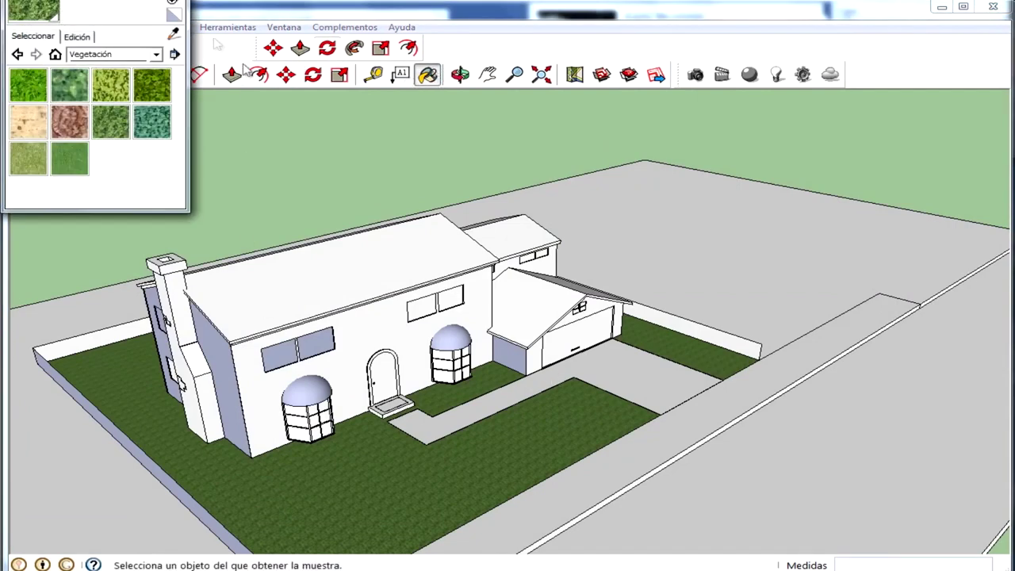
drag(95, 0, 796, 161)
click(856, 253)
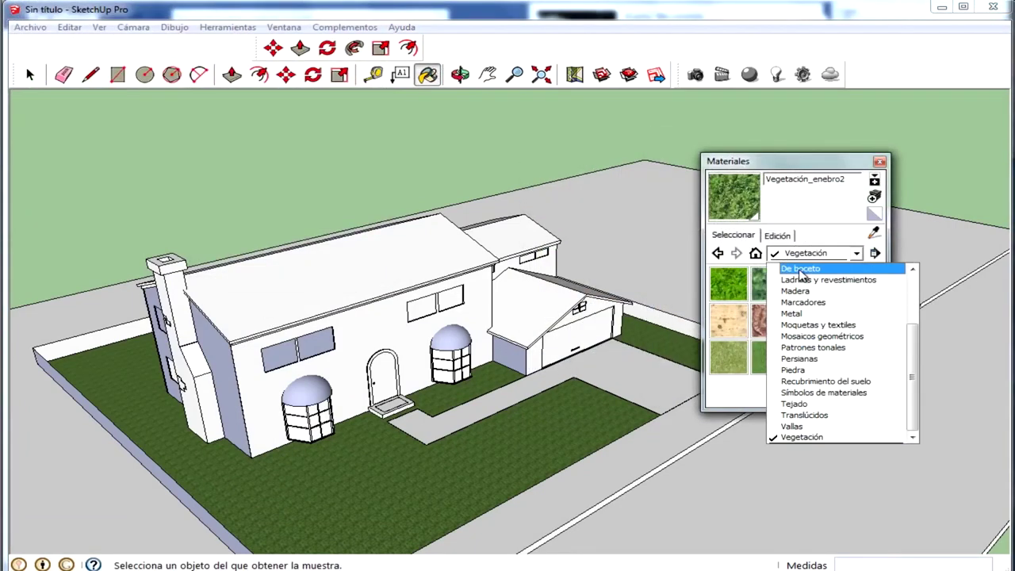
click(857, 268)
click(856, 254)
scroll(824, 302, up, 3)
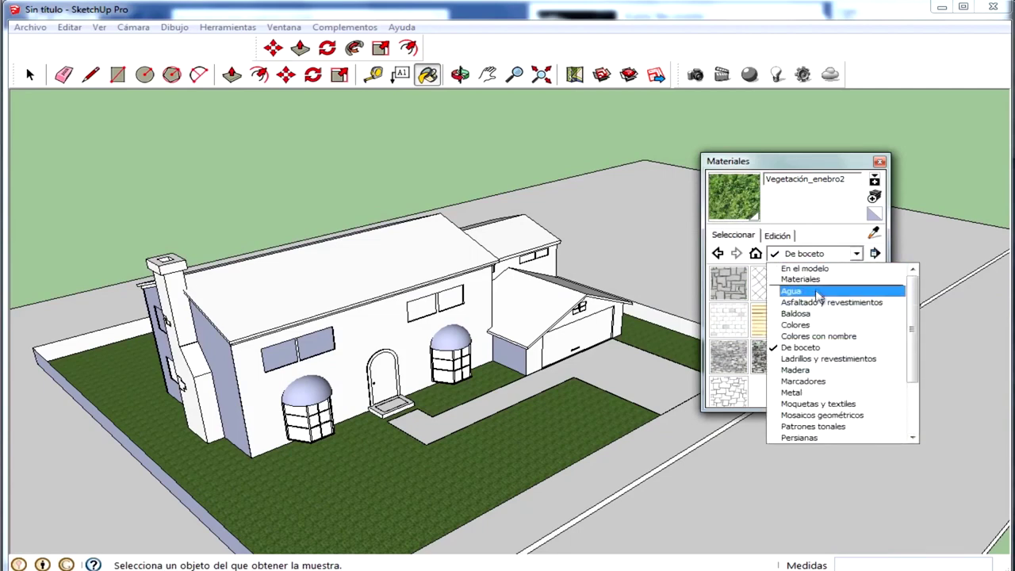
click(822, 279)
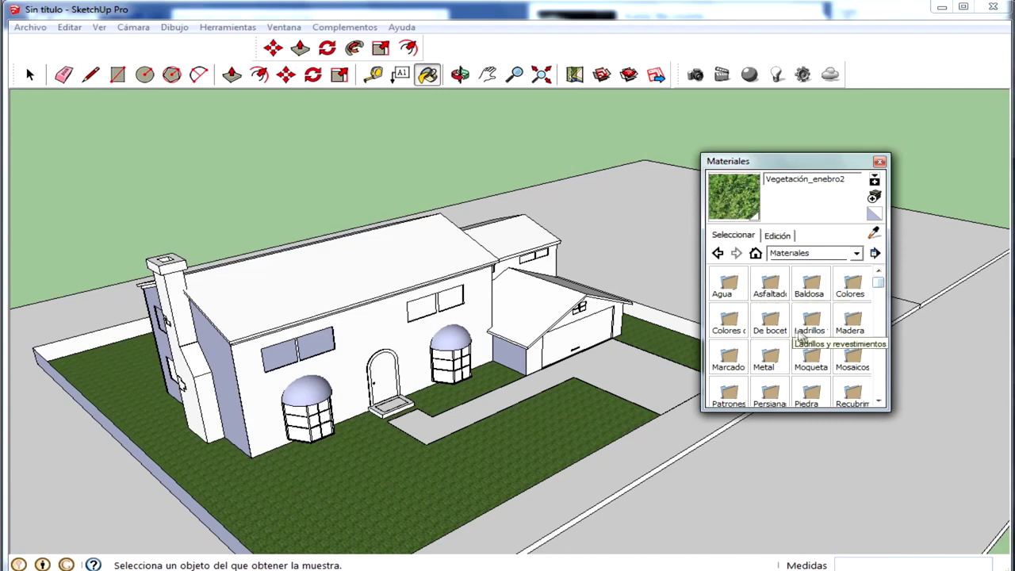
click(761, 315)
Settle on the Ladrillos y revestimientos collection after briefly trying Madera
click(817, 254)
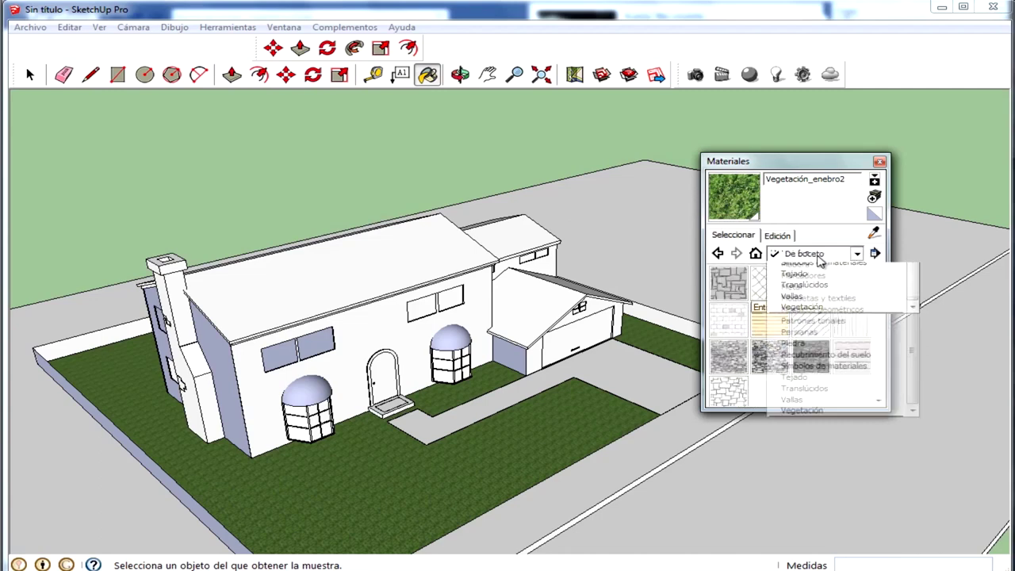
click(819, 282)
click(817, 254)
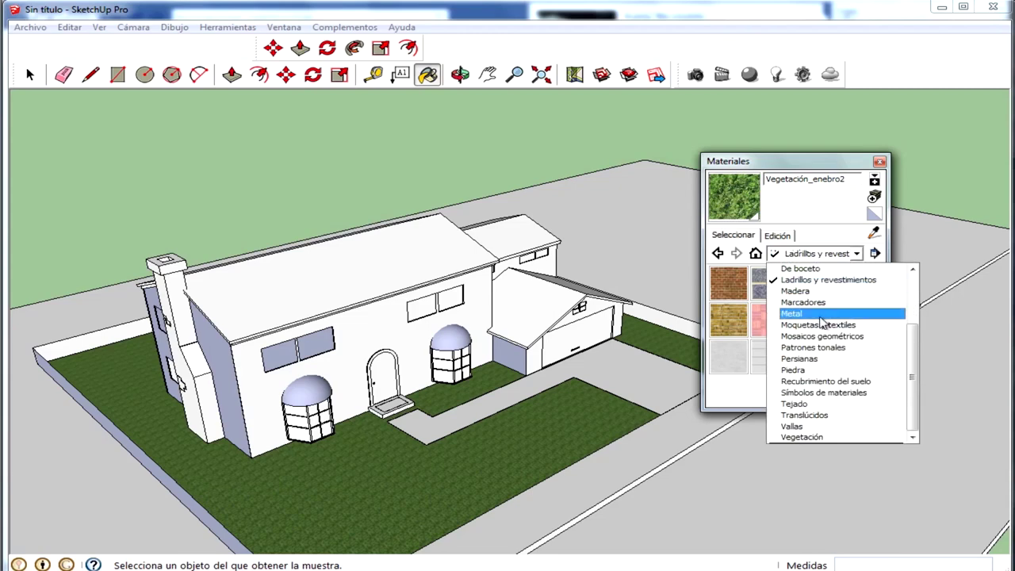
click(816, 291)
click(816, 254)
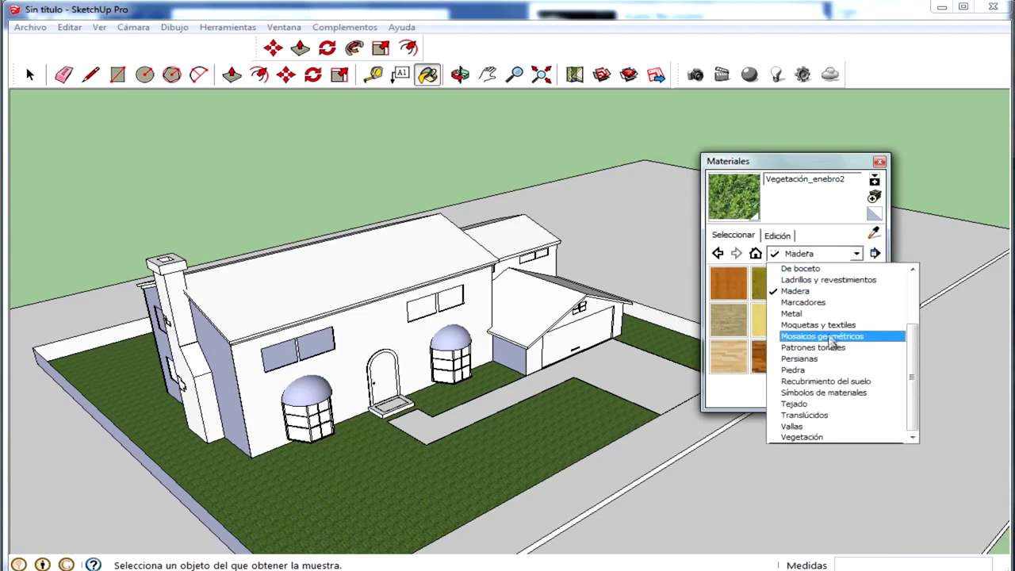
click(831, 279)
Pick Revestimiento_de_estucado_blanco and zoom in on the house's front wall
click(731, 359)
scroll(430, 321, up, 3)
scroll(359, 304, up, 3)
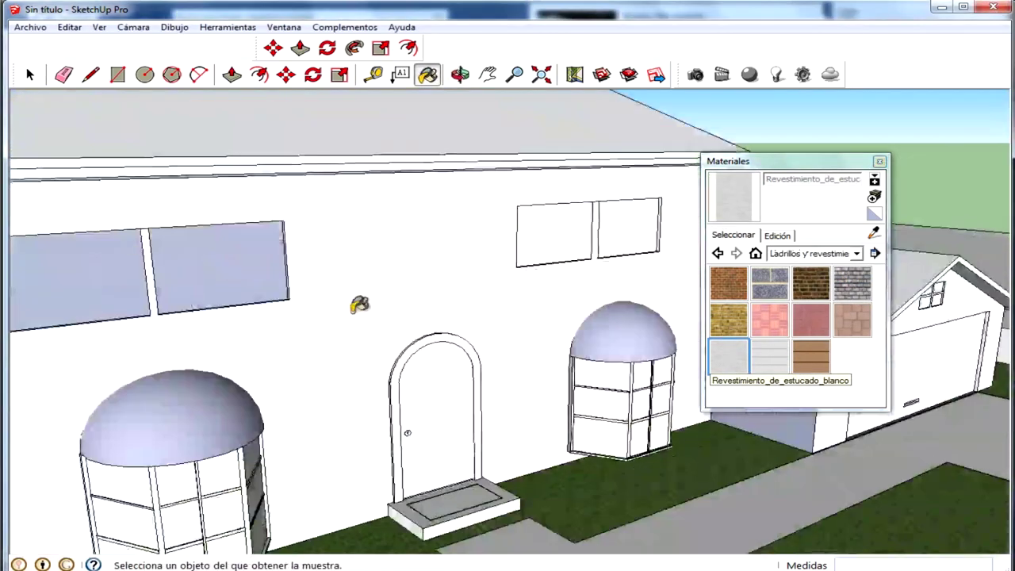
scroll(361, 298, up, 2)
scroll(381, 304, up, 3)
mouse_move(381, 304)
middle_down()
mouse_move(494, 280)
mouse_move(491, 247)
mouse_move(294, 396)
mouse_move(403, 317)
mouse_move(317, 301)
mouse_move(781, 230)
mouse_move(769, 253)
middle_up()
scroll(397, 310, up, 2)
scroll(379, 302, up, 2)
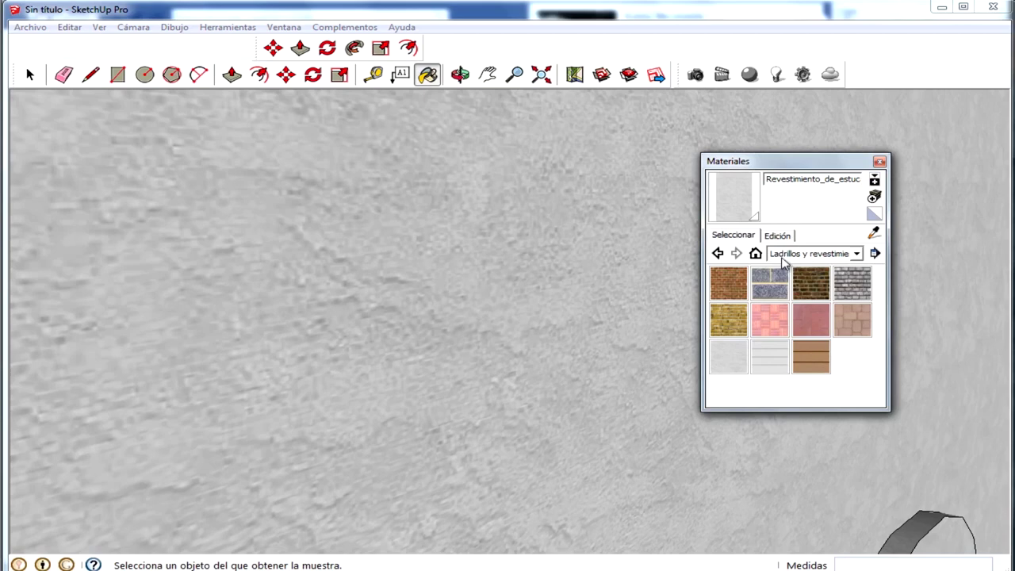
Tint the stucco material orange in its colour settings, close Materials and zoom out
click(783, 255)
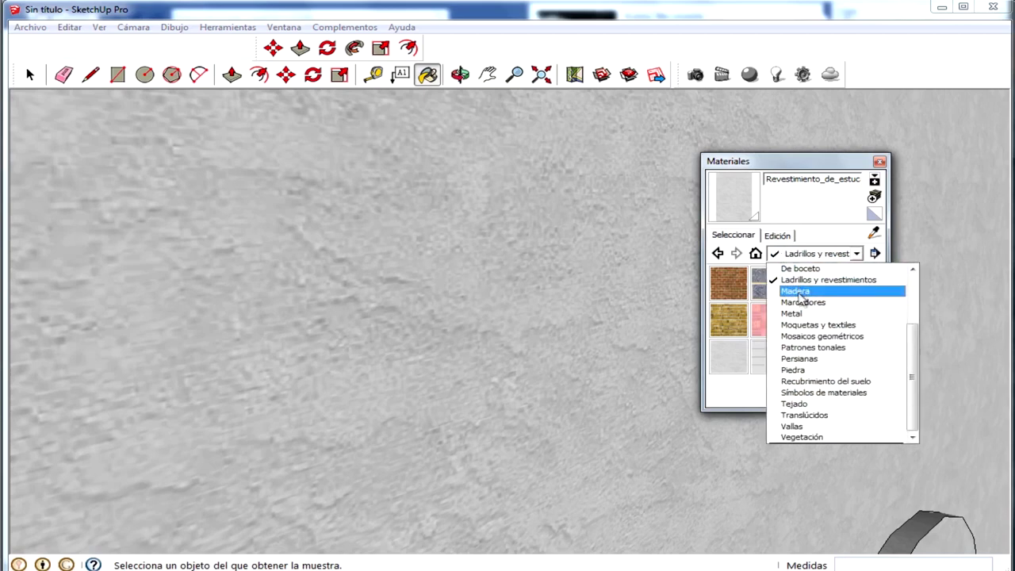
click(779, 241)
click(777, 235)
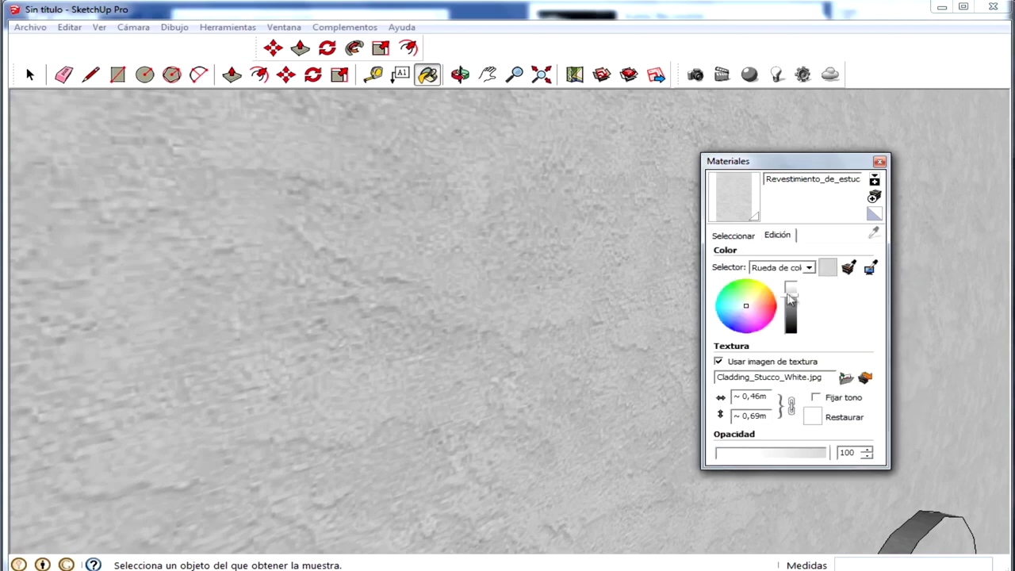
drag(751, 308, 770, 293)
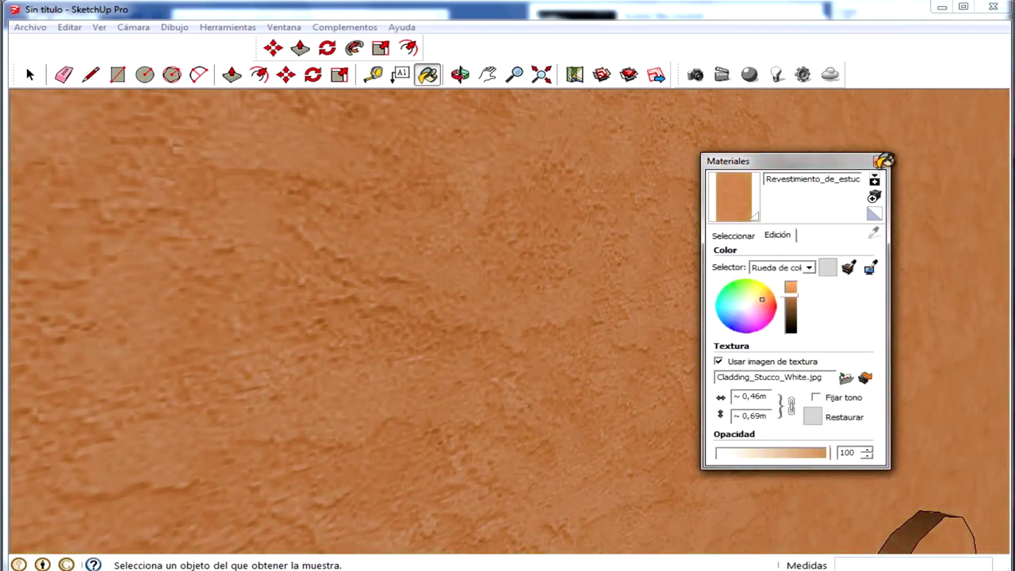
click(883, 161)
scroll(736, 265, down, 3)
scroll(729, 306, down, 3)
scroll(730, 332, down, 3)
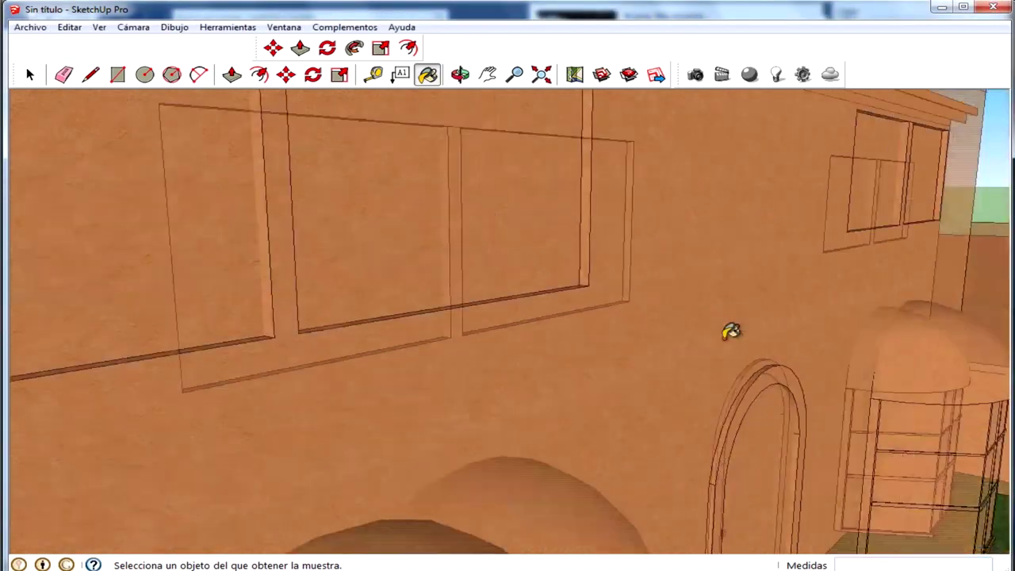
scroll(731, 331, down, 5)
scroll(738, 351, down, 3)
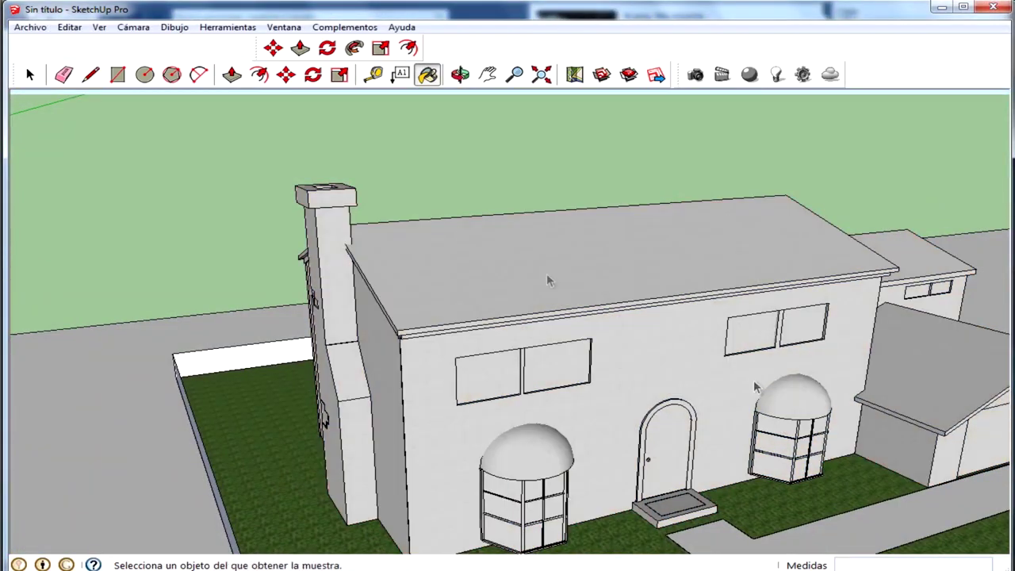
Enter the house group, select its front wall face, and bring up Materials with B
click(27, 76)
click(714, 387)
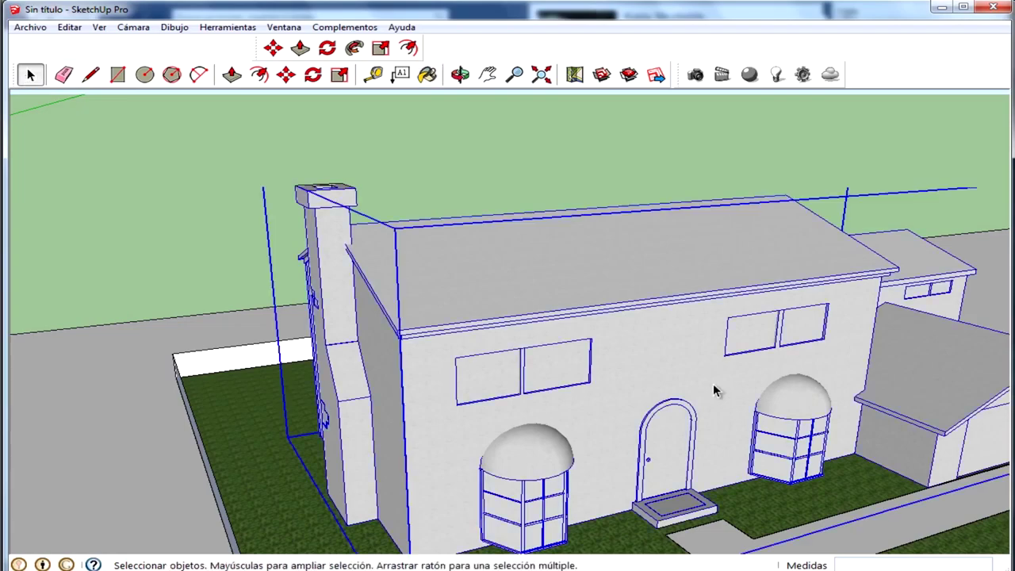
double_click(684, 358)
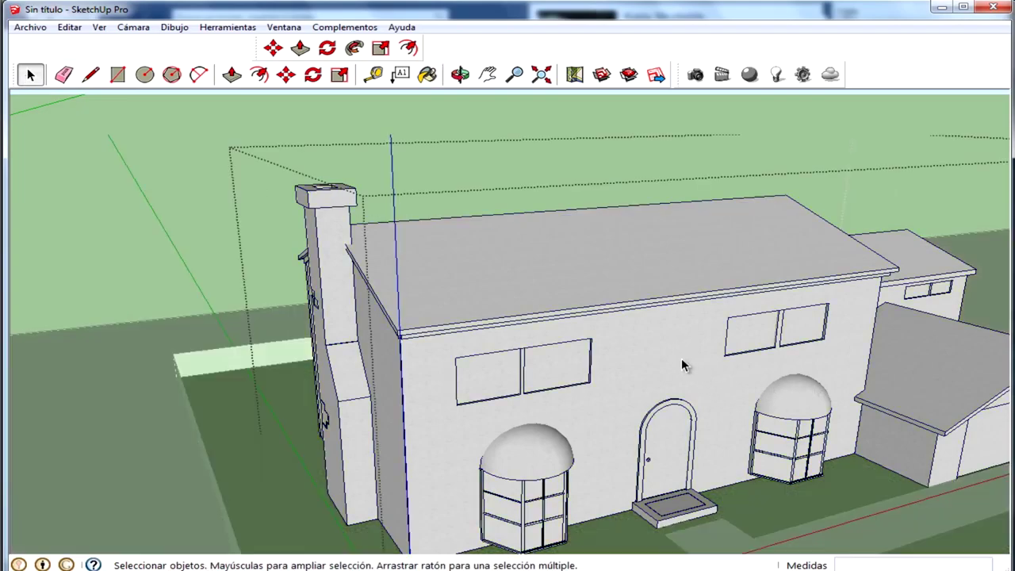
mouse_move(681, 357)
middle_down()
mouse_move(605, 384)
mouse_move(754, 355)
mouse_move(668, 355)
middle_up()
click(668, 355)
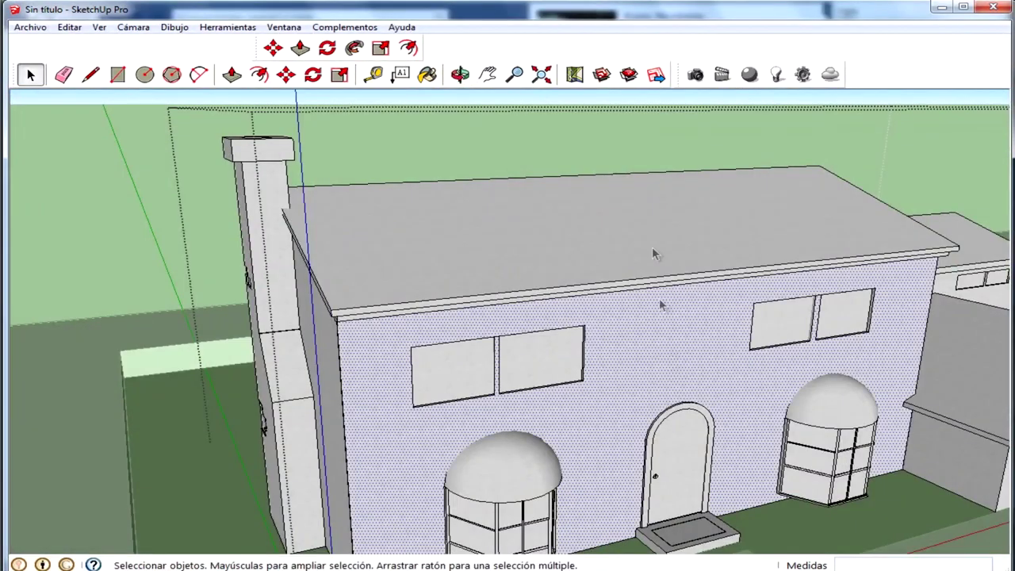
scroll(678, 340, up, 3)
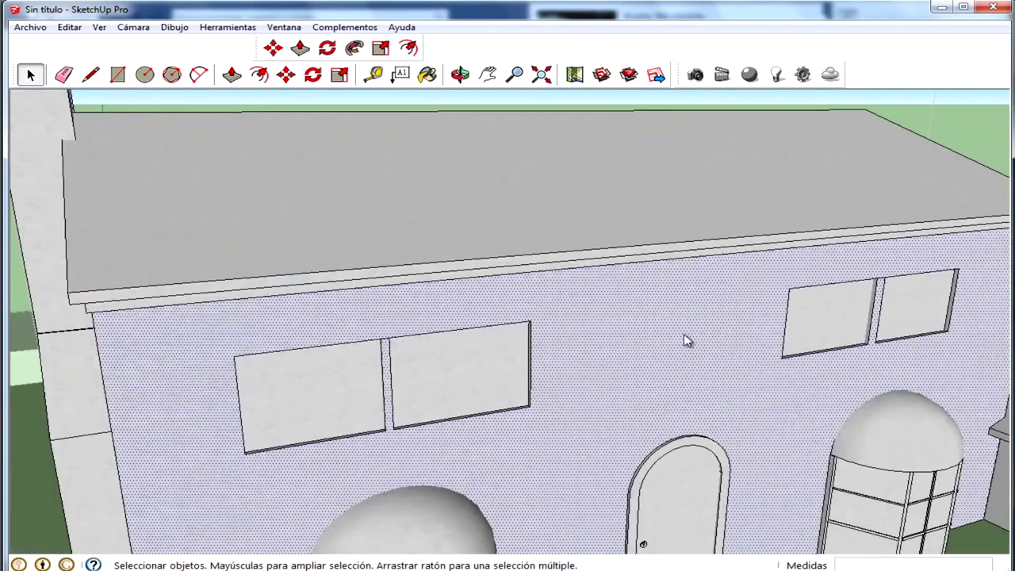
key(b)
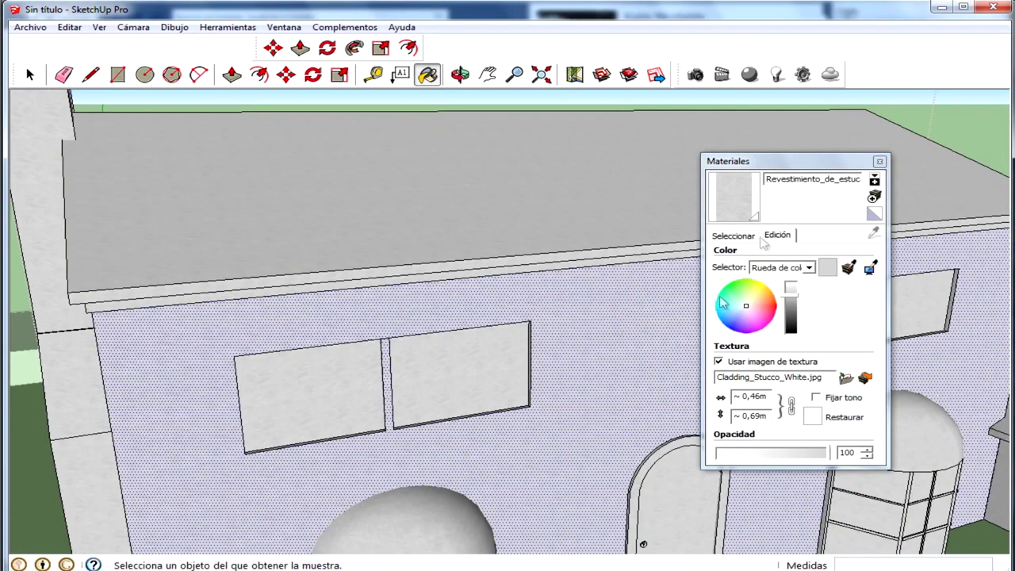
Try yellow-tan and pale green stucco tints, then close the Materials panel
click(755, 295)
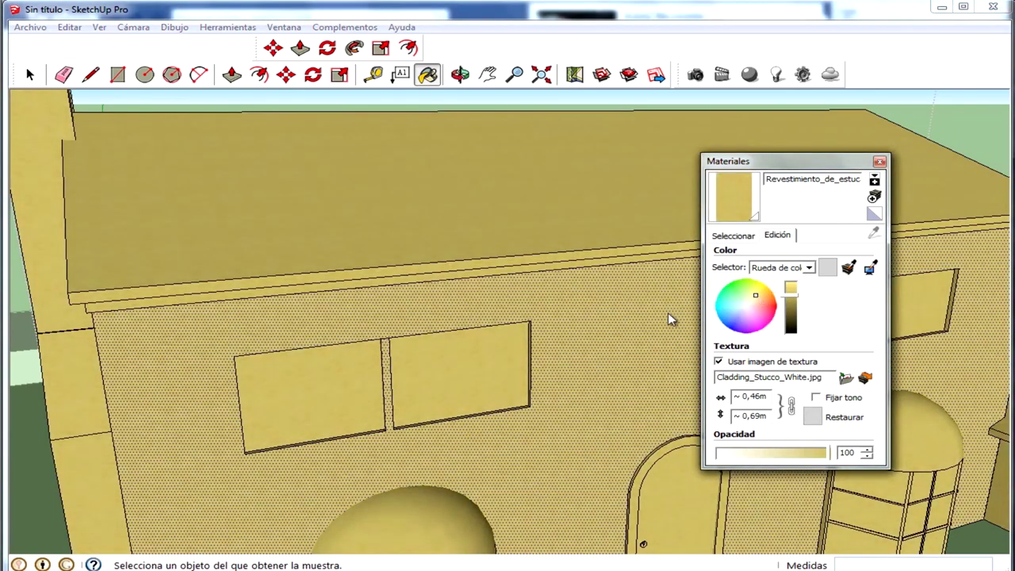
drag(749, 295, 747, 301)
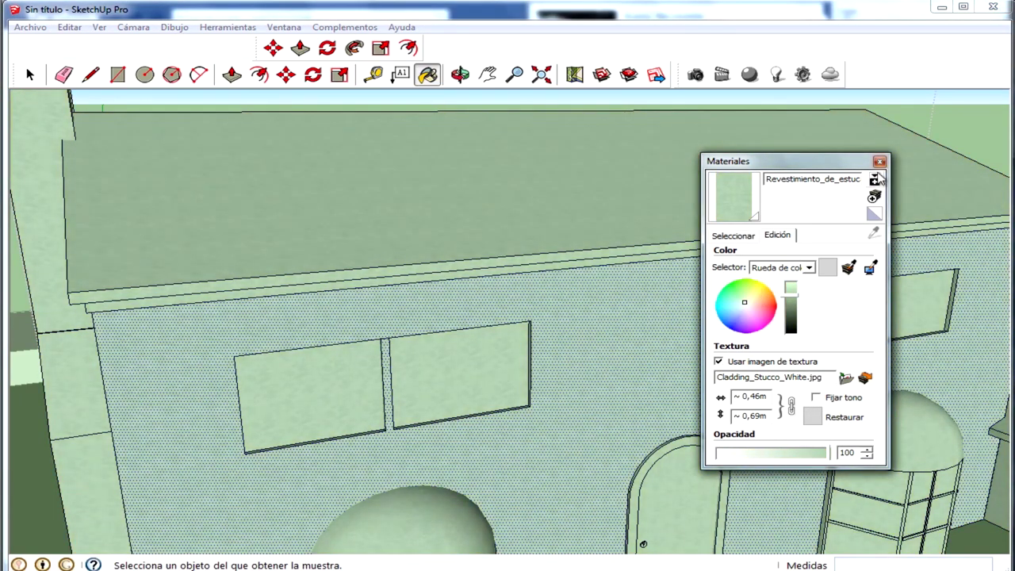
click(879, 161)
click(29, 74)
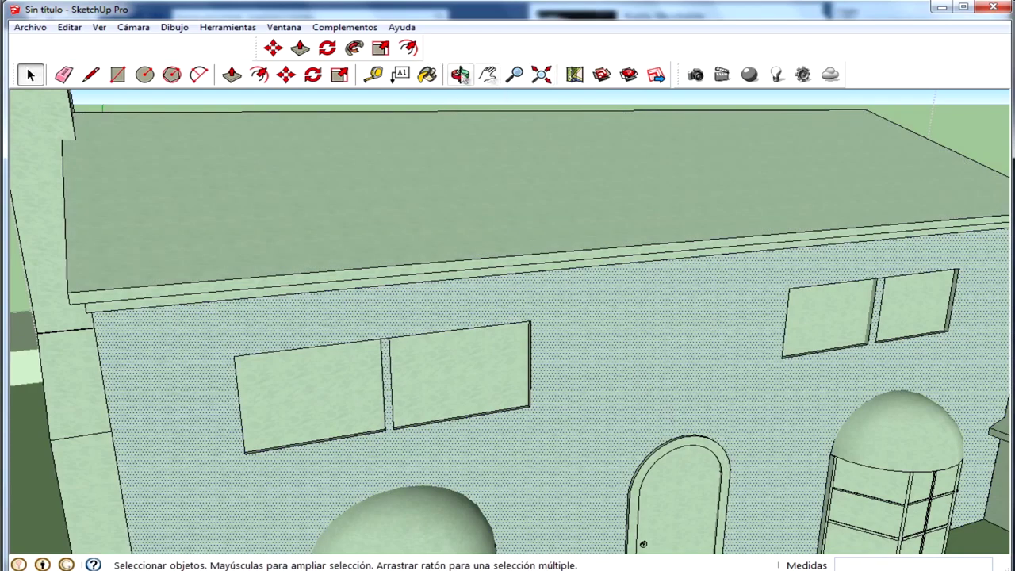
Test pink tile mosaic on the front wall, then repaint it with white stucco
click(427, 73)
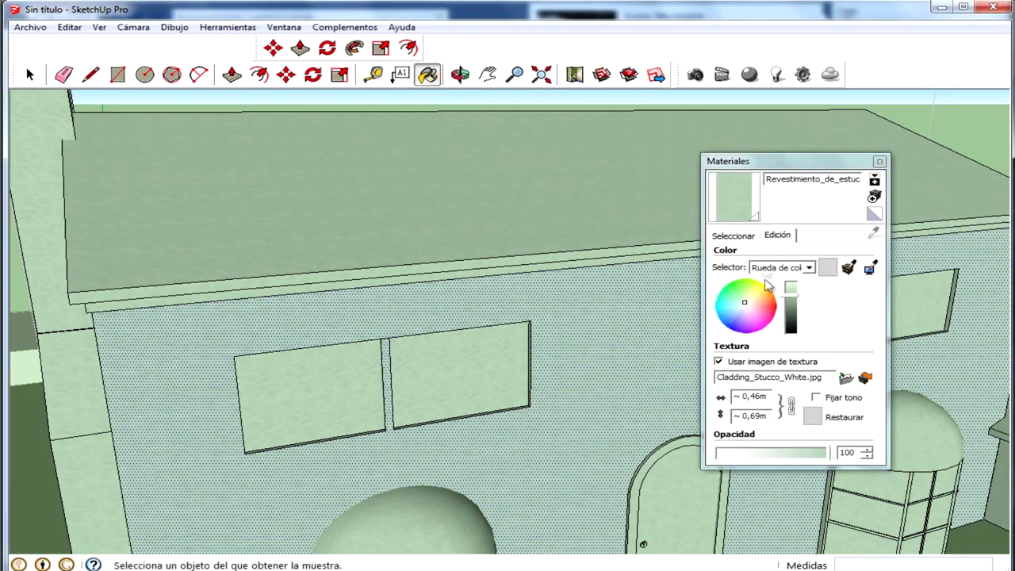
click(733, 235)
click(769, 319)
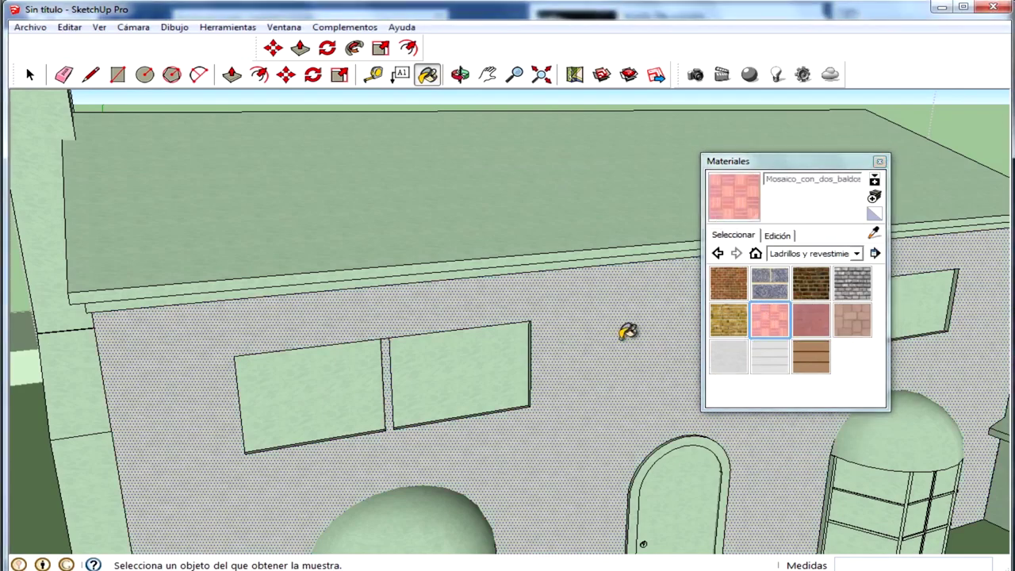
click(625, 333)
click(732, 322)
click(725, 357)
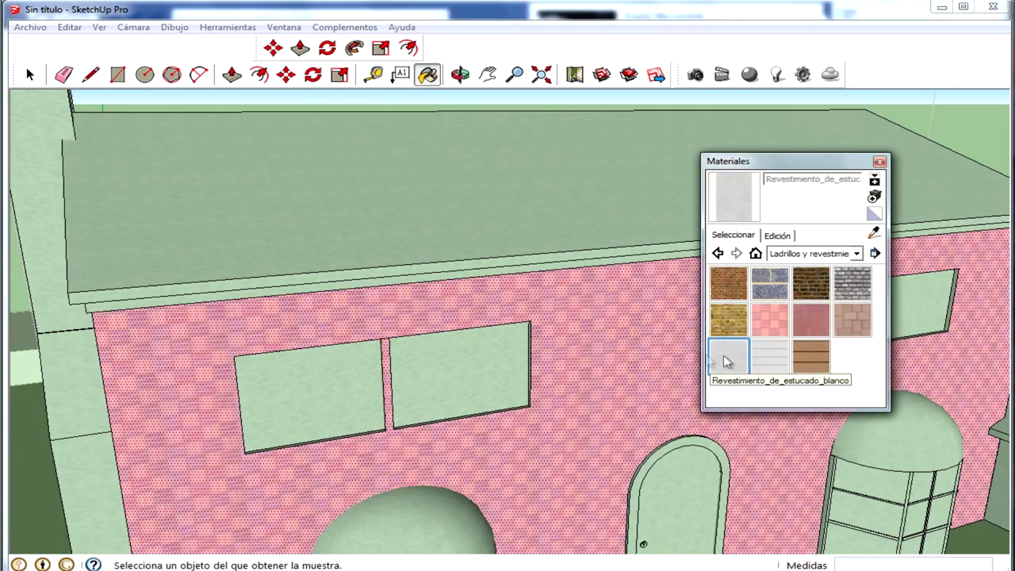
click(646, 344)
Retint the stucco material from yellow-tan to a pinkish orange
click(857, 253)
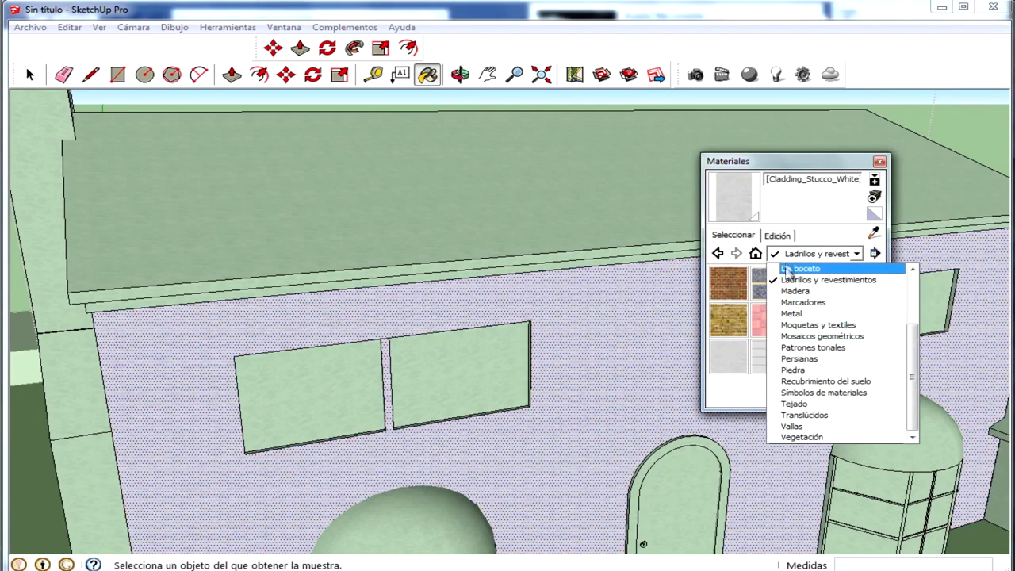
click(786, 254)
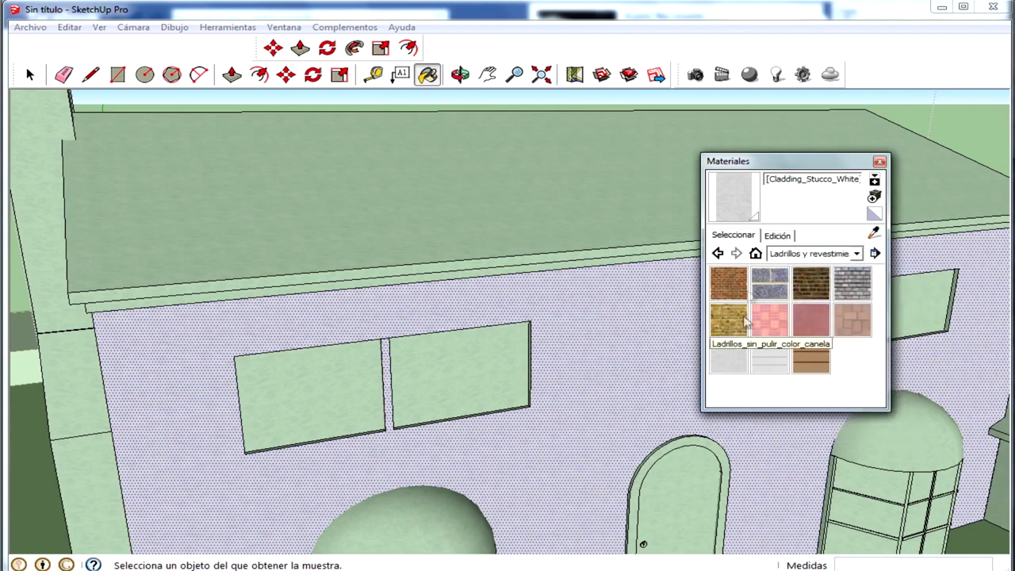
click(777, 236)
click(754, 298)
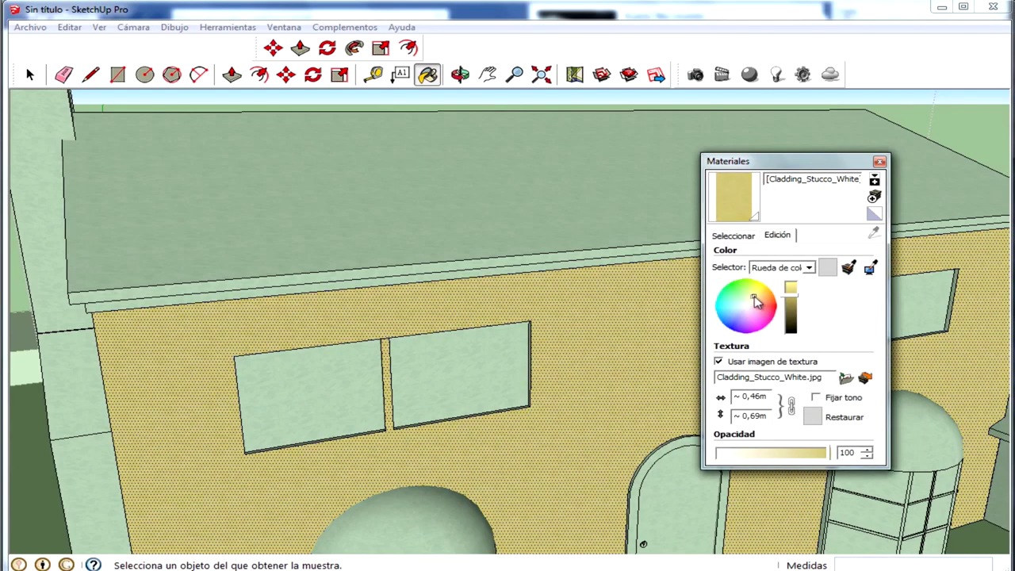
drag(755, 305, 760, 307)
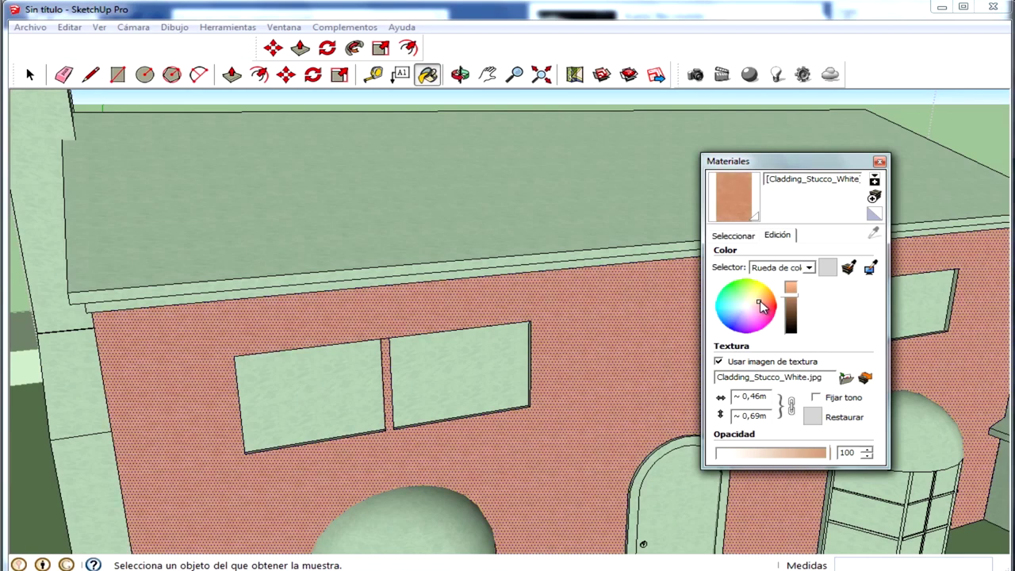
drag(760, 302, 768, 308)
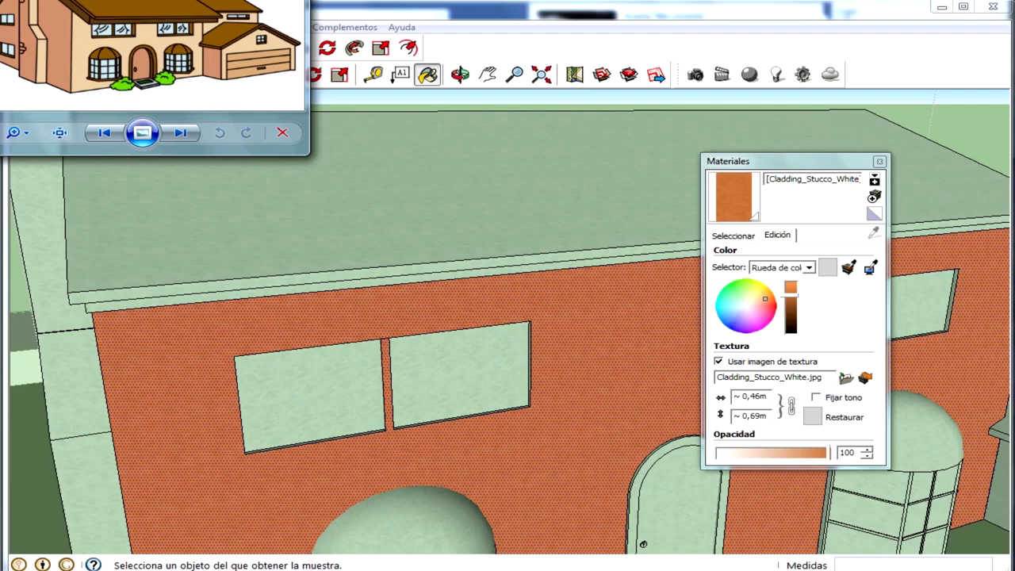
Apply the orange stucco to the chimney-side wall and the left side wall
middle_drag(544, 336, 567, 285)
scroll(562, 284, down, 3)
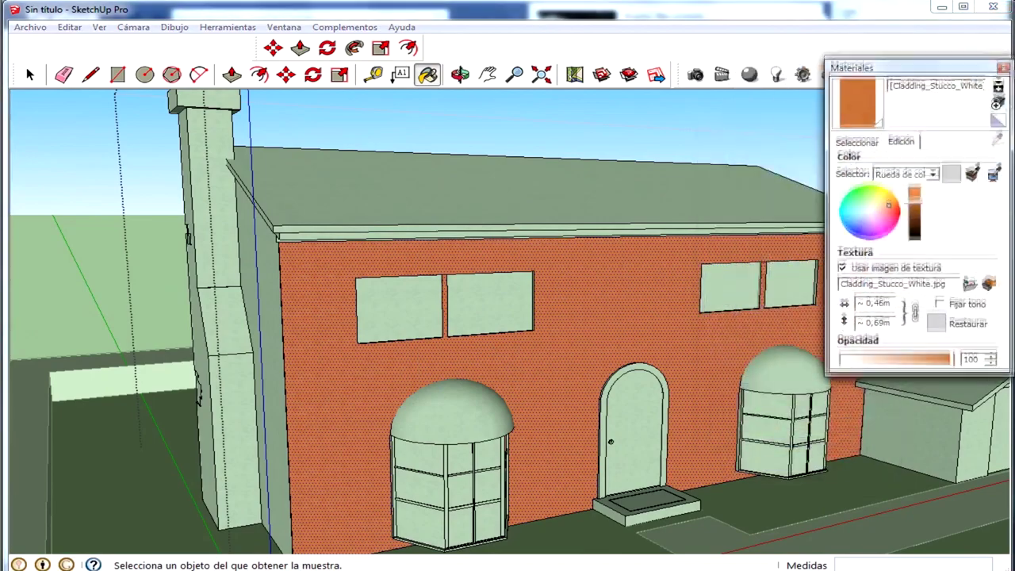
middle_drag(257, 310, 290, 322)
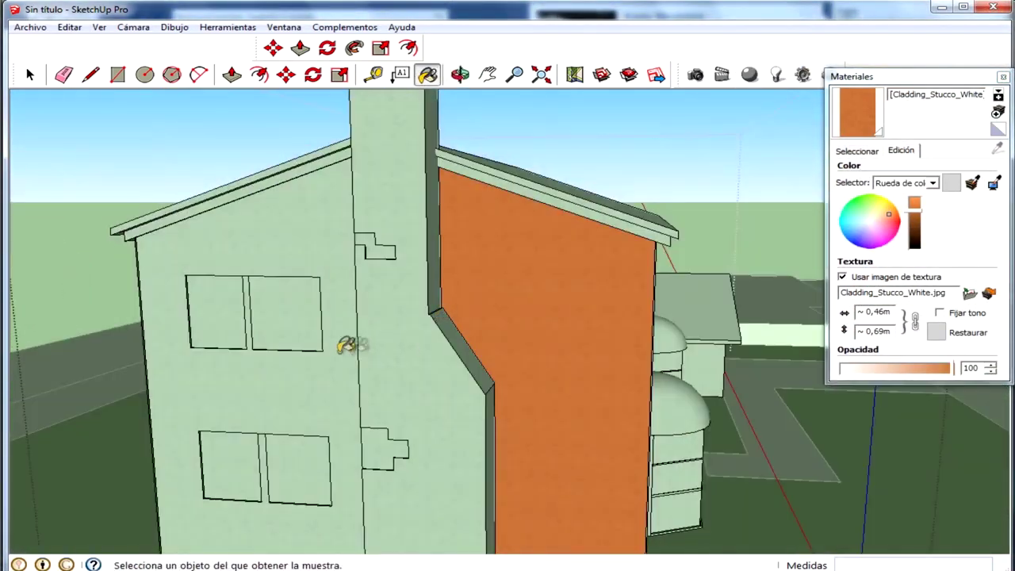
click(355, 347)
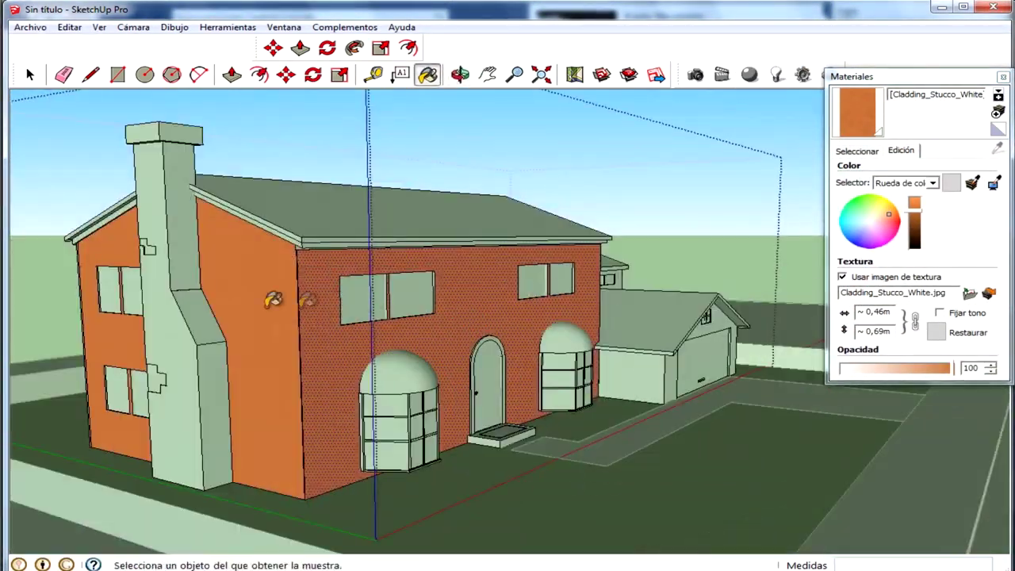
middle_drag(307, 299, 301, 320)
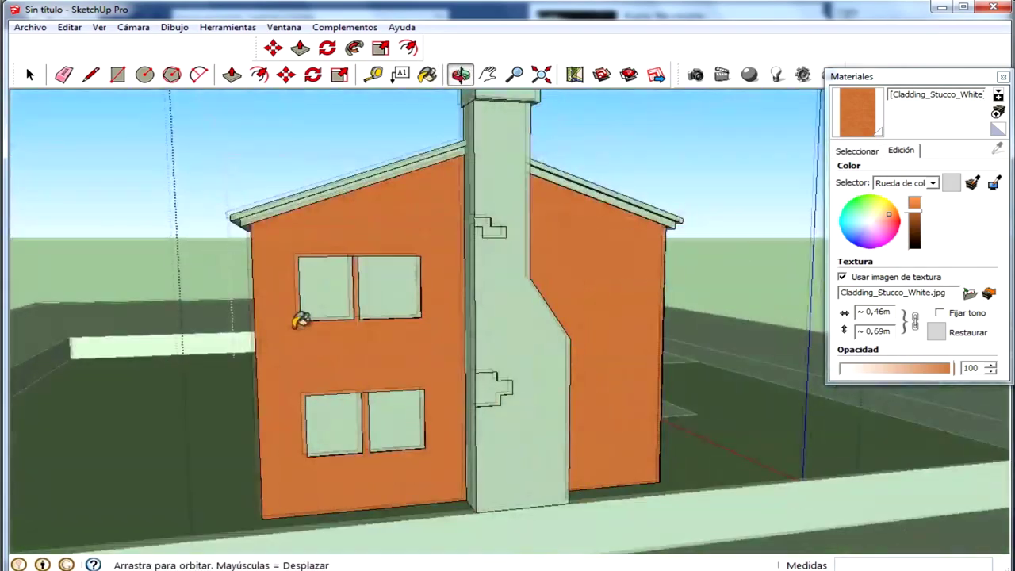
click(349, 359)
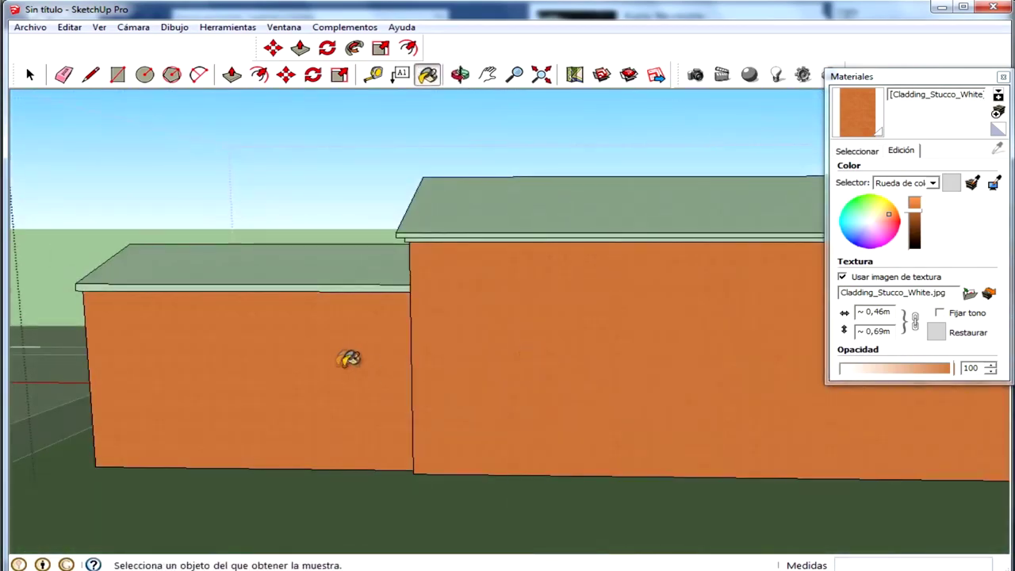
Orbit to an angled, more frontal view of the house
mouse_move(798, 349)
middle_down()
mouse_move(475, 392)
mouse_move(596, 352)
mouse_move(761, 334)
middle_up()
mouse_move(710, 316)
middle_down()
mouse_move(712, 361)
mouse_move(769, 278)
middle_up()
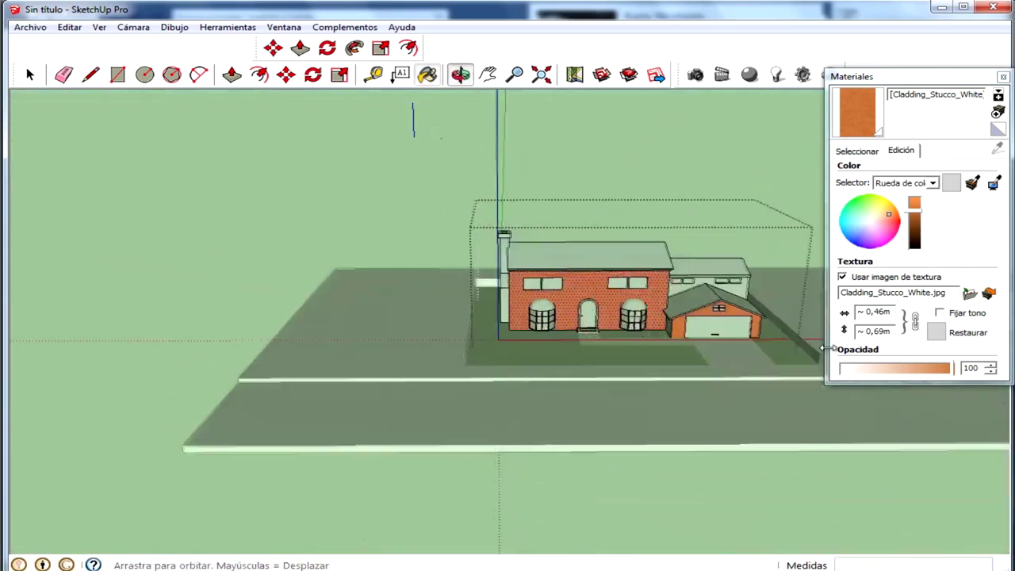
scroll(524, 267, up, 3)
mouse_move(631, 264)
middle_down()
mouse_move(673, 267)
mouse_move(718, 202)
mouse_move(689, 220)
middle_up()
Zoom in on the upper window corner, then orbit around the whole house
scroll(471, 261, up, 3)
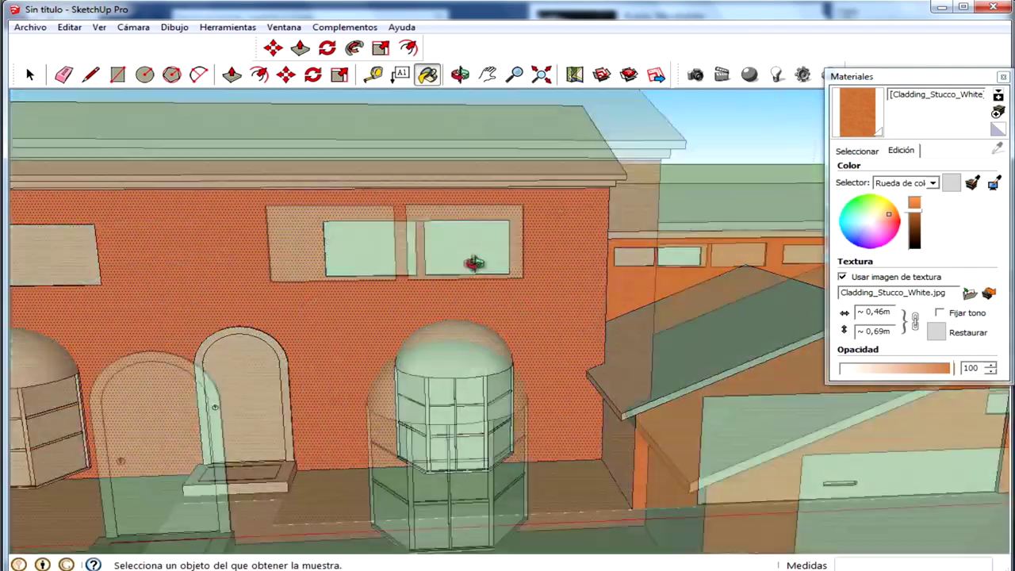
scroll(523, 281, up, 3)
middle_drag(523, 281, 512, 226)
scroll(552, 302, up, 5)
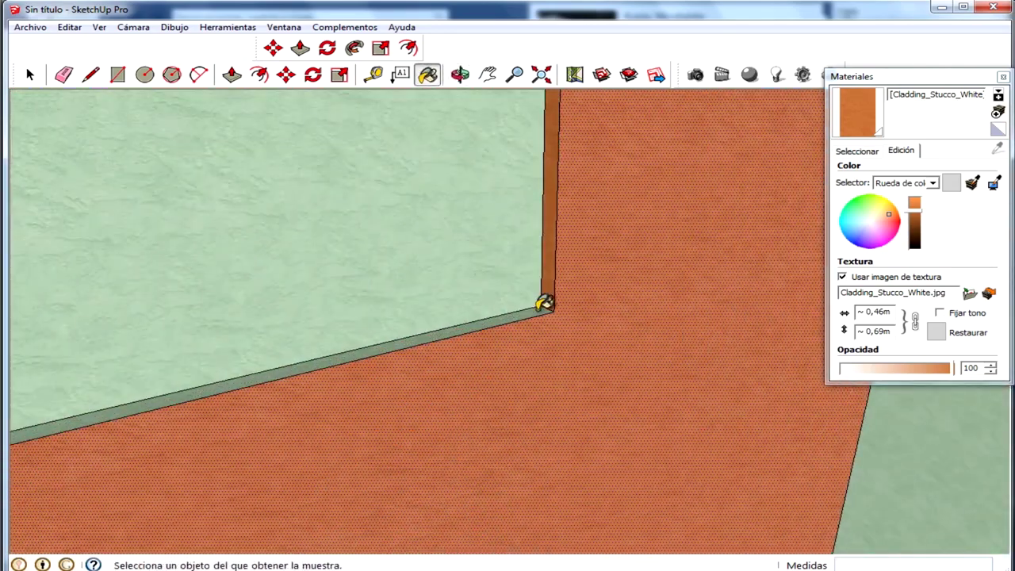
scroll(124, 315, down, 3)
scroll(175, 344, down, 2)
scroll(367, 324, down, 5)
mouse_move(367, 325)
middle_down()
mouse_move(202, 300)
mouse_move(119, 262)
mouse_move(120, 166)
middle_up()
scroll(113, 248, up, 5)
scroll(114, 249, up, 2)
scroll(153, 212, up, 3)
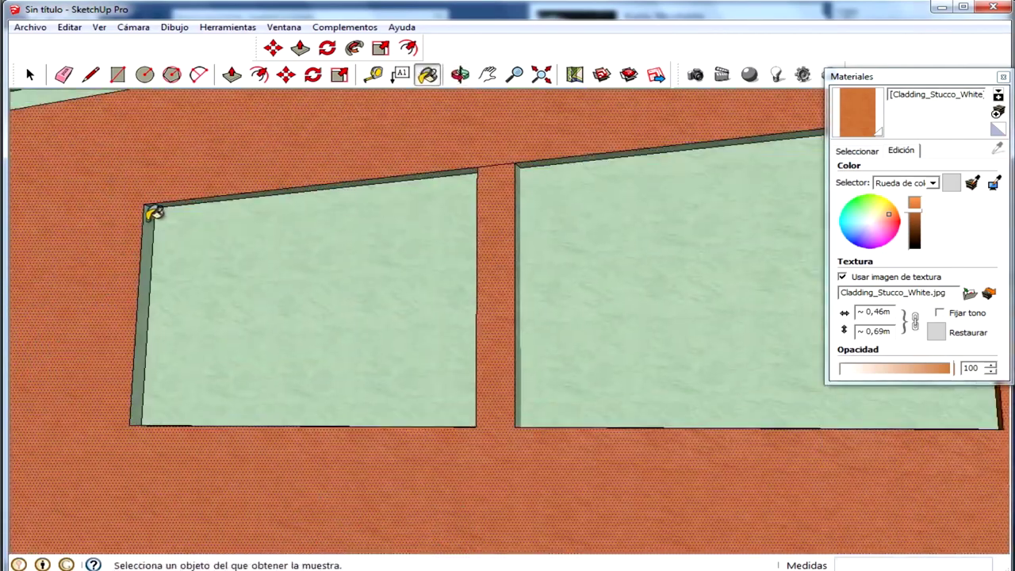
Orbit past the upper windows and chimney side to the long orange wall, ending on an overview
mouse_move(169, 196)
middle_down()
mouse_move(328, 526)
mouse_move(500, 434)
mouse_move(644, 227)
middle_up()
scroll(558, 283, up, 3)
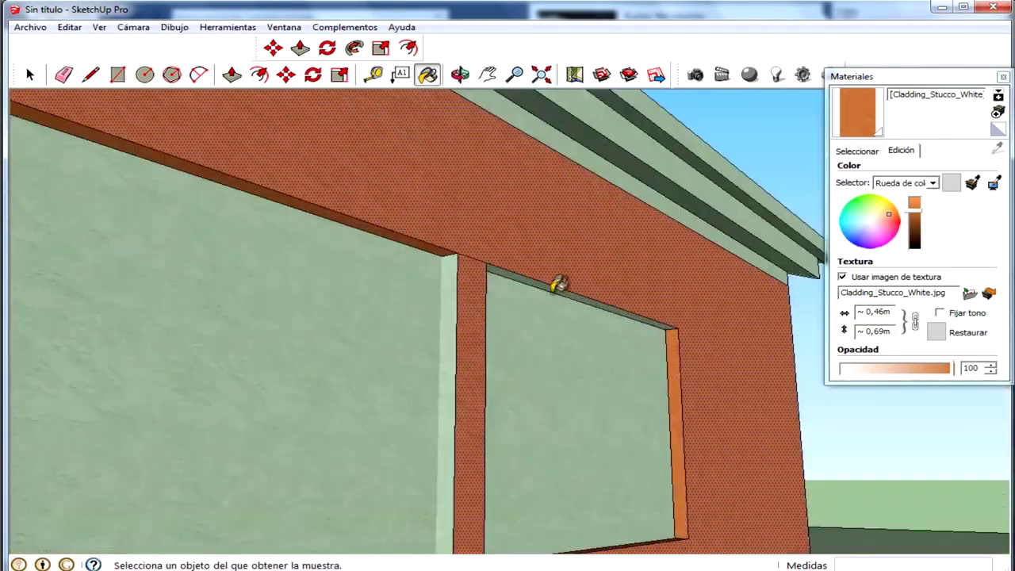
scroll(545, 278, up, 1)
mouse_move(459, 347)
middle_down()
mouse_move(74, 410)
mouse_move(383, 345)
middle_up()
scroll(709, 419, down, 5)
scroll(719, 460, down, 2)
mouse_move(718, 460)
middle_down()
mouse_move(754, 478)
mouse_move(116, 326)
mouse_move(774, 401)
middle_up()
scroll(764, 294, up, 3)
mouse_move(763, 294)
middle_down()
mouse_move(637, 319)
mouse_move(452, 280)
mouse_move(430, 357)
middle_up()
scroll(430, 358, down, 2)
mouse_move(446, 317)
middle_down()
mouse_move(476, 333)
mouse_move(510, 311)
mouse_move(613, 403)
middle_up()
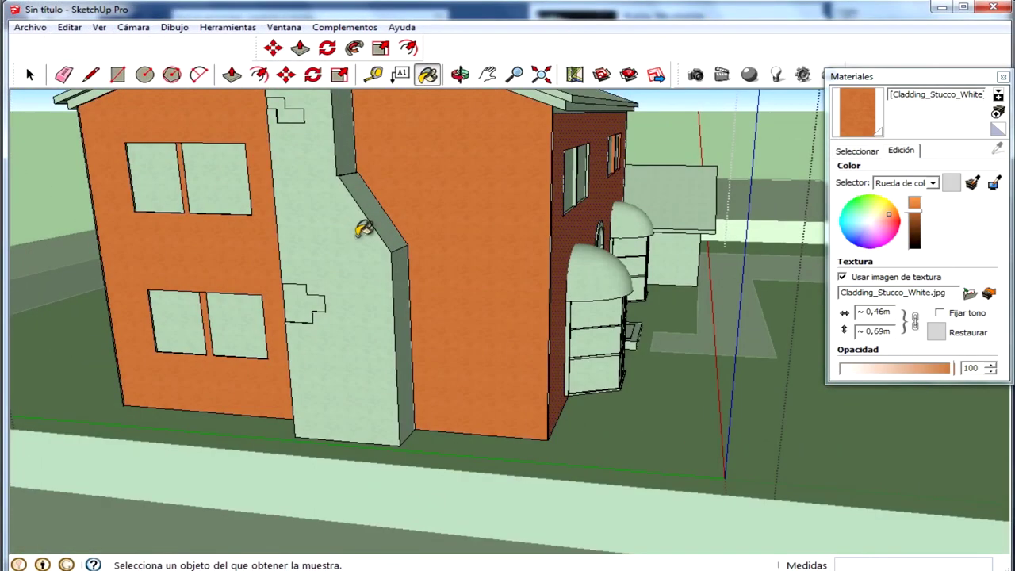
middle_drag(363, 229, 387, 262)
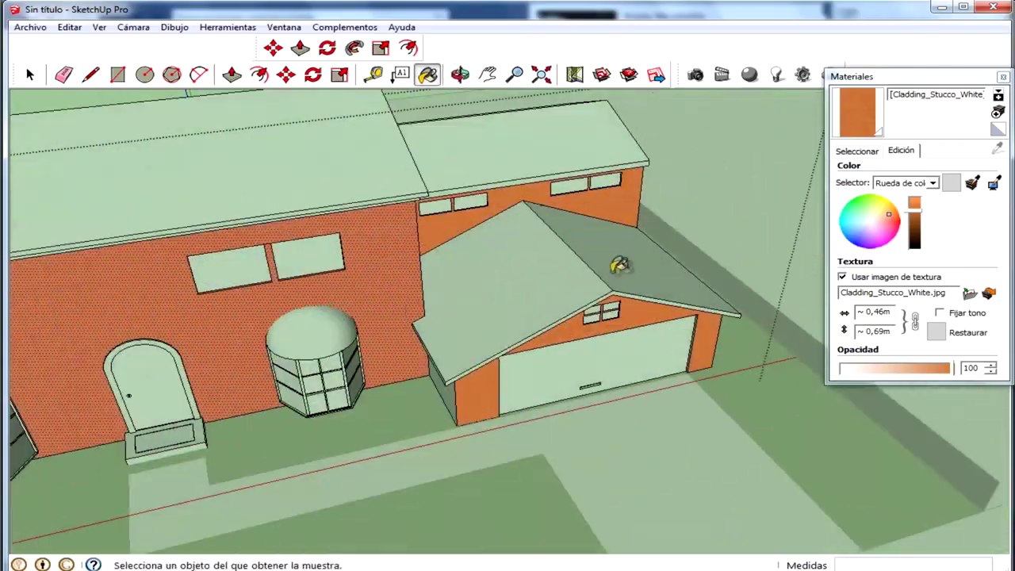
Orbit and zoom in close to the garage front and the chimney wall
mouse_move(616, 256)
middle_down()
mouse_move(460, 381)
mouse_move(125, 328)
middle_up()
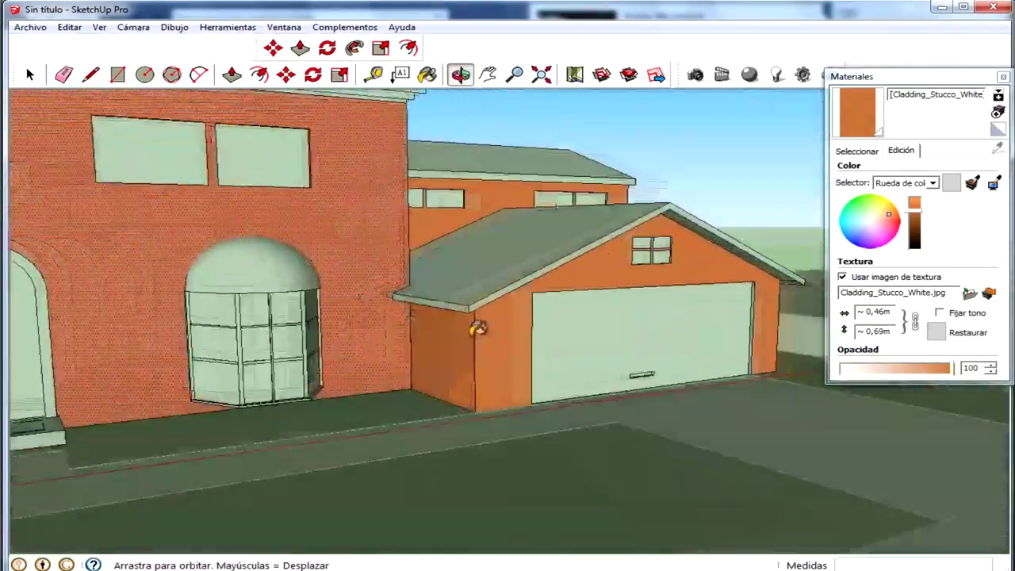
mouse_move(476, 328)
middle_down()
mouse_move(363, 356)
mouse_move(288, 328)
middle_up()
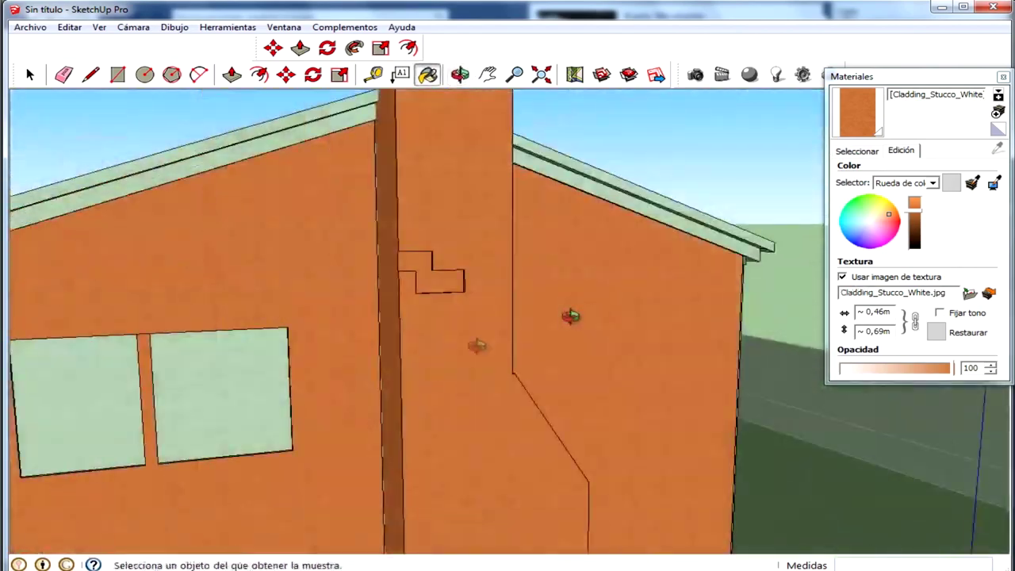
mouse_move(294, 399)
middle_down()
mouse_move(484, 368)
mouse_move(465, 367)
mouse_move(573, 338)
mouse_move(631, 364)
middle_up()
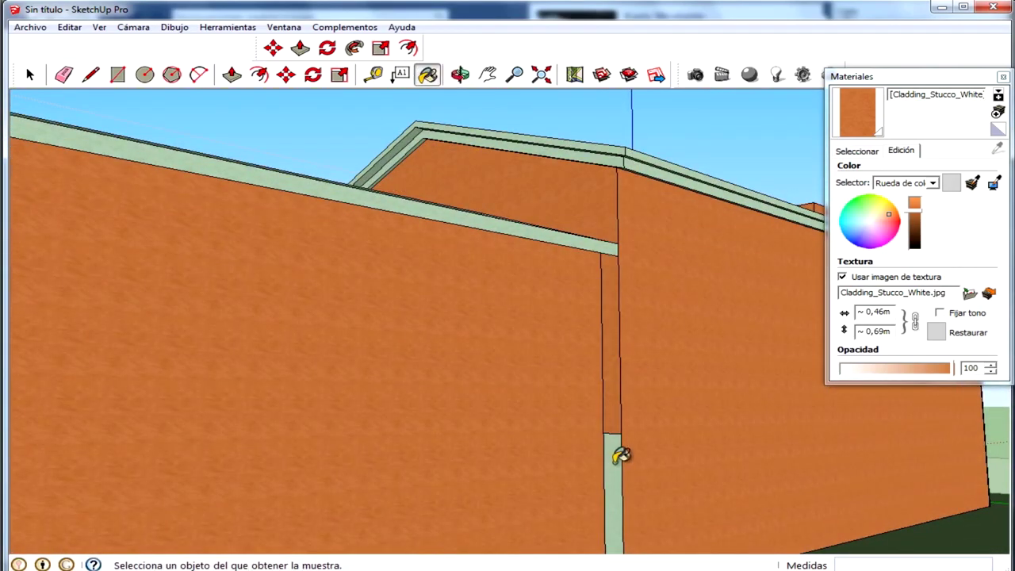
scroll(410, 502, down, 5)
scroll(465, 478, down, 2)
scroll(550, 537, up, 3)
scroll(536, 528, up, 4)
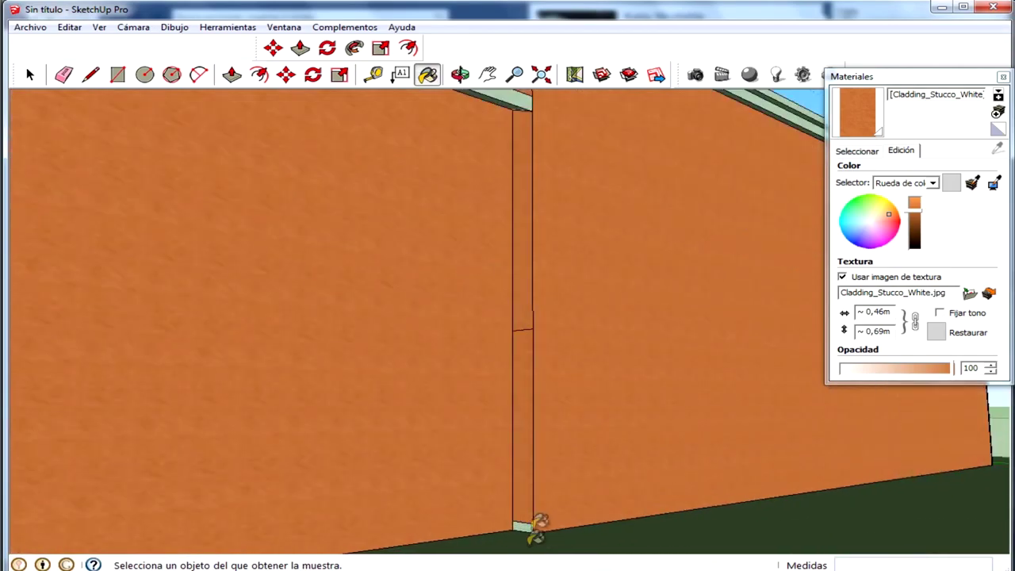
scroll(527, 508, down, 3)
scroll(481, 399, down, 4)
Move the Materials window toward the centre and browse the Ladrillos y revestimientos library
mouse_move(480, 399)
middle_down()
mouse_move(505, 383)
mouse_move(442, 395)
middle_up()
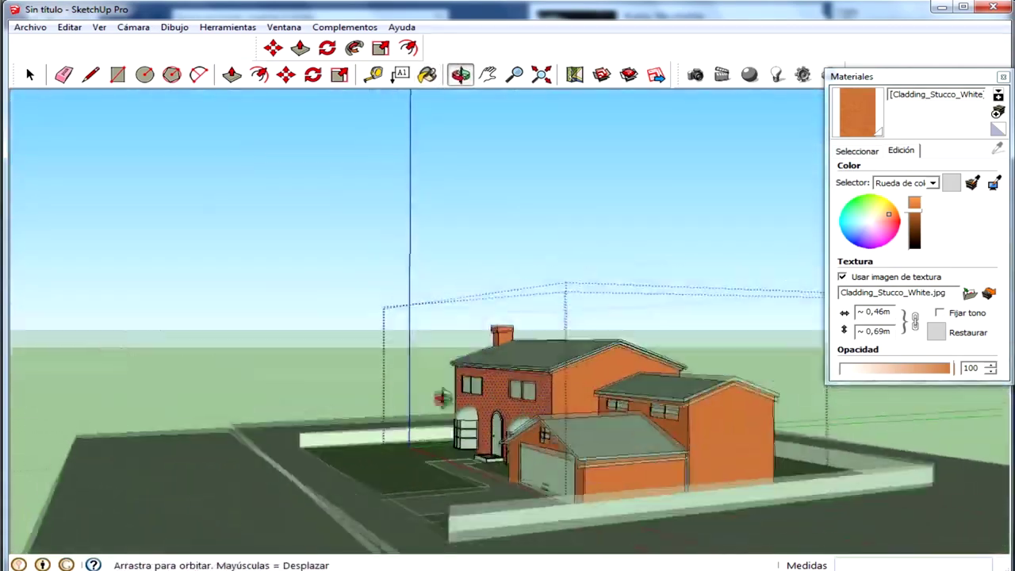
scroll(720, 480, up, 1)
scroll(720, 481, up, 4)
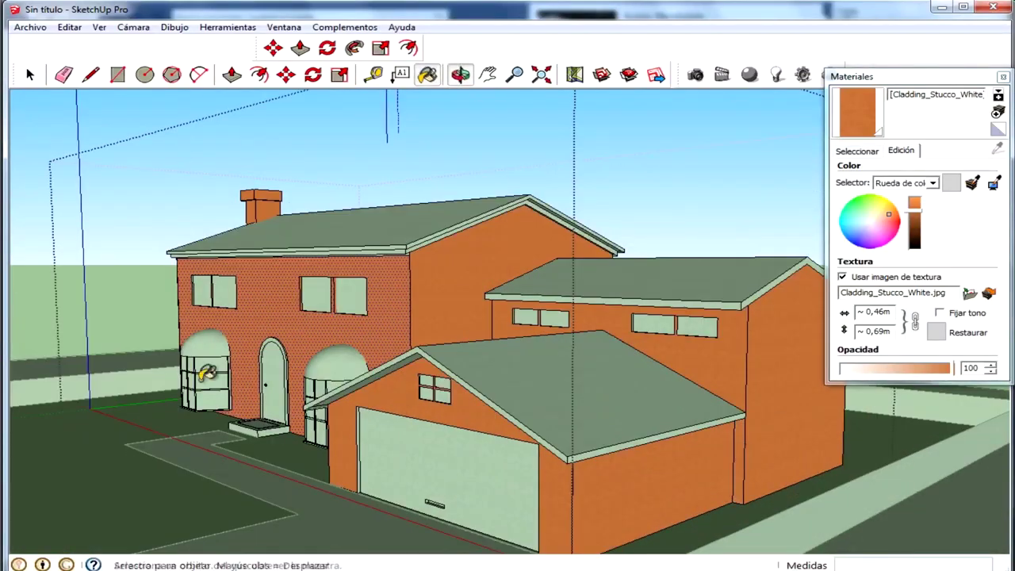
scroll(208, 373, down, 3)
scroll(437, 421, down, 2)
mouse_move(437, 421)
middle_down()
mouse_move(542, 347)
mouse_move(491, 404)
middle_up()
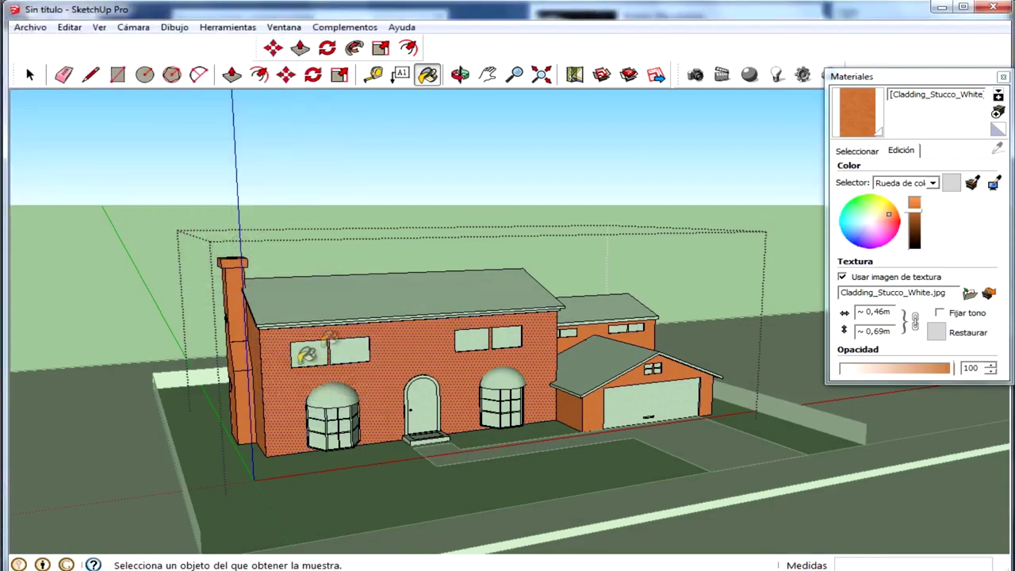
middle_drag(507, 357, 555, 341)
drag(914, 77, 772, 82)
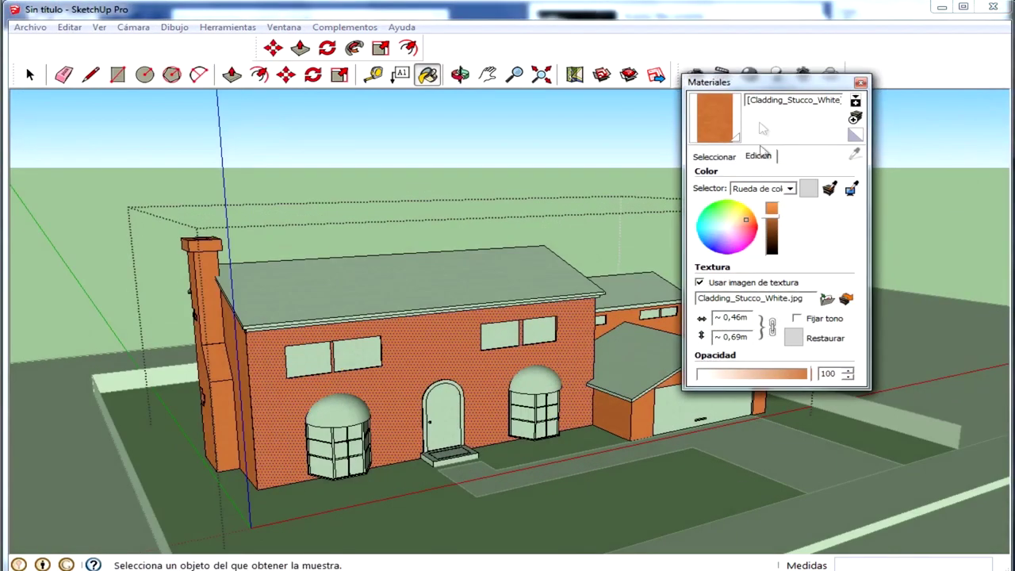
click(713, 156)
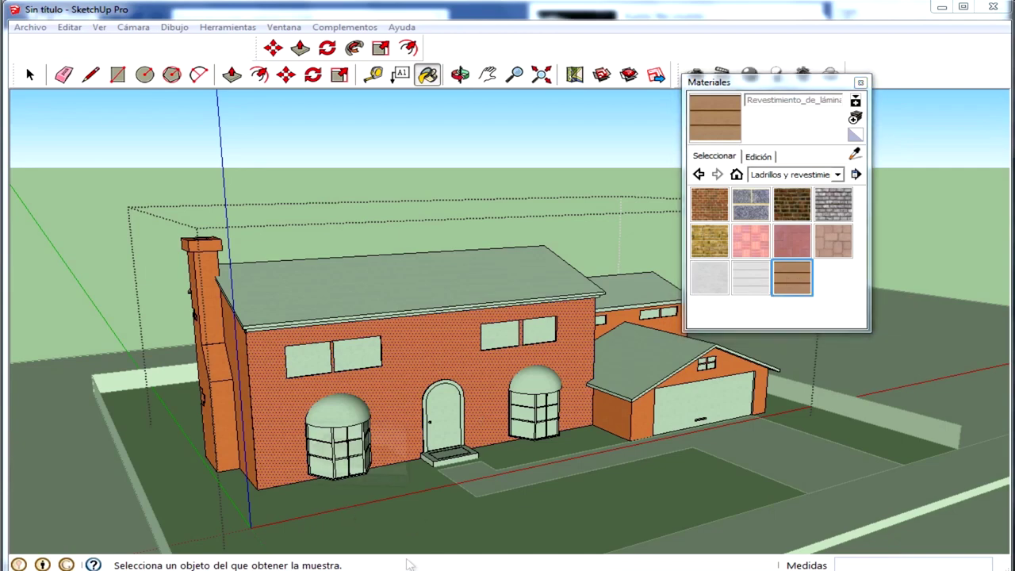
Close the reference image viewer and pick the untreated cherry wood material
scroll(114, 13, up, 3)
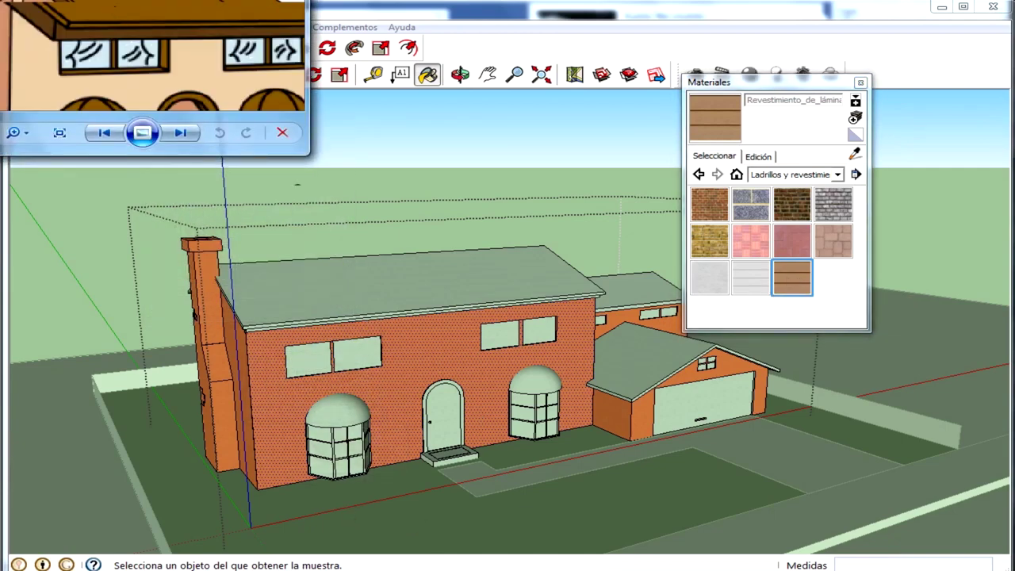
click(466, 225)
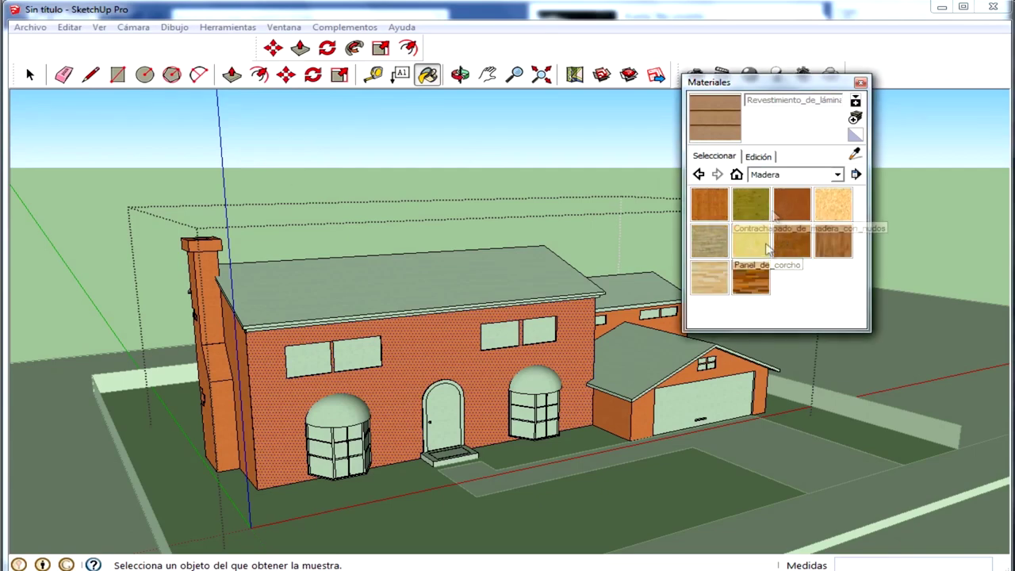
click(791, 205)
Browse the Marcadores, Metal, Piedra, Patrones tonales and Moquetas y textiles material categories
click(797, 174)
click(792, 224)
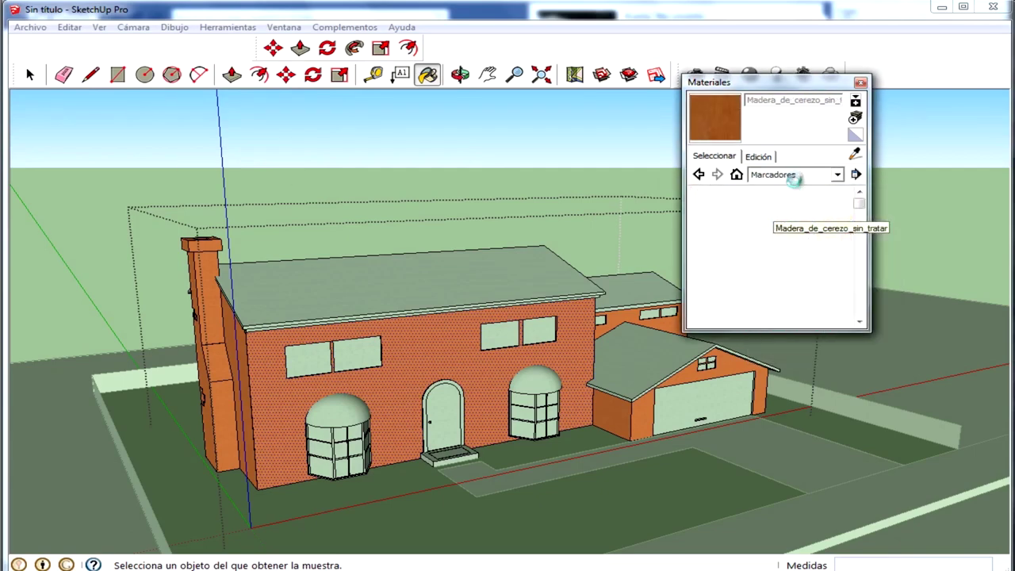
click(794, 175)
click(800, 238)
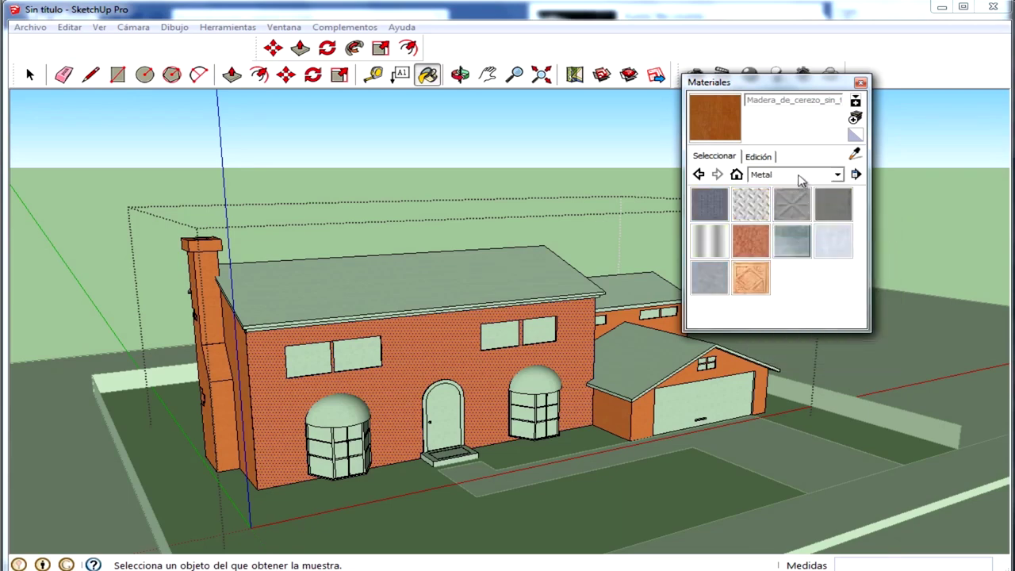
click(801, 179)
click(813, 292)
click(801, 179)
click(812, 270)
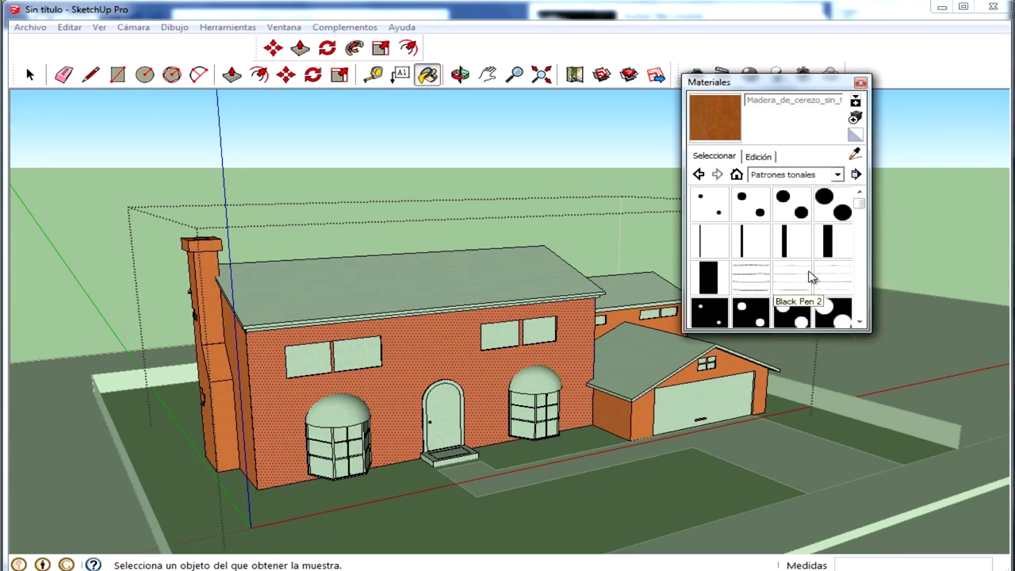
click(805, 184)
click(807, 250)
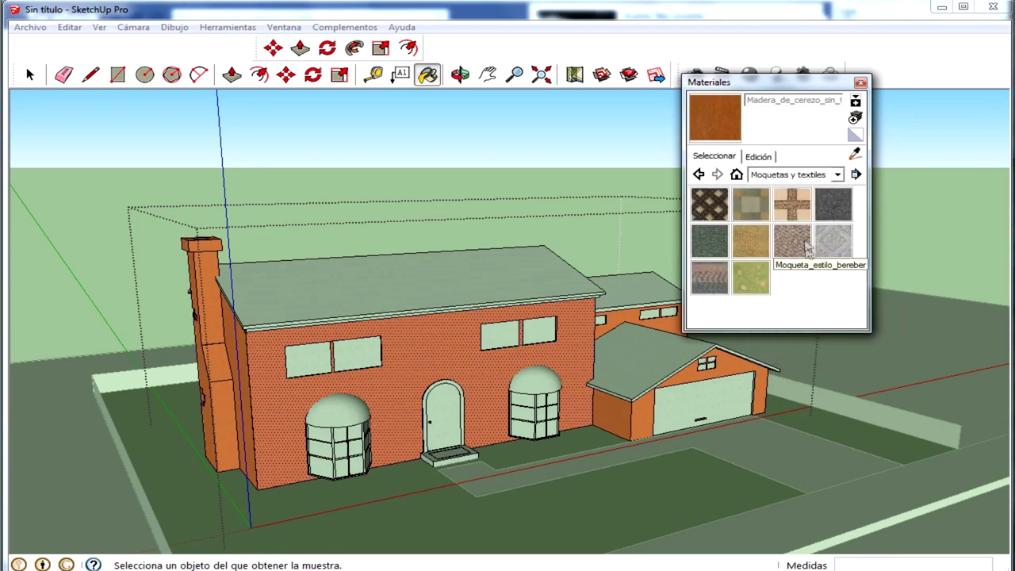
Check Metal, Recubrimiento del suelo, Ladrillos y revestimientos and Tejado, then show Asfaltado y revestimientos
click(790, 181)
click(795, 235)
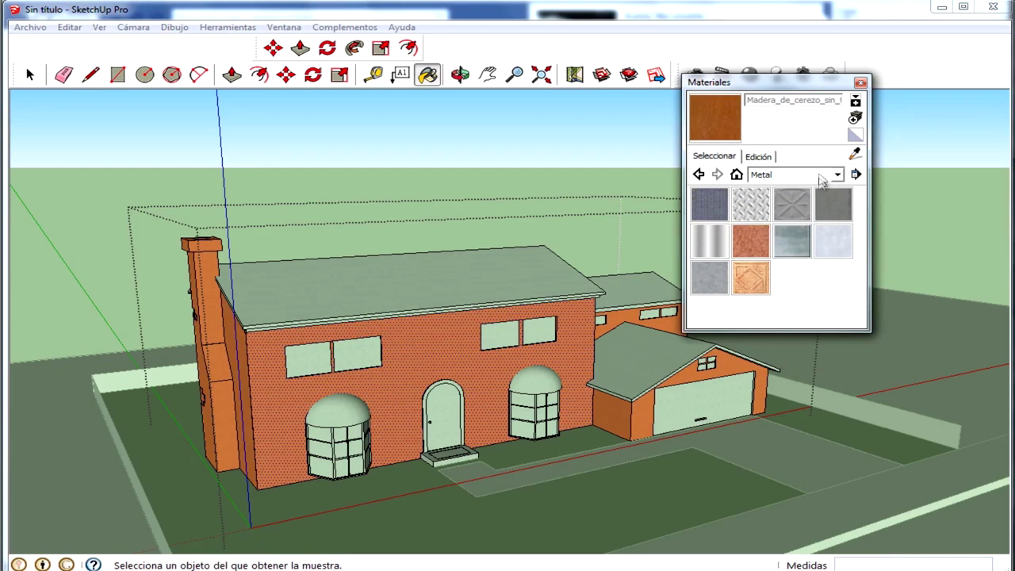
click(822, 183)
click(790, 304)
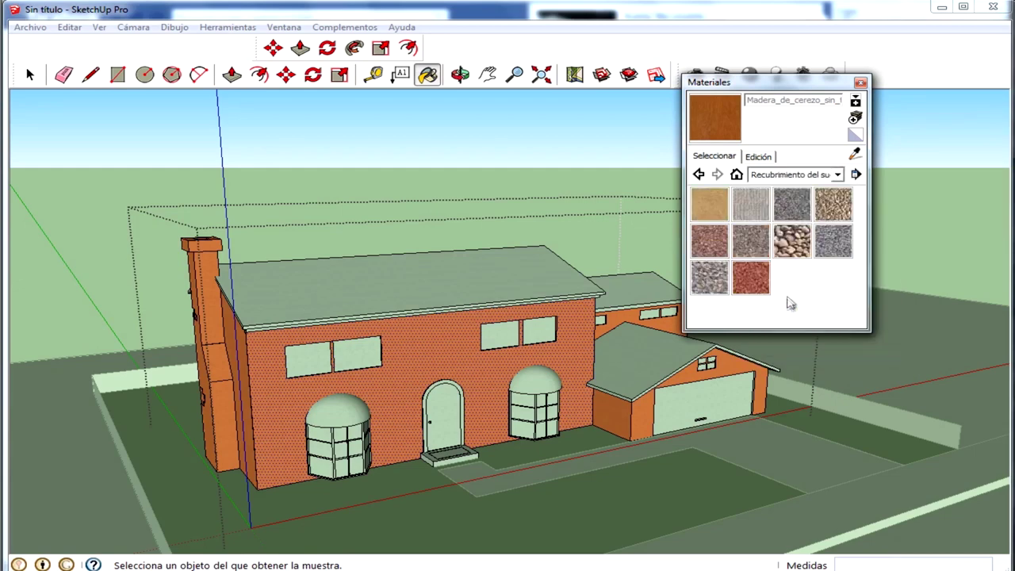
click(789, 181)
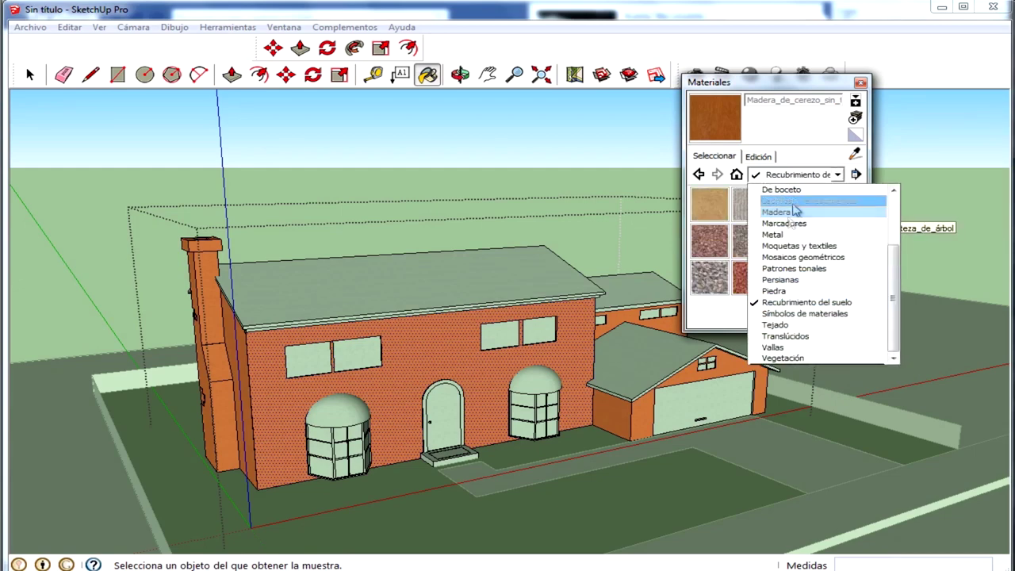
click(796, 202)
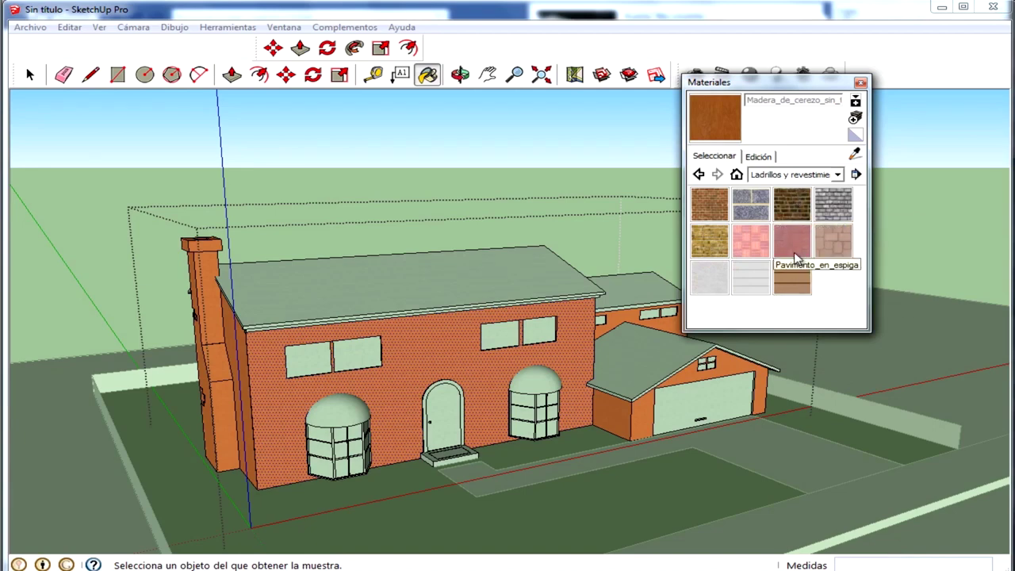
click(803, 181)
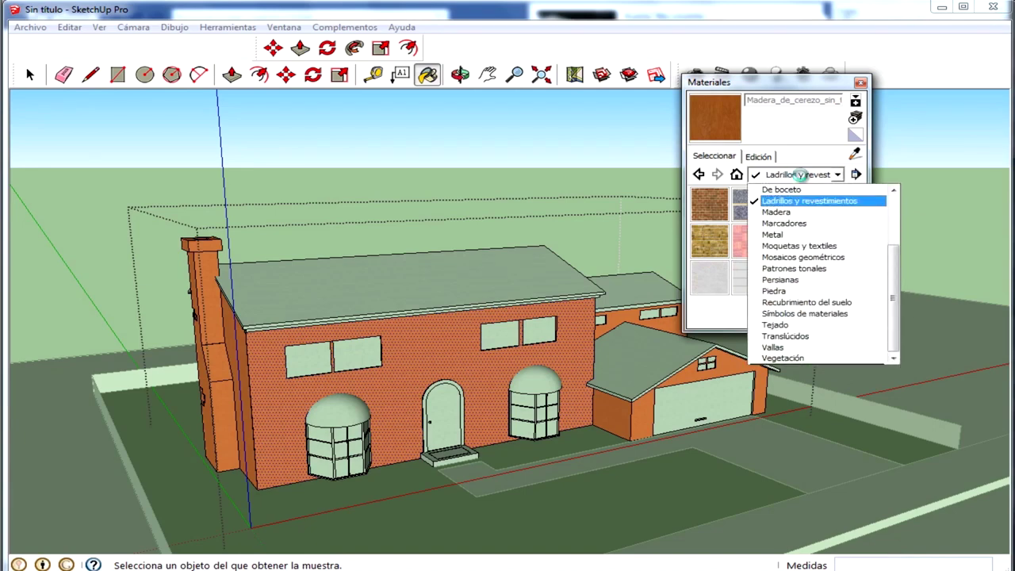
click(773, 321)
click(781, 175)
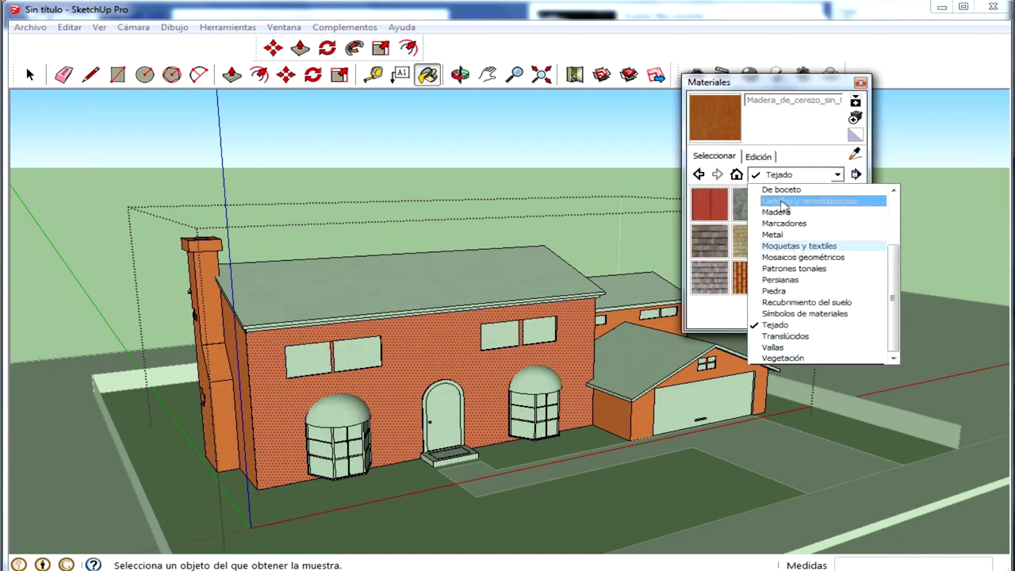
scroll(843, 299, up, 3)
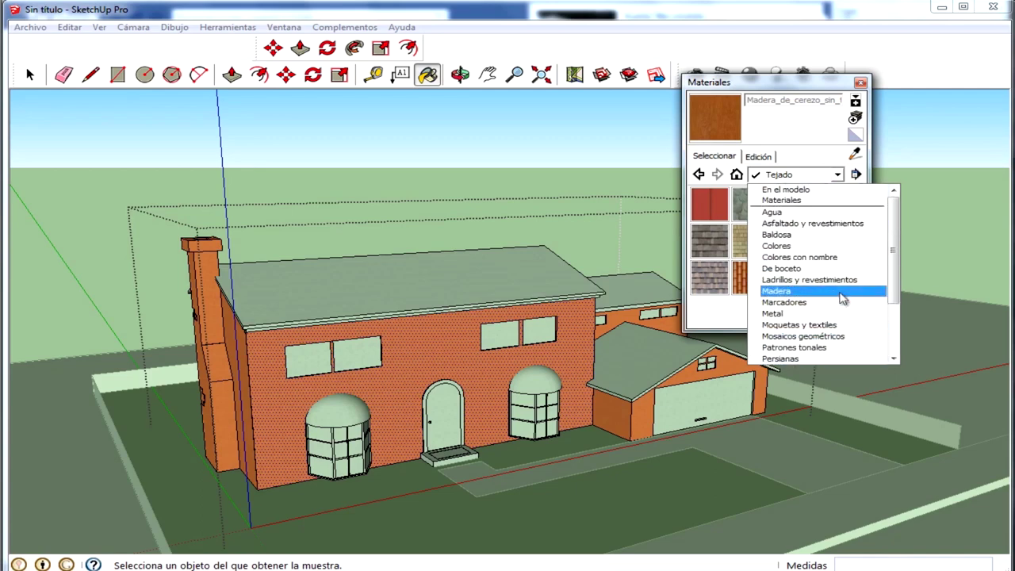
click(816, 224)
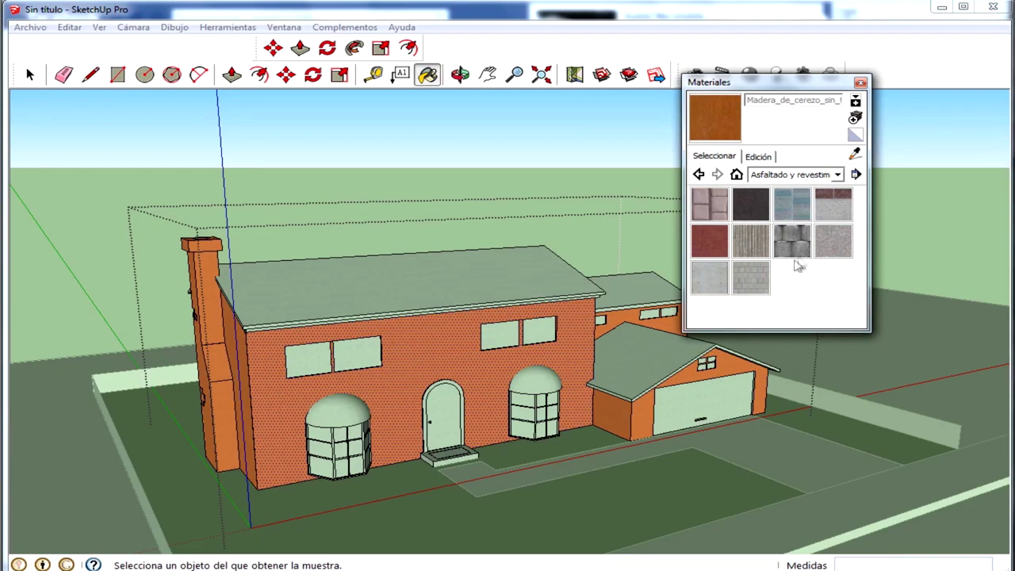
Paint the main roof with the grey concrete aggregate cladding
click(533, 263)
scroll(482, 261, up, 2)
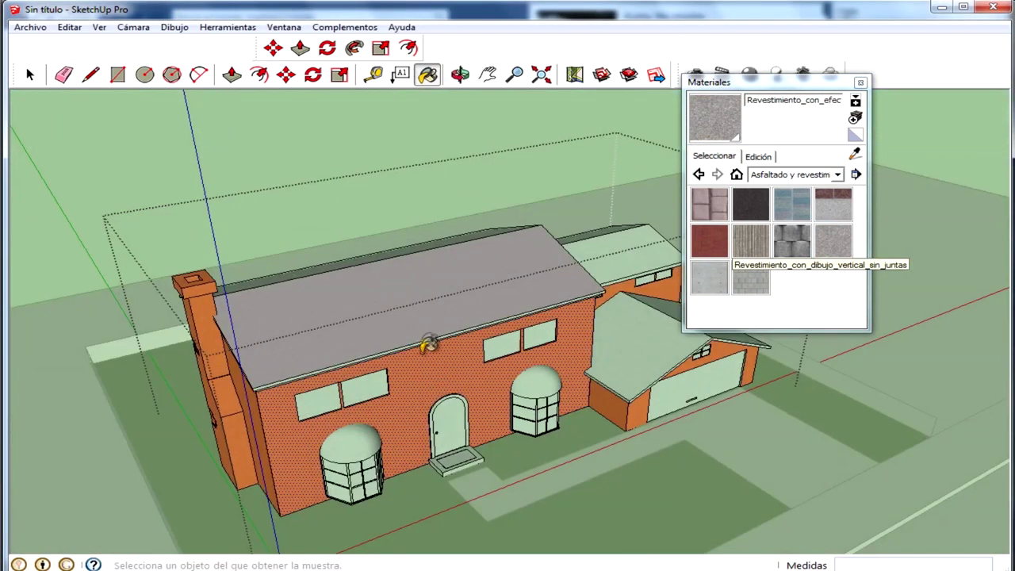
scroll(426, 333, up, 3)
scroll(417, 300, up, 3)
scroll(418, 293, up, 3)
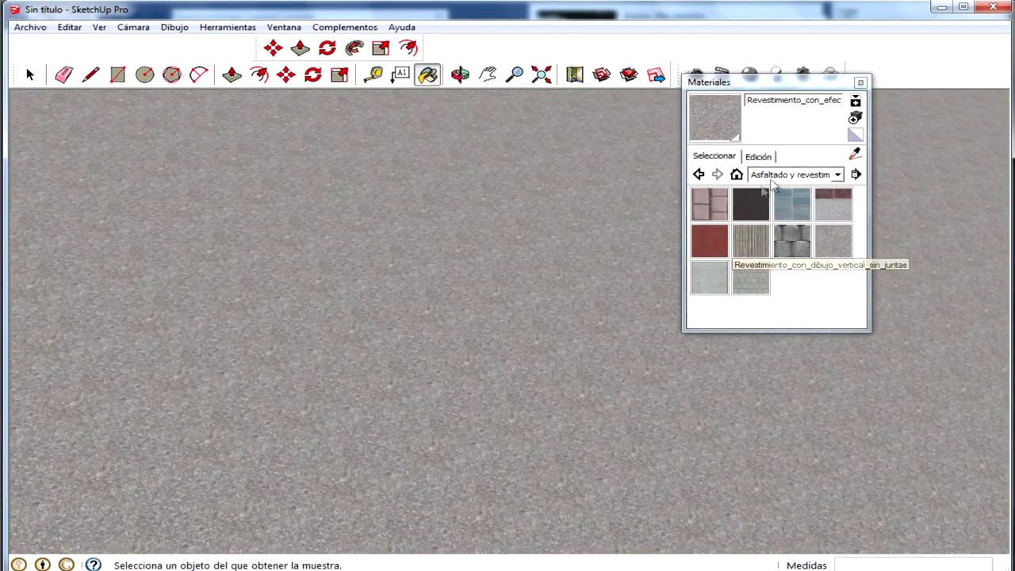
Scale the roof texture to 1 m and tint it red-orange on the colour wheel
click(757, 157)
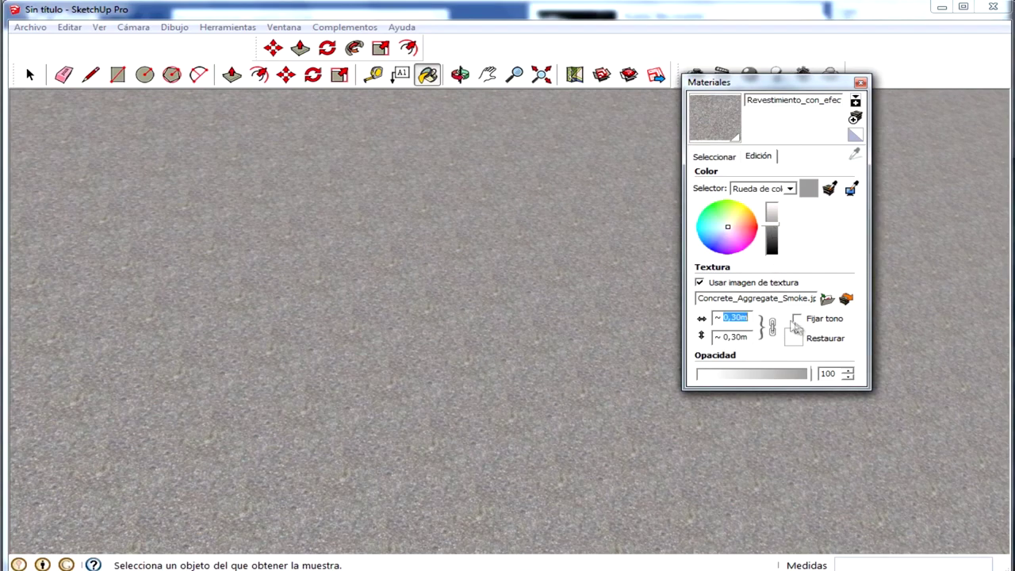
text(1)
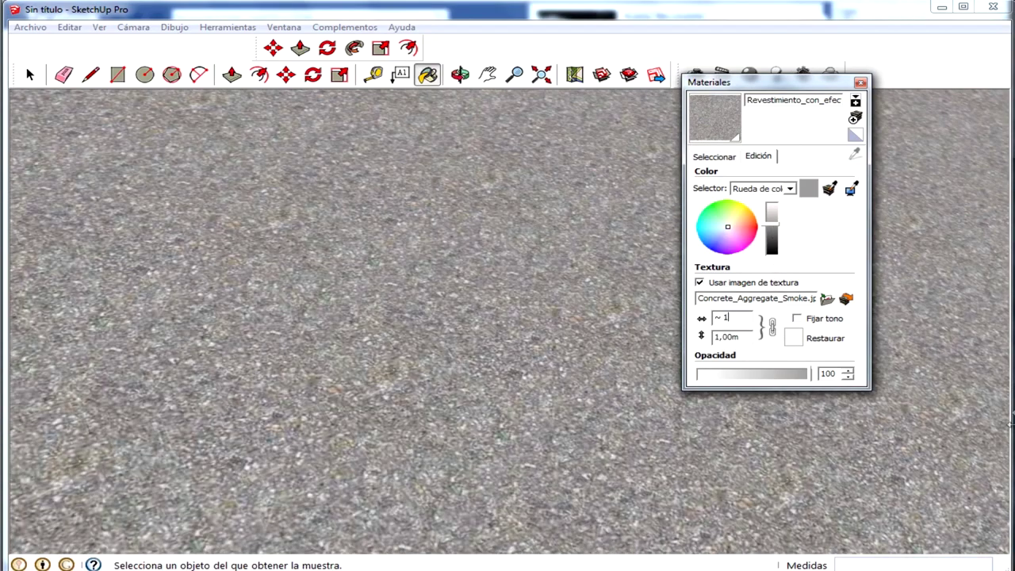
mouse_move(705, 242)
mouse_down()
mouse_move(745, 231)
mouse_move(735, 246)
mouse_move(736, 232)
mouse_move(753, 224)
mouse_up()
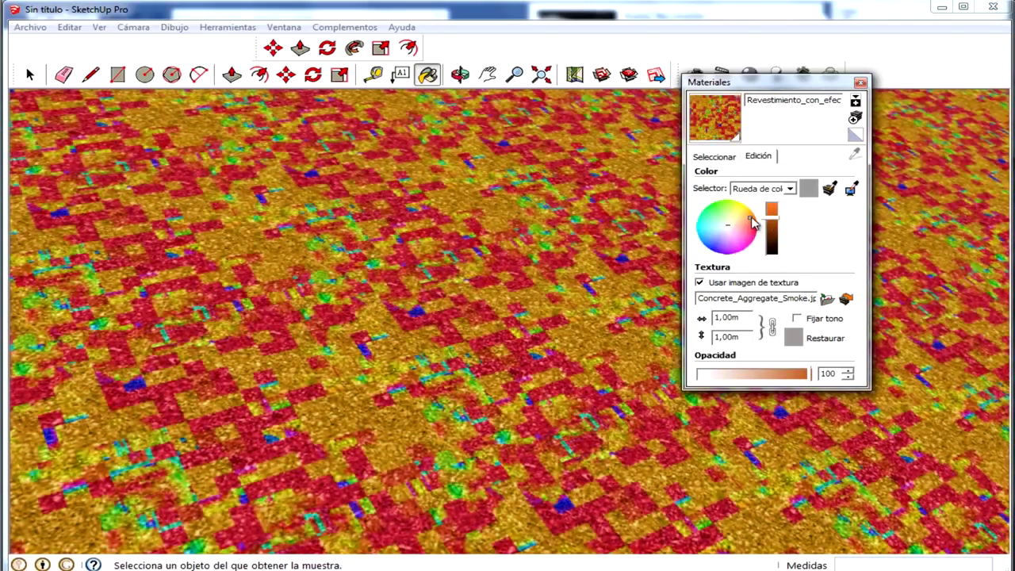
scroll(494, 265, down, 2)
scroll(487, 299, down, 2)
scroll(494, 317, down, 2)
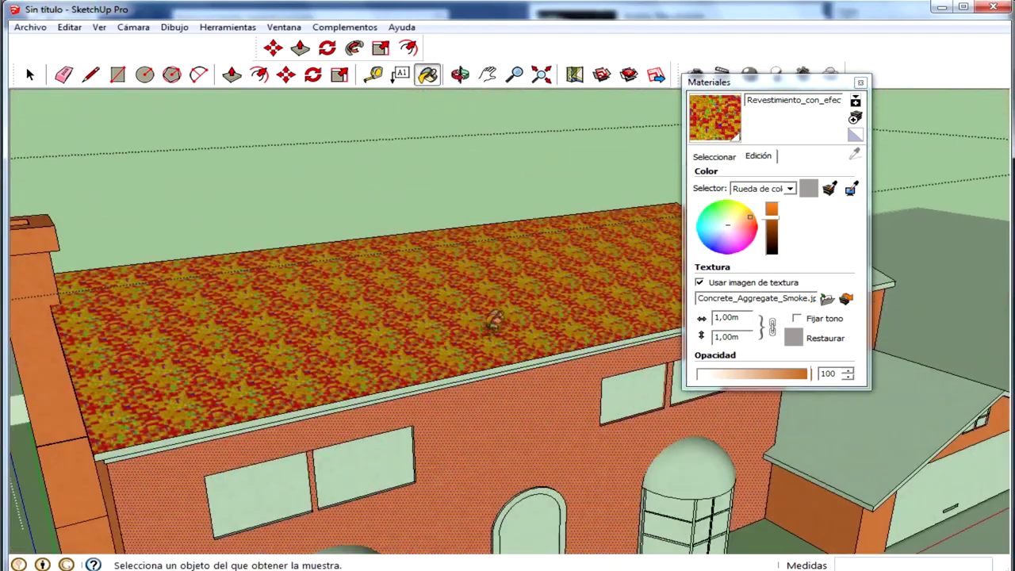
scroll(494, 318, down, 1)
scroll(675, 320, up, 1)
click(715, 156)
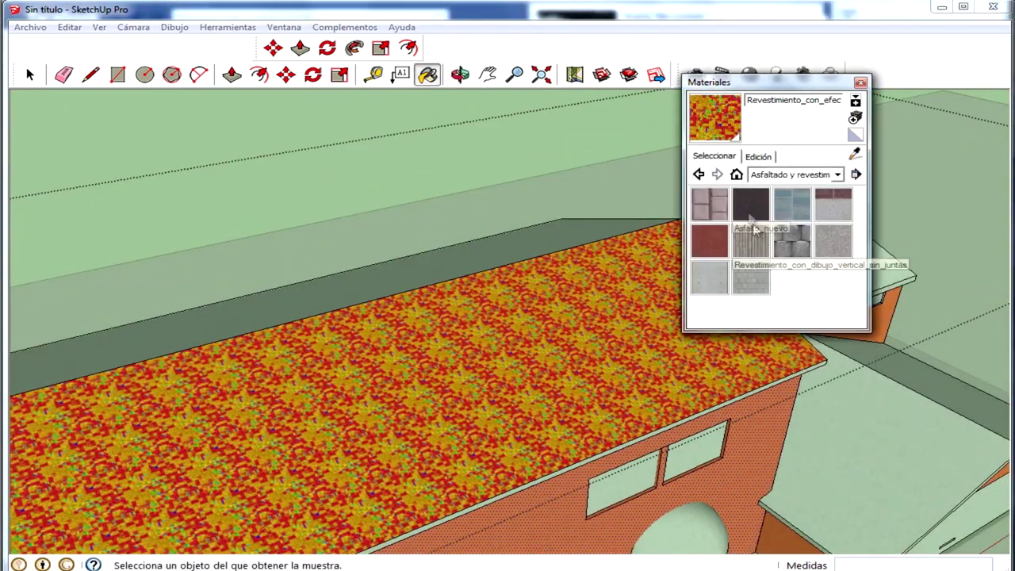
Paint the roof top and inner parapet face with the dark red block cladding
click(611, 282)
click(472, 244)
middle_drag(464, 241, 469, 211)
scroll(464, 238, down, 5)
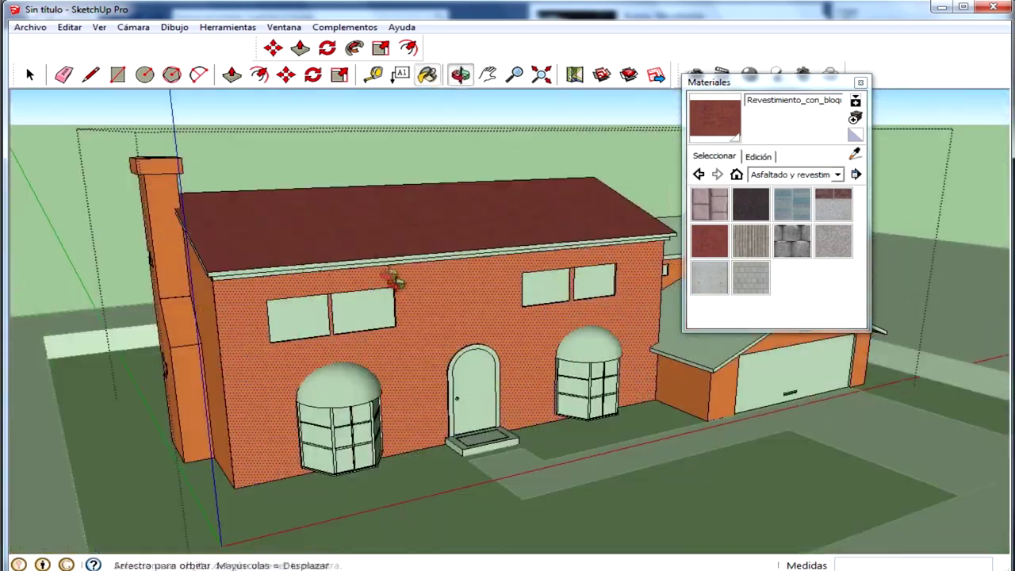
middle_drag(390, 274, 496, 333)
Darken the roof material to dark brown with the brightness slider
click(759, 156)
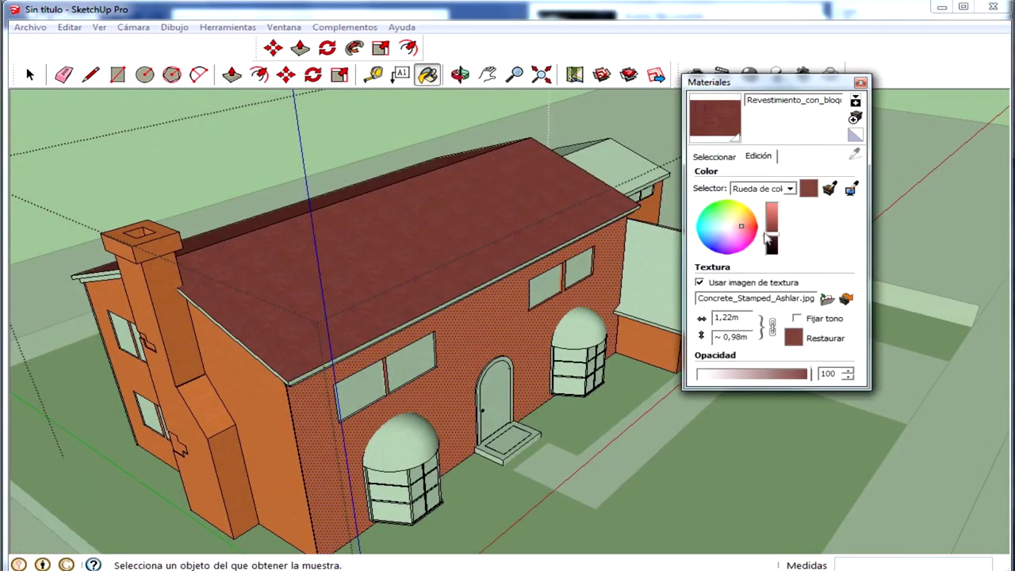
drag(767, 235, 768, 246)
scroll(321, 341, up, 3)
scroll(325, 340, up, 3)
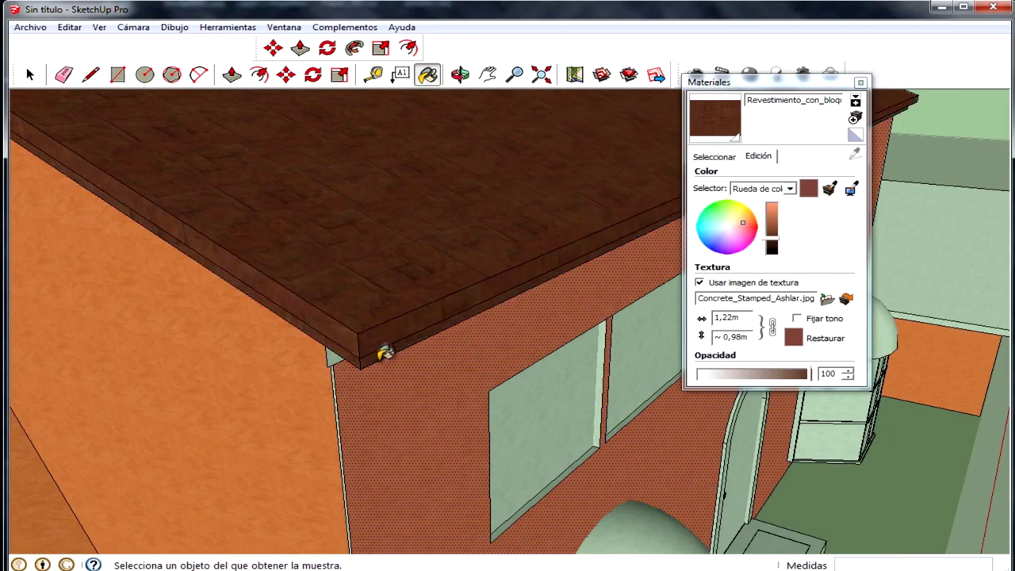
scroll(384, 353, down, 5)
Orbit around the house to view the long front, the side wall and the eave
middle_drag(447, 301, 462, 225)
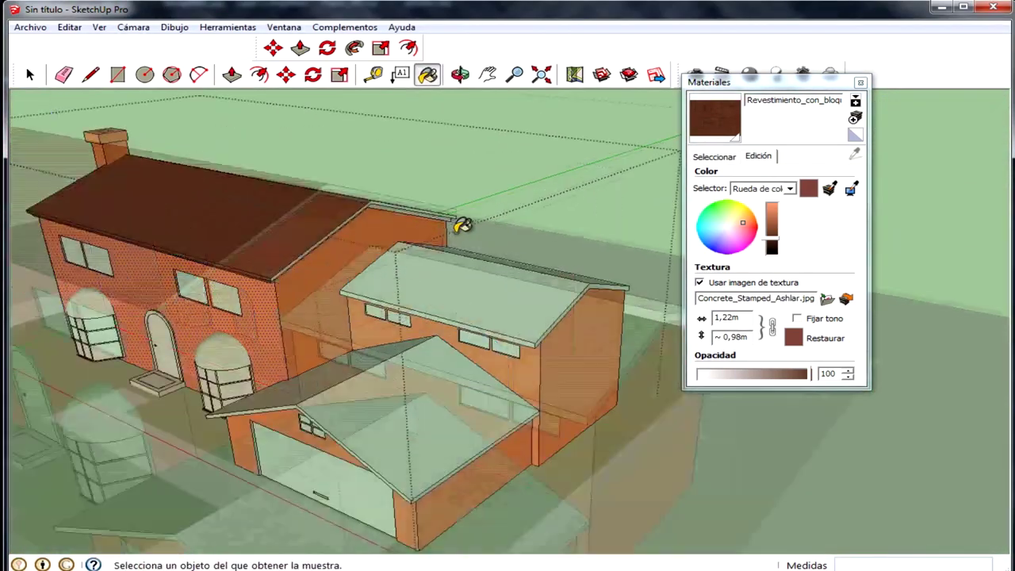
scroll(461, 225, up, 3)
scroll(317, 167, up, 2)
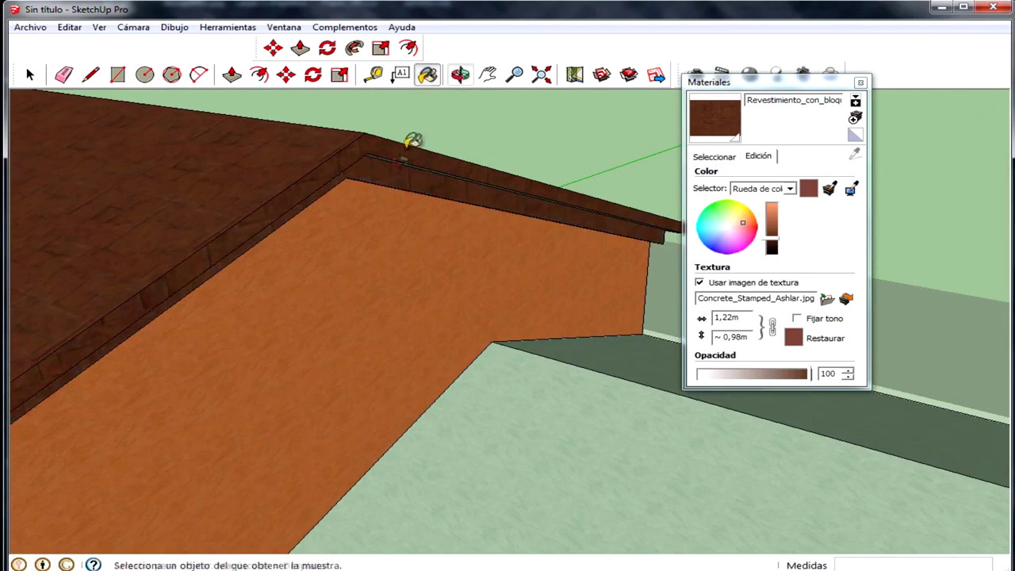
scroll(159, 220, down, 3)
scroll(476, 306, down, 4)
scroll(368, 365, up, 2)
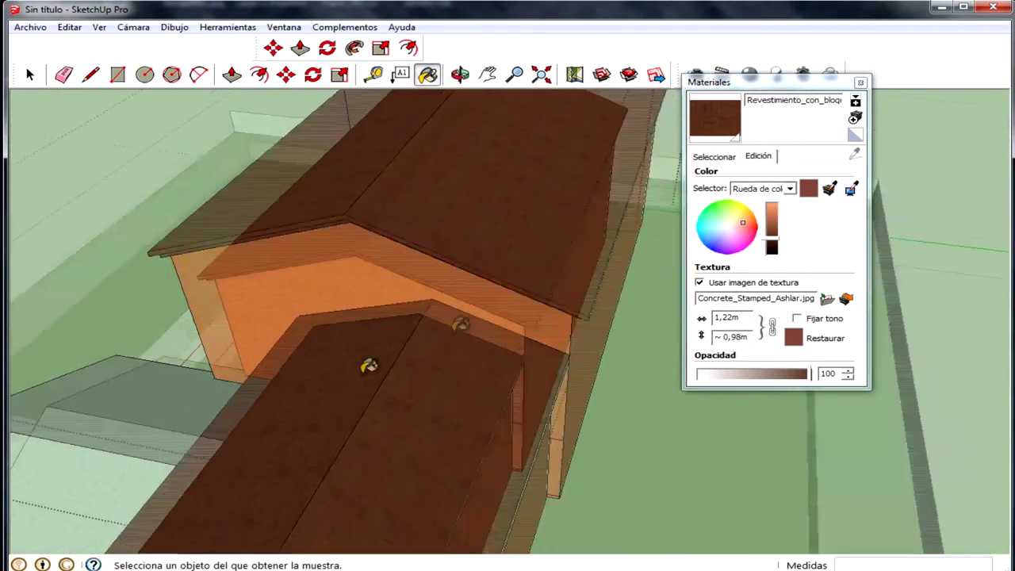
scroll(368, 365, down, 4)
scroll(400, 394, down, 2)
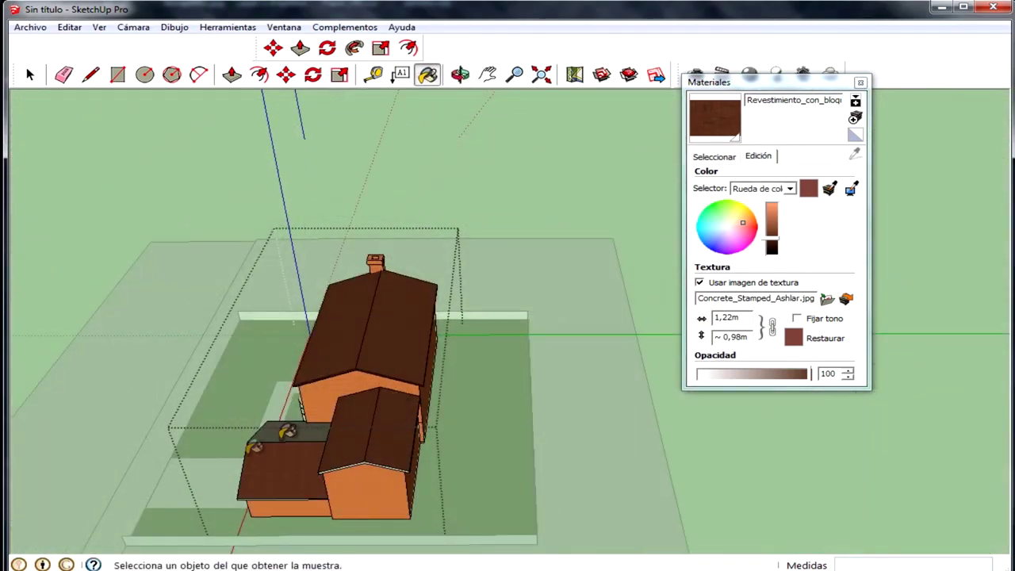
middle_drag(287, 444, 558, 290)
scroll(563, 293, up, 2)
scroll(650, 333, up, 2)
scroll(650, 333, up, 3)
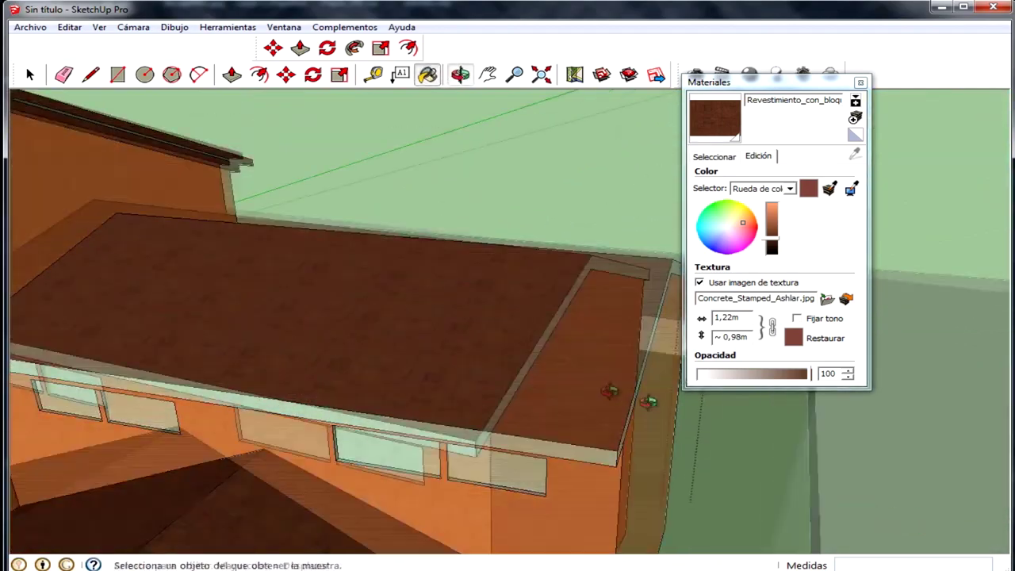
middle_drag(611, 396, 366, 228)
mouse_move(353, 171)
middle_down()
mouse_move(203, 294)
mouse_move(328, 220)
middle_up()
scroll(285, 196, up, 3)
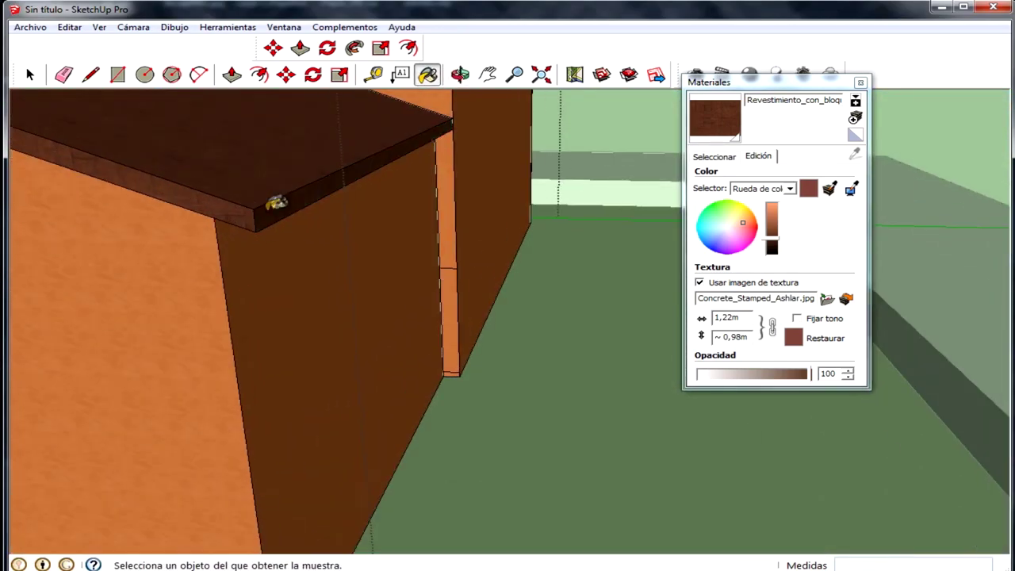
scroll(261, 317, down, 3)
scroll(114, 356, down, 3)
scroll(401, 154, up, 5)
scroll(248, 308, up, 2)
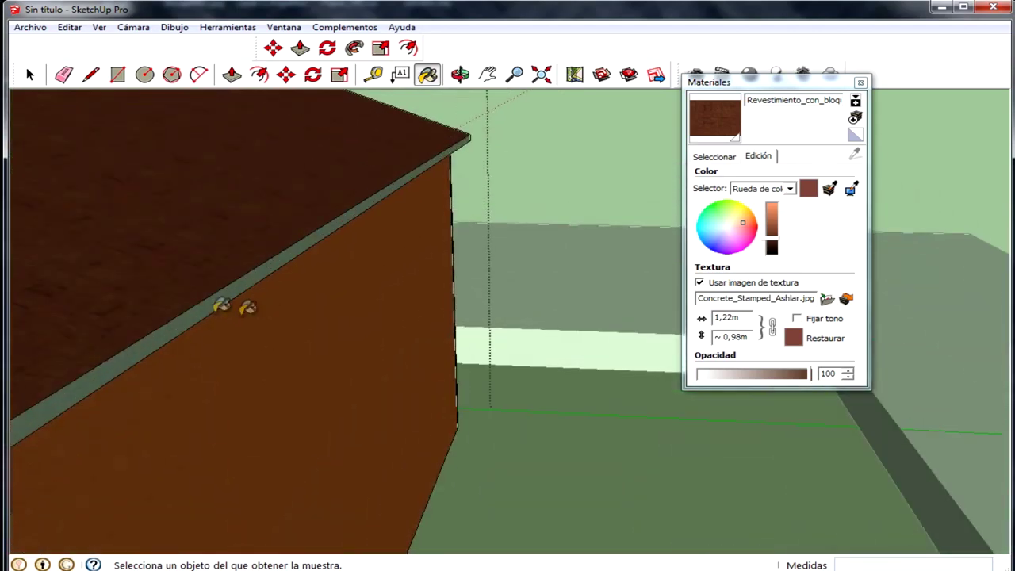
scroll(216, 300, down, 3)
scroll(216, 344, down, 3)
scroll(381, 387, down, 2)
scroll(164, 390, up, 2)
Orbit to elevated views of the whole house, from the garage roof to the bay window
mouse_move(164, 390)
middle_down()
mouse_move(388, 280)
mouse_move(226, 367)
mouse_move(452, 383)
middle_up()
scroll(452, 383, up, 3)
scroll(403, 437, up, 3)
scroll(437, 392, up, 2)
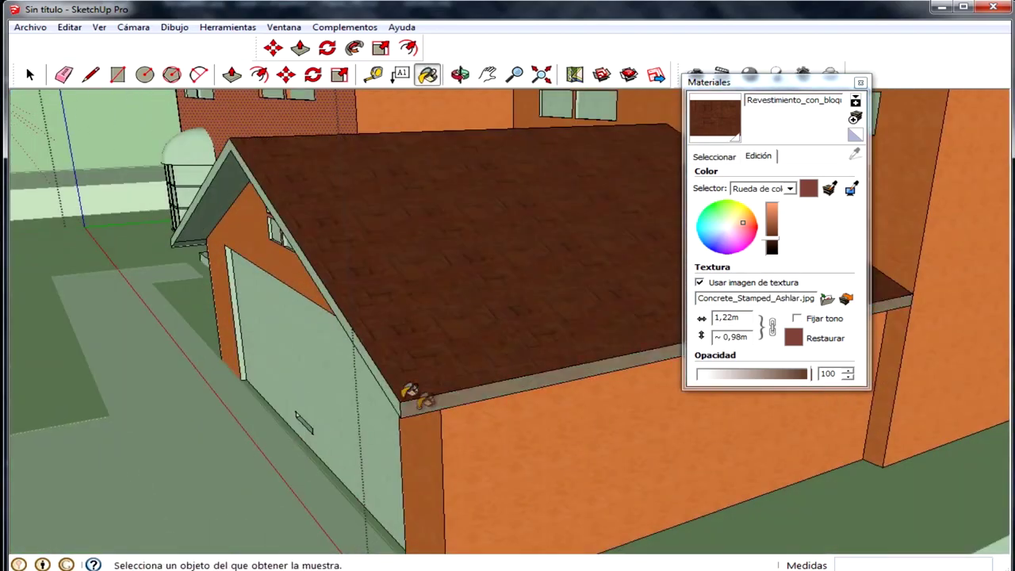
mouse_move(399, 389)
middle_down()
mouse_move(478, 356)
mouse_move(603, 333)
middle_up()
scroll(694, 320, up, 3)
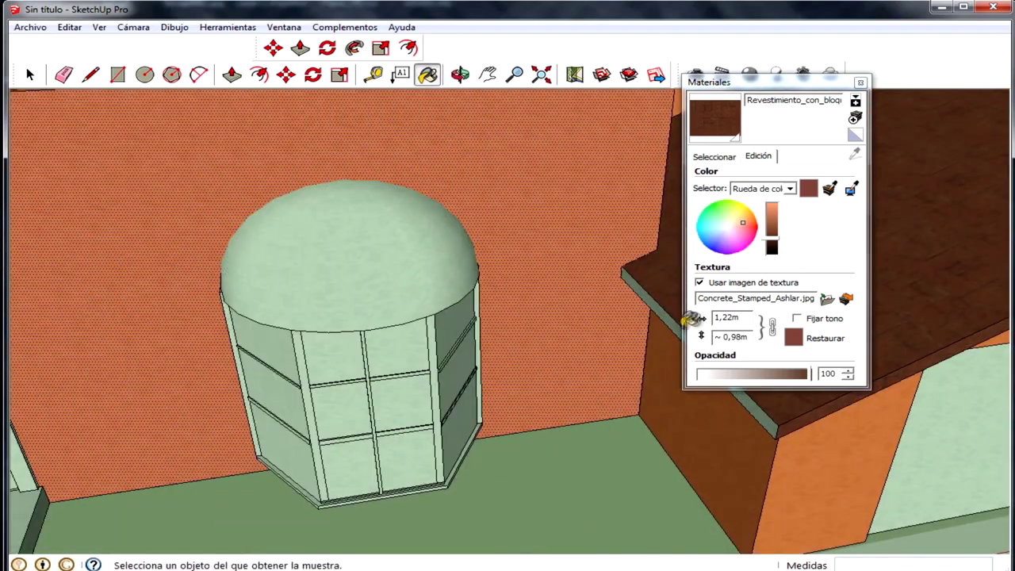
scroll(661, 328, down, 2)
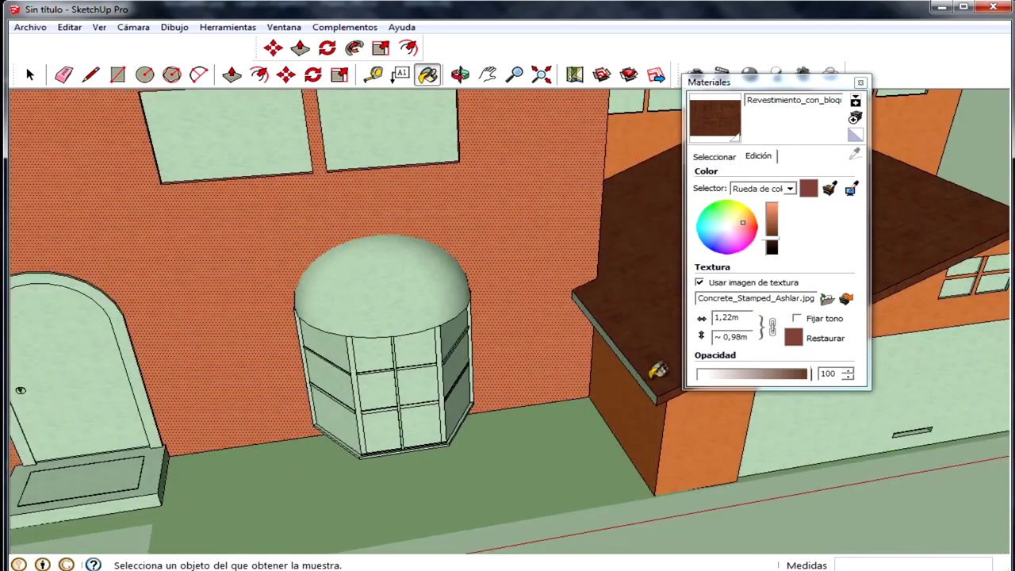
scroll(453, 325, down, 2)
scroll(537, 301, down, 2)
scroll(528, 345, down, 2)
mouse_move(528, 344)
middle_down()
mouse_move(472, 396)
mouse_move(452, 392)
middle_up()
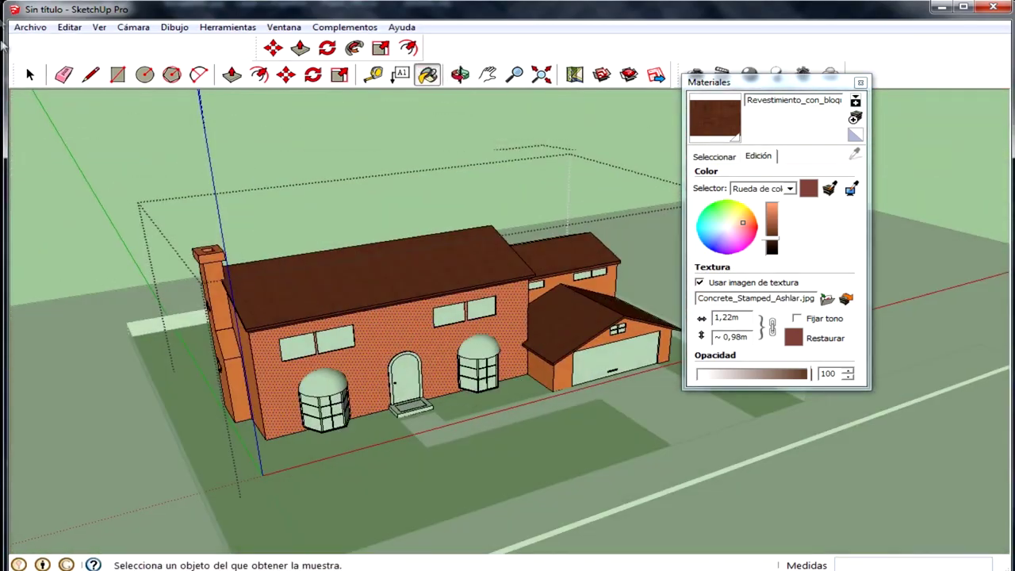
middle_drag(379, 409, 305, 395)
scroll(304, 395, up, 2)
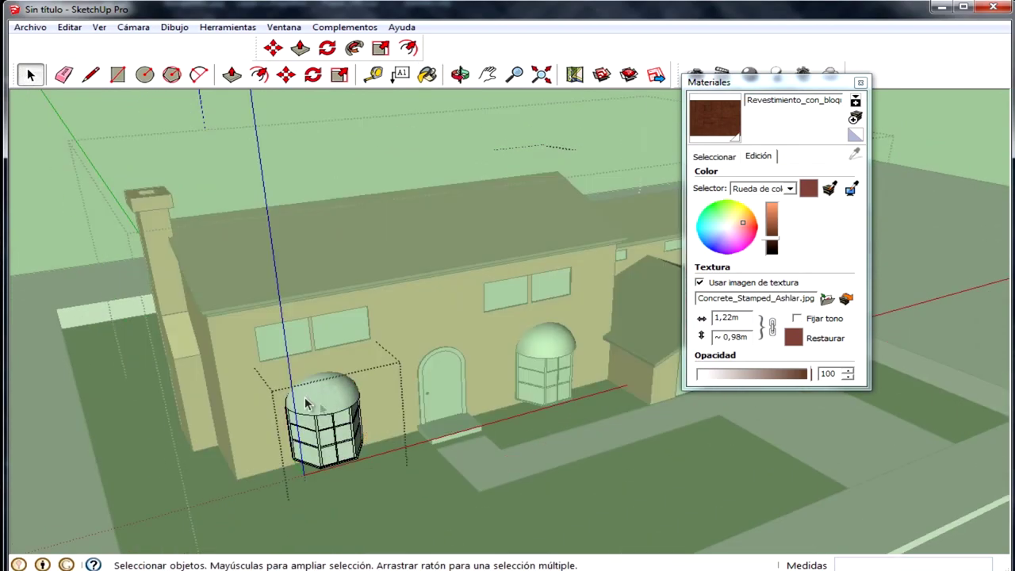
Paint the left bay-window dome with the dark brown ashlar material
scroll(304, 396, up, 2)
scroll(325, 409, up, 2)
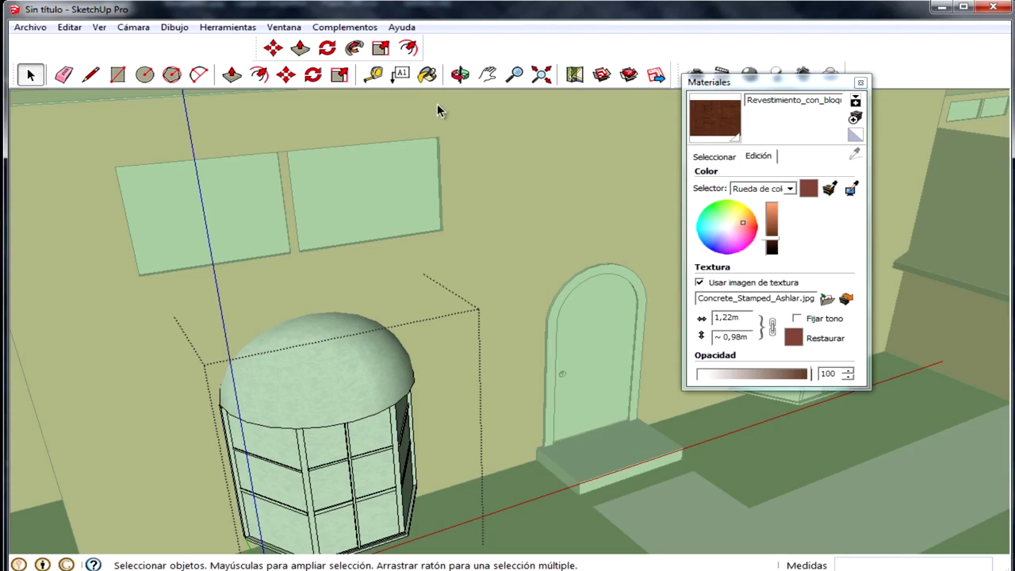
click(429, 79)
click(317, 266)
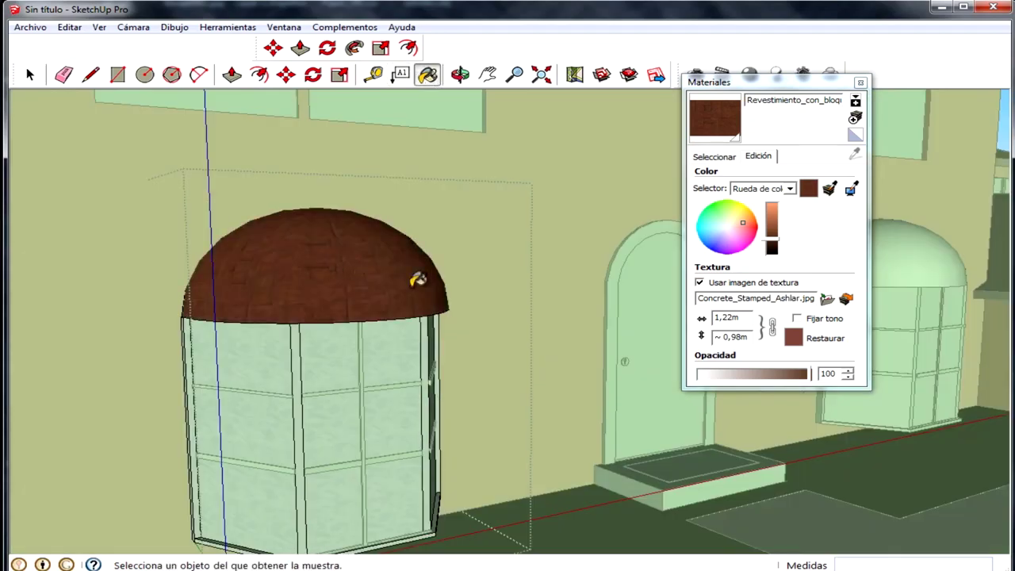
Paint a vertical mullion of the bay window dark brown
scroll(261, 303, down, 2)
middle_drag(518, 307, 256, 324)
scroll(240, 335, up, 3)
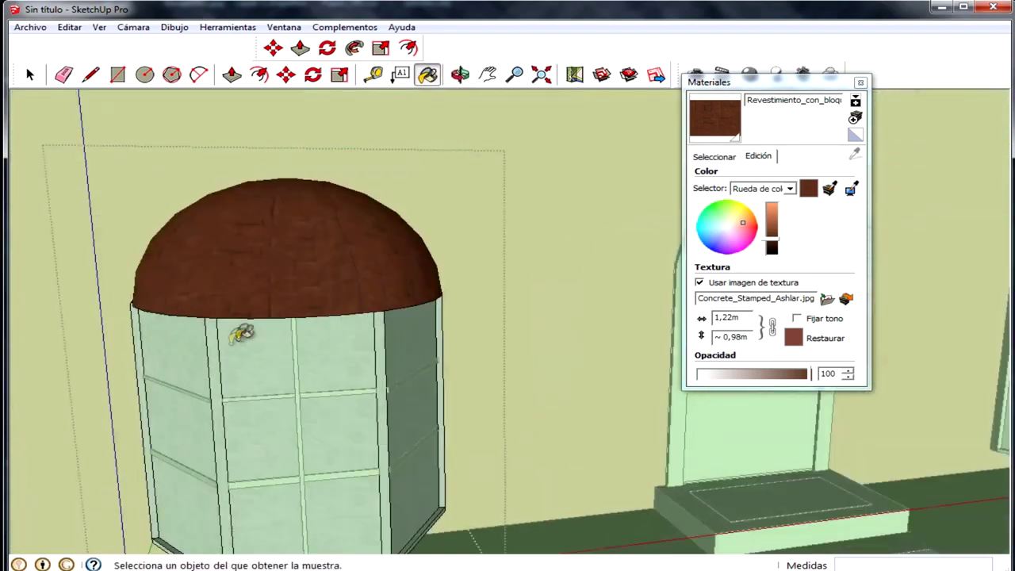
scroll(214, 356, up, 2)
click(216, 357)
Orbit past the arched door and step to a frontal view of the bay window
scroll(315, 394, up, 2)
scroll(328, 403, up, 1)
middle_drag(392, 420, 235, 352)
scroll(234, 355, down, 3)
mouse_move(50, 373)
middle_down()
mouse_move(204, 362)
mouse_move(248, 420)
middle_up()
scroll(248, 421, up, 3)
scroll(256, 482, up, 2)
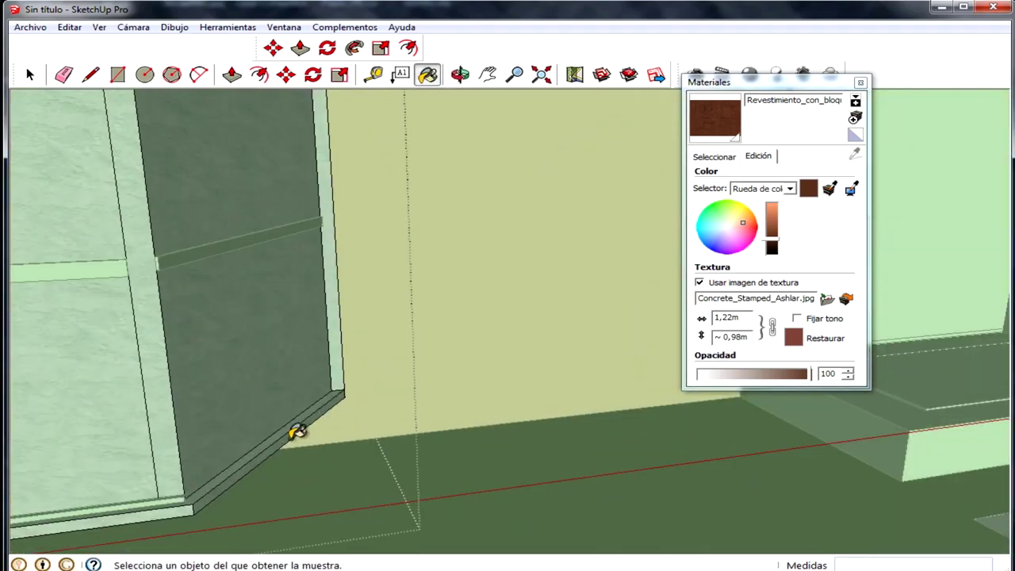
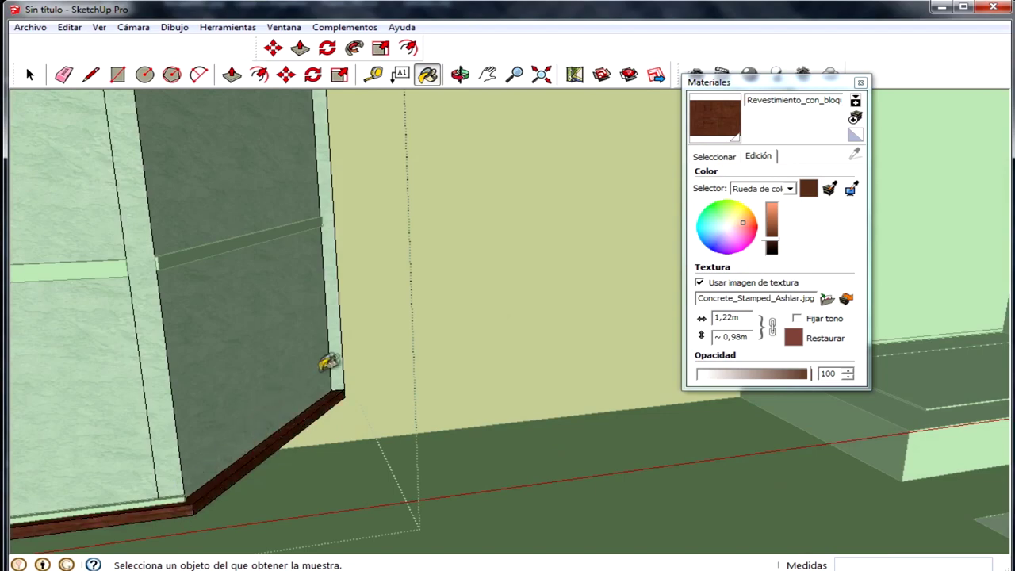
Orbit and zoom around the facade to inspect the domed bay window and roof
scroll(339, 355, down, 2)
scroll(306, 363, down, 2)
mouse_move(283, 385)
middle_down()
mouse_move(129, 385)
mouse_move(151, 432)
middle_up()
scroll(150, 432, up, 2)
scroll(72, 459, up, 3)
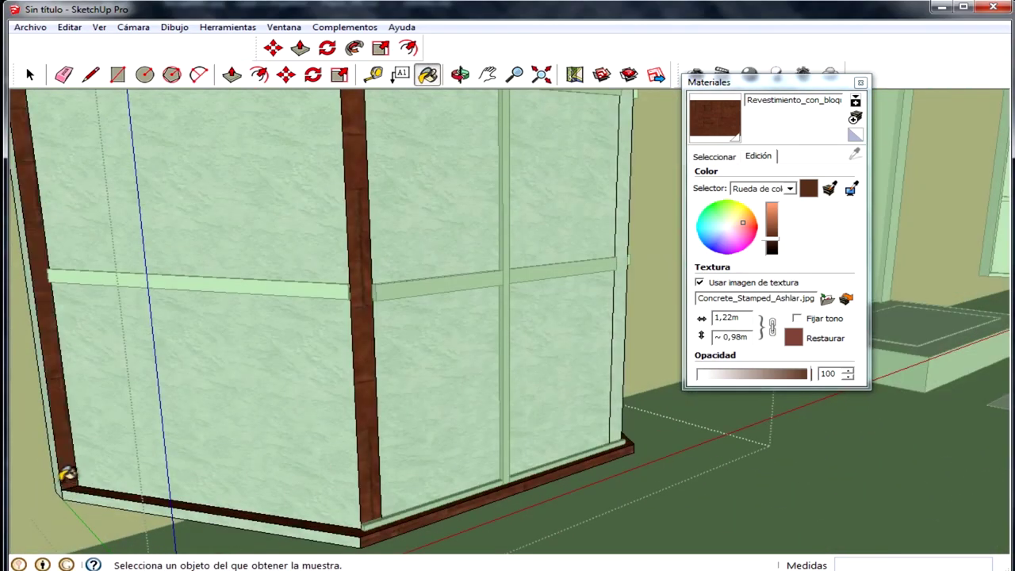
scroll(226, 478, down, 2)
scroll(356, 487, down, 2)
scroll(431, 453, down, 3)
mouse_move(437, 424)
middle_down()
mouse_move(333, 479)
mouse_move(346, 373)
middle_up()
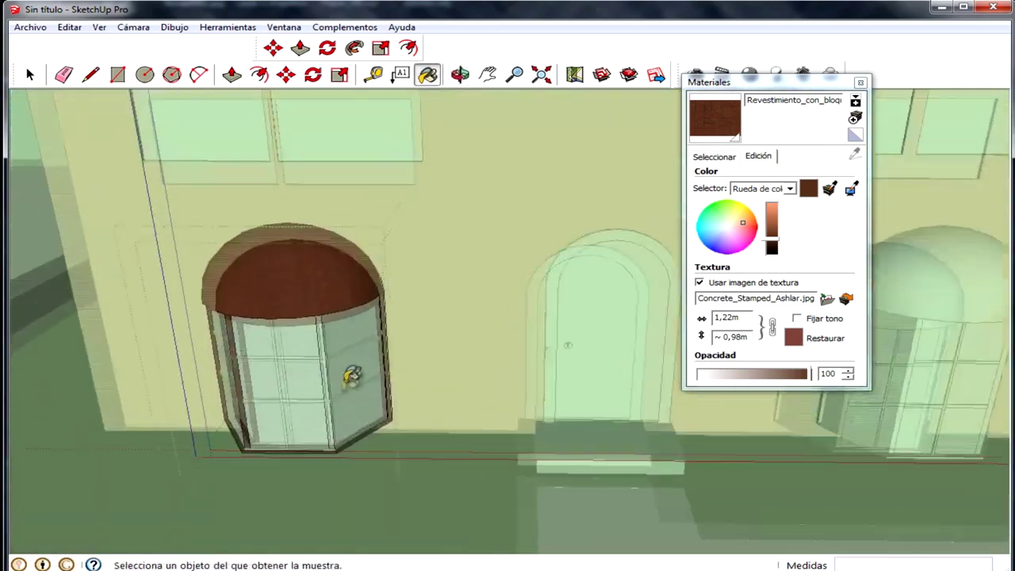
scroll(346, 374, up, 3)
scroll(330, 365, down, 1)
scroll(381, 344, down, 2)
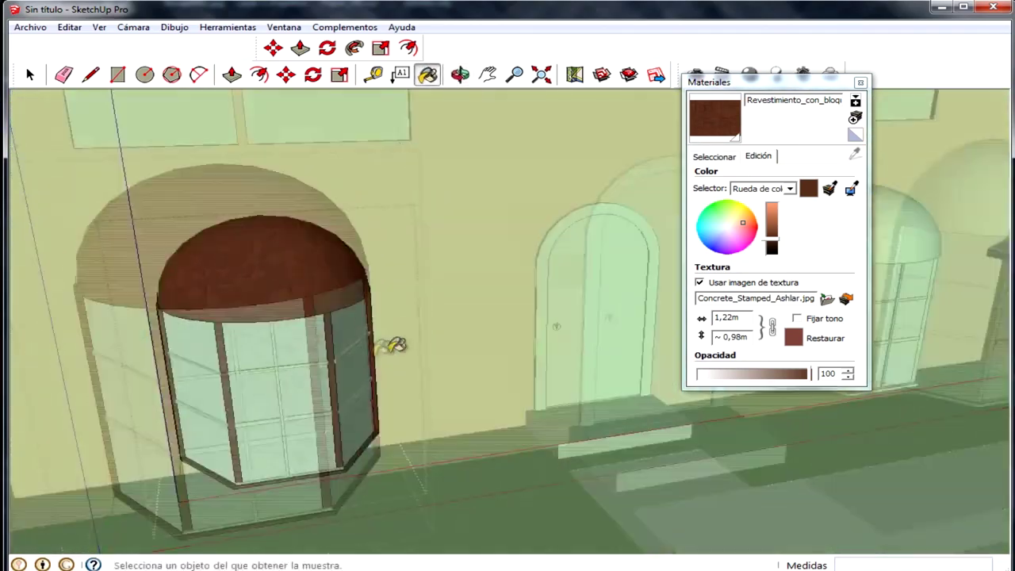
scroll(199, 390, down, 3)
mouse_move(199, 389)
middle_down()
mouse_move(460, 408)
mouse_move(464, 394)
mouse_move(396, 426)
mouse_move(414, 423)
middle_up()
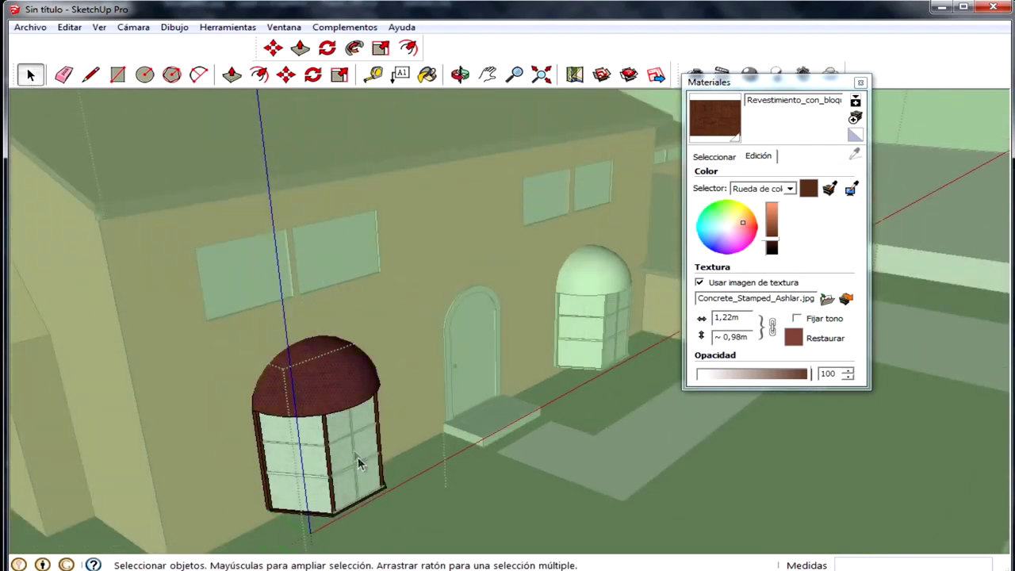
mouse_move(352, 434)
middle_down()
mouse_move(363, 423)
mouse_move(346, 434)
middle_up()
scroll(347, 434, up, 3)
scroll(265, 437, up, 2)
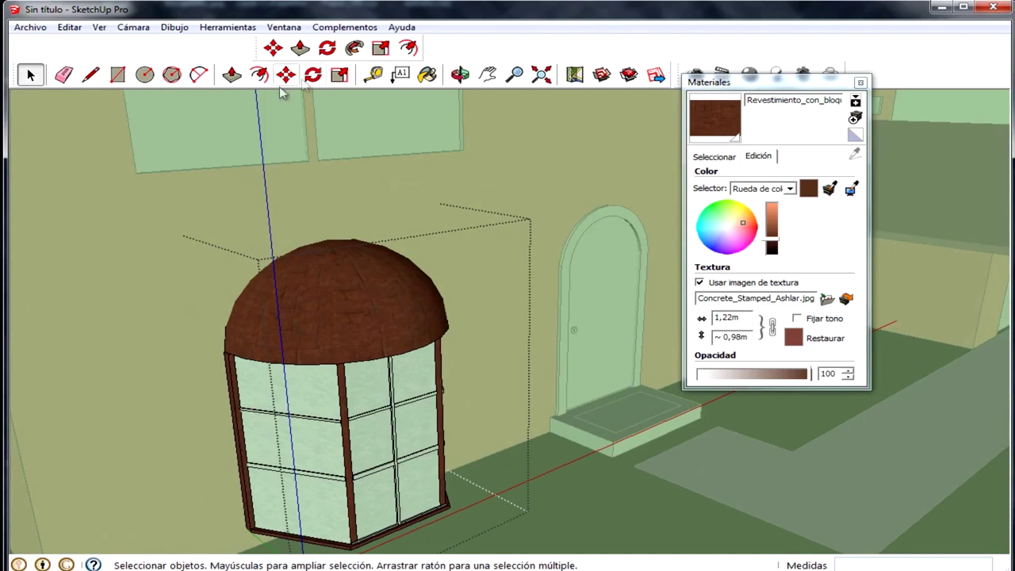
Paint the bay window's long green crossbar with the brown wood material
click(427, 75)
scroll(338, 407, up, 3)
scroll(340, 424, up, 3)
scroll(346, 381, up, 2)
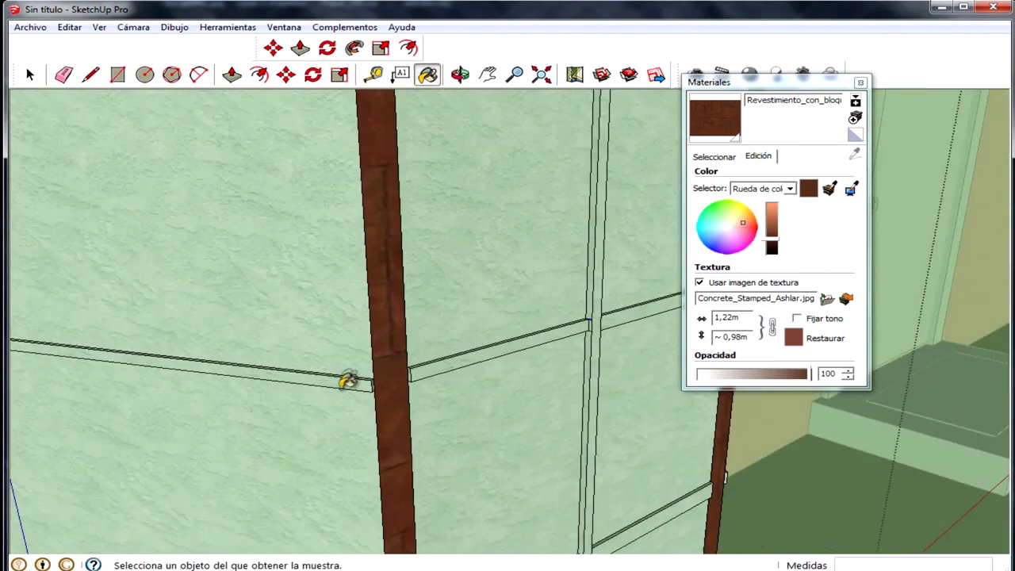
scroll(349, 377, up, 2)
scroll(348, 377, up, 3)
scroll(414, 351, up, 1)
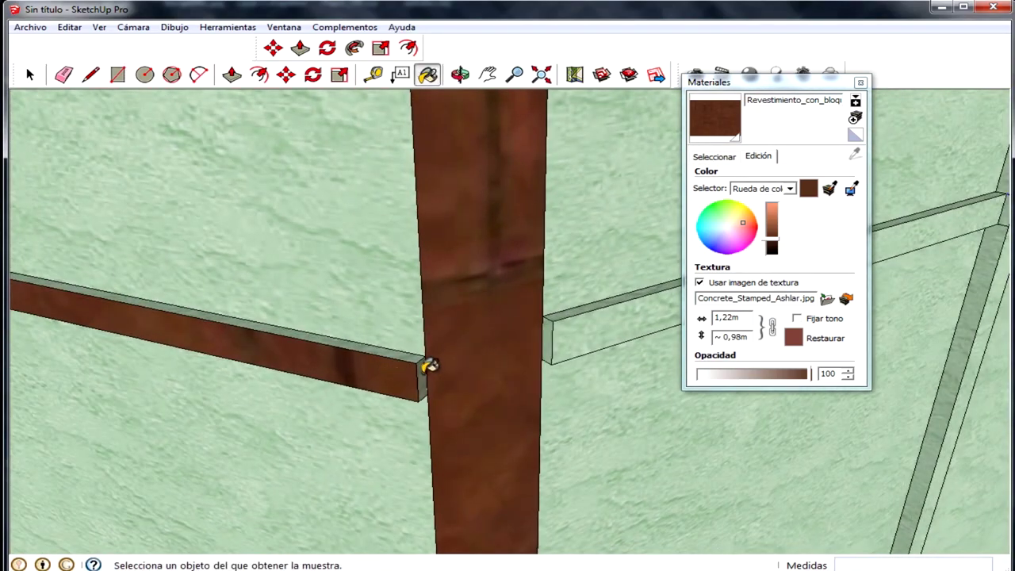
scroll(524, 366, down, 3)
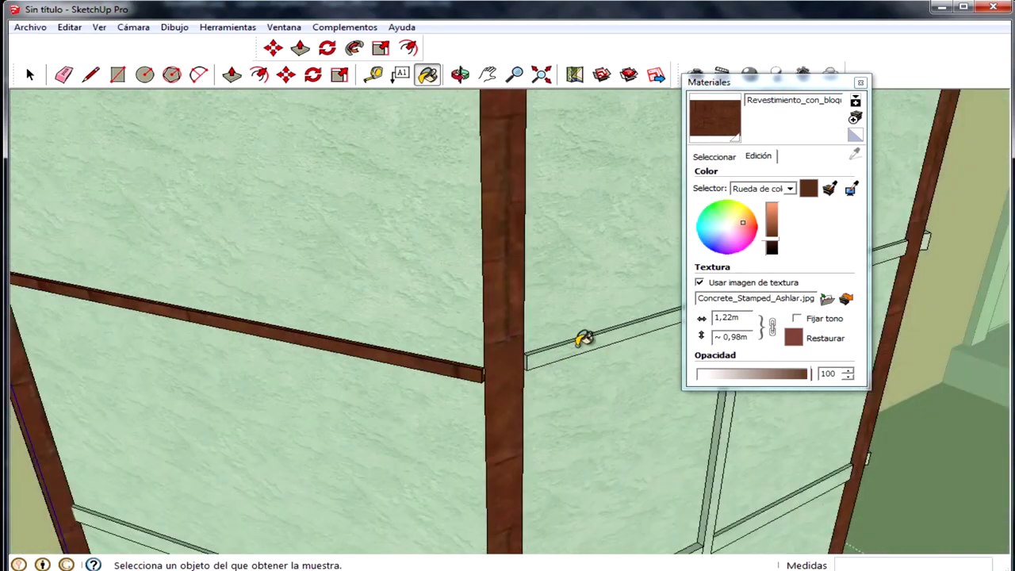
scroll(584, 335, up, 2)
scroll(579, 325, up, 3)
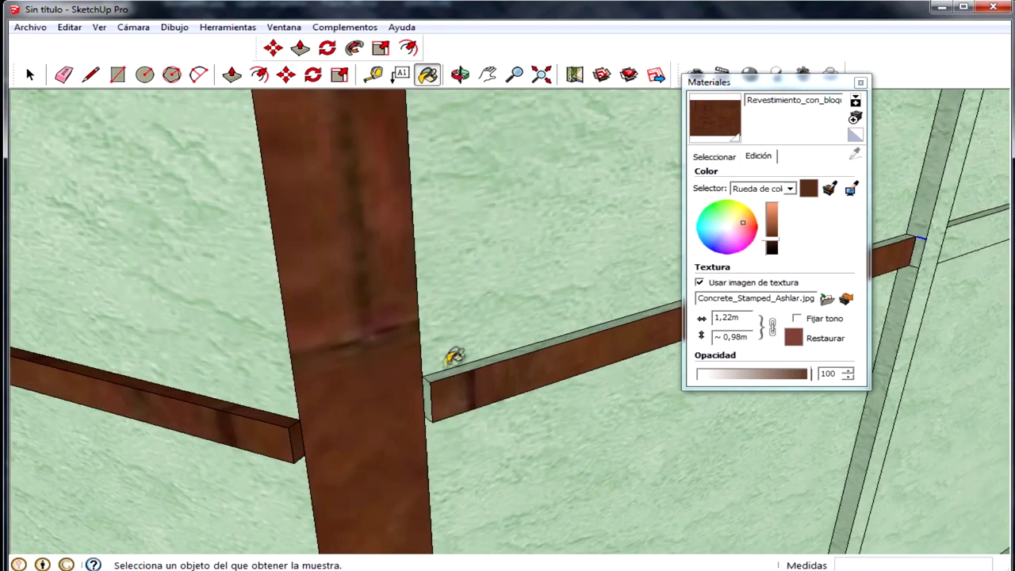
scroll(440, 359, down, 2)
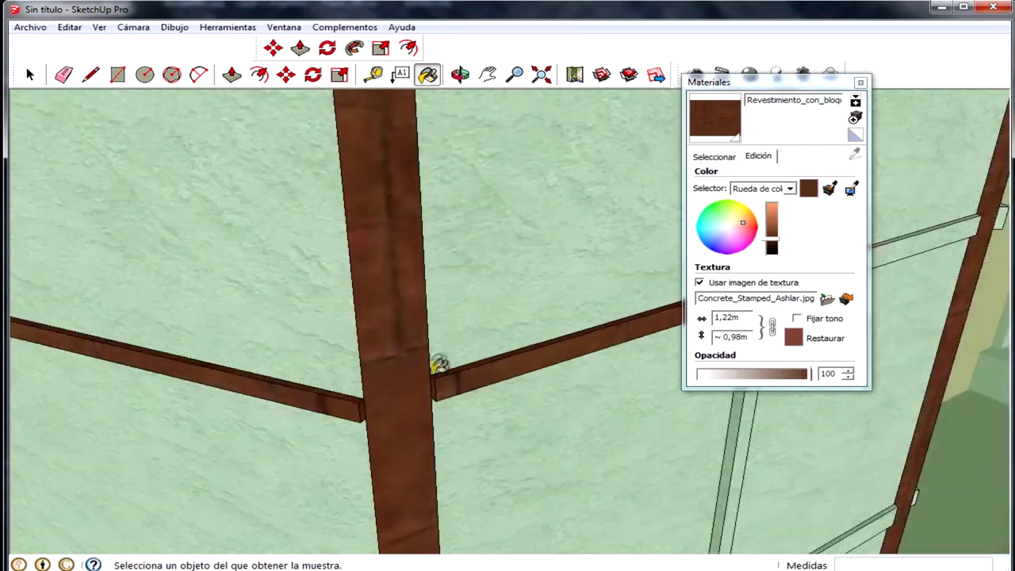
scroll(424, 347, down, 2)
scroll(452, 357, down, 3)
scroll(507, 380, down, 2)
scroll(555, 412, down, 2)
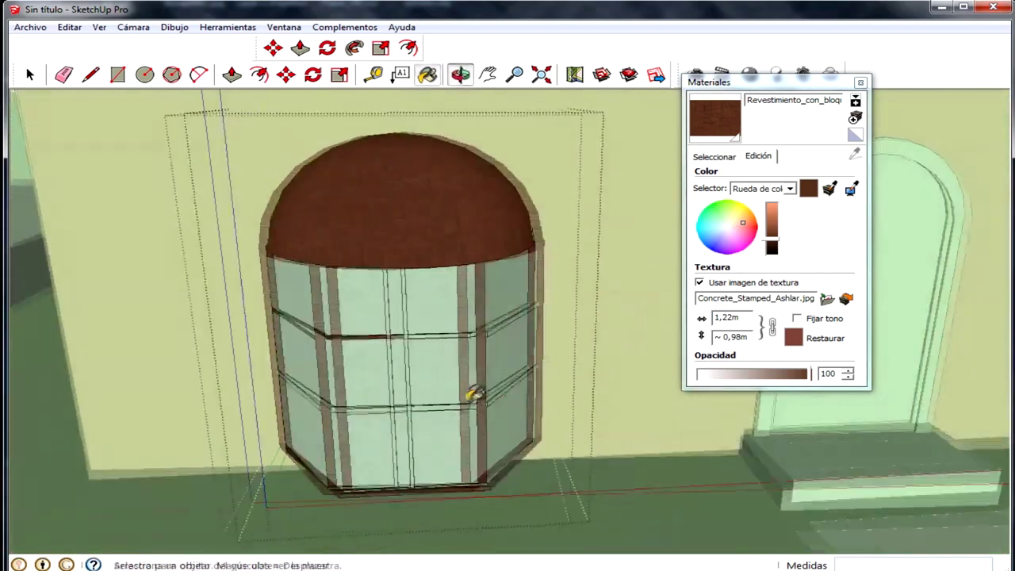
scroll(460, 351, up, 3)
scroll(351, 301, up, 3)
scroll(283, 356, up, 2)
scroll(340, 325, down, 1)
scroll(309, 385, up, 2)
middle_drag(308, 385, 310, 328)
scroll(313, 362, up, 2)
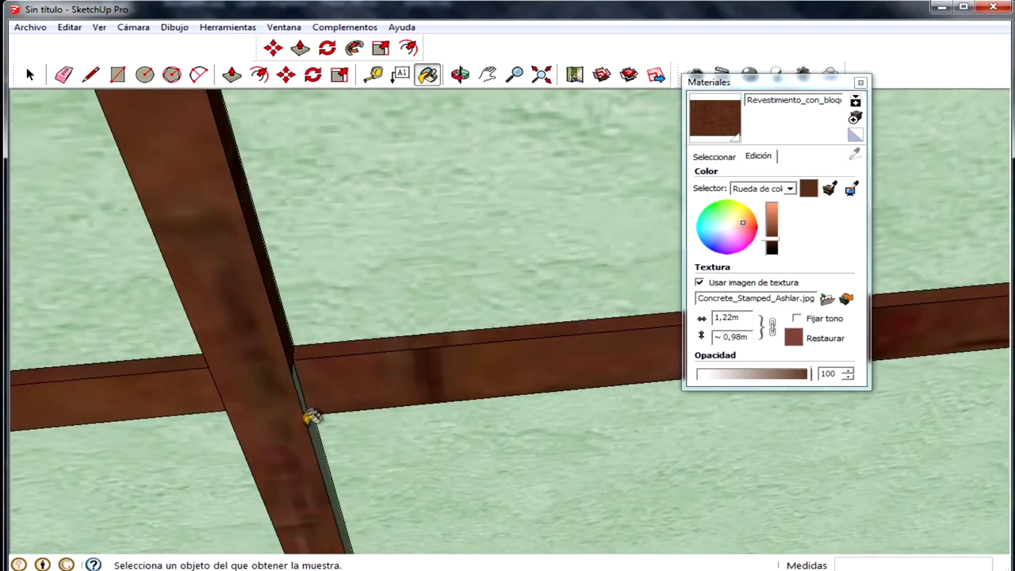
mouse_move(318, 422)
middle_down()
mouse_move(295, 388)
mouse_move(299, 379)
middle_up()
scroll(295, 373, up, 2)
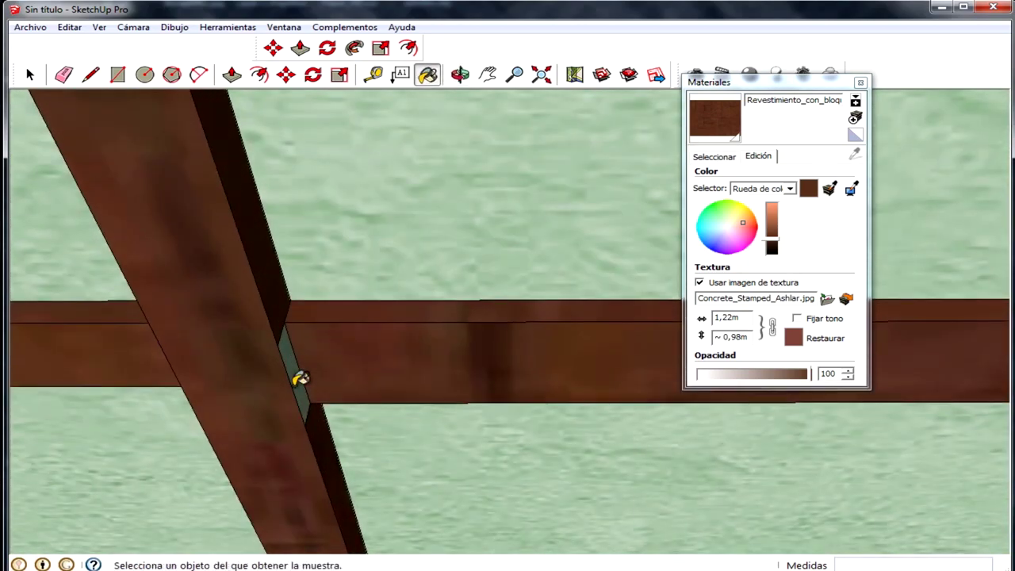
scroll(297, 373, down, 2)
scroll(324, 365, down, 2)
scroll(356, 378, down, 3)
mouse_move(412, 415)
middle_down()
mouse_move(466, 412)
mouse_move(399, 317)
middle_up()
scroll(510, 415, up, 3)
scroll(381, 256, up, 3)
scroll(377, 333, up, 2)
click(377, 331)
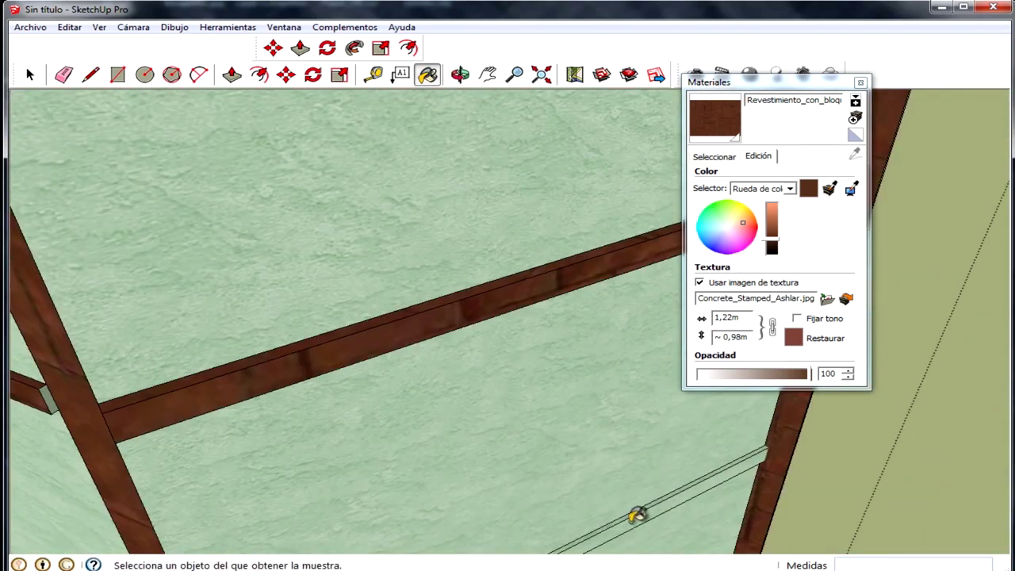
Paint the bay window's green horizontal sill beam brown wood
scroll(636, 509, down, 3)
scroll(611, 515, down, 3)
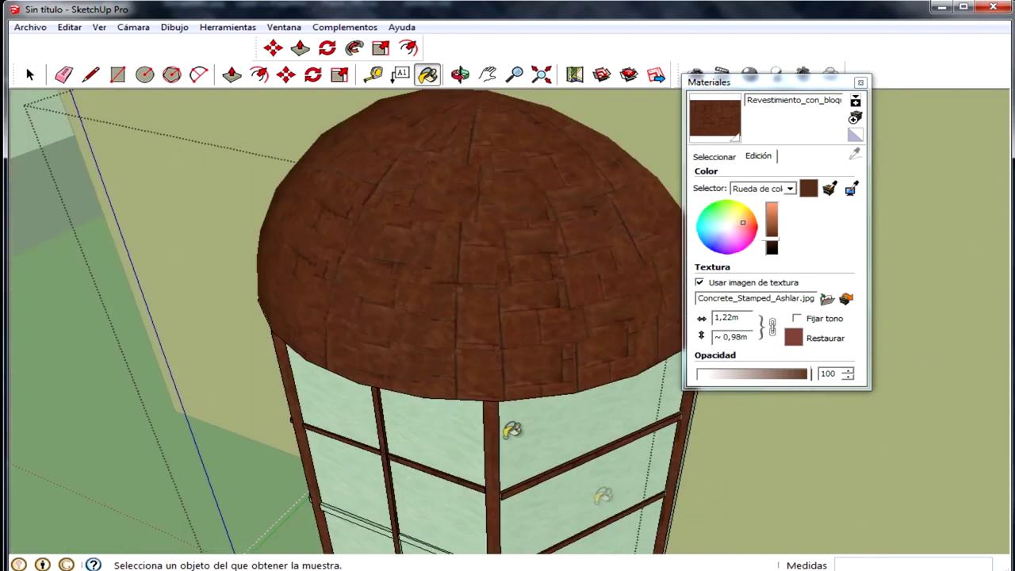
scroll(602, 494, down, 2)
middle_drag(513, 344, 551, 429)
scroll(551, 429, down, 3)
scroll(550, 482, up, 3)
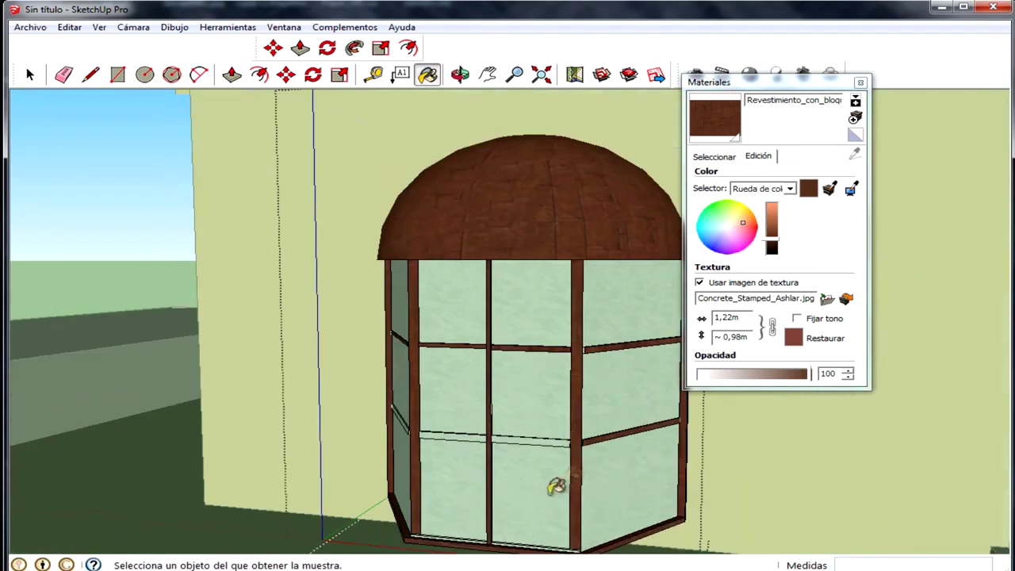
scroll(549, 430, up, 3)
scroll(367, 425, up, 3)
scroll(356, 431, up, 2)
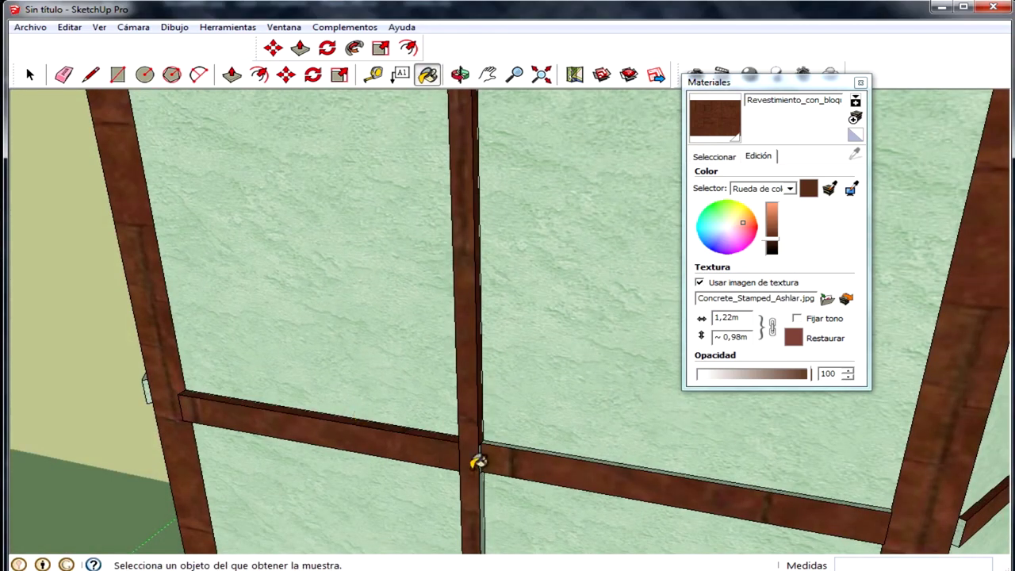
scroll(485, 476, up, 2)
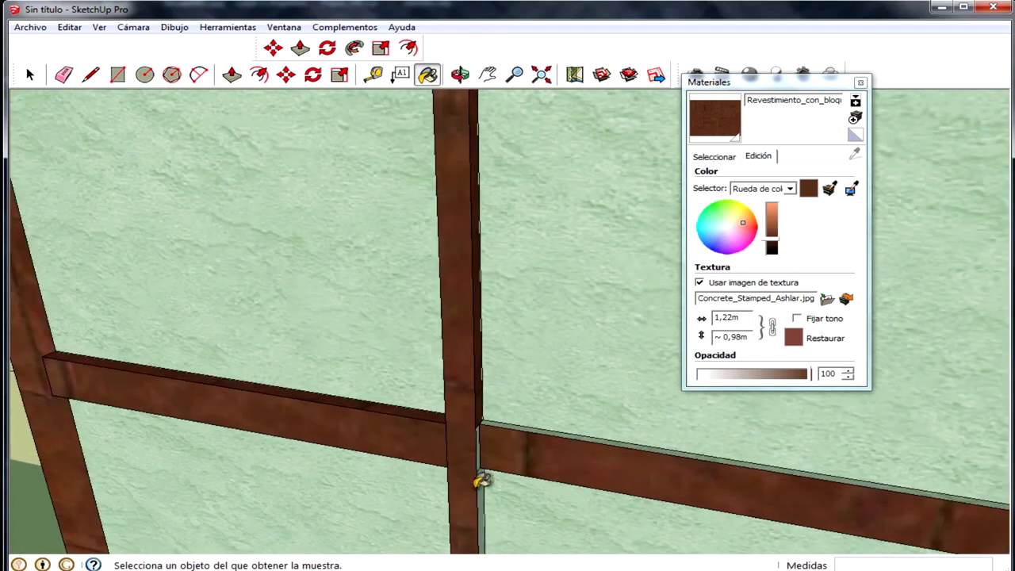
mouse_move(486, 432)
middle_down()
mouse_move(487, 510)
mouse_move(503, 423)
middle_up()
scroll(474, 398, down, 2)
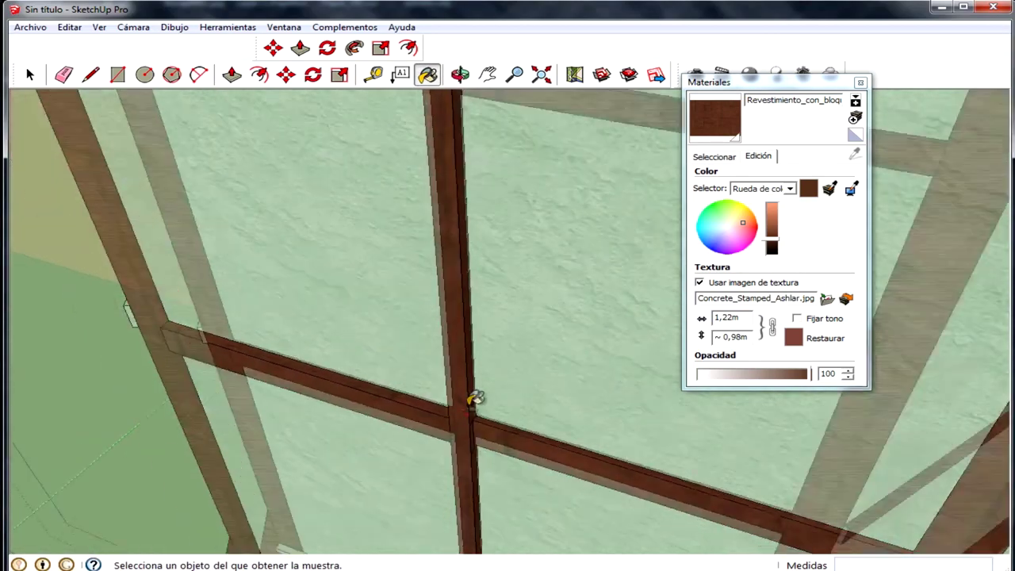
scroll(474, 398, down, 3)
scroll(290, 464, down, 2)
scroll(507, 425, up, 5)
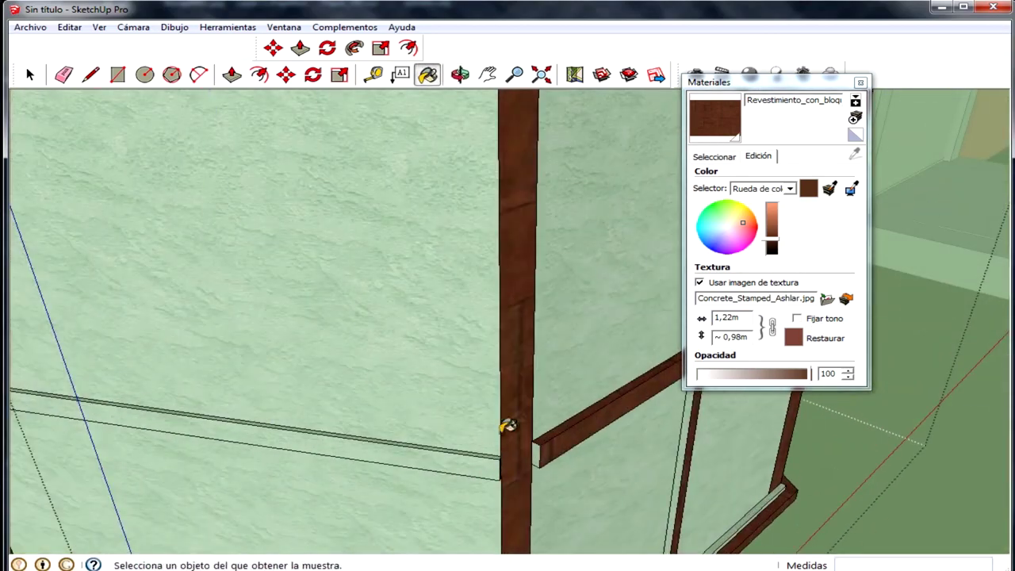
click(478, 463)
Orbit and zoom around the domed window frame to check its corner posts and bars
scroll(483, 449, up, 1)
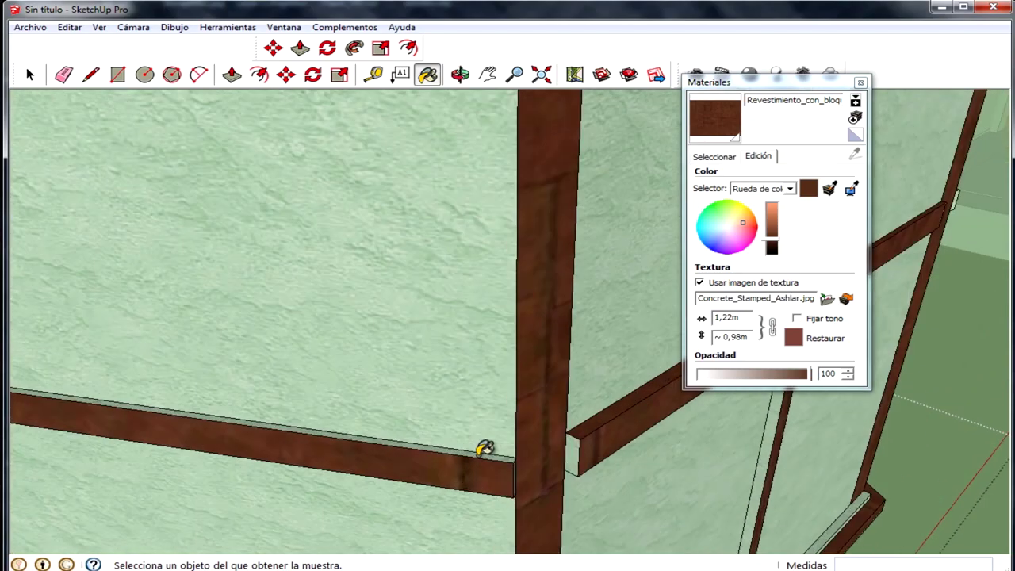
scroll(468, 476, down, 1)
scroll(476, 508, down, 3)
scroll(464, 498, up, 3)
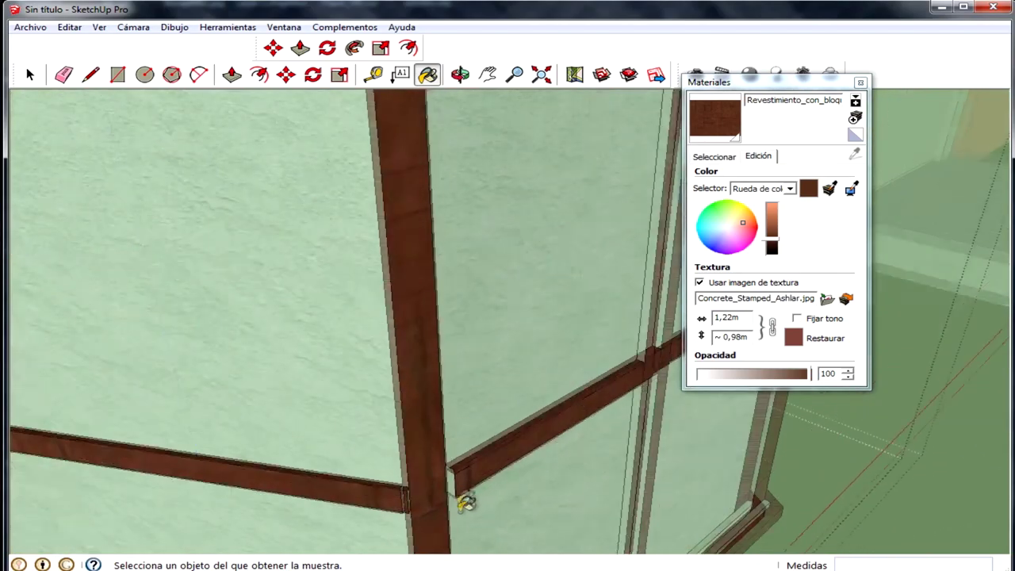
scroll(457, 477, up, 1)
scroll(460, 484, down, 2)
scroll(576, 378, down, 2)
scroll(539, 358, up, 3)
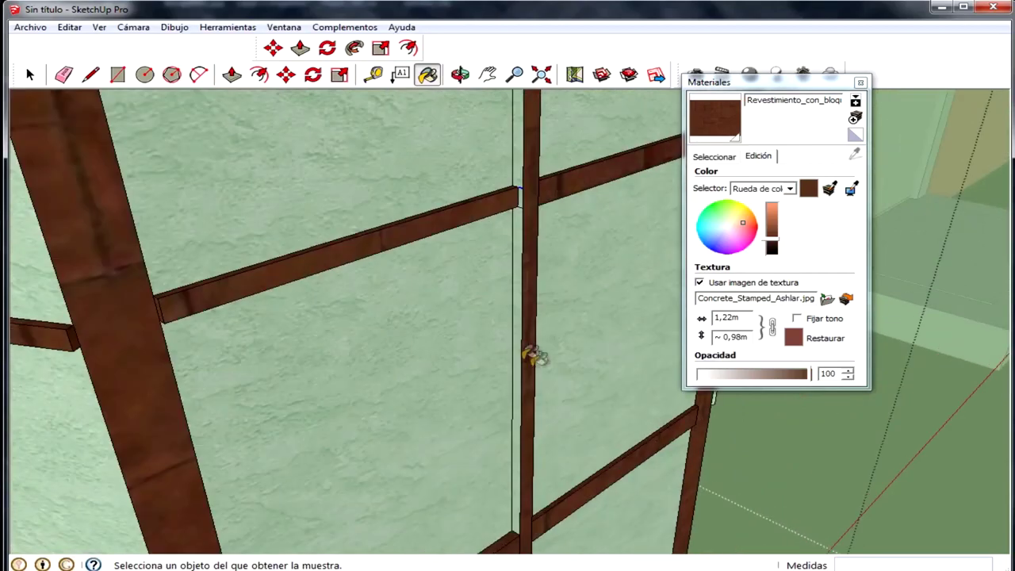
scroll(523, 349, up, 1)
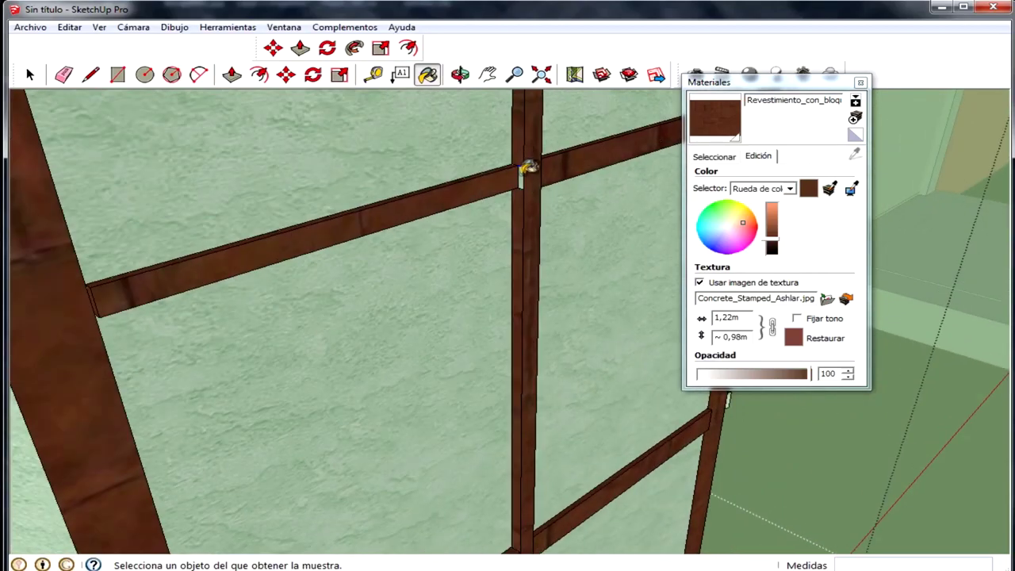
scroll(494, 430, down, 1)
scroll(539, 404, down, 2)
scroll(516, 476, up, 1)
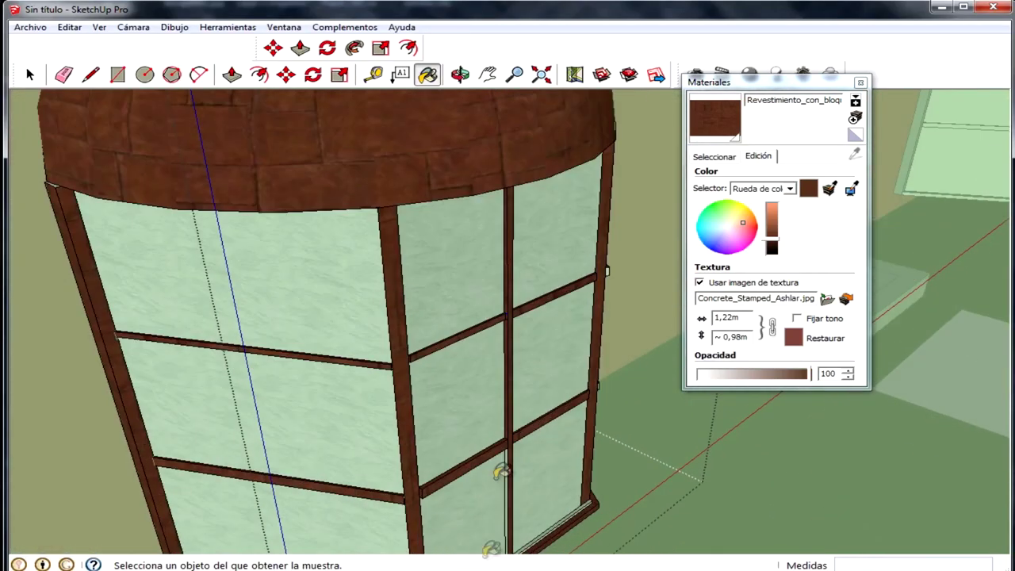
scroll(539, 440, up, 2)
scroll(520, 444, up, 1)
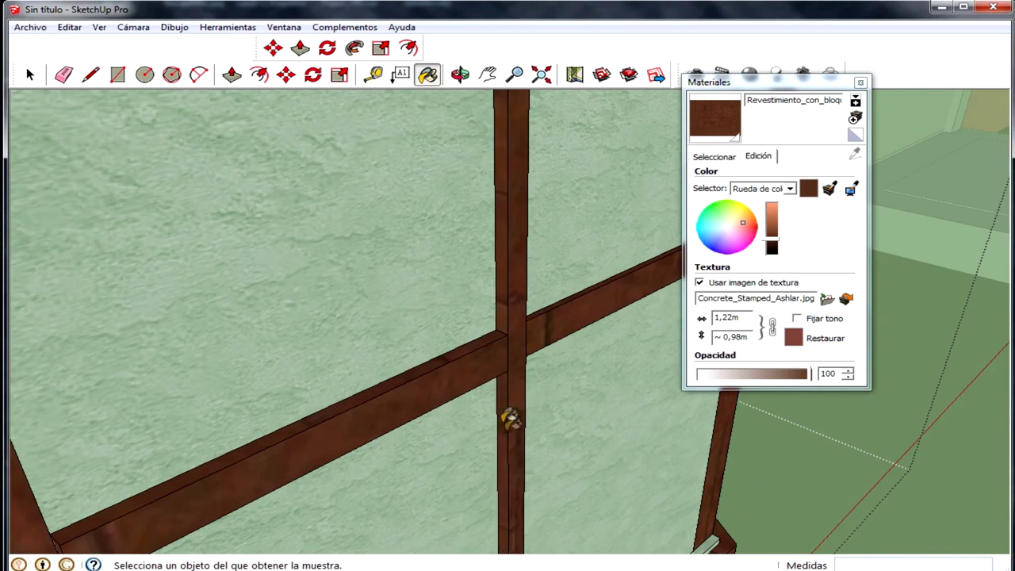
scroll(513, 423, down, 2)
scroll(598, 476, down, 2)
mouse_move(598, 476)
middle_down()
mouse_move(521, 373)
mouse_move(467, 399)
middle_up()
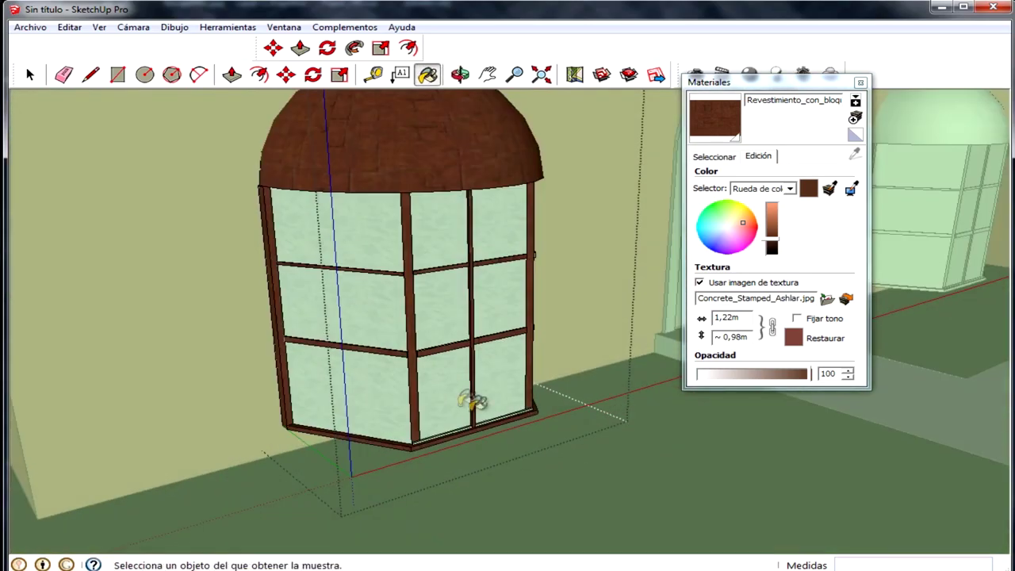
scroll(468, 405, up, 2)
scroll(476, 428, up, 2)
scroll(444, 421, up, 1)
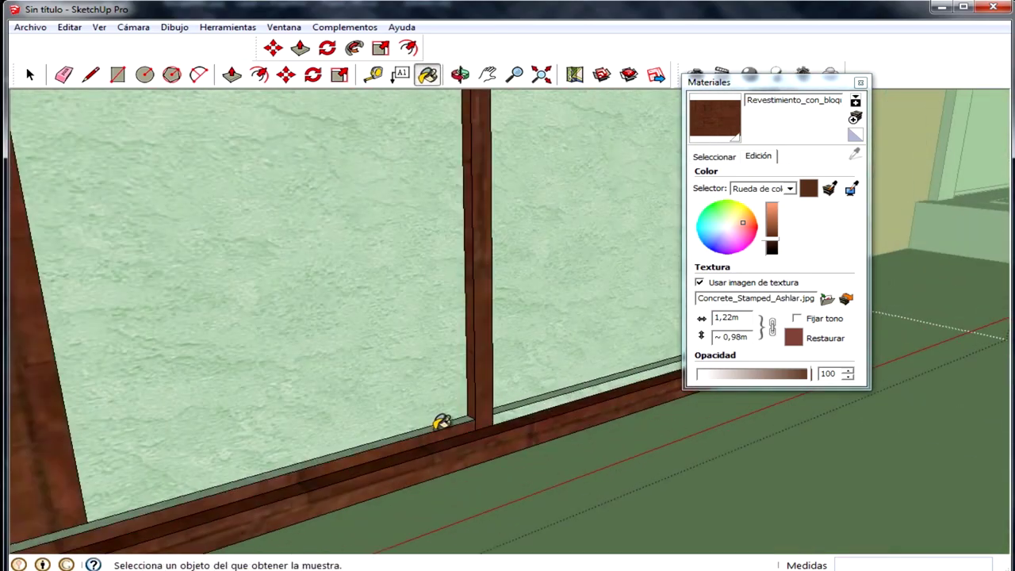
scroll(517, 398, down, 2)
mouse_move(494, 426)
middle_down()
mouse_move(517, 436)
mouse_move(730, 414)
middle_up()
scroll(498, 514, up, 2)
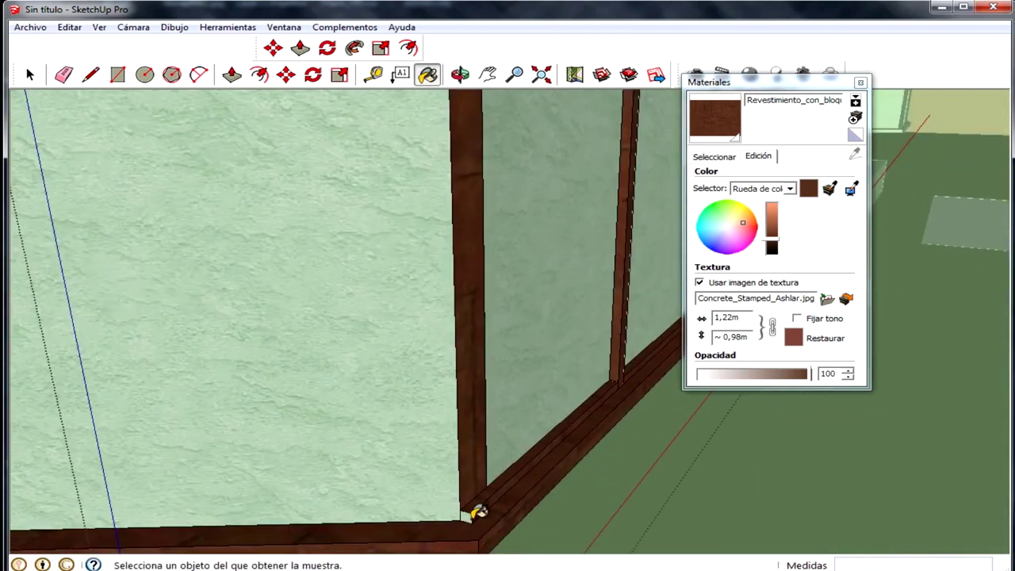
scroll(473, 511, down, 2)
scroll(476, 499, down, 2)
middle_drag(476, 499, 358, 496)
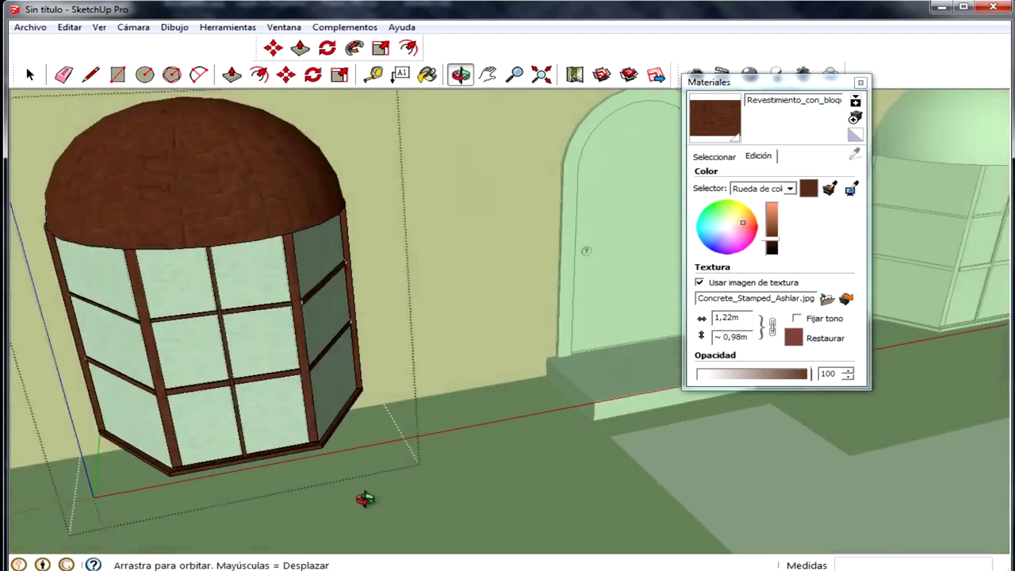
scroll(386, 197, up, 1)
scroll(254, 381, up, 2)
scroll(286, 347, up, 2)
mouse_move(290, 334)
middle_down()
mouse_move(385, 220)
mouse_move(179, 441)
middle_up()
scroll(199, 440, down, 2)
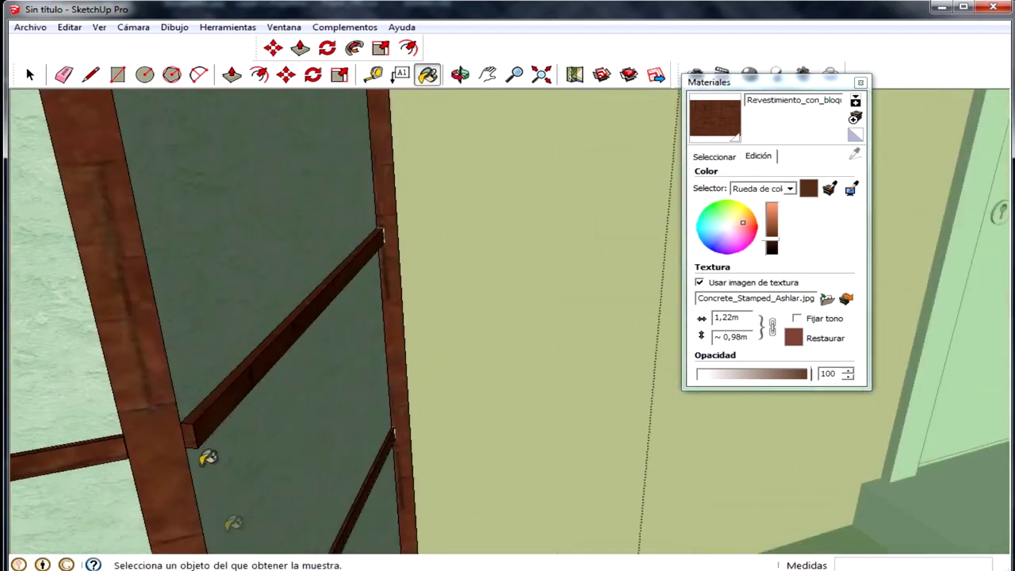
scroll(294, 483, down, 3)
scroll(290, 475, down, 3)
scroll(403, 530, down, 2)
middle_drag(403, 530, 372, 389)
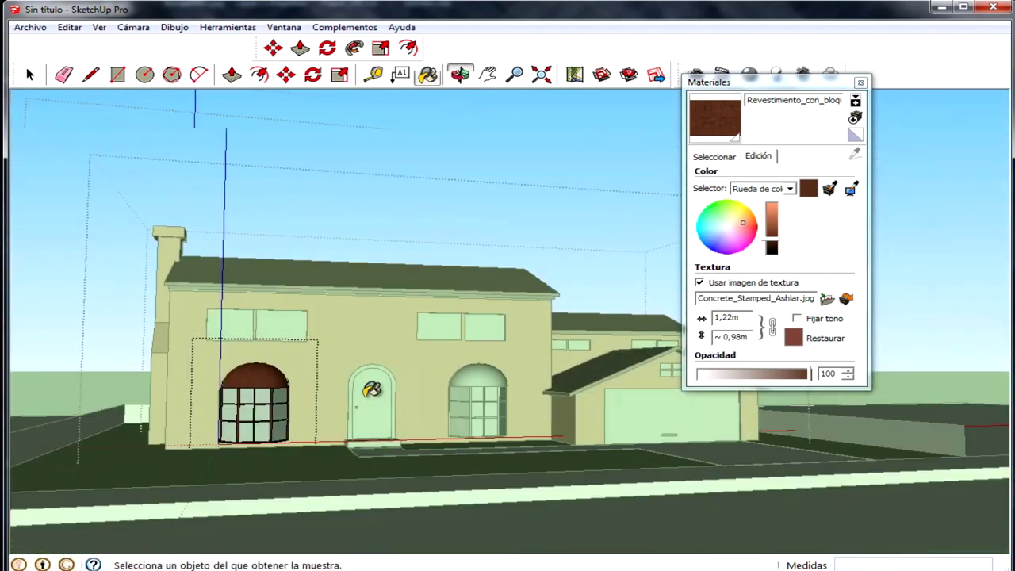
Start a line at the domed window's lower corner with the Line tool
mouse_move(502, 414)
middle_down()
mouse_move(520, 412)
mouse_move(441, 456)
middle_up()
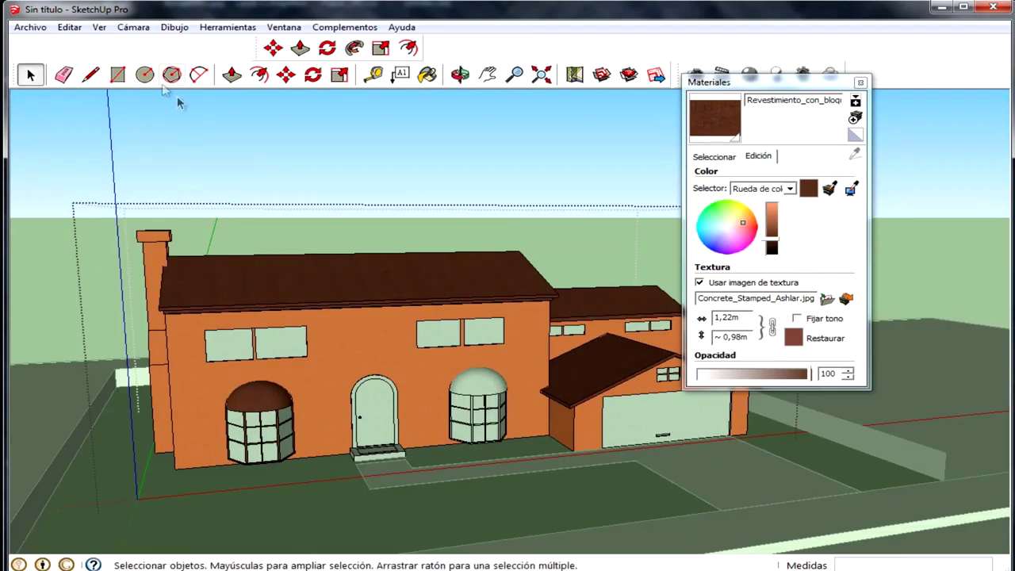
click(92, 75)
scroll(317, 476, up, 2)
scroll(317, 476, up, 2)
scroll(245, 388, up, 2)
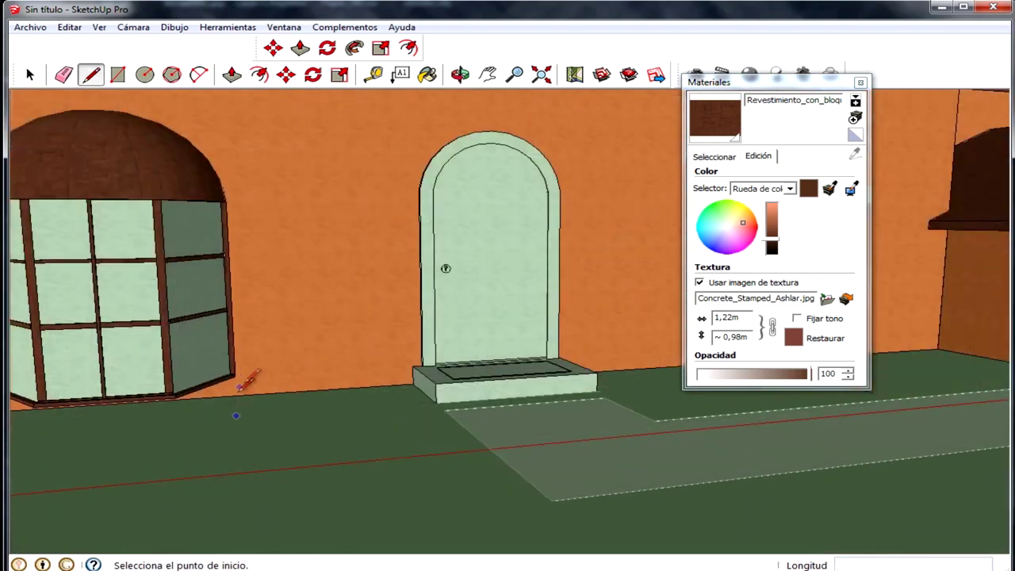
scroll(235, 373, up, 3)
scroll(346, 283, up, 2)
scroll(346, 283, up, 2)
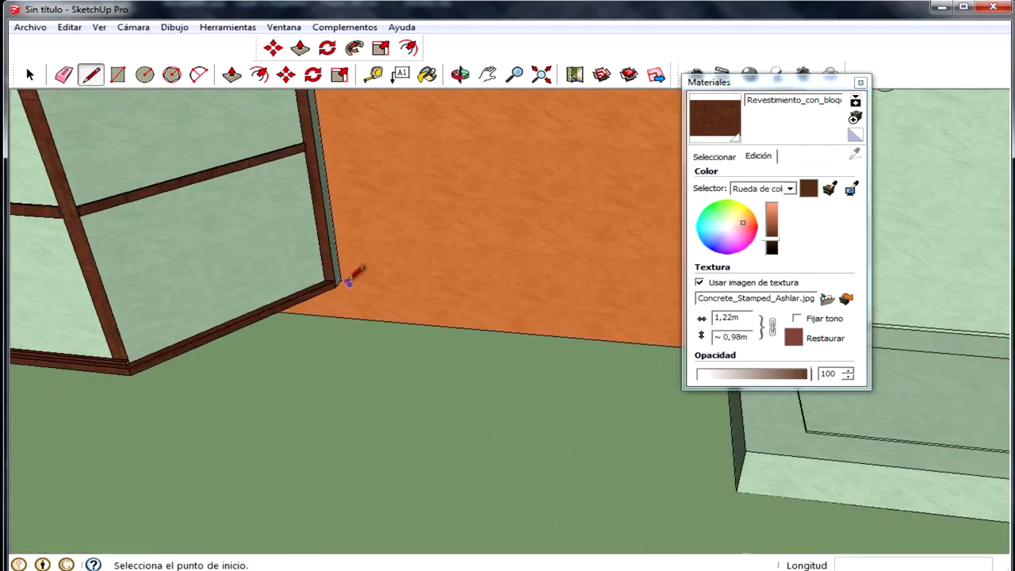
click(341, 279)
Face the domed window and enter its group for editing
scroll(856, 380, down, 3)
scroll(888, 357, down, 3)
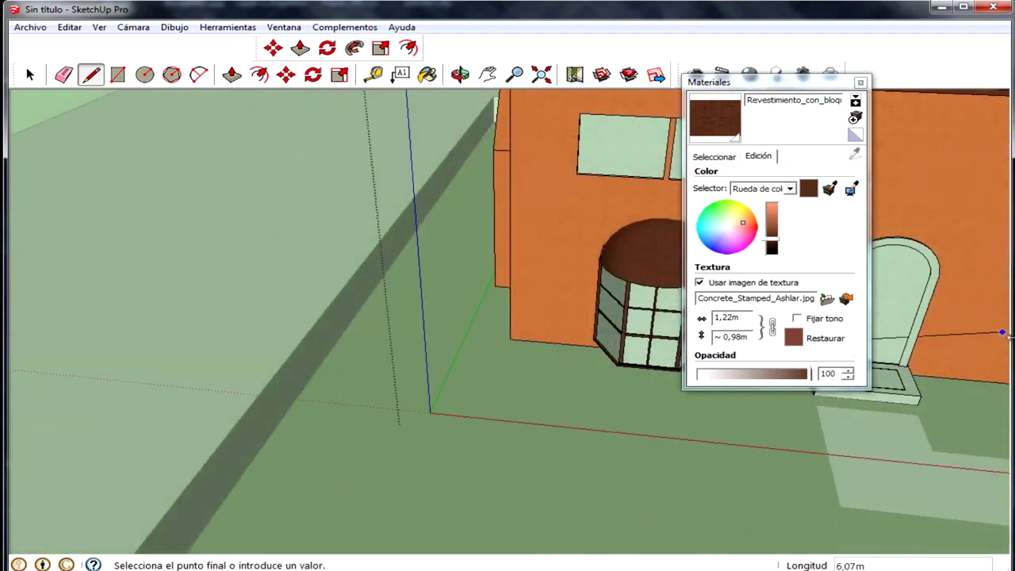
scroll(881, 357, down, 3)
scroll(935, 364, up, 3)
scroll(995, 379, up, 2)
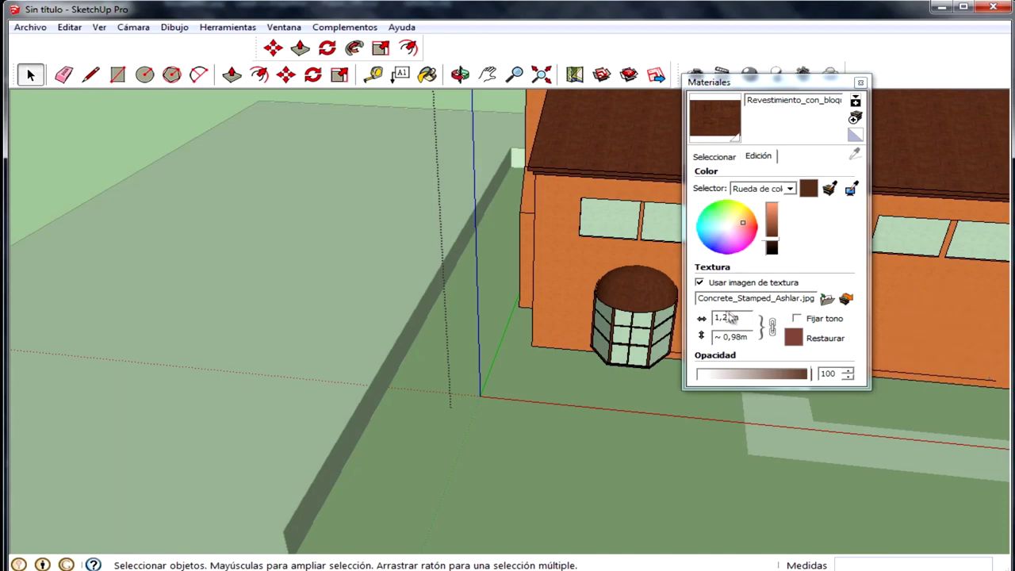
middle_drag(525, 290, 622, 296)
scroll(622, 295, up, 3)
double_click(622, 296)
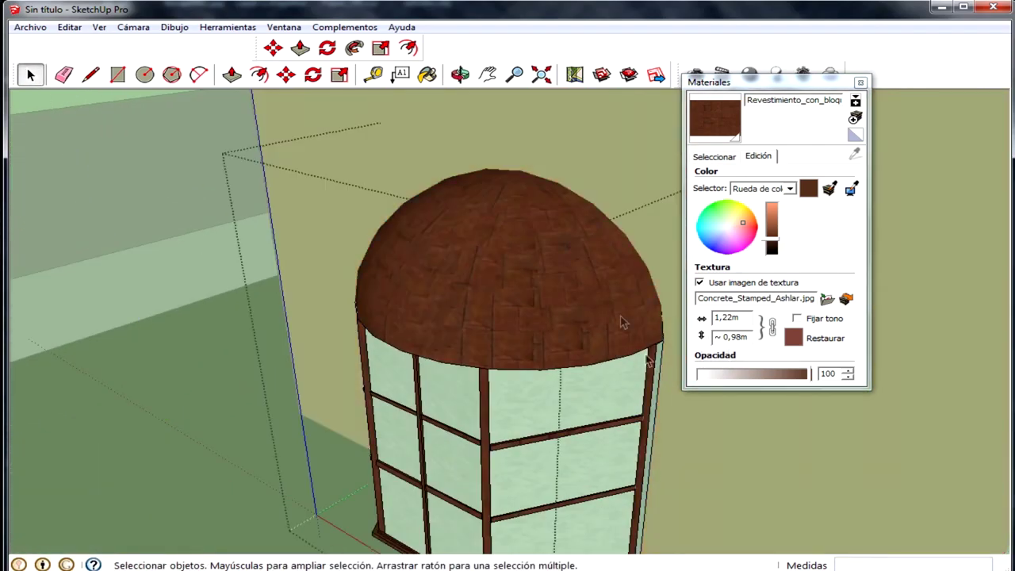
Try brown paint on the window's glass panes, then undo to keep them light green
click(426, 74)
scroll(675, 403, up, 2)
scroll(635, 341, up, 2)
click(599, 353)
scroll(606, 360, down, 1)
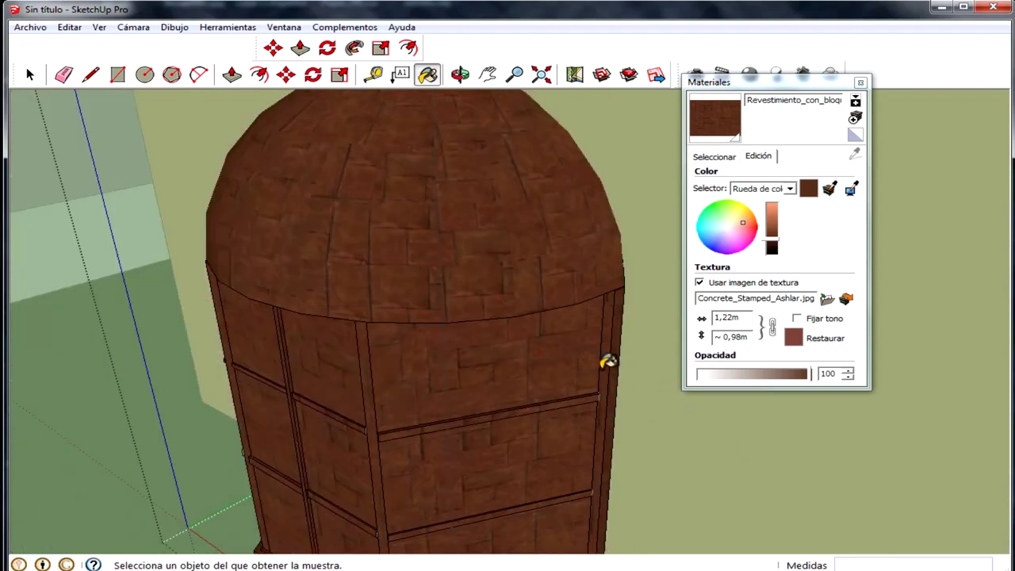
key(ctrl+z)
key(ctrl+z)
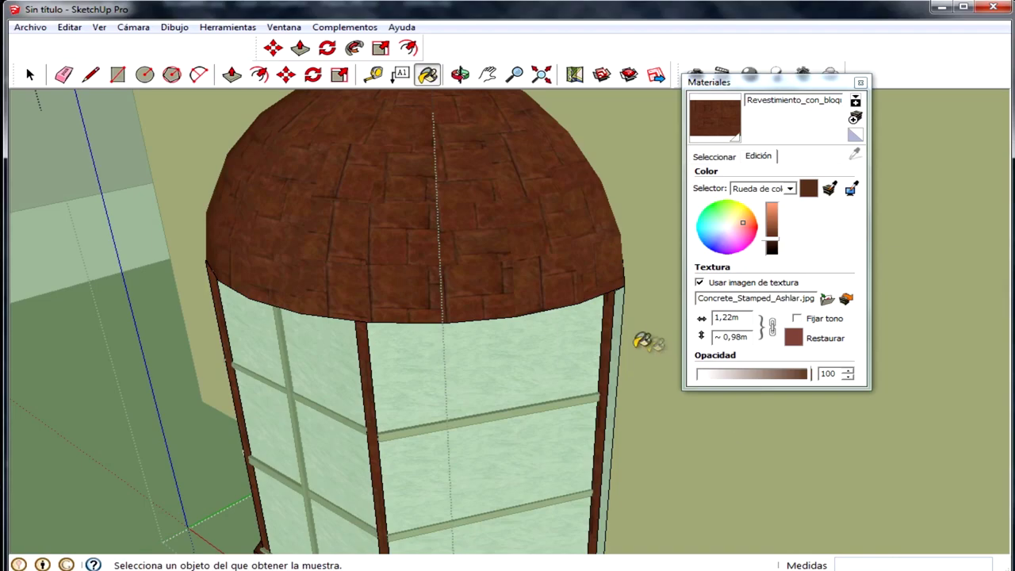
Orbit to face the house front and select the domed window's right glass pane
scroll(577, 328, down, 3)
scroll(639, 310, down, 3)
mouse_move(340, 423)
middle_down()
mouse_move(632, 408)
mouse_move(107, 112)
middle_up()
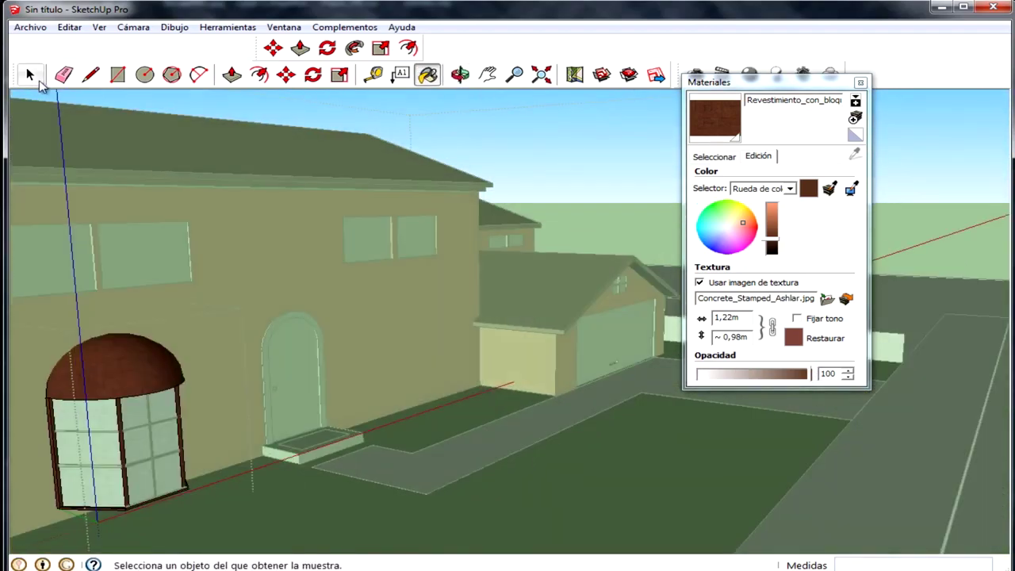
middle_drag(134, 190, 119, 419)
click(119, 439)
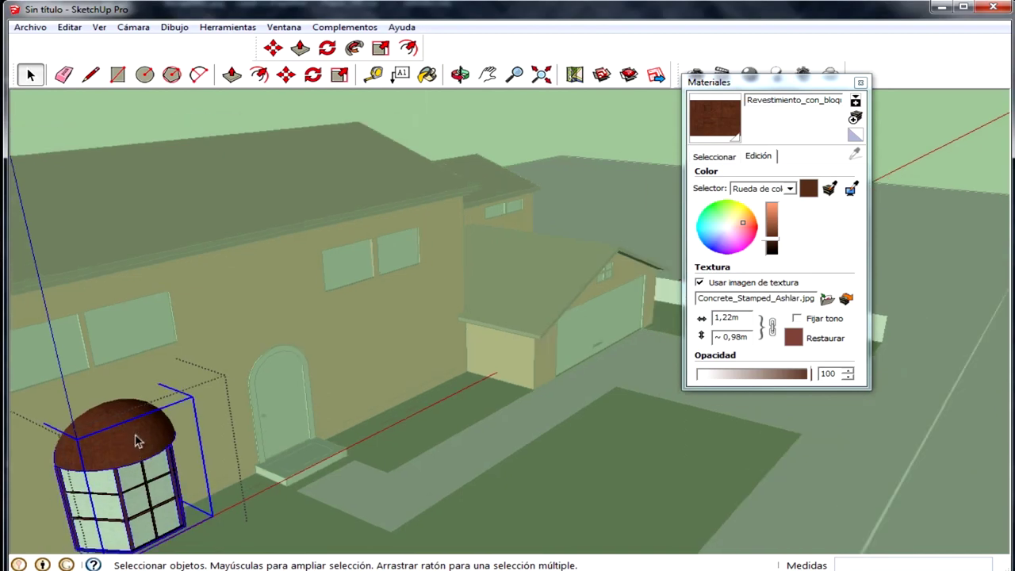
scroll(191, 341, up, 3)
scroll(190, 341, up, 2)
scroll(156, 361, up, 2)
scroll(167, 366, up, 2)
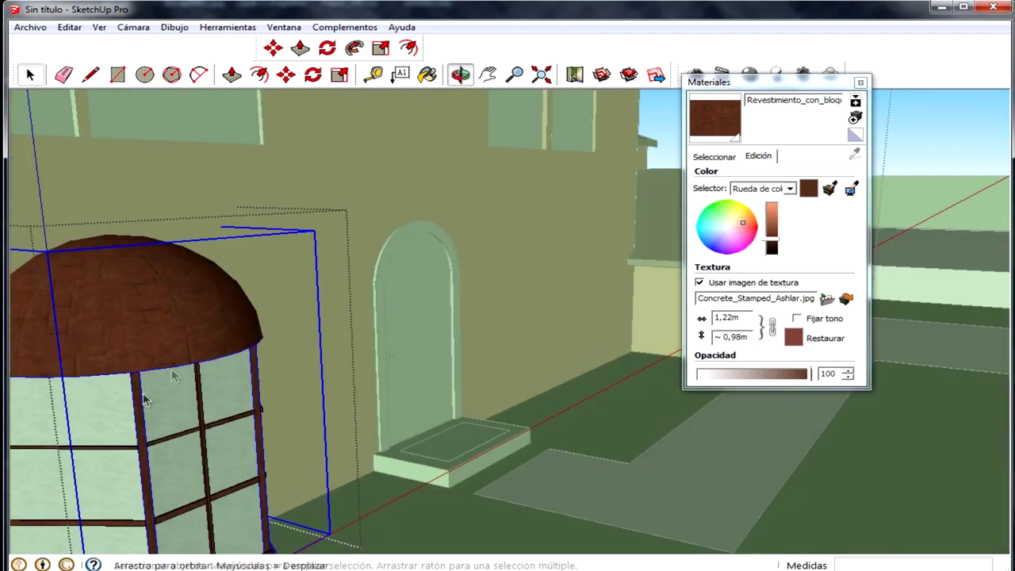
click(155, 409)
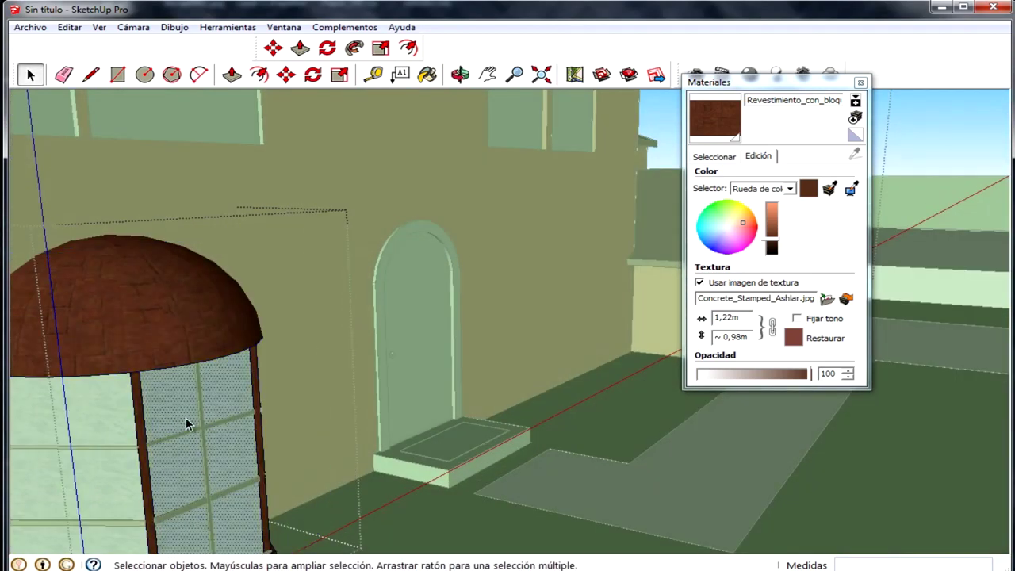
Orbit around the whole house and select the domed window
scroll(274, 254, down, 3)
scroll(287, 333, down, 3)
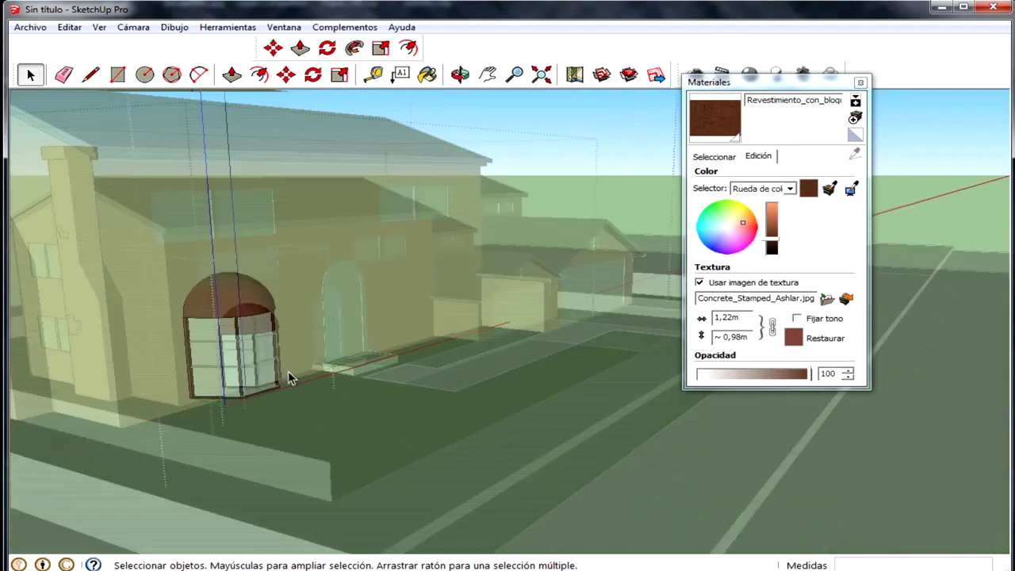
scroll(349, 262, down, 3)
middle_drag(415, 145, 410, 281)
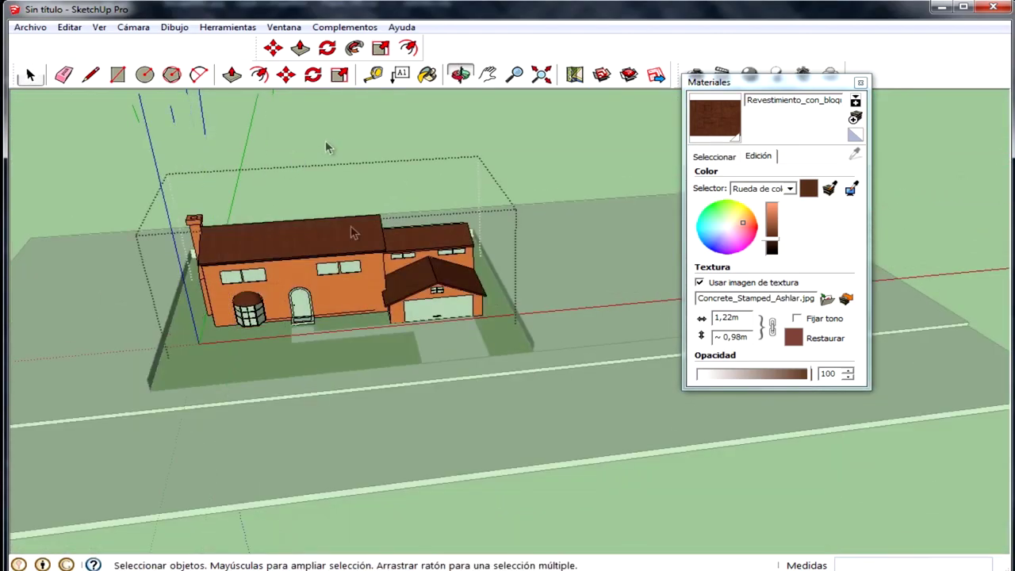
scroll(194, 309, up, 2)
scroll(190, 309, up, 3)
click(190, 309)
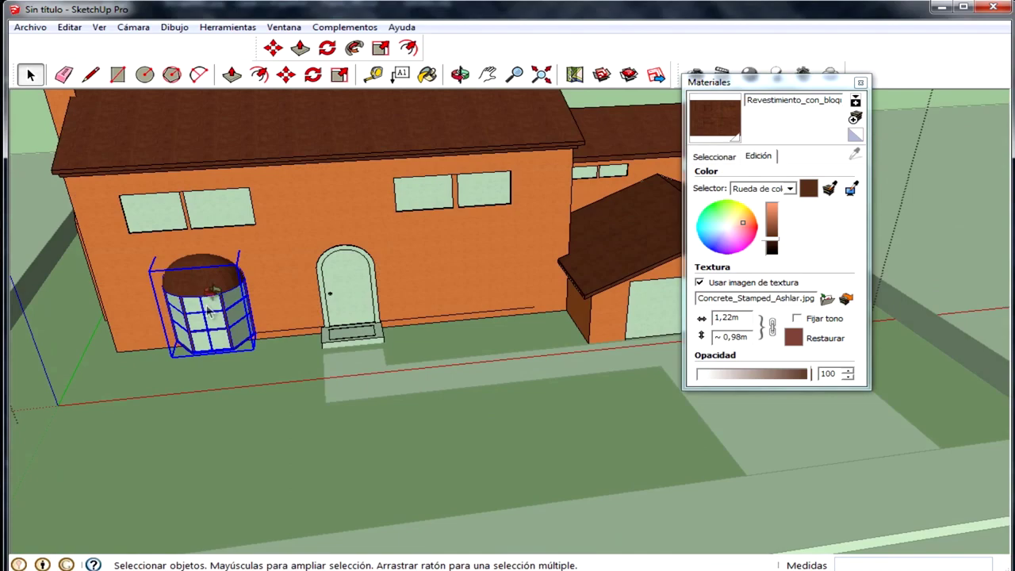
Paste a copy of the domed bay window and set it against the front wall
middle_drag(195, 305, 249, 242)
key(m)
click(158, 349)
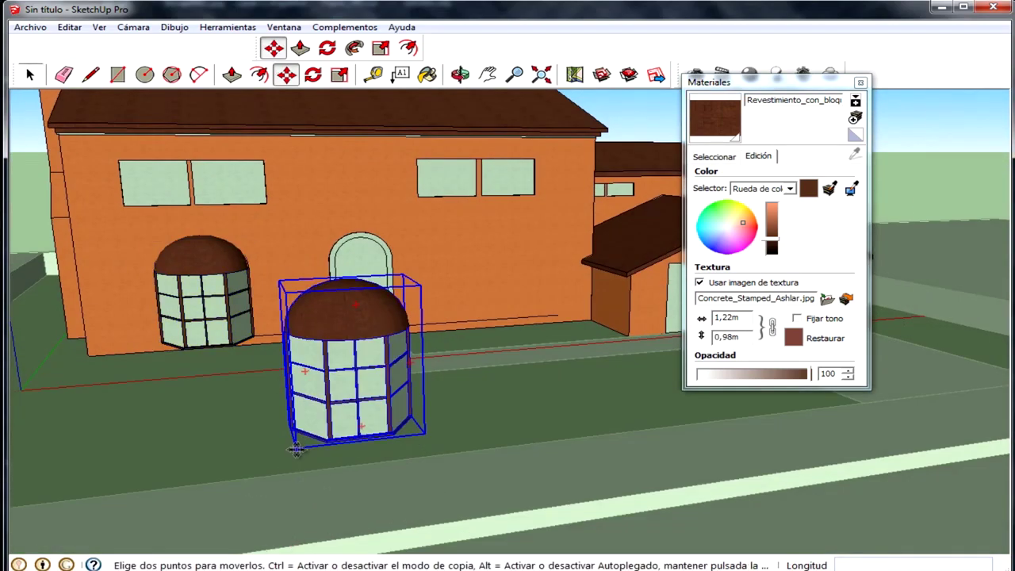
key(Escape)
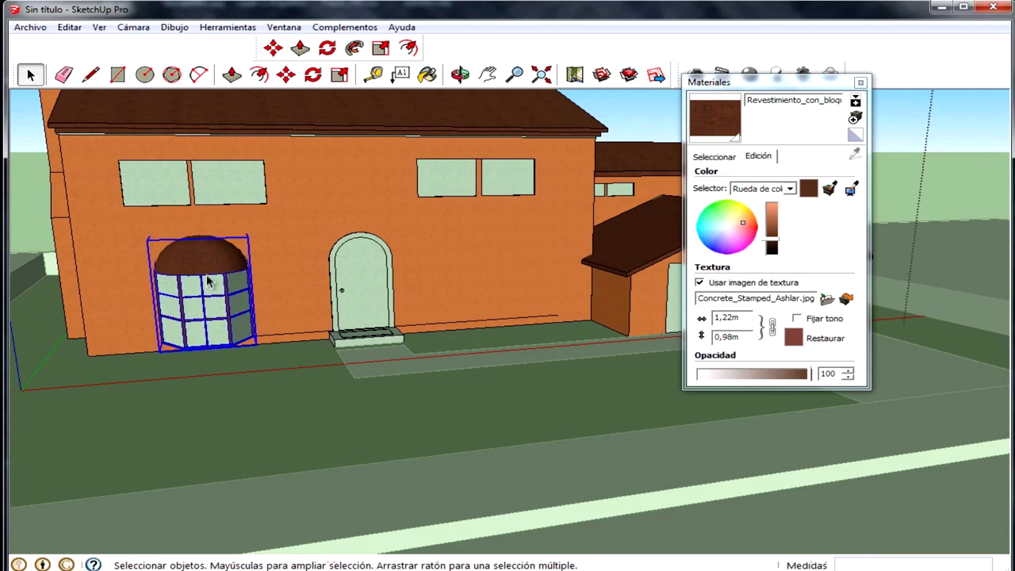
key(ctrl+v)
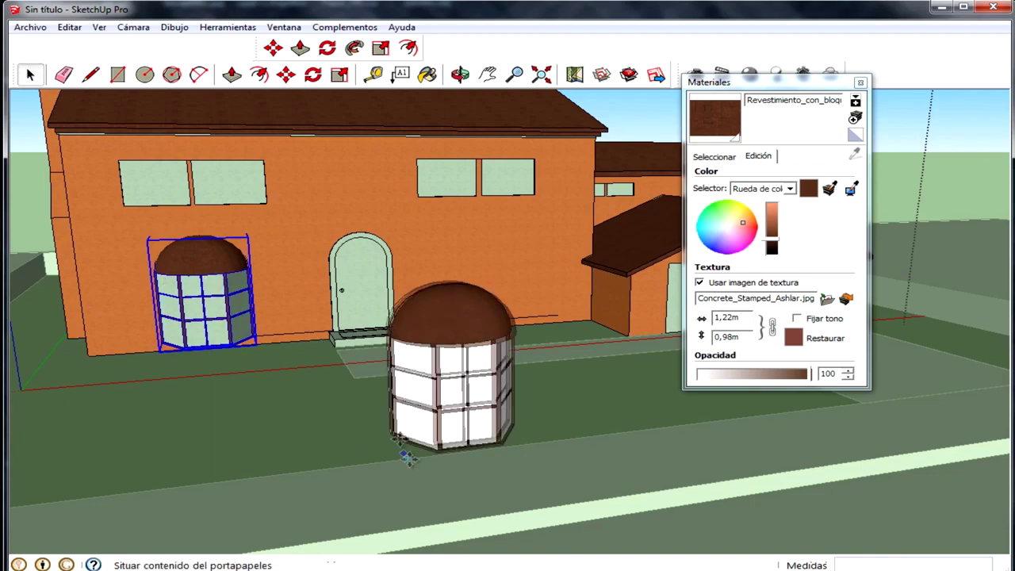
click(351, 388)
scroll(345, 337, up, 5)
scroll(342, 333, up, 3)
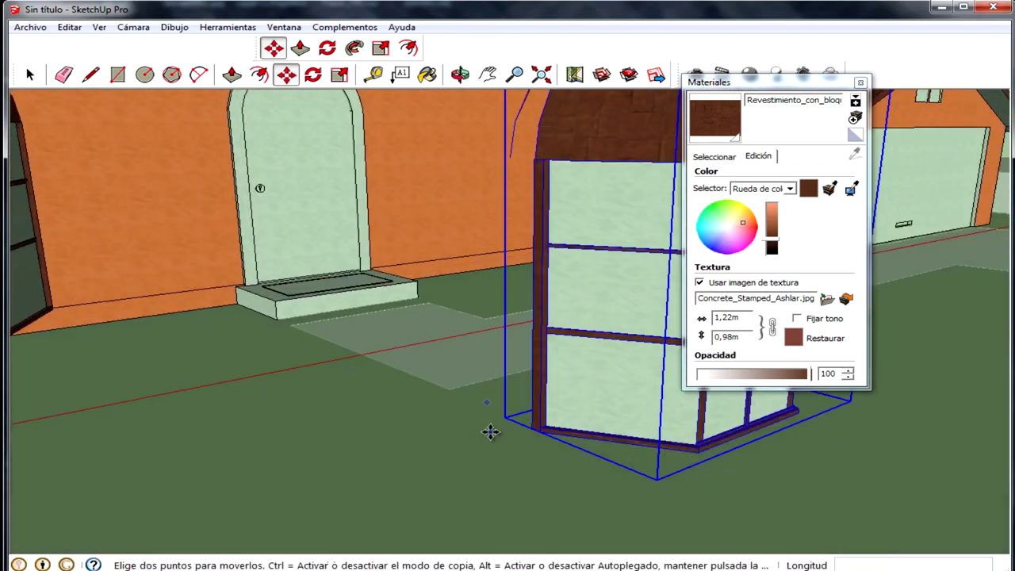
scroll(487, 430, up, 3)
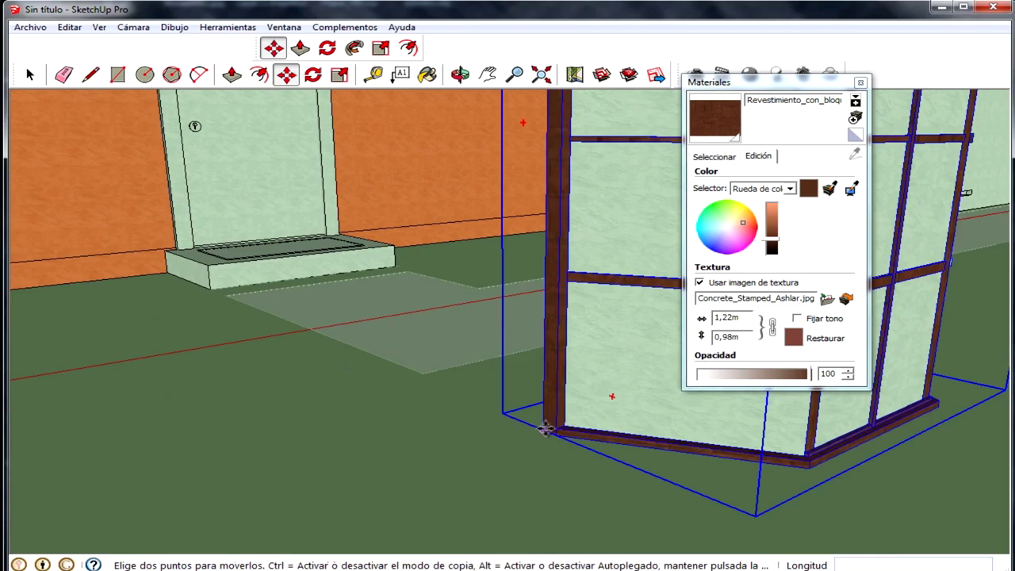
scroll(546, 429, down, 3)
middle_drag(444, 194, 333, 230)
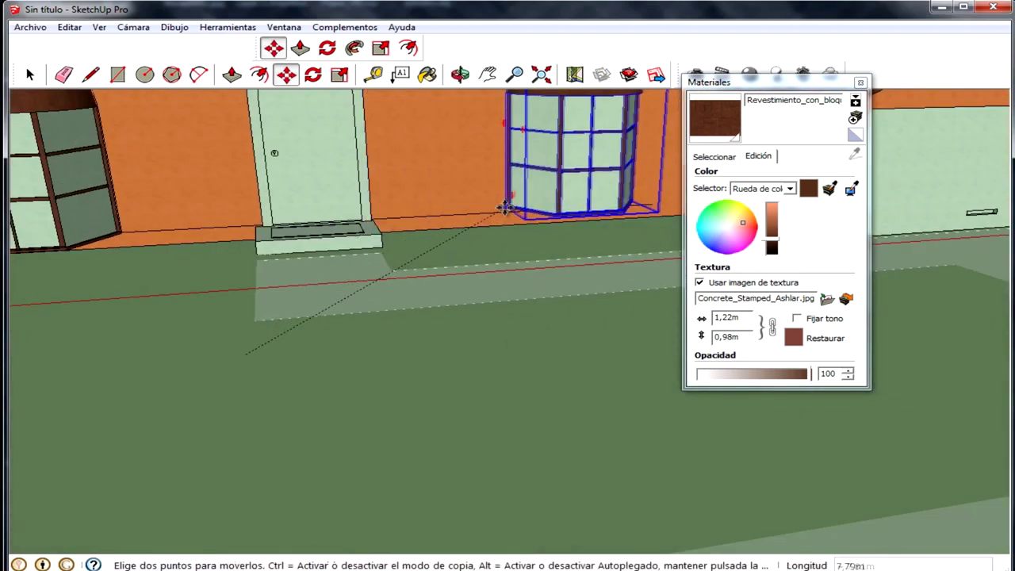
click(505, 215)
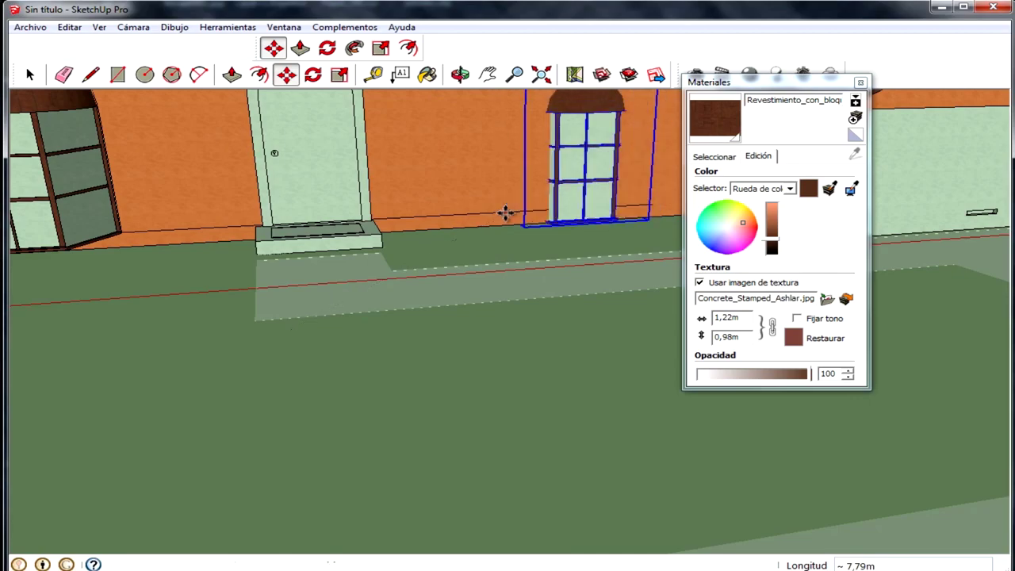
Move the window copy onto the wall right of the door, mirroring the left one
scroll(548, 260, down, 3)
scroll(531, 194, up, 5)
scroll(385, 362, up, 2)
mouse_move(385, 363)
middle_down()
mouse_move(256, 317)
mouse_move(322, 324)
mouse_move(508, 381)
mouse_move(696, 471)
middle_up()
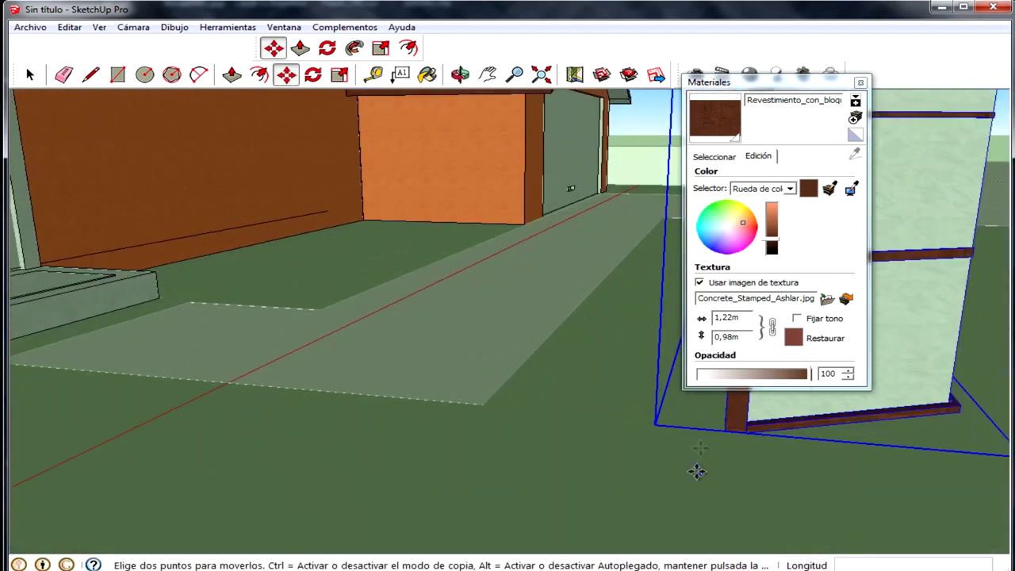
click(720, 428)
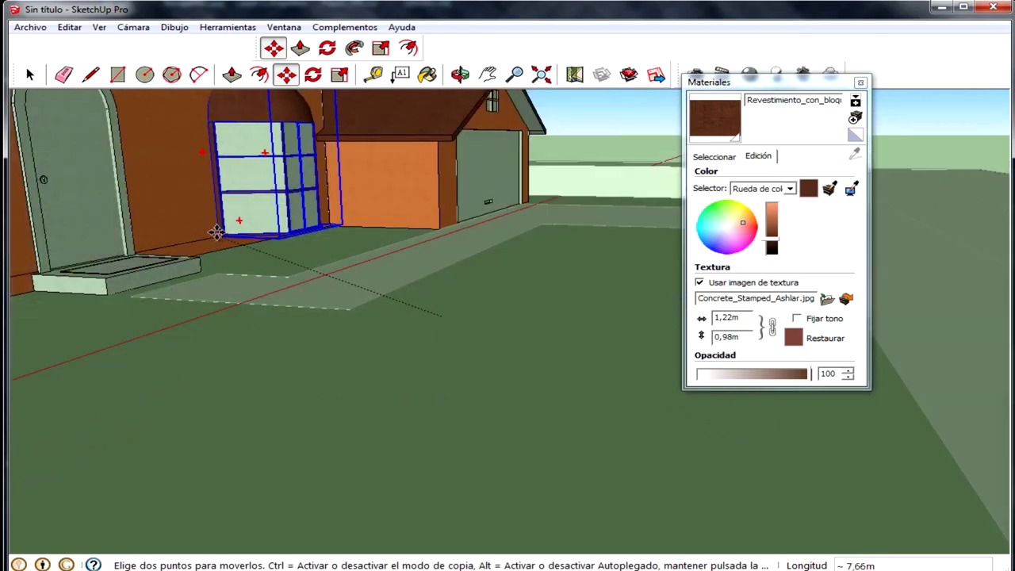
scroll(222, 230, down, 3)
scroll(238, 227, down, 2)
middle_drag(245, 227, 238, 166)
scroll(274, 215, up, 4)
middle_drag(273, 215, 301, 232)
scroll(295, 230, up, 2)
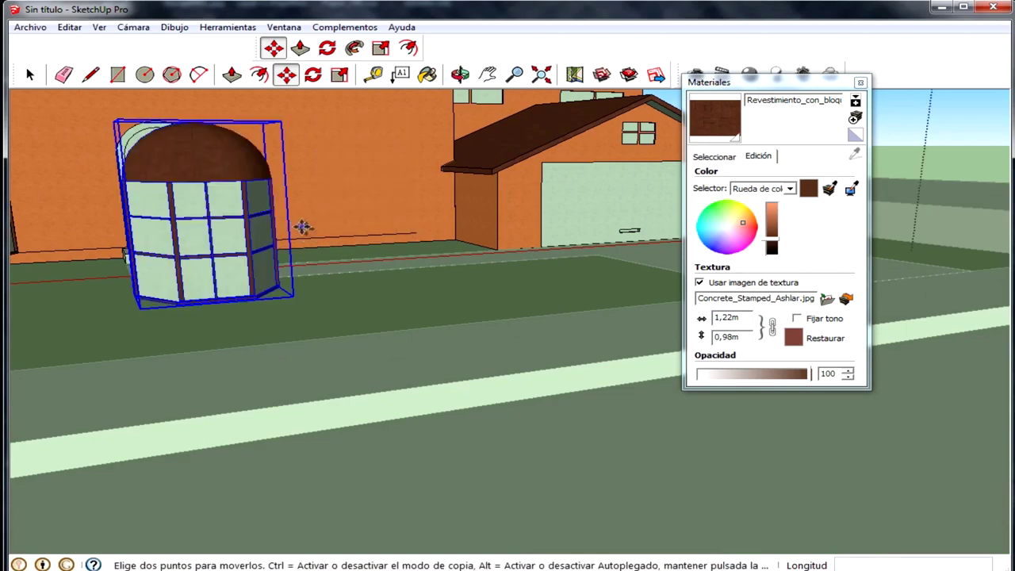
mouse_move(301, 227)
middle_down()
mouse_move(374, 347)
mouse_move(351, 361)
mouse_move(163, 242)
middle_up()
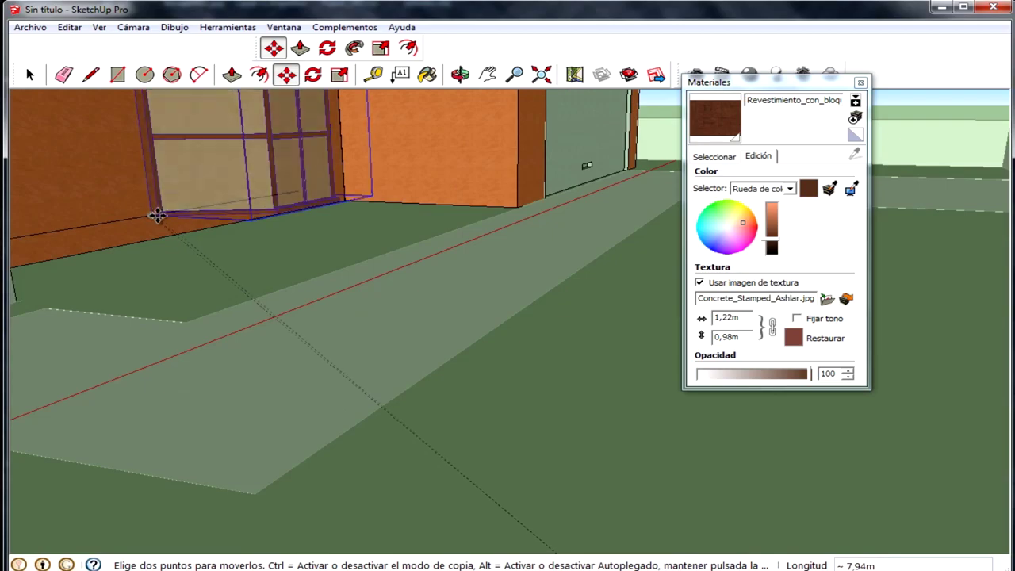
click(158, 220)
scroll(216, 242, down, 2)
scroll(216, 242, down, 3)
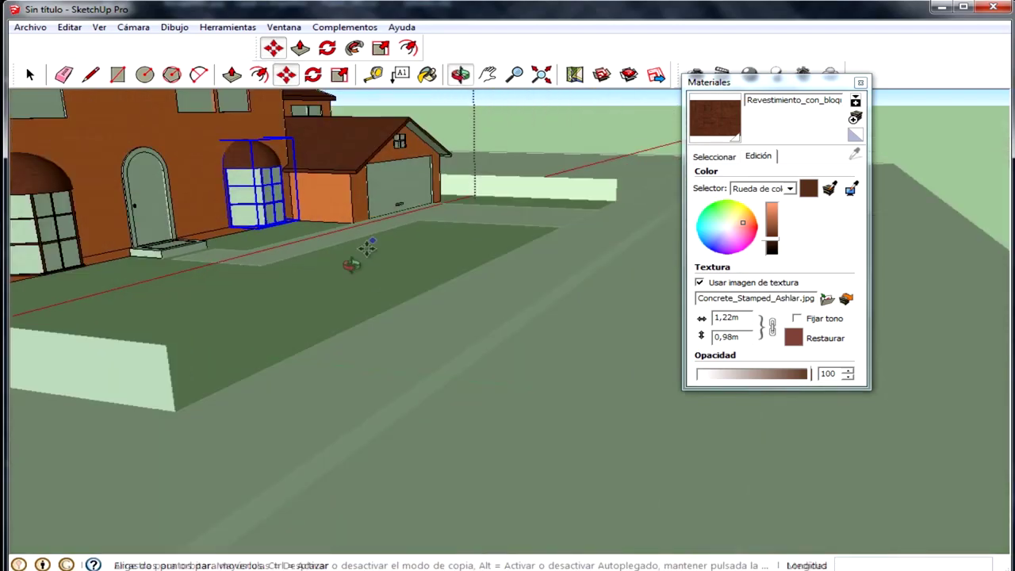
middle_drag(351, 261, 337, 207)
scroll(334, 187, up, 3)
scroll(334, 186, up, 3)
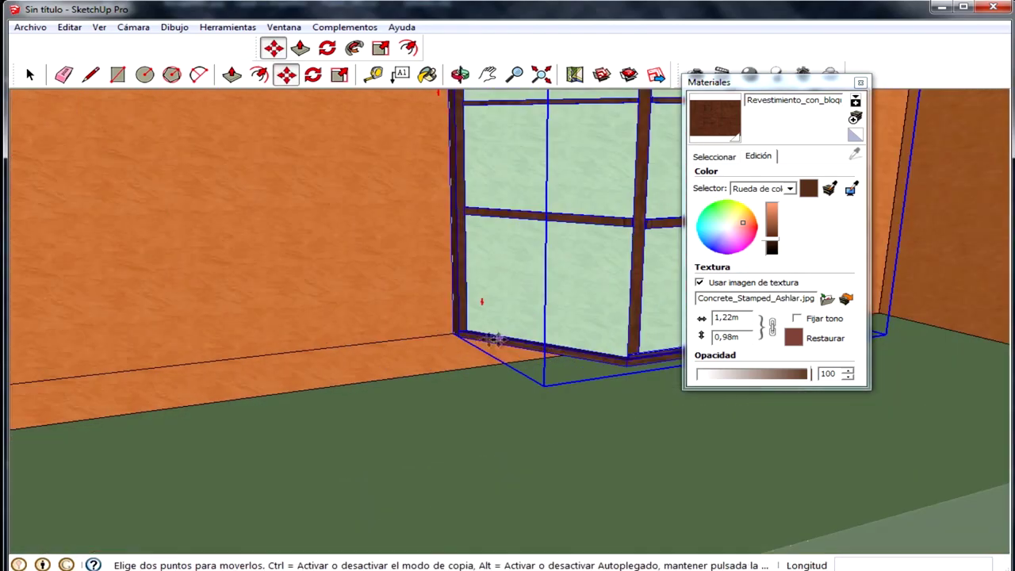
scroll(476, 301, up, 2)
scroll(462, 309, down, 1)
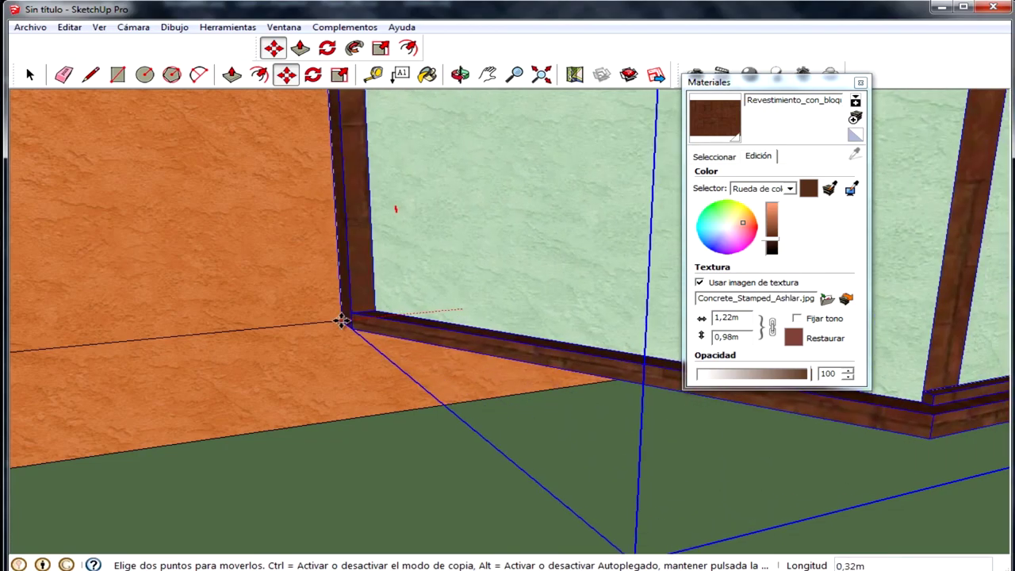
scroll(341, 318, down, 2)
scroll(349, 294, down, 2)
scroll(425, 325, down, 2)
scroll(357, 301, down, 3)
scroll(248, 258, down, 2)
key(space)
scroll(220, 229, down, 2)
scroll(221, 229, down, 3)
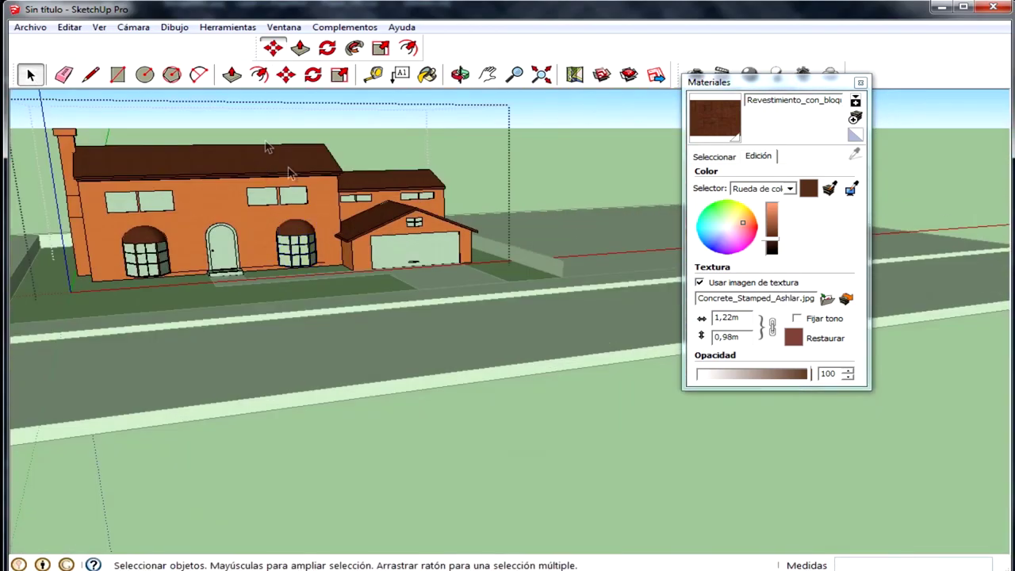
middle_drag(222, 237, 262, 262)
scroll(256, 270, up, 4)
scroll(256, 265, up, 2)
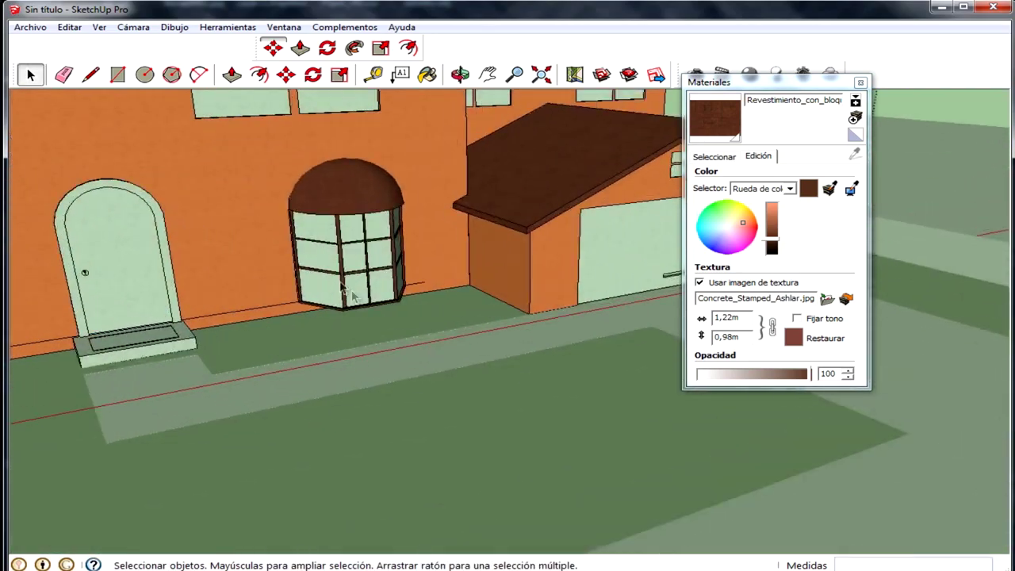
click(352, 290)
scroll(206, 246, up, 3)
click(293, 77)
scroll(397, 294, up, 3)
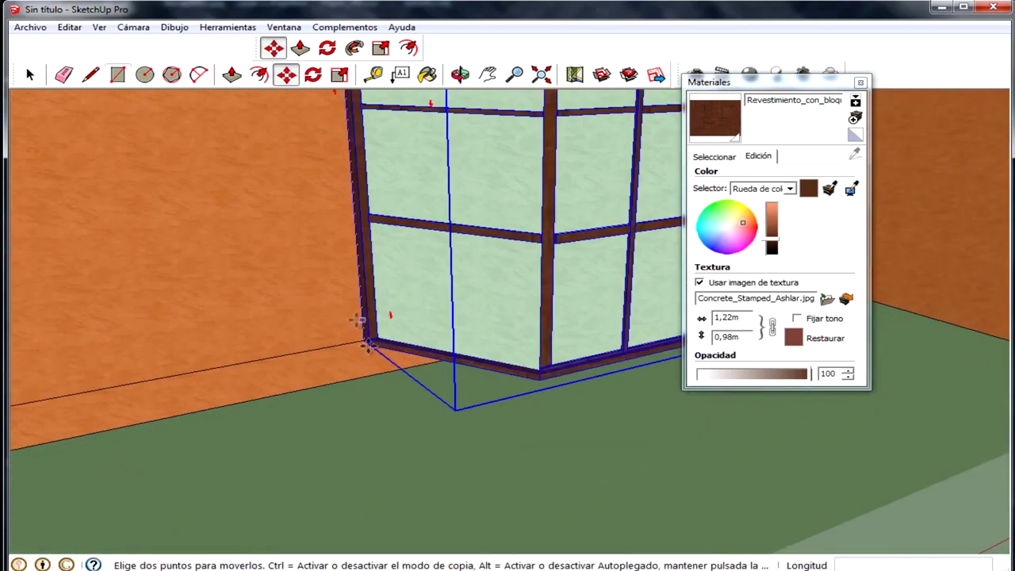
scroll(365, 325, up, 2)
scroll(350, 372, up, 2)
scroll(344, 370, down, 2)
scroll(267, 399, down, 1)
scroll(261, 407, down, 2)
scroll(234, 341, down, 2)
scroll(243, 325, down, 5)
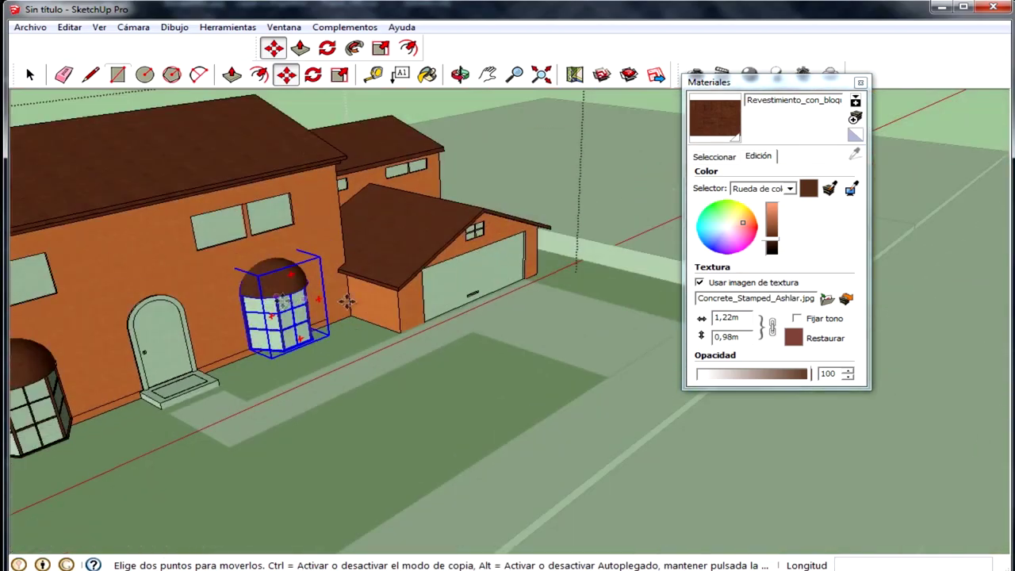
middle_drag(318, 317, 515, 381)
key(space)
click(760, 471)
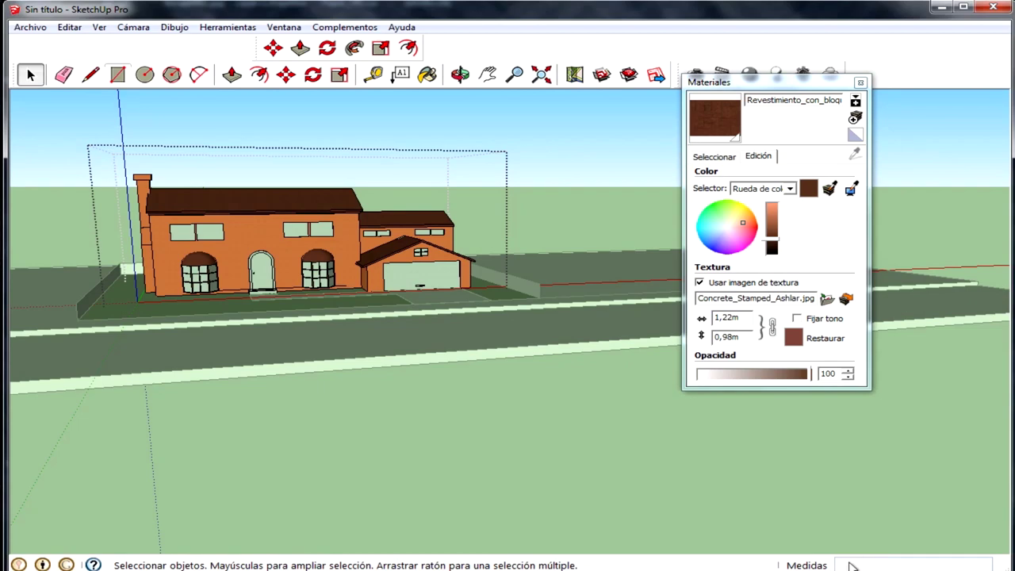
click(91, 74)
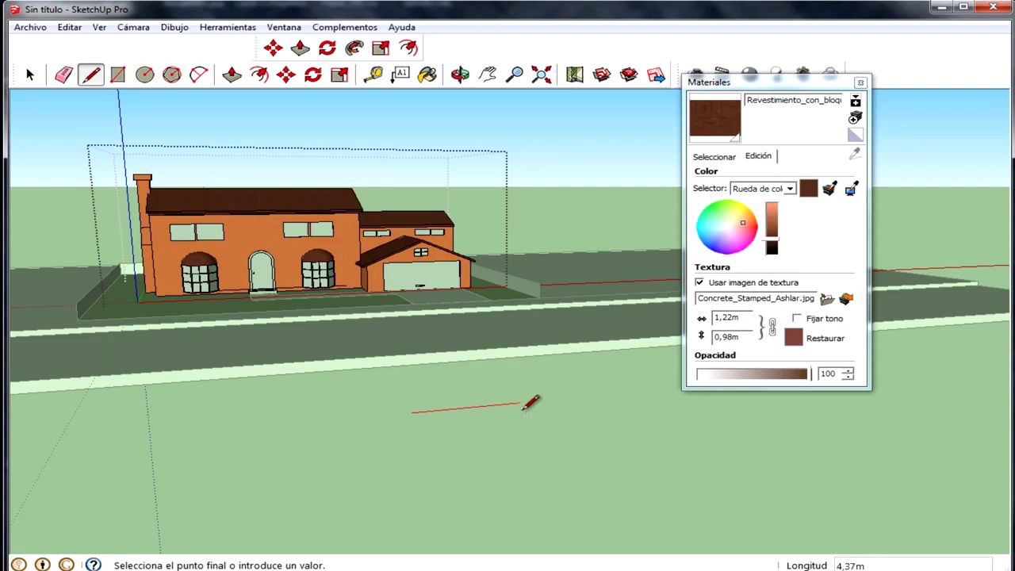
key(Escape)
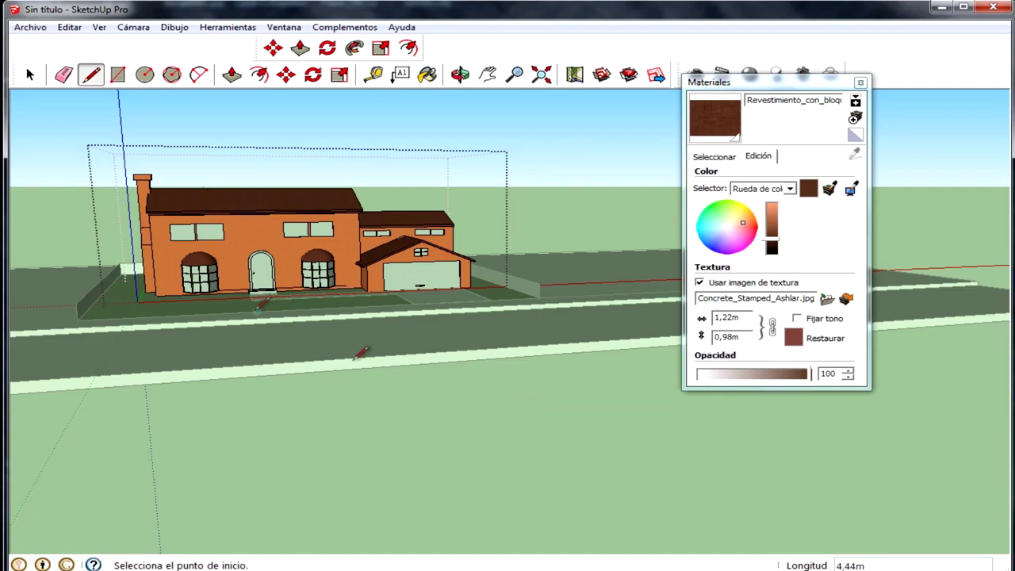
scroll(274, 290, up, 2)
scroll(273, 289, up, 2)
scroll(285, 298, up, 2)
scroll(269, 313, up, 3)
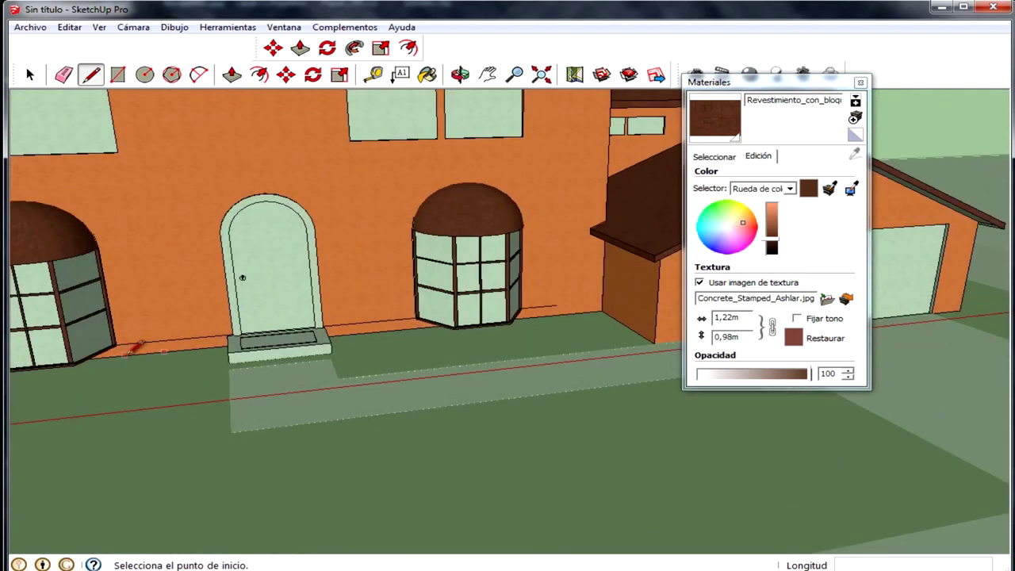
scroll(421, 333, down, 2)
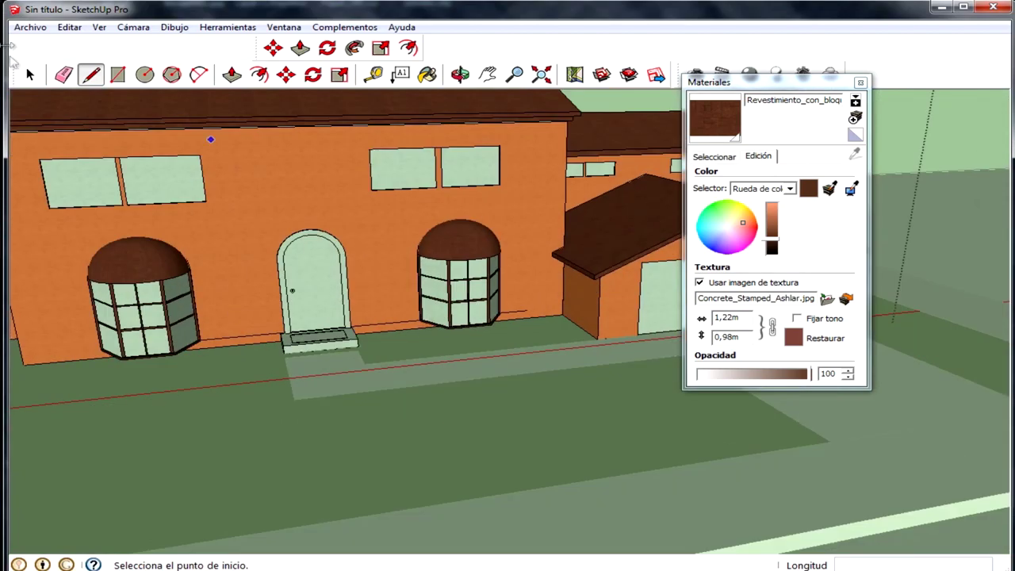
click(28, 77)
scroll(380, 301, down, 5)
middle_drag(341, 262, 383, 302)
scroll(383, 301, down, 2)
scroll(327, 293, up, 3)
scroll(326, 293, up, 3)
middle_drag(231, 199, 370, 214)
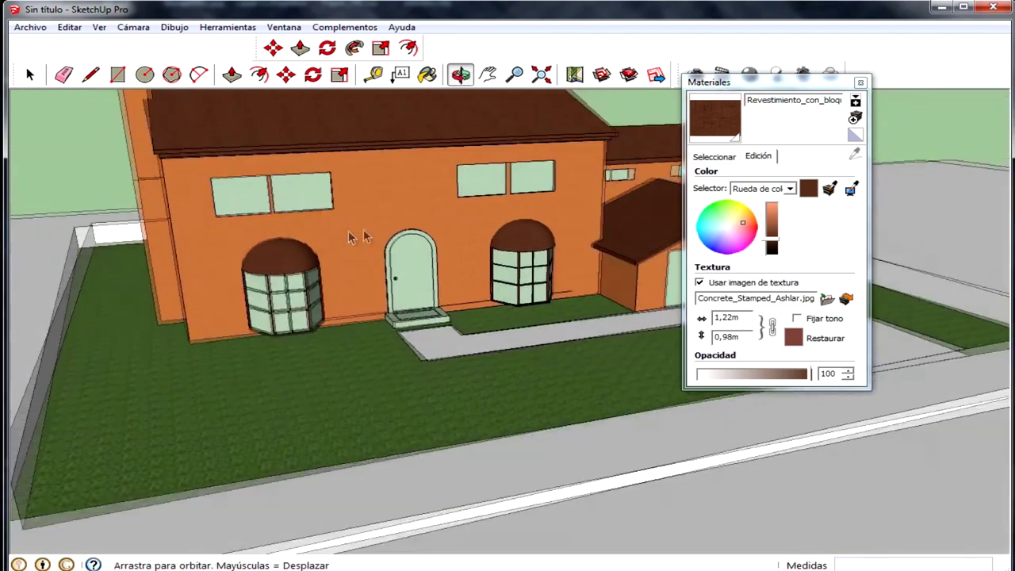
scroll(369, 218, up, 2)
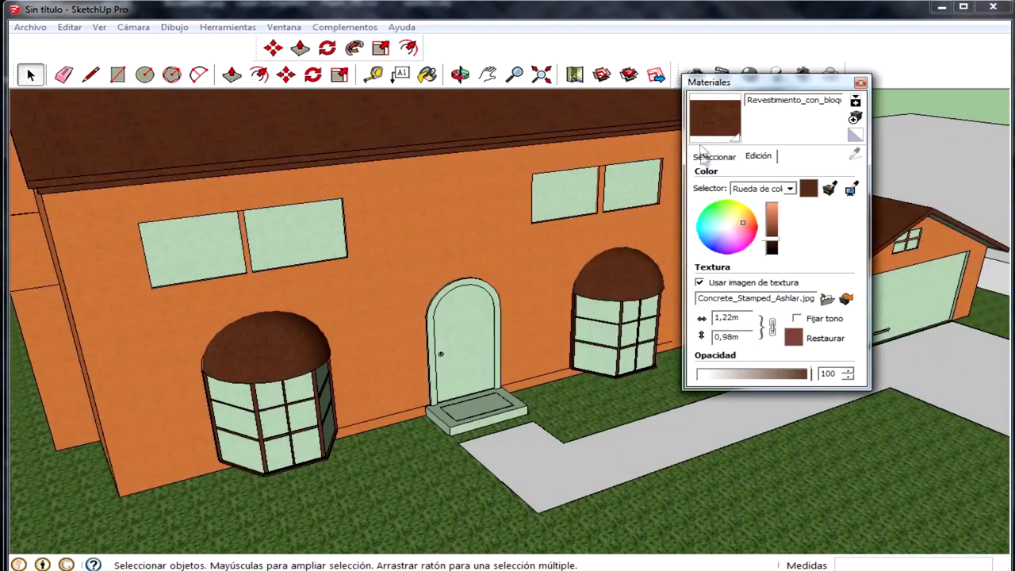
Load Cristal_azul_translúcido from the Translúcidos materials, then restore SketchUp's window to uncover the desktop
click(714, 157)
click(801, 174)
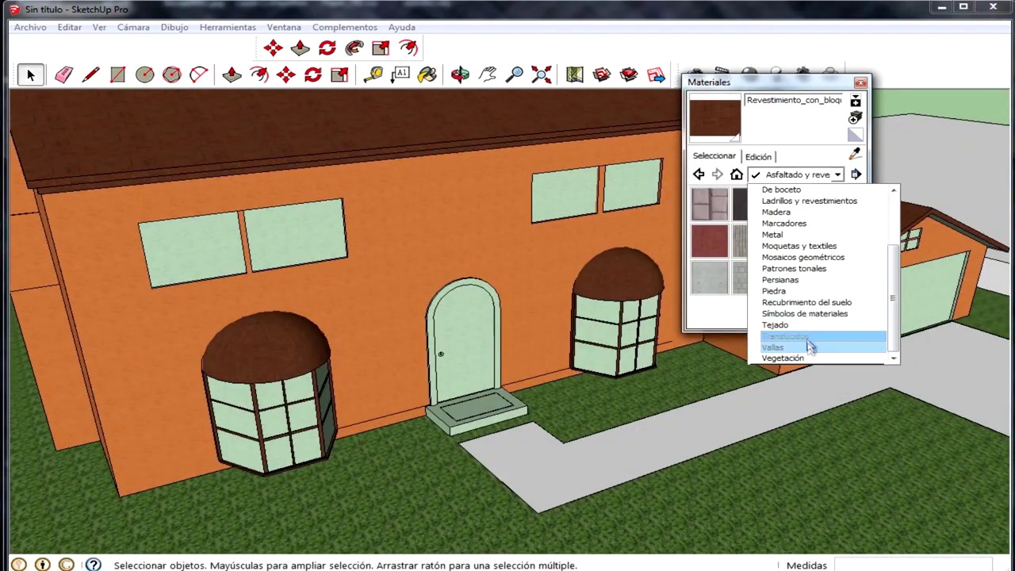
click(785, 336)
click(709, 203)
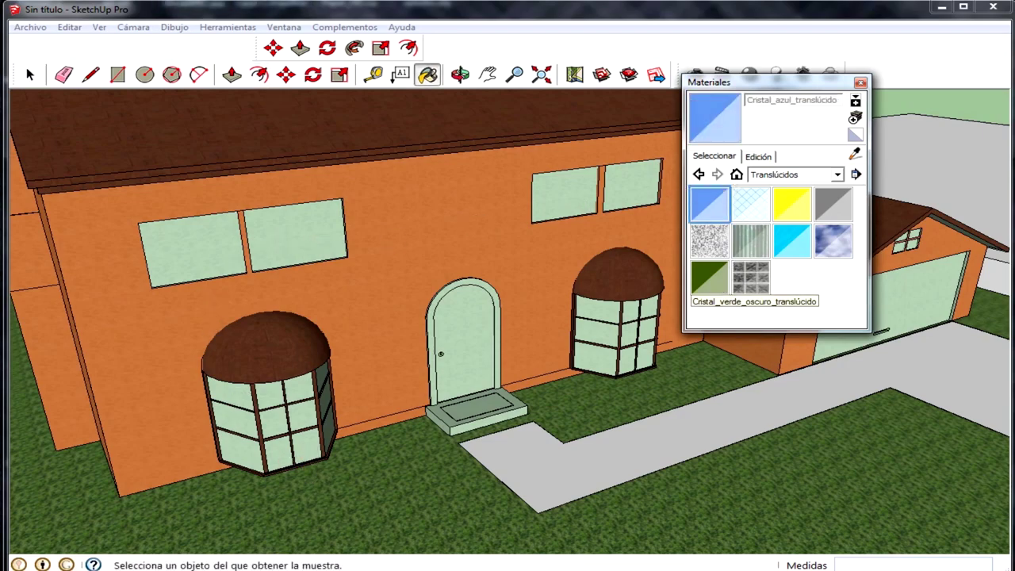
mouse_move(448, 4)
mouse_down()
mouse_move(435, 318)
mouse_move(462, 435)
mouse_up()
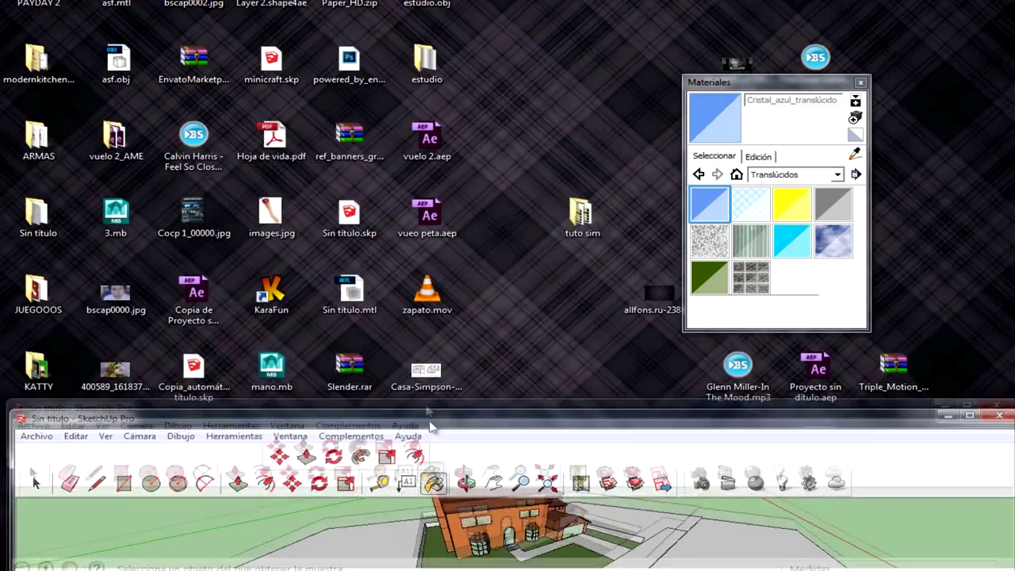
Shrink SketchUp and open casa.gif from the desktop in Windows Photo Viewer
mouse_move(462, 436)
mouse_down()
mouse_move(423, 306)
mouse_move(420, 2)
mouse_up()
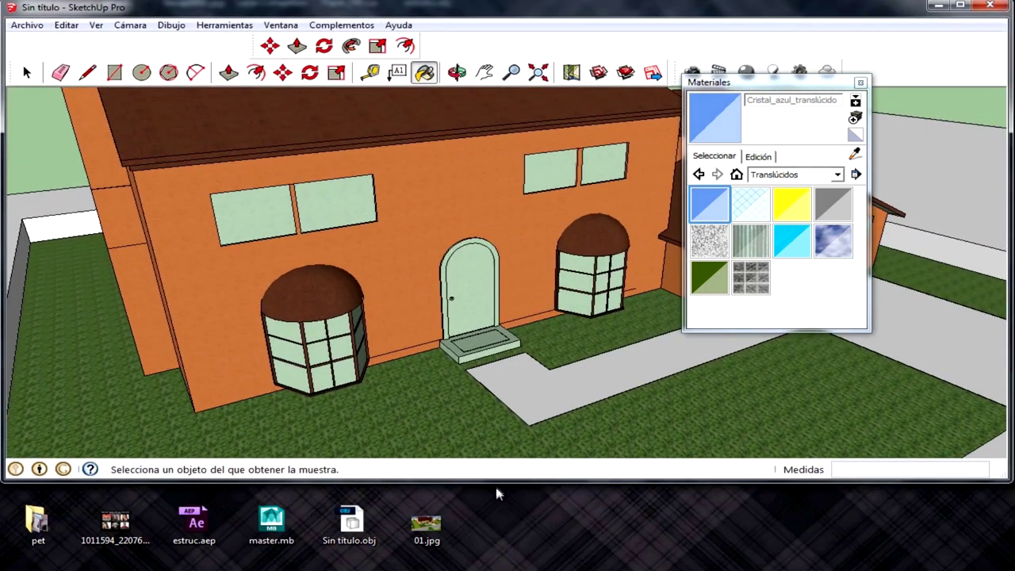
drag(496, 483, 465, 390)
double_click(427, 444)
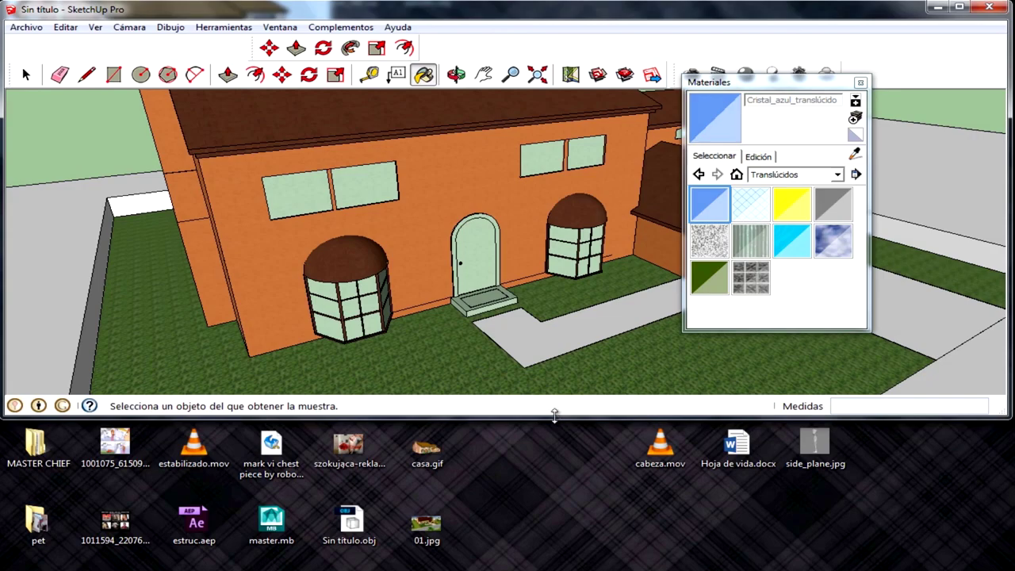
Rearrange the SketchUp window and Materials panel, and pick Cristal_tintado_translúcido
drag(554, 416, 559, 533)
mouse_move(466, 19)
mouse_down()
mouse_move(468, 61)
mouse_move(473, 6)
mouse_up()
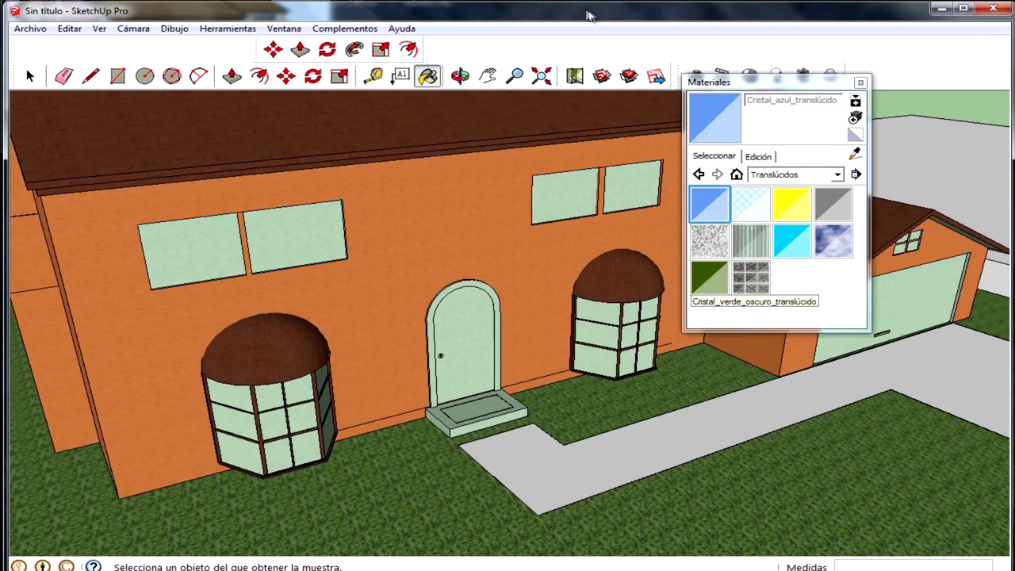
drag(555, 7, 549, 3)
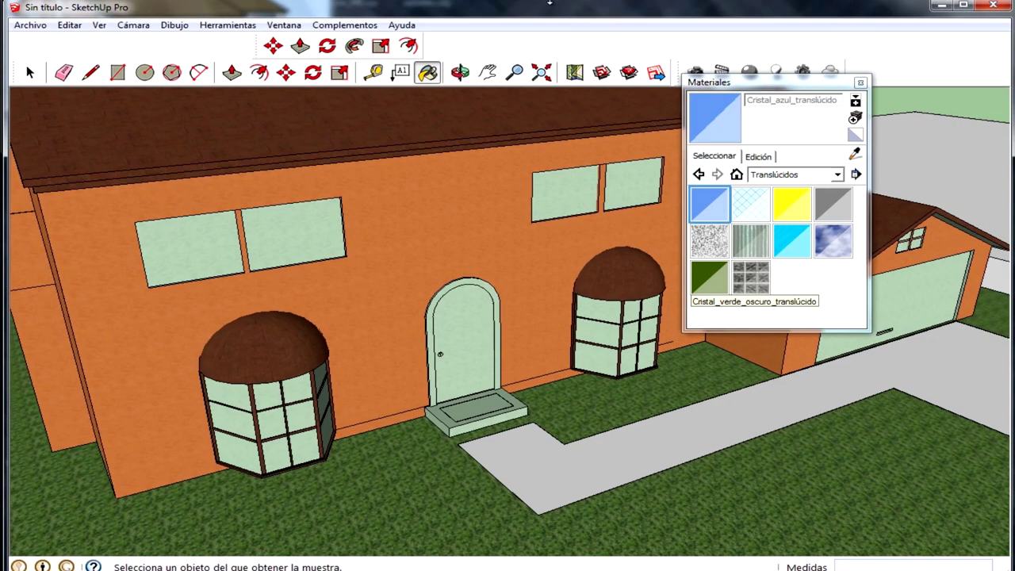
drag(741, 79, 821, 214)
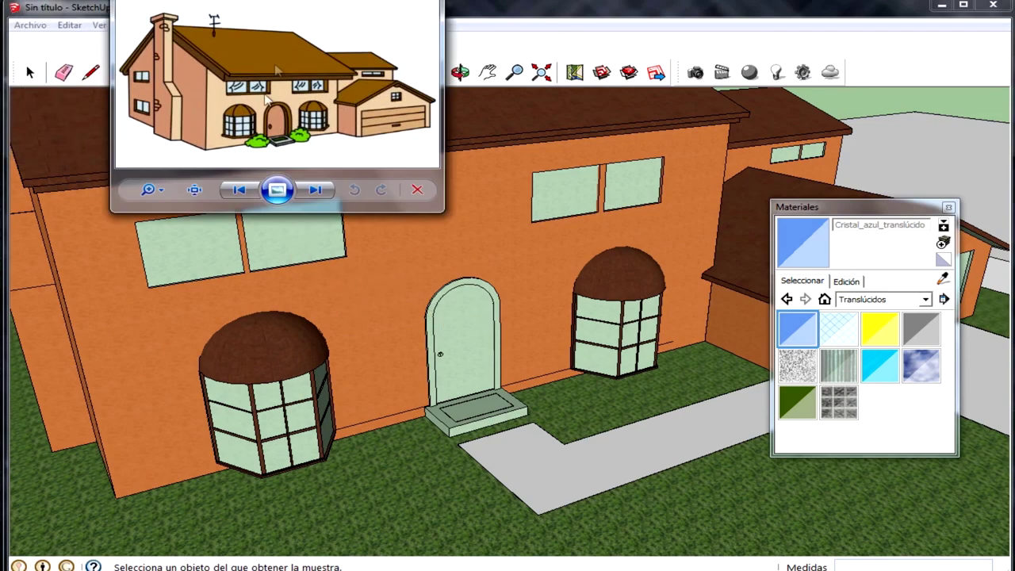
click(891, 374)
click(591, 184)
scroll(593, 225, down, 5)
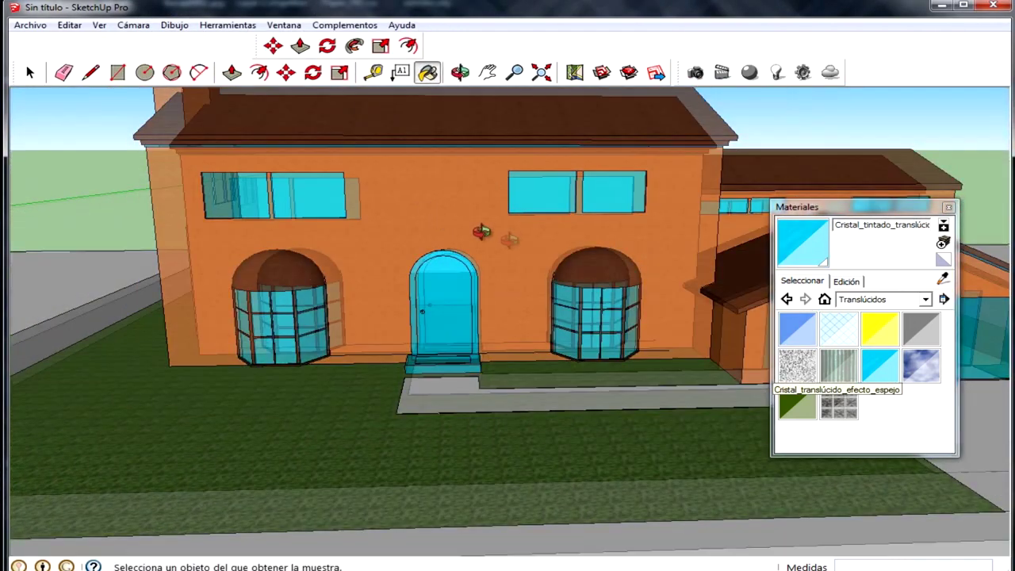
Open the house group for editing
middle_drag(594, 225, 585, 297)
click(586, 296)
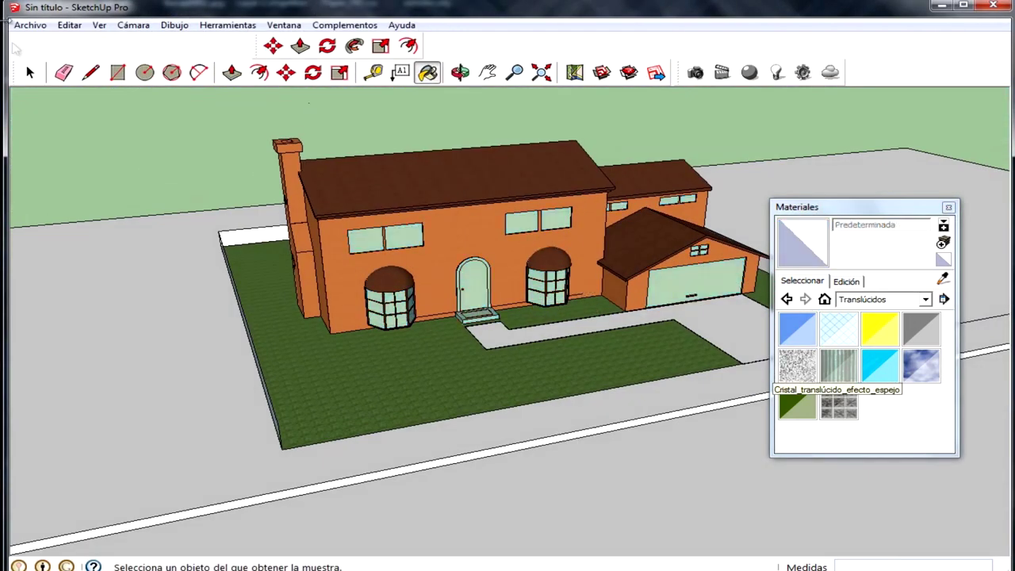
key(space)
double_click(479, 227)
scroll(381, 244, up, 3)
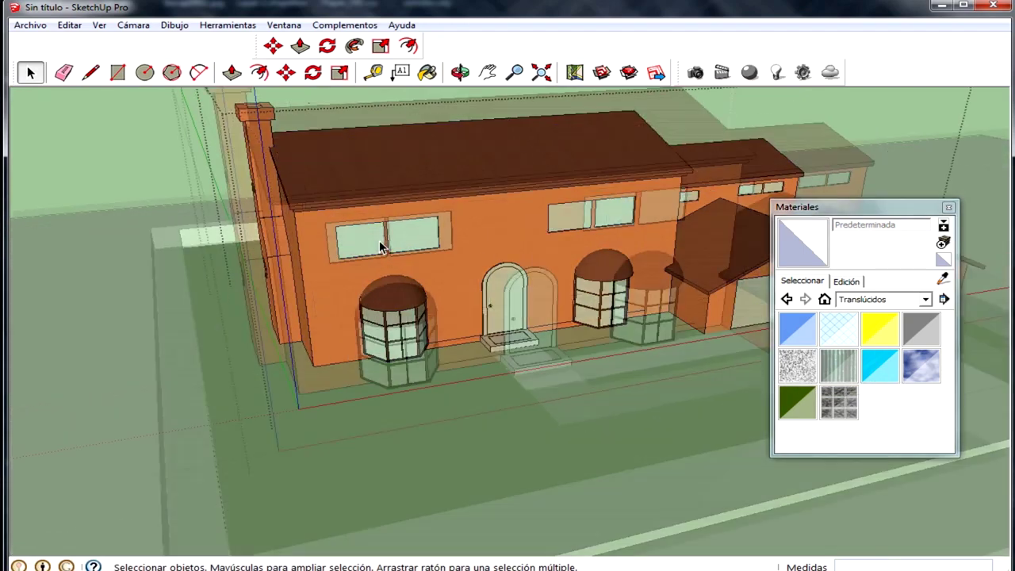
scroll(373, 248, up, 2)
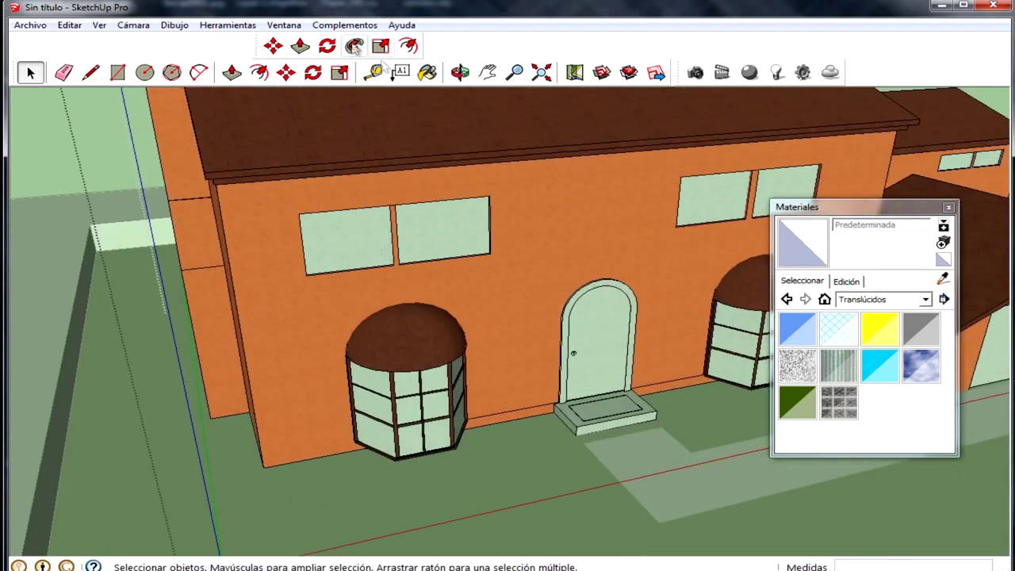
Paint the upper-left and upper-right windows with cyan tinted glass, undoing the door
click(420, 77)
scroll(444, 223, down, 3)
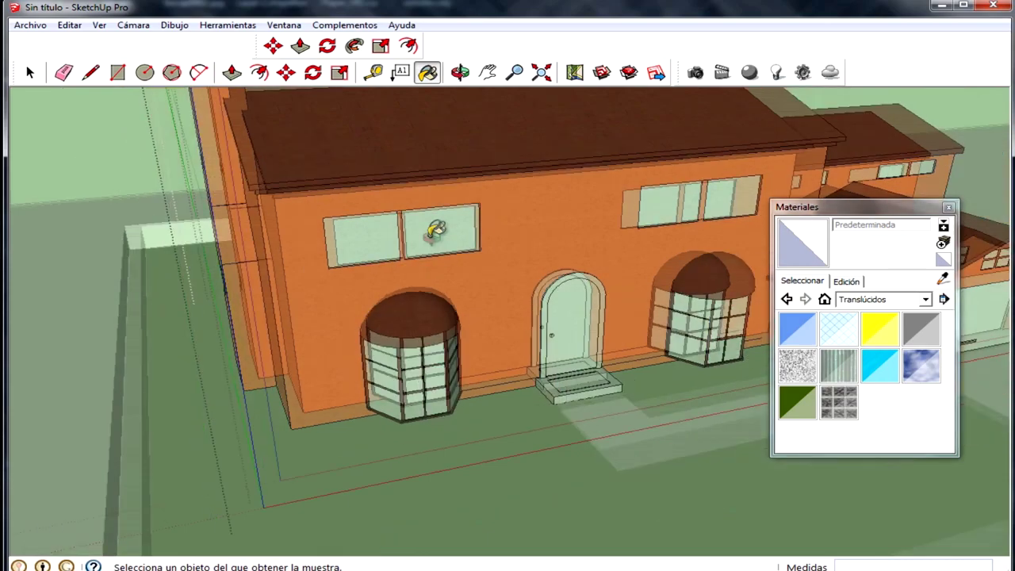
middle_drag(445, 223, 555, 206)
scroll(603, 203, up, 4)
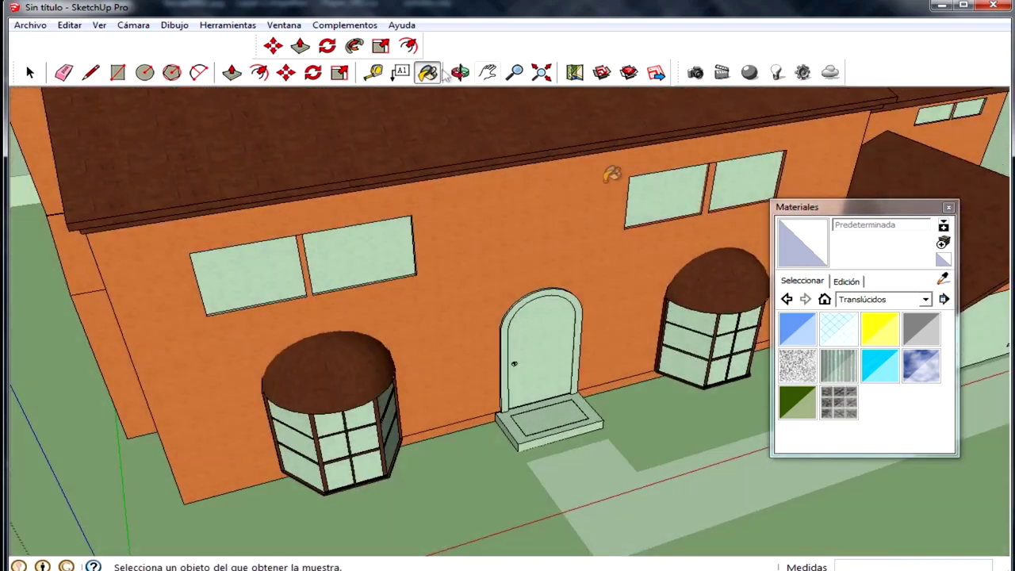
click(876, 365)
click(361, 254)
middle_drag(353, 252, 618, 197)
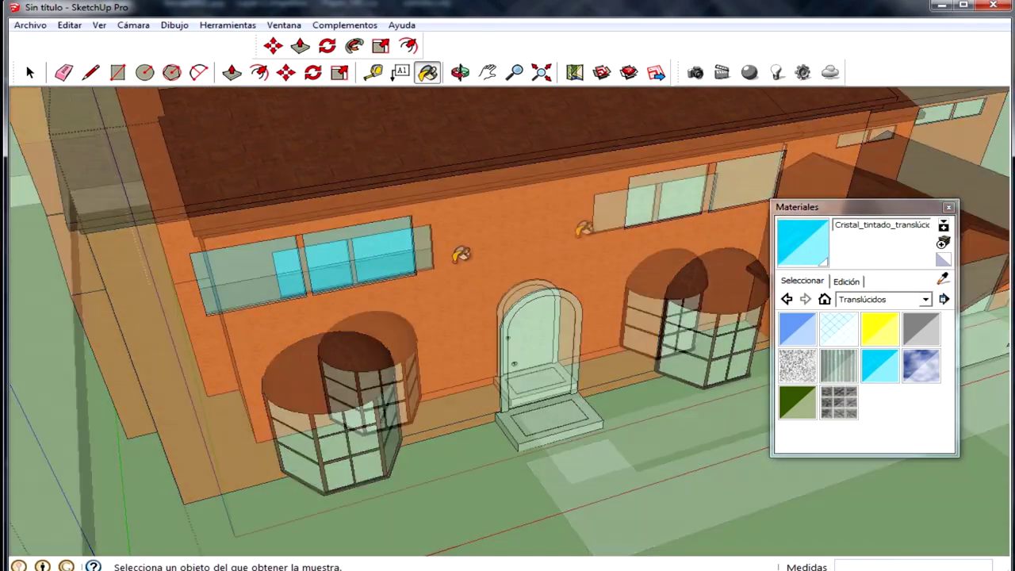
click(617, 198)
click(527, 305)
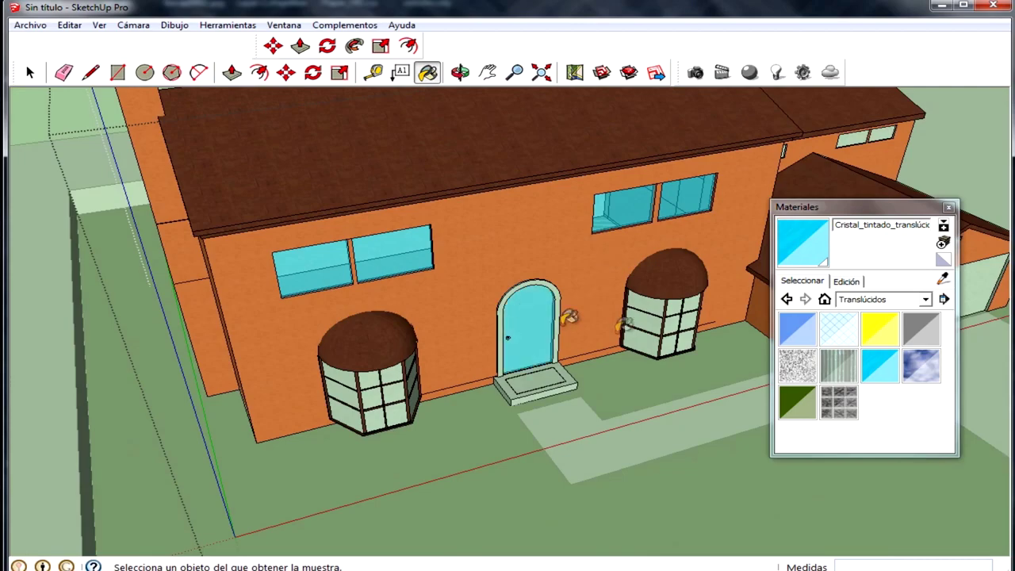
key(ctrl+z)
scroll(678, 297, up, 3)
Paint both bay windows and the side wing's window panes with cyan glass
click(682, 309)
scroll(509, 261, down, 3)
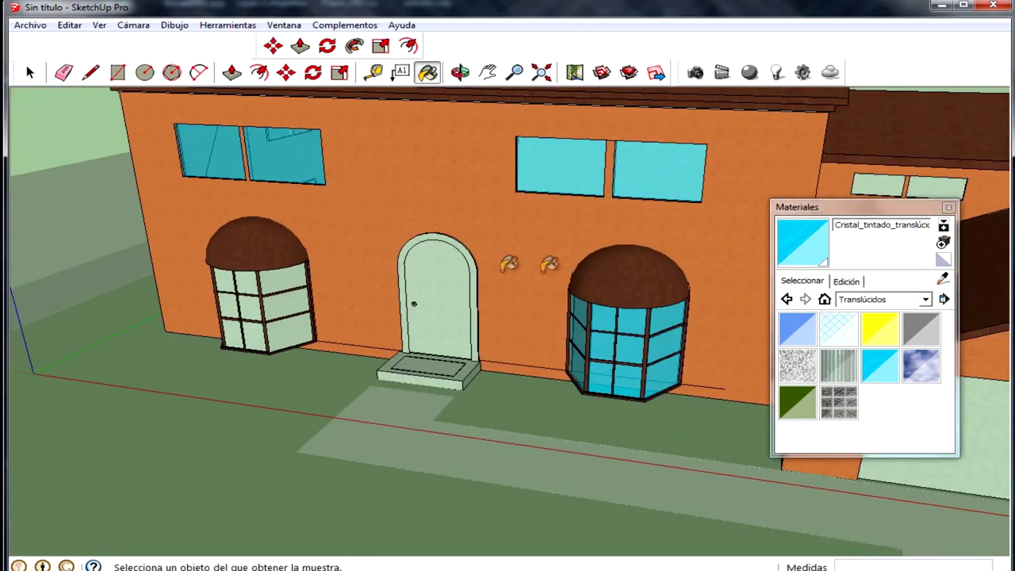
scroll(475, 222, down, 2)
middle_drag(320, 310, 360, 285)
click(361, 289)
scroll(361, 289, down, 3)
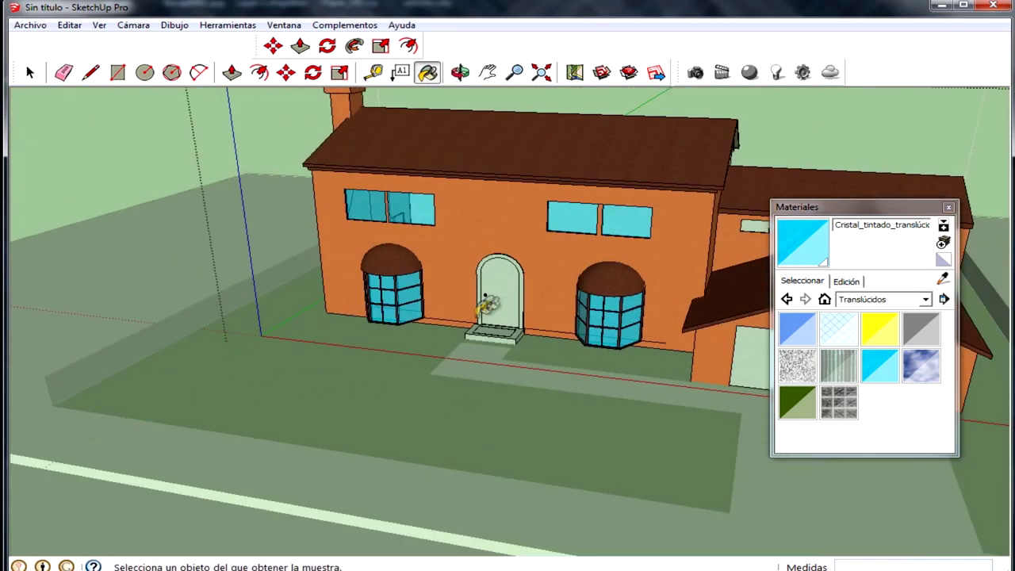
scroll(476, 286, down, 2)
scroll(698, 254, up, 3)
scroll(697, 254, up, 3)
click(696, 256)
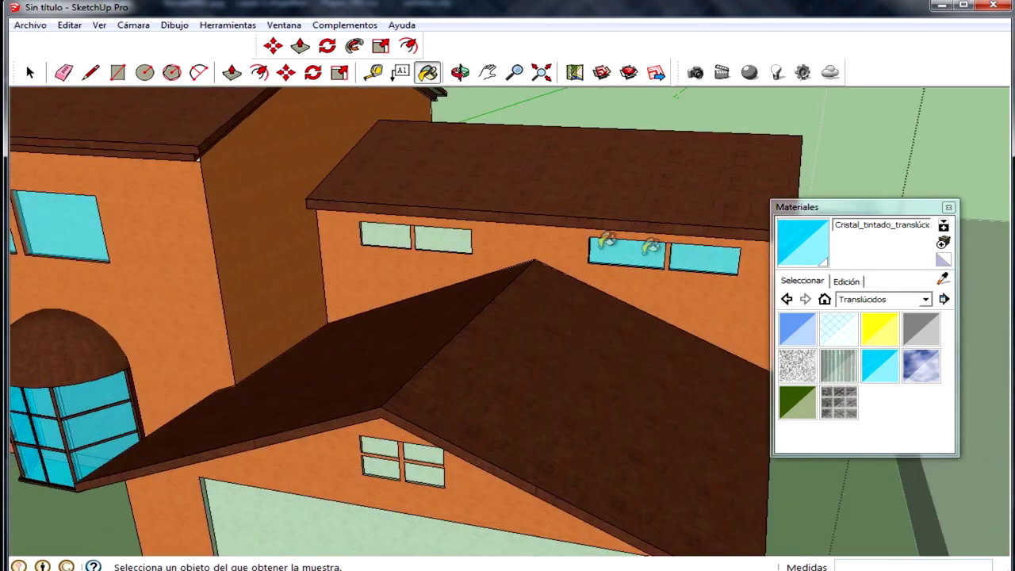
click(460, 236)
scroll(456, 238, down, 3)
scroll(436, 424, up, 3)
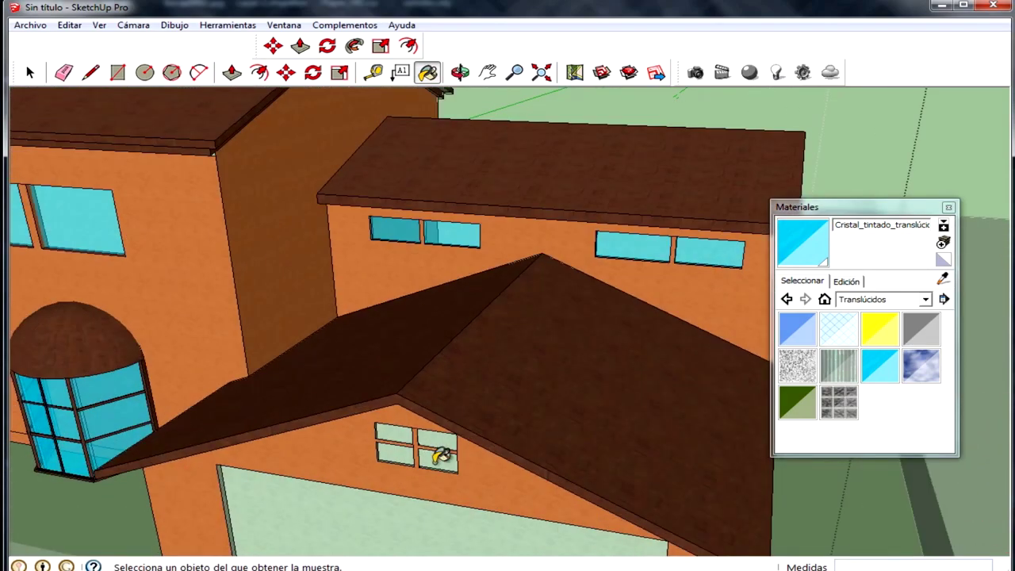
scroll(441, 455, down, 3)
scroll(381, 384, down, 2)
Orbit around the house to check the glass, then return to the Select tool
mouse_move(357, 359)
middle_down()
mouse_move(680, 317)
mouse_move(171, 487)
middle_up()
scroll(170, 488, up, 2)
scroll(170, 488, up, 1)
mouse_move(252, 543)
middle_down()
mouse_move(475, 386)
mouse_move(679, 429)
mouse_move(539, 290)
middle_up()
scroll(476, 385, up, 3)
scroll(679, 429, down, 3)
scroll(679, 429, down, 2)
scroll(551, 357, down, 2)
mouse_move(551, 357)
middle_down()
mouse_move(680, 407)
mouse_move(696, 339)
mouse_move(634, 301)
middle_up()
scroll(680, 408, up, 3)
key(b)
click(30, 76)
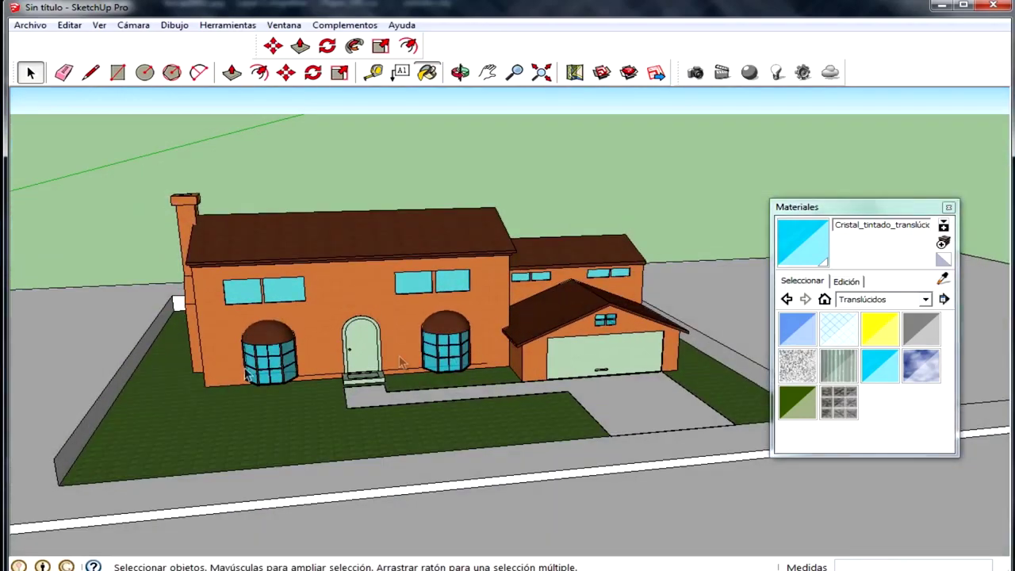
middle_drag(400, 360, 395, 298)
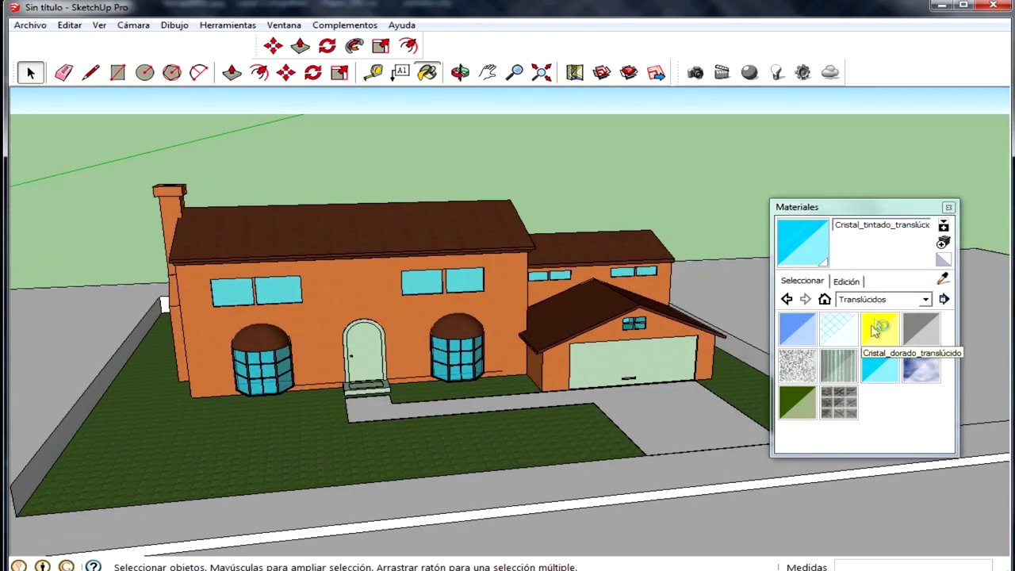
Paint the garage door with Madera_de_cerezo_sin_tratar from the Madera category
click(926, 299)
click(881, 337)
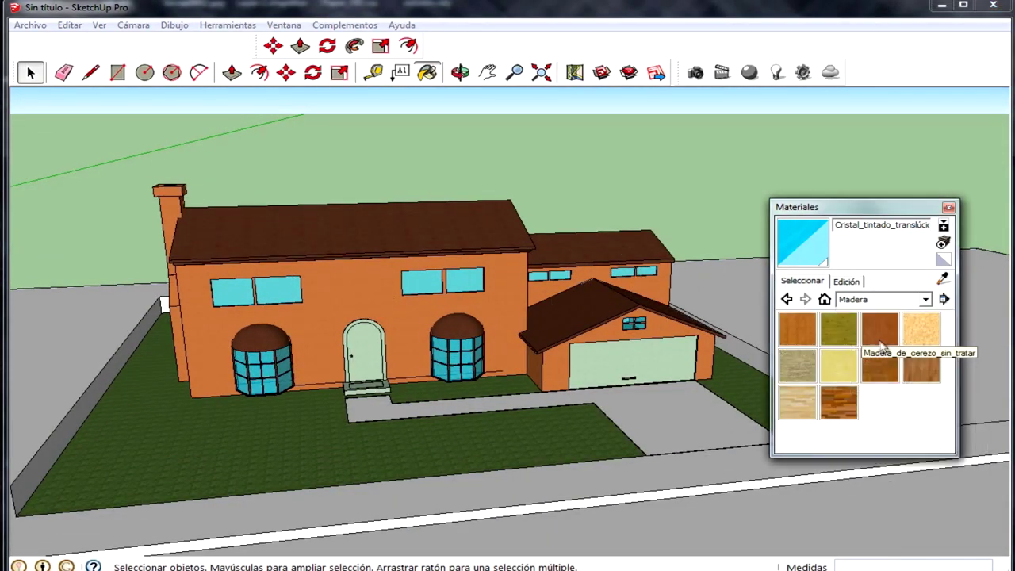
click(888, 339)
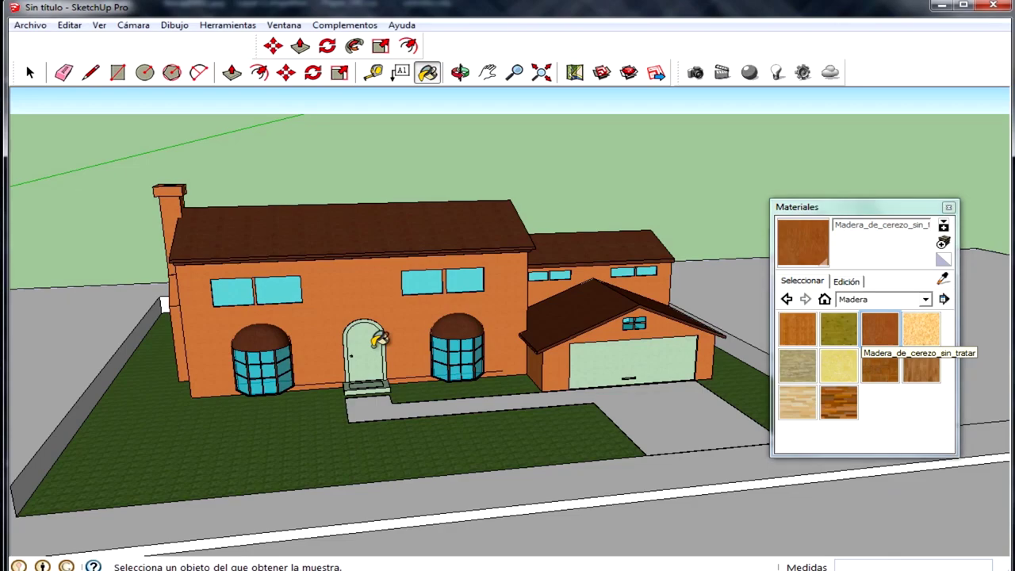
shift+click(362, 349)
middle_drag(362, 349, 298, 251)
middle_drag(442, 252, 472, 291)
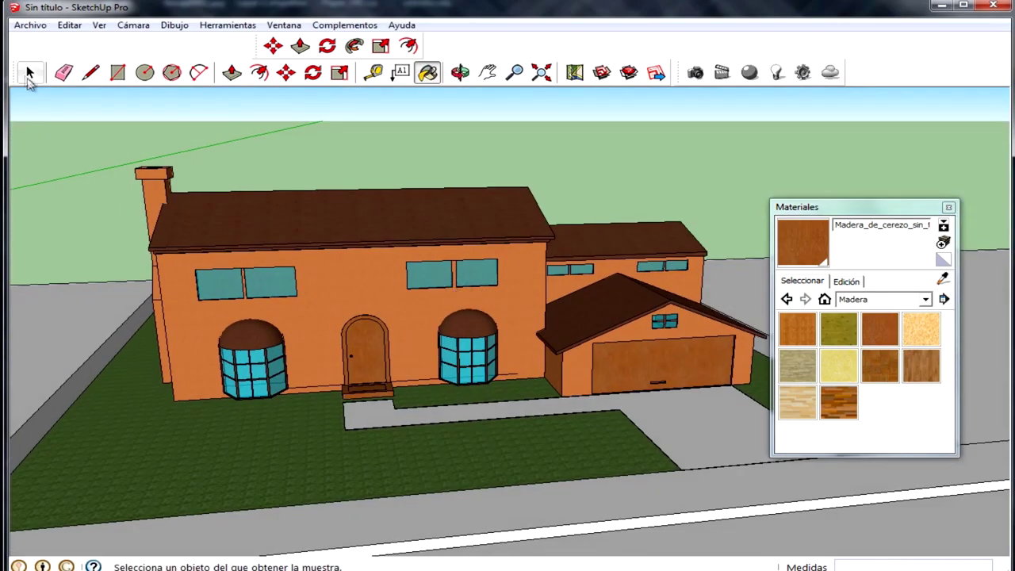
Paint the front door with Bambú_mediano wood
click(28, 74)
click(362, 291)
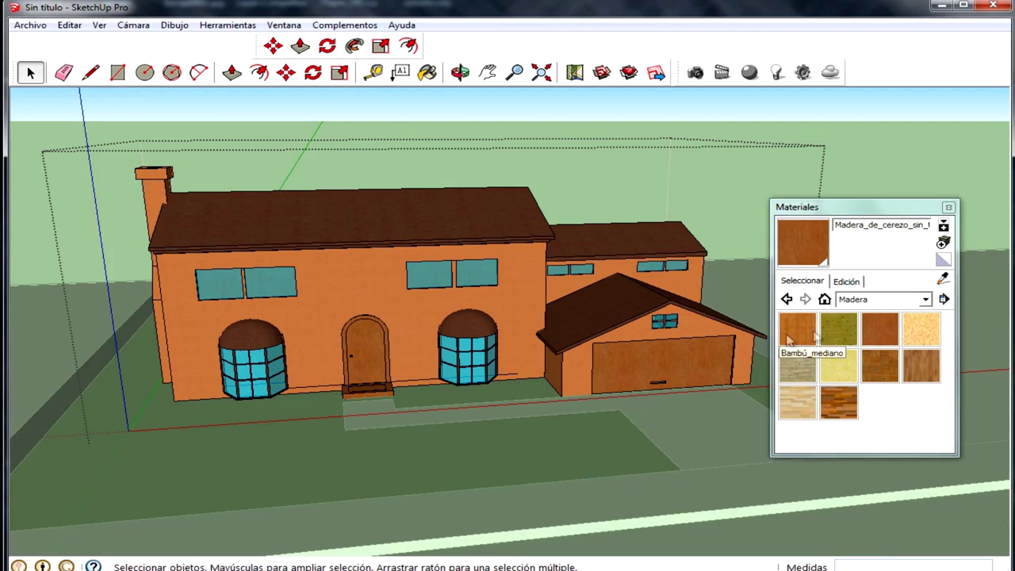
click(880, 328)
scroll(370, 349, up, 3)
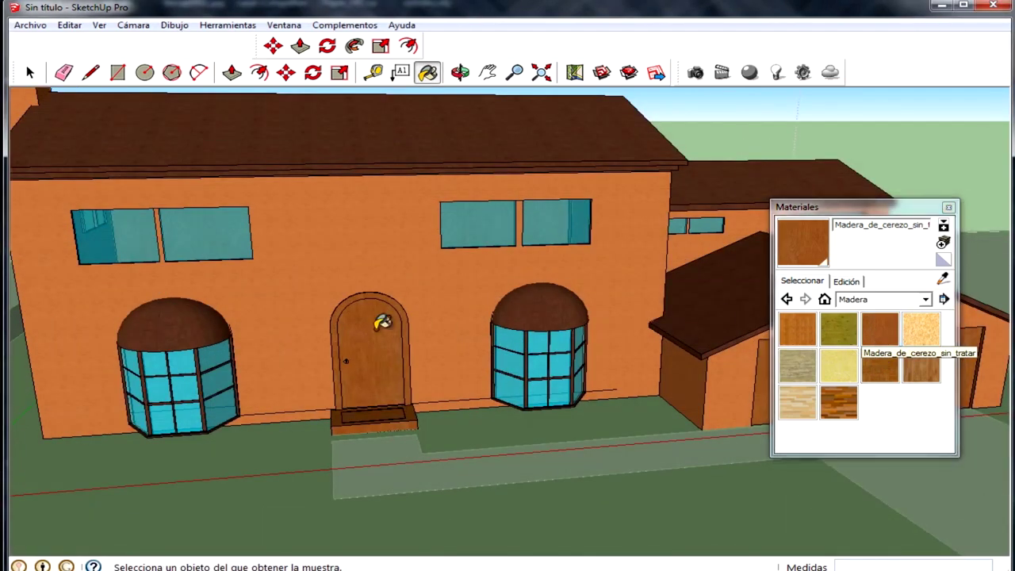
click(800, 343)
click(370, 365)
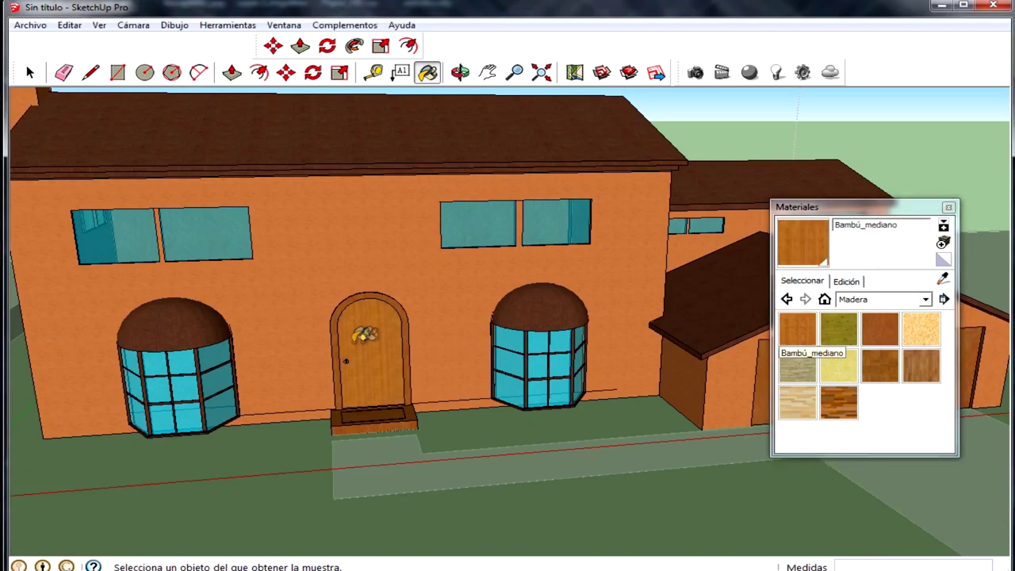
middle_drag(367, 367, 371, 380)
scroll(372, 382, up, 3)
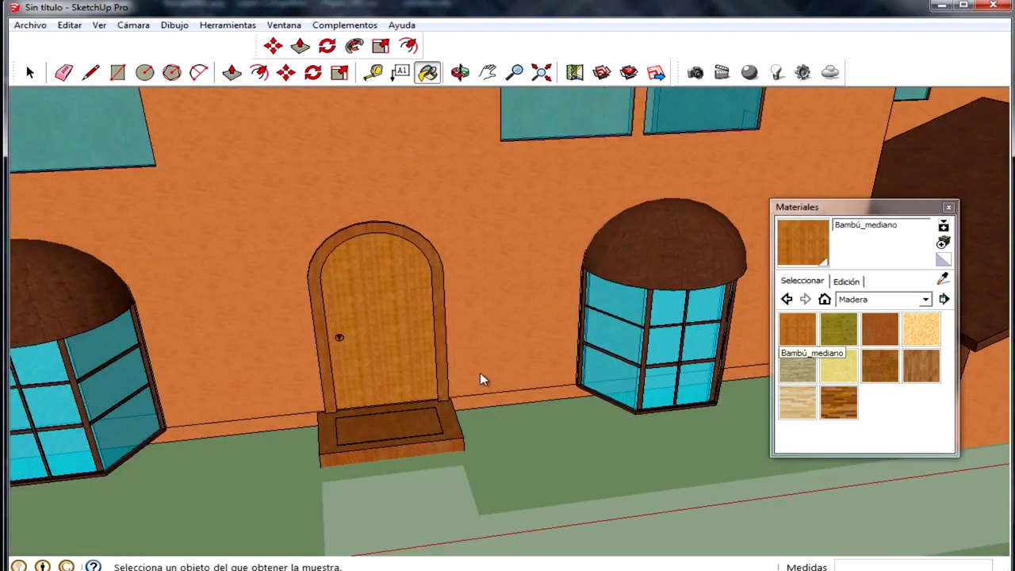
Lower the cherry wood's brightness in Edición to darken the door frame and step
click(880, 365)
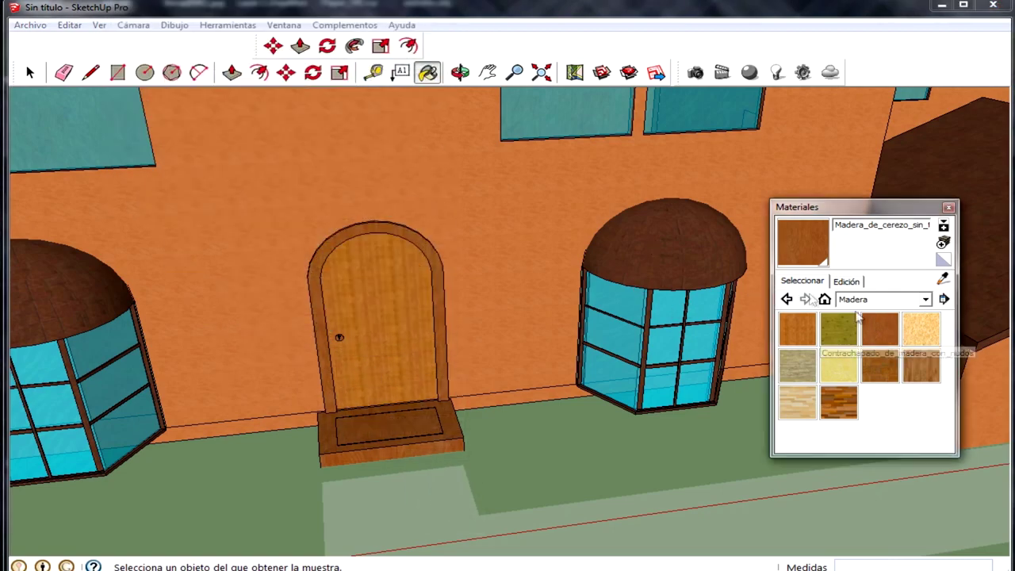
click(846, 281)
click(858, 369)
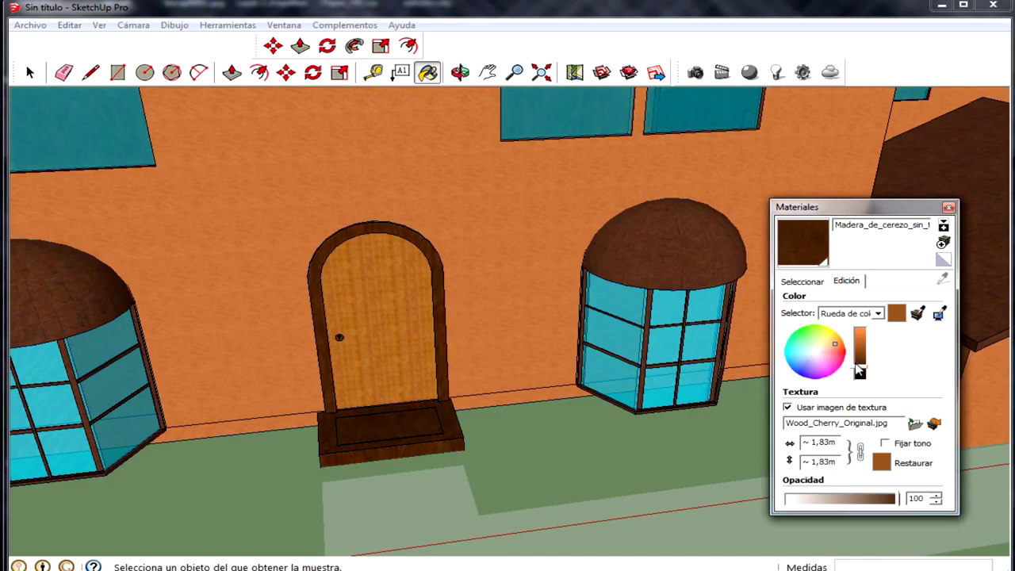
middle_drag(380, 307, 476, 233)
scroll(460, 294, down, 5)
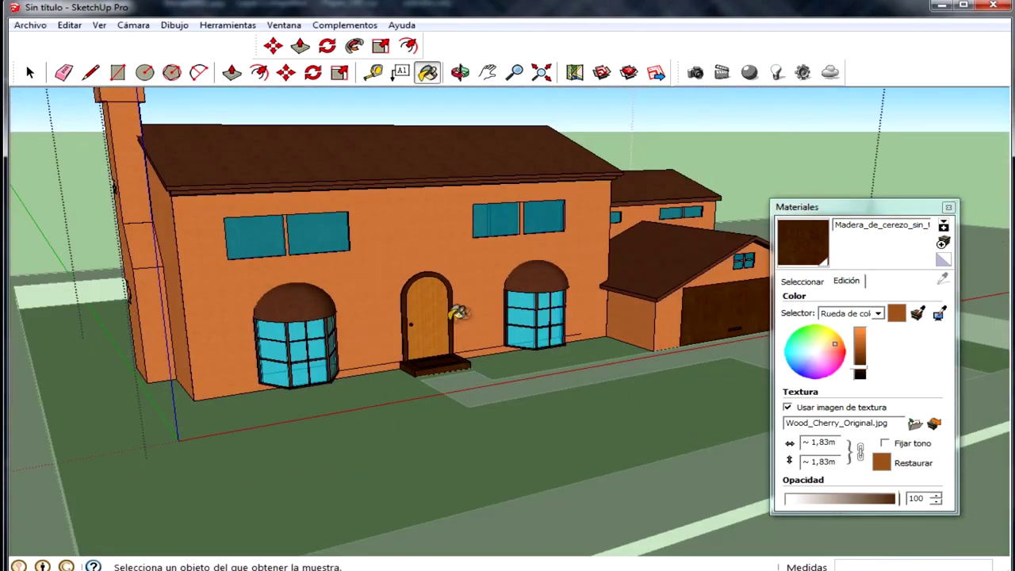
middle_drag(460, 294, 444, 317)
scroll(346, 335, up, 3)
scroll(468, 384, up, 4)
scroll(482, 397, up, 2)
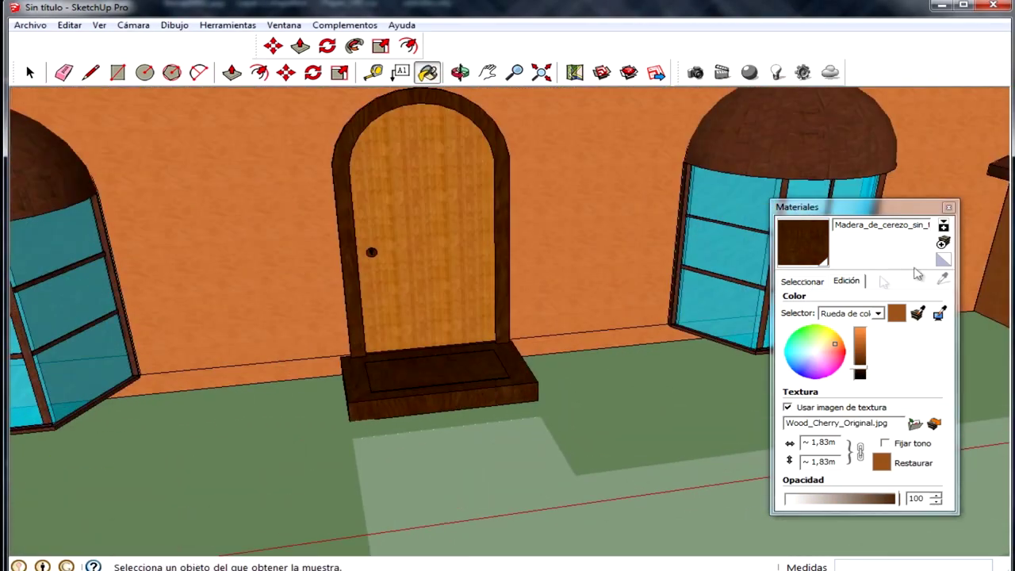
Return to the material library and switch to the Asfaltado y revestimientos collection
click(802, 281)
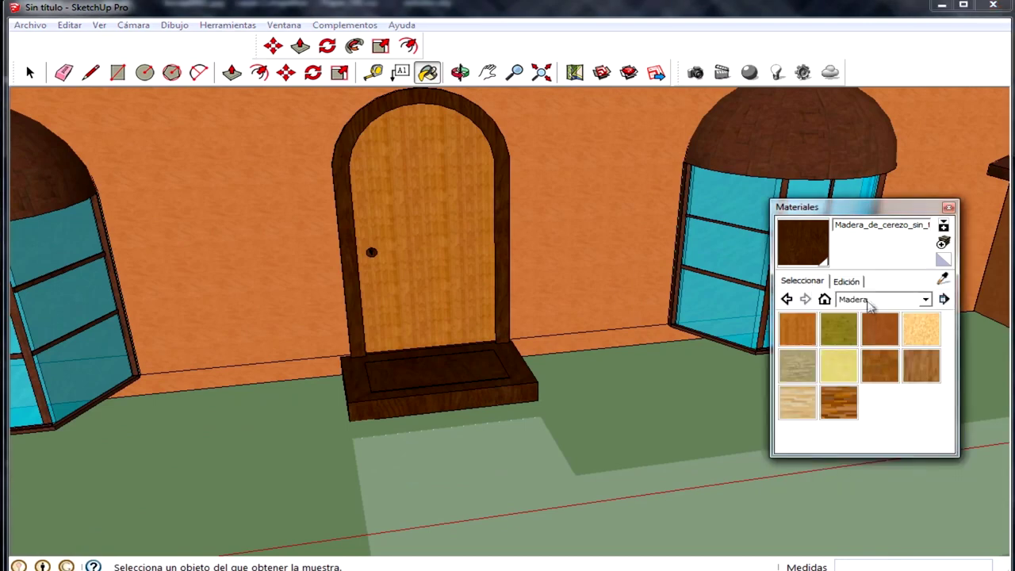
click(848, 281)
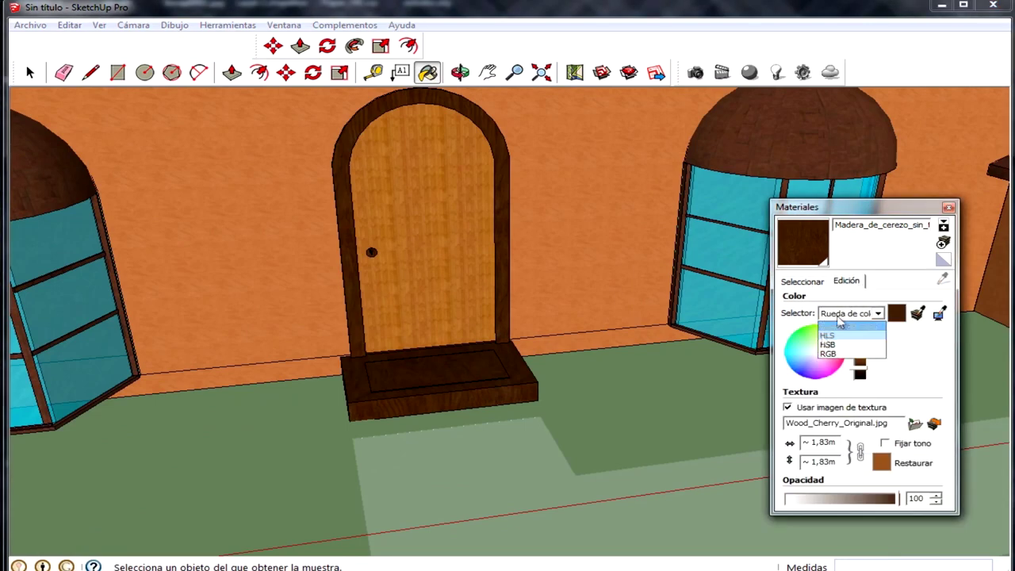
click(802, 281)
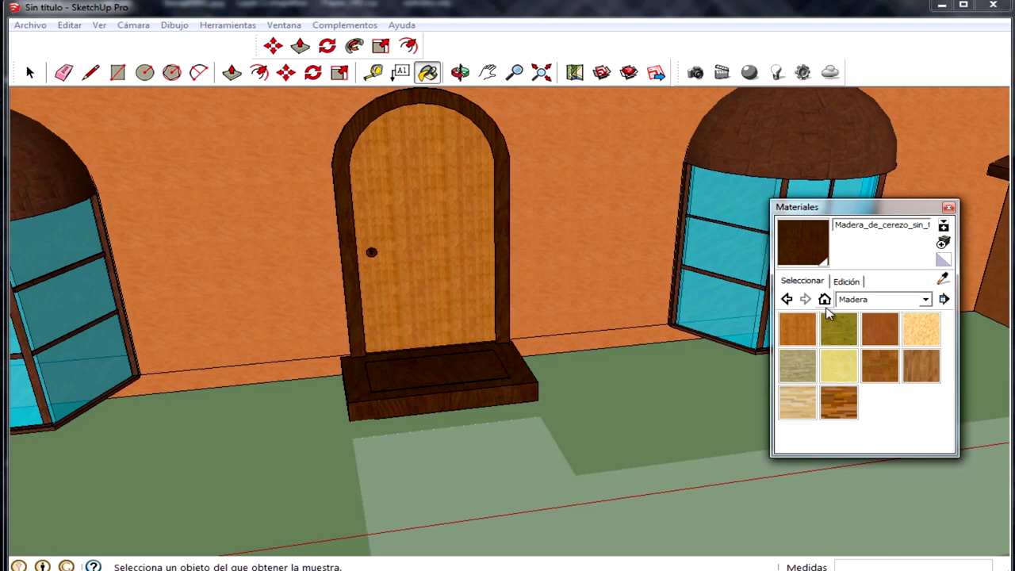
click(848, 300)
click(880, 348)
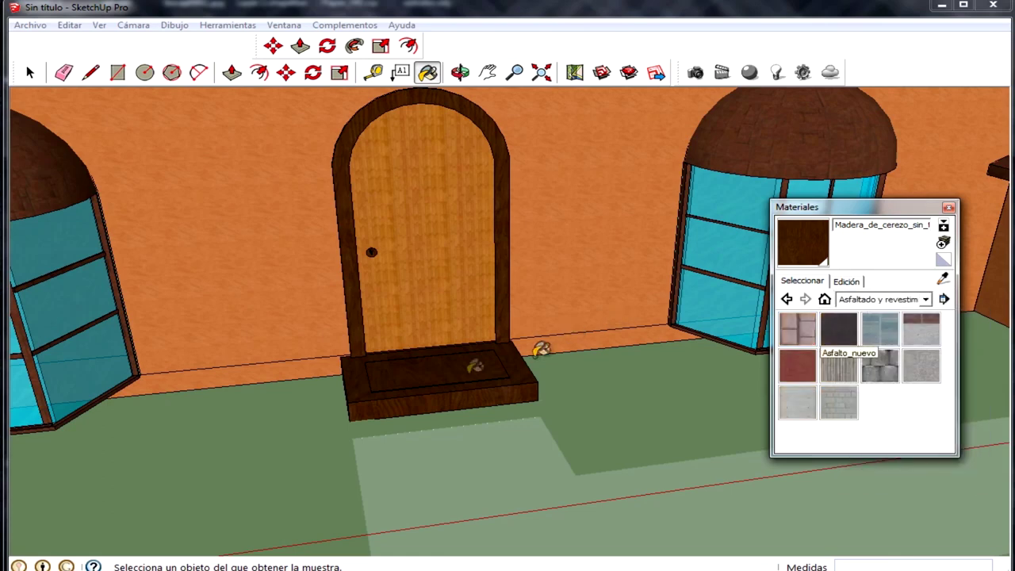
Paint the front step's sides and top rim with Revestimiento_de_cemento grey cement cladding
click(798, 404)
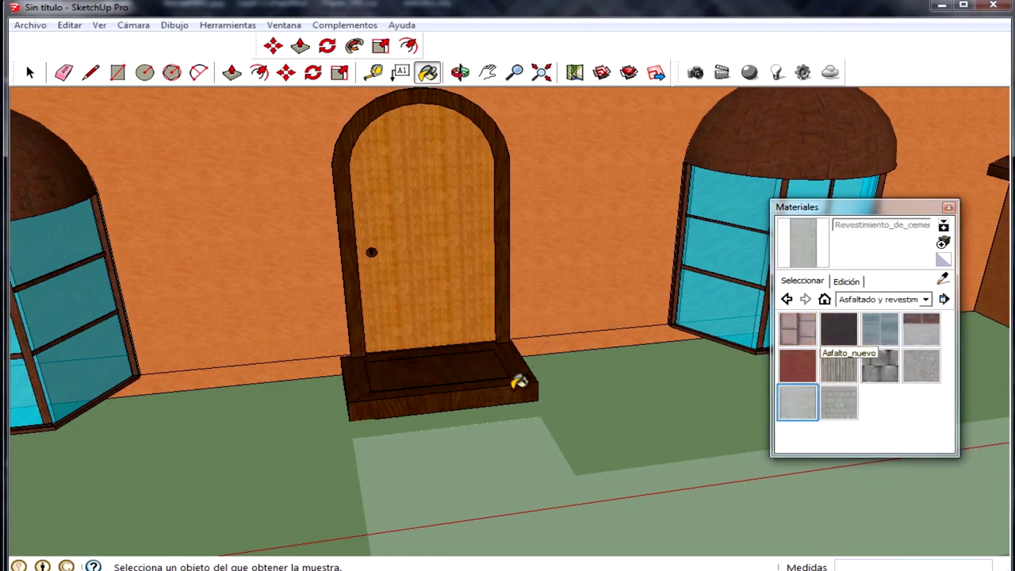
click(521, 386)
click(525, 369)
scroll(418, 365, down, 3)
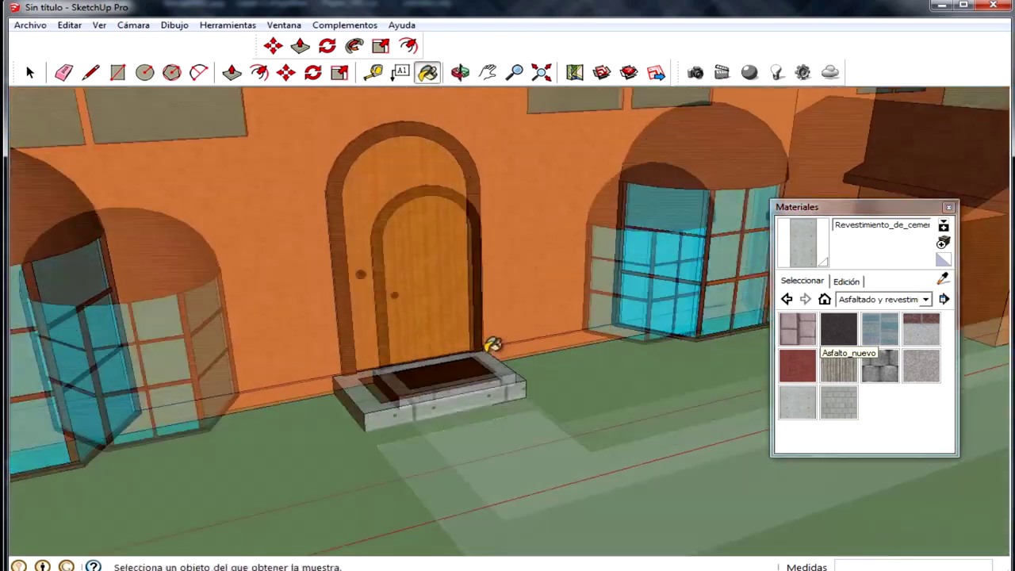
scroll(358, 283, down, 3)
scroll(423, 362, down, 2)
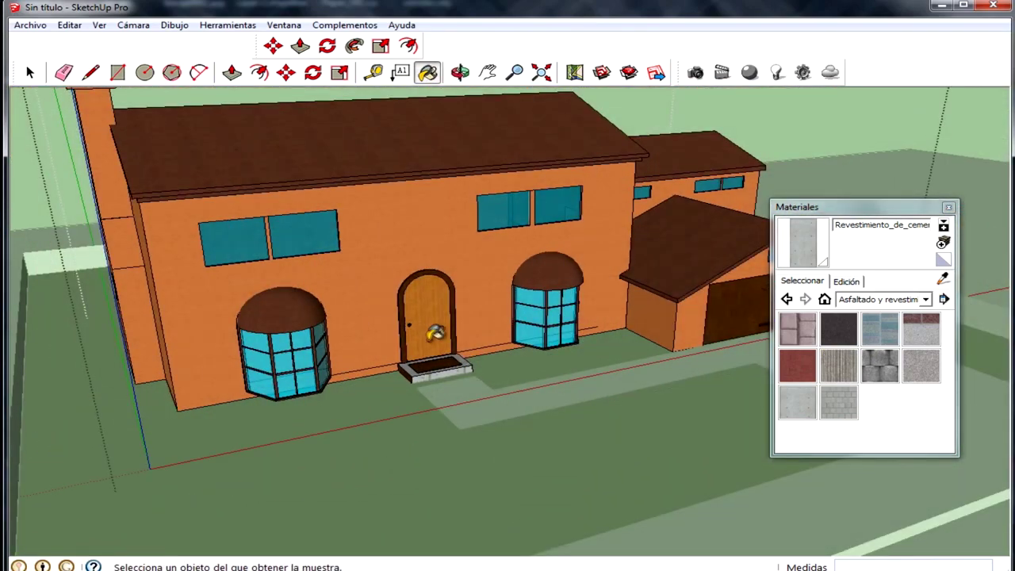
scroll(404, 381, up, 5)
middle_drag(404, 381, 412, 353)
middle_drag(344, 426, 687, 446)
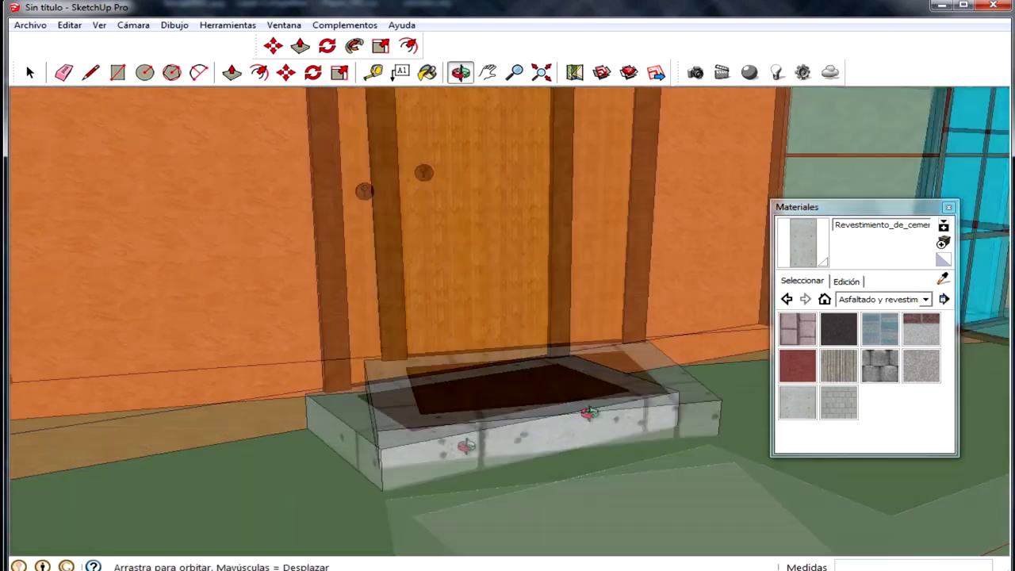
scroll(574, 329, down, 3)
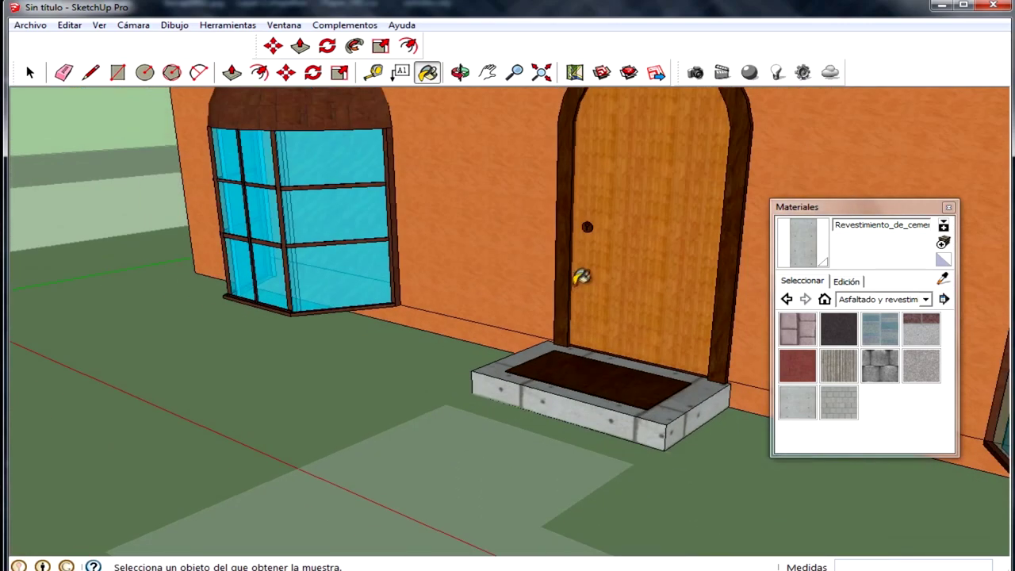
middle_drag(582, 277, 999, 338)
scroll(999, 338, up, 3)
Apply the Metal_paneles texture from the Metal collection to the door's keyhole plate
click(880, 298)
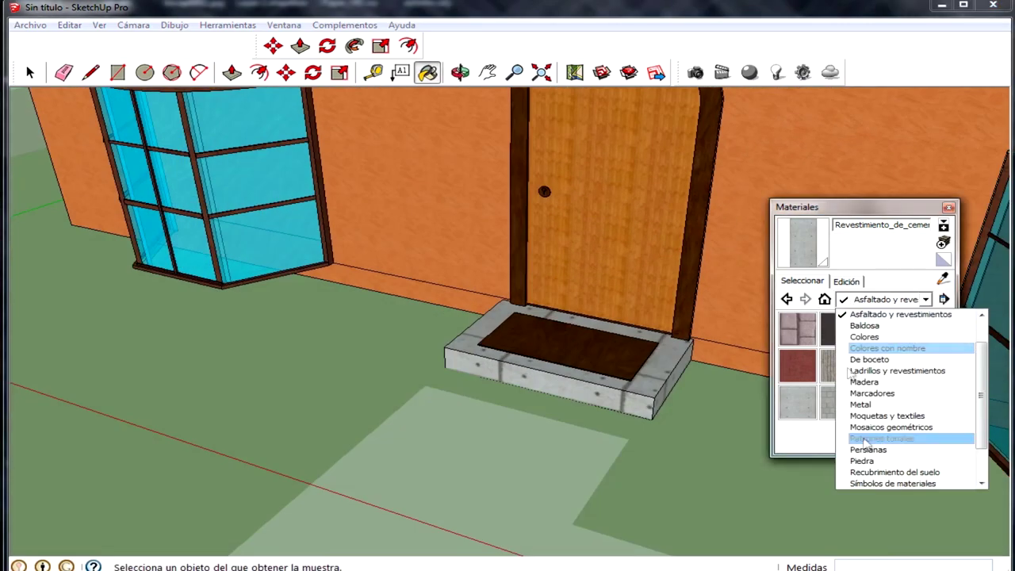
click(855, 414)
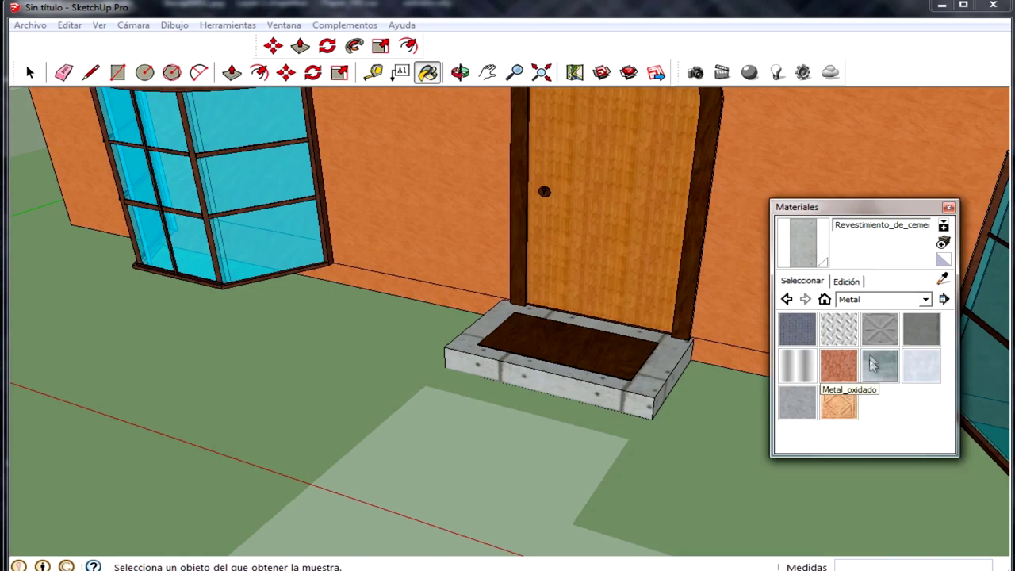
click(872, 360)
scroll(566, 163, up, 3)
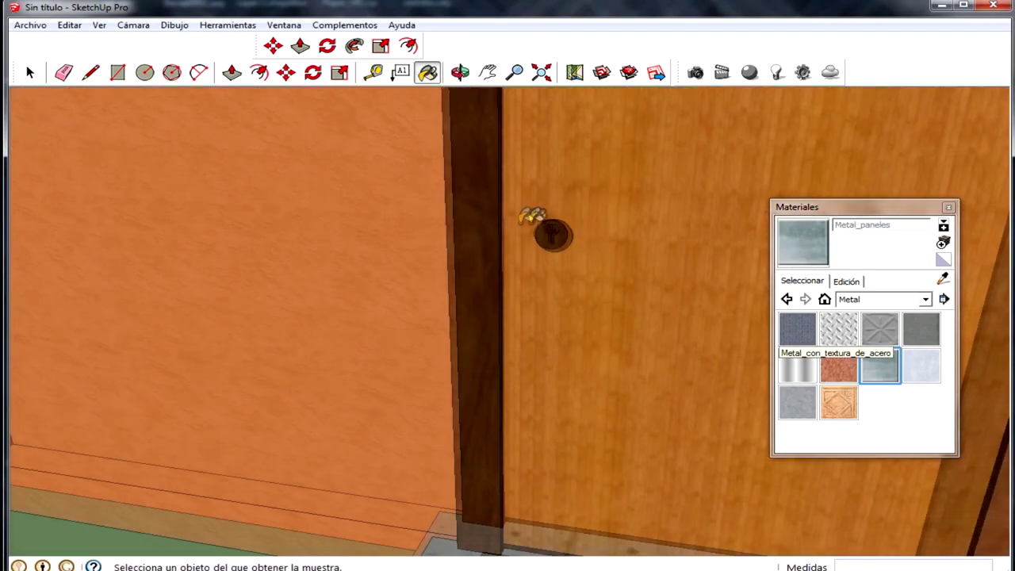
scroll(523, 222, up, 2)
scroll(562, 227, up, 2)
middle_drag(536, 211, 527, 277)
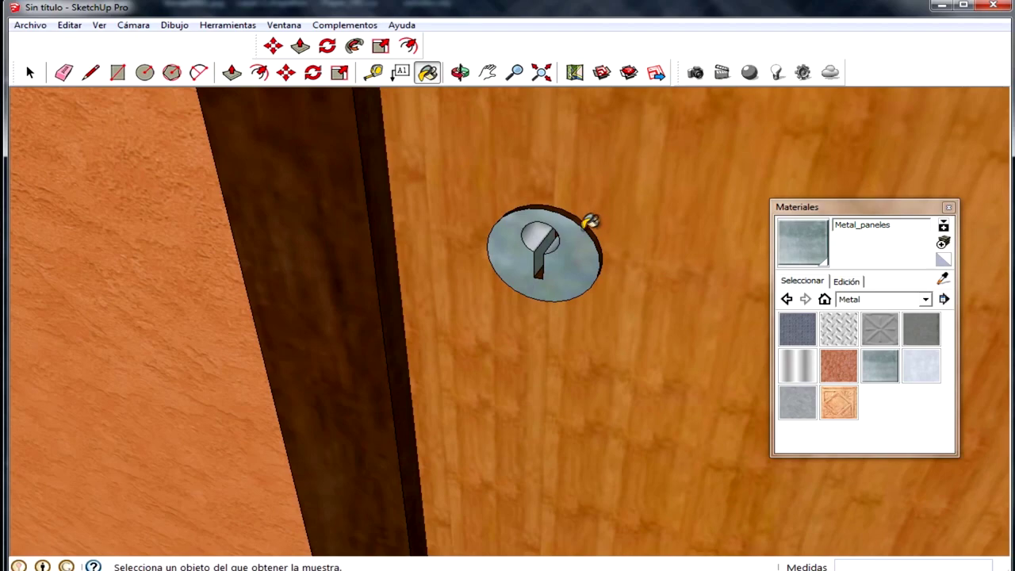
scroll(591, 221, up, 1)
scroll(591, 219, up, 2)
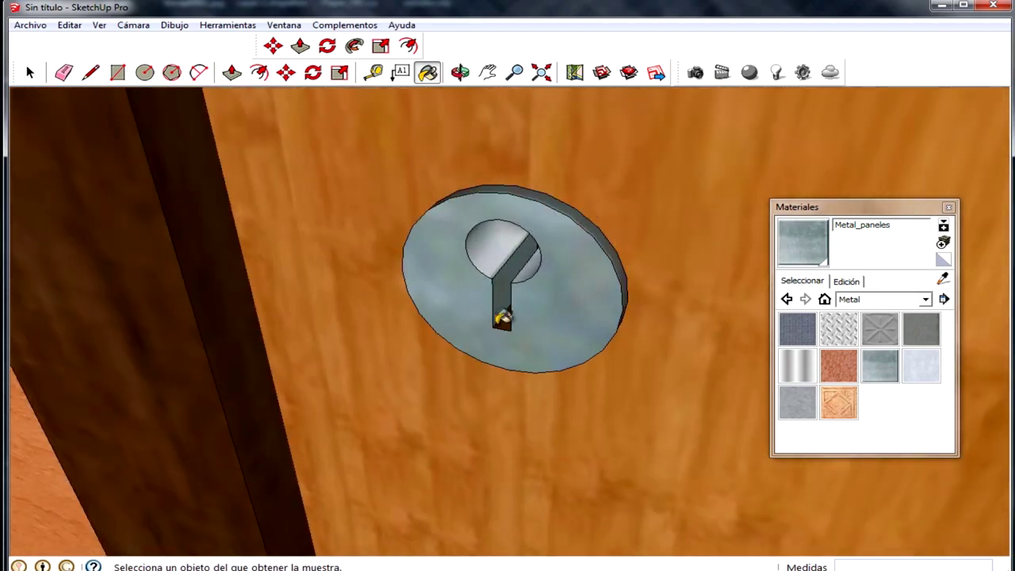
scroll(508, 317, down, 2)
scroll(507, 297, down, 2)
scroll(555, 306, down, 2)
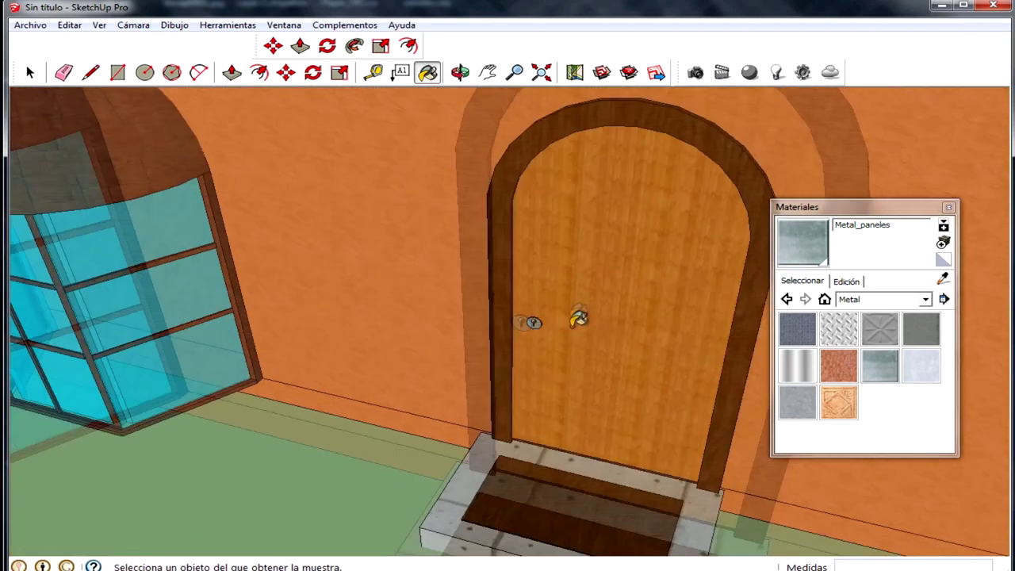
scroll(580, 309, down, 2)
scroll(581, 310, down, 3)
scroll(578, 358, down, 2)
mouse_move(578, 358)
middle_down()
mouse_move(669, 385)
mouse_move(916, 269)
middle_up()
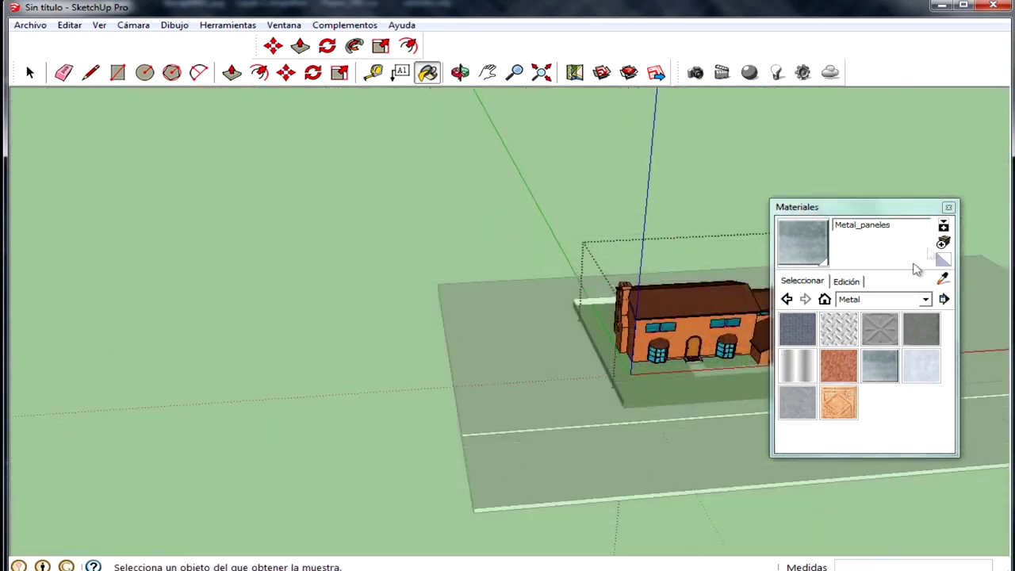
drag(902, 215, 510, 235)
scroll(634, 256, up, 2)
middle_drag(635, 256, 868, 336)
scroll(820, 287, up, 3)
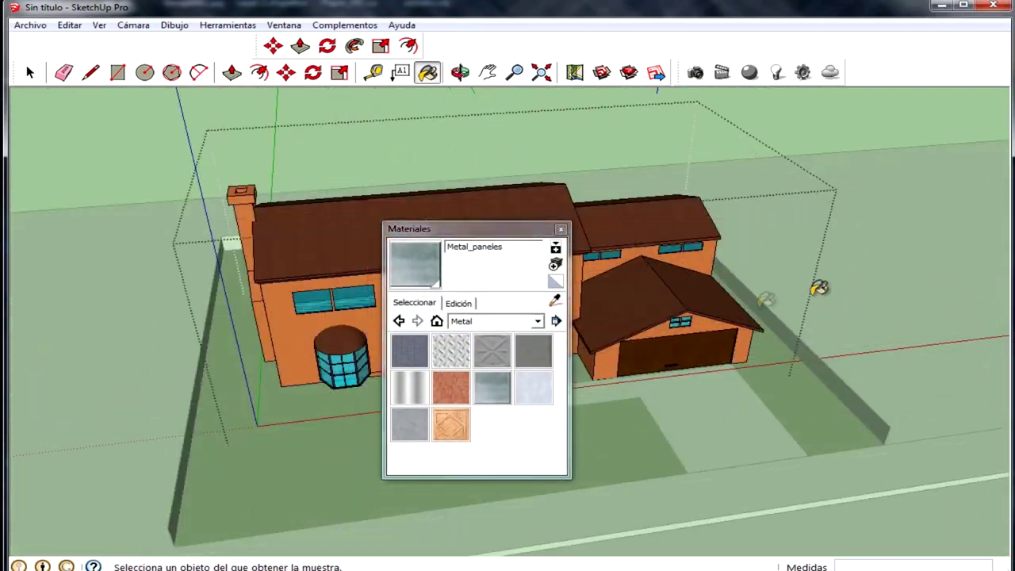
Browse the material collections, trying Mosaicos geométricos and Ladrillos y revestimientos
scroll(538, 212, up, 2)
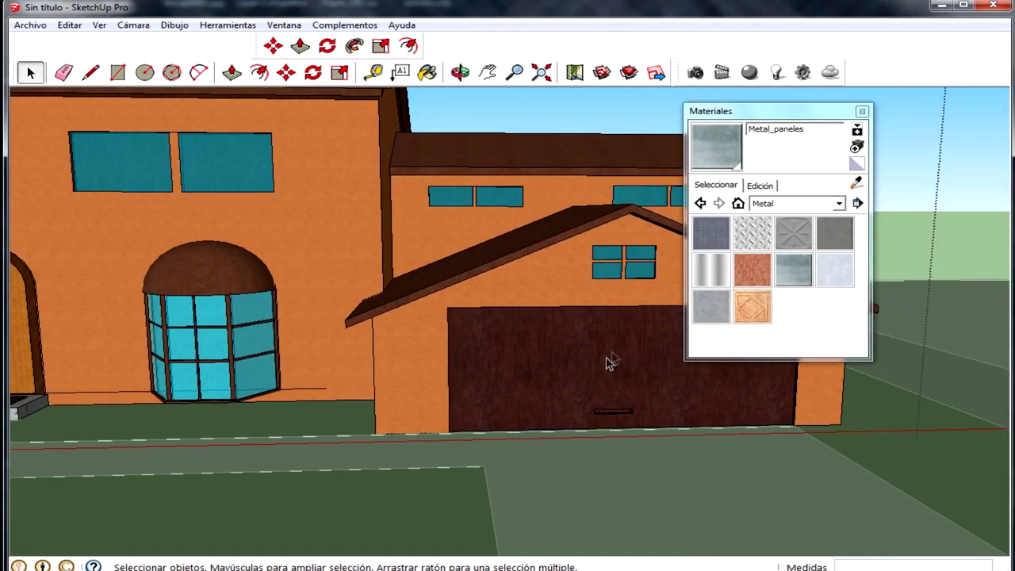
mouse_move(577, 380)
middle_down()
mouse_move(530, 367)
mouse_move(566, 371)
middle_up()
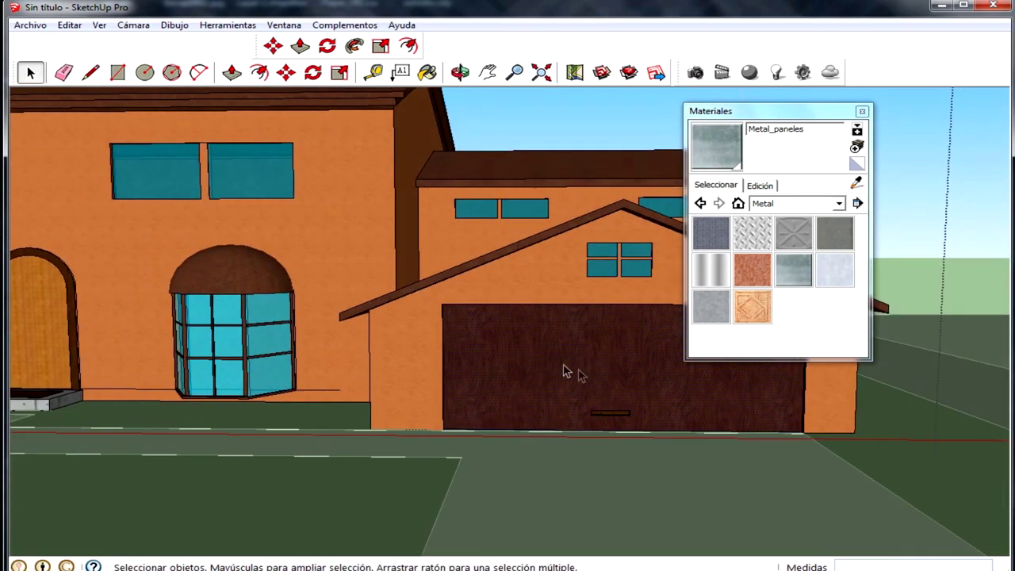
click(815, 204)
scroll(817, 270, up, 2)
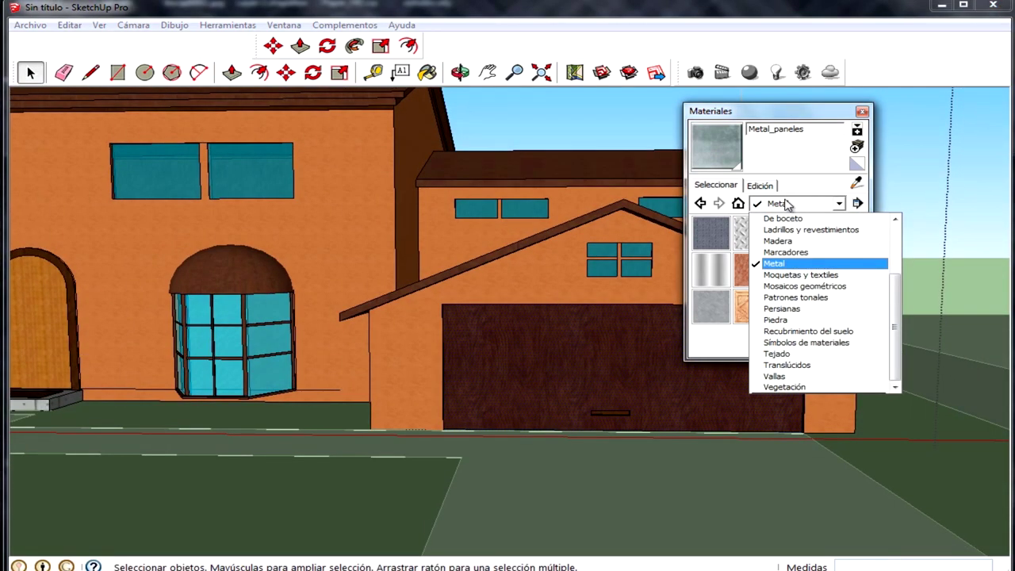
scroll(412, 106, up, 3)
scroll(395, 124, up, 2)
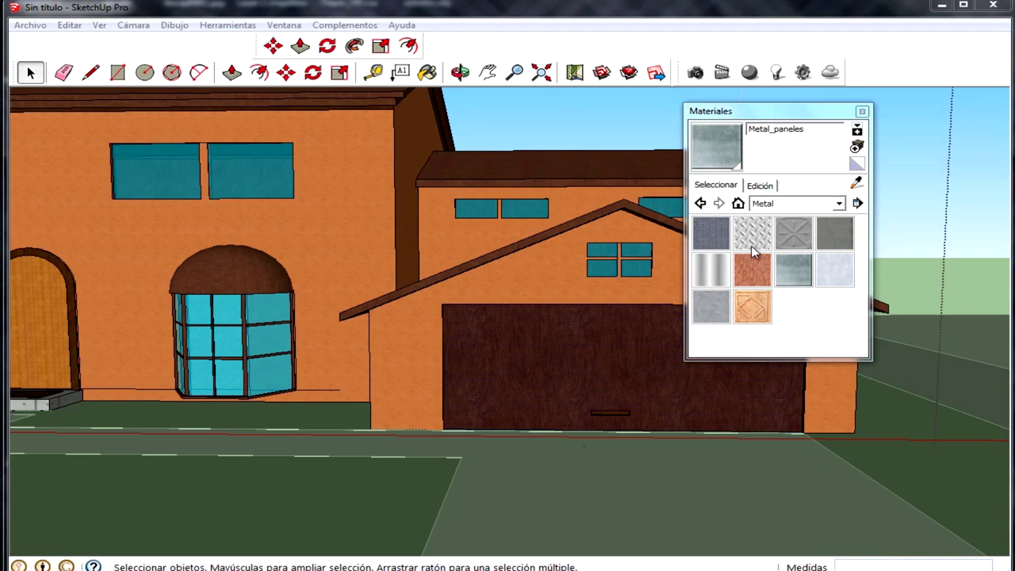
click(793, 203)
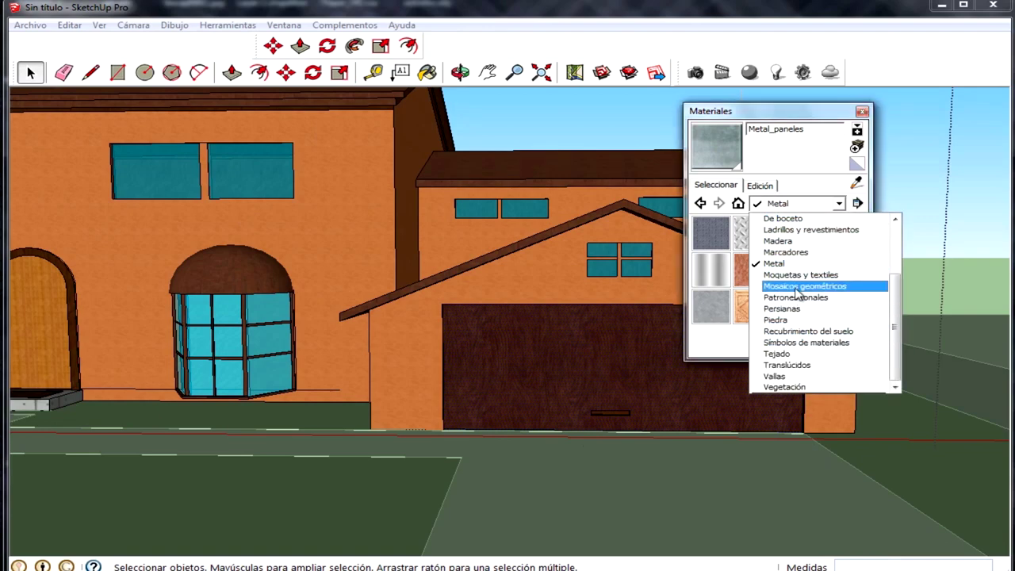
click(797, 286)
click(788, 201)
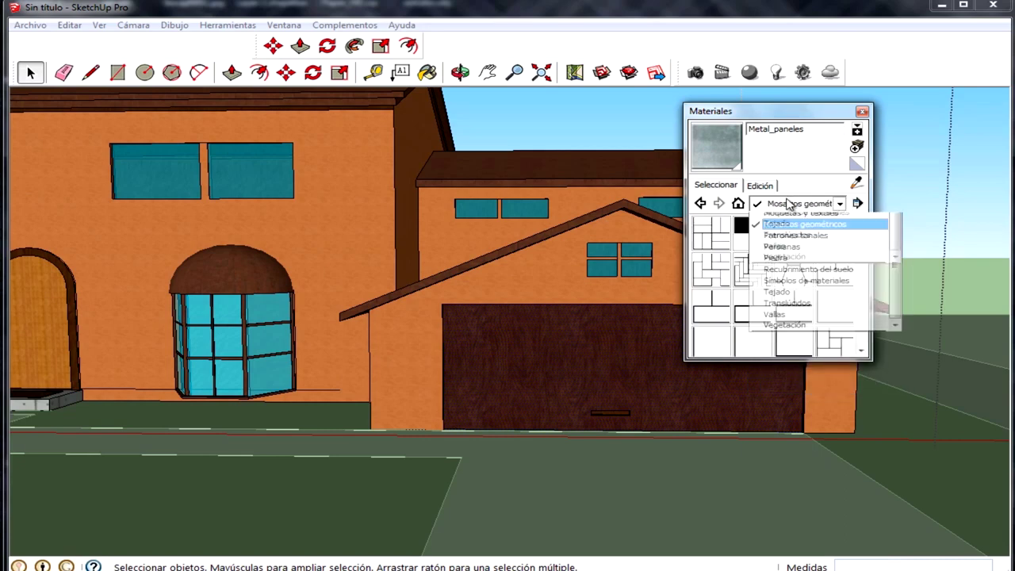
click(788, 220)
Paint the garage door with horizontal fabric blinds from the Persianas collection
click(737, 317)
click(746, 312)
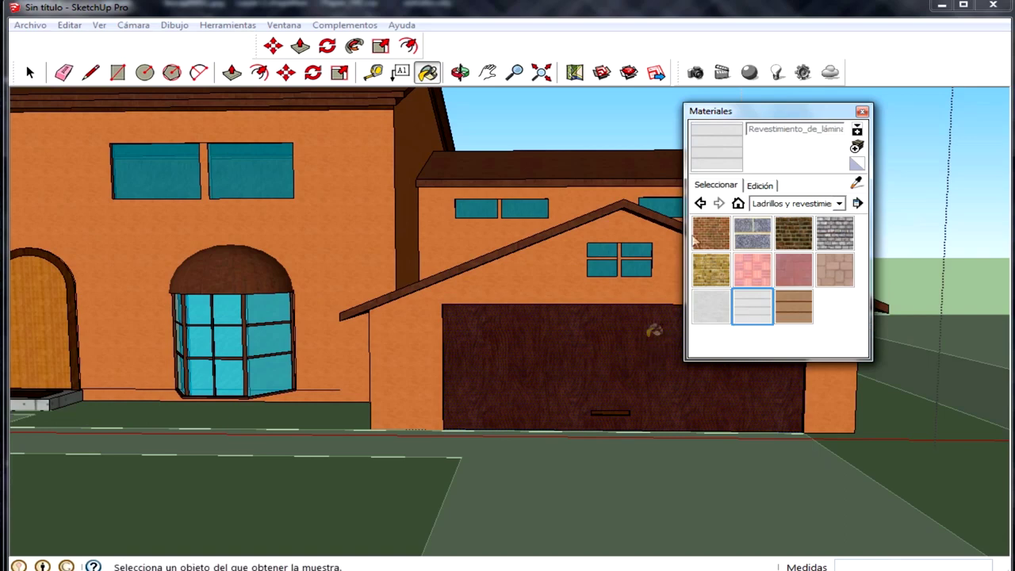
click(789, 204)
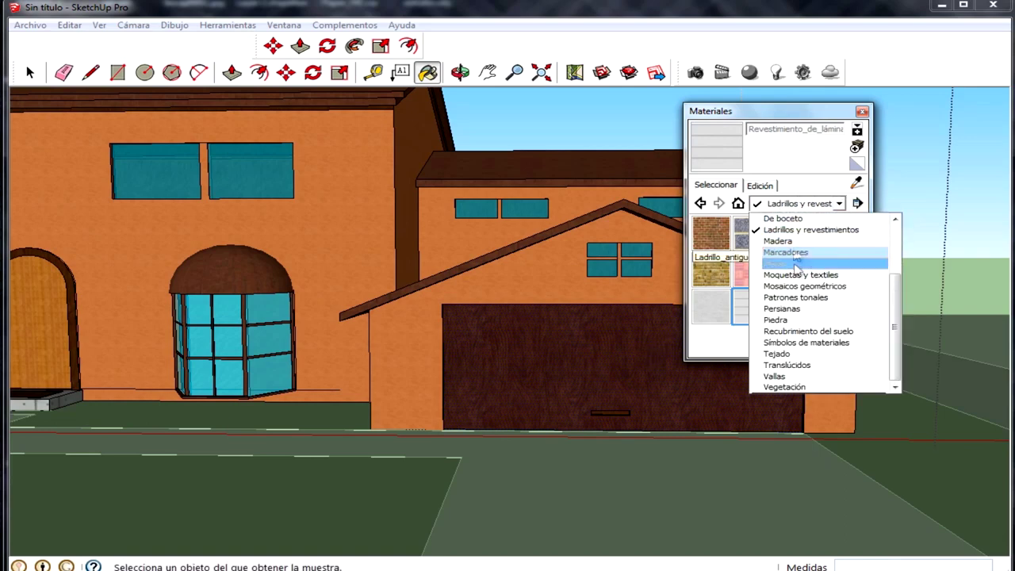
click(781, 309)
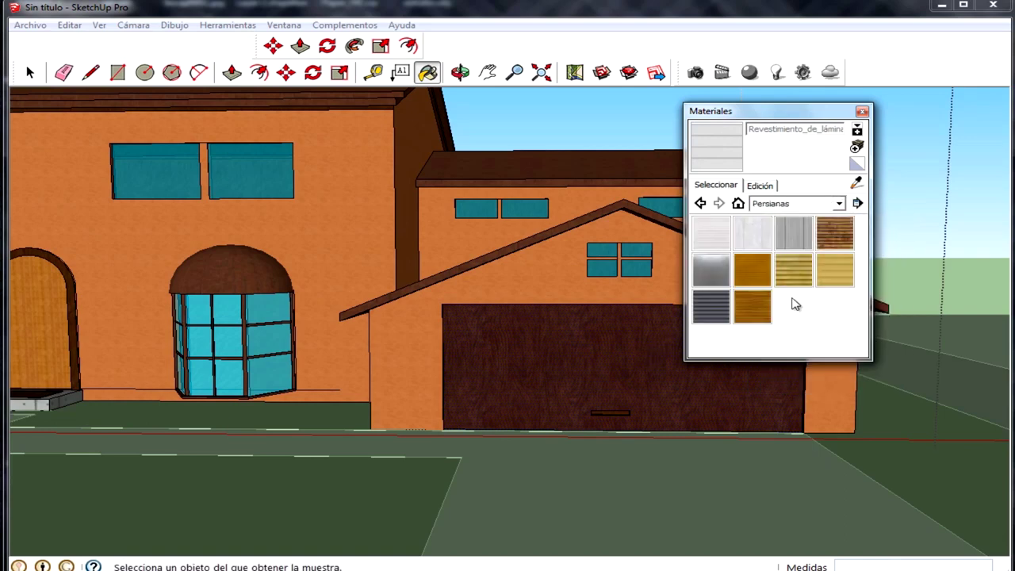
click(828, 269)
click(571, 335)
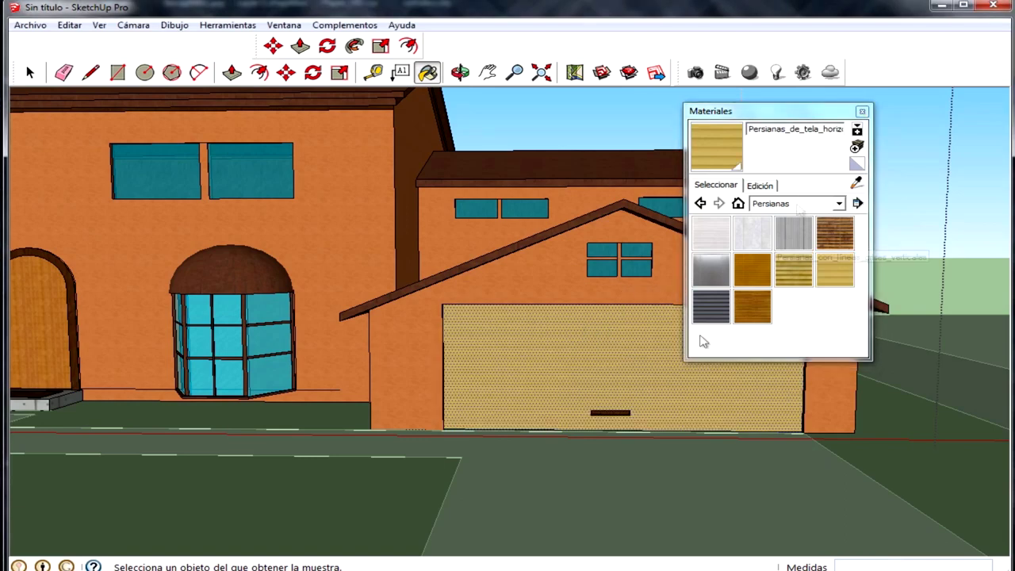
Scale the blinds texture to 2 m wide and tint it tan
click(759, 187)
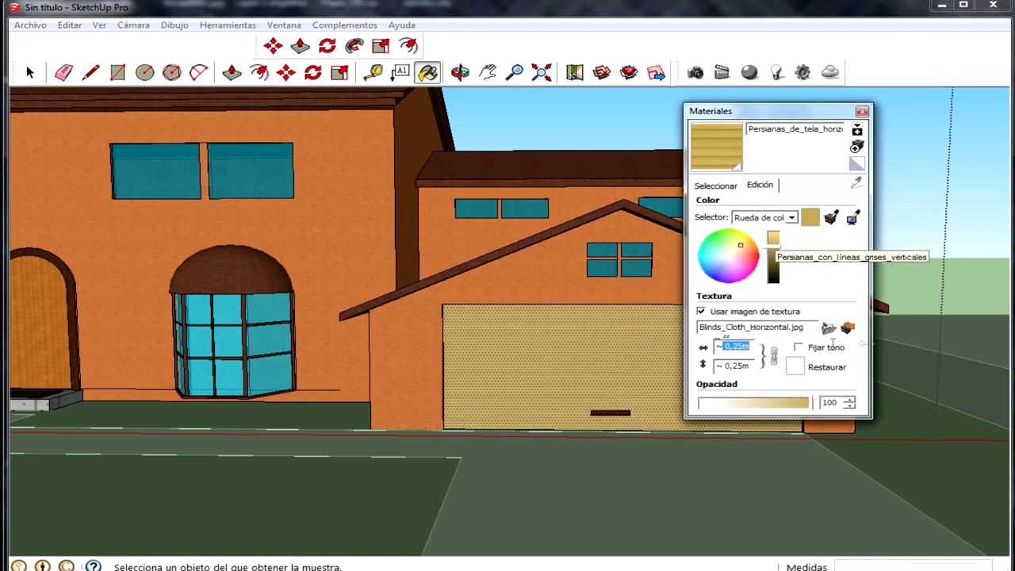
text(1)
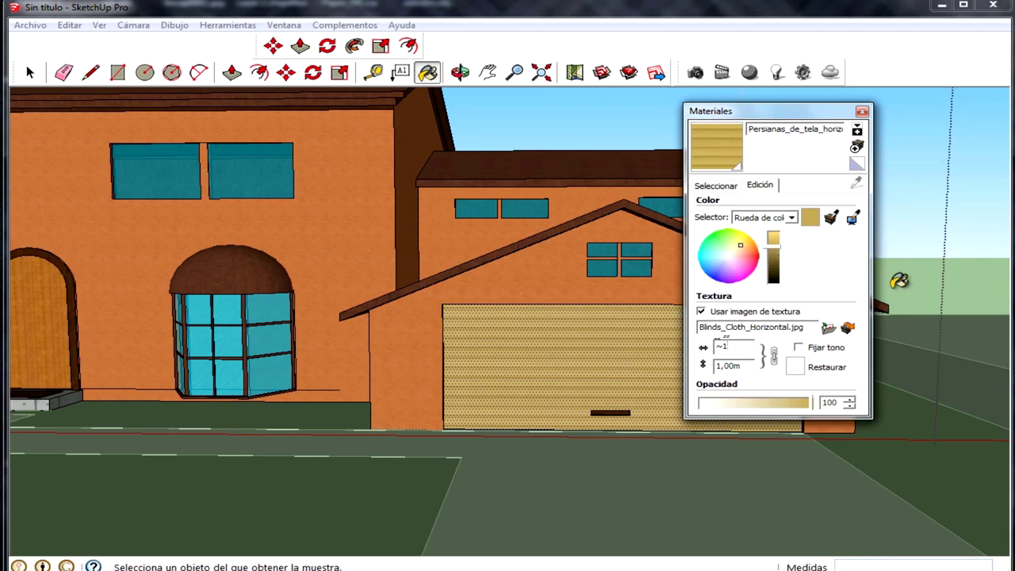
text(2)
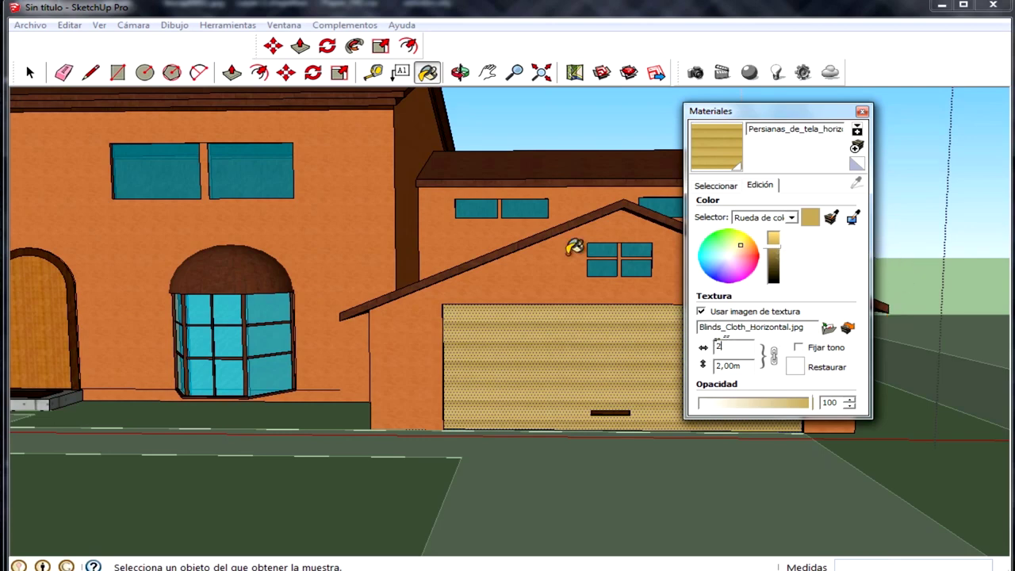
click(743, 244)
drag(746, 242, 745, 253)
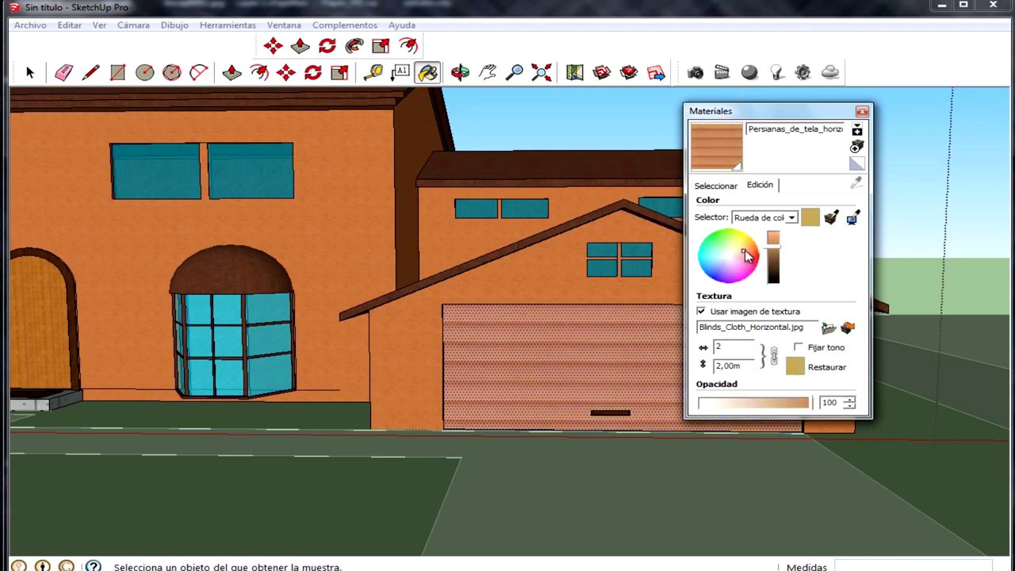
click(745, 249)
click(849, 111)
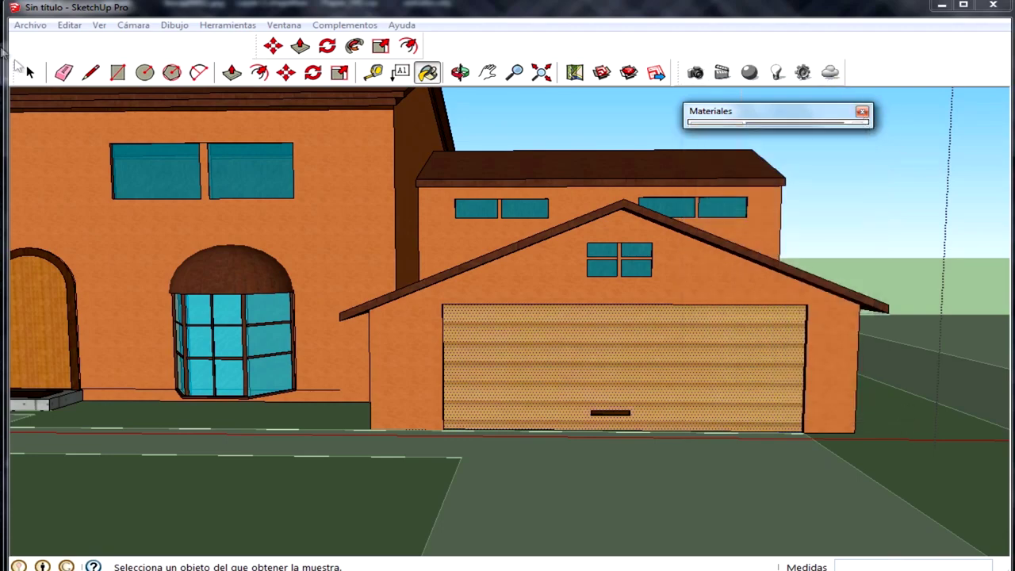
Orbit and zoom in on the L-shaped patch on the chimney side wall
key(space)
scroll(761, 237, down, 5)
mouse_move(692, 272)
middle_down()
mouse_move(450, 183)
mouse_move(412, 238)
mouse_move(428, 245)
middle_up()
scroll(427, 249, up, 3)
scroll(434, 249, up, 2)
scroll(435, 249, up, 2)
scroll(458, 268, up, 2)
scroll(424, 279, up, 3)
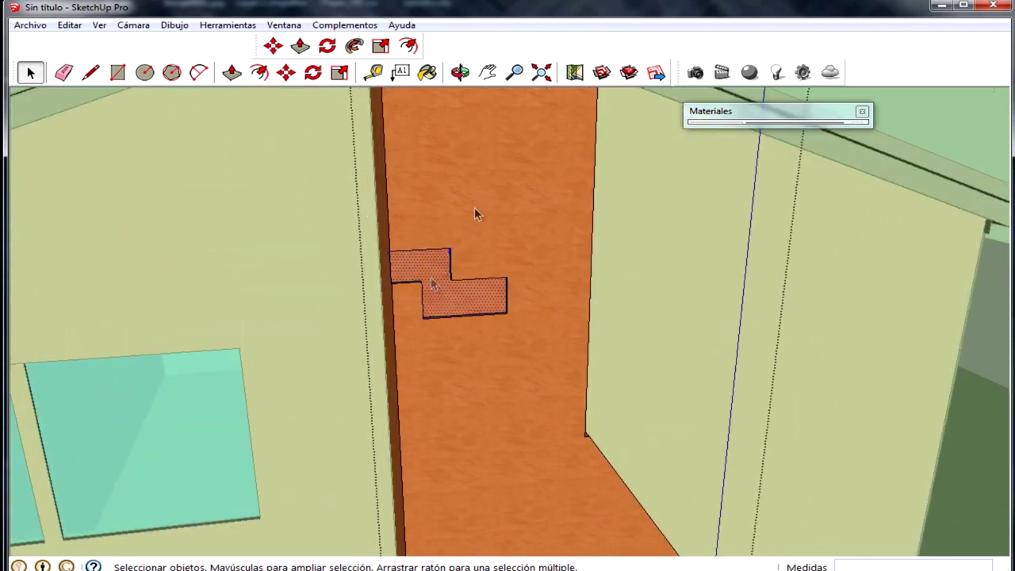
Activate Paint Bucket and reopen the material category list in the swatch browser
click(426, 72)
click(790, 217)
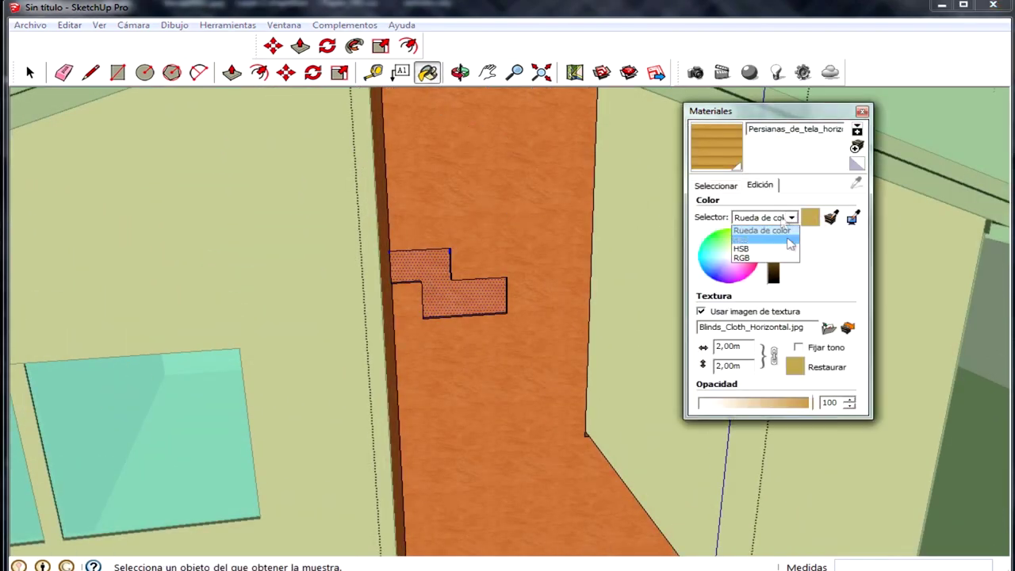
click(733, 190)
click(717, 184)
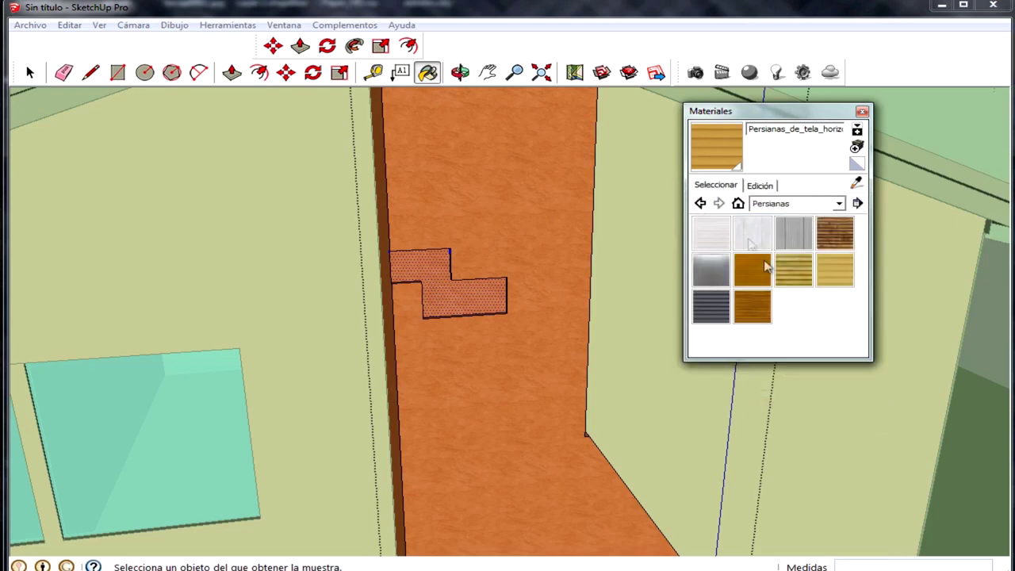
click(782, 205)
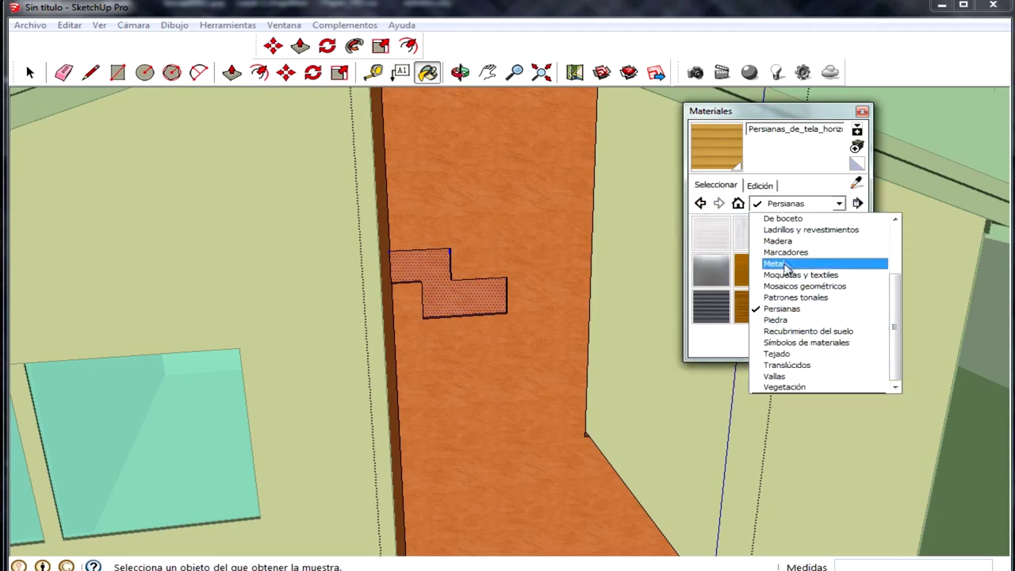
Paint the L-shaped chimney patch with Ladrillo_antiguo brick from Ladrillos y revestimientos
click(783, 230)
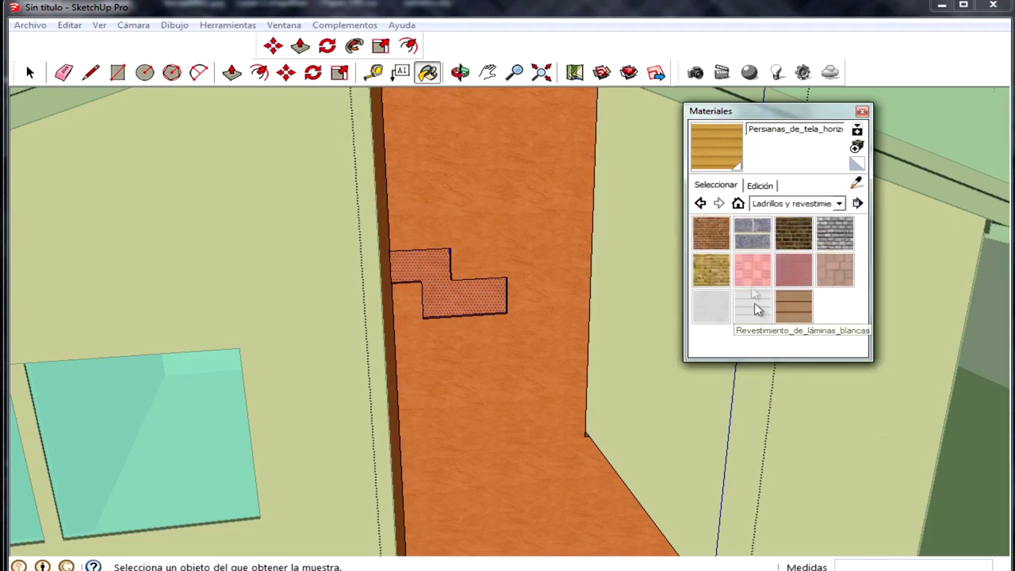
click(711, 233)
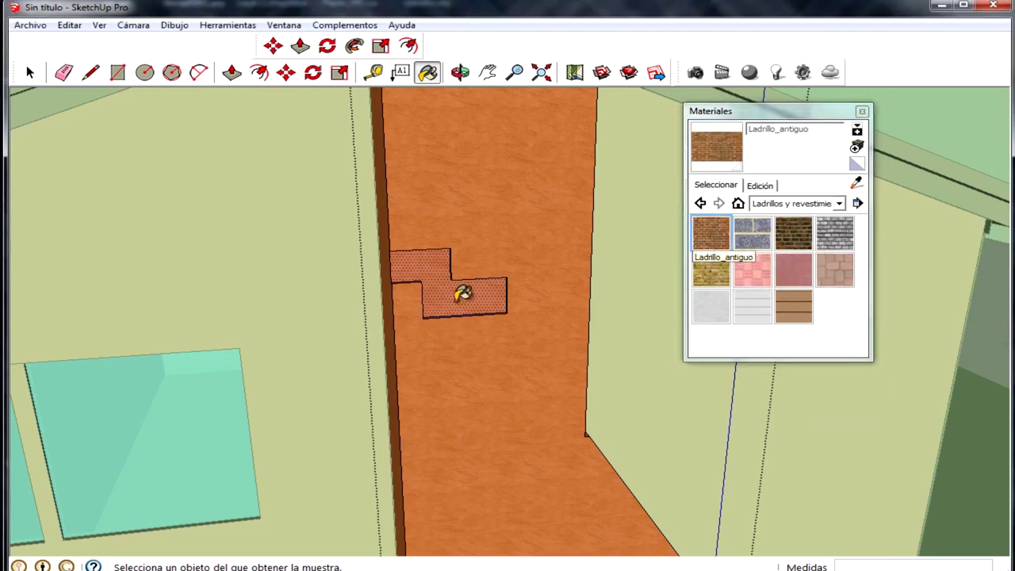
click(479, 275)
Scale the brick texture to 4,50 m wide, then orbit out to the whole house
click(757, 185)
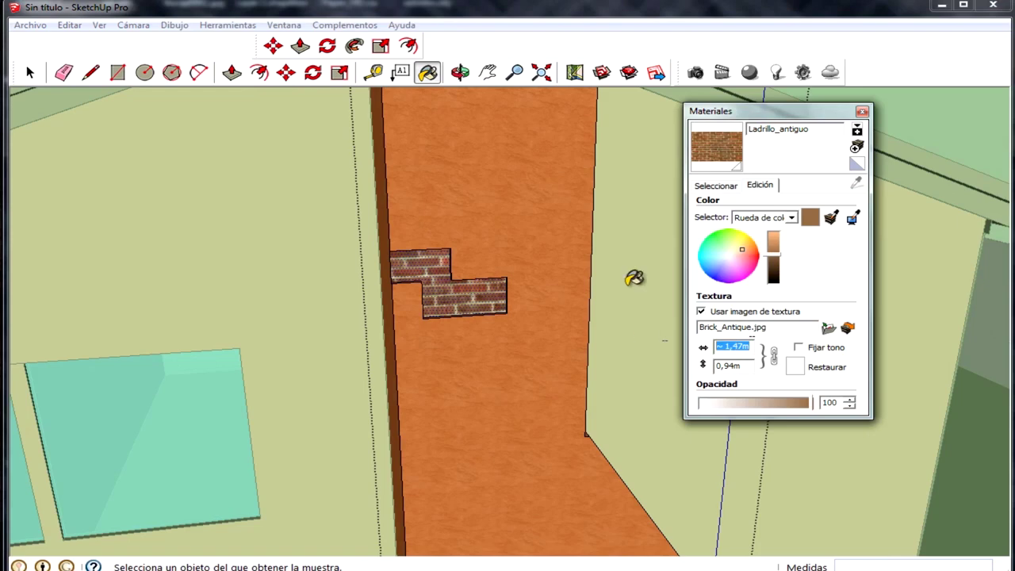
text(3)
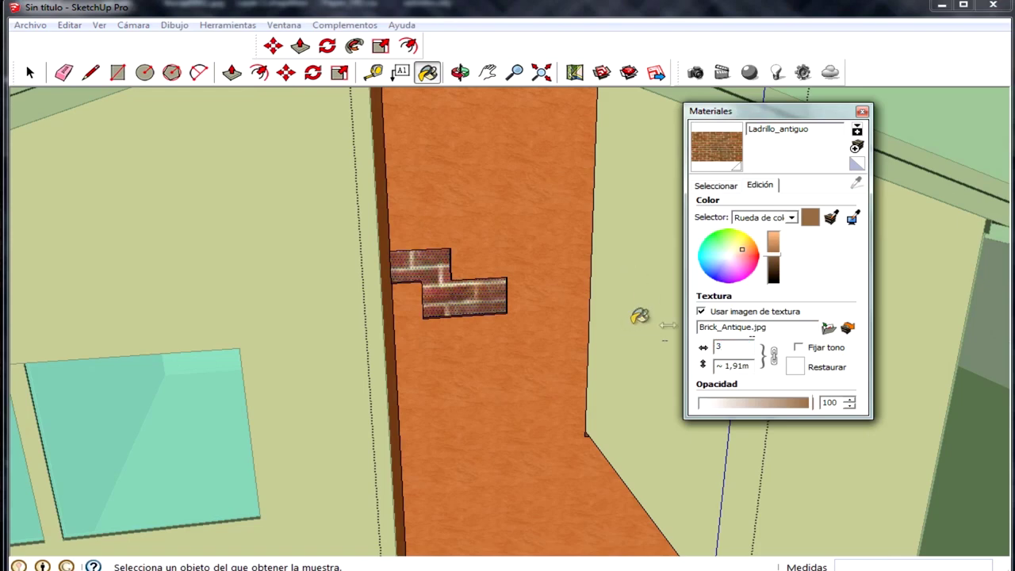
text(4,)
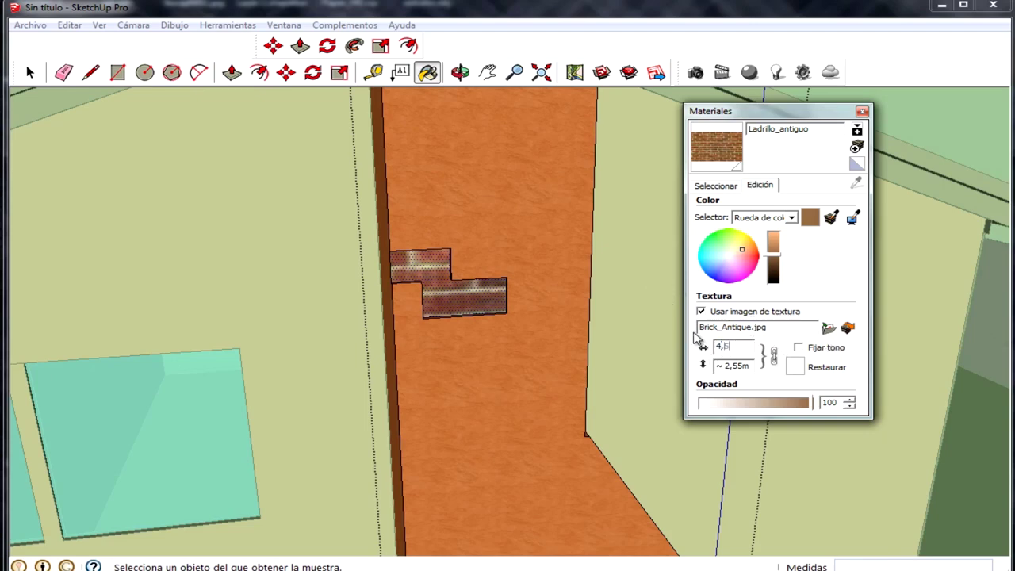
text(5)
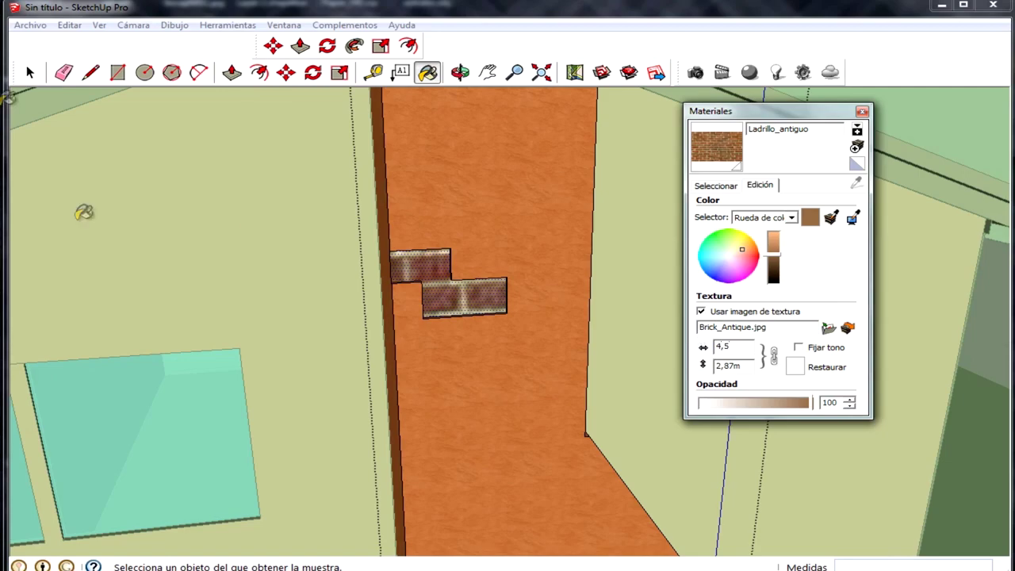
scroll(385, 254, down, 3)
scroll(437, 346, down, 3)
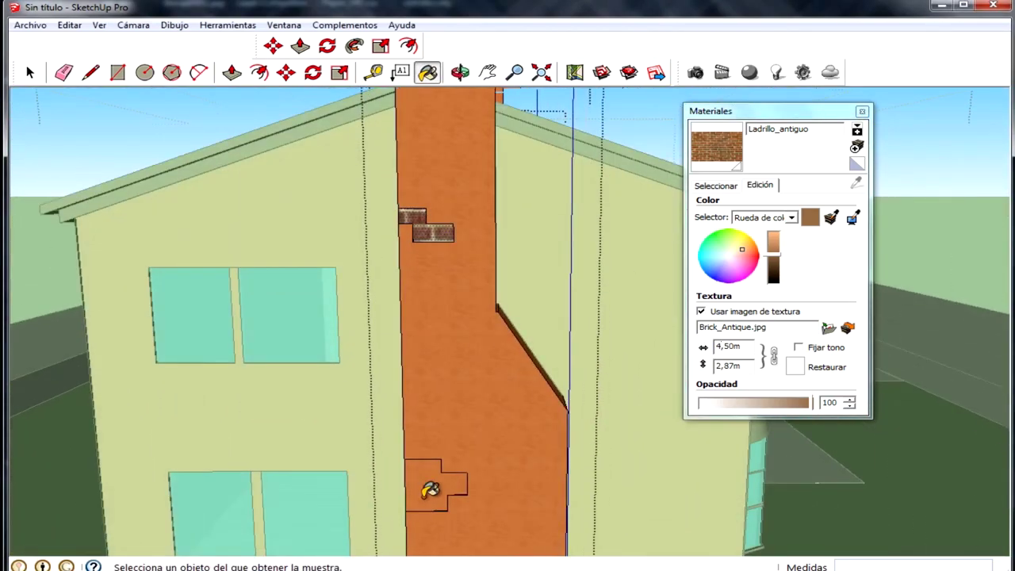
mouse_move(429, 490)
middle_down()
mouse_move(579, 393)
mouse_move(333, 407)
middle_up()
click(32, 74)
scroll(86, 132, down, 3)
scroll(208, 267, down, 3)
mouse_move(209, 268)
middle_down()
mouse_move(230, 398)
mouse_move(267, 352)
mouse_move(240, 345)
mouse_move(238, 441)
middle_up()
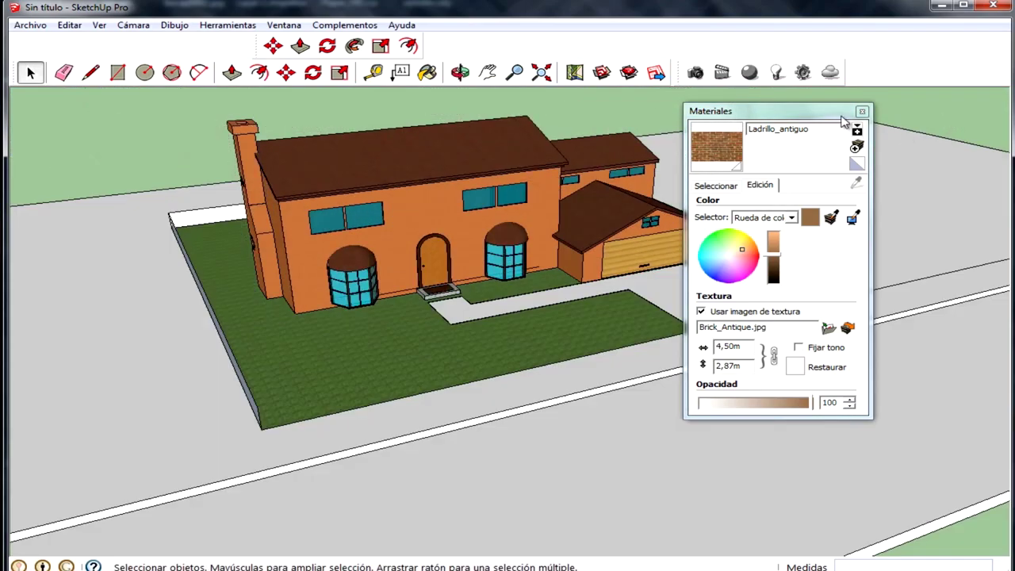
Browse material categories, trying white cladding swatches and Recubrimiento del suelo
drag(844, 115, 951, 177)
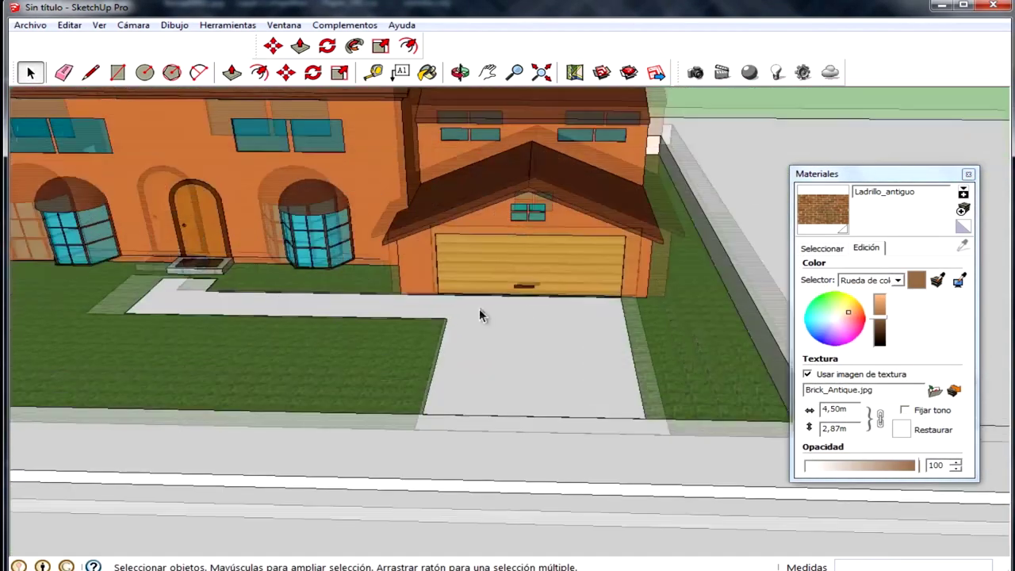
click(892, 280)
click(827, 252)
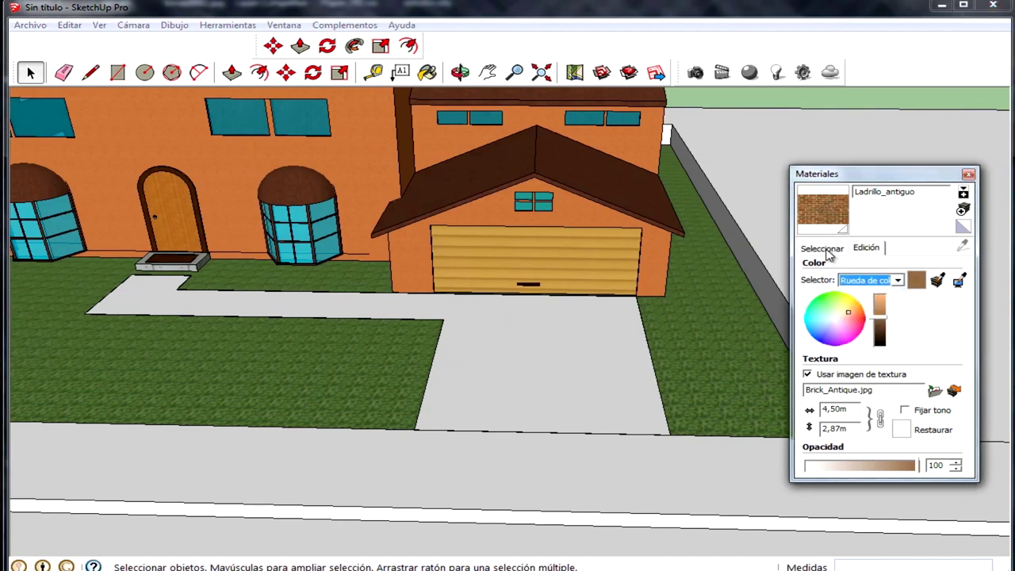
click(839, 251)
click(888, 266)
click(880, 292)
click(818, 369)
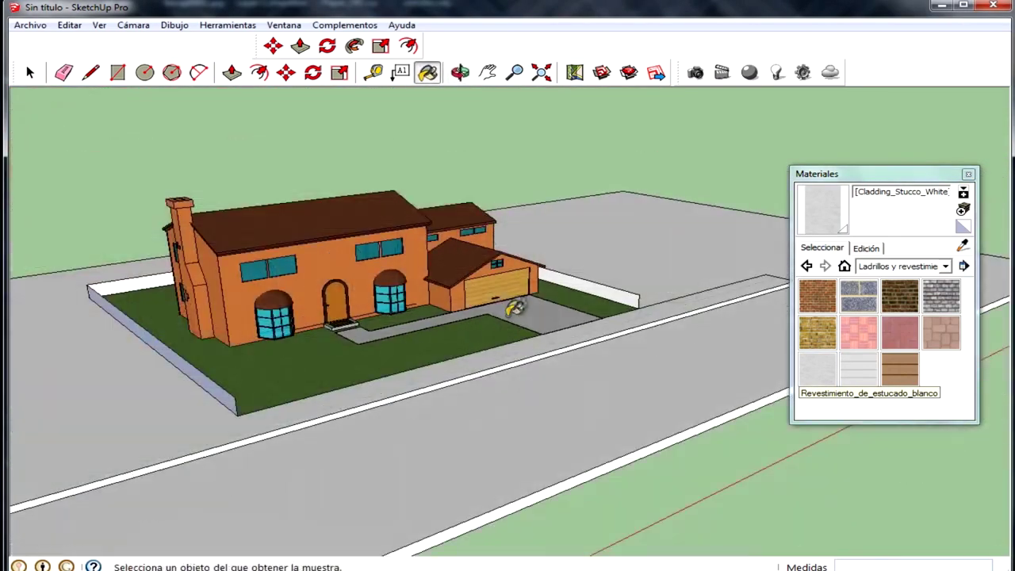
click(861, 371)
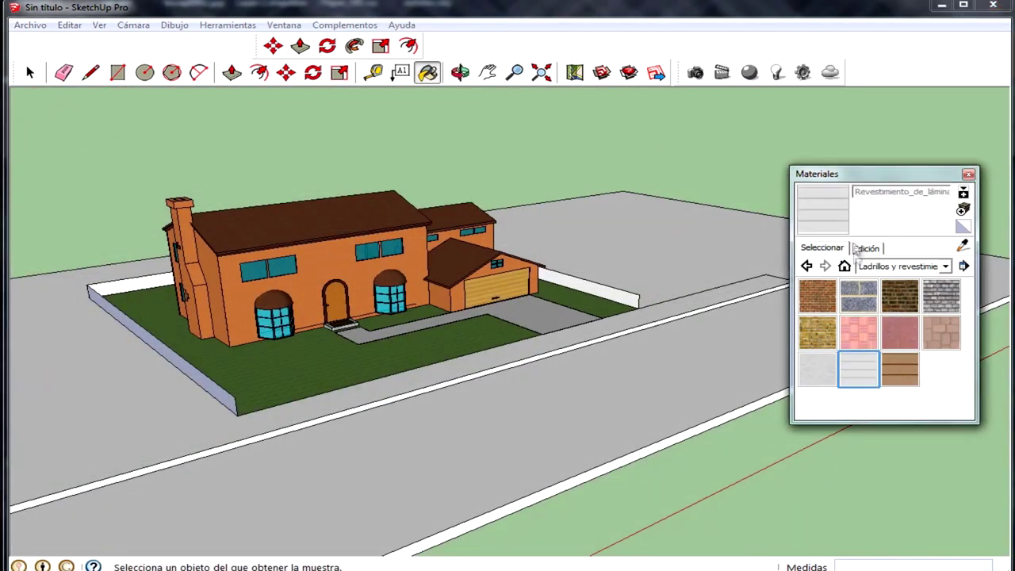
click(875, 270)
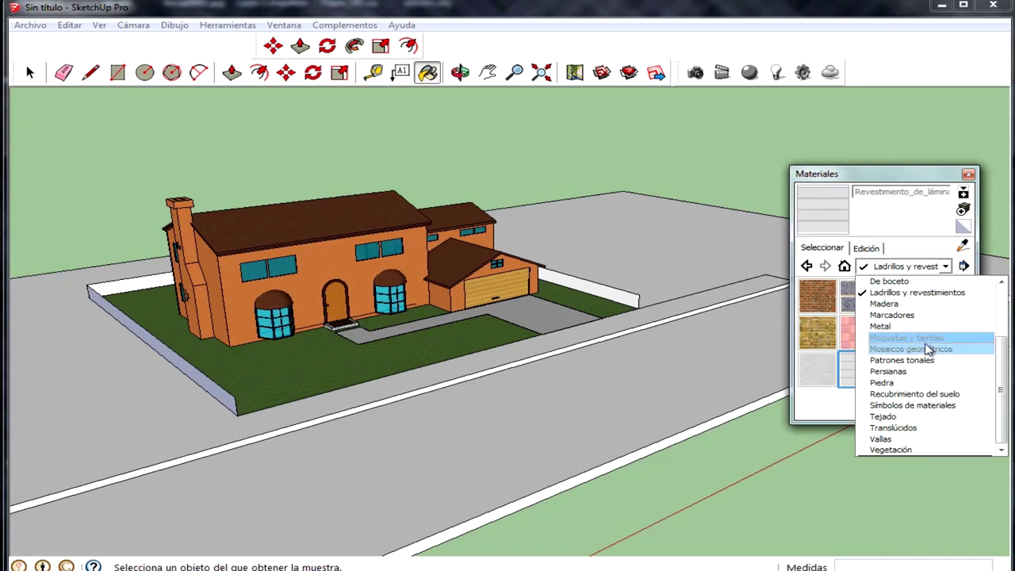
click(934, 394)
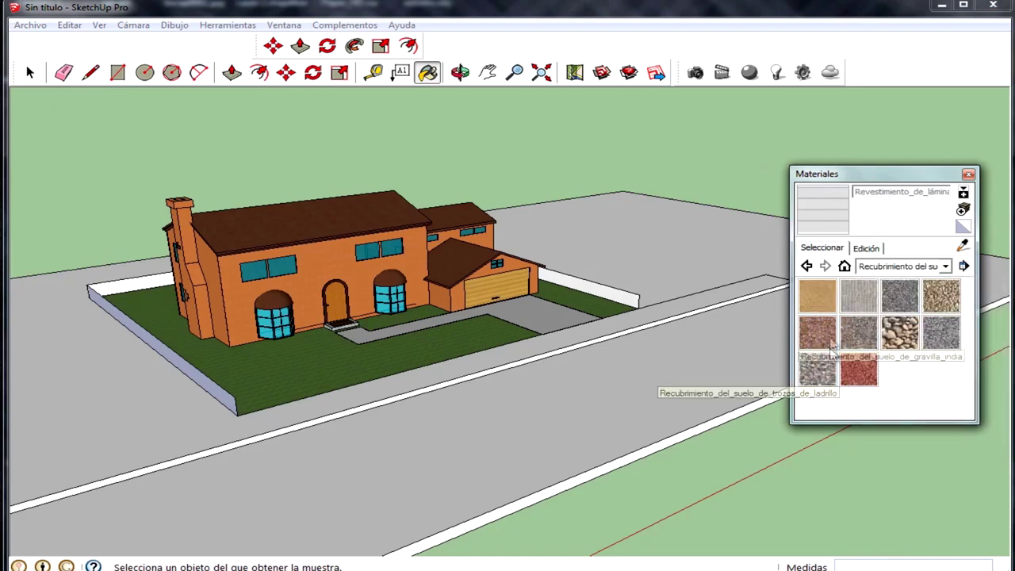
Pave the sidewalk with Revestimiento_de_cemento from Asfaltado y revestimientos
click(900, 267)
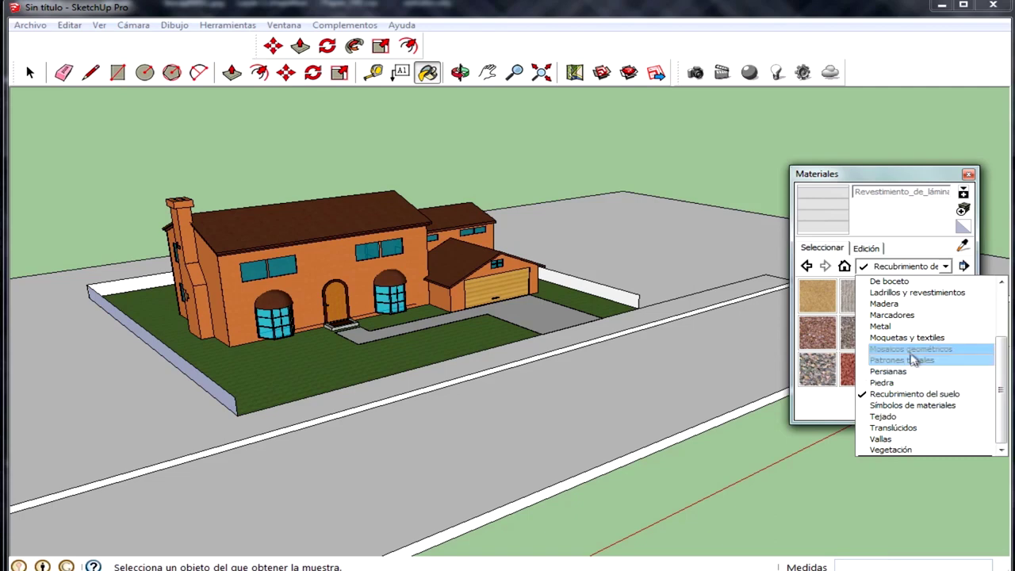
scroll(912, 317, up, 3)
click(918, 315)
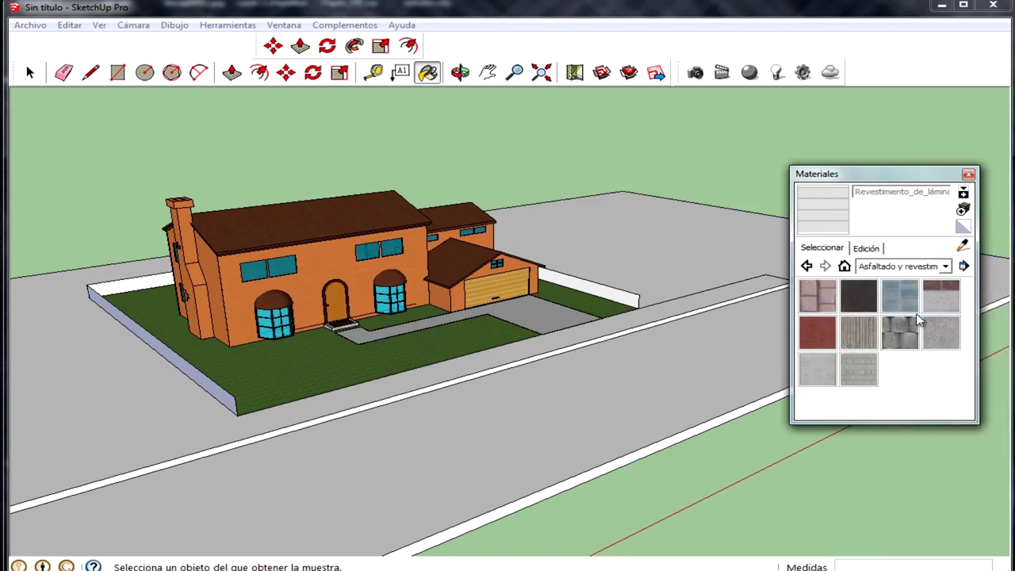
click(820, 370)
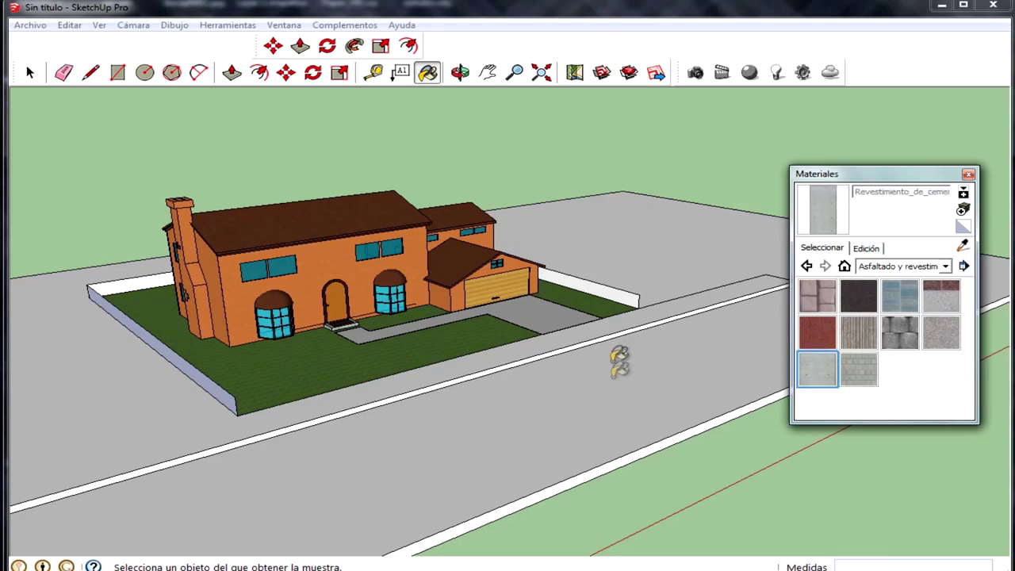
mouse_move(594, 324)
middle_down()
mouse_move(571, 390)
mouse_move(453, 444)
mouse_move(388, 407)
mouse_move(267, 371)
mouse_move(349, 329)
middle_up()
scroll(268, 371, up, 3)
scroll(401, 363, up, 2)
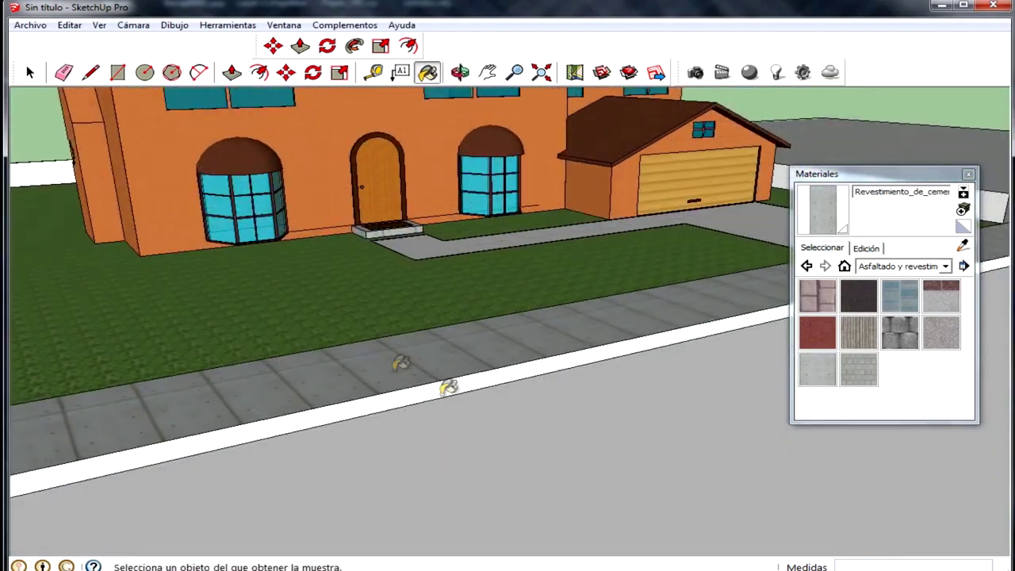
scroll(469, 386, down, 2)
scroll(449, 344, down, 1)
scroll(460, 453, down, 3)
mouse_move(449, 344)
middle_down()
mouse_move(460, 453)
mouse_move(456, 420)
middle_up()
scroll(456, 420, down, 2)
Cancel the stray line tool and orbit closer to the house
click(91, 72)
scroll(275, 535, up, 1)
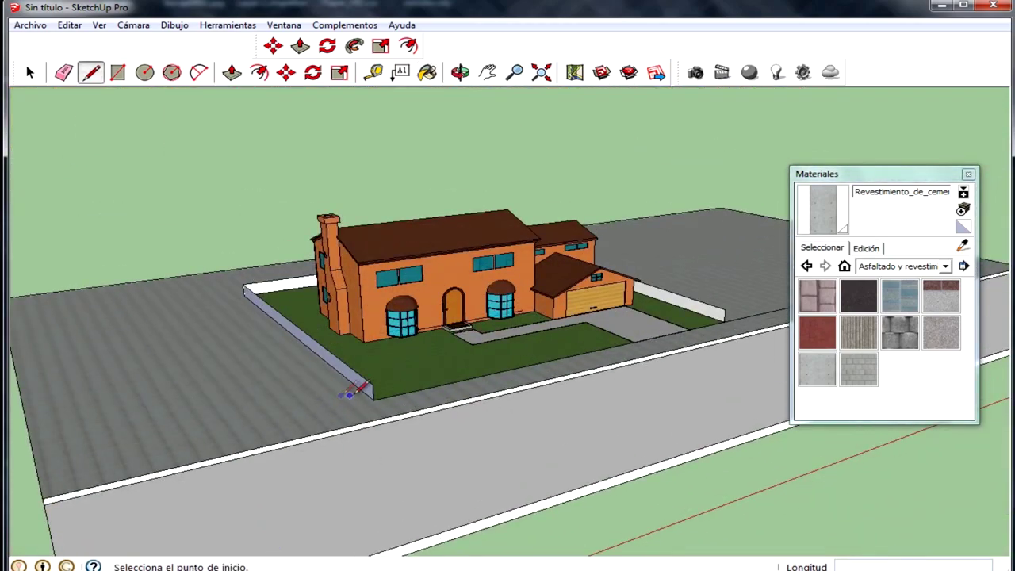
key(Escape)
middle_drag(40, 469, 362, 449)
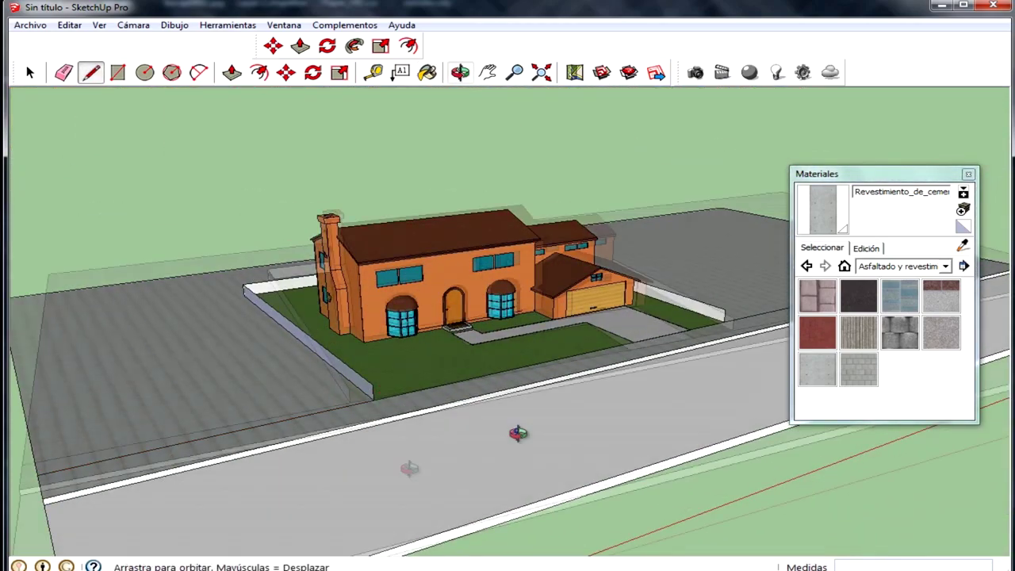
scroll(670, 434, up, 1)
click(671, 446)
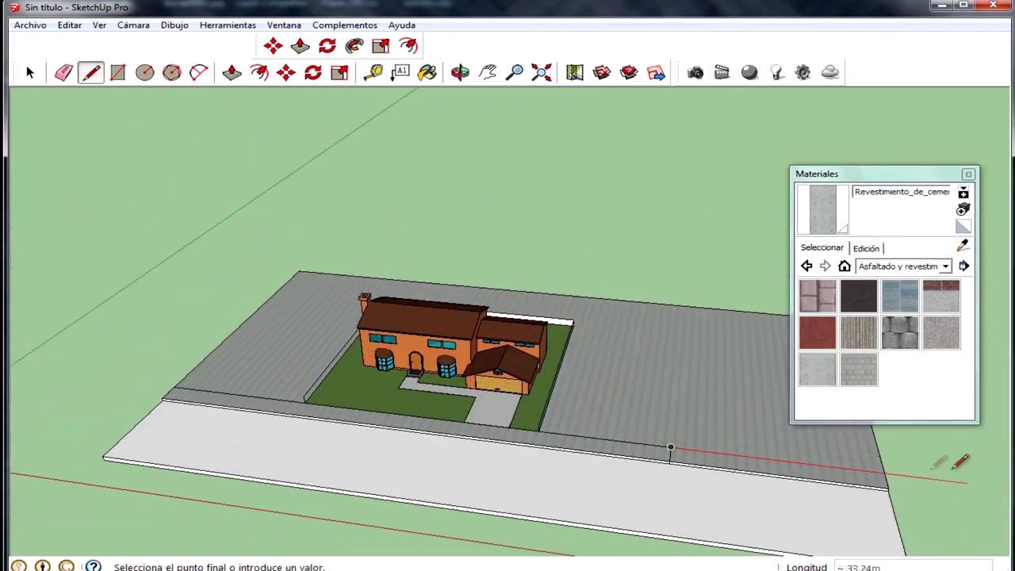
key(Escape)
middle_drag(331, 412, 657, 455)
scroll(471, 437, up, 3)
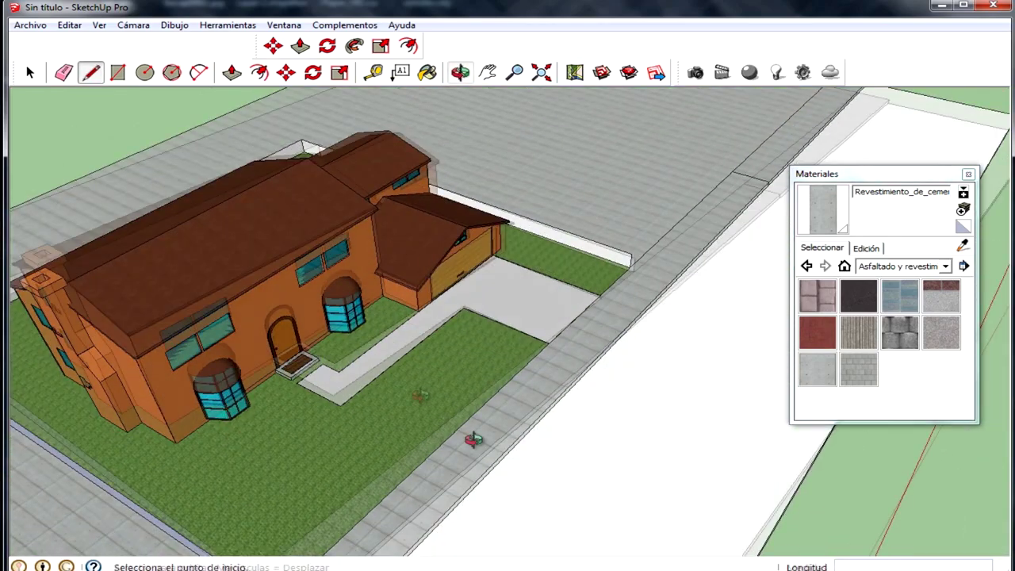
scroll(210, 385, up, 2)
mouse_move(210, 385)
middle_down()
mouse_move(374, 378)
mouse_move(502, 390)
middle_up()
scroll(510, 435, down, 2)
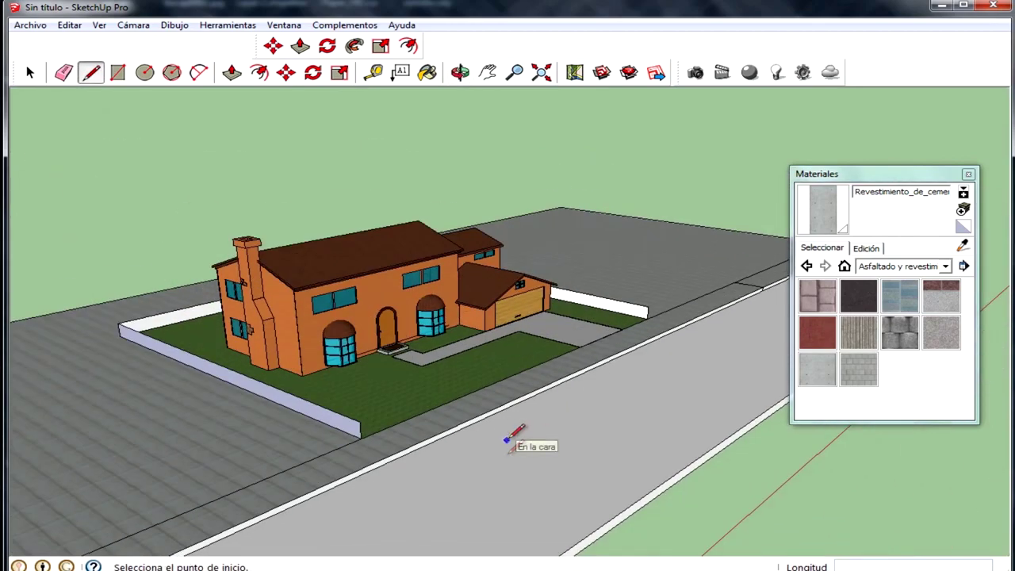
scroll(483, 333, up, 3)
Paint the grey ground around the lot with a Vegetación grass texture
click(844, 266)
click(880, 266)
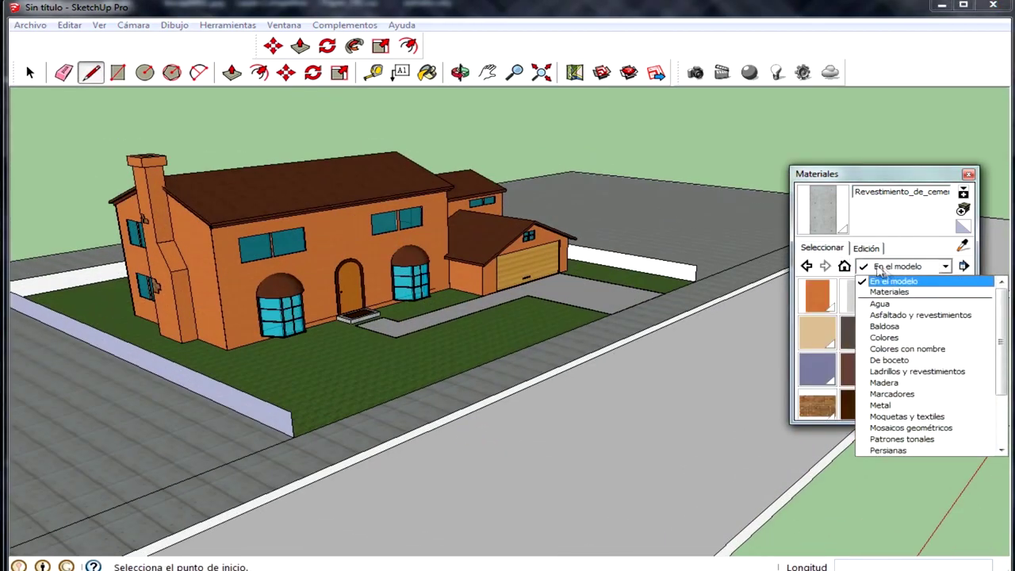
click(842, 266)
click(876, 270)
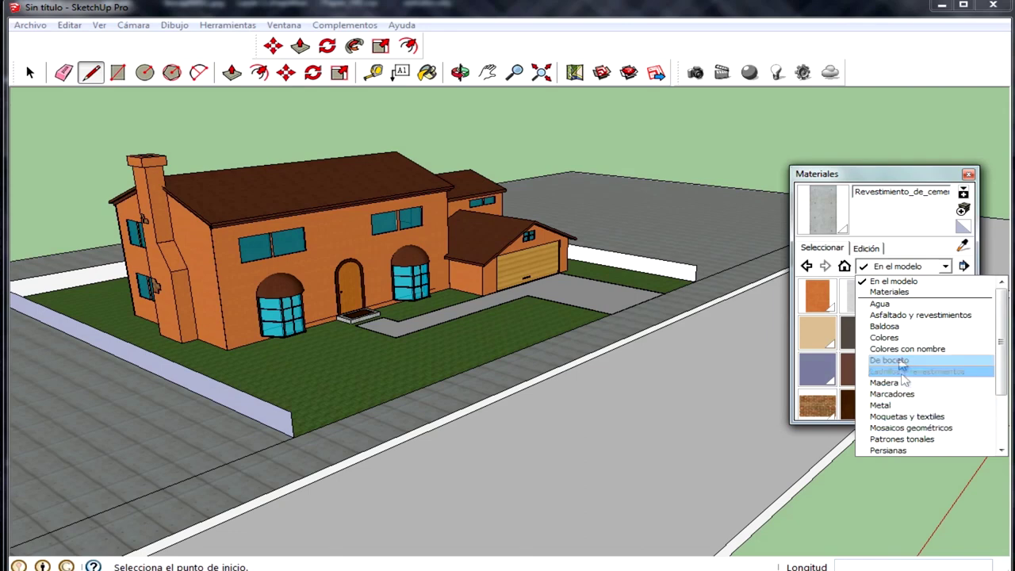
scroll(892, 416, down, 3)
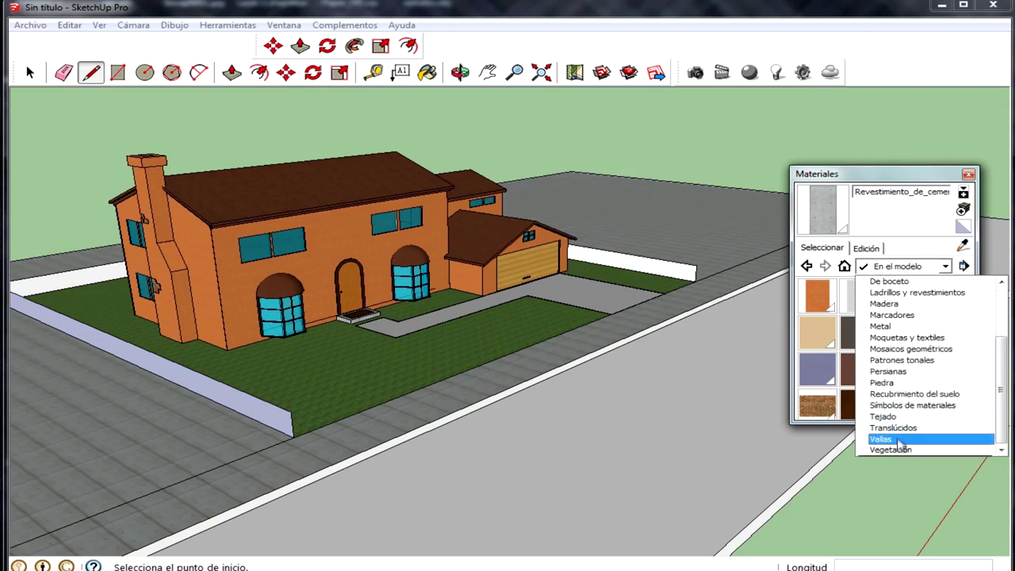
click(896, 449)
click(825, 292)
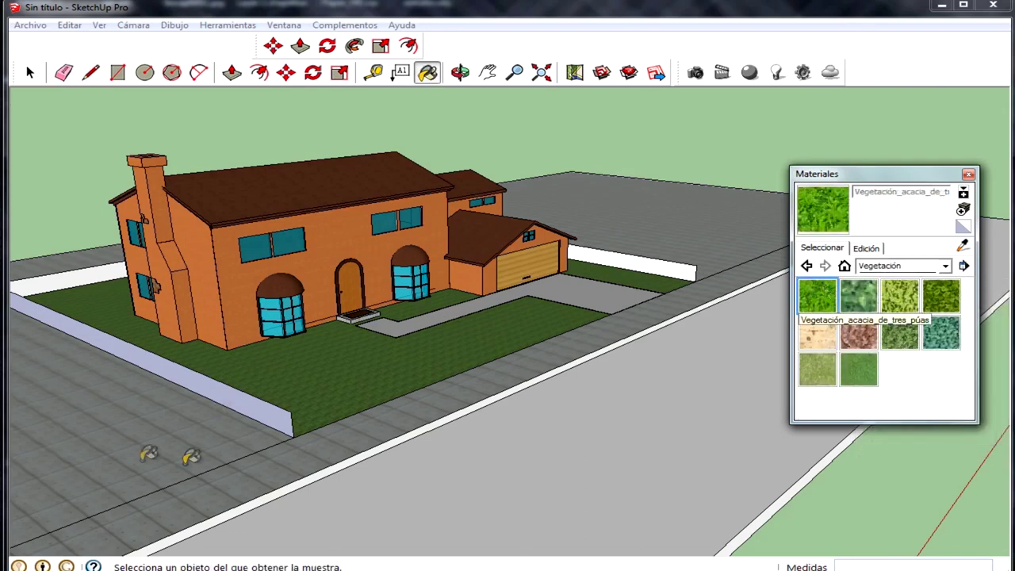
click(490, 359)
Bring up the Vallas fence materials with the garage and driveway in view
scroll(476, 383, up, 3)
middle_drag(573, 317, 668, 328)
click(943, 266)
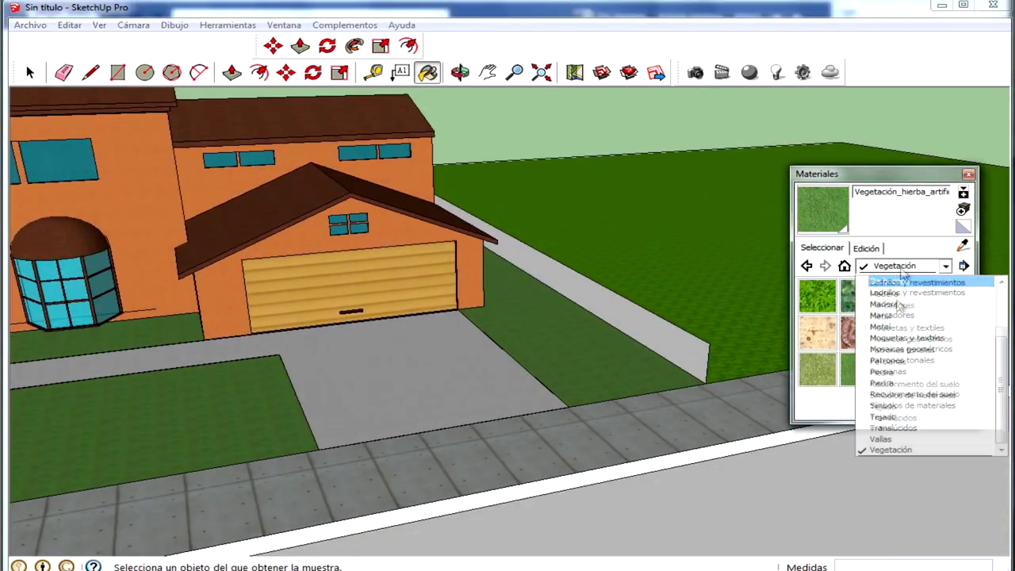
click(919, 436)
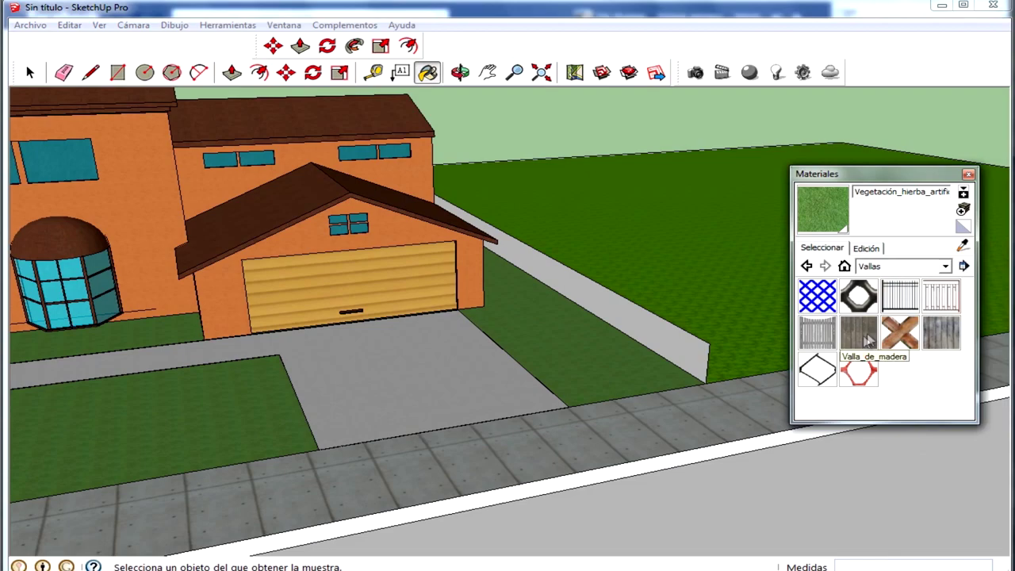
Paint the long lot wall with the Valla_de_lamas picket fence material
click(818, 331)
click(679, 331)
scroll(681, 329, down, 2)
middle_drag(680, 330, 754, 256)
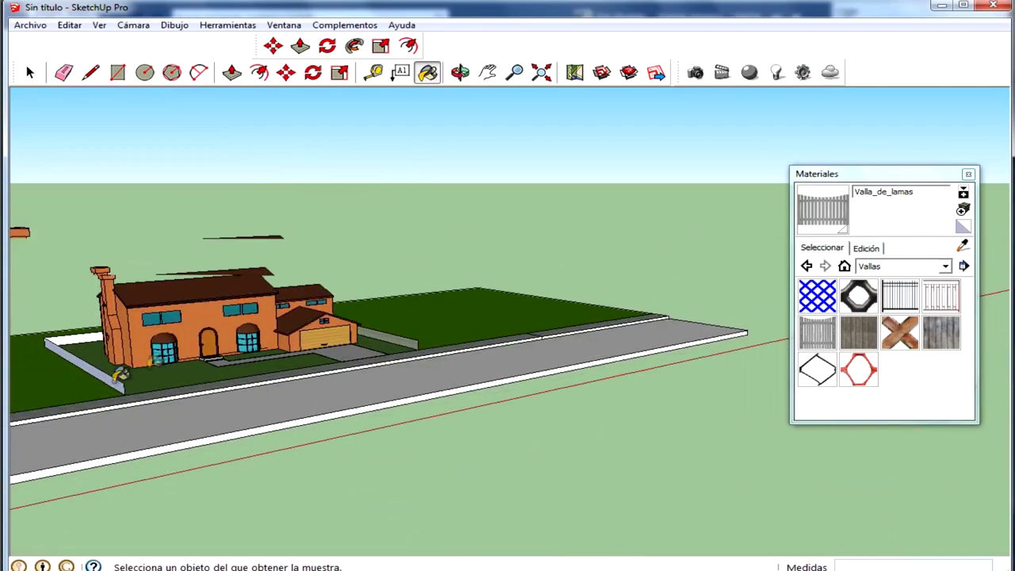
scroll(119, 374, up, 2)
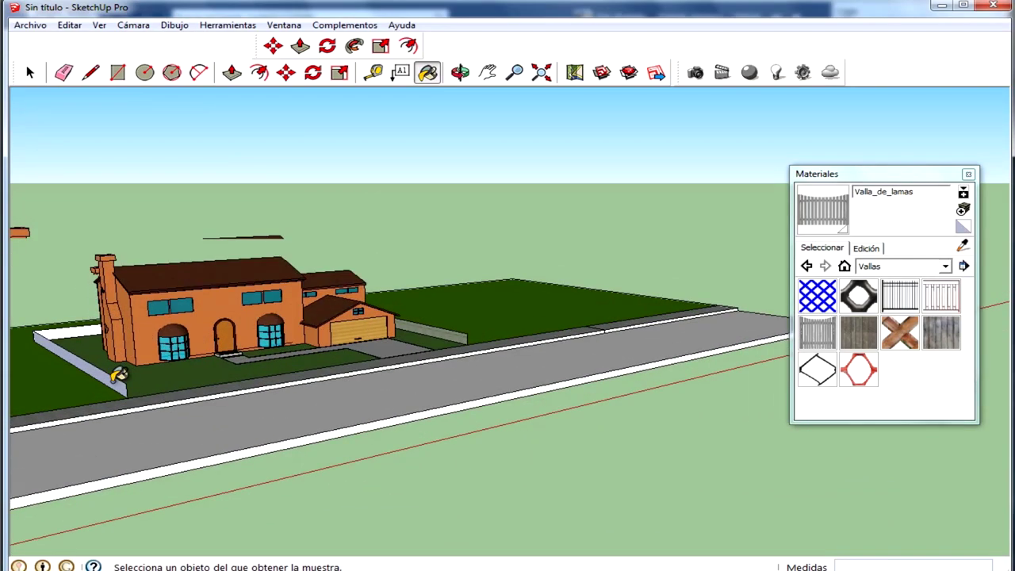
scroll(74, 317, up, 2)
mouse_move(72, 321)
middle_down()
mouse_move(517, 362)
mouse_move(489, 435)
middle_up()
scroll(516, 362, up, 3)
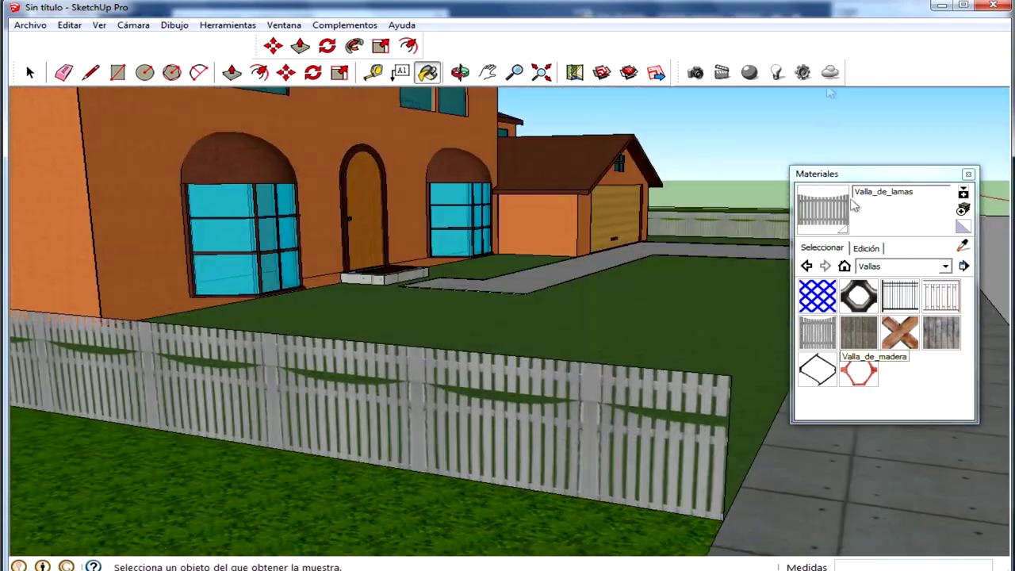
Set the Valla_de_lamas texture width to 3 in the Edición settings
click(868, 250)
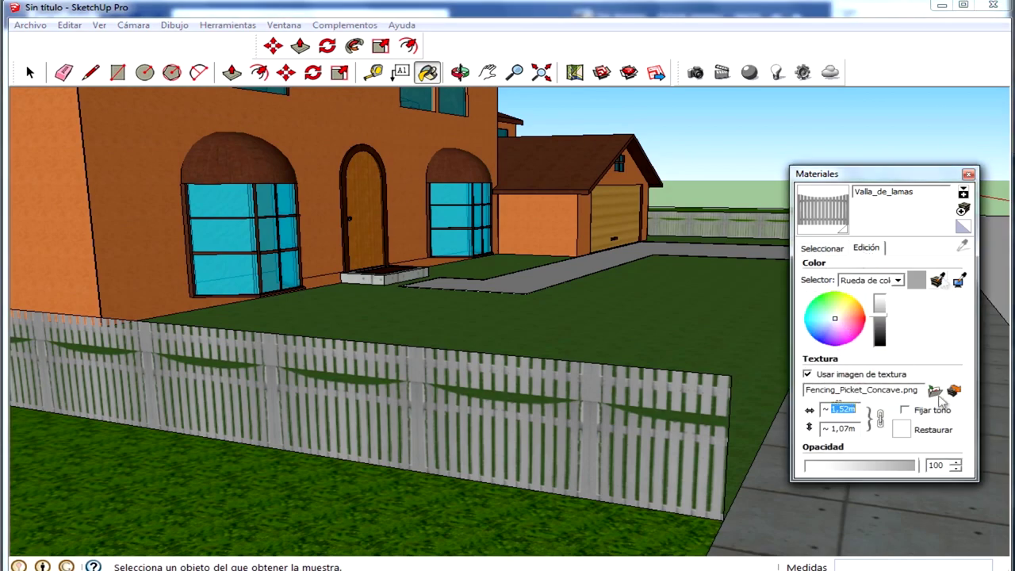
text(3)
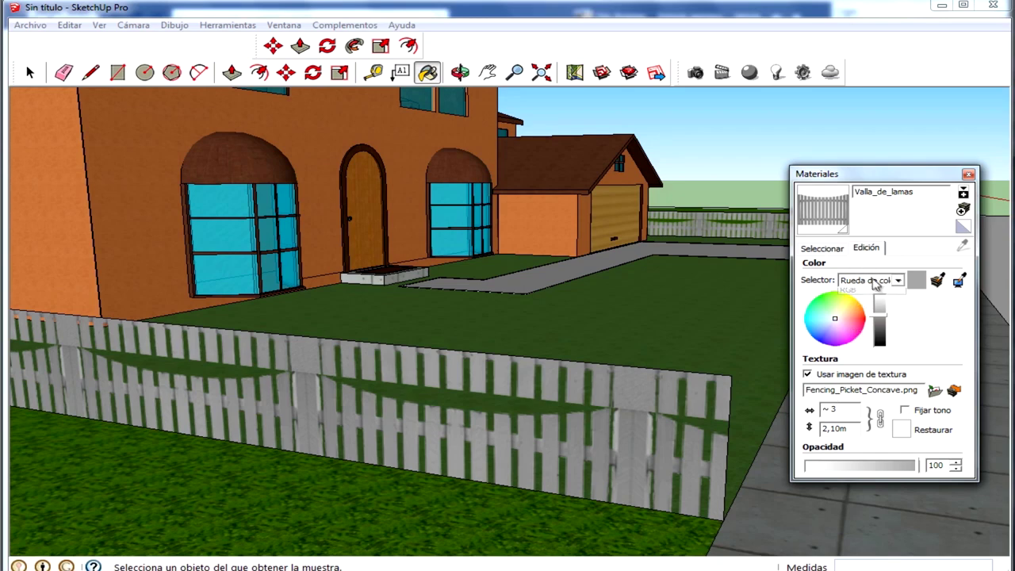
click(868, 295)
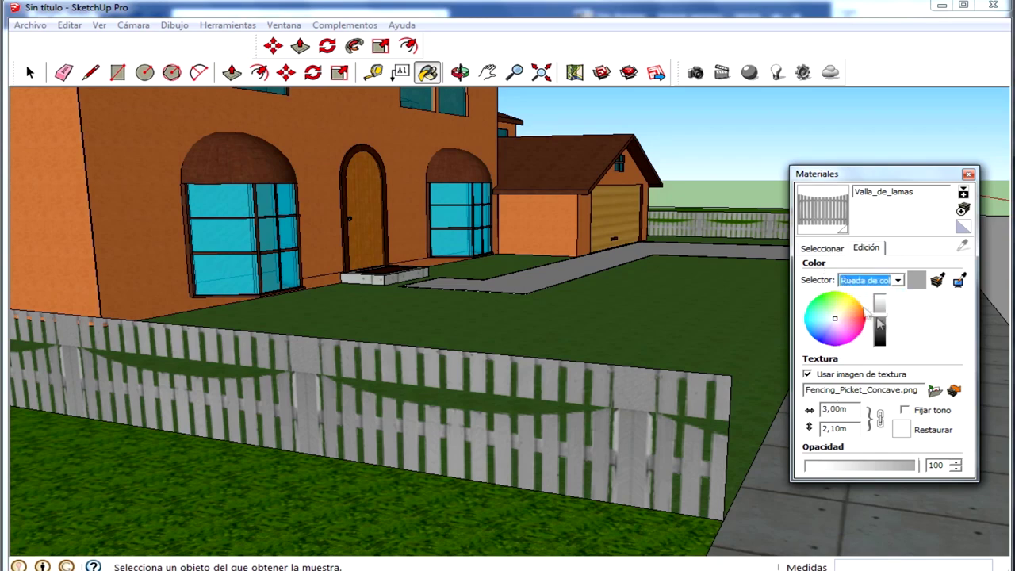
click(823, 249)
Try Valla_de_madera and wrought-iron on the front fence, then apply the aged-wood fence
click(859, 332)
click(625, 444)
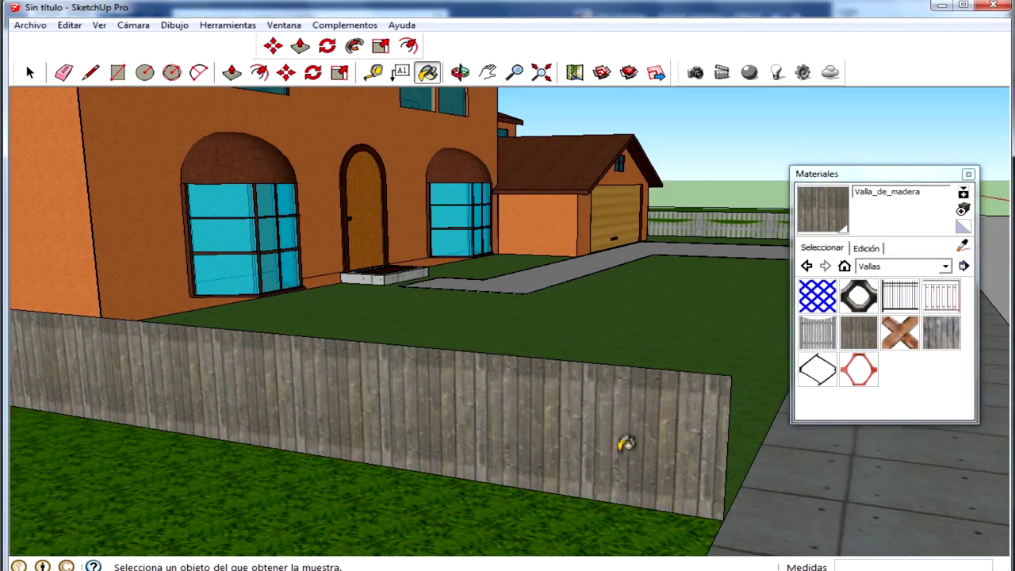
click(941, 295)
click(674, 424)
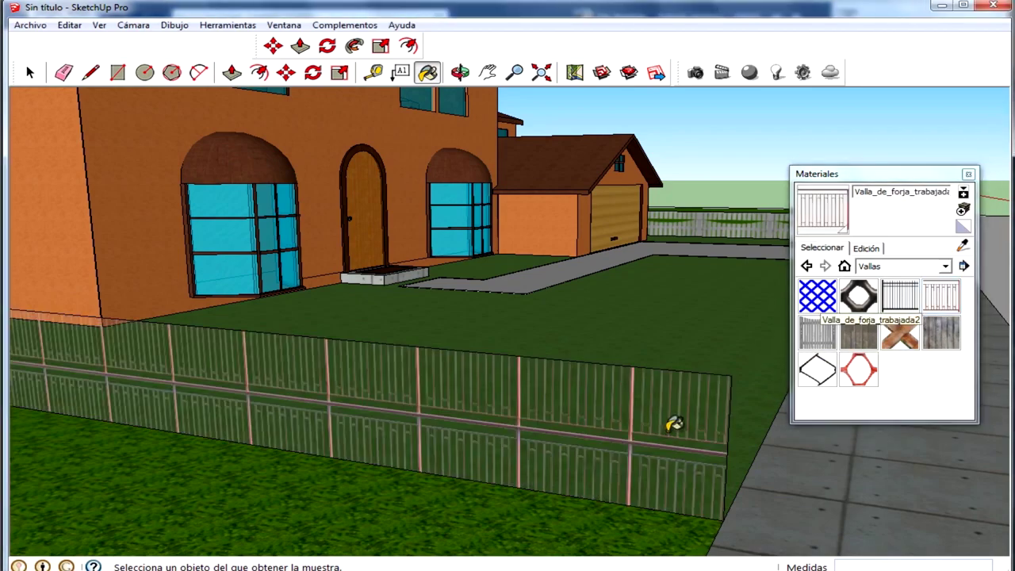
click(939, 333)
click(609, 456)
scroll(222, 204, down, 5)
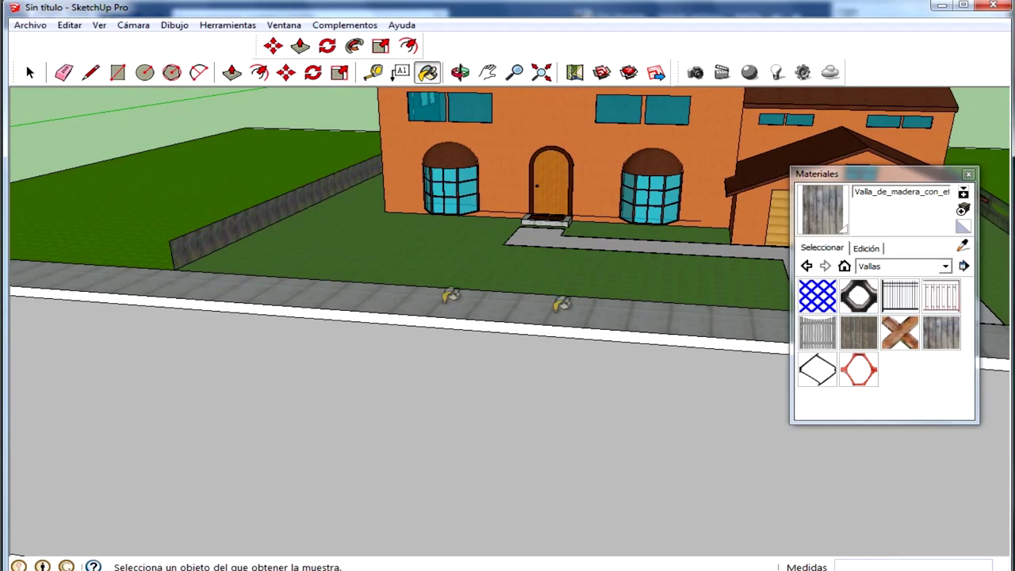
middle_drag(449, 294, 308, 269)
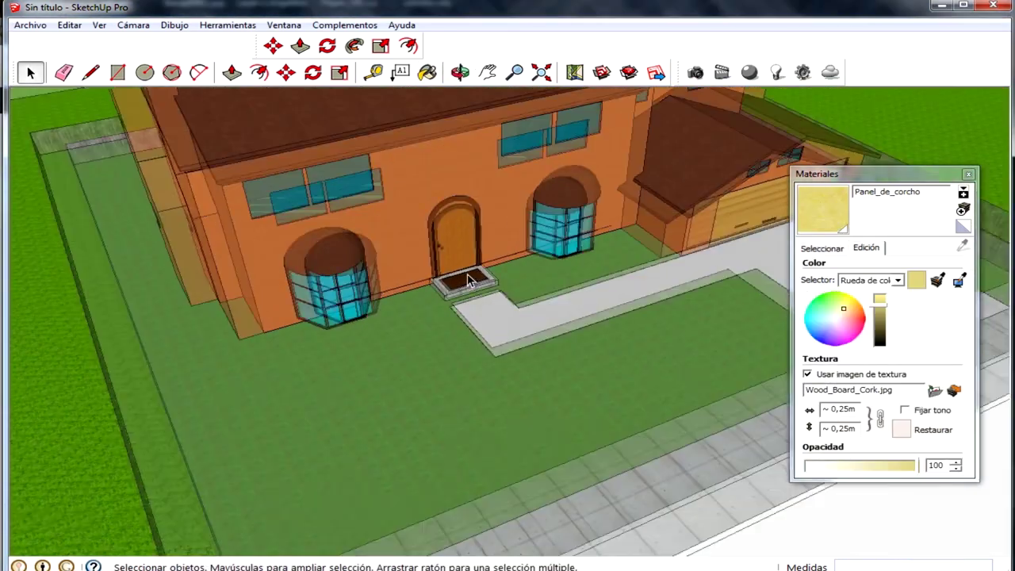
scroll(471, 286, up, 5)
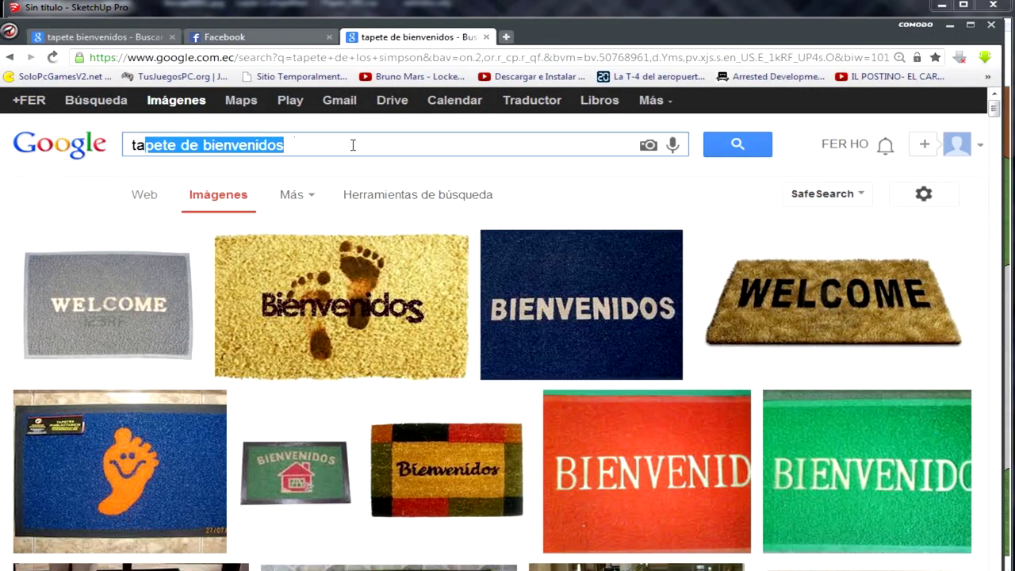
Open the colourful Bienvenidos doormat result as a full-size image in a new tab
scroll(452, 264, down, 3)
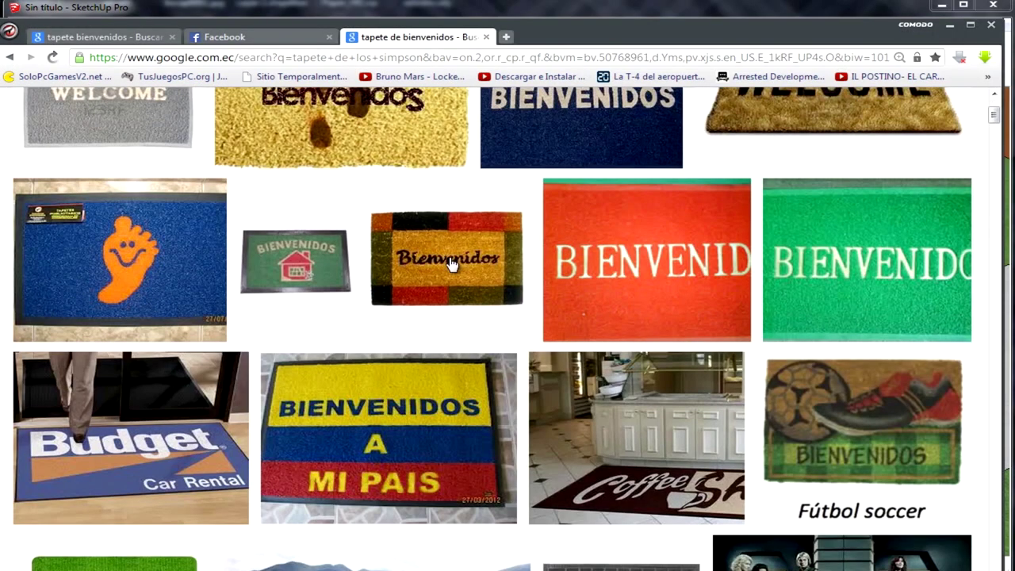
scroll(452, 264, down, 1)
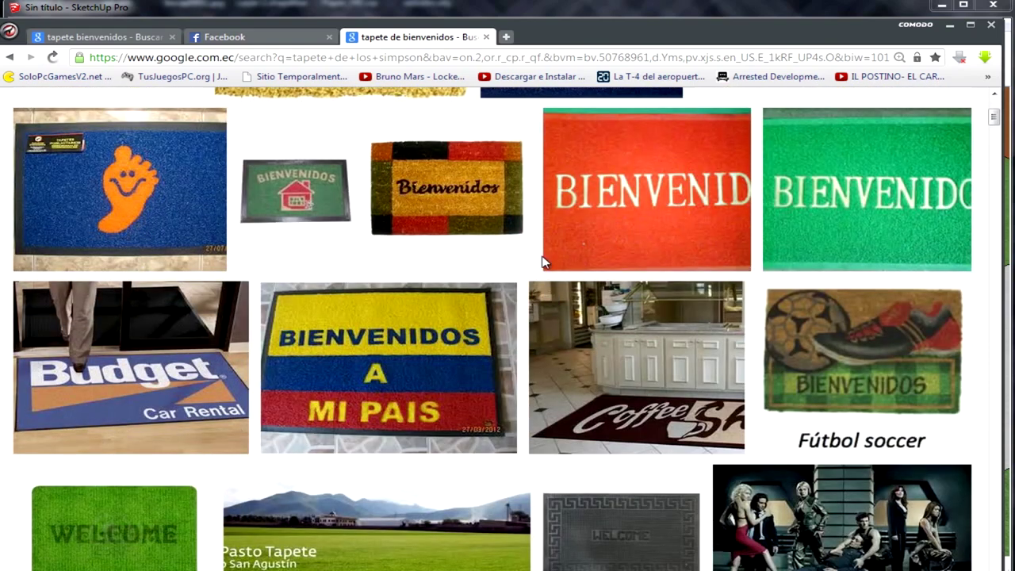
middle_click(451, 194)
click(548, 31)
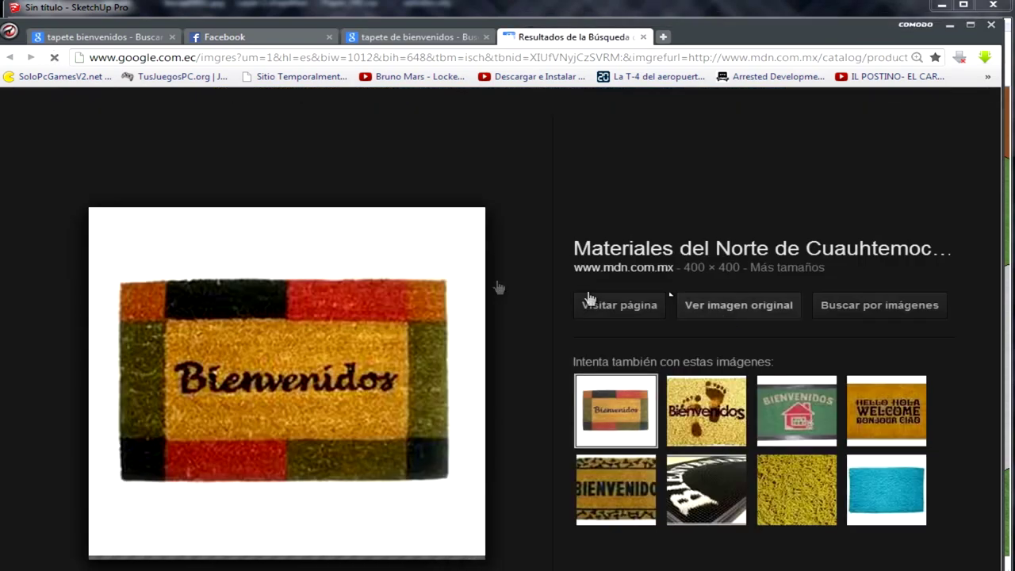
click(390, 252)
Save the doormat image to the desktop as 20887.jpg, then pick Suelo_de_madera in SketchUp
right_click(203, 194)
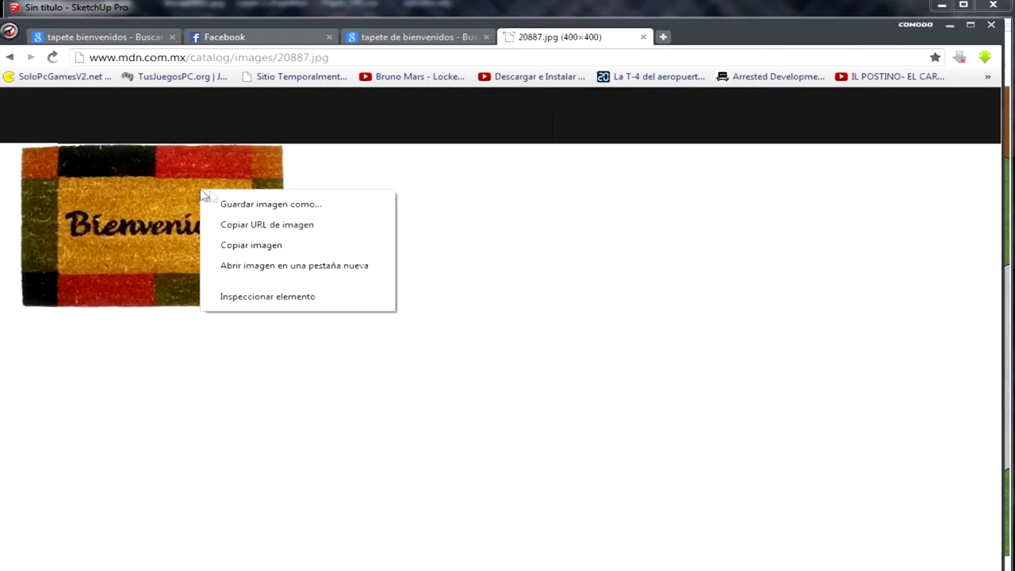
click(238, 204)
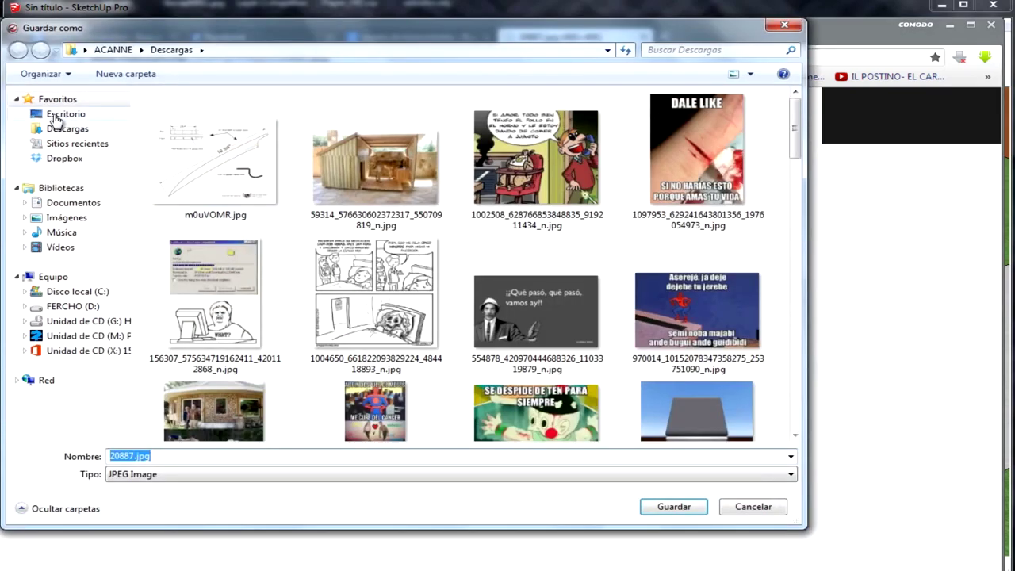
click(53, 119)
click(673, 506)
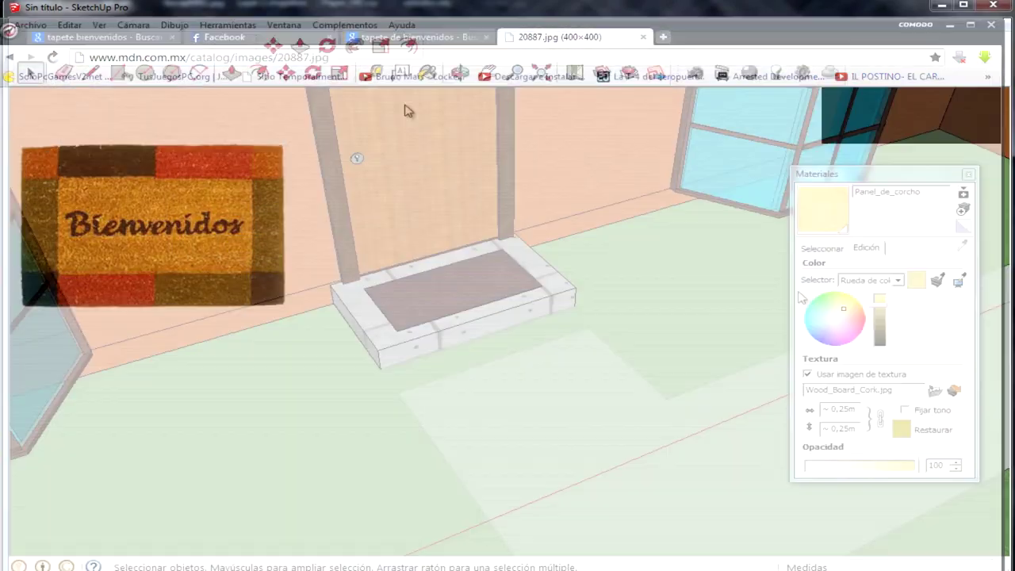
click(821, 248)
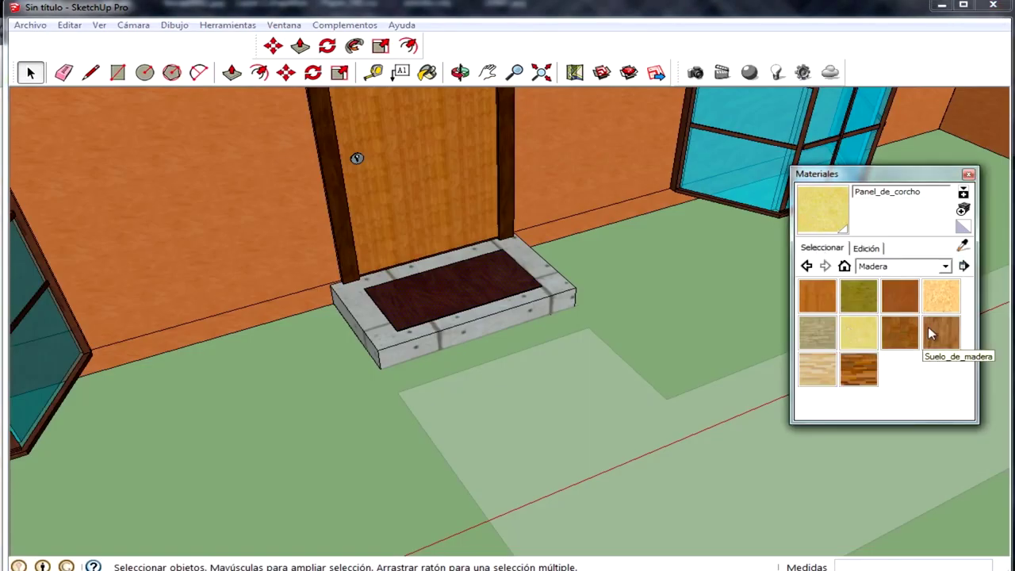
click(931, 333)
Browse Mosaicos geométricos and Persianas, and paint the doormat with the grey vertical-blind material
click(941, 295)
click(945, 266)
click(892, 346)
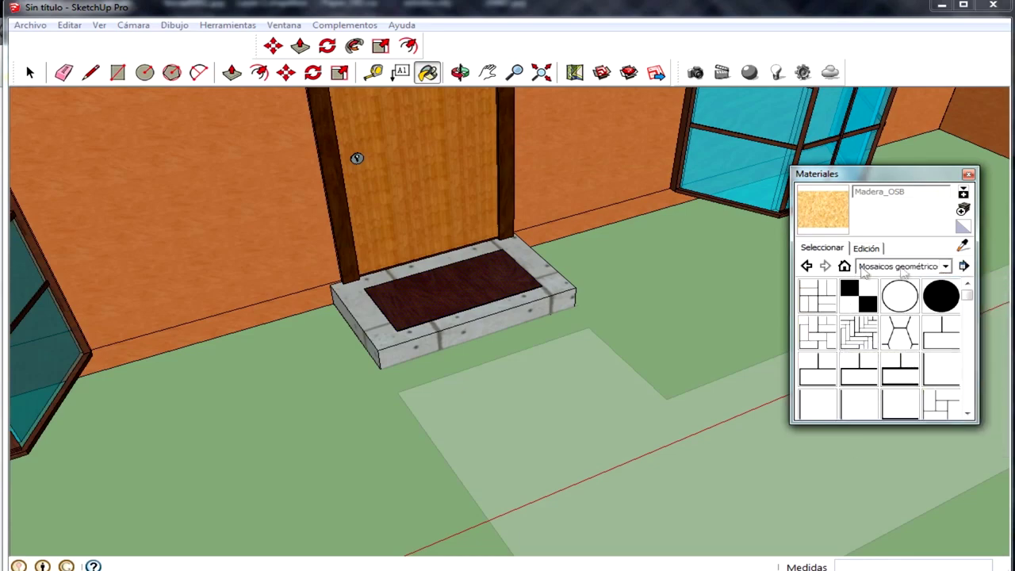
click(866, 268)
click(880, 367)
click(900, 295)
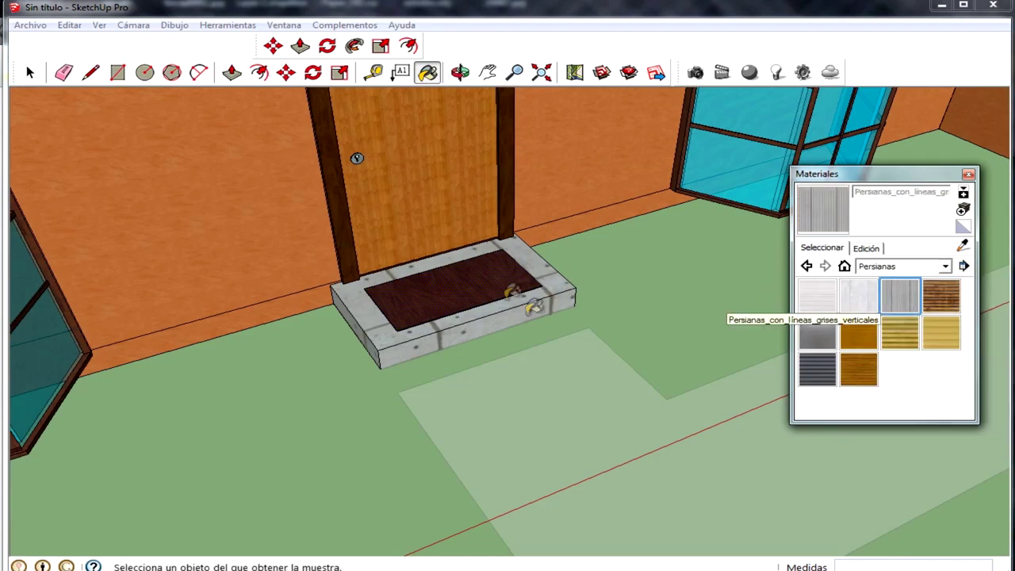
click(475, 273)
mouse_move(484, 279)
middle_down()
mouse_move(484, 374)
mouse_move(397, 290)
middle_up()
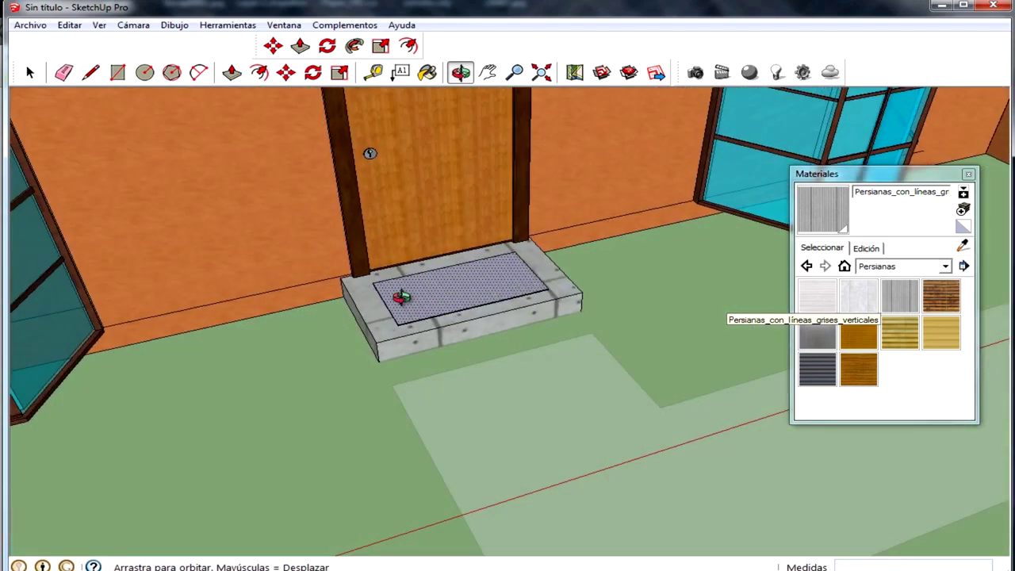
Replace the blind material's texture image with the Bienvenidos picture 20887.jpg
click(872, 250)
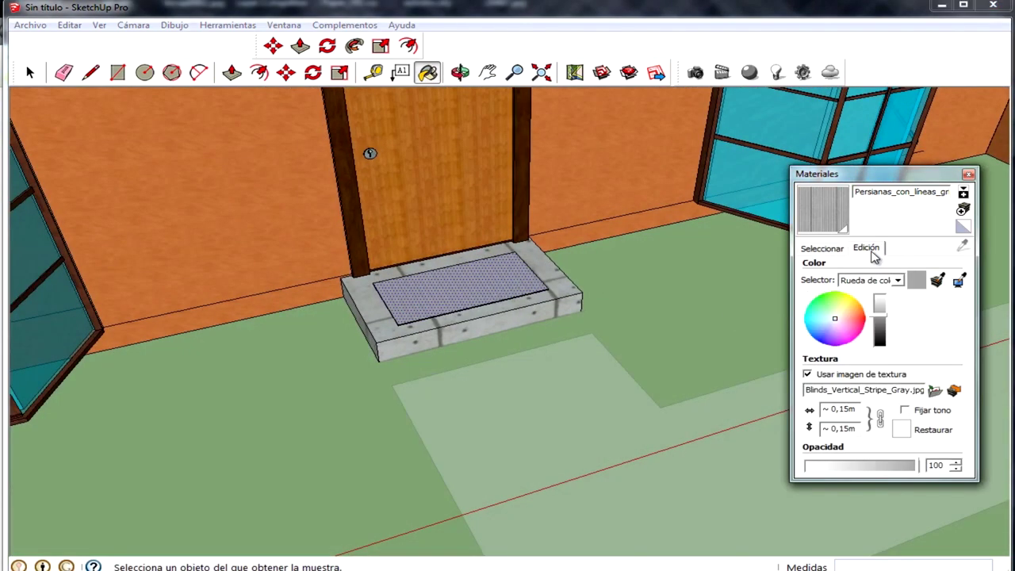
click(935, 391)
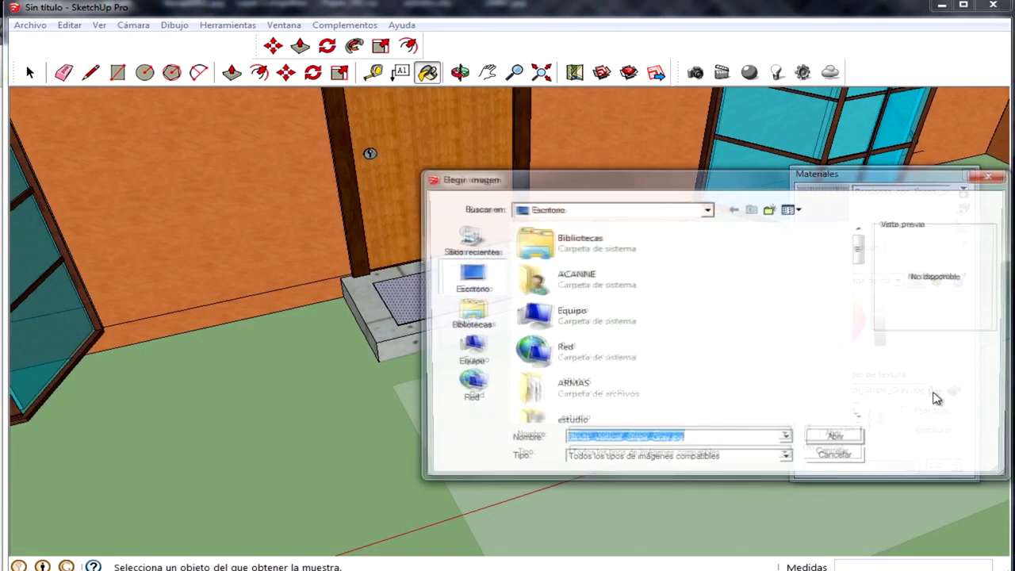
click(857, 255)
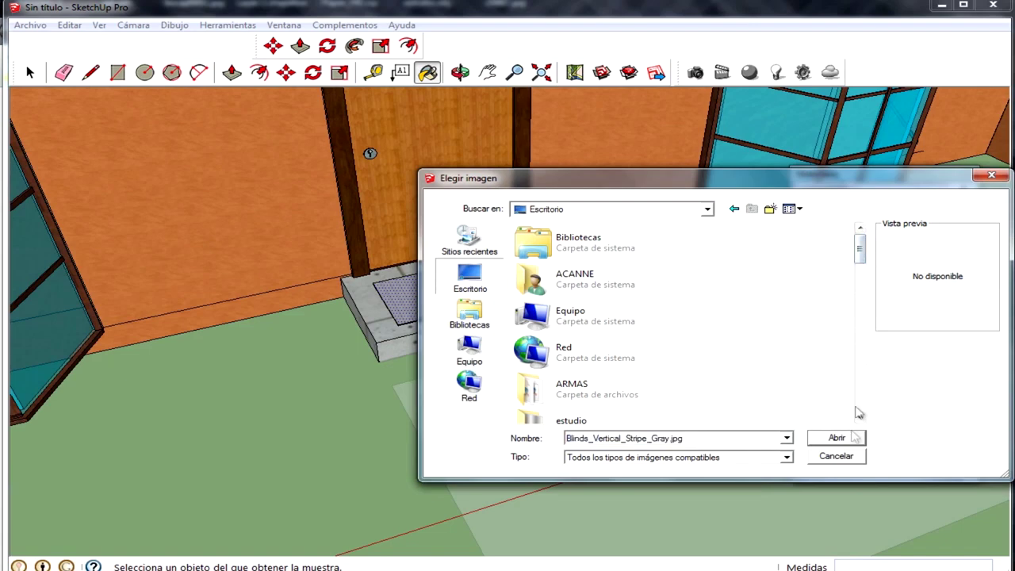
drag(857, 258, 859, 387)
click(625, 396)
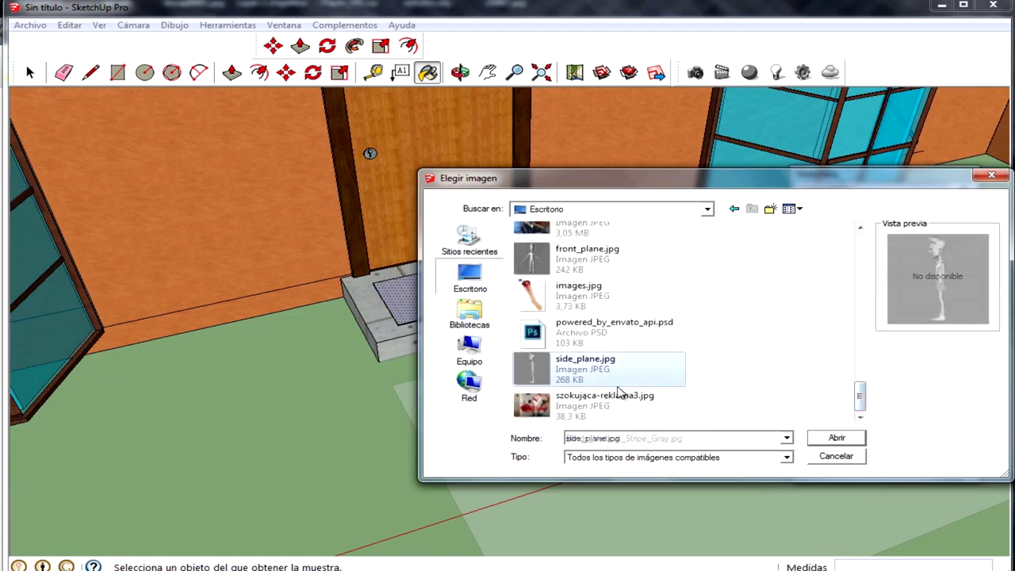
scroll(617, 382, up, 2)
scroll(617, 383, up, 2)
scroll(617, 382, up, 1)
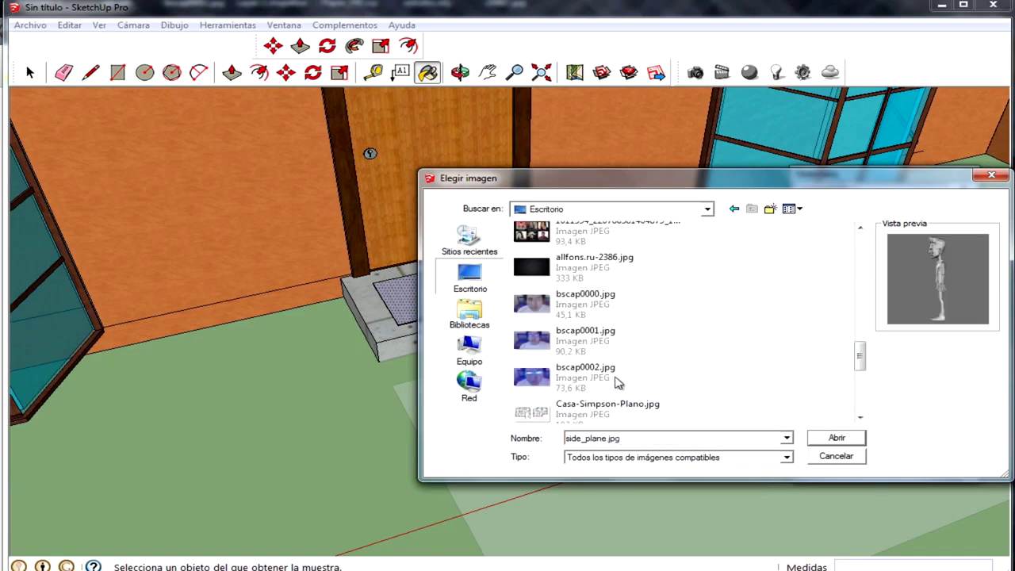
scroll(618, 383, up, 2)
click(575, 230)
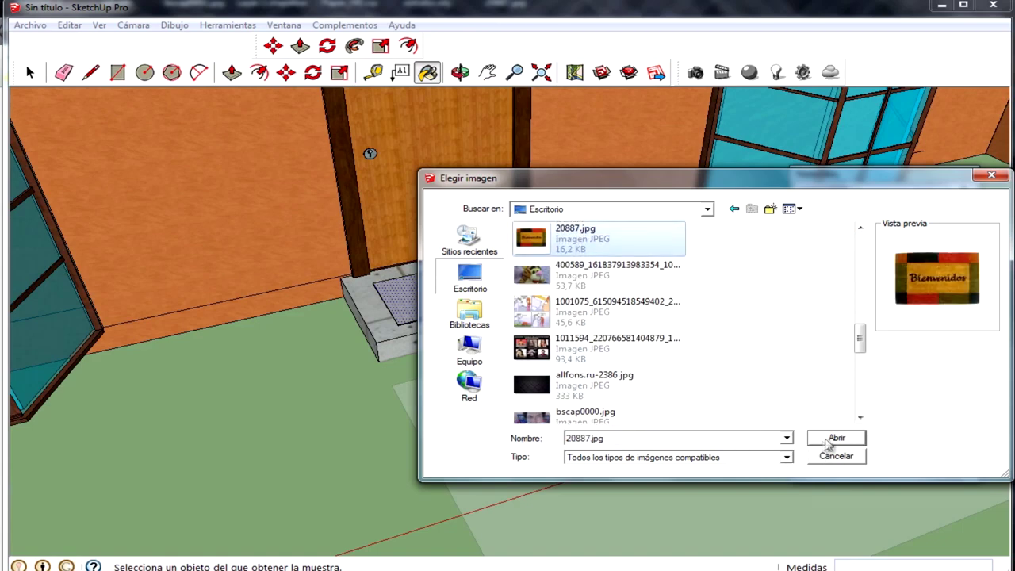
click(829, 439)
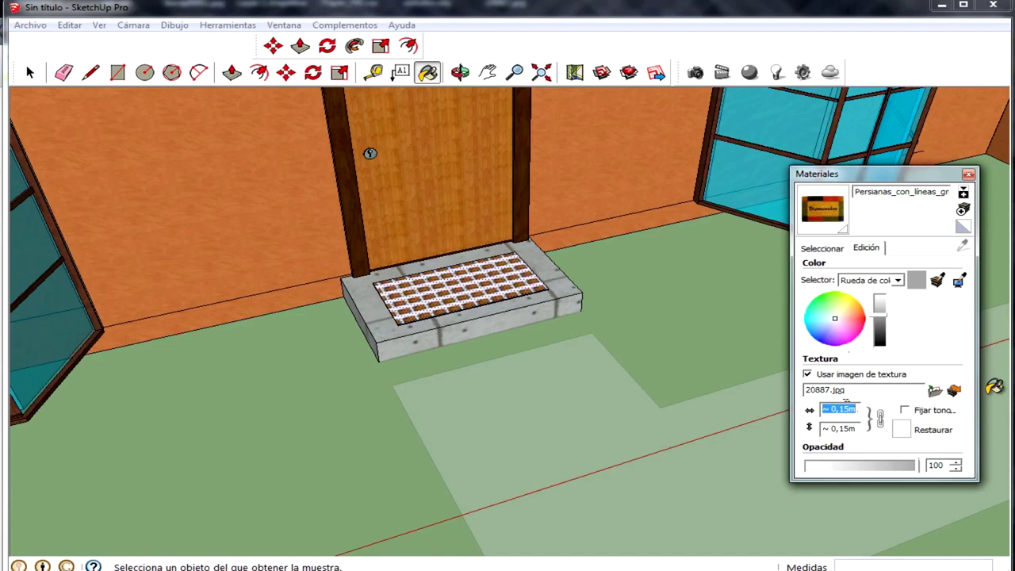
Try texture widths 4, 35 and 1,8 on the doormat, settling on 2,00 m
text(4)
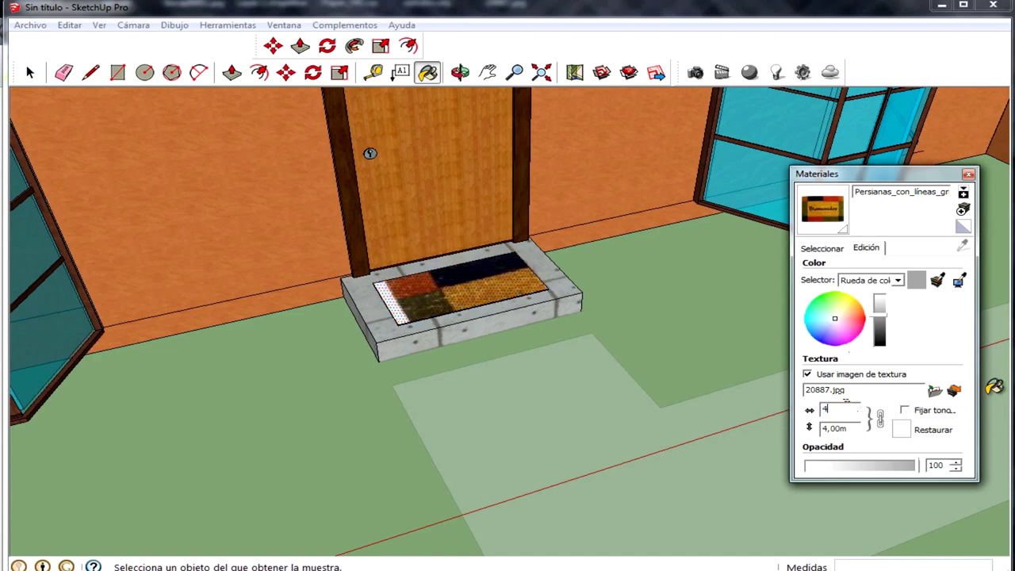
key(BackSpace)
text(3)
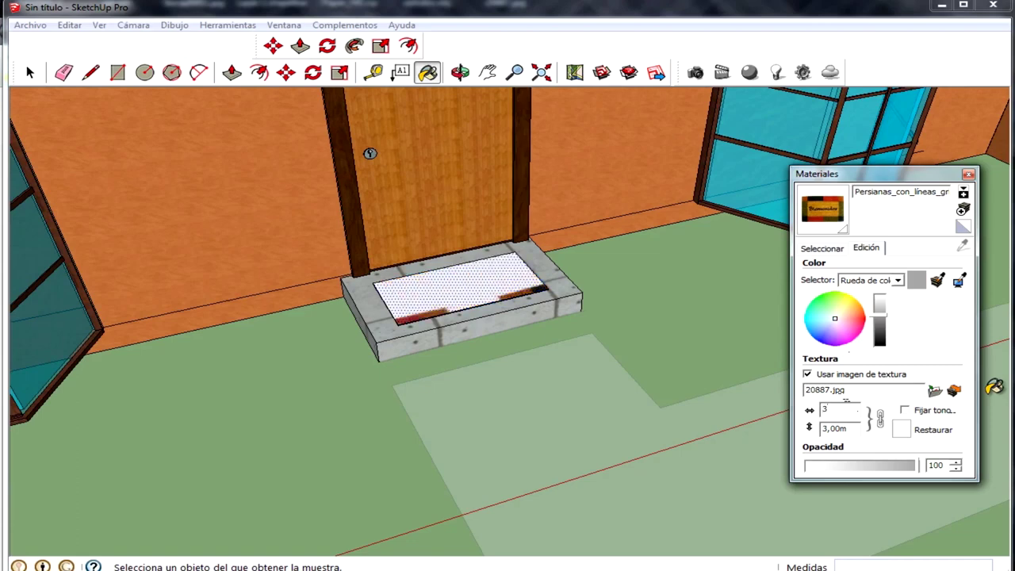
text(5)
key(BackSpace)
text(2)
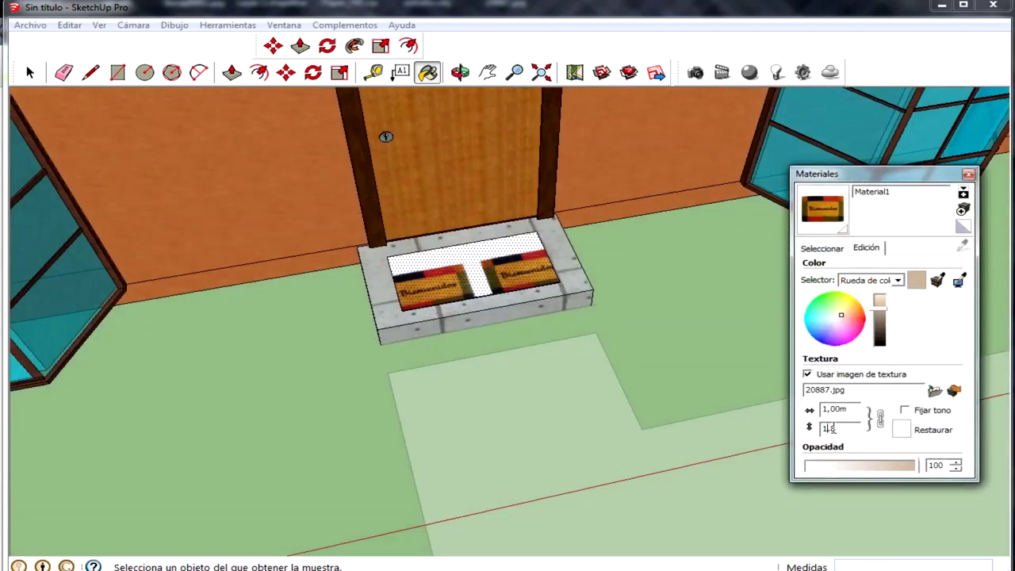
key(BackSpace)
text(,8)
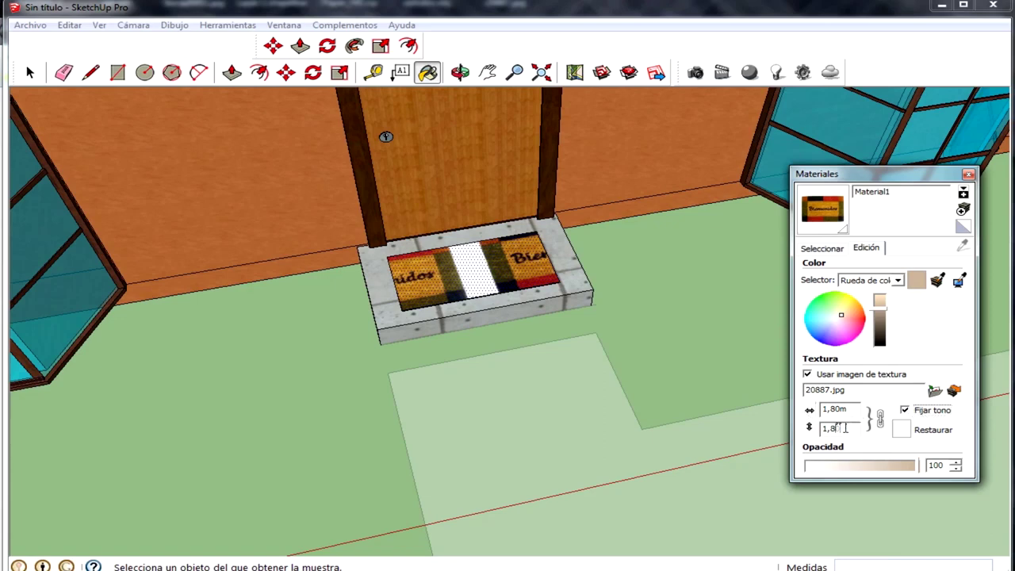
key(BackSpace)
key(BackSpace)
key(BackSpace)
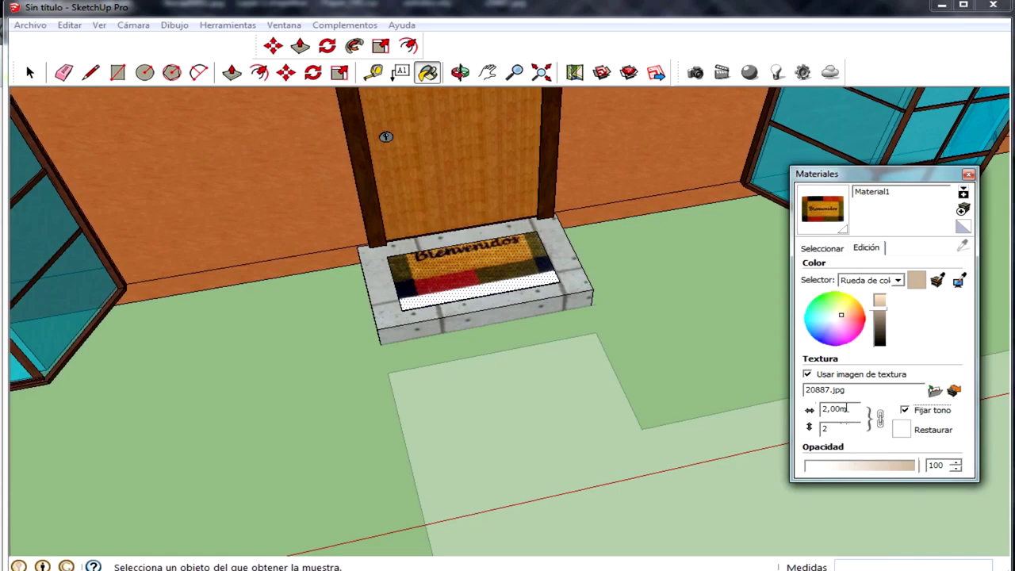
text(2)
click(968, 174)
Push/Pull the doormat face into the step, then raise it into a thin mat
click(231, 73)
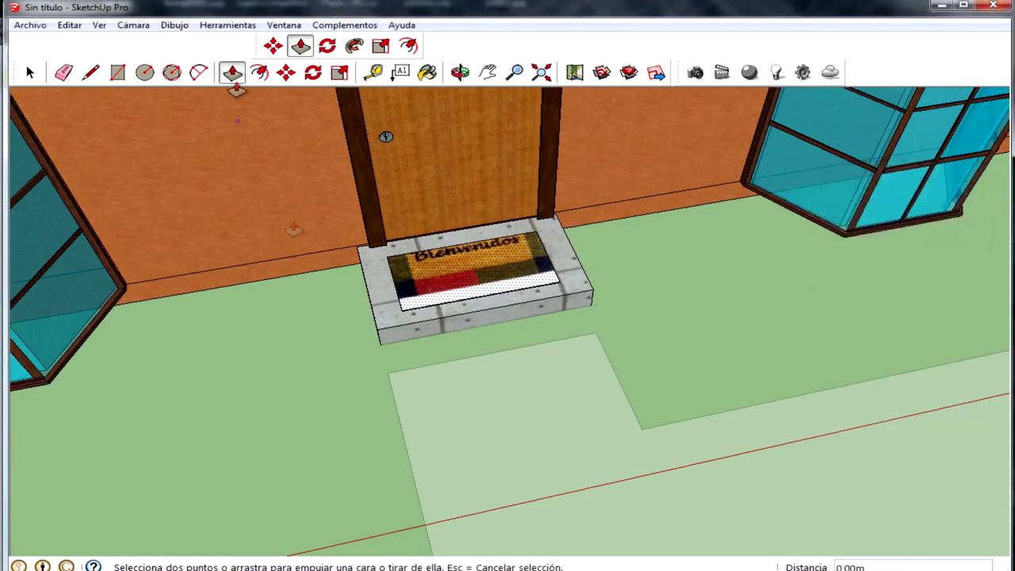
middle_drag(333, 206, 411, 279)
scroll(411, 279, up, 3)
scroll(471, 341, up, 2)
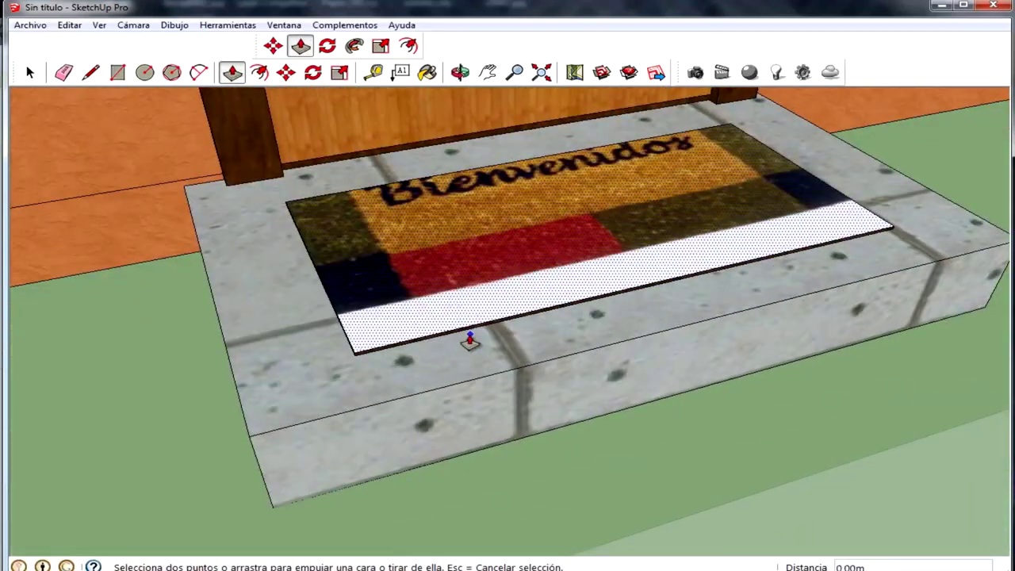
drag(450, 333, 435, 309)
mouse_move(435, 309)
middle_down()
mouse_move(415, 184)
mouse_move(249, 476)
mouse_move(276, 414)
mouse_move(290, 460)
mouse_move(220, 460)
middle_up()
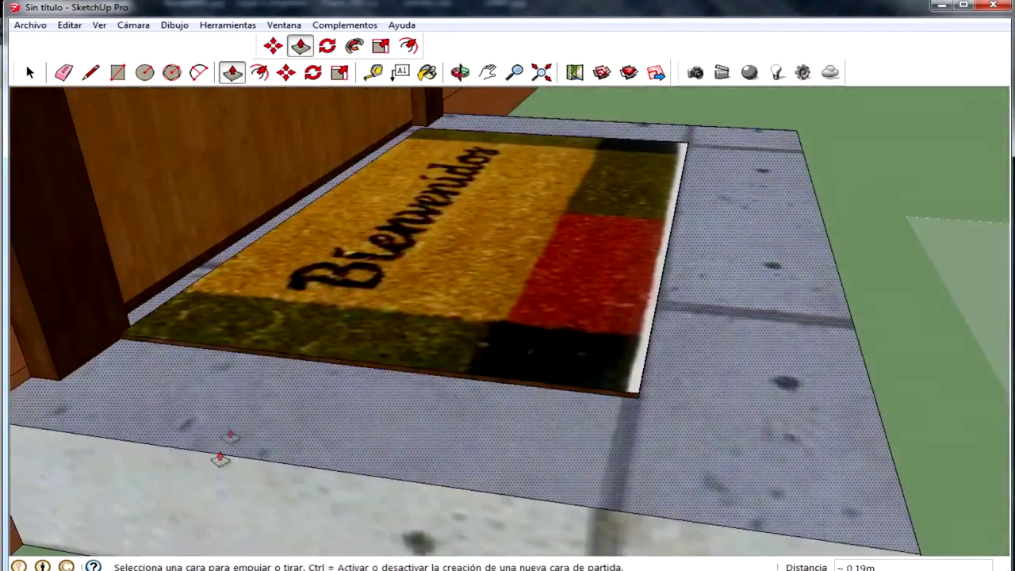
middle_drag(508, 383, 583, 430)
click(583, 430)
click(583, 431)
Return to the Select tool and zoom out to see the whole house
scroll(583, 431, down, 6)
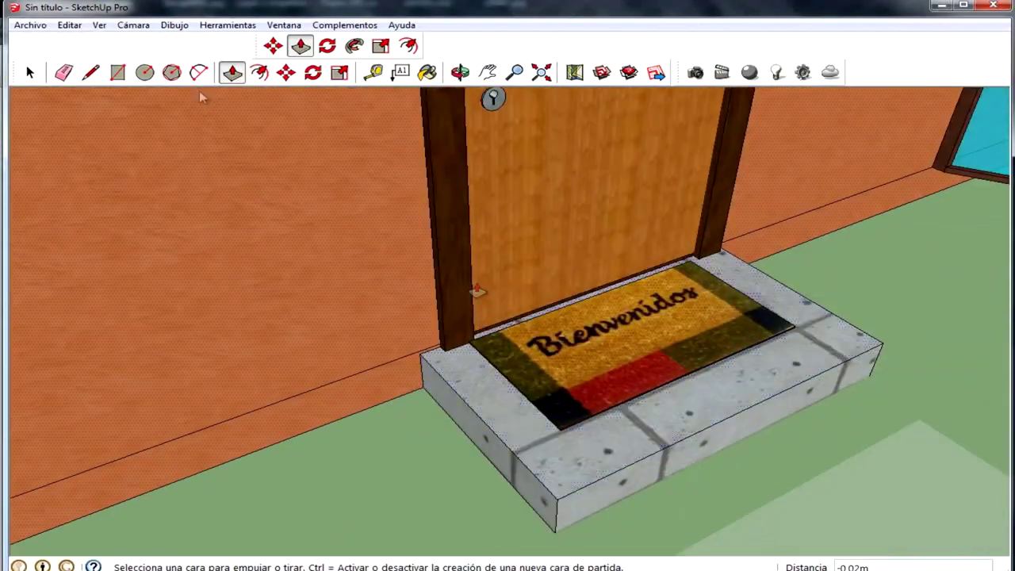
click(30, 72)
scroll(551, 389, down, 4)
scroll(581, 415, down, 4)
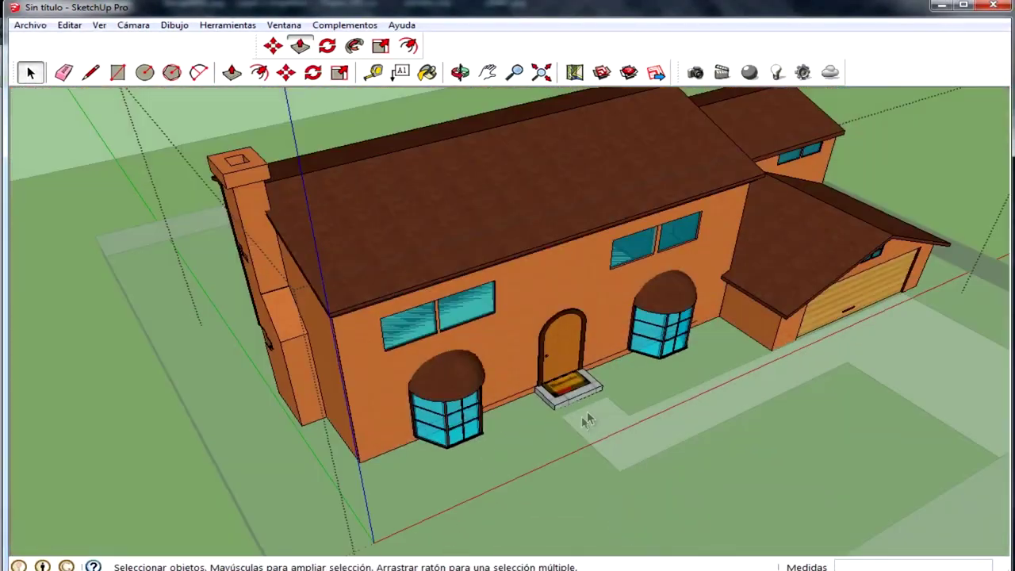
Orbit around the house, then drag the Shaderlight icons off into a floating Shaderlight toolbar
scroll(581, 416, down, 2)
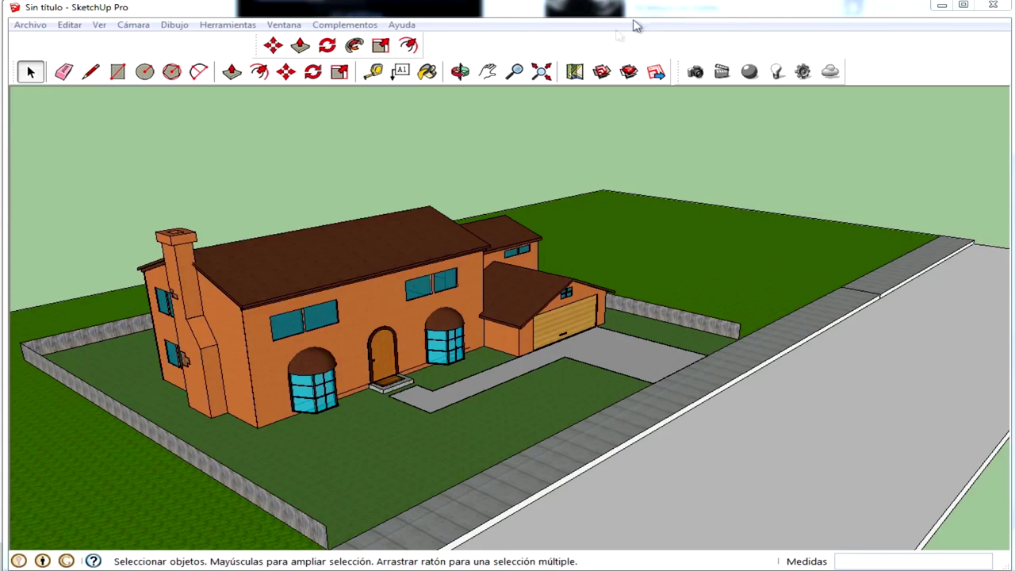
scroll(520, 294, down, 3)
middle_drag(519, 293, 541, 247)
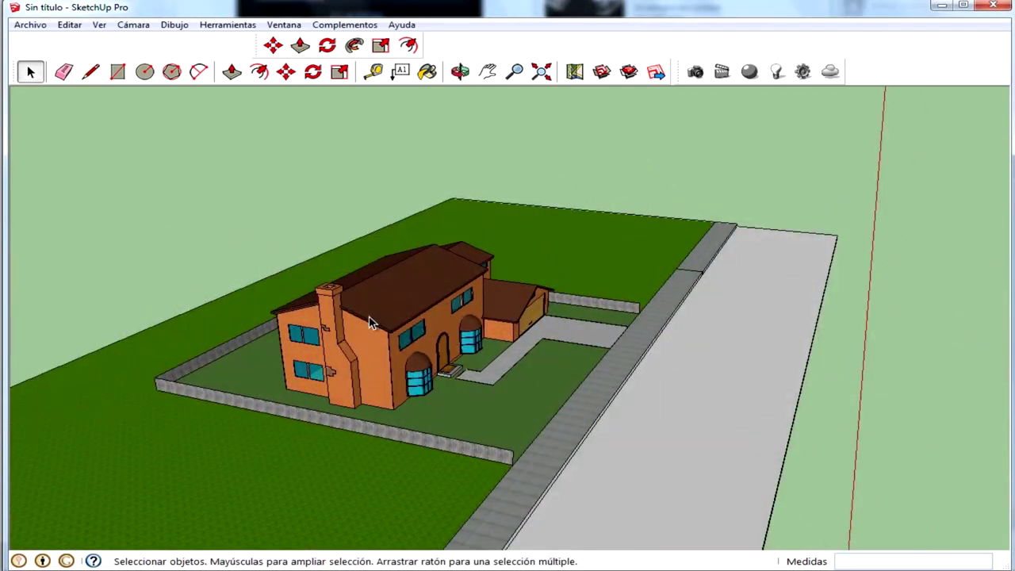
middle_drag(532, 333, 587, 167)
scroll(587, 161, up, 2)
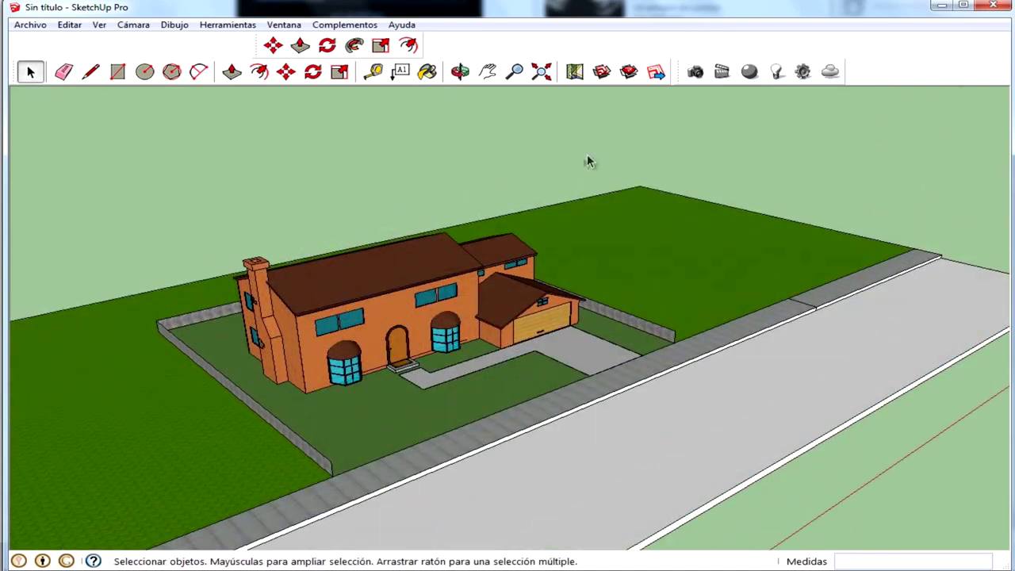
scroll(412, 240, down, 4)
middle_drag(411, 240, 399, 283)
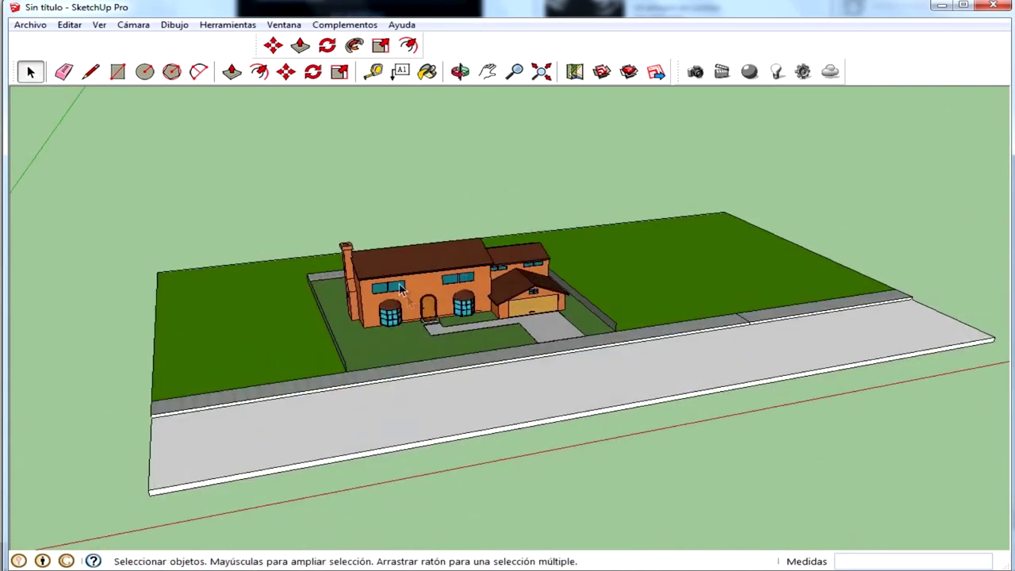
scroll(370, 235, up, 3)
middle_drag(370, 235, 720, 218)
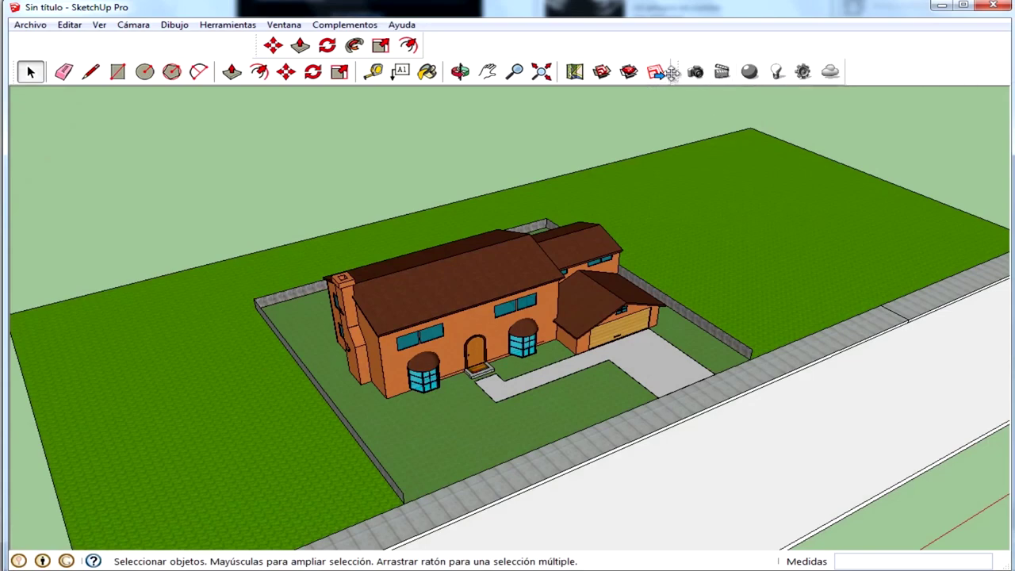
drag(673, 72, 339, 231)
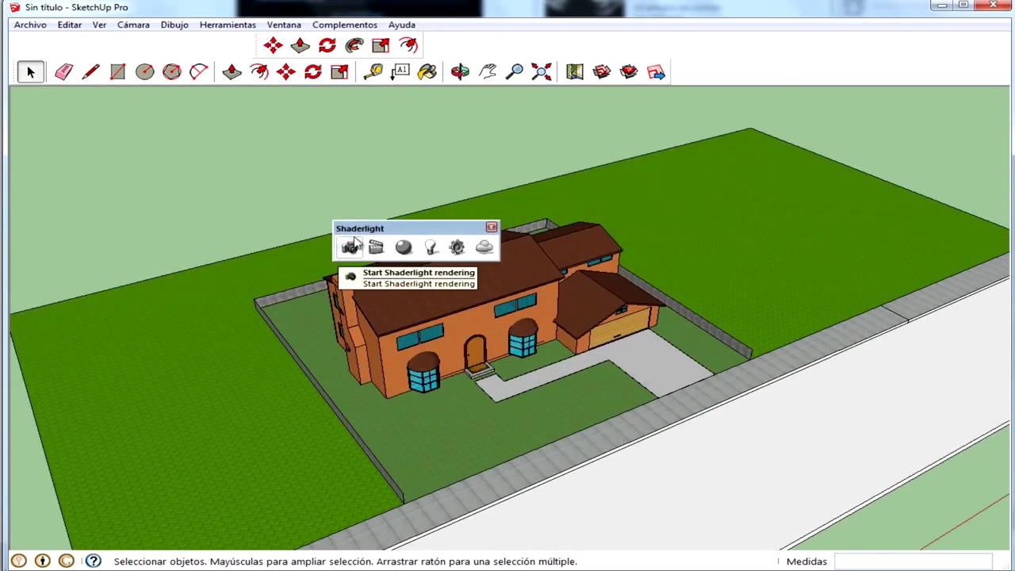
click(456, 248)
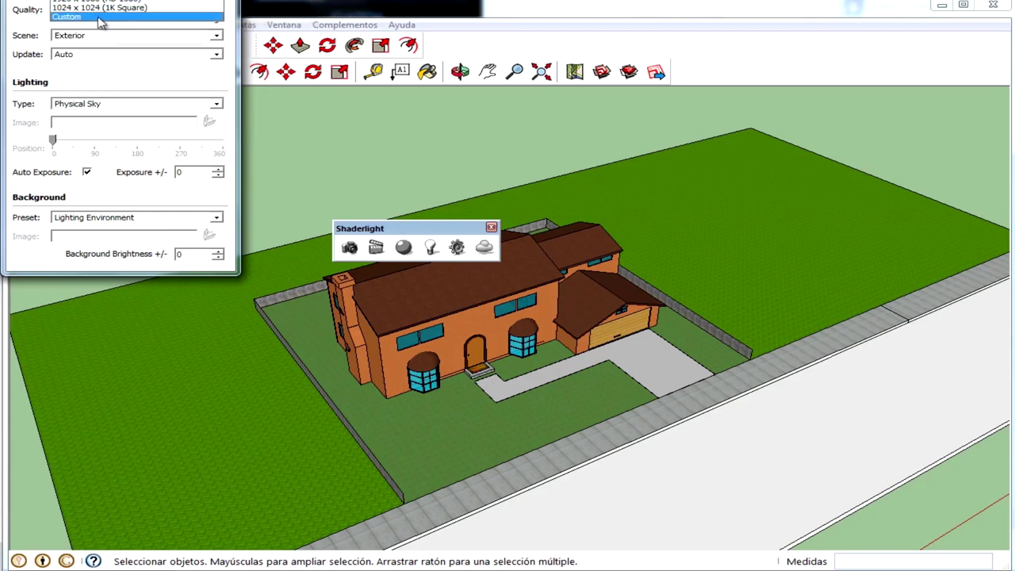
Set Shaderlight render quality to Custom, keeping the Exterior scene and Auto update mode
click(94, 17)
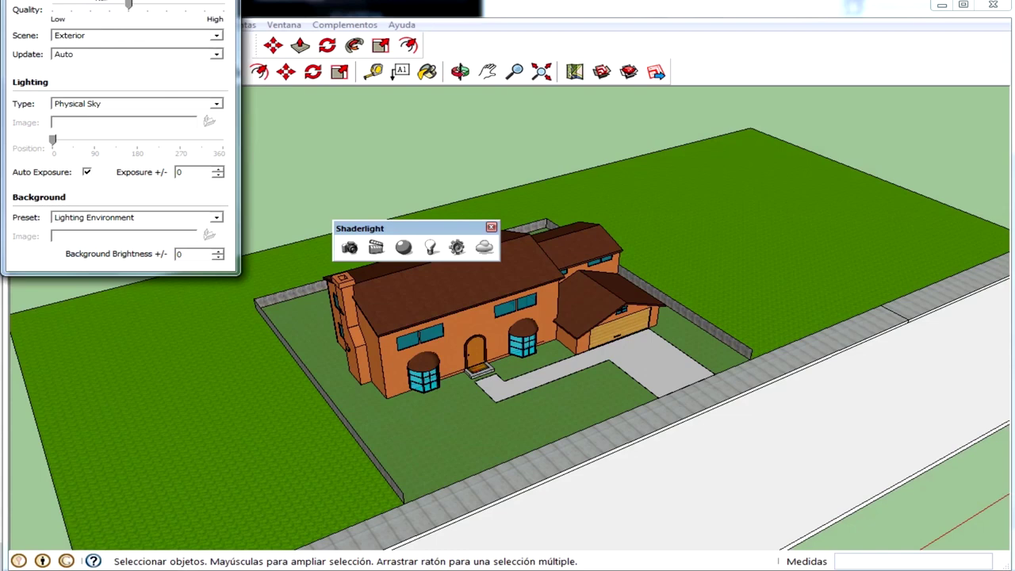
click(161, 28)
click(154, 36)
click(154, 45)
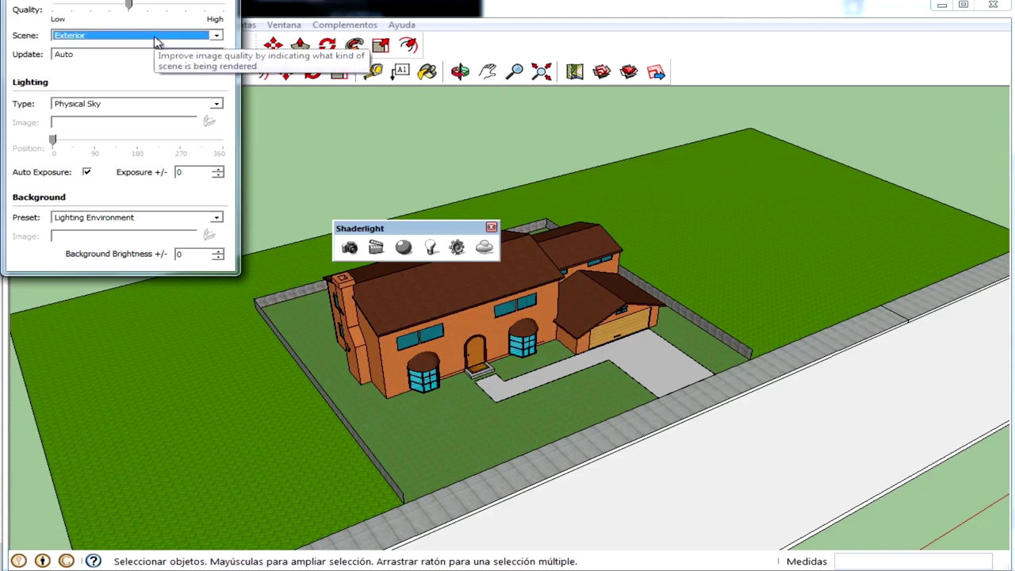
click(153, 56)
click(151, 56)
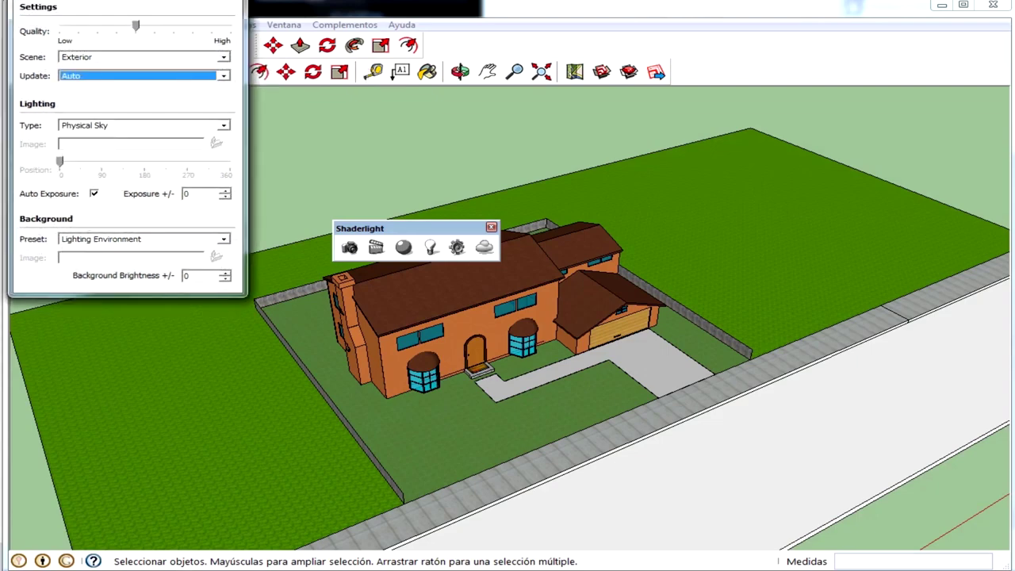
middle_drag(555, 444, 547, 400)
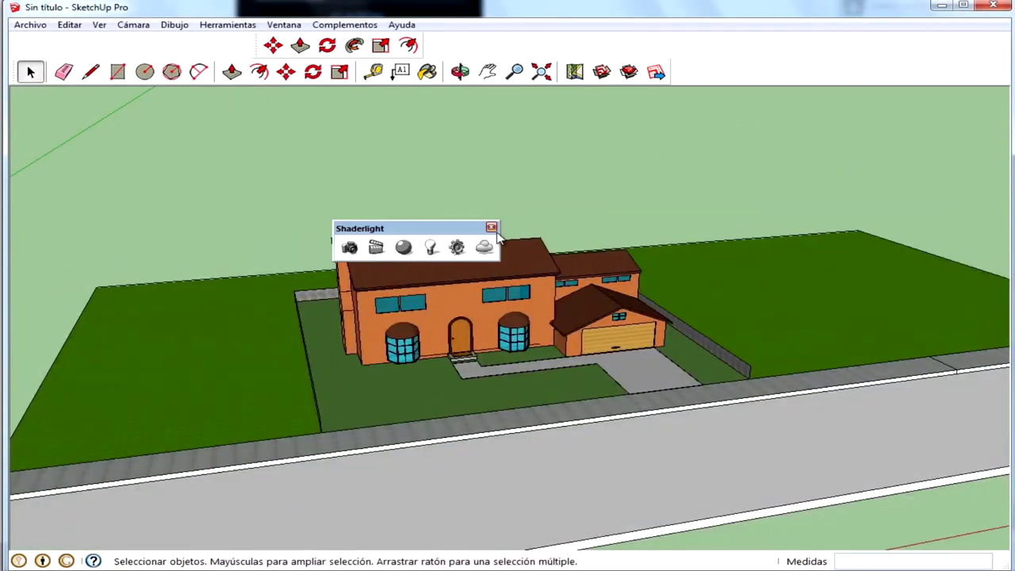
scroll(444, 269, up, 2)
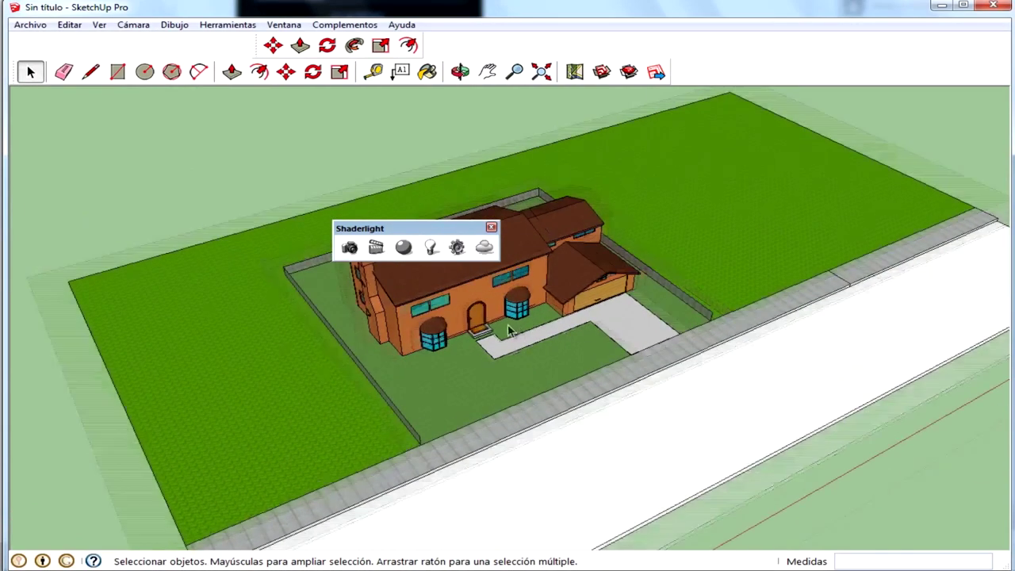
click(414, 250)
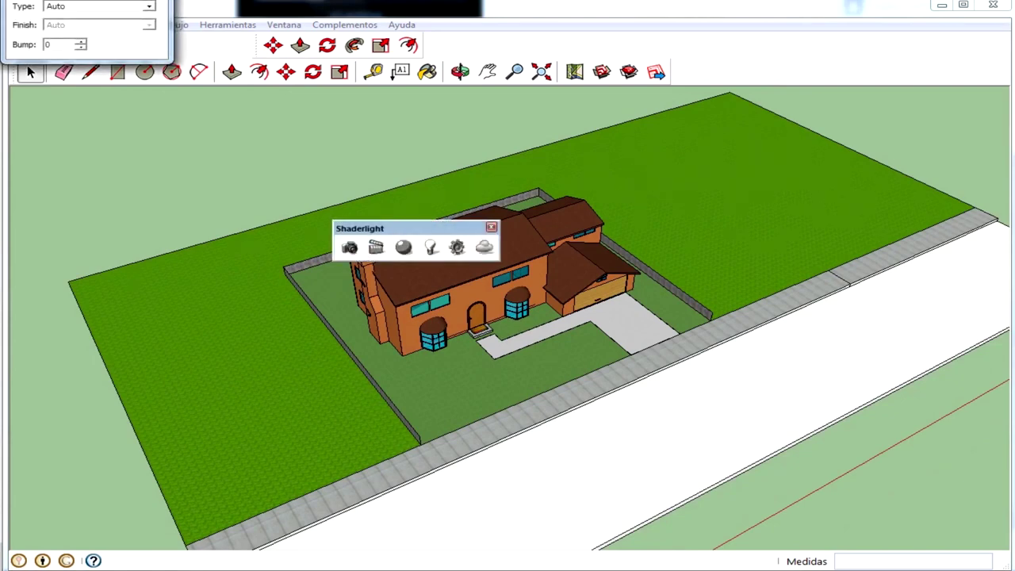
Try the Metal material type with Satin_2, Polished_2 and Chrome finishes
click(260, 237)
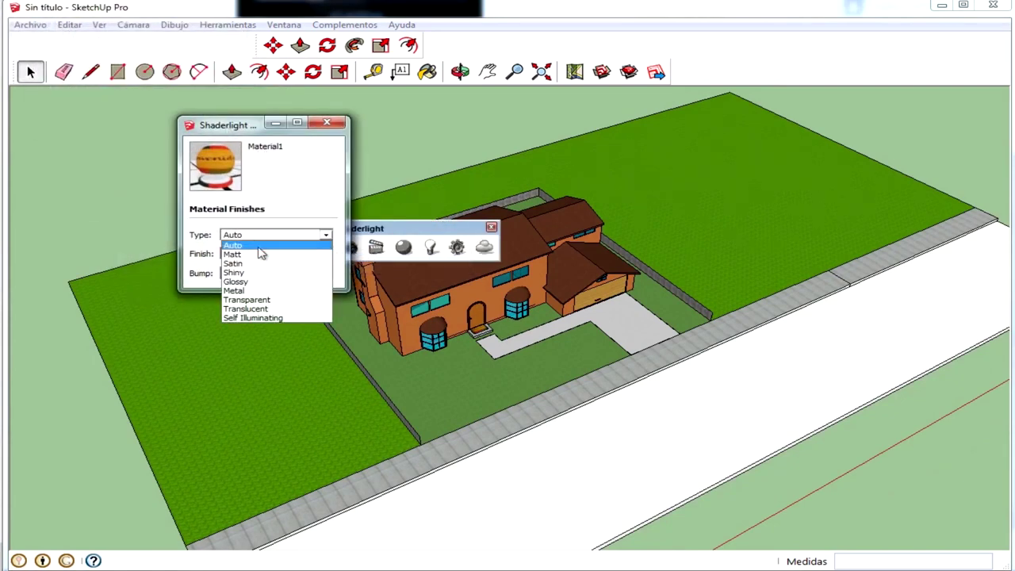
click(258, 290)
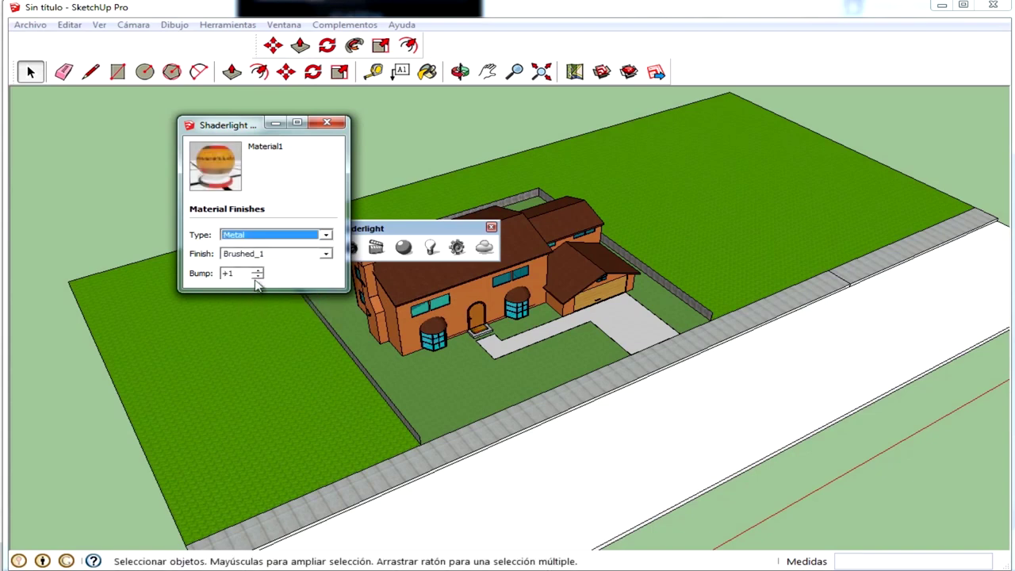
click(258, 253)
click(254, 301)
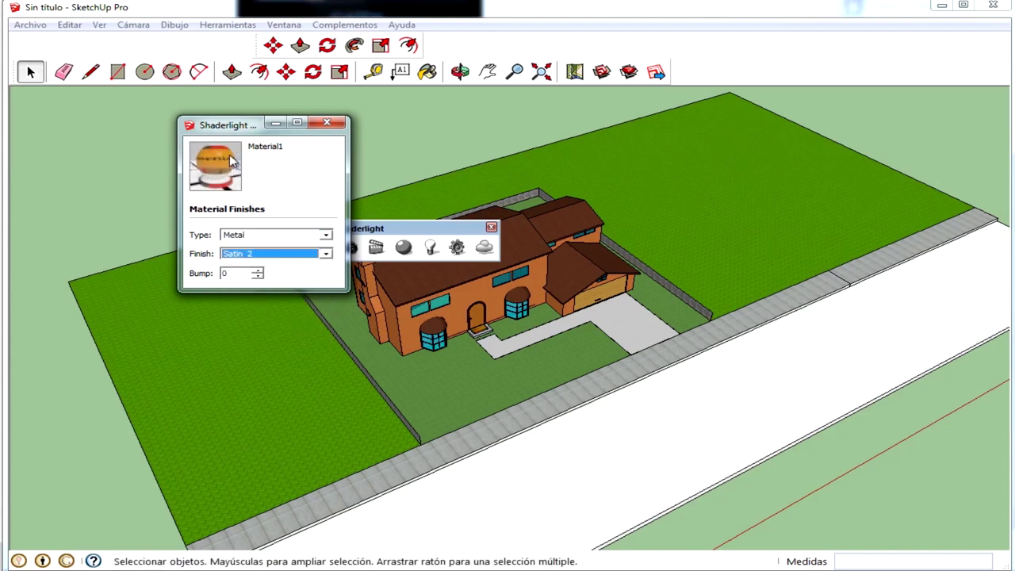
click(273, 256)
click(273, 320)
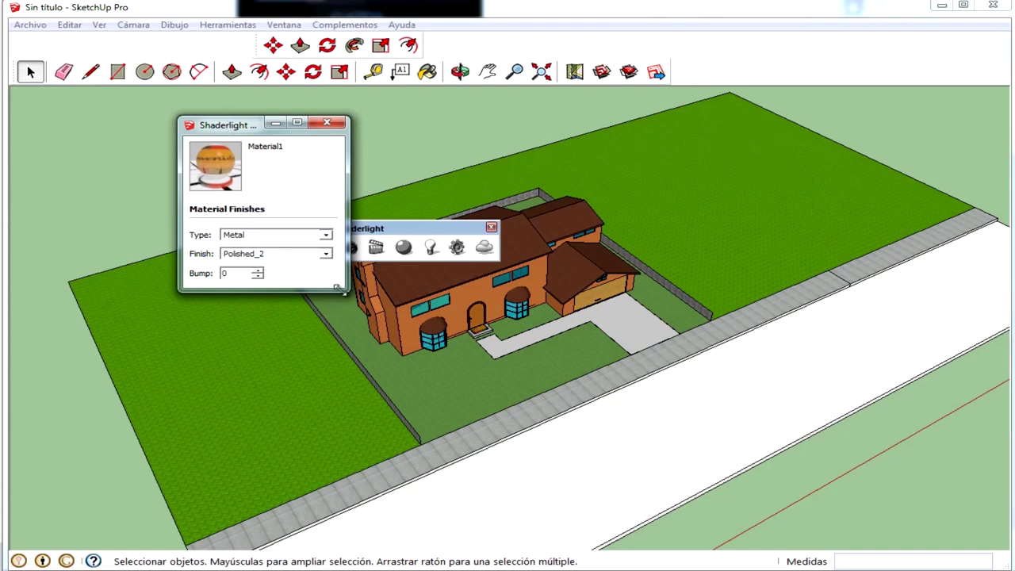
drag(342, 292, 532, 451)
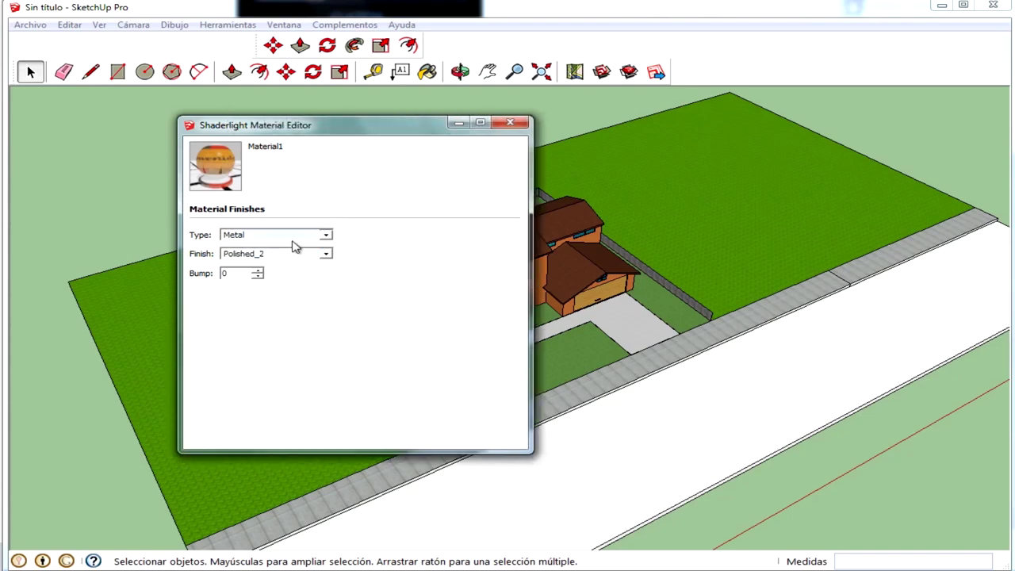
click(290, 255)
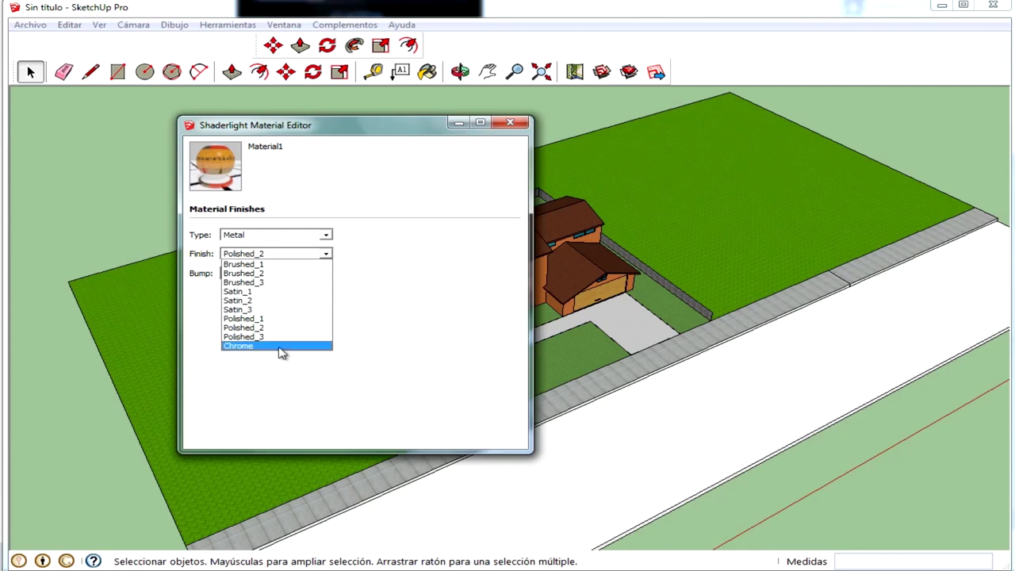
click(280, 347)
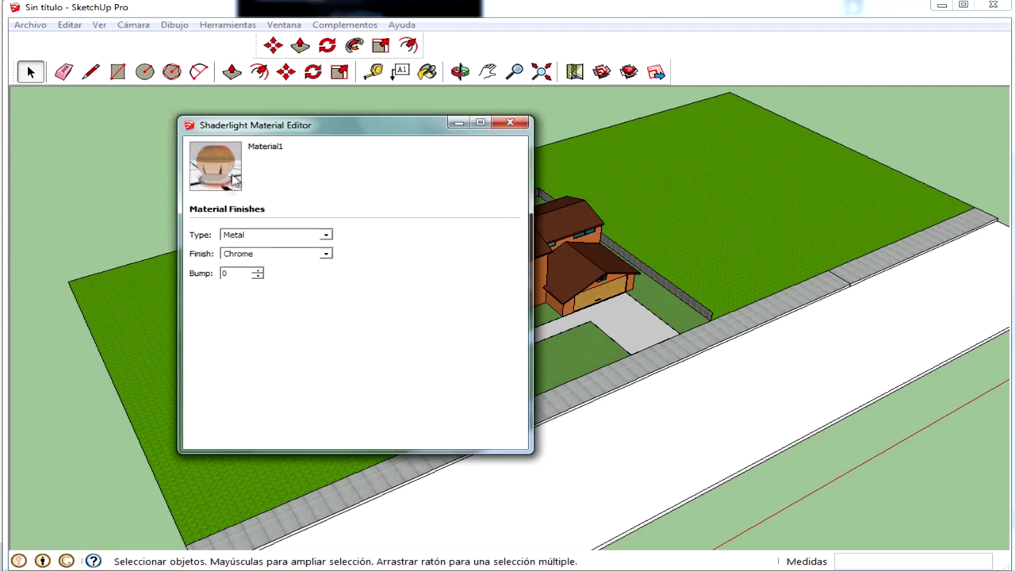
Try Satin and Translucent types with Thick_Shiny and Liquid_Dull finishes
click(252, 236)
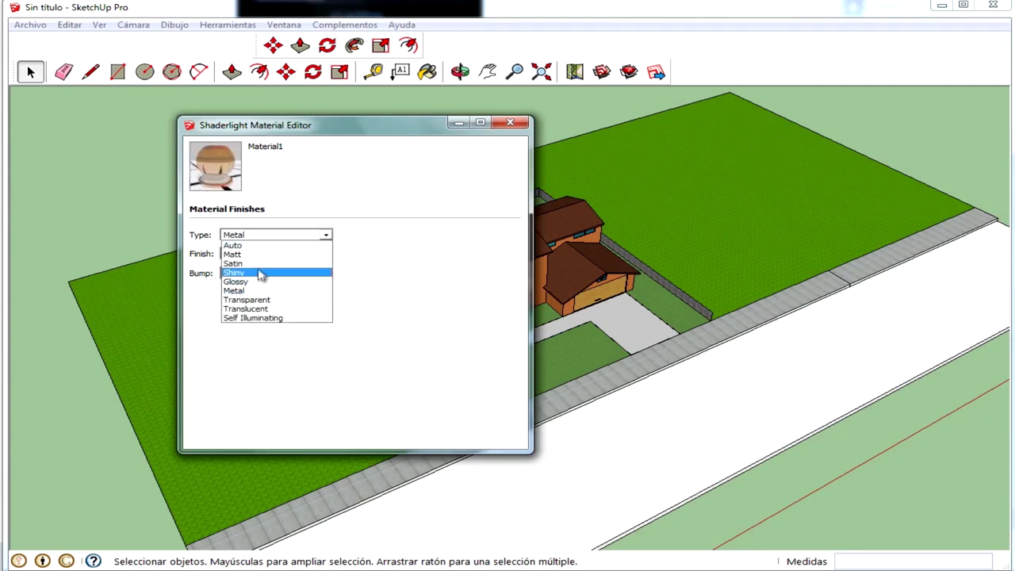
click(256, 265)
click(259, 235)
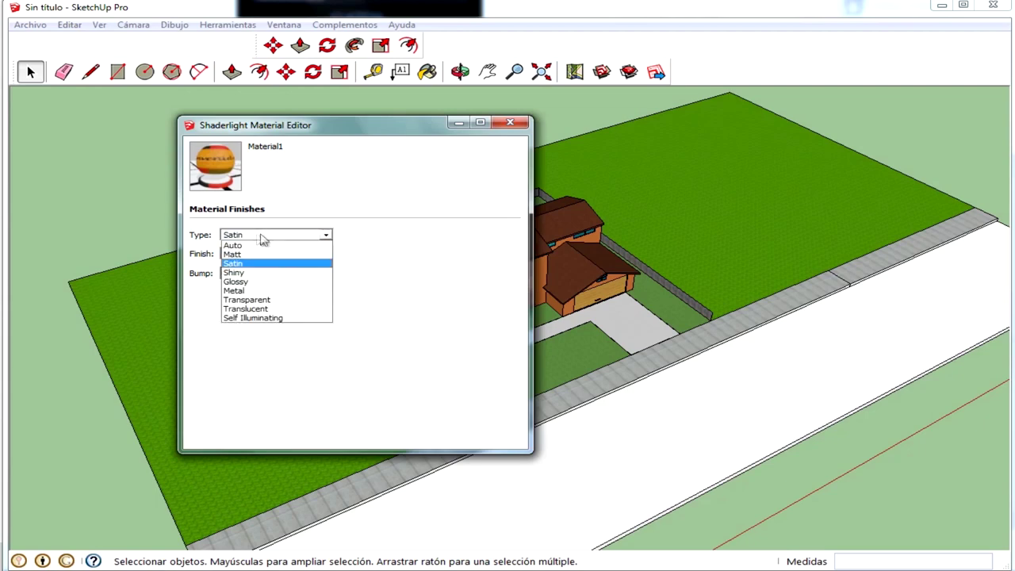
click(266, 309)
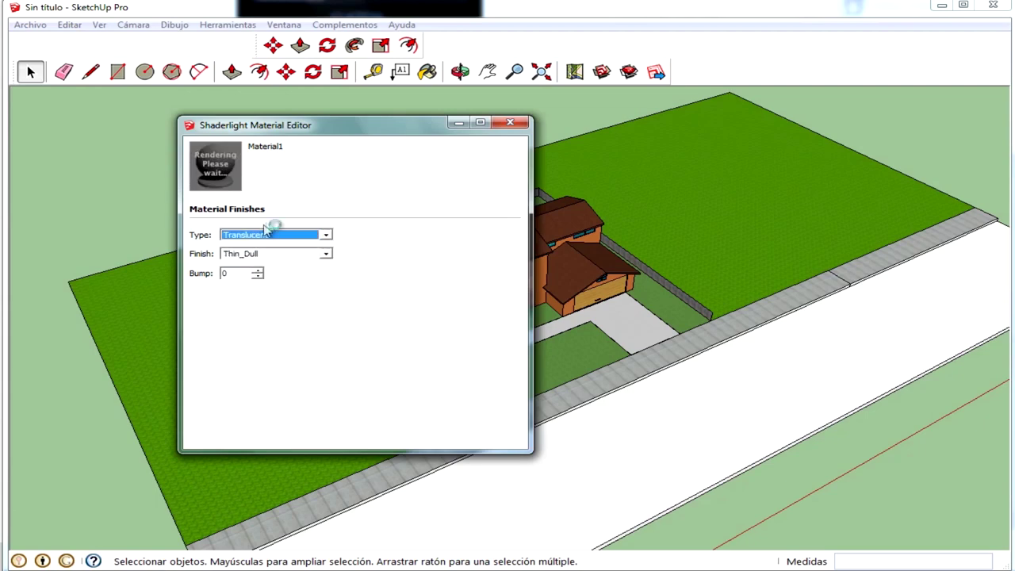
click(267, 254)
click(267, 300)
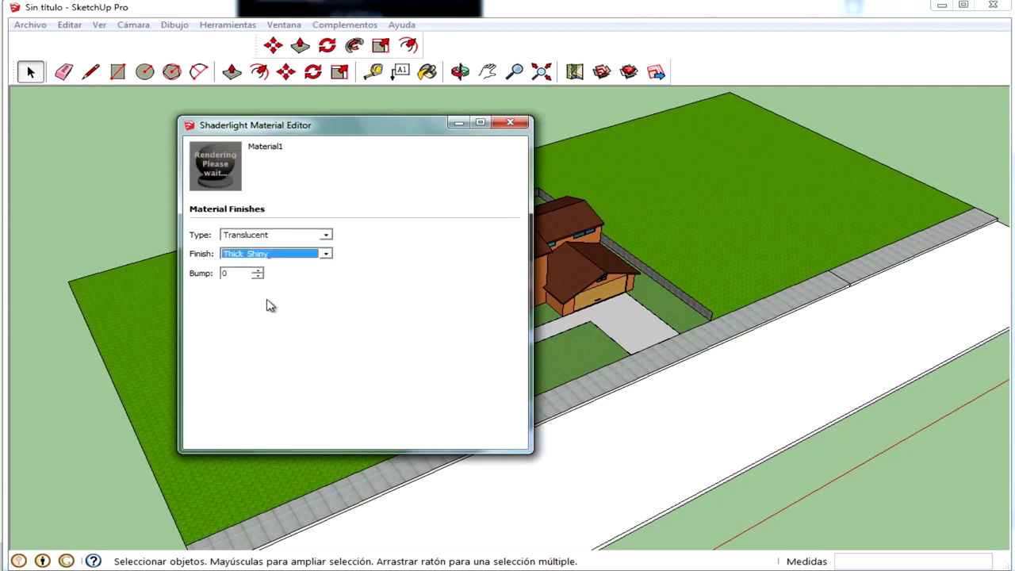
click(295, 254)
click(295, 320)
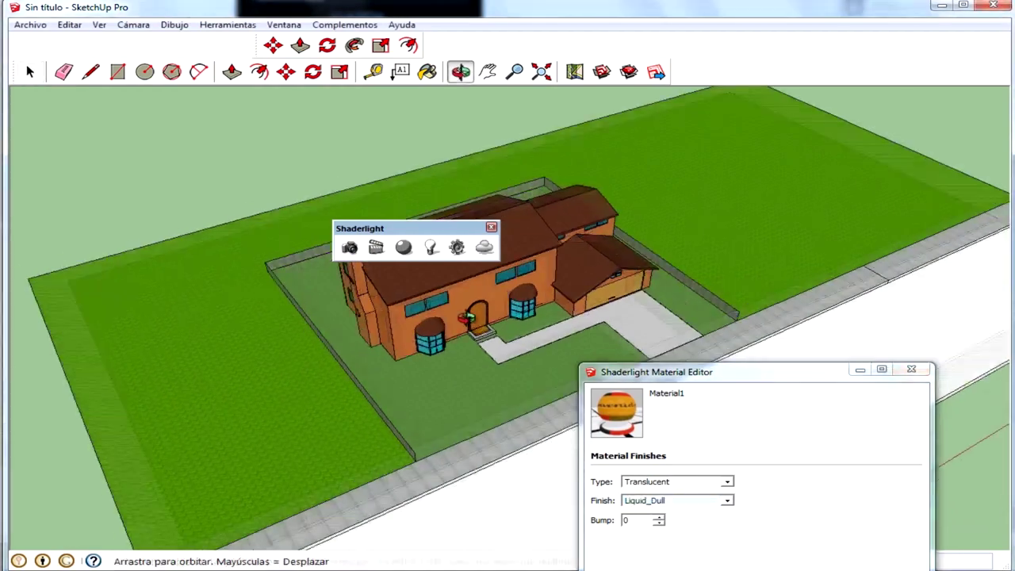
Zoom in on the doormat and set Material1 to the Shiny type with a Dull_1 finish
scroll(516, 337, up, 3)
scroll(516, 337, up, 3)
scroll(515, 337, up, 3)
middle_drag(516, 337, 351, 347)
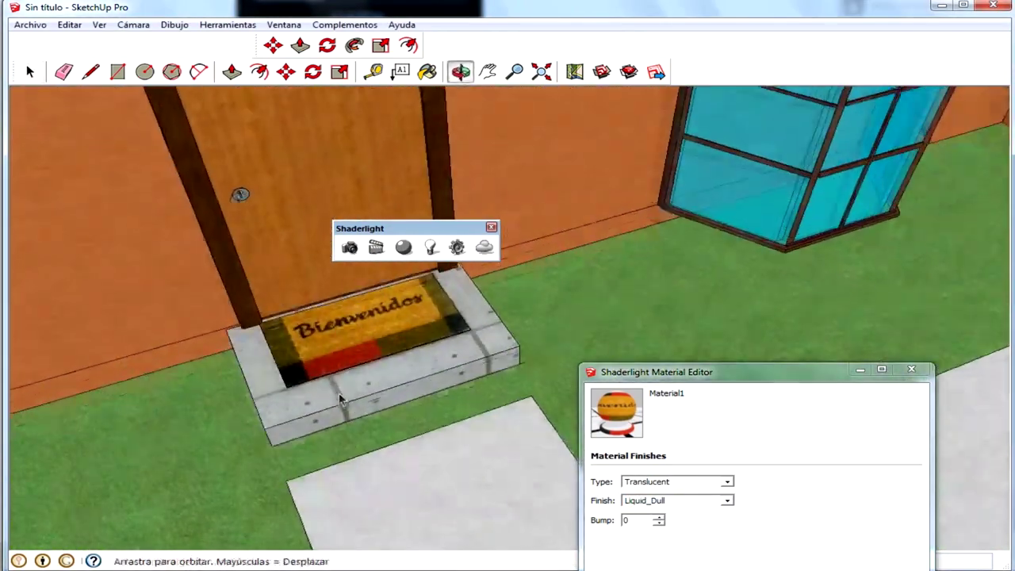
click(595, 414)
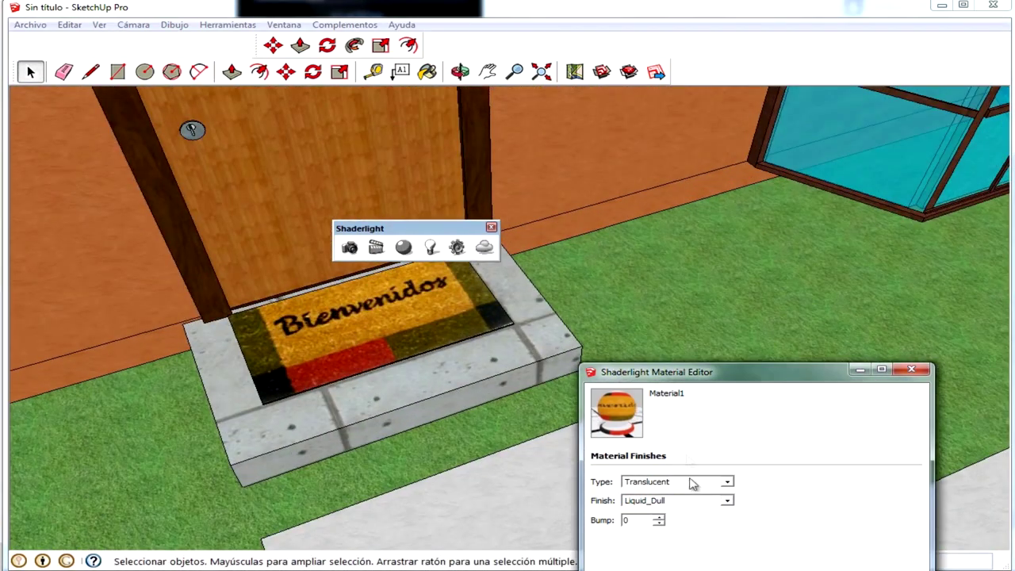
click(665, 506)
click(669, 549)
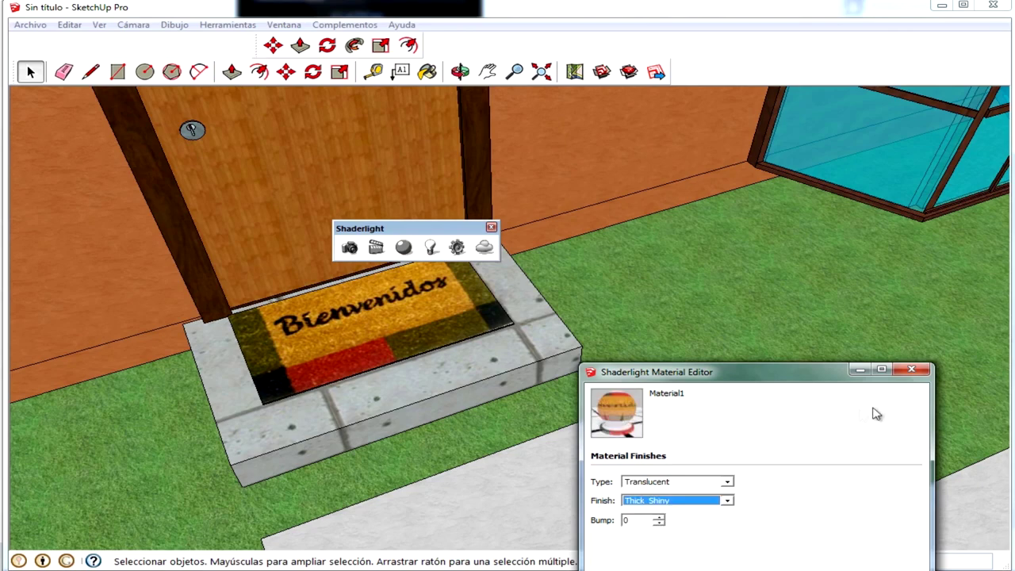
click(806, 247)
click(805, 247)
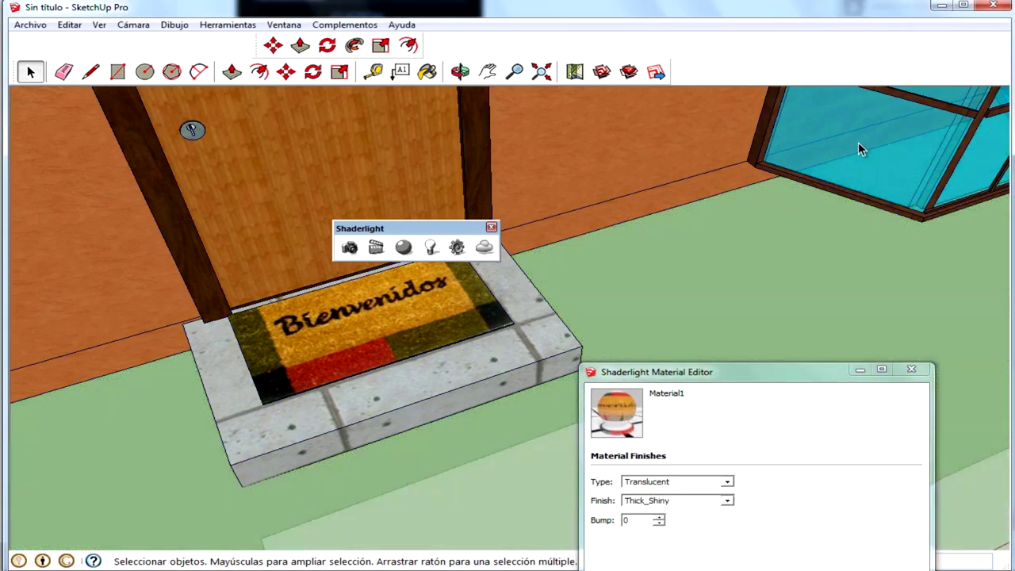
scroll(744, 309, down, 2)
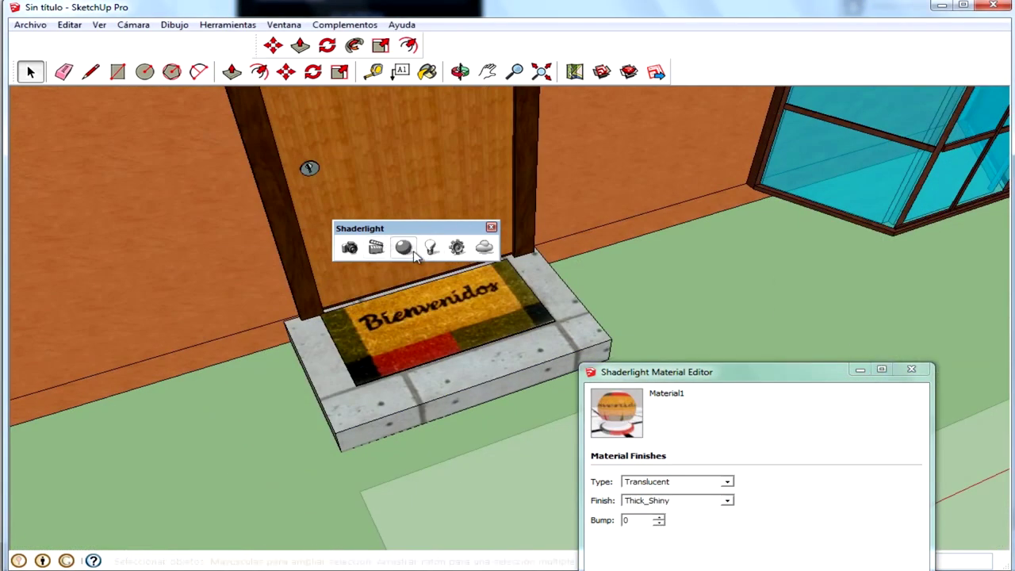
click(674, 482)
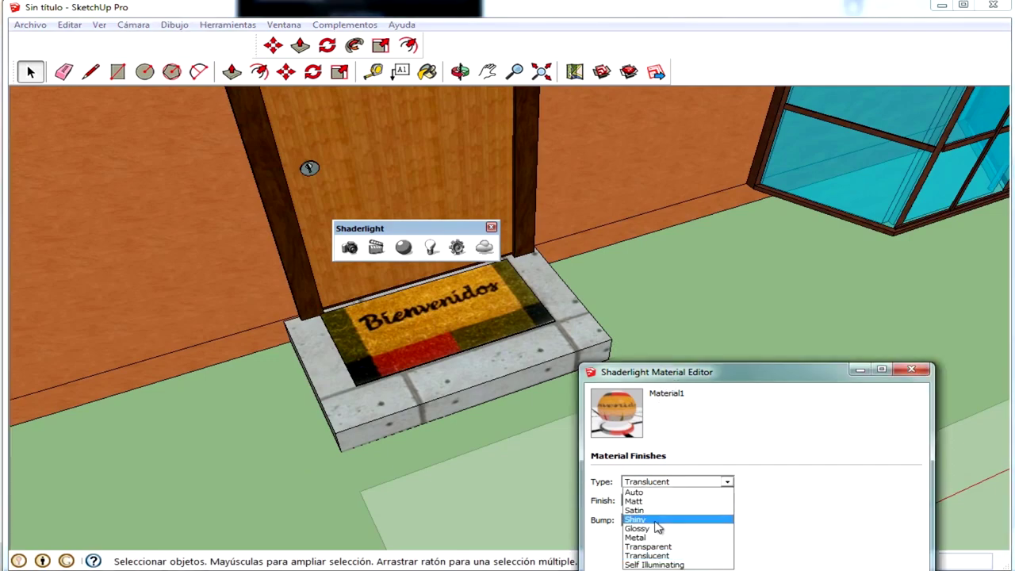
click(658, 526)
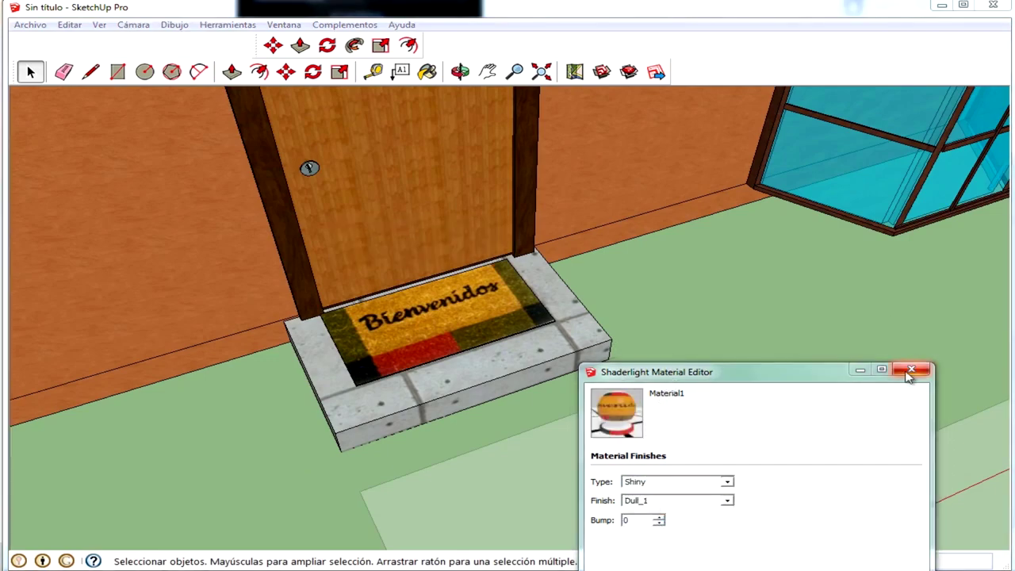
Close the material editor and dock the Shaderlight toolbar in the top toolbar row
click(911, 369)
scroll(479, 362, down, 3)
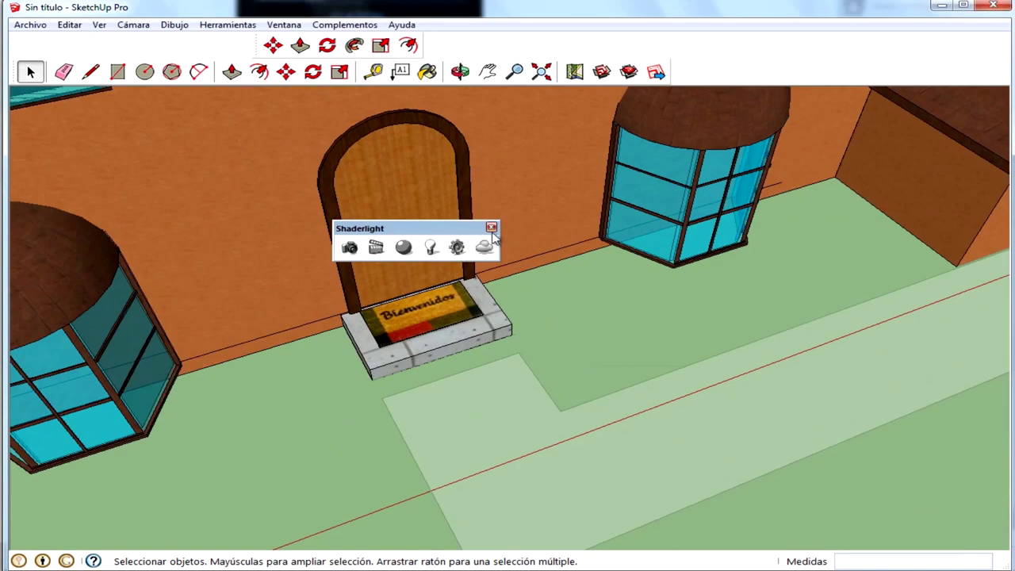
drag(459, 231, 717, 274)
drag(635, 287, 741, 64)
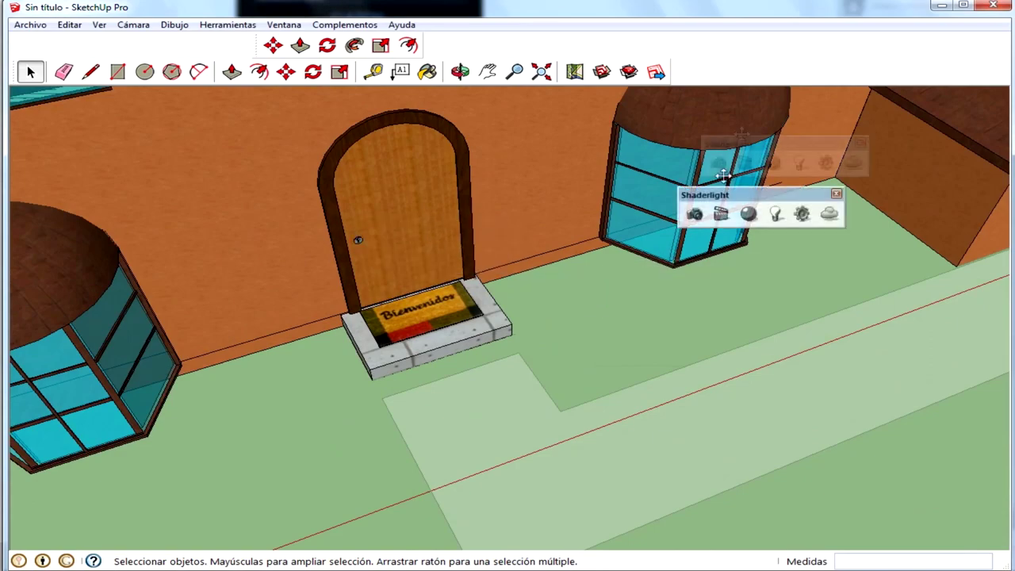
scroll(508, 317, down, 2)
mouse_move(286, 222)
middle_down()
mouse_move(261, 228)
mouse_move(269, 238)
middle_up()
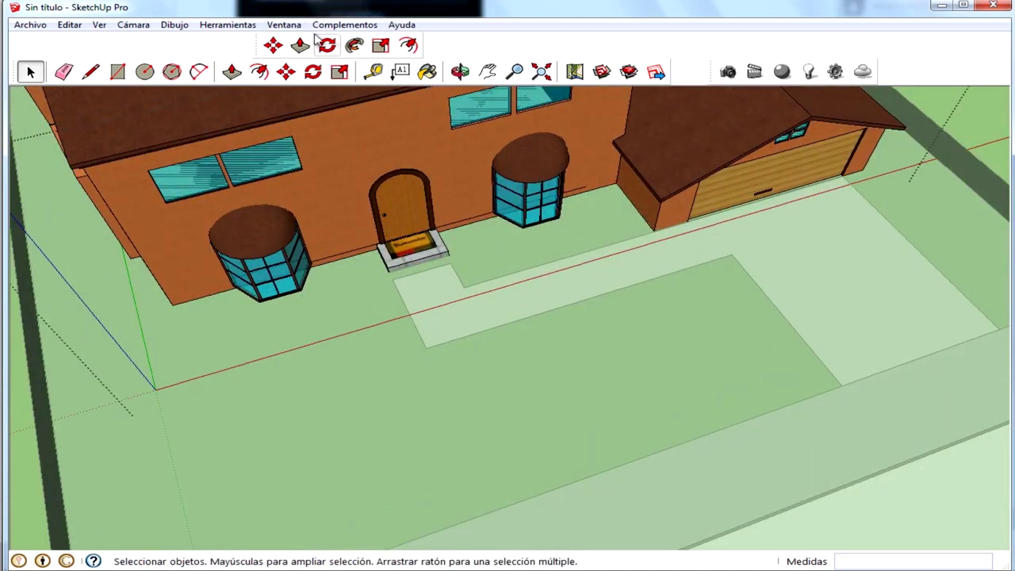
click(273, 25)
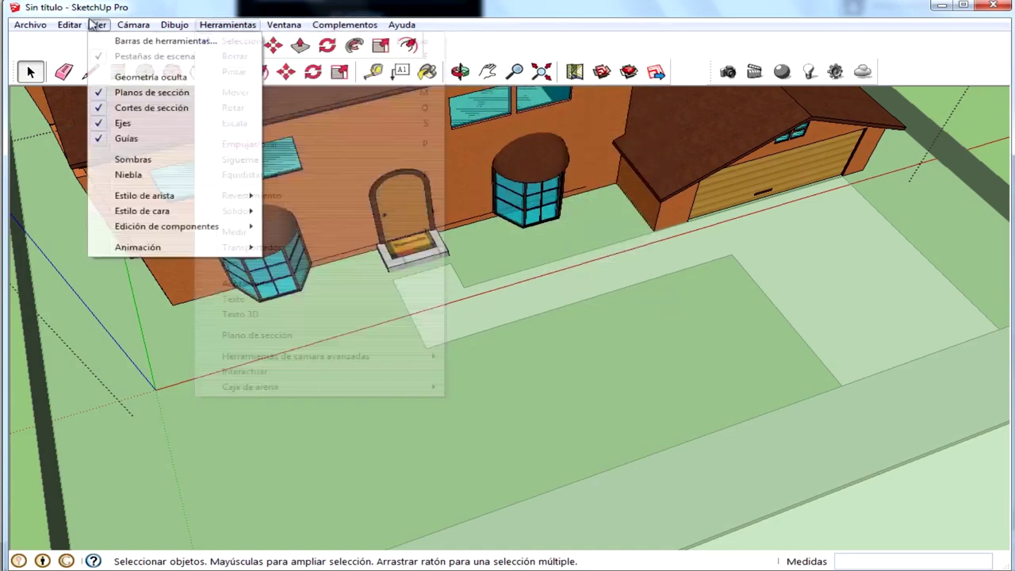
Enable the Maxwell toolbar and leave it floating over the model
click(119, 40)
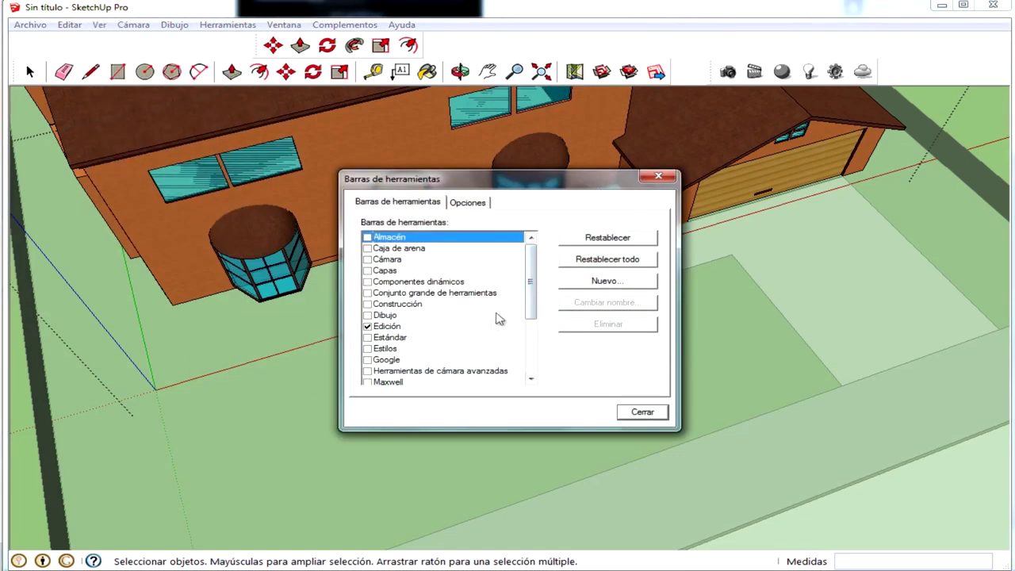
click(375, 384)
click(367, 370)
click(368, 371)
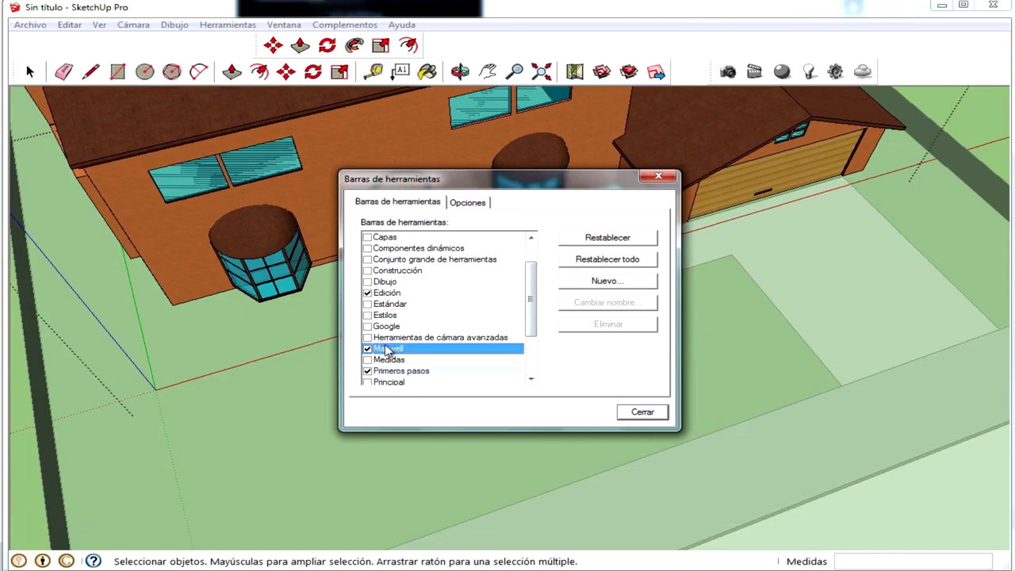
click(643, 412)
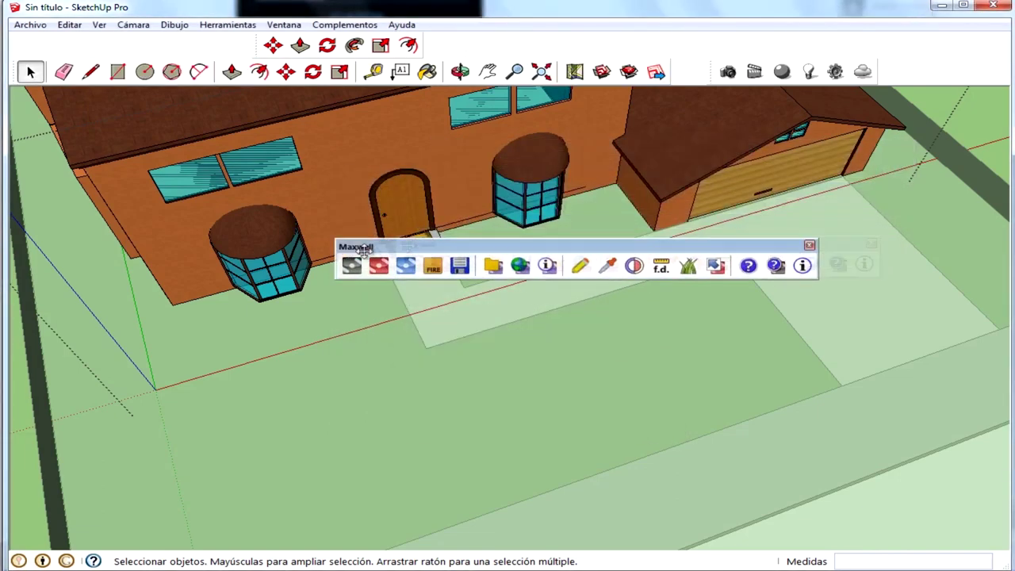
drag(349, 253, 514, 49)
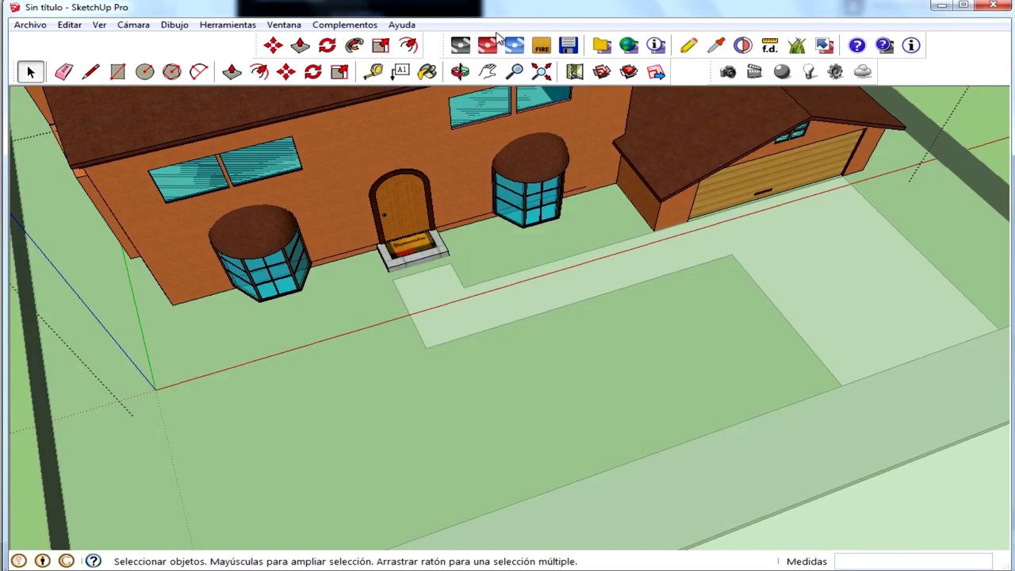
drag(435, 50, 348, 290)
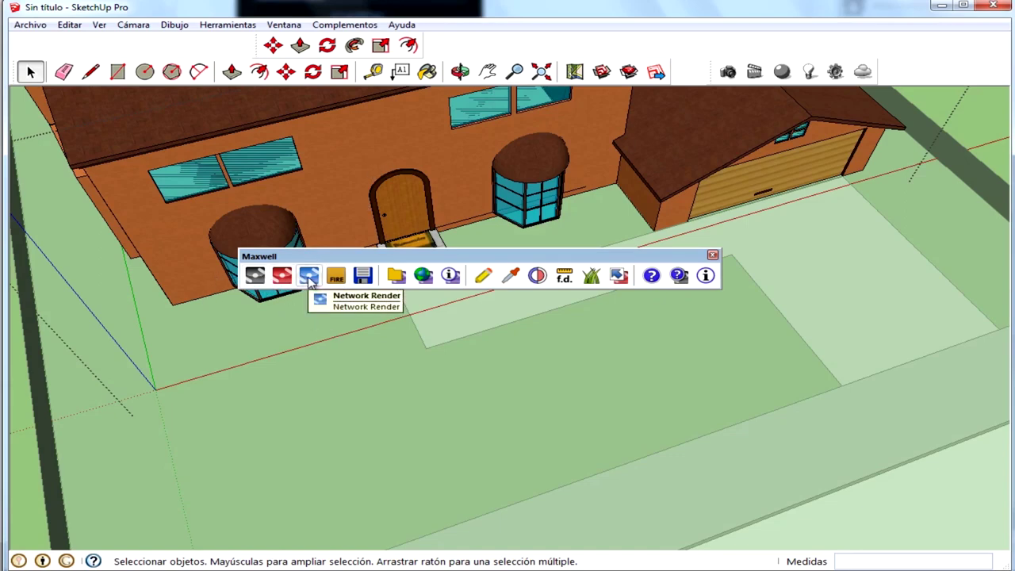
Try Maxwell's Studio export and FIRE render, then open Scene Manager showing Material1
click(277, 275)
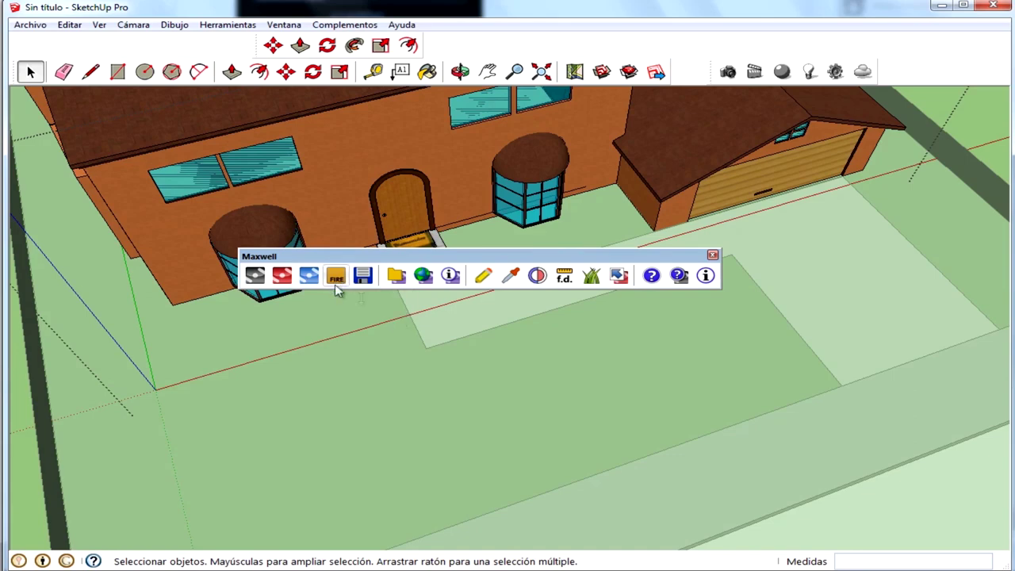
click(334, 282)
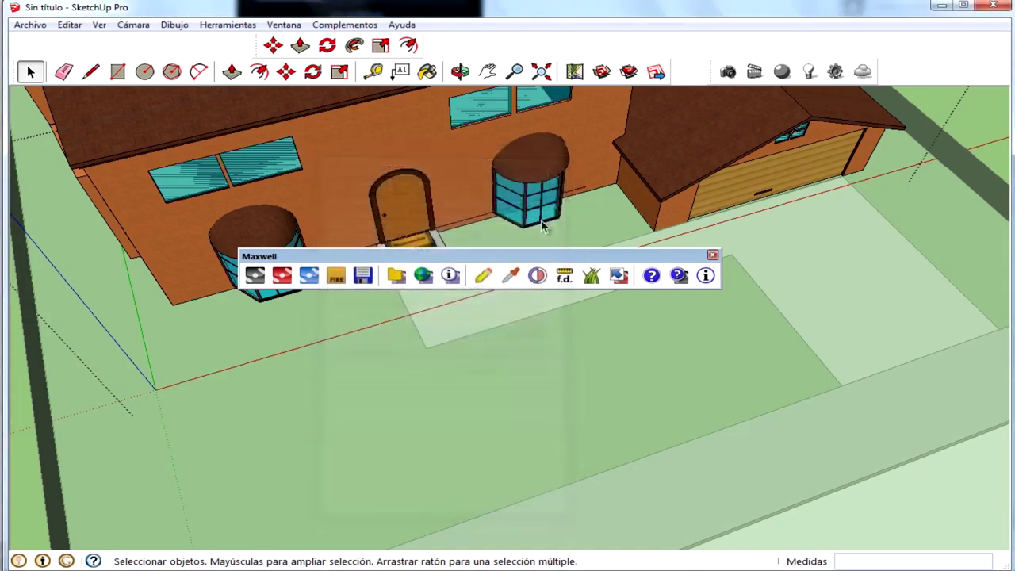
click(484, 279)
drag(460, 155, 286, 147)
click(150, 176)
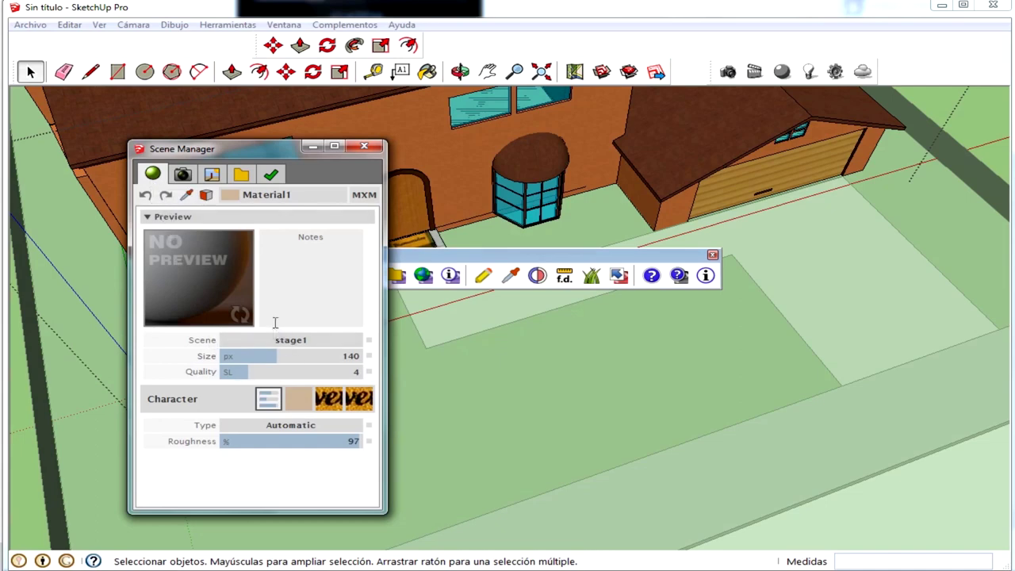
Preview Material1 in the emitter_10m, floor, primitives and emitter_02m scenes, settling on gem
click(269, 341)
click(271, 367)
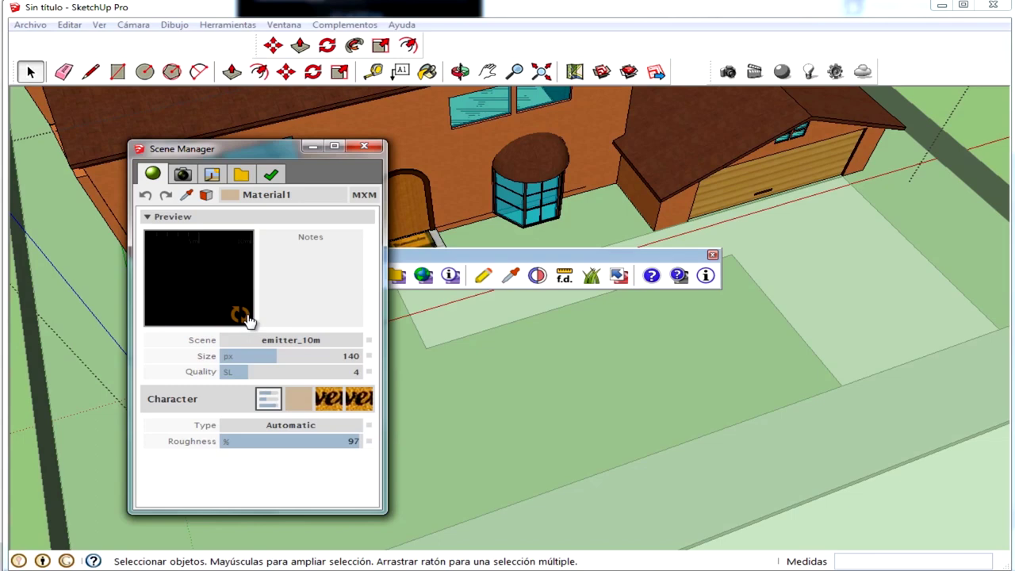
click(281, 346)
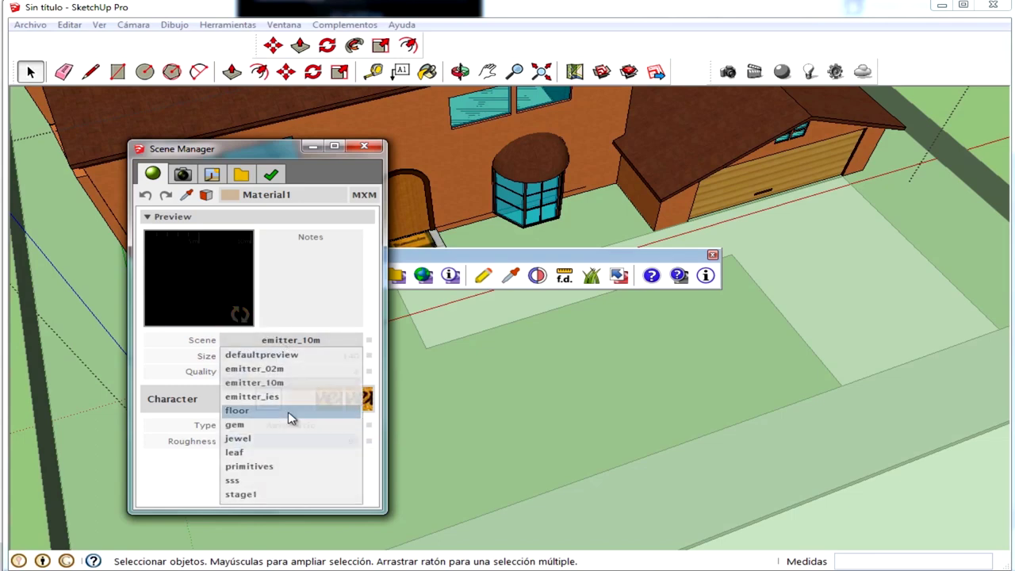
click(290, 413)
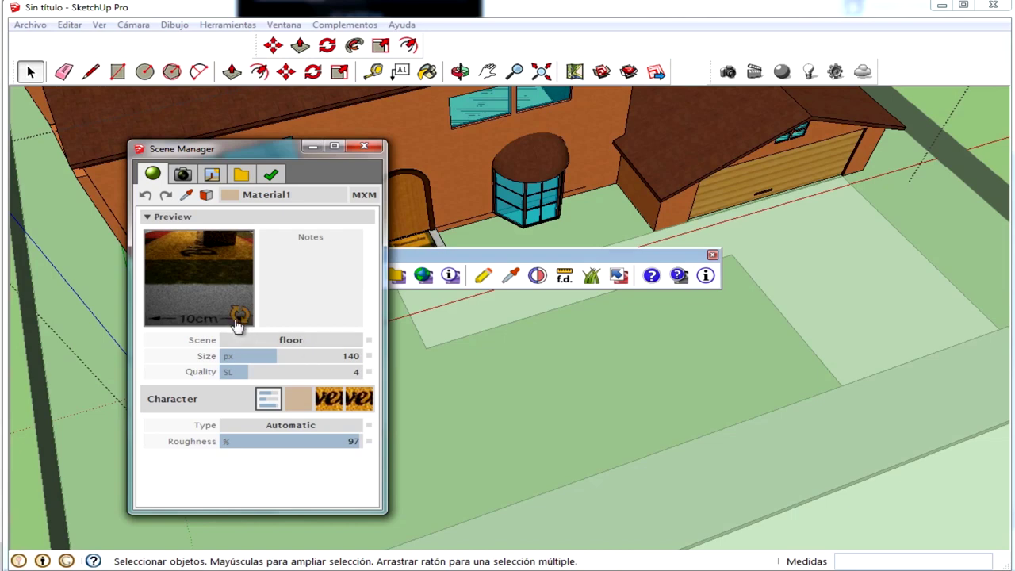
click(300, 347)
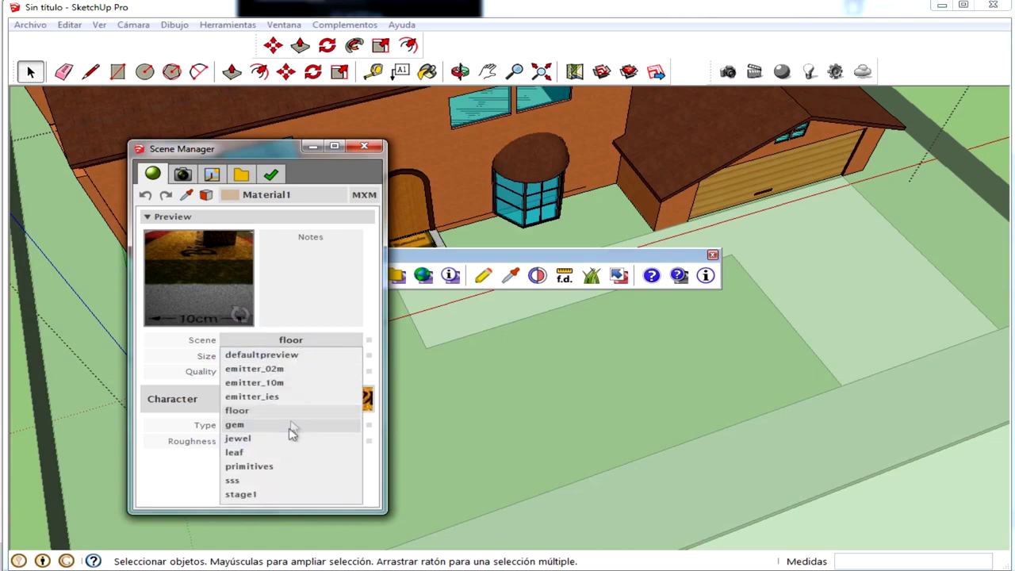
click(290, 422)
click(272, 341)
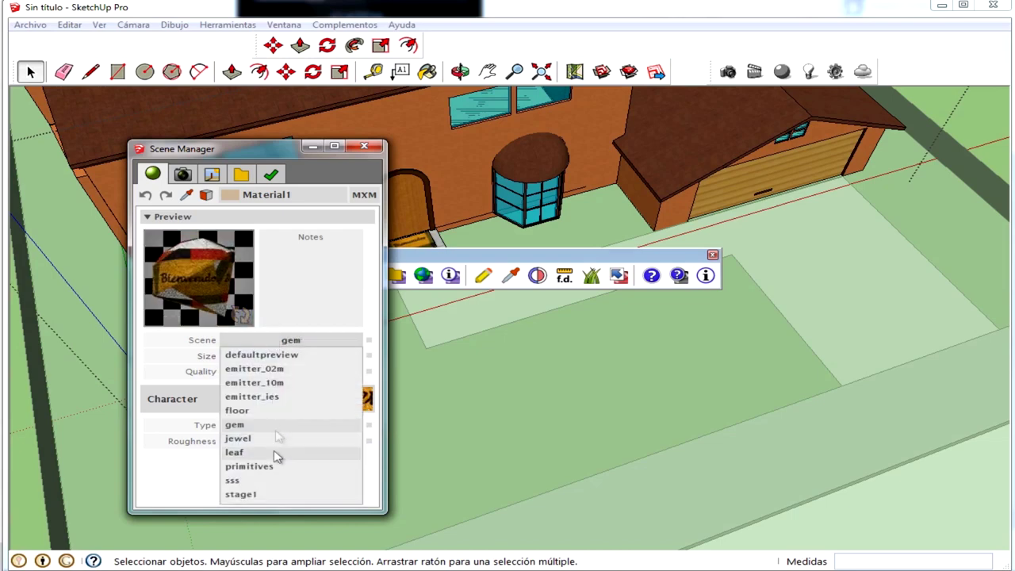
click(274, 463)
click(284, 341)
click(282, 370)
click(285, 343)
click(274, 424)
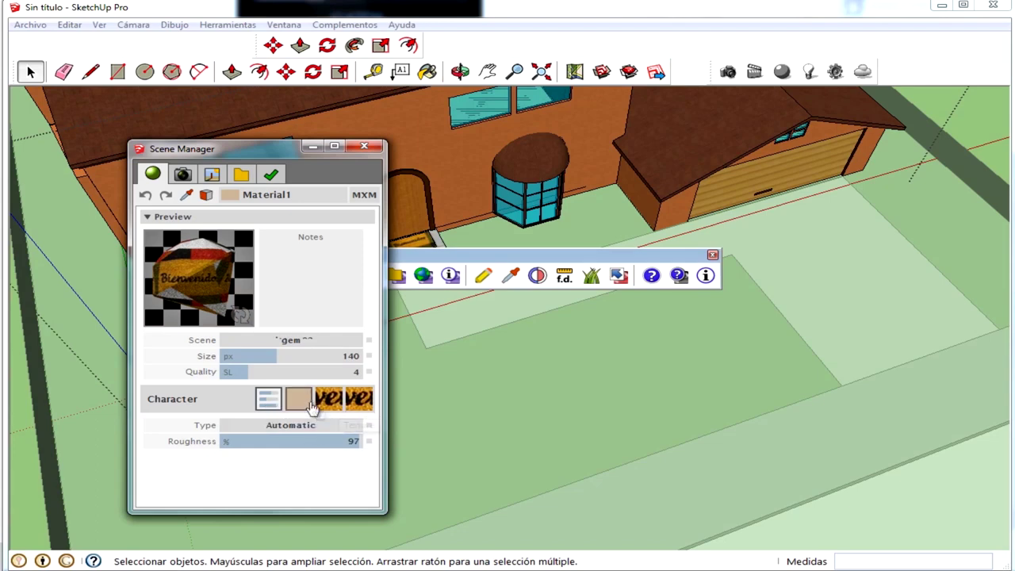
Change Material1's type from Lacquer to Metal and browse the metal presets
click(283, 426)
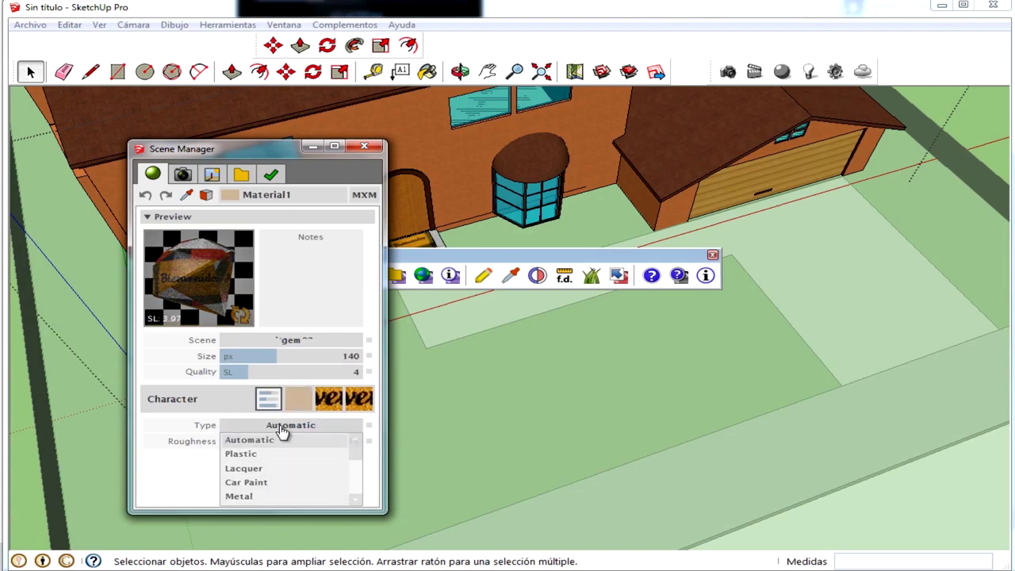
click(269, 469)
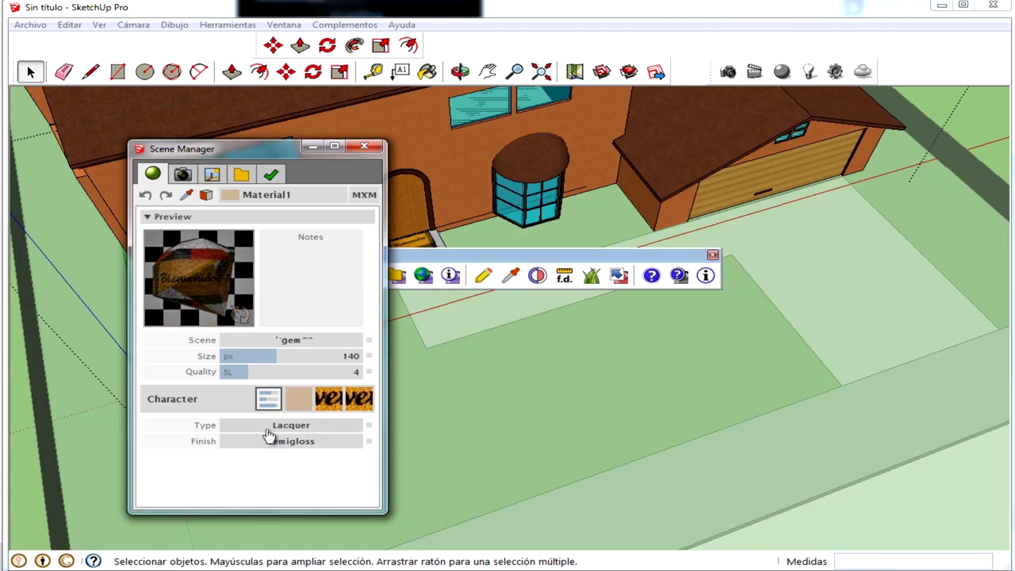
click(270, 428)
click(254, 497)
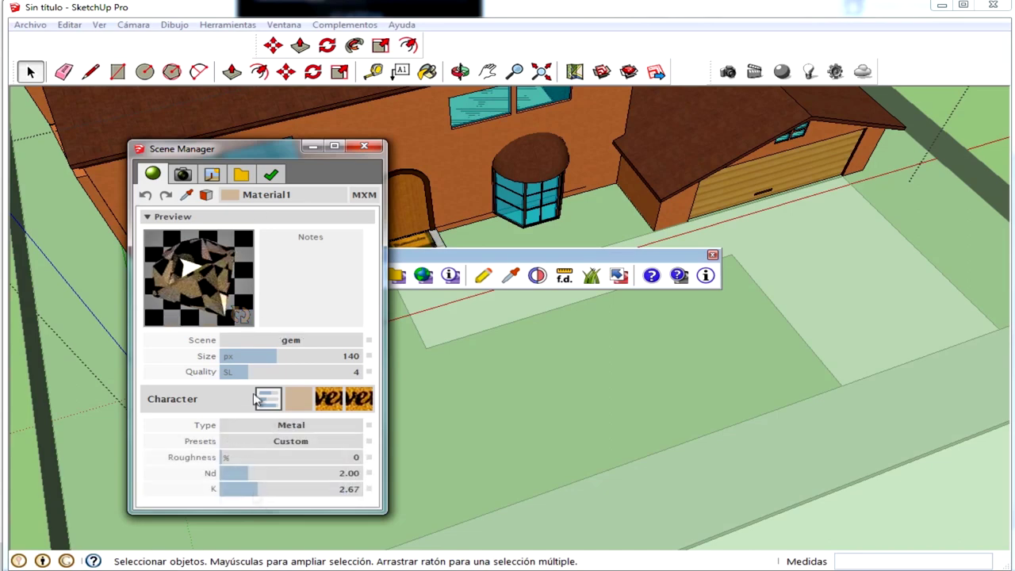
click(323, 428)
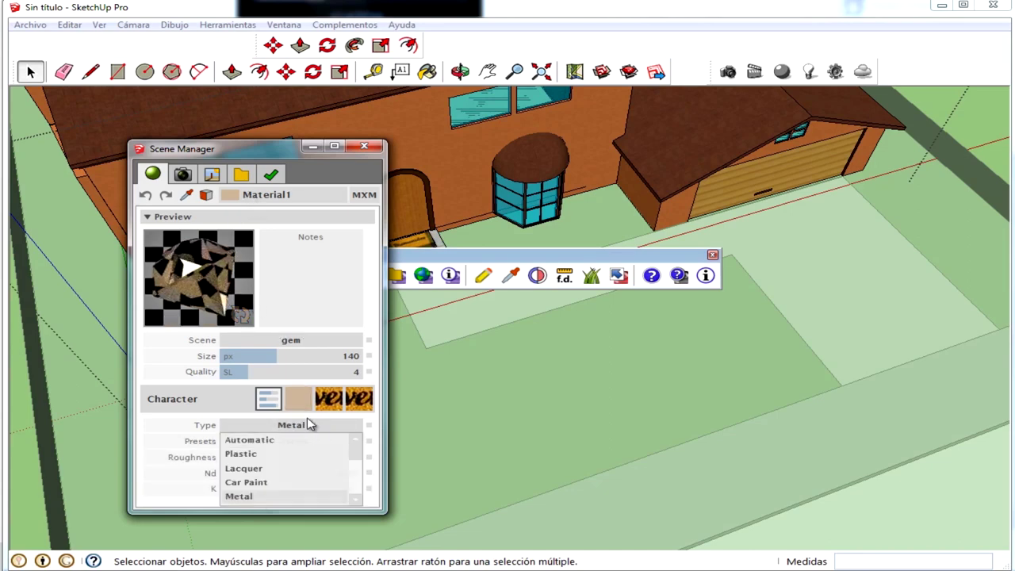
click(310, 425)
click(304, 442)
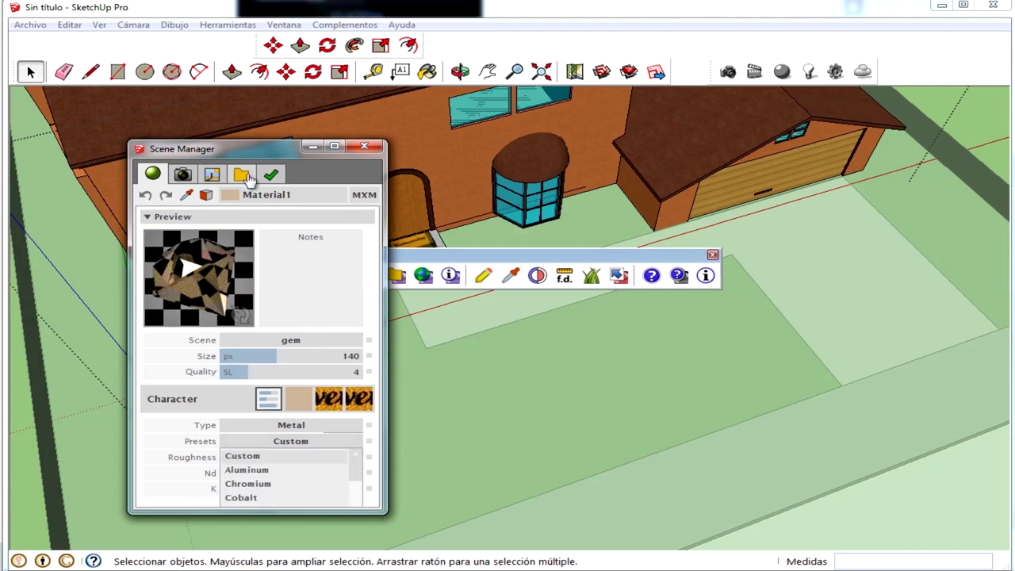
Check the Camera and Environment tabs, minimize the Maxwell window, and bring up the patio render e.png
click(182, 176)
click(212, 174)
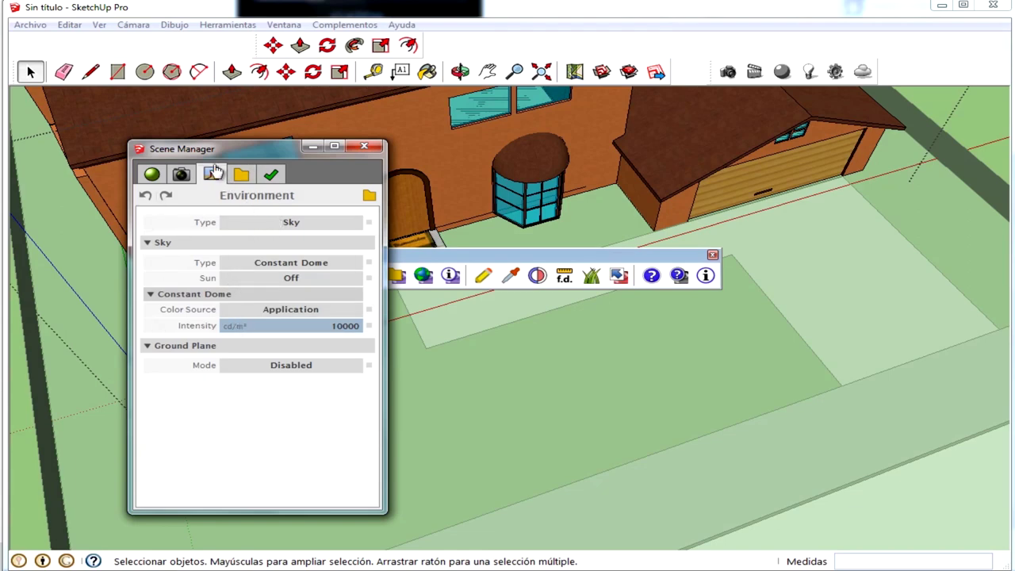
click(339, 223)
click(339, 224)
click(313, 146)
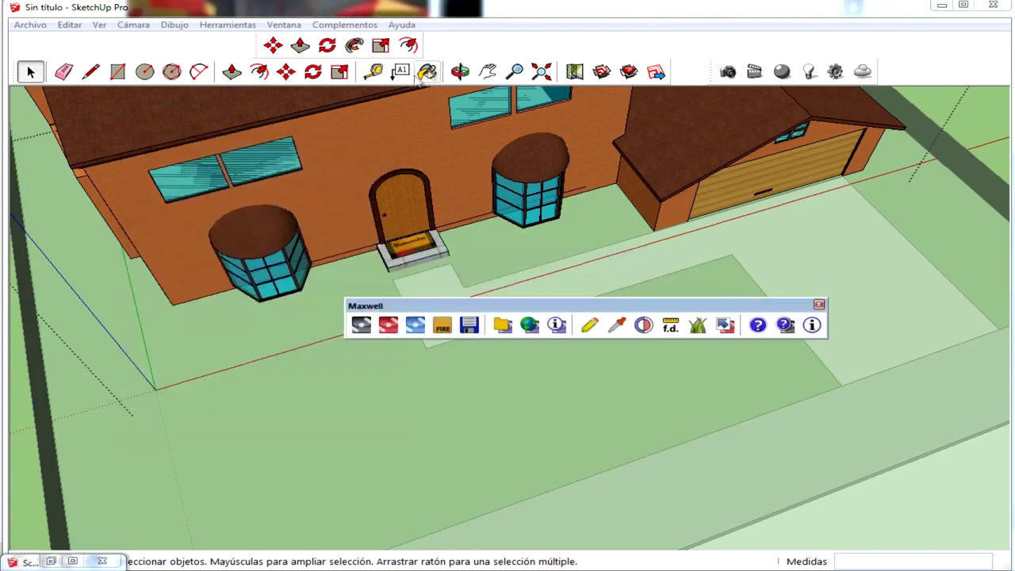
click(242, 5)
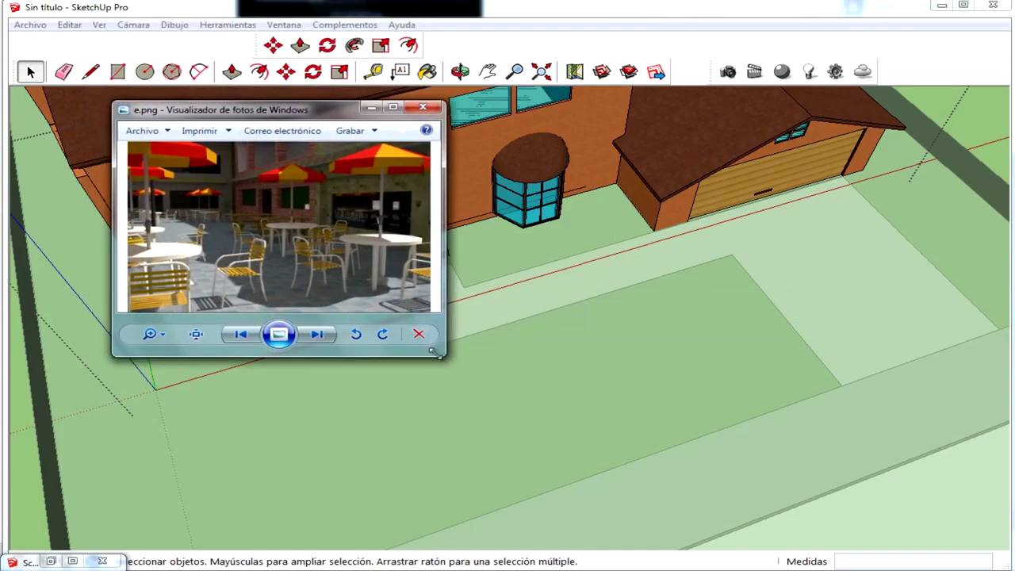
key(super+Up)
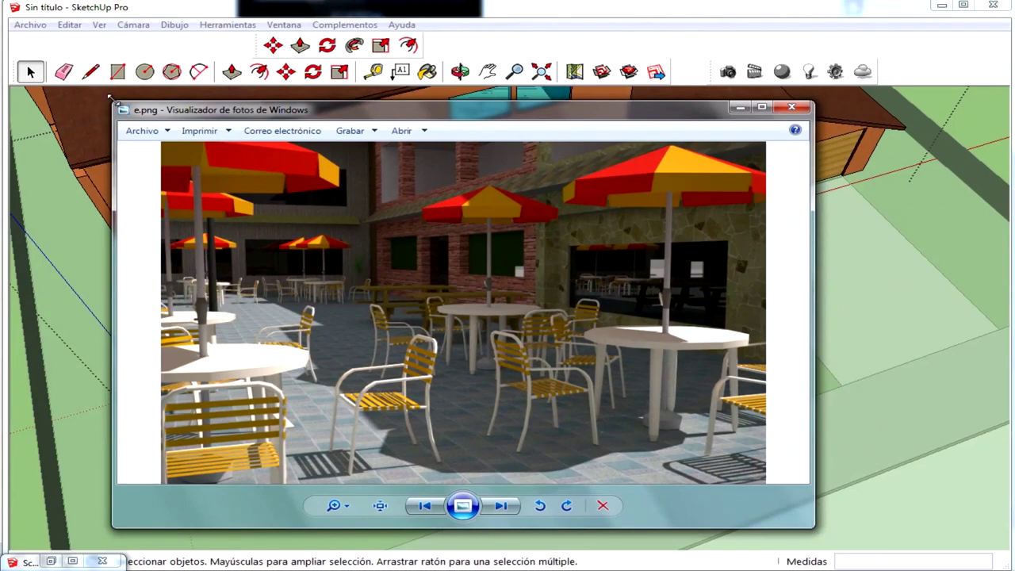
drag(111, 98, 41, 30)
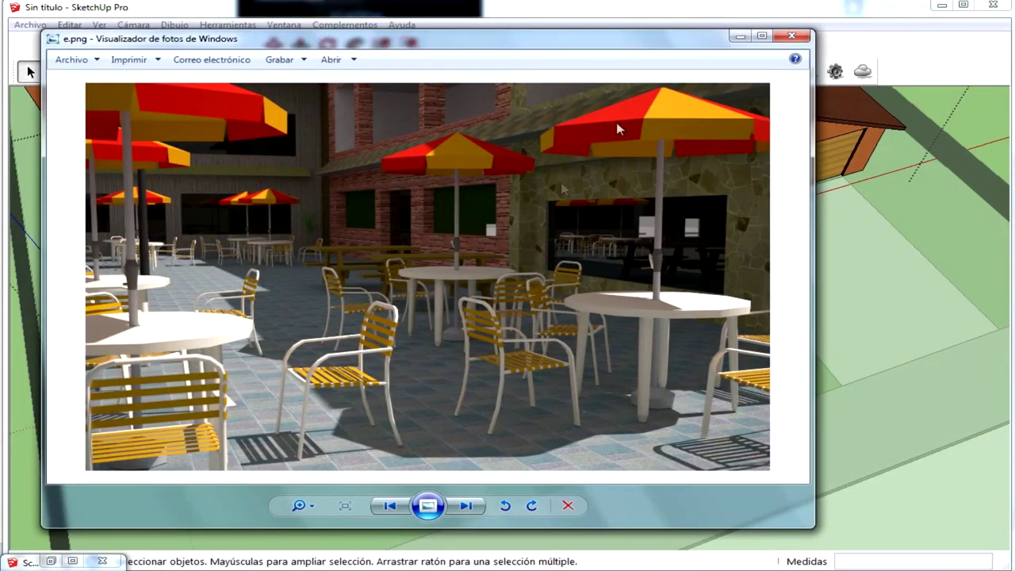
scroll(532, 295, up, 2)
scroll(549, 301, down, 2)
scroll(658, 307, up, 2)
scroll(584, 170, up, 2)
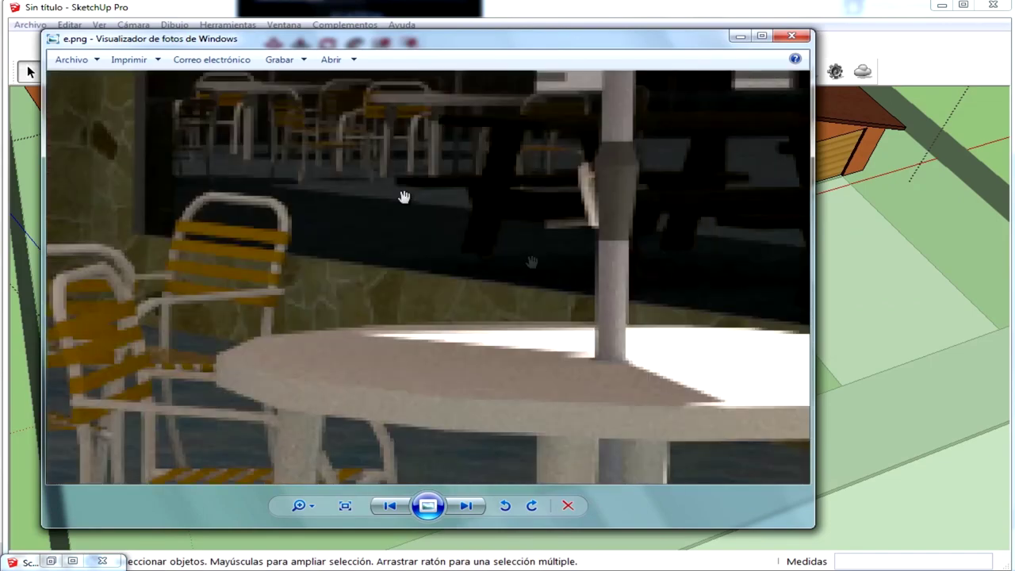
scroll(402, 196, up, 2)
scroll(394, 352, down, 1)
scroll(408, 327, down, 1)
scroll(404, 326, down, 1)
scroll(310, 127, up, 2)
scroll(397, 107, up, 1)
scroll(362, 107, up, 1)
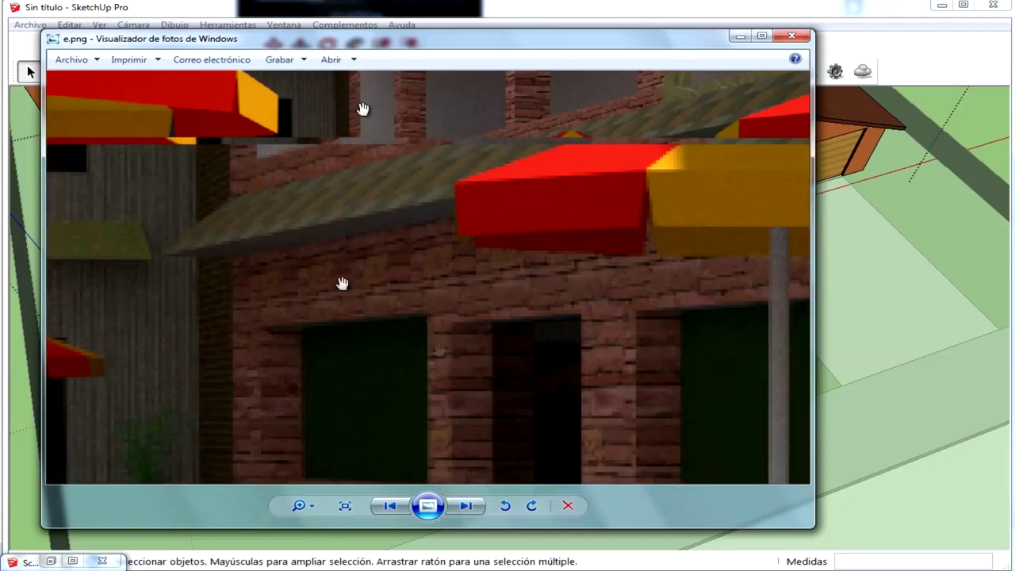
scroll(362, 108, up, 1)
scroll(387, 363, down, 2)
scroll(404, 356, down, 1)
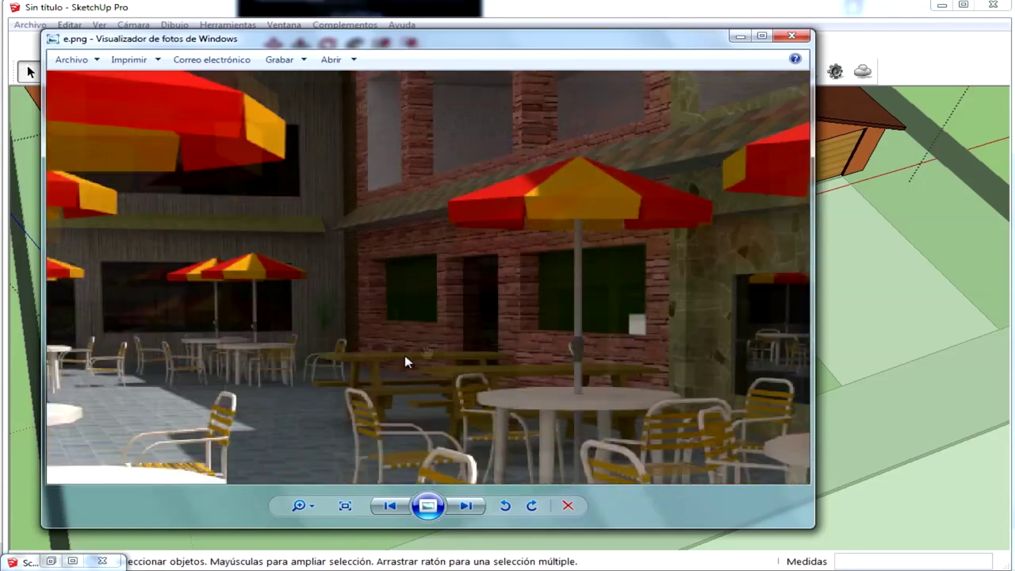
scroll(333, 301, down, 1)
scroll(243, 351, up, 1)
scroll(584, 428, up, 1)
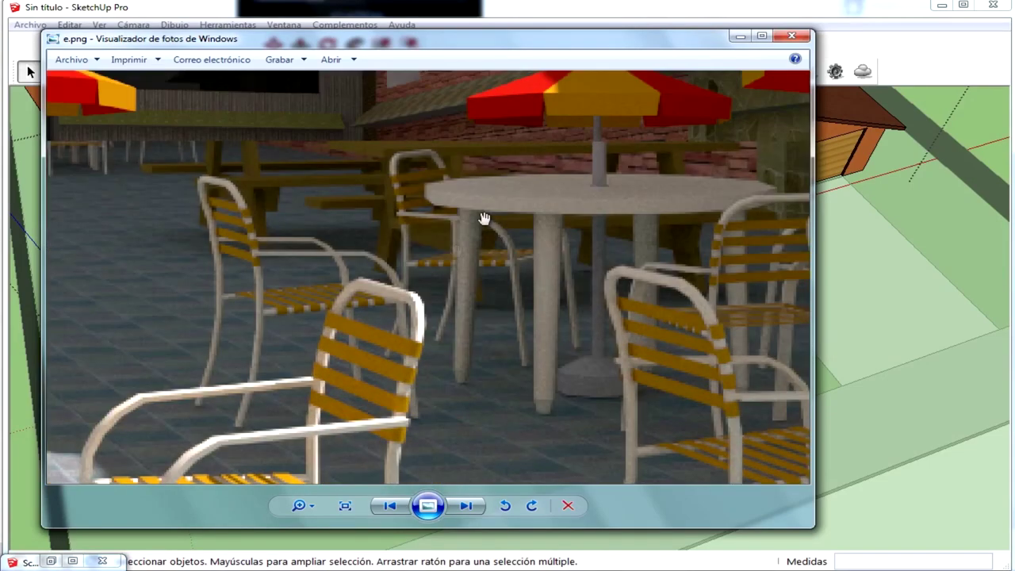
scroll(370, 397, down, 2)
scroll(127, 252, up, 2)
scroll(262, 357, down, 2)
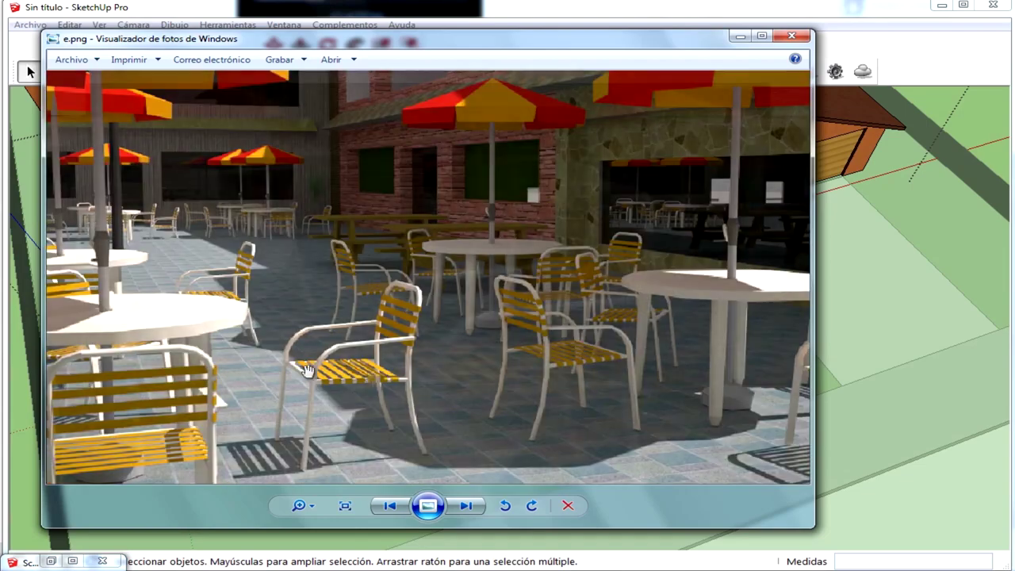
click(790, 35)
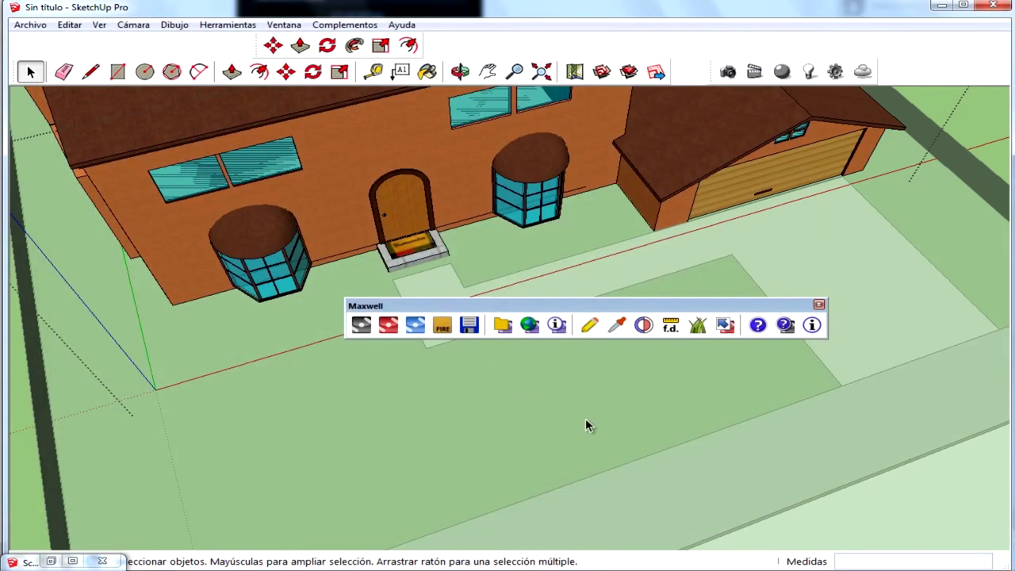
middle_drag(576, 435, 396, 349)
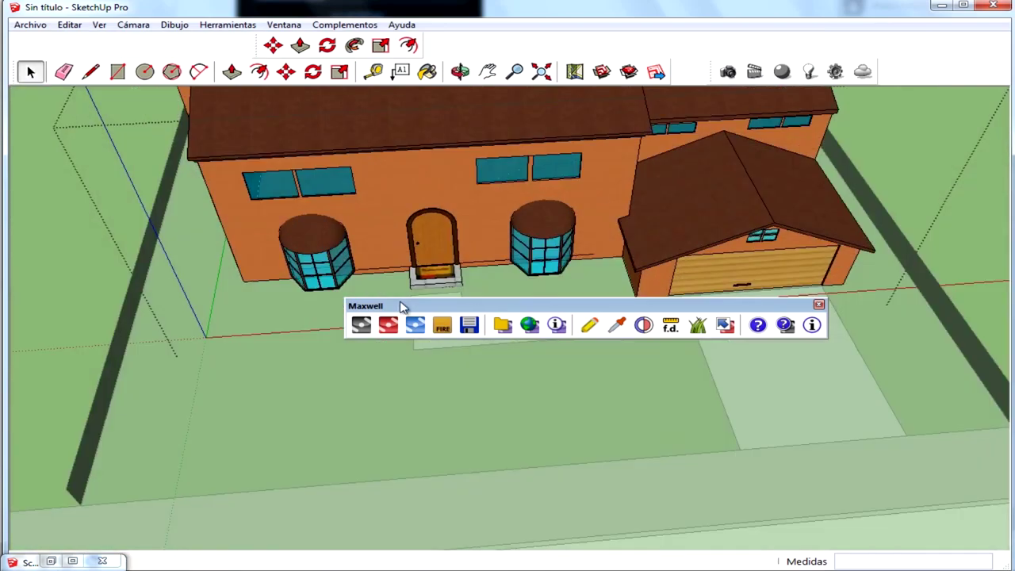
scroll(562, 215, up, 1)
scroll(562, 215, up, 1)
scroll(582, 226, up, 1)
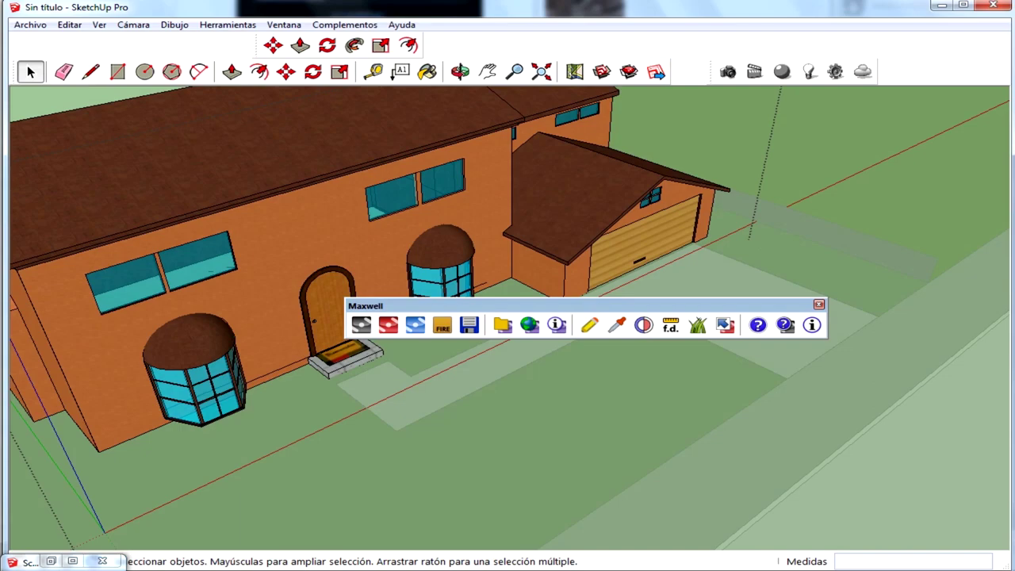
scroll(363, 226, down, 2)
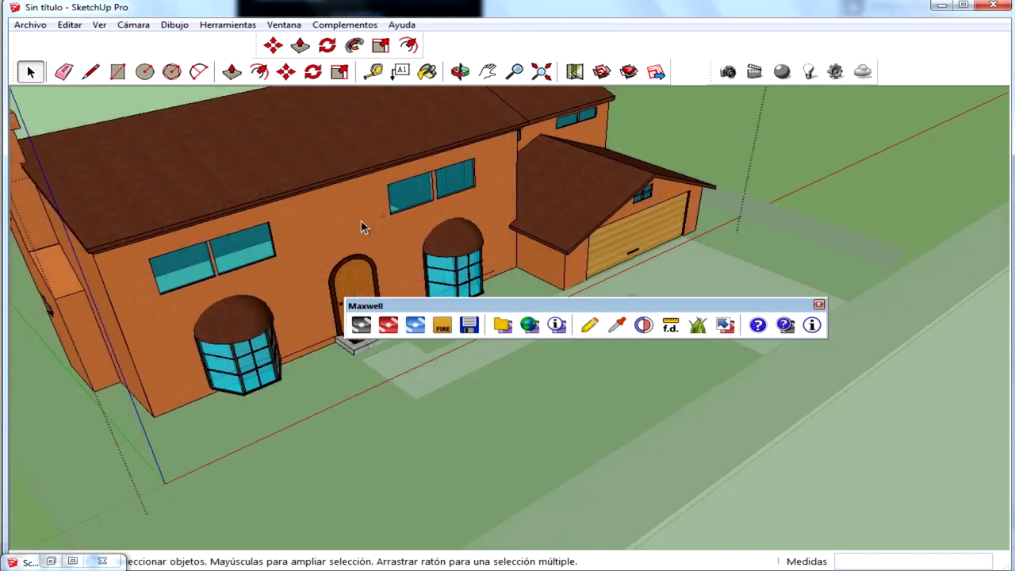
mouse_move(362, 227)
middle_down()
mouse_move(408, 254)
mouse_move(390, 287)
middle_up()
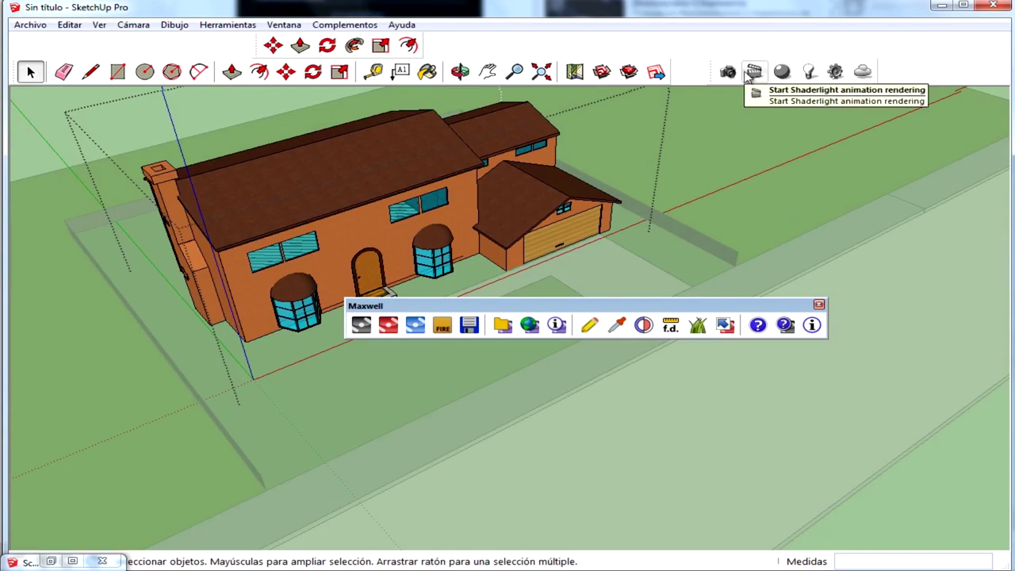
mouse_move(454, 189)
middle_down()
mouse_move(403, 227)
mouse_move(571, 184)
middle_up()
scroll(420, 216, up, 2)
scroll(412, 222, up, 1)
scroll(539, 218, down, 3)
scroll(456, 143, up, 5)
mouse_move(452, 109)
middle_down()
mouse_move(540, 242)
mouse_move(443, 233)
middle_up()
mouse_move(380, 243)
middle_down()
mouse_move(429, 169)
mouse_move(437, 215)
middle_up()
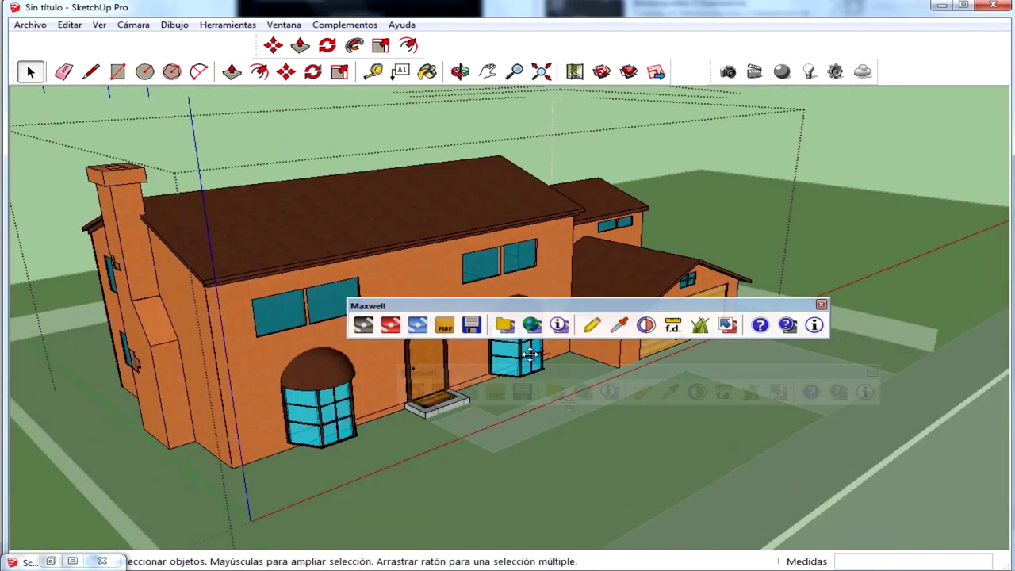
drag(492, 306, 645, 467)
mouse_move(617, 390)
middle_down()
mouse_move(476, 317)
mouse_move(298, 389)
mouse_move(306, 351)
middle_up()
scroll(444, 309, down, 3)
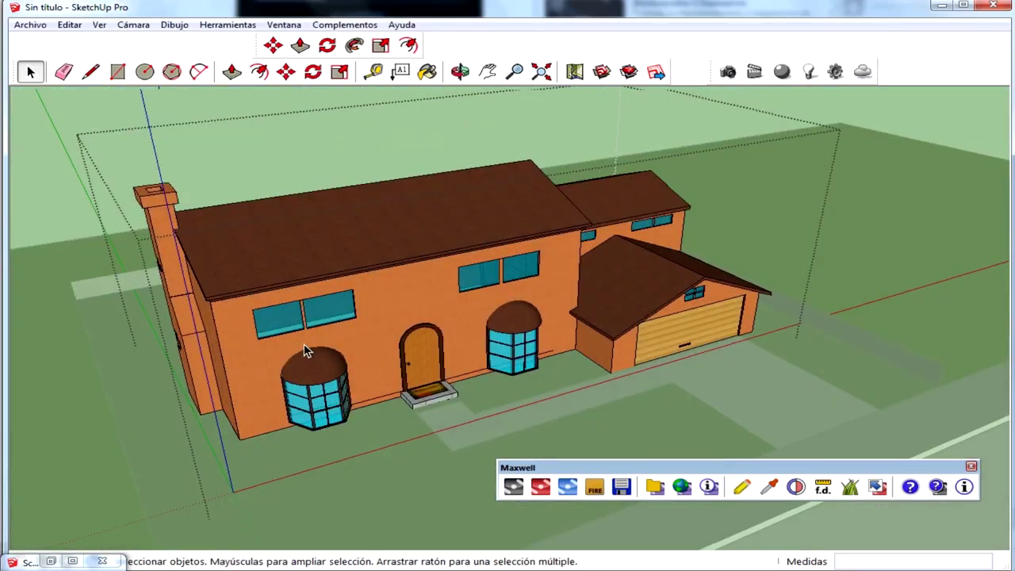
scroll(304, 345, down, 3)
mouse_move(427, 313)
middle_down()
mouse_move(361, 308)
mouse_move(437, 228)
mouse_move(523, 251)
mouse_move(340, 403)
middle_up()
scroll(372, 190, up, 2)
mouse_move(372, 191)
middle_down()
mouse_move(123, 208)
mouse_move(400, 222)
middle_up()
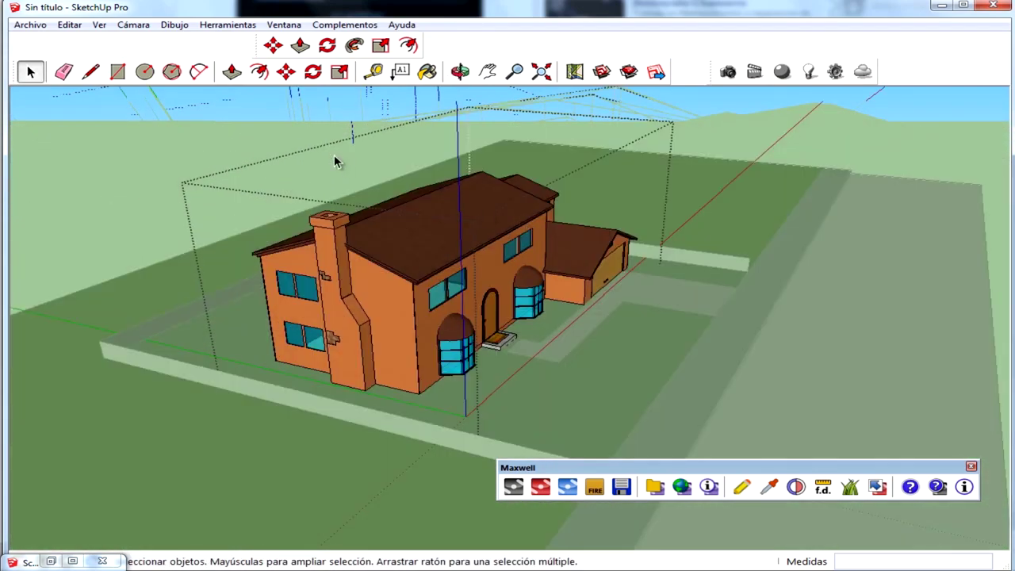